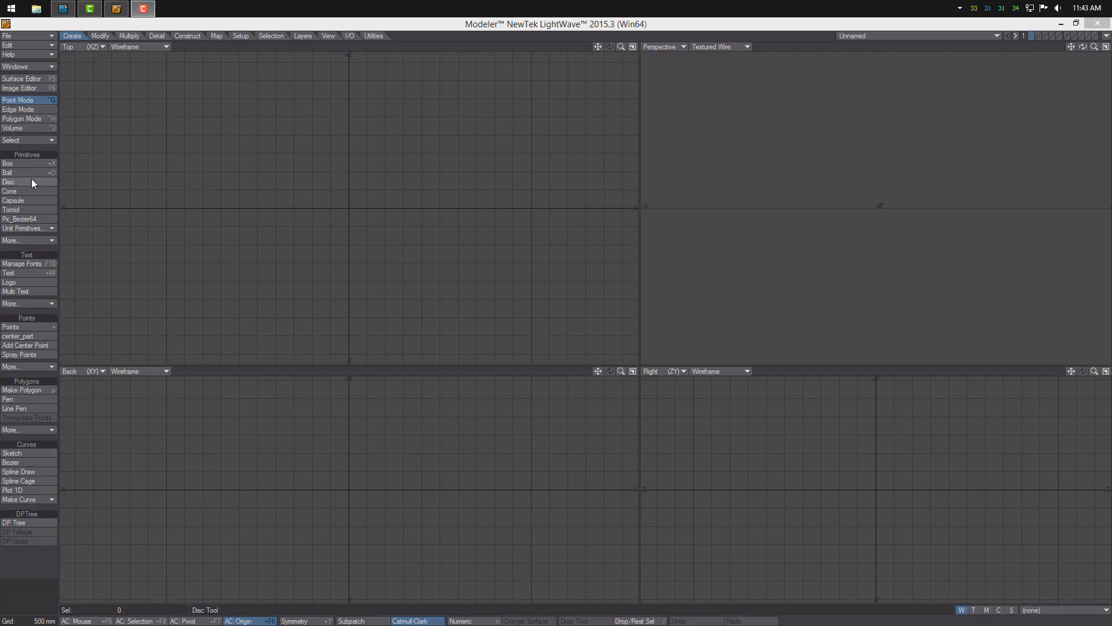
Draw a flat disc about 4 m wide in the Back view, centred on the origin.
left_click(31, 181)
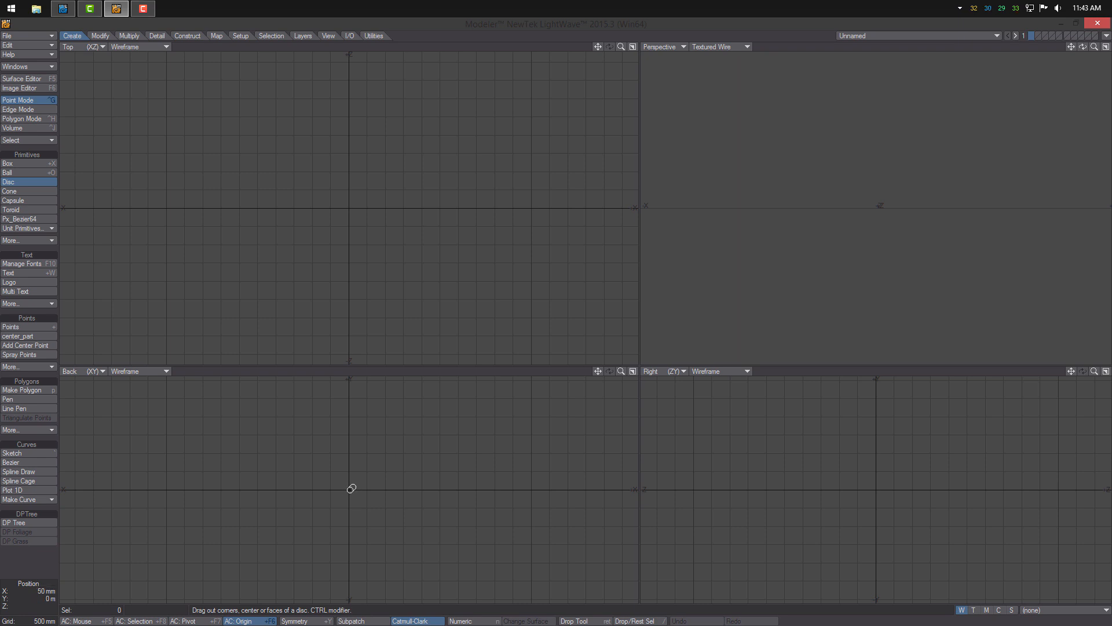
left_click_drag(350, 490, 442, 551)
left_click_drag(351, 489, 350, 488)
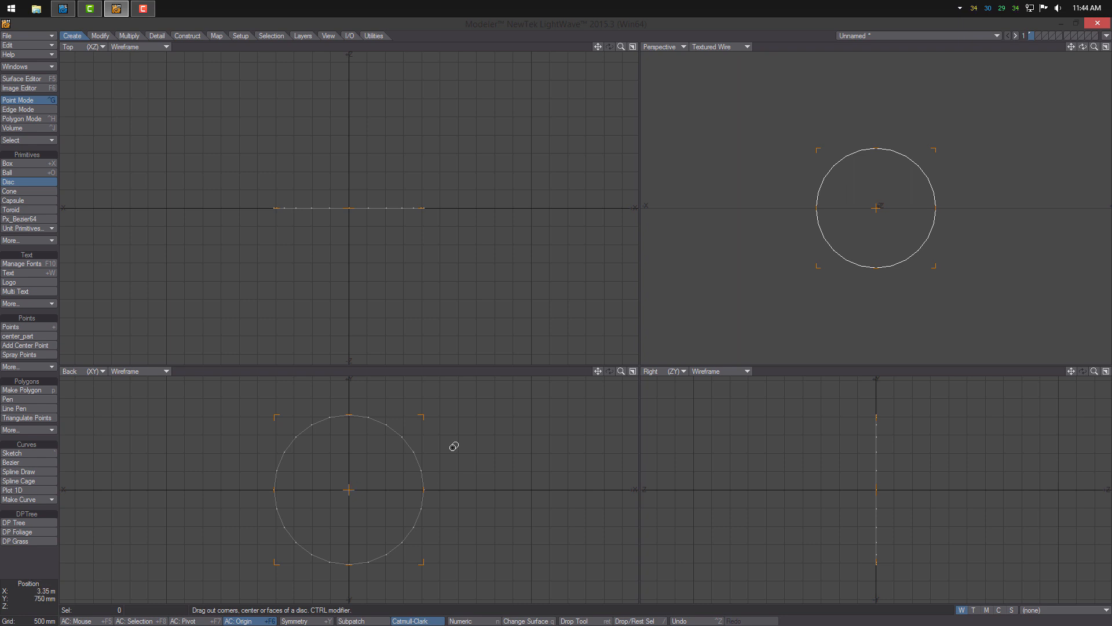
left_click_drag(425, 415, 424, 416)
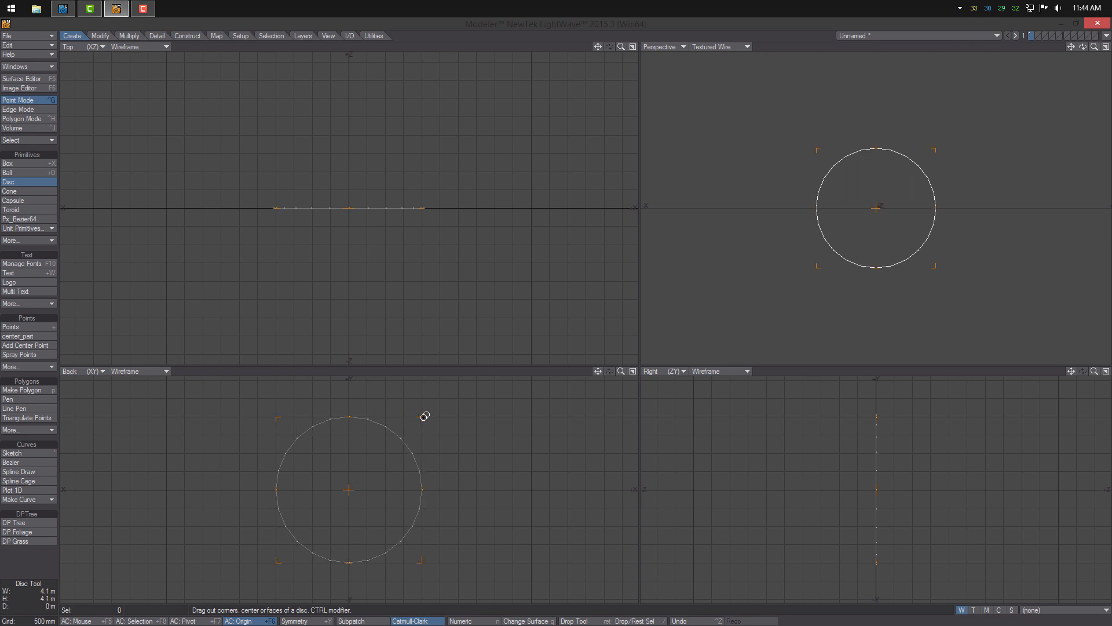
scroll(472, 457, "down", 1)
key("Return")
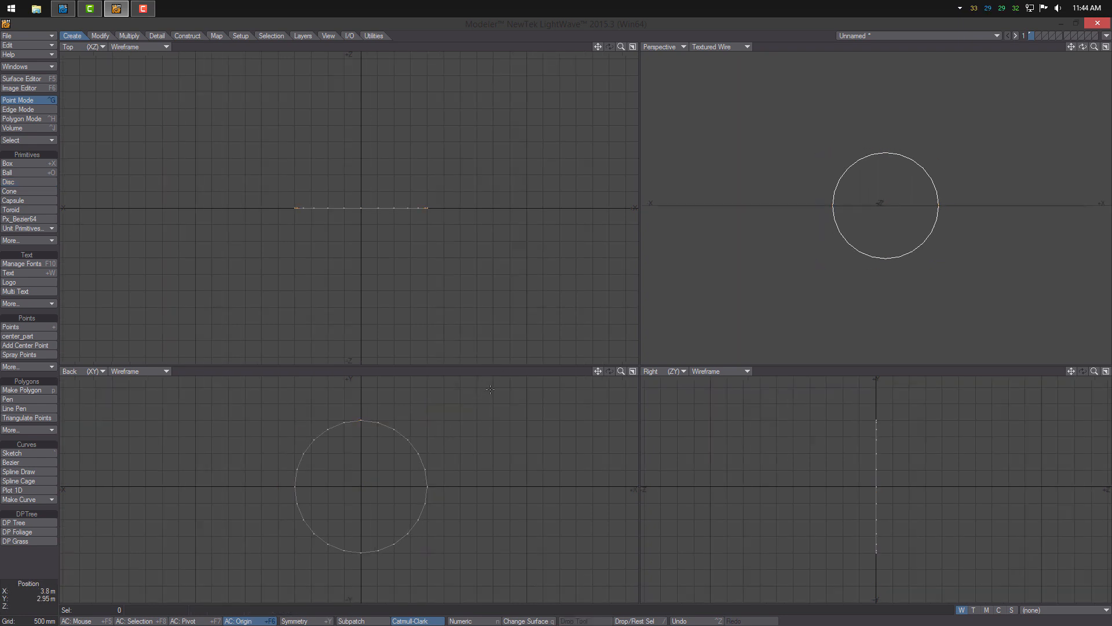
Bevel the disc with an inset to form a ring of segments around a central polygon.
key("b")
left_click_drag(371, 487, 380, 449)
left_click_drag(380, 449, 365, 478, "alt")
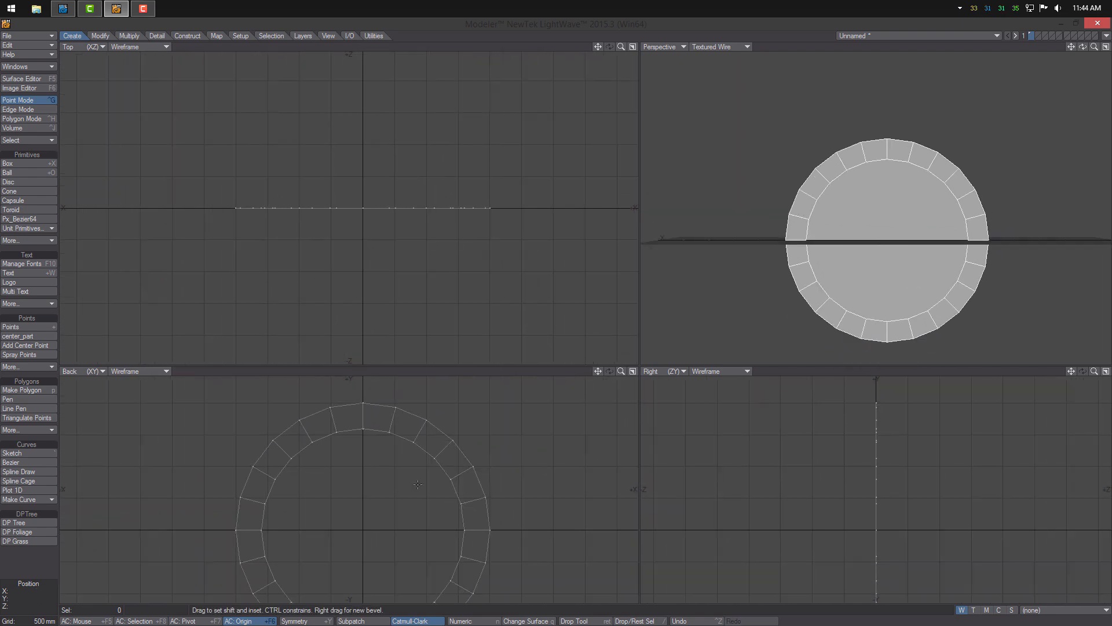
key("space")
key("a")
key("space")
key("space")
Cut the central polygon out of the ring, paste it into layer 2 and return to layer 1.
left_click(884, 206)
key("ctrl+x")
left_click(1039, 36)
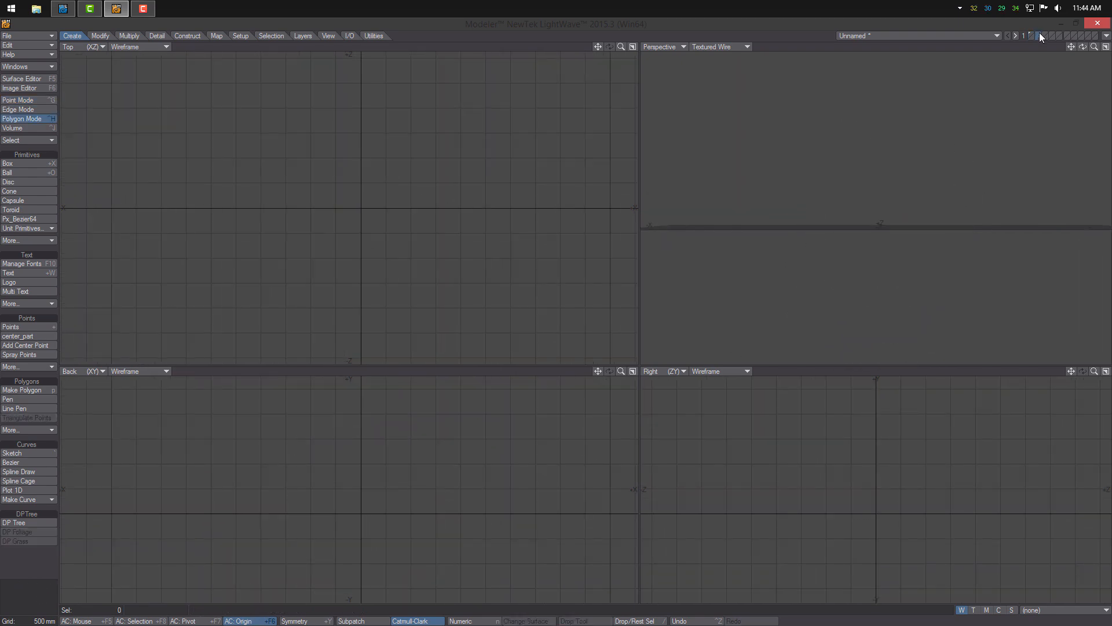
key("ctrl+v")
left_click(1030, 35)
Rotate the ring 7.5° about the Z axis around the origin.
left_click(898, 155)
key("slash")
left_click_drag(420, 500, 470, 514, "ctrl+alt")
key("y")
key("n")
left_click_drag(746, 300, 617, 313)
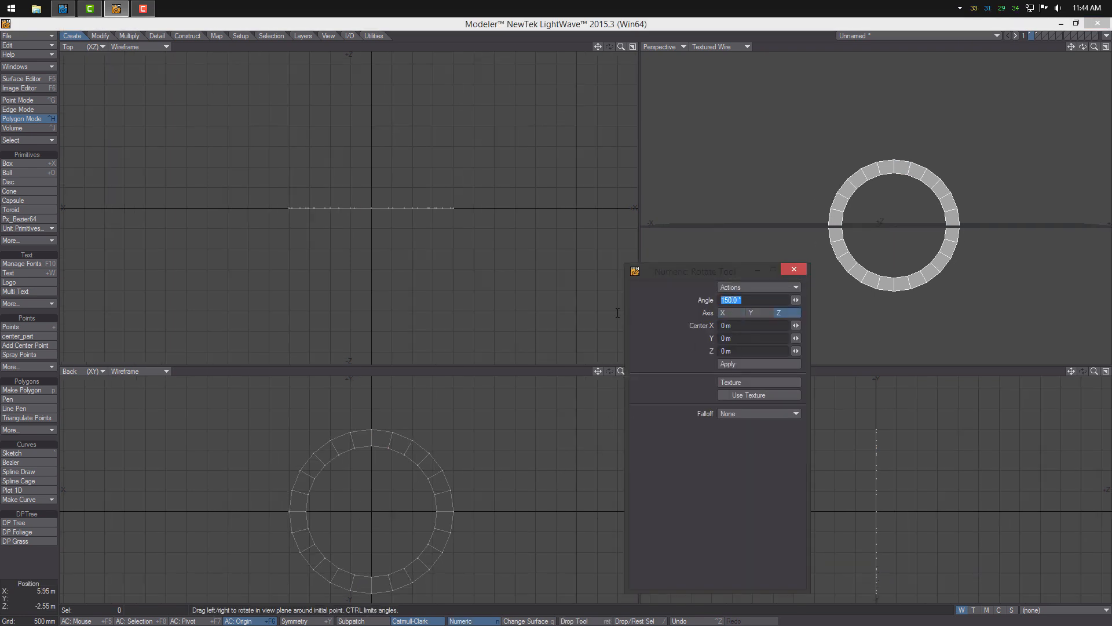
type("7.5")
left_click(738, 365)
left_click_drag(408, 470, 413, 456, "alt")
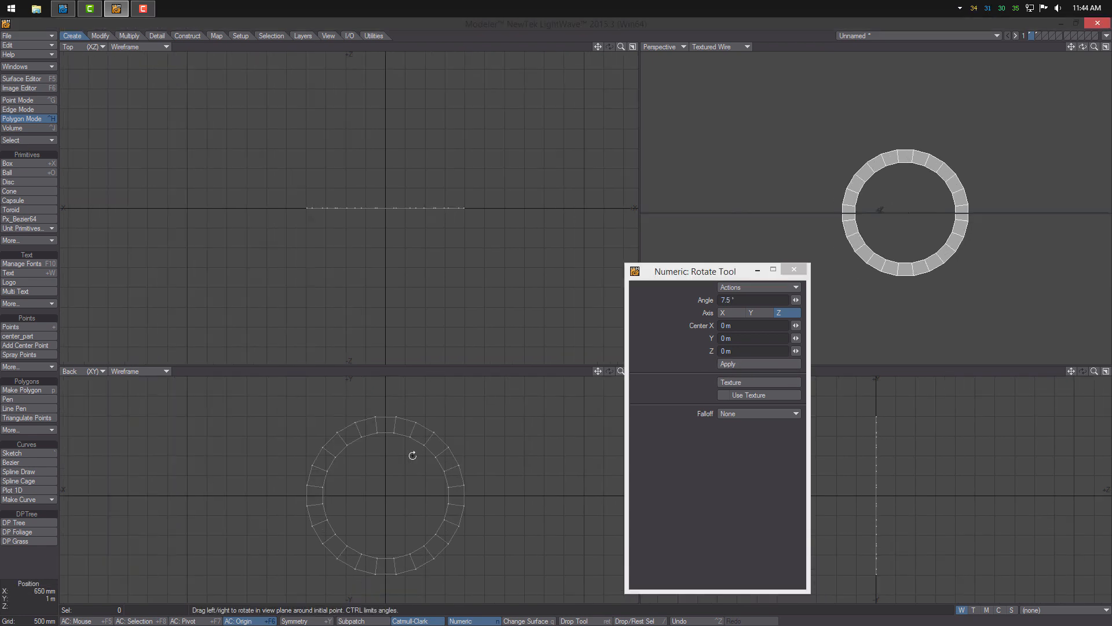
key("Return")
Isolate the ring's topmost segment by cutting it, deleting the remaining polygons and pasting it back.
left_click(388, 416)
key("ctrl+x")
key("Delete")
key("ctrl+v")
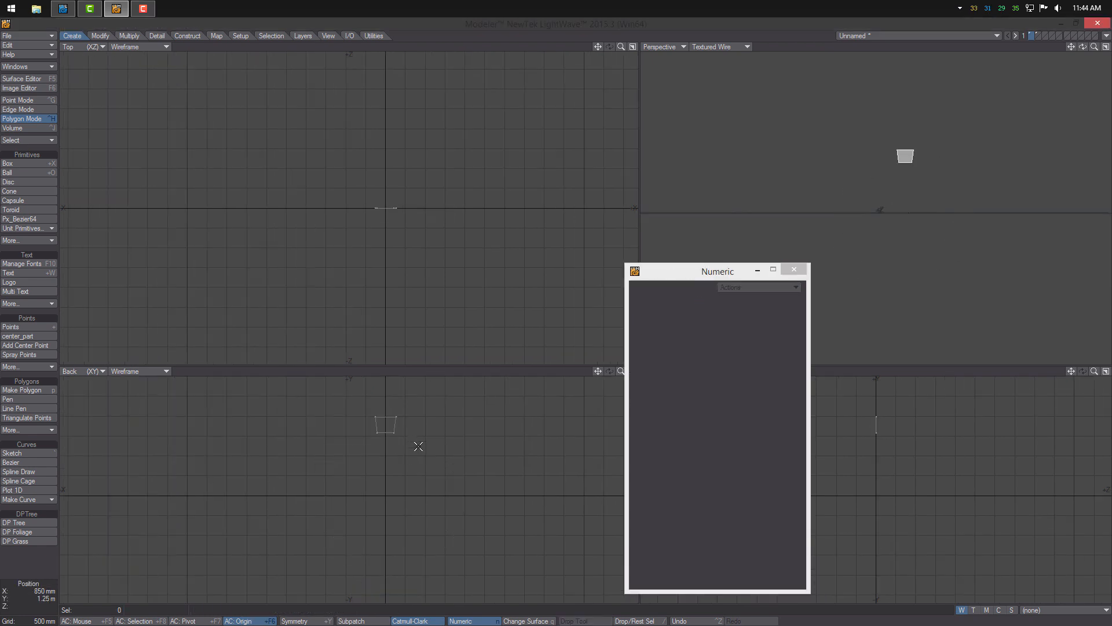
Extrude the segment 500 mm along Z into a block and centre it on the origin.
left_click(129, 36)
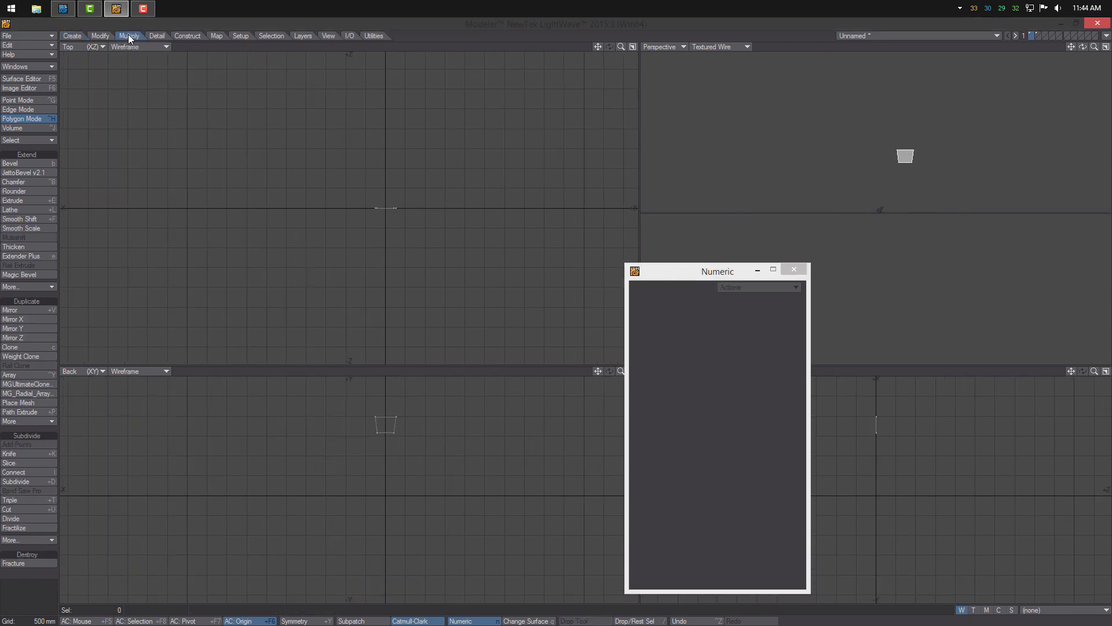
left_click(26, 202)
left_click_drag(402, 207, 403, 187)
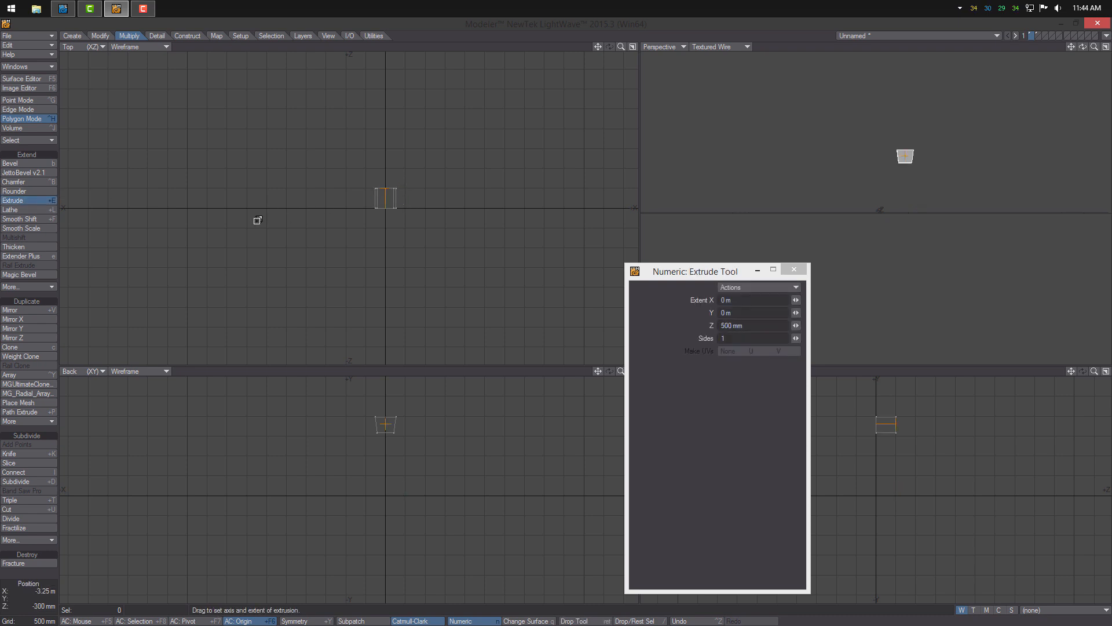
key("space")
key("a")
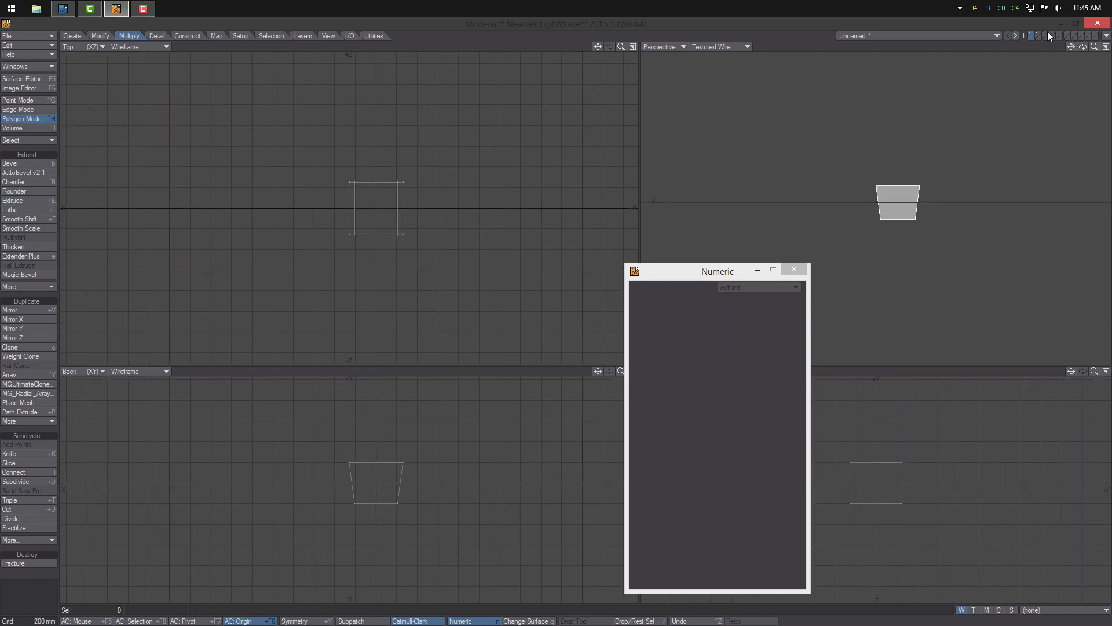
Activate the empty layer 3 and show the block in layer 1 as a background reference.
left_click(1044, 35)
left_click(1037, 34)
left_click(1044, 35)
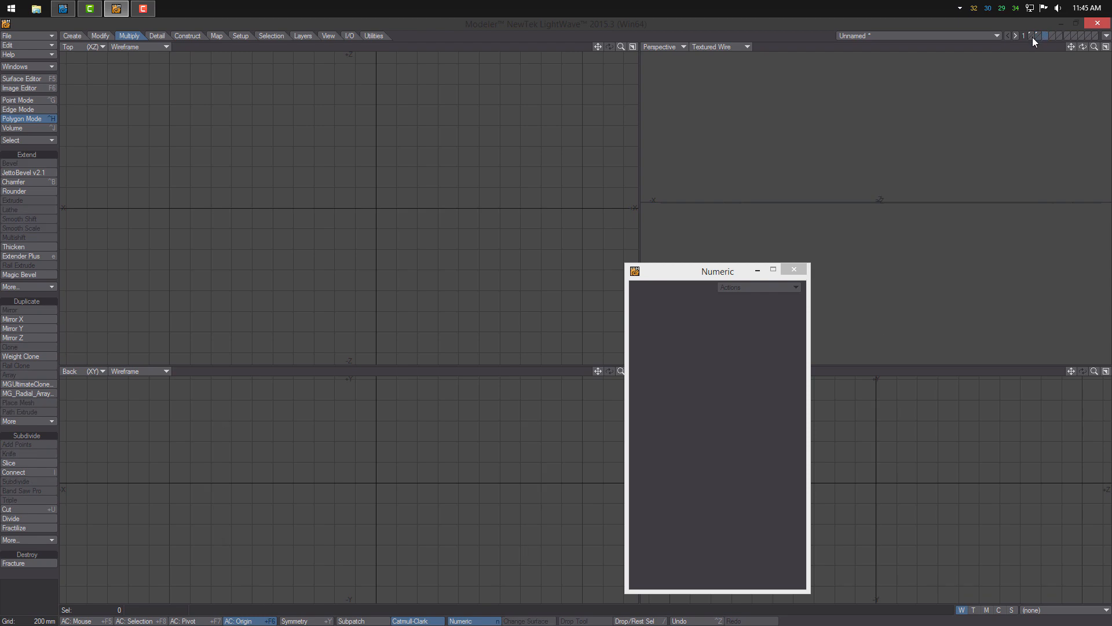
left_click(1033, 39)
left_click_drag(339, 188, 391, 190, "ctrl+alt")
Draw a disc of about 250 mm radius in the Top view over the block's centre and set its sides to 6.
left_click(73, 36)
left_click(23, 181)
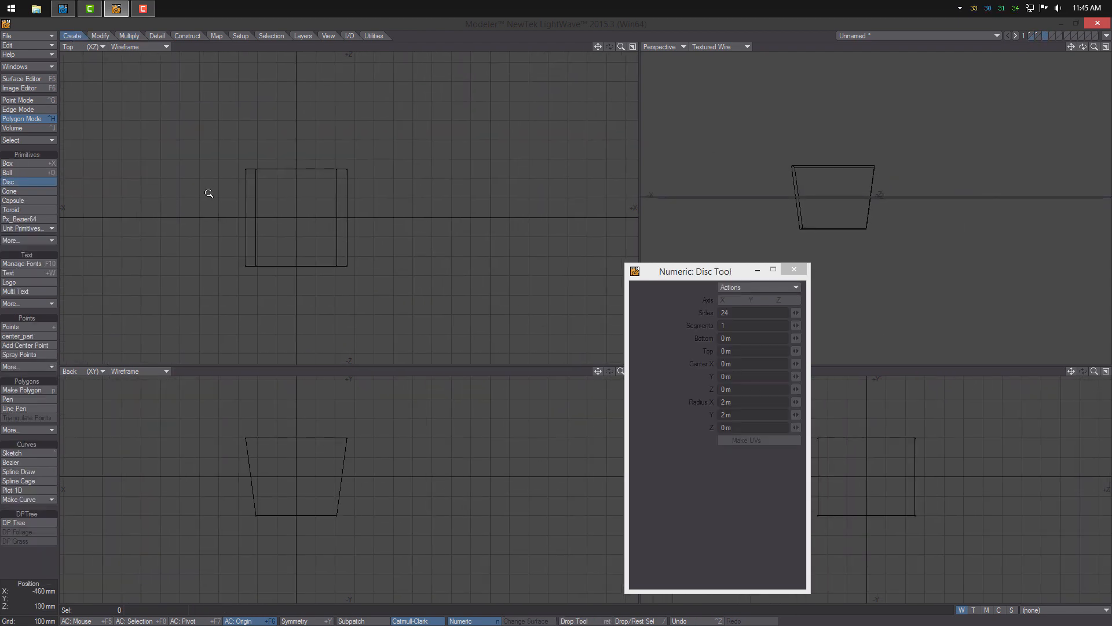
key("a")
left_click_drag(387, 241, 496, 335)
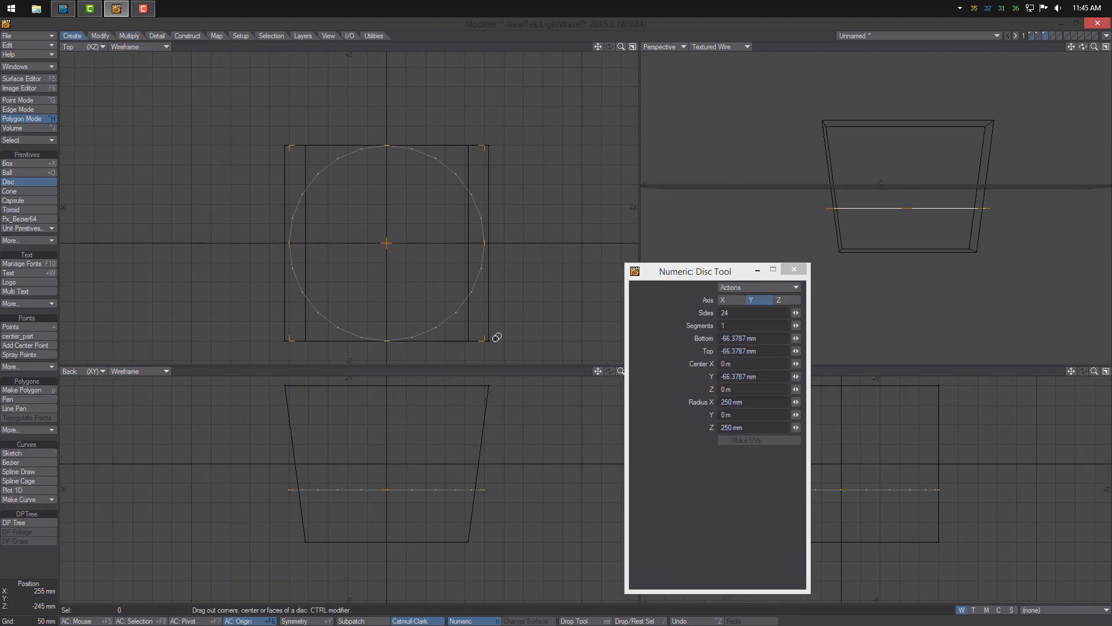
double_click(734, 313)
type("6")
key("Return")
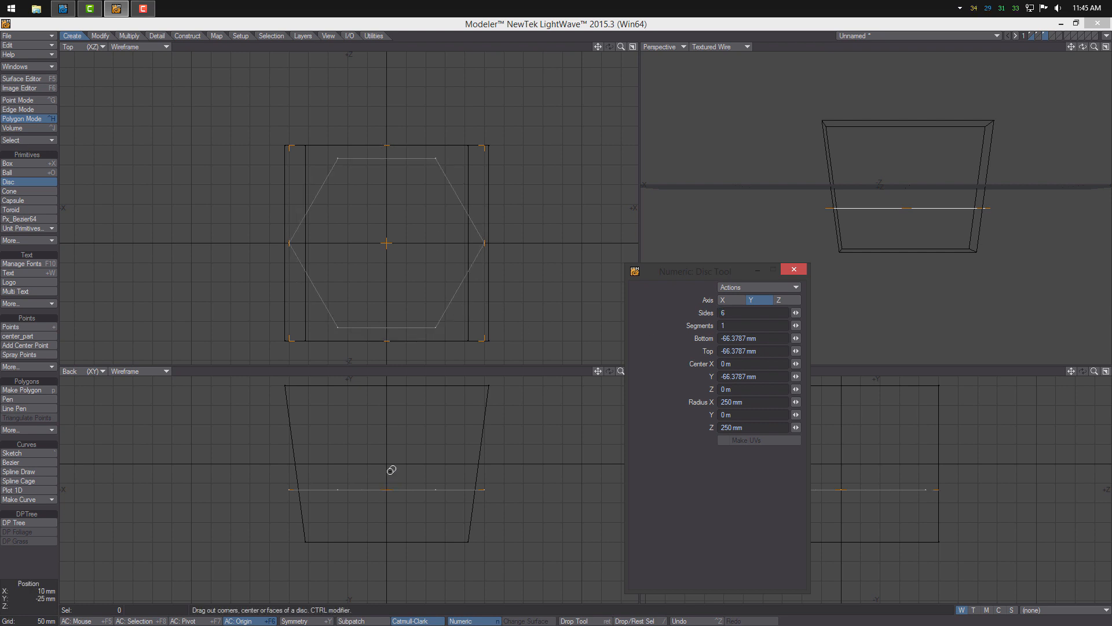
Extend the hexagonal disc vertically to match the background block's height and enlarge its radius to about 290 mm.
left_click_drag(391, 468, 402, 385)
left_click_drag(492, 146, 533, 160, "ctrl")
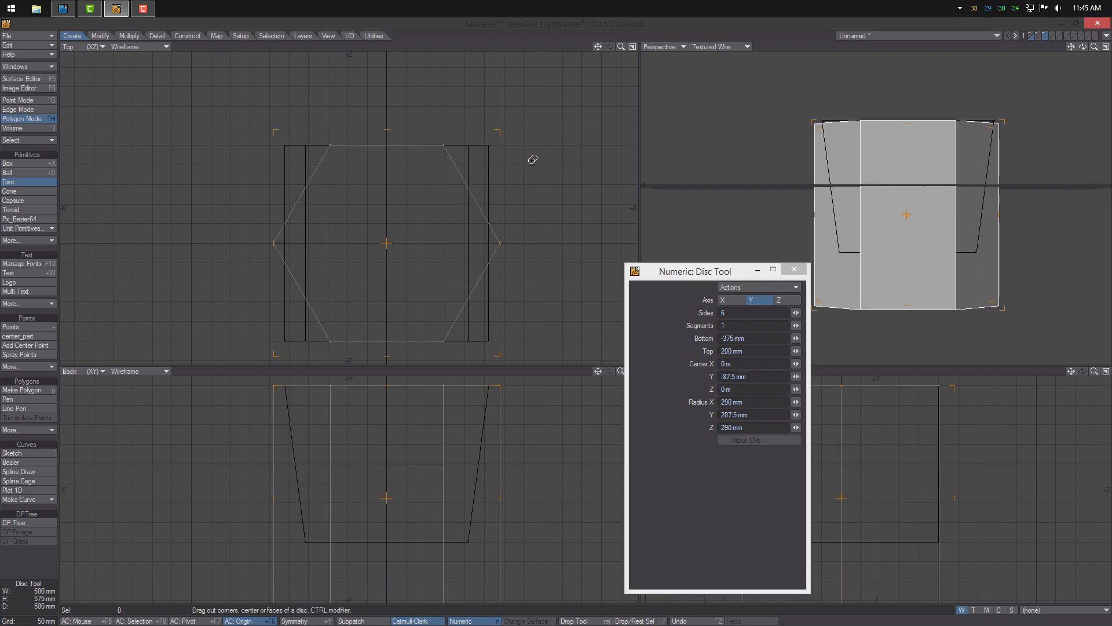
left_click_drag(373, 527, 310, 531, "ctrl+alt")
left_click_drag(379, 563, 385, 531)
mouse_move(390, 457)
left_mouse_down("ctrl+alt")
mouse_move(429, 472)
mouse_move(374, 462)
left_mouse_up("ctrl+alt")
key("Return")
Select the hexagonal prism's bottom polygon and stretch it evenly to 80% around the origin so the sides taper.
mouse_move(310, 496)
right_mouse_down()
mouse_move(208, 504)
mouse_move(371, 483)
right_mouse_up()
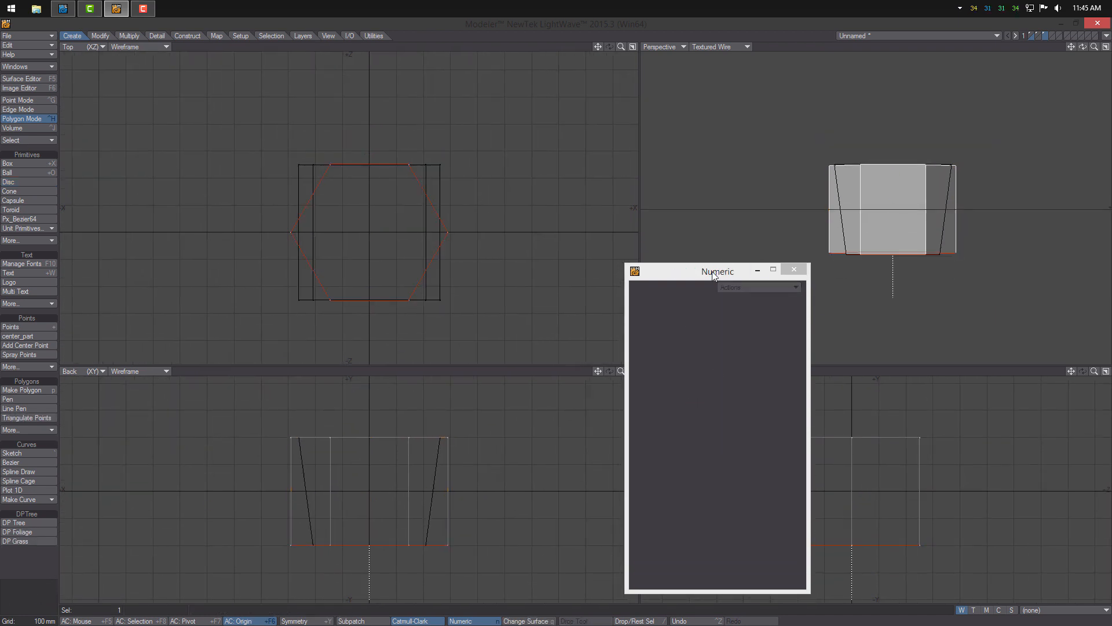
left_click_drag(714, 277, 727, 375)
left_click_drag(362, 492, 345, 469, "alt")
key("shift+h")
key("h")
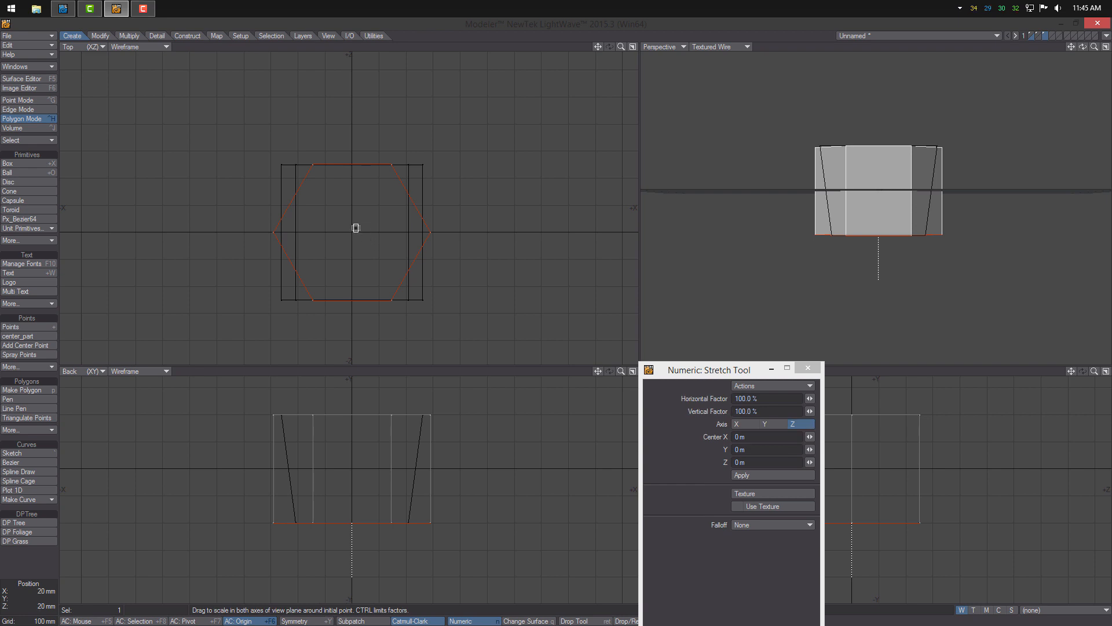
left_click_drag(355, 228, 326, 257)
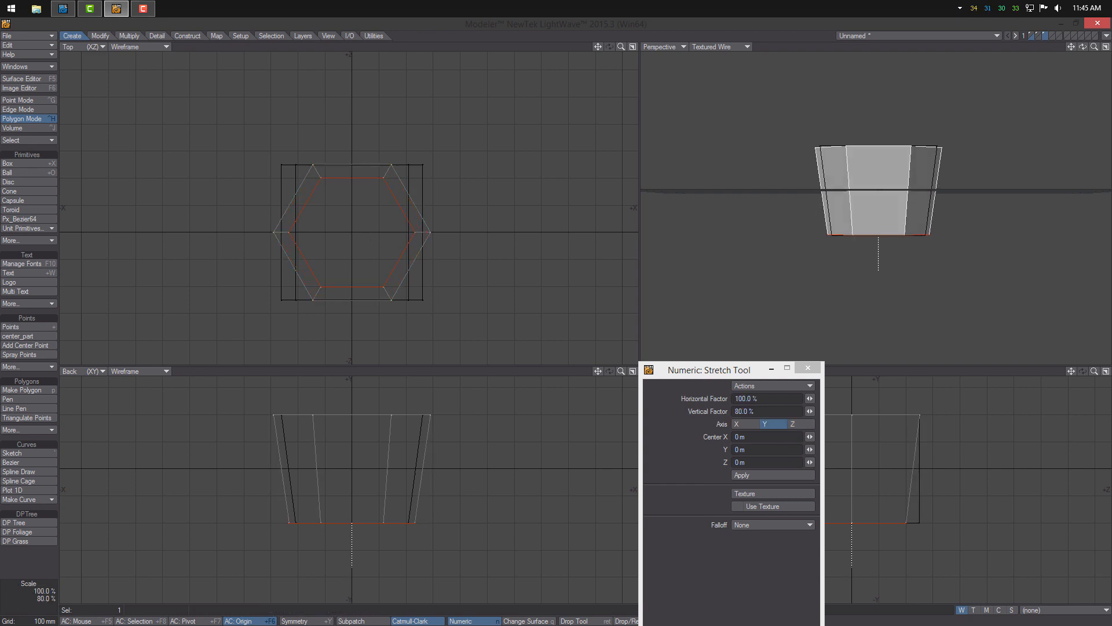
scroll(411, 475, "down", 2)
left_click_drag(410, 475, 439, 457, "alt")
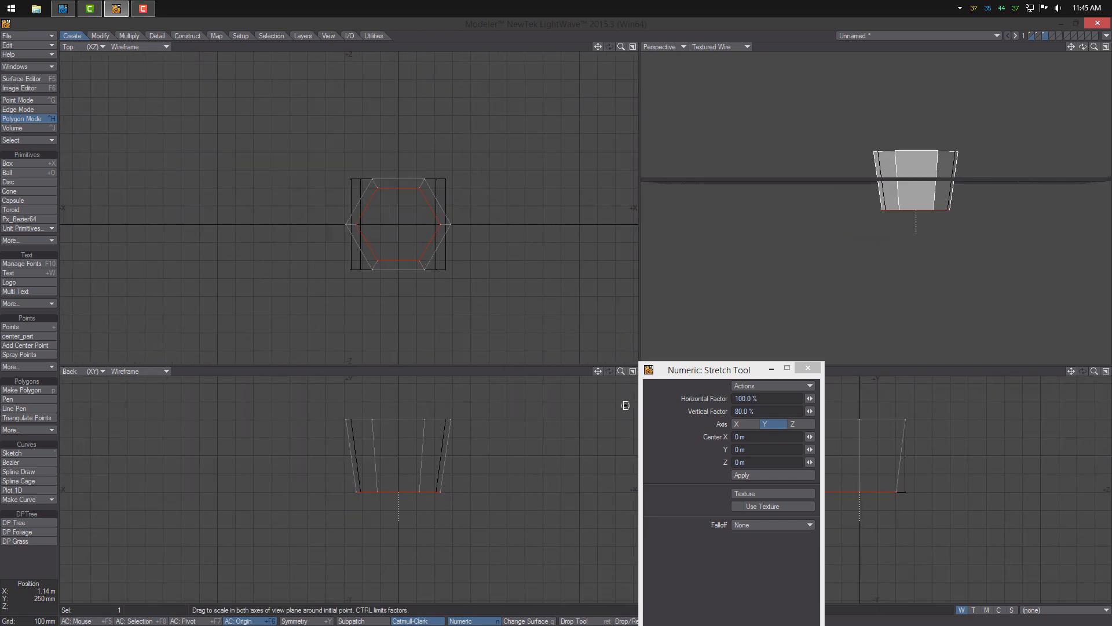
key("Return")
left_click(771, 369)
left_click_drag(921, 165, 900, 233, "alt")
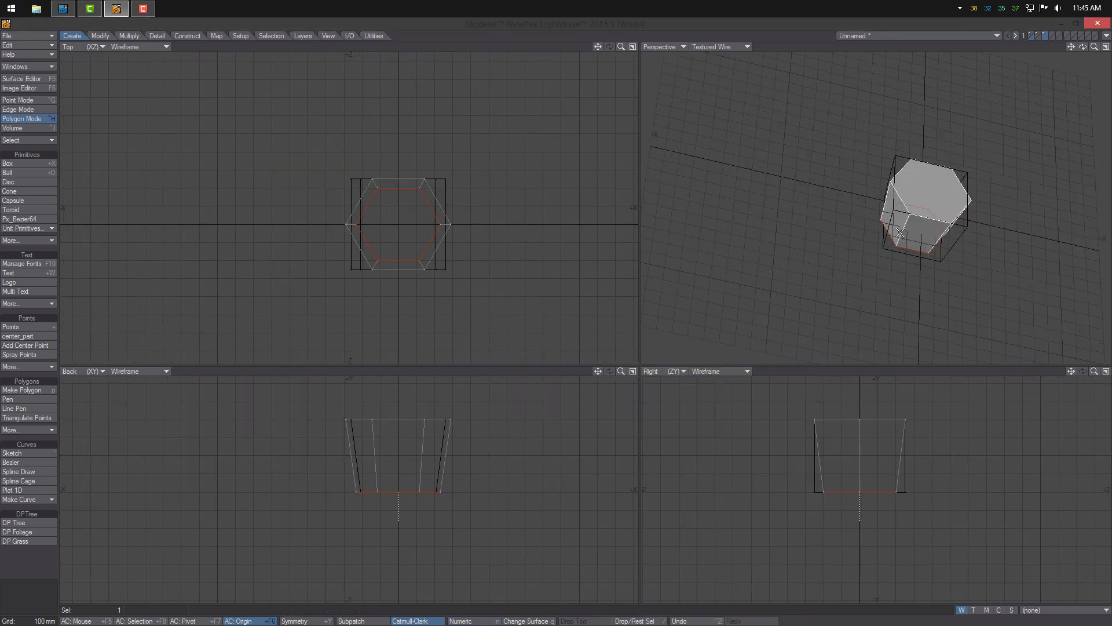
Knife the whole prism horizontally across its mid-height in the Back view.
key("slash")
key("shift+k")
left_click_drag(328, 457, 570, 463, "ctrl")
key("space")
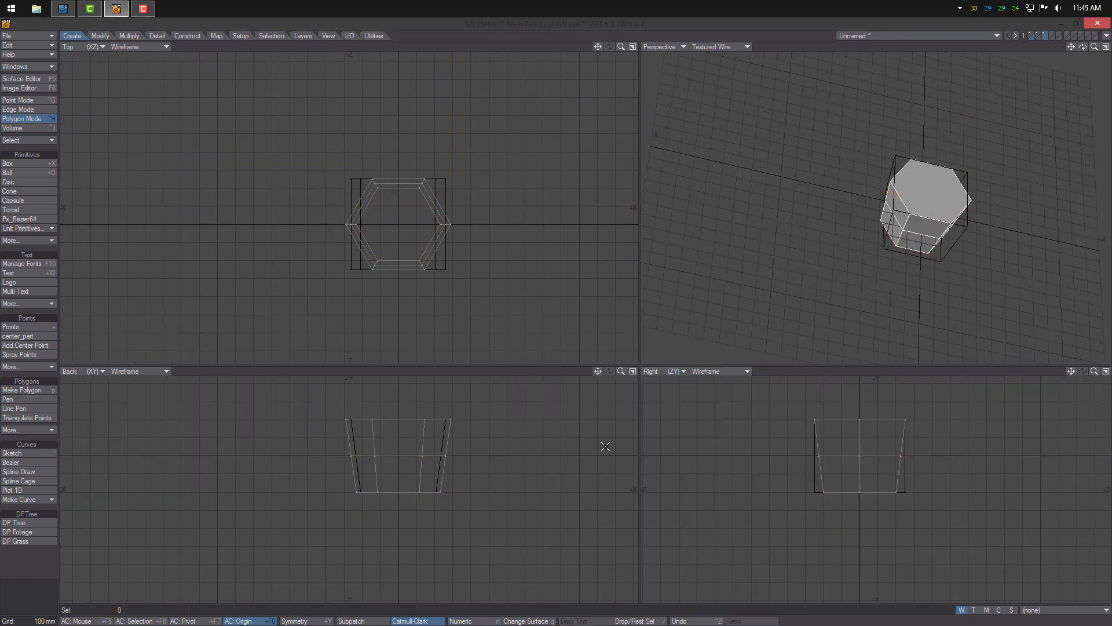
scroll(951, 209, "up", 2)
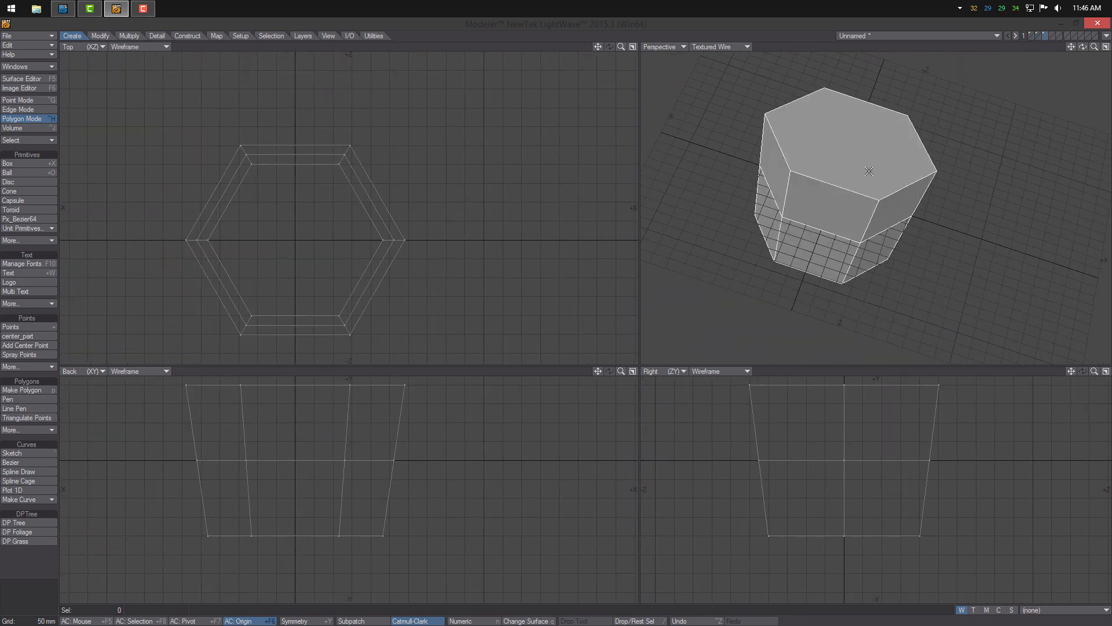
Select all the outer edges of the prism's top and bottom faces.
key("space")
key("space")
mouse_move(861, 193)
left_mouse_down()
mouse_move(910, 144)
mouse_move(769, 129)
mouse_move(793, 101)
left_mouse_up()
left_click(762, 138)
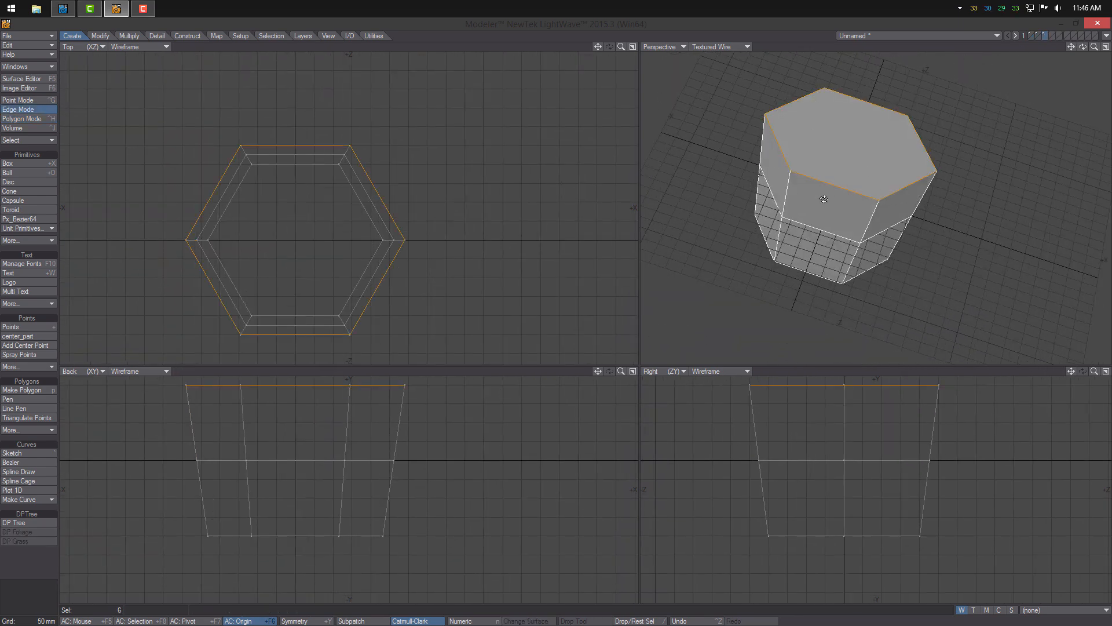
left_click_drag(823, 198, 834, 136, "alt")
mouse_move(854, 143)
left_mouse_down("shift")
mouse_move(834, 194)
mouse_move(891, 188)
mouse_move(791, 152)
mouse_move(778, 187)
mouse_move(823, 266)
left_mouse_up("shift")
Round the selected edges using Rounder with 4 rounding polygons, 80 mm inset distance, Project Inset on and OGL polygons activated.
left_click(129, 35)
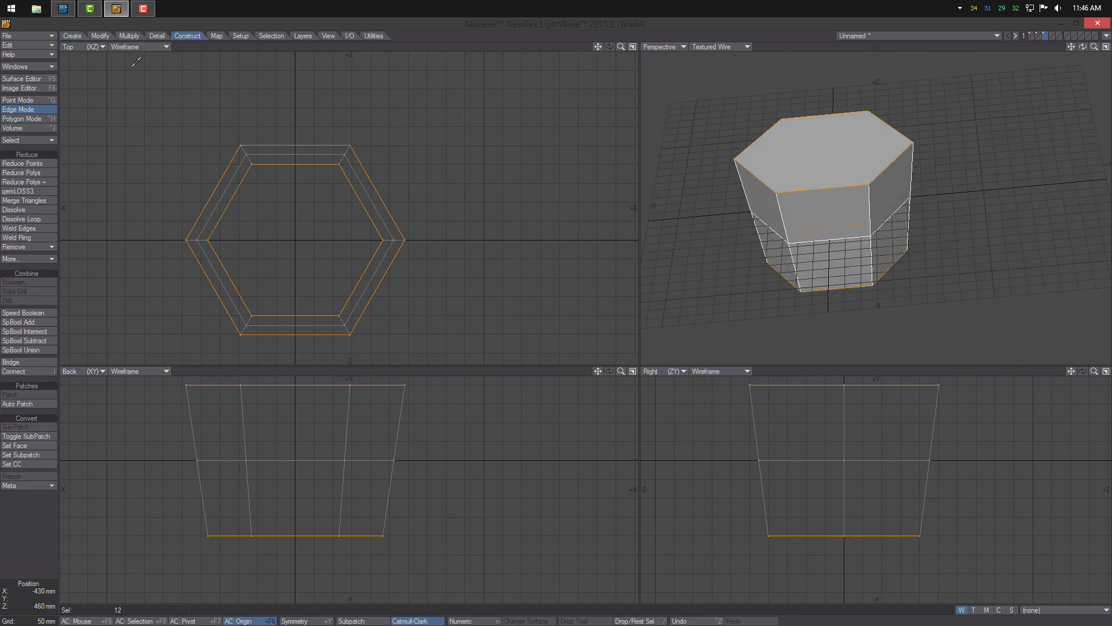
left_click(24, 191)
left_click_drag(715, 305, 466, 291)
left_click(486, 344)
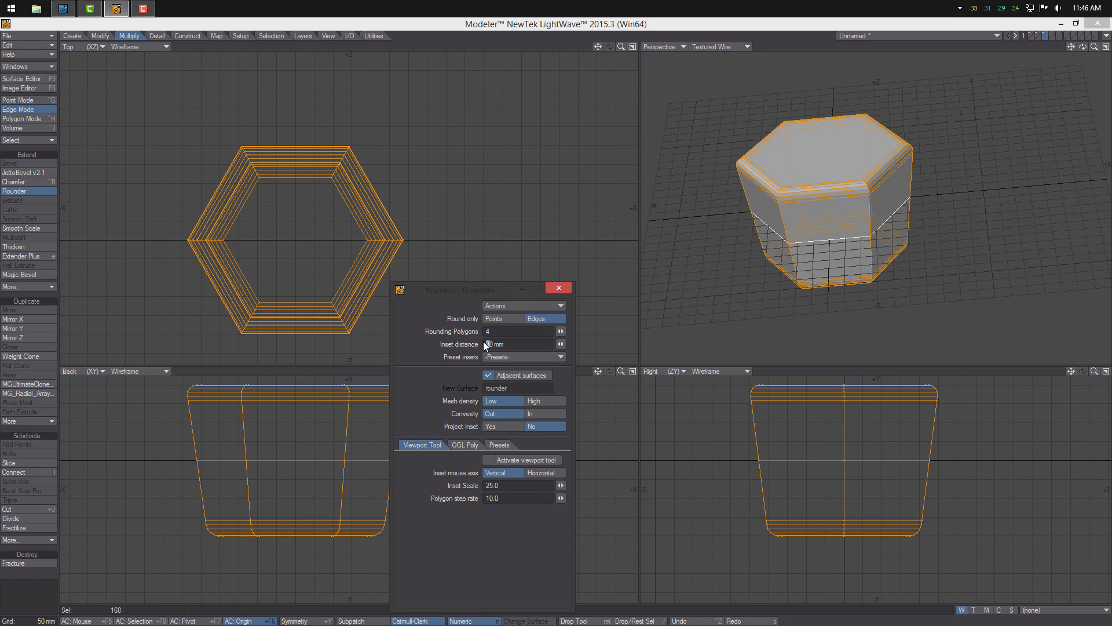
left_click(491, 426)
left_click(465, 445)
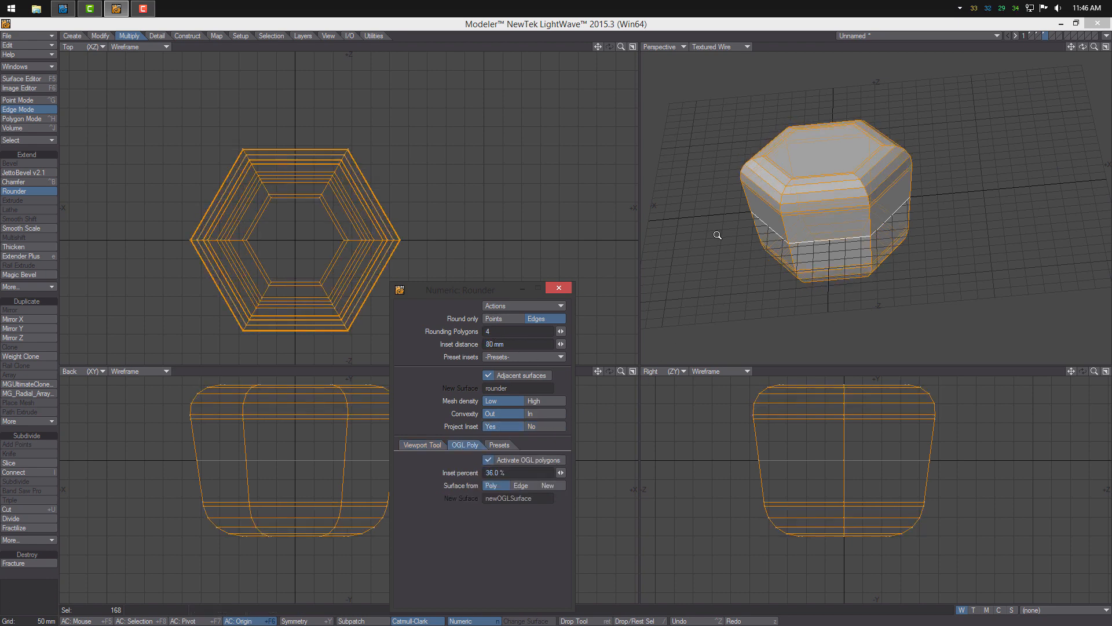
key("a")
left_click_drag(561, 473, 561, 472)
left_click_drag(895, 458, 794, 488, "ctrl+alt")
key("space")
key("space")
left_click_drag(905, 250, 912, 141, "alt")
key("space")
key("space")
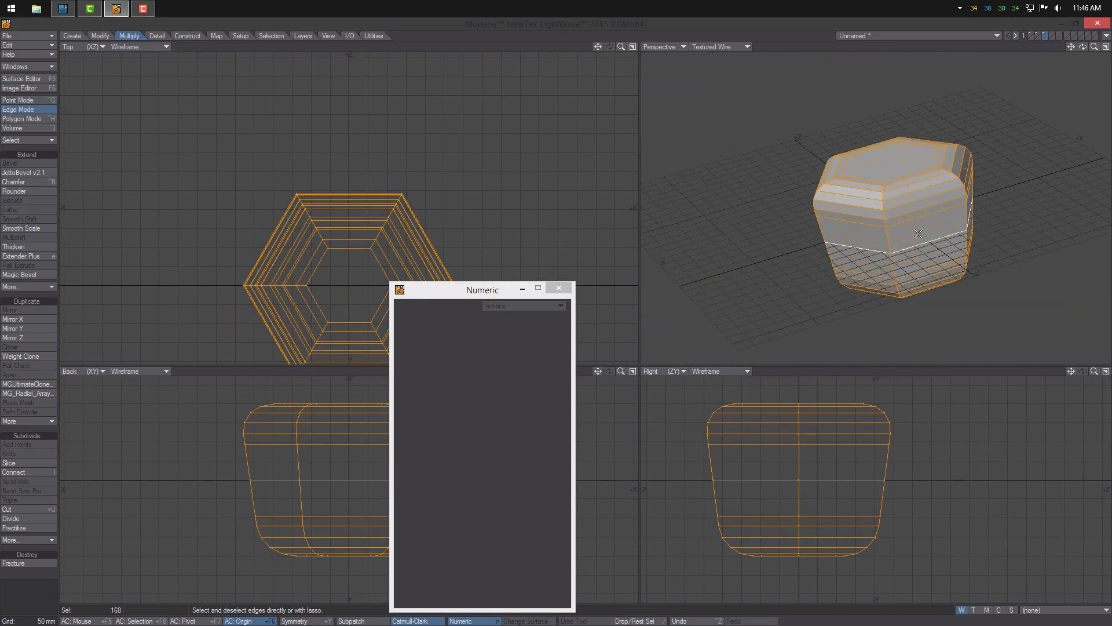
Select adjoining upper and lower side polygons and merge the side bands to remove the mid-height edge loop.
left_click(45, 590)
key("space")
left_click_drag(895, 238, 888, 254)
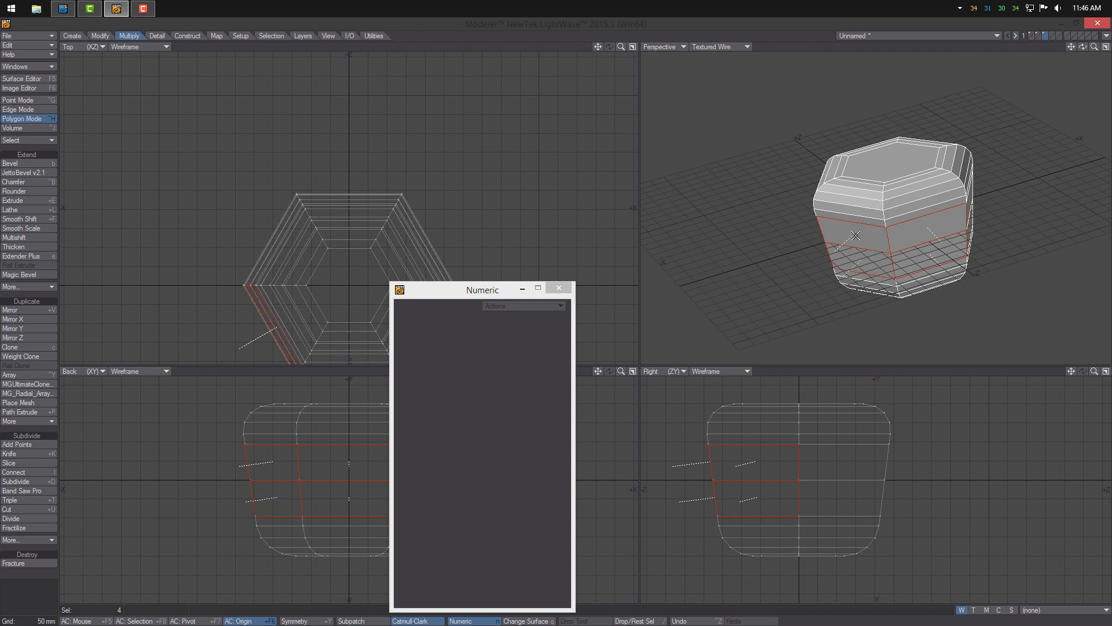
left_click(188, 35)
left_click(23, 247)
left_click(39, 273)
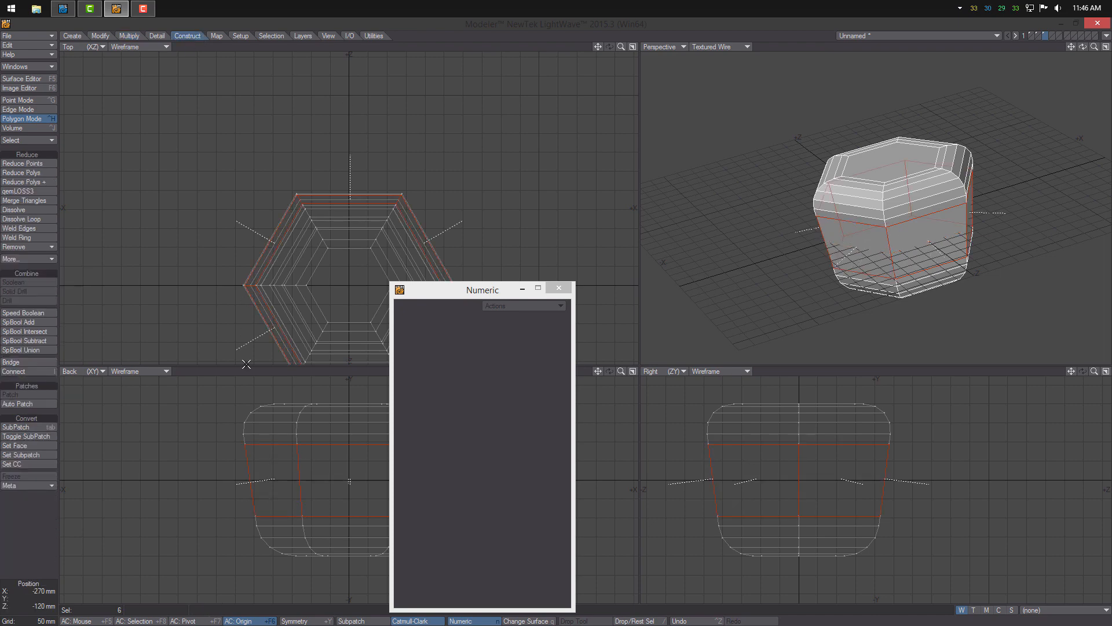
left_click(39, 526)
Knife the rounded hexagon along the Z axis through its centre in the Top view.
left_click_drag(935, 260, 892, 318, "alt")
left_click_drag(465, 292, 619, 339)
left_click_drag(418, 262, 399, 202, "alt")
key("shift+k")
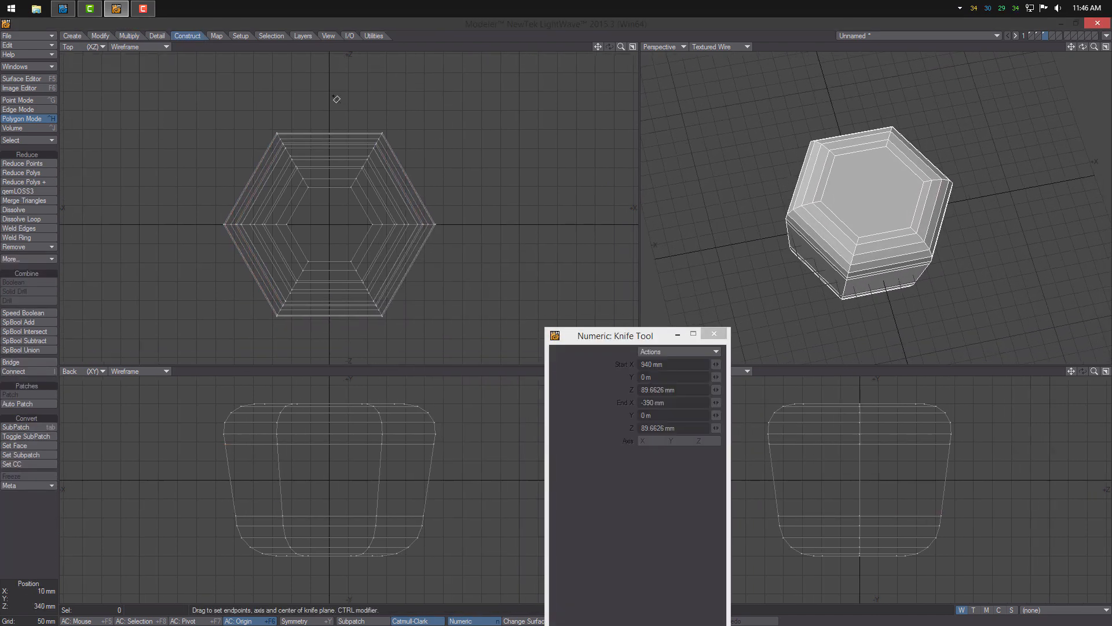
left_click_drag(330, 96, 332, 272)
key("space")
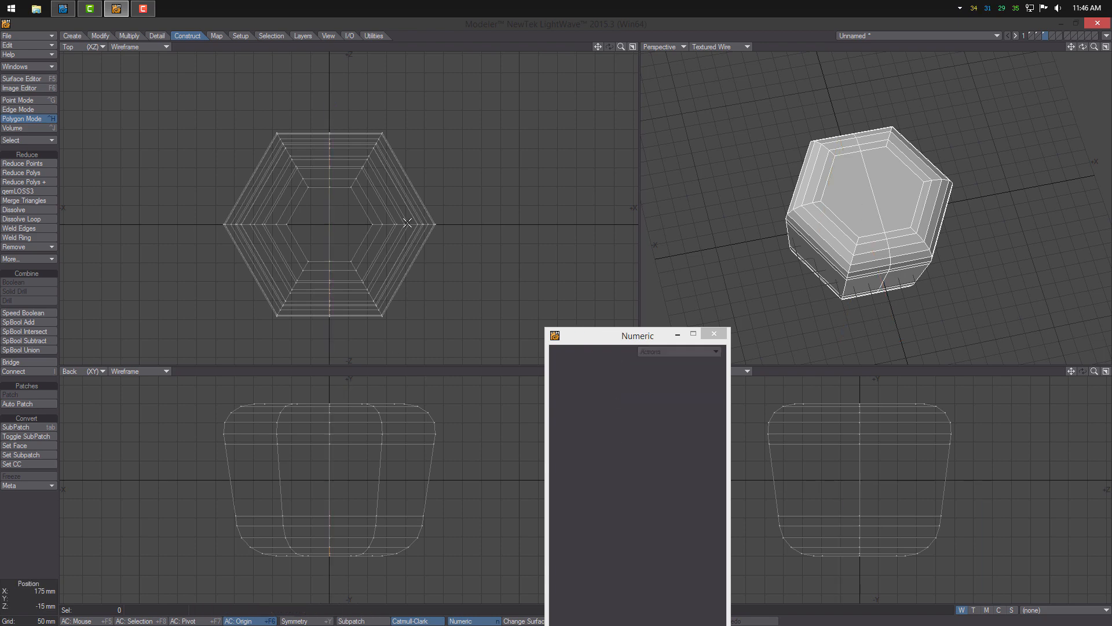
Knife the rounded hexagon through its centre along both diagonals that cross the midpoints of its slanted sides in the Top view.
key("a")
key("shift+k")
left_click_drag(240, 148, 486, 314)
key("space")
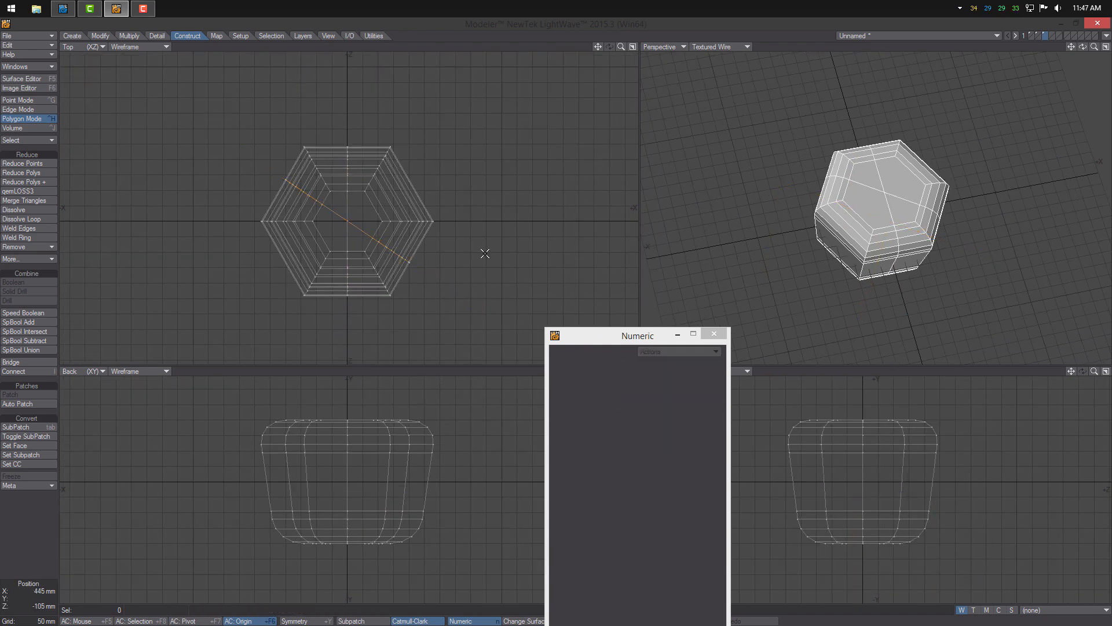
key("shift+k")
left_click_drag(482, 146, 228, 291)
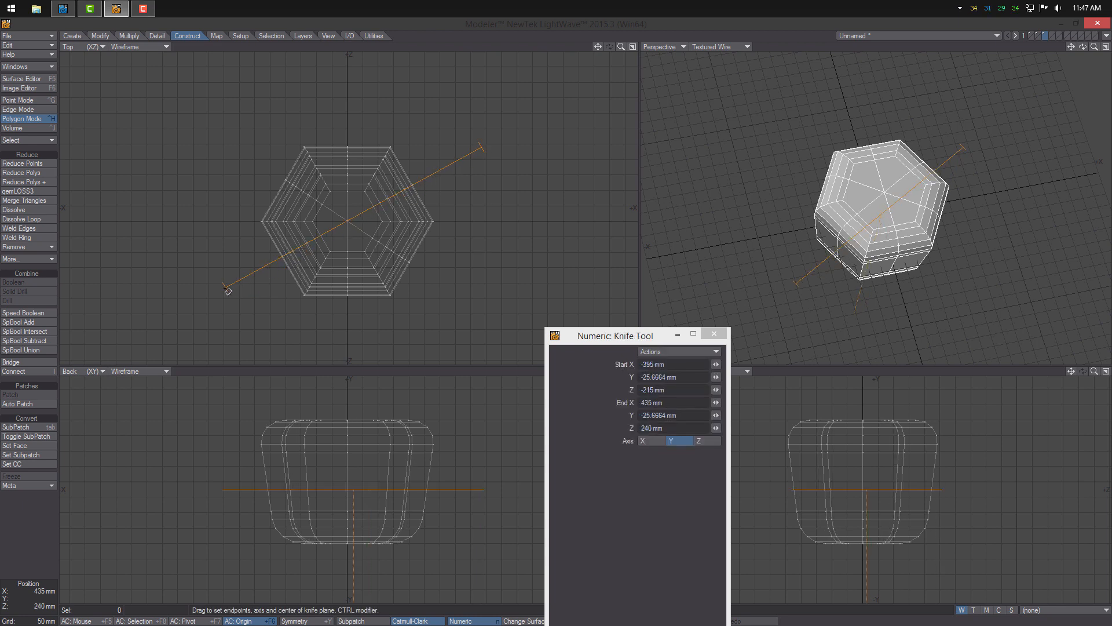
key("space")
Select the points at the centre of the caps and merge them with a fixed range of 1 mm.
key("space")
mouse_move(338, 212)
right_mouse_down()
mouse_move(355, 228)
mouse_move(340, 223)
right_mouse_up()
key("m")
left_click(204, 202)
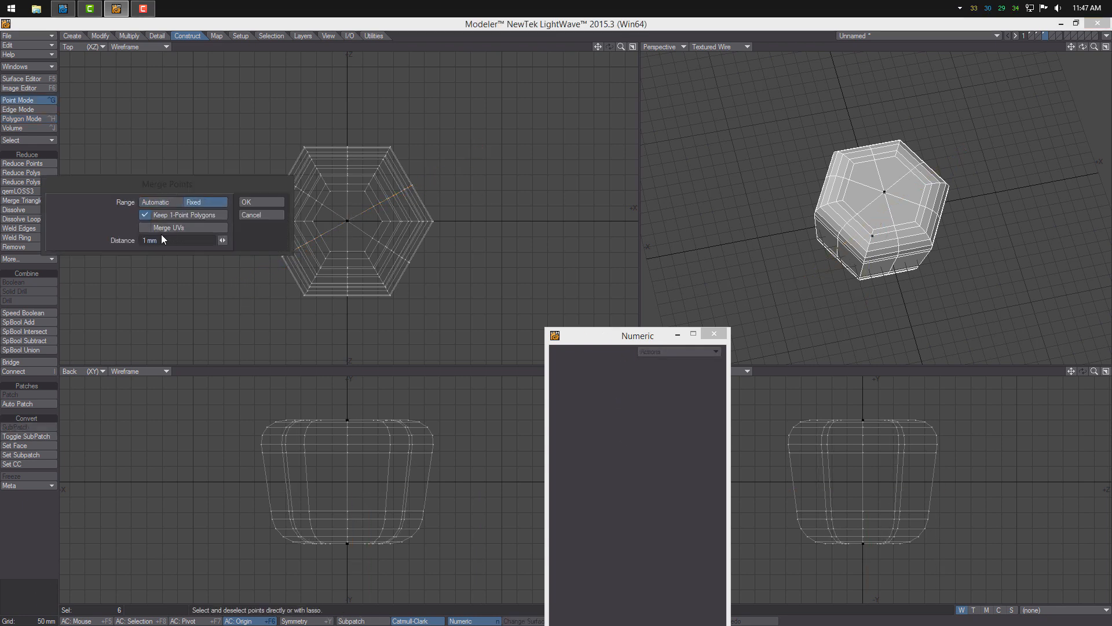
left_click(253, 203)
left_click(714, 334)
scroll(882, 234, "up", 2)
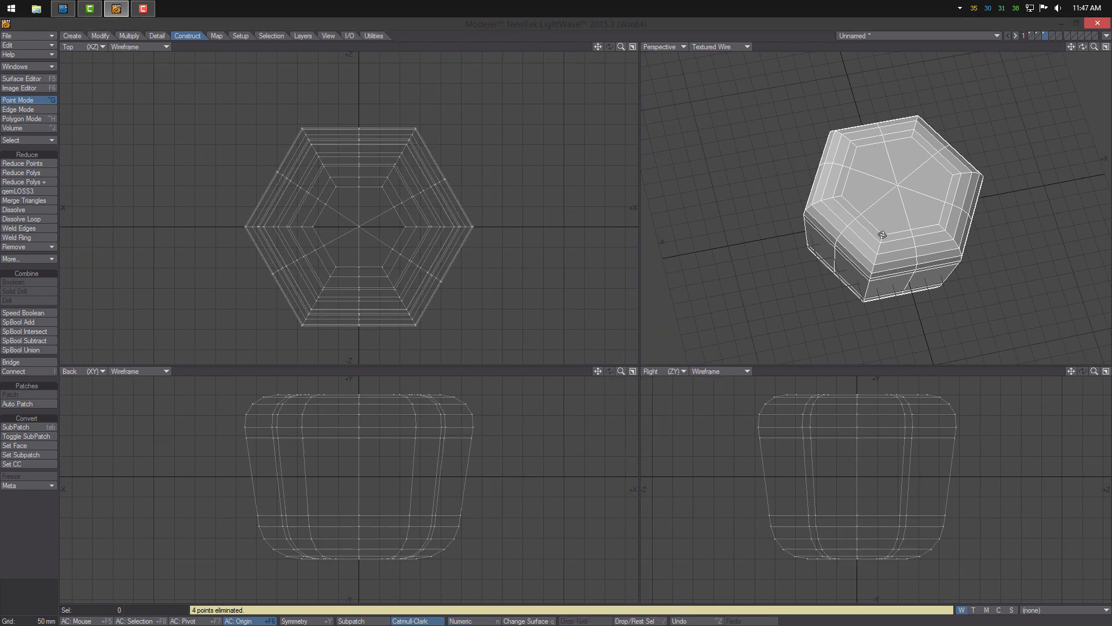
Select the full edge runs along all six corners of the hexagonal block.
key("space")
left_click(950, 225)
left_click(949, 233)
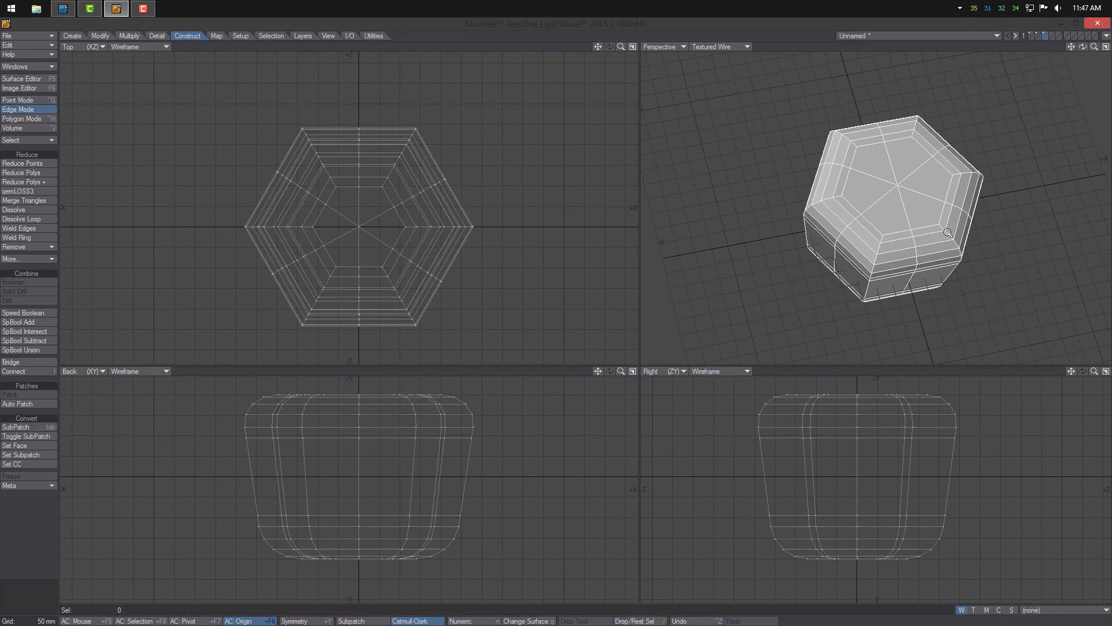
scroll(949, 232, "up", 2)
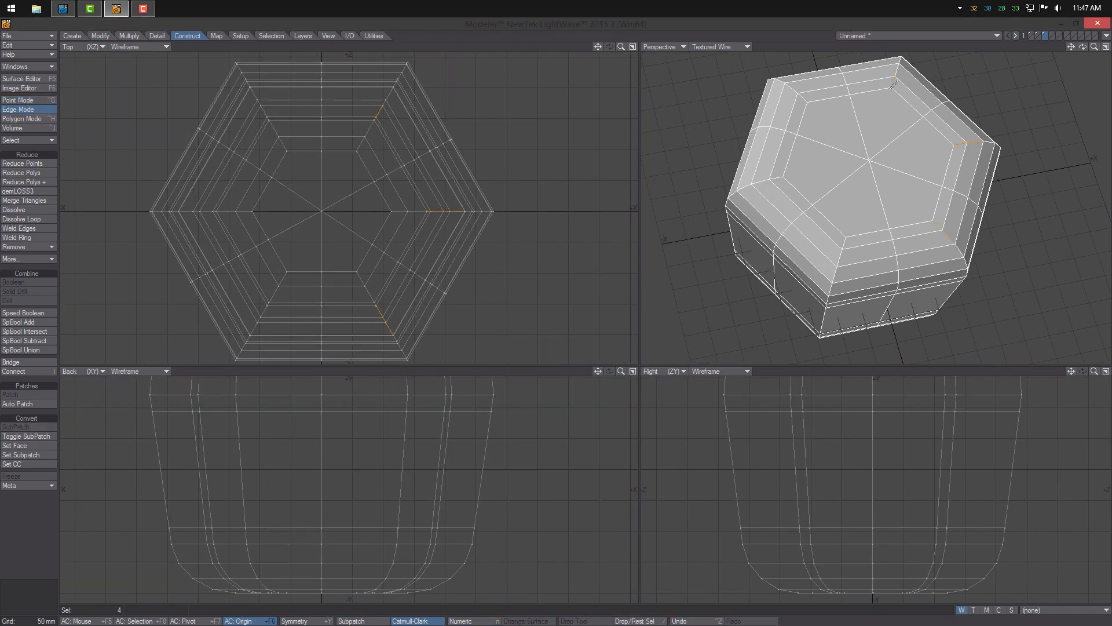
left_click(790, 88)
left_click(764, 181)
key("ctrl+l")
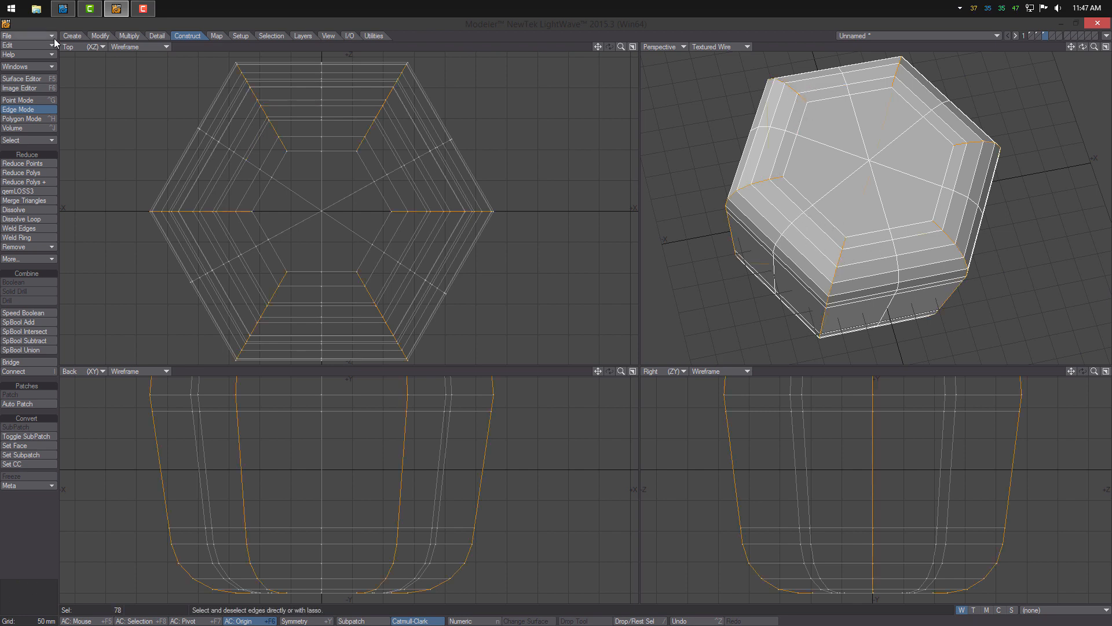
Start Rounder on the selected corner edges with 4 rounding polygons and a 40 mm inset distance.
left_click(128, 35)
left_click(36, 191)
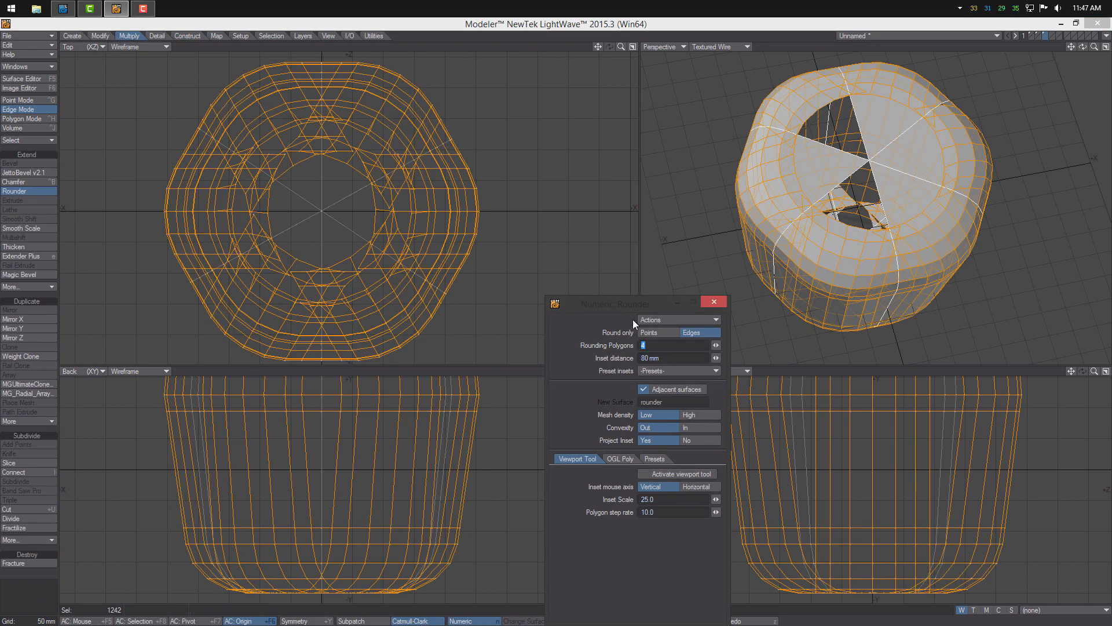
type("40")
key("Return")
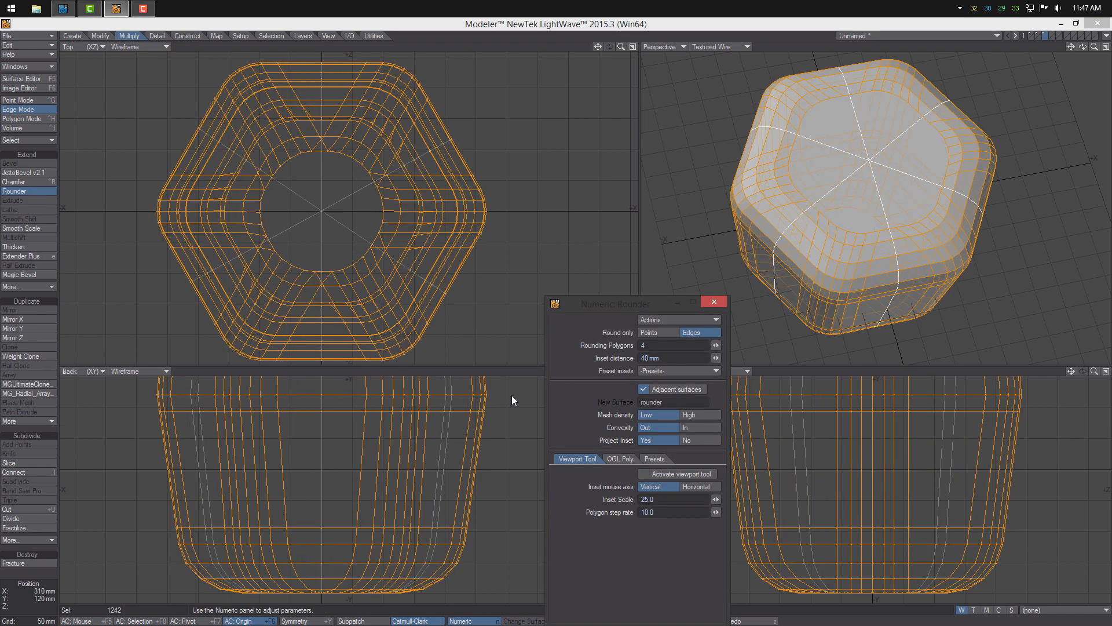
left_click_drag(630, 296, 616, 259)
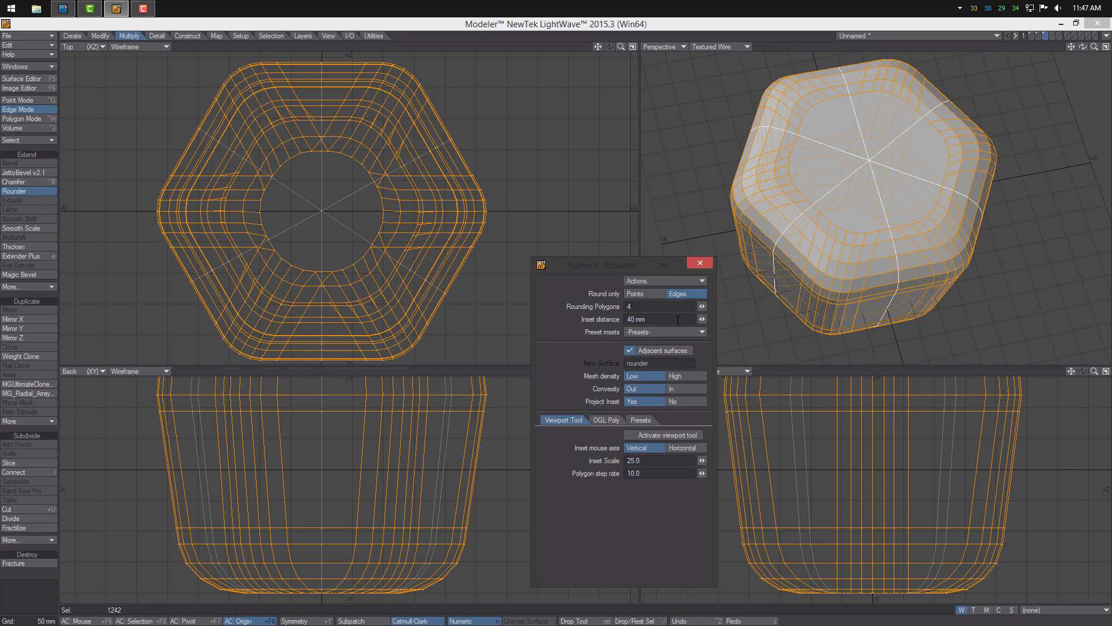
Reduce the Rounder inset distance to 35 mm, turn Project Inset off, adjust the OGL inset percent and apply the corner rounding.
double_click(631, 319)
type("35")
key("Return")
left_click(607, 420)
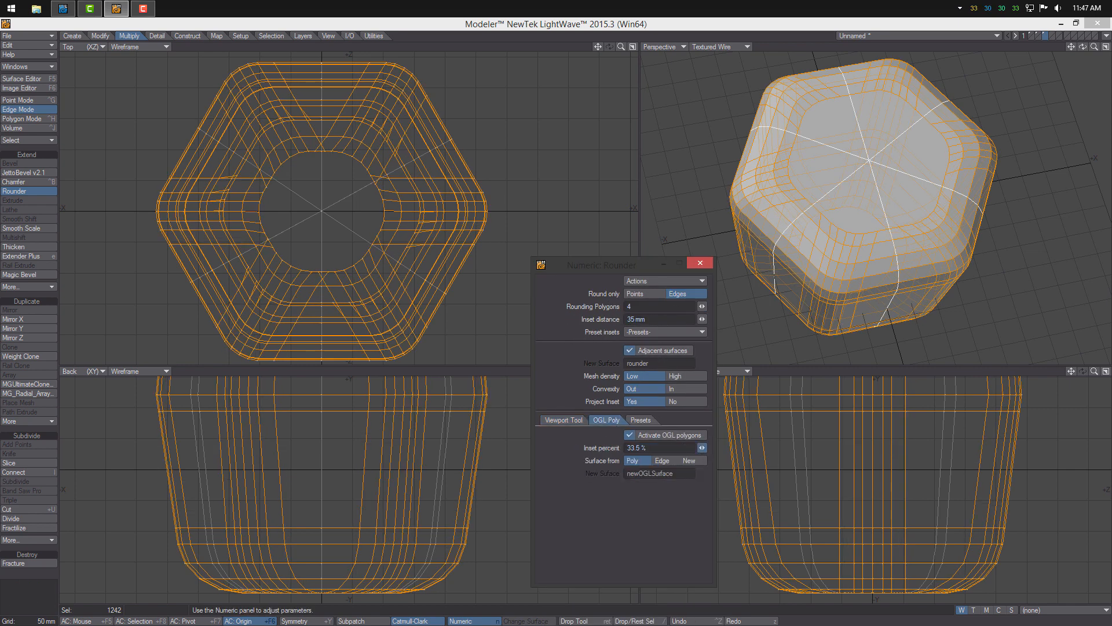
left_click(689, 402)
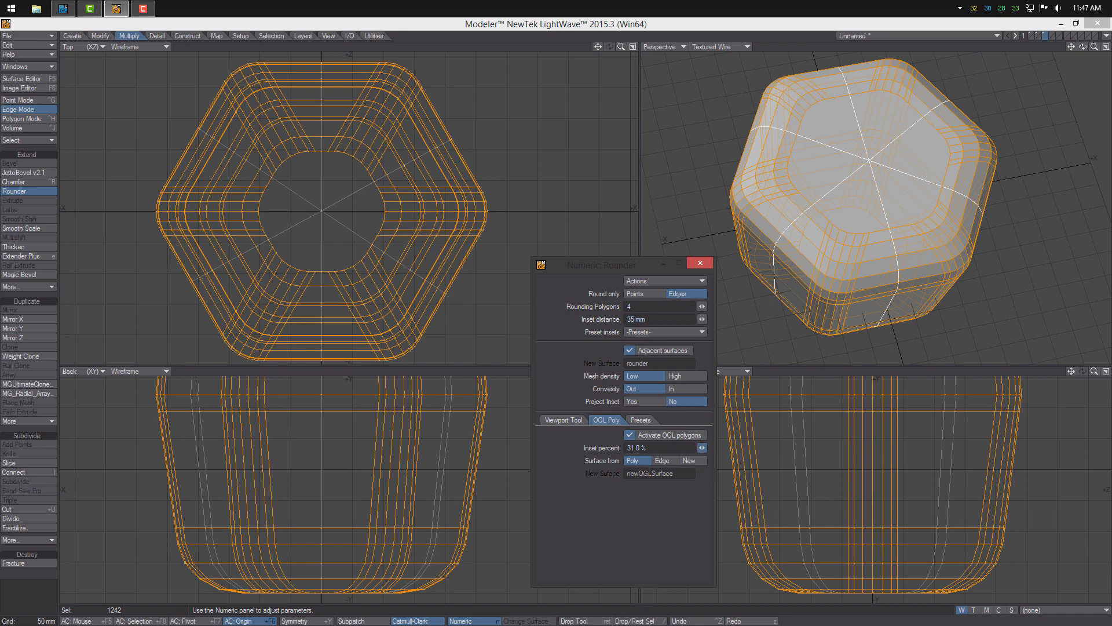
left_click_drag(702, 448, 703, 448)
scroll(884, 191, "up", 1)
key("Return")
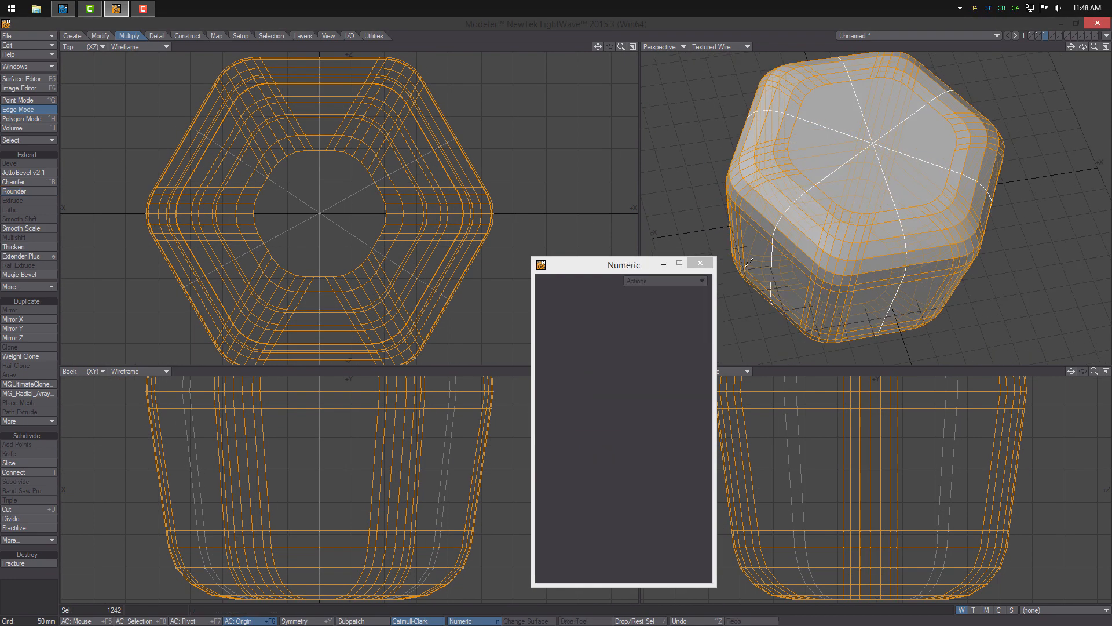
key("n")
key("/")
key("a")
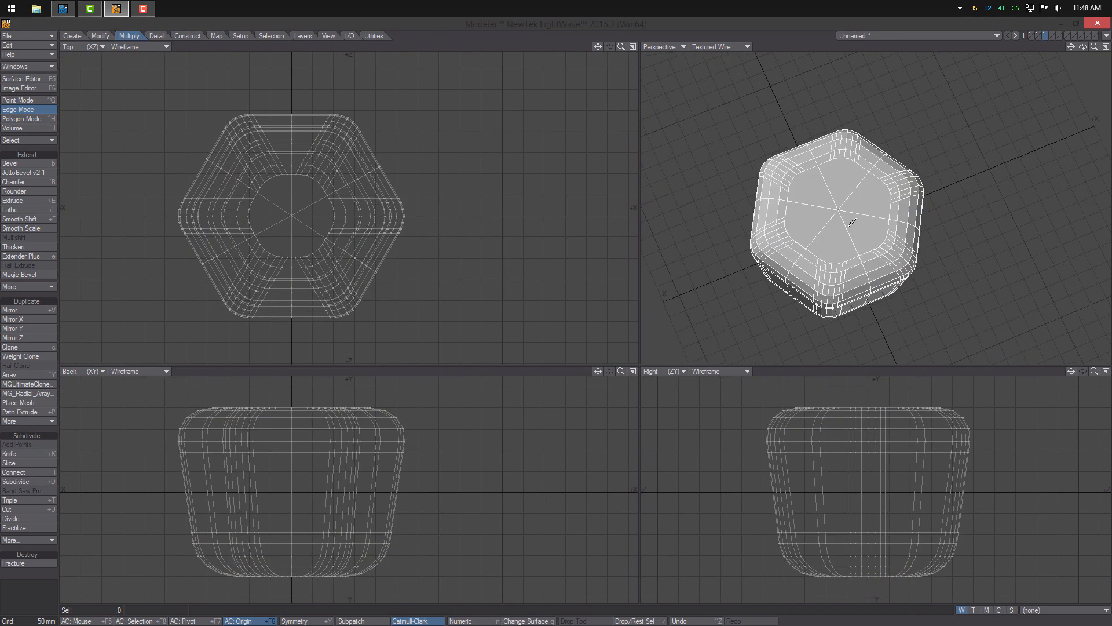
Delete all the wedge-shaped polygons that form the block's top and bottom caps.
key("space")
key("space")
key("space")
key("space")
mouse_move(841, 196)
left_mouse_down()
mouse_move(856, 212)
mouse_move(821, 238)
mouse_move(855, 237)
mouse_move(863, 267)
left_mouse_up()
key("Delete")
key("Delete")
left_click(837, 247)
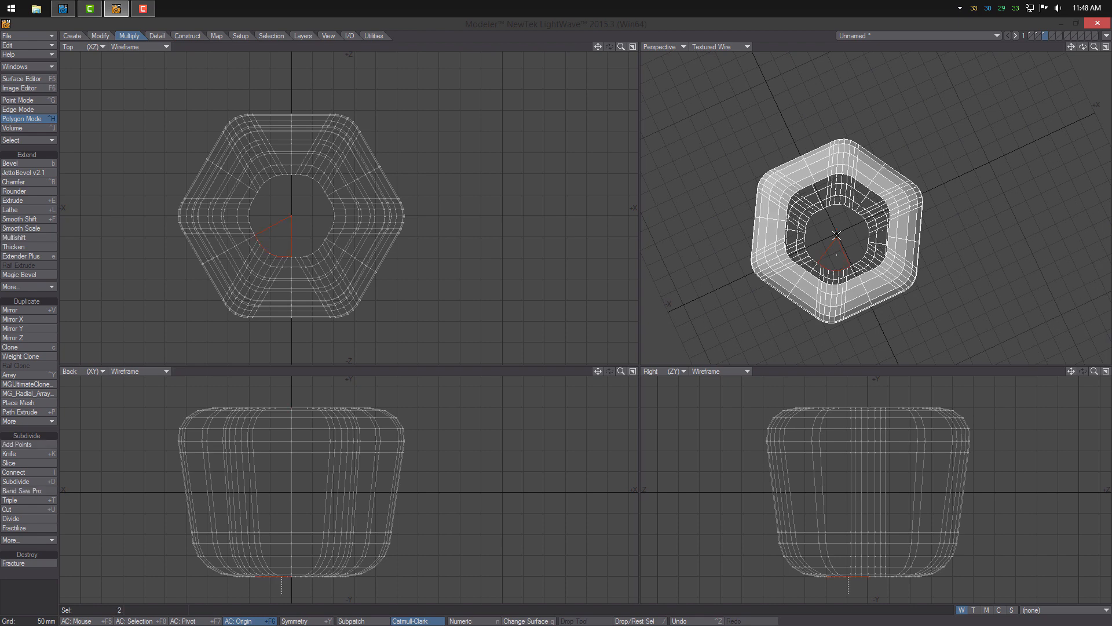
key("Delete")
Merge the split polygon bands on the block's -Z side and the adjoining +X side to remove their central knife cuts.
scroll(851, 267, "down", 2)
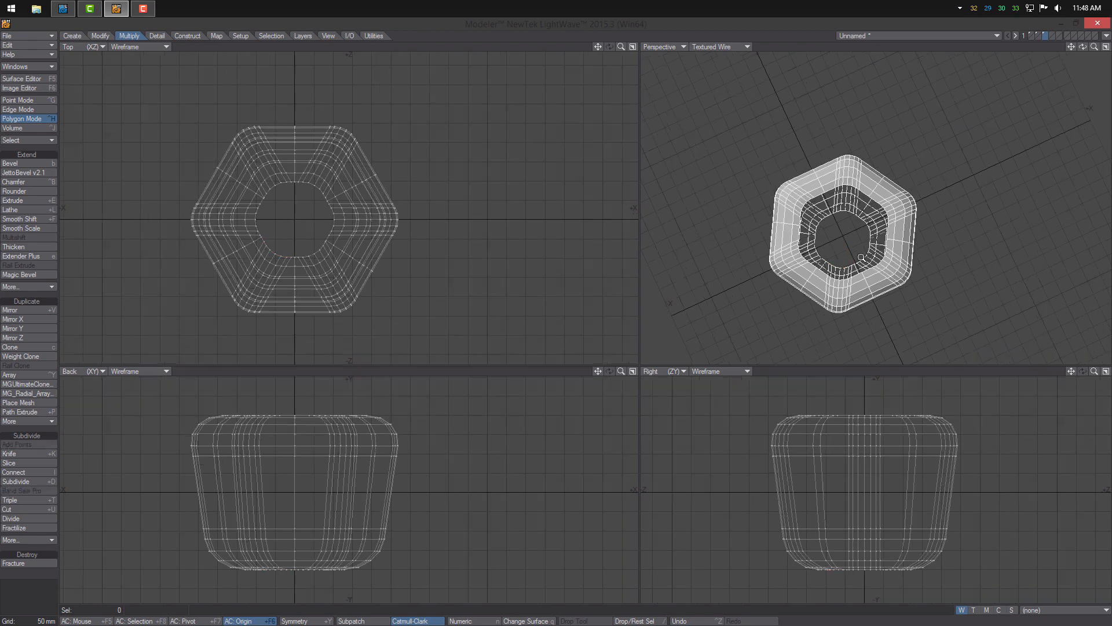
left_click_drag(853, 267, 857, 242, "alt")
scroll(842, 249, "up", 2)
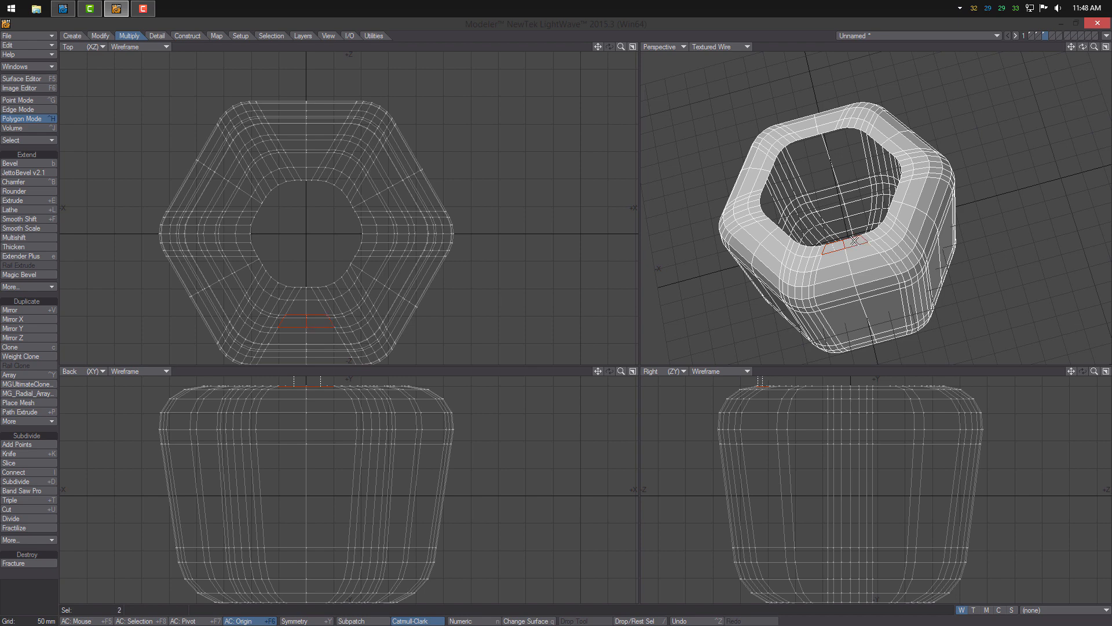
left_click(187, 36)
left_click(35, 261)
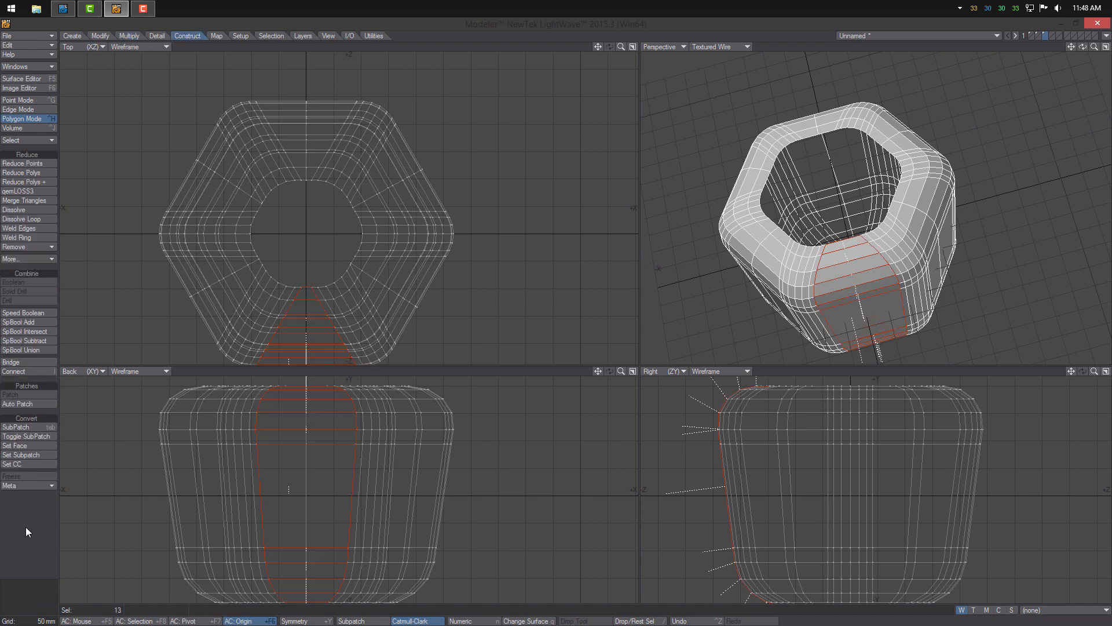
left_click(27, 528)
left_click_drag(901, 192, 896, 209)
left_click(29, 259)
left_click(30, 260)
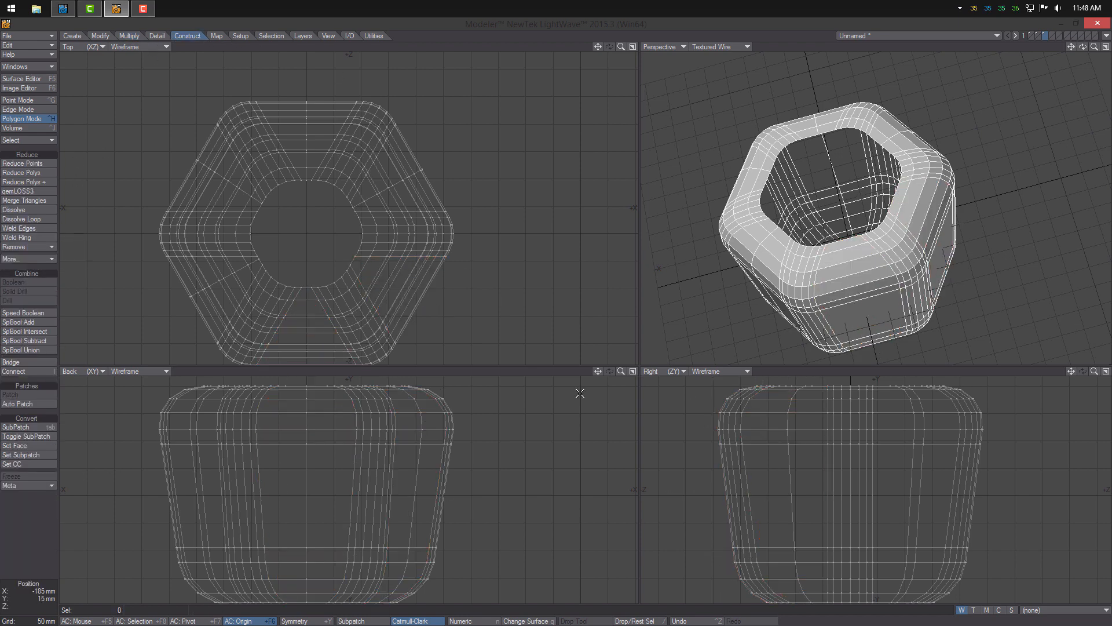
Merge the split polygon bands on the remaining +X side and the +Z side to remove their central knife cuts.
left_click_drag(890, 141, 820, 127)
left_click(34, 260)
left_click(42, 261)
left_click(21, 548)
left_click(43, 256)
left_click(36, 261)
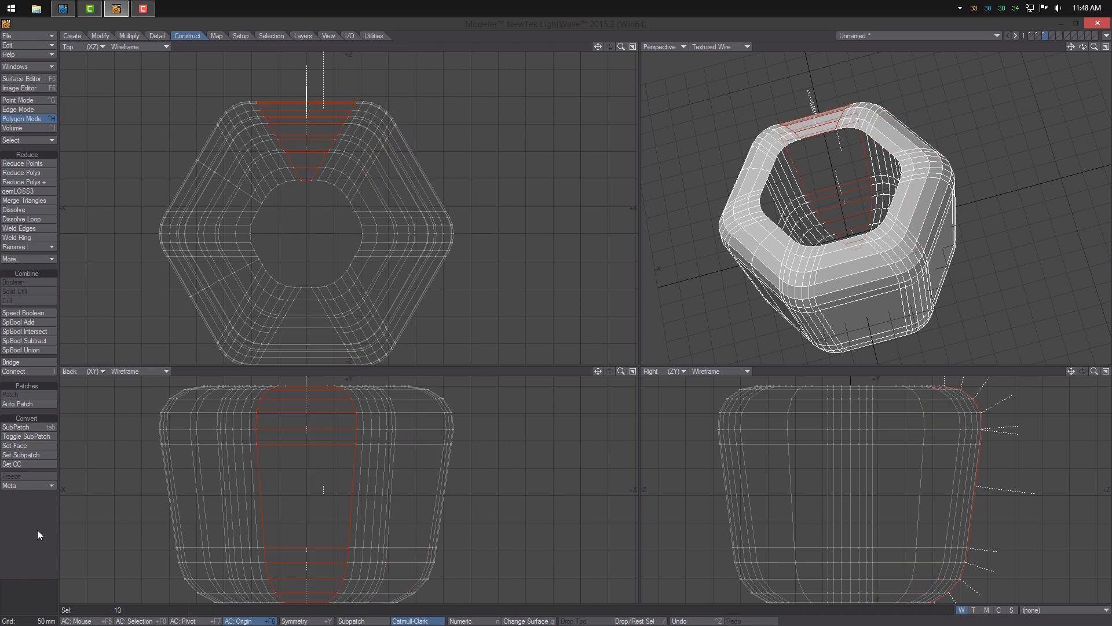
left_click(37, 530)
Merge the split polygon bands on the two -X sides of the block to remove the last knife cuts.
left_click_drag(765, 163, 760, 178)
left_click(48, 258)
left_click(46, 258)
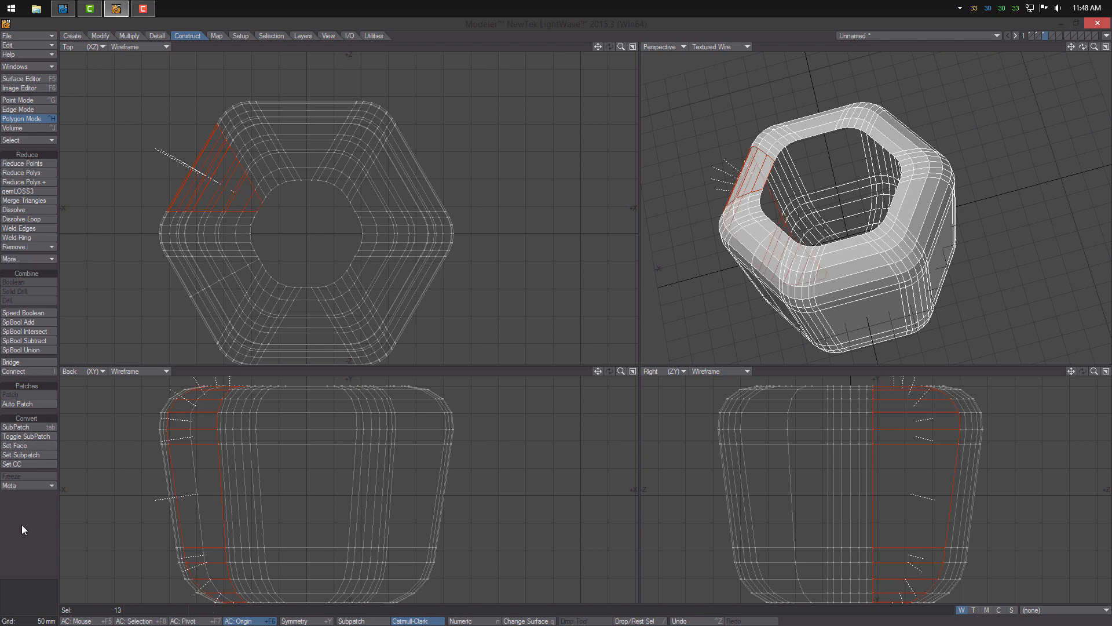
left_click(23, 526)
left_click_drag(769, 228, 780, 236)
left_click(32, 260)
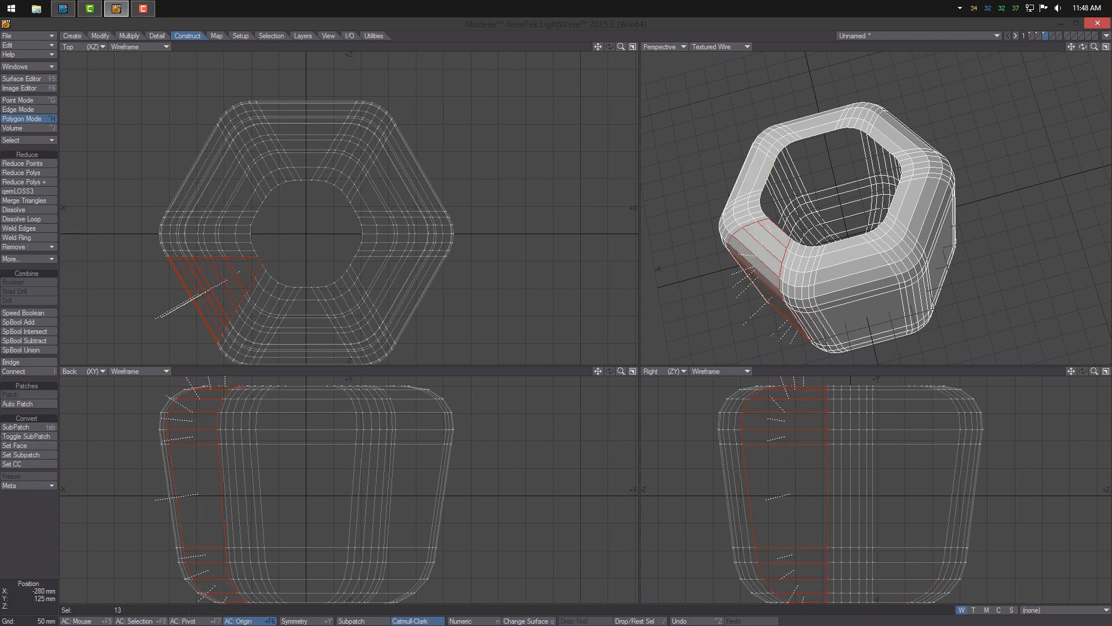
left_click(39, 534)
Select the points around the block's top opening and create a single cap polygon from them.
scroll(809, 162, "up", 2)
scroll(880, 156, "up", 4)
left_click_drag(809, 161, 913, 172, "alt")
key("ctrl+g")
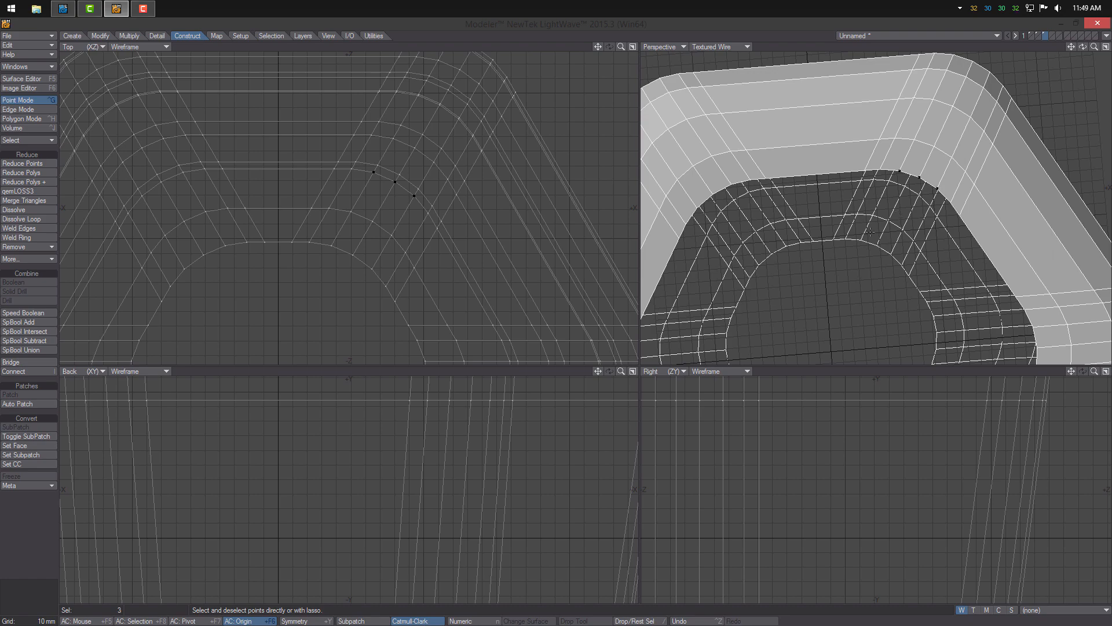
key("p")
key("slash")
key("a")
Select the point loop around the block's bottom opening and close it with a single cap polygon.
left_click_drag(881, 162, 804, 239, "alt")
scroll(879, 179, "up", 3)
key("ctrl+l")
key("p")
key("slash")
key("a")
Assign the block a new surface named "segment" with Smoothing turned on.
type("q")
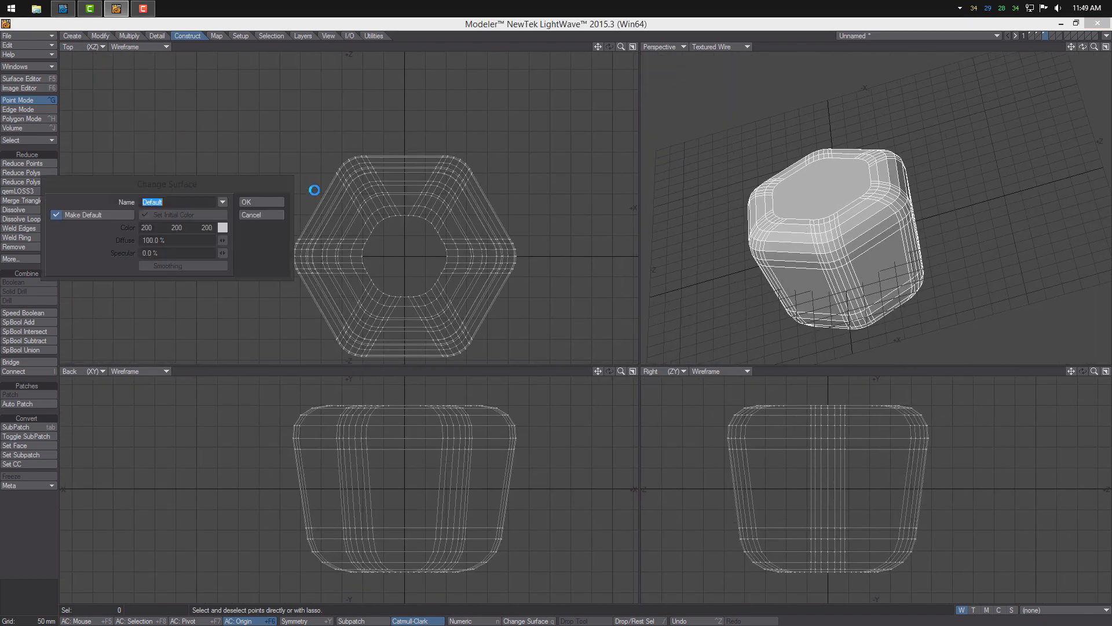
type("segment")
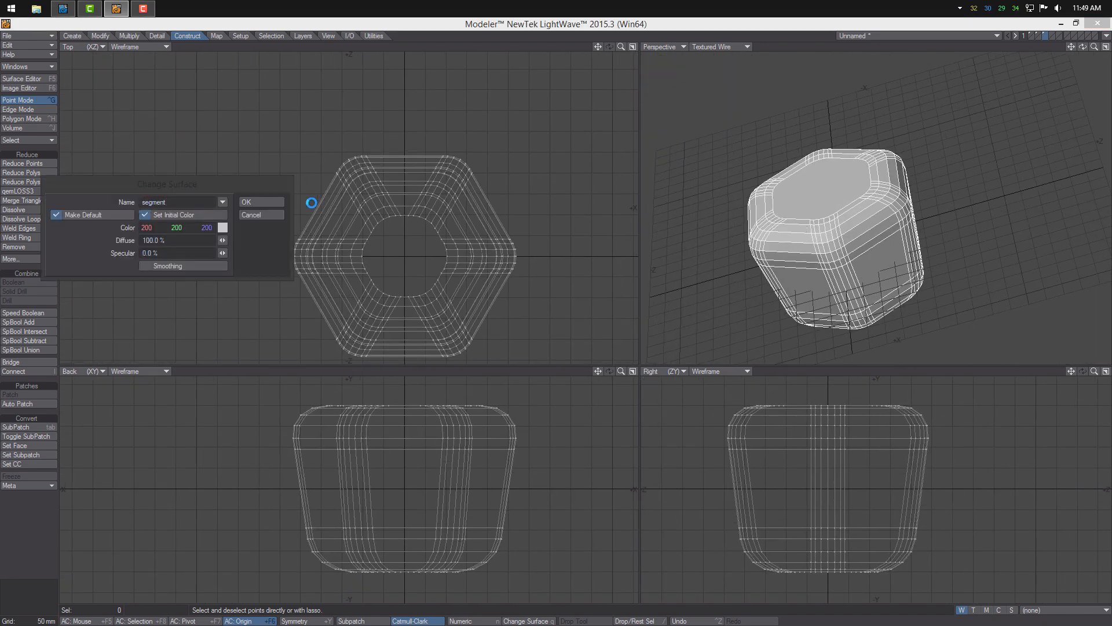
left_click(191, 266)
left_click(257, 206)
mouse_move(834, 232)
left_mouse_down("ctrl+alt")
mouse_move(886, 231)
mouse_move(840, 223)
left_mouse_up("ctrl+alt")
mouse_move(840, 223)
left_mouse_down("alt")
mouse_move(869, 185)
mouse_move(849, 219)
left_mouse_up("alt")
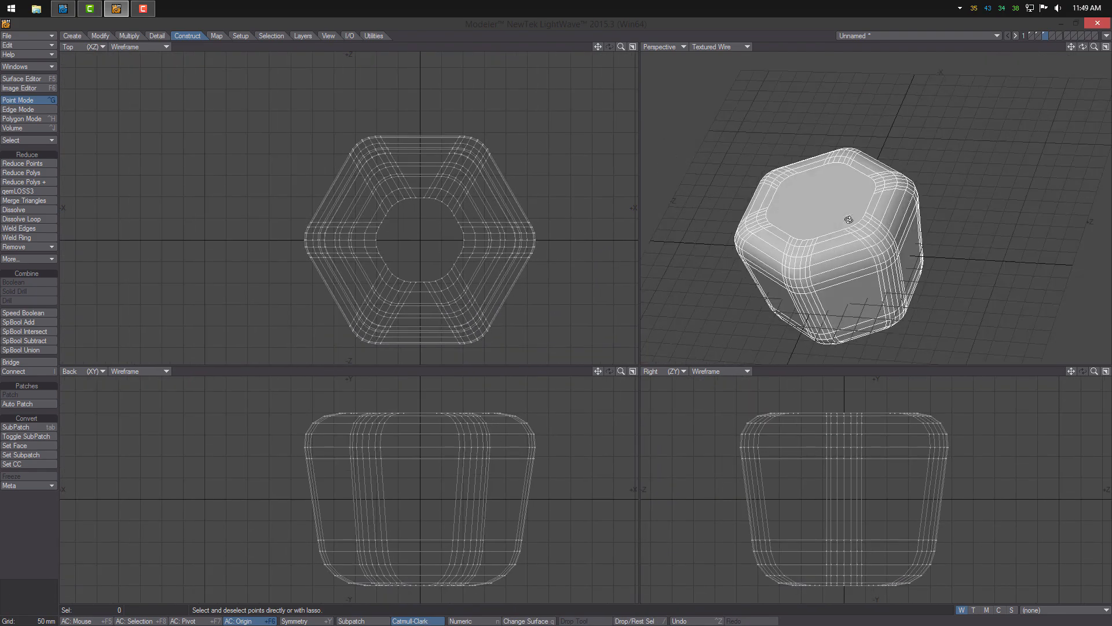
Cut the finished segment block from its layer and paste it into the first layer.
left_click(1031, 36)
left_click(1031, 36)
key("Delete")
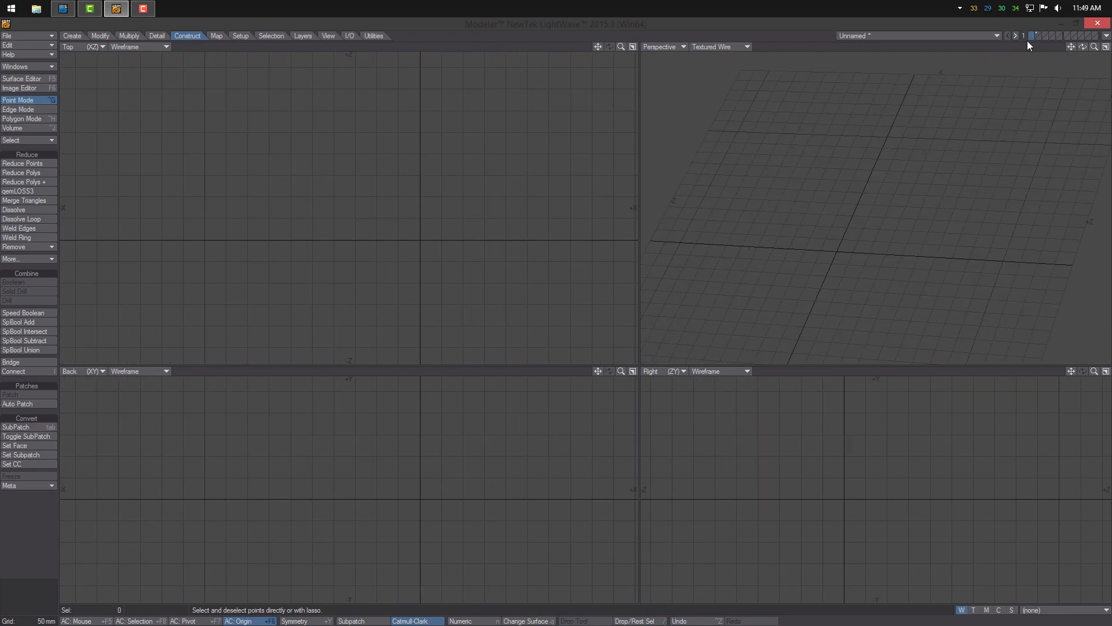
key("v")
left_click_drag(926, 161, 904, 165, "ctrl+alt")
left_click_drag(904, 165, 950, 173, "alt")
Extrude the circular profile in the second layer 50 m along Z with 100 sides.
left_click(1038, 36)
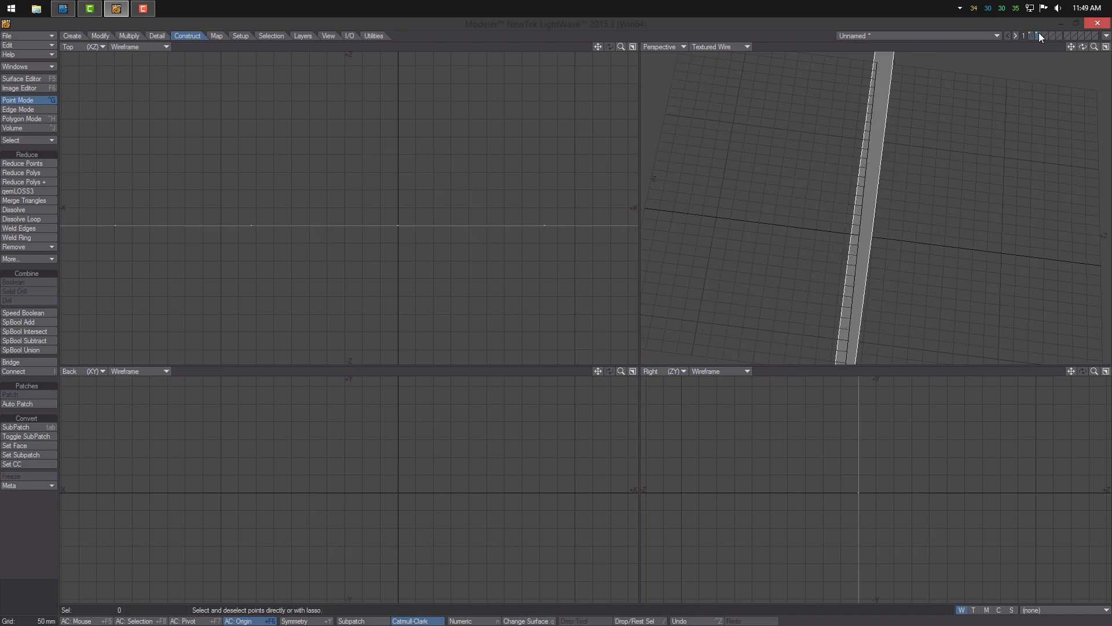
scroll(410, 206, "down", 10)
left_click(129, 36)
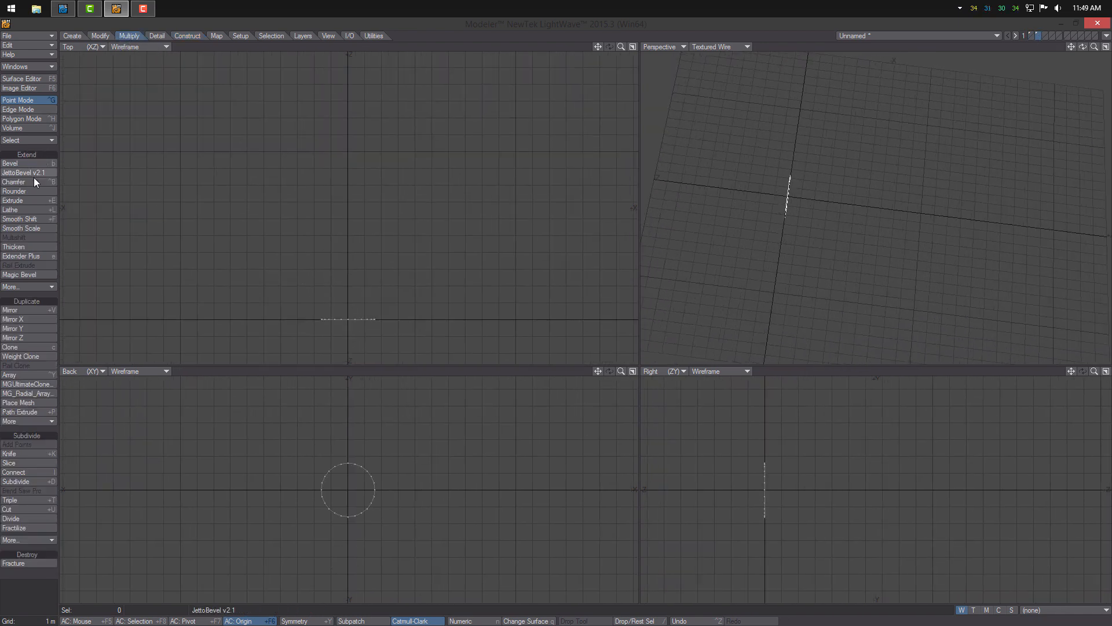
left_click(13, 200)
left_click_drag(434, 253, 507, 89)
key("n")
left_click(651, 318)
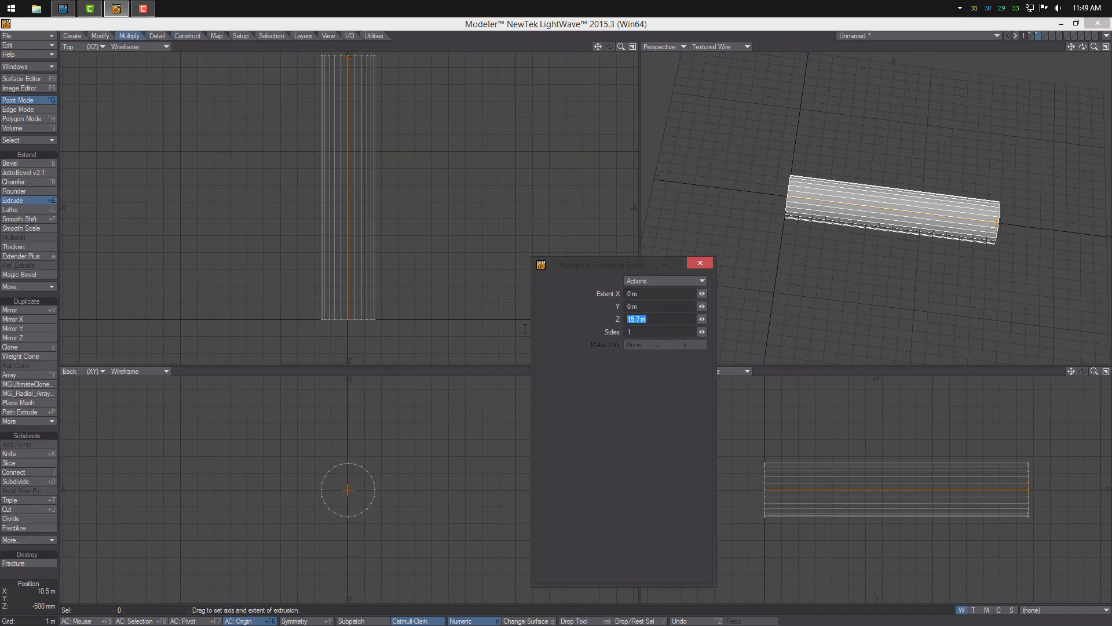
type("50")
key("Return")
type("100")
key("Return")
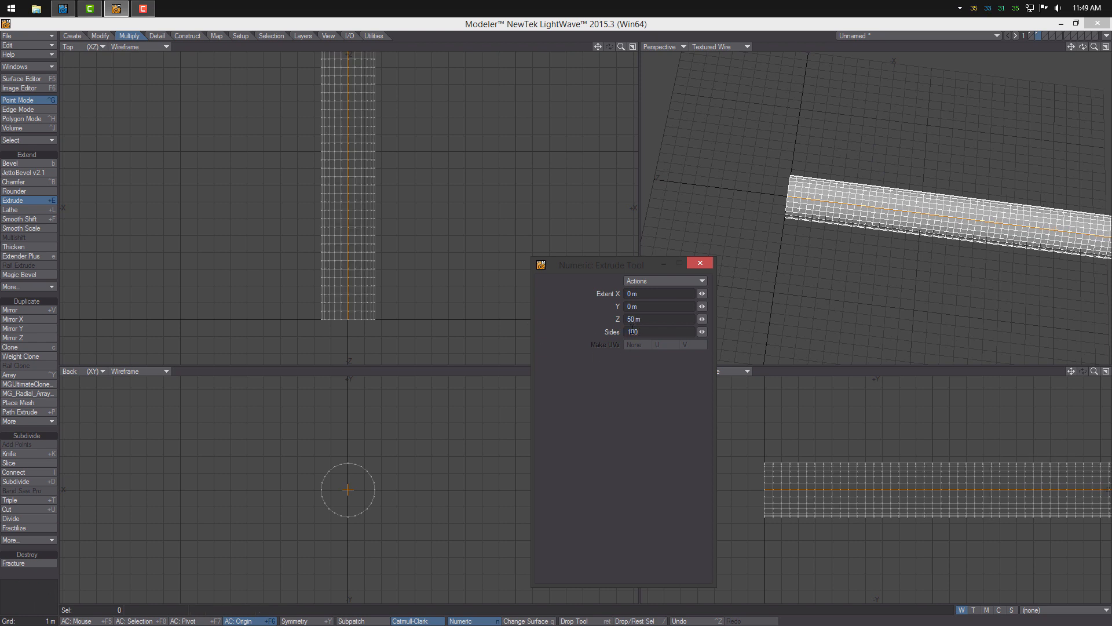
left_click(699, 265)
Assign the extruded cylinder a new surface named "inner".
type("q")
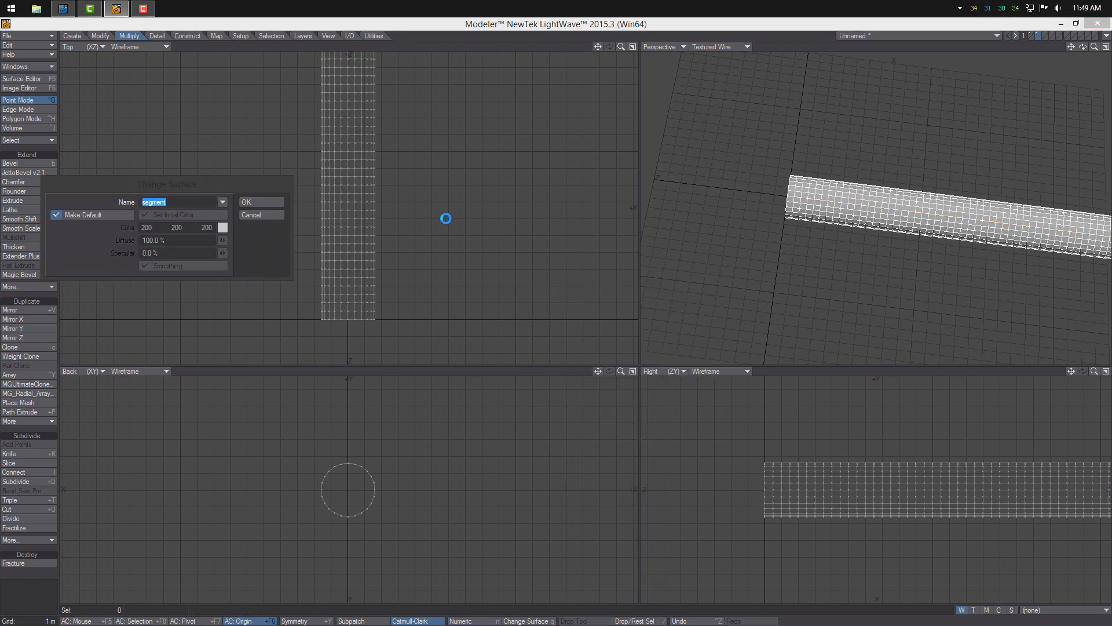
type("inner")
left_click(263, 203)
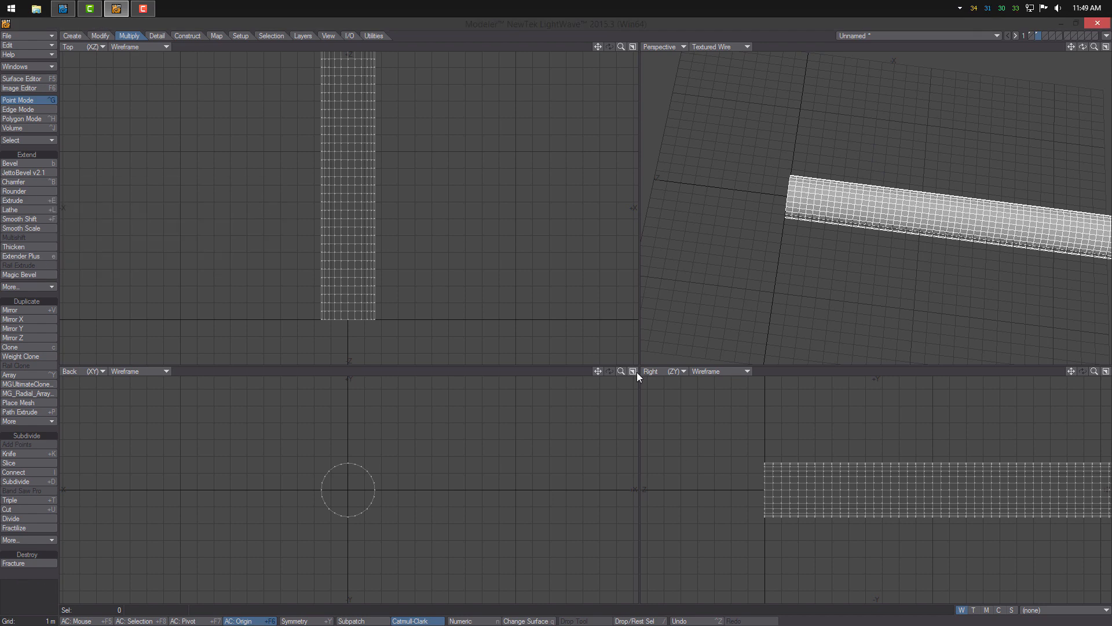
Enlarge the Perspective viewport and open the Layers window.
left_click_drag(641, 368, 553, 476)
left_click(28, 67)
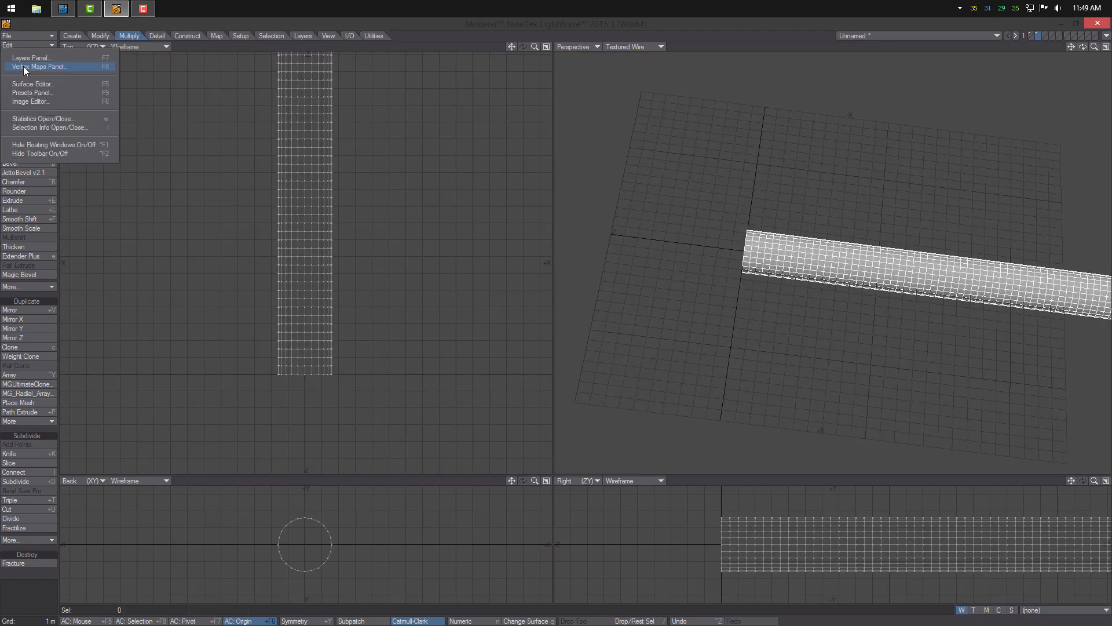
left_click(23, 67)
left_click(633, 100)
left_click(41, 64)
left_click(48, 76)
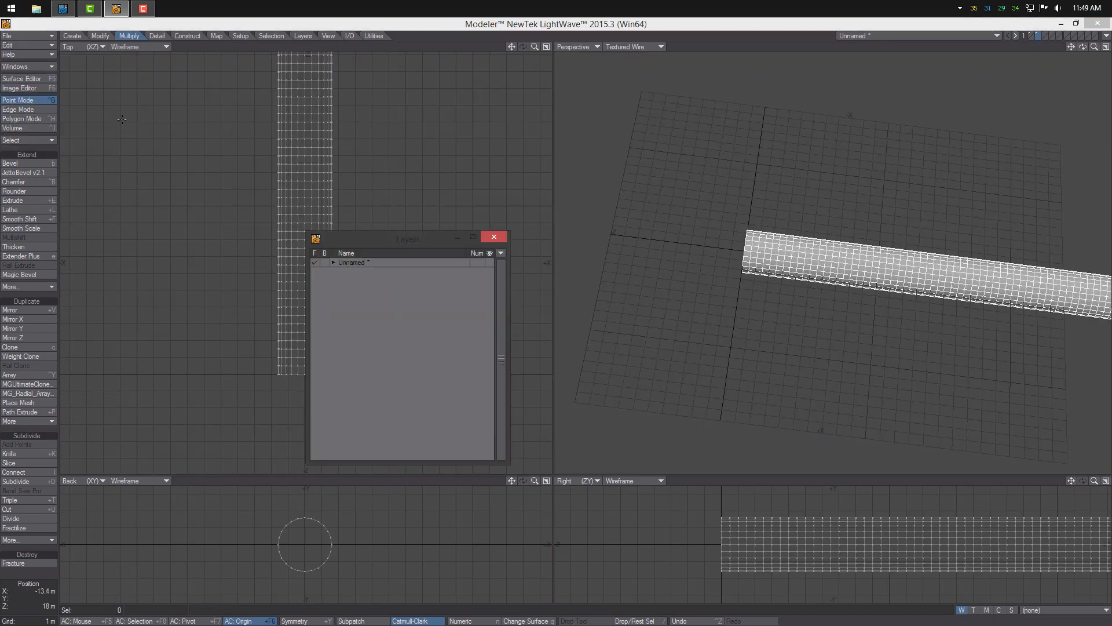
Name the first layer "segment" and the second layer "tube", and close the Layers window.
left_click(334, 263)
double_click(358, 272)
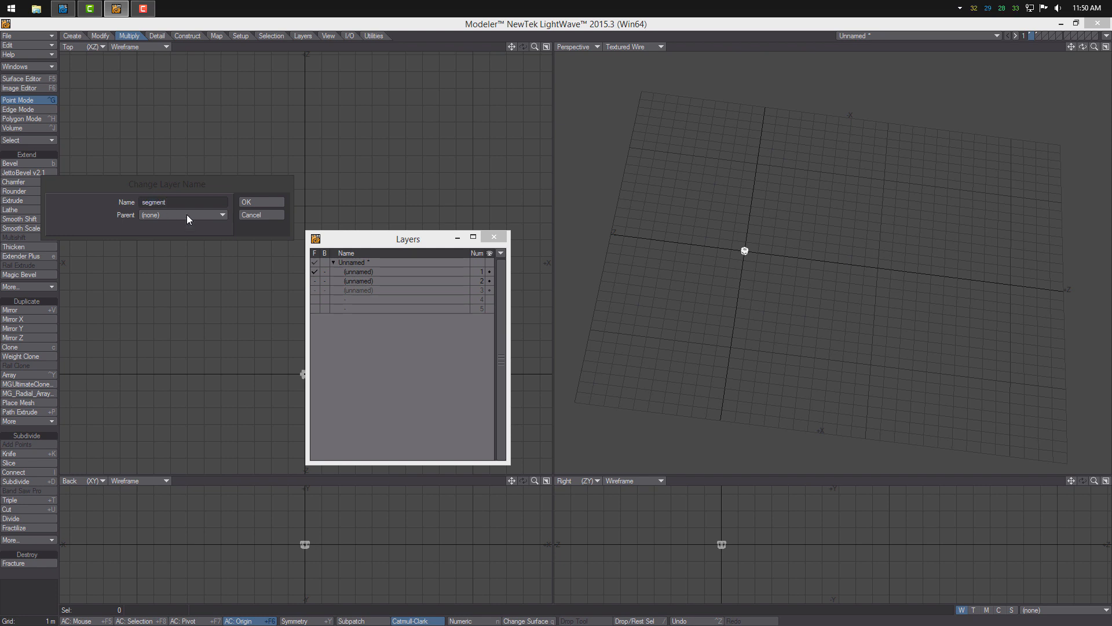
left_click(260, 201)
double_click(359, 281)
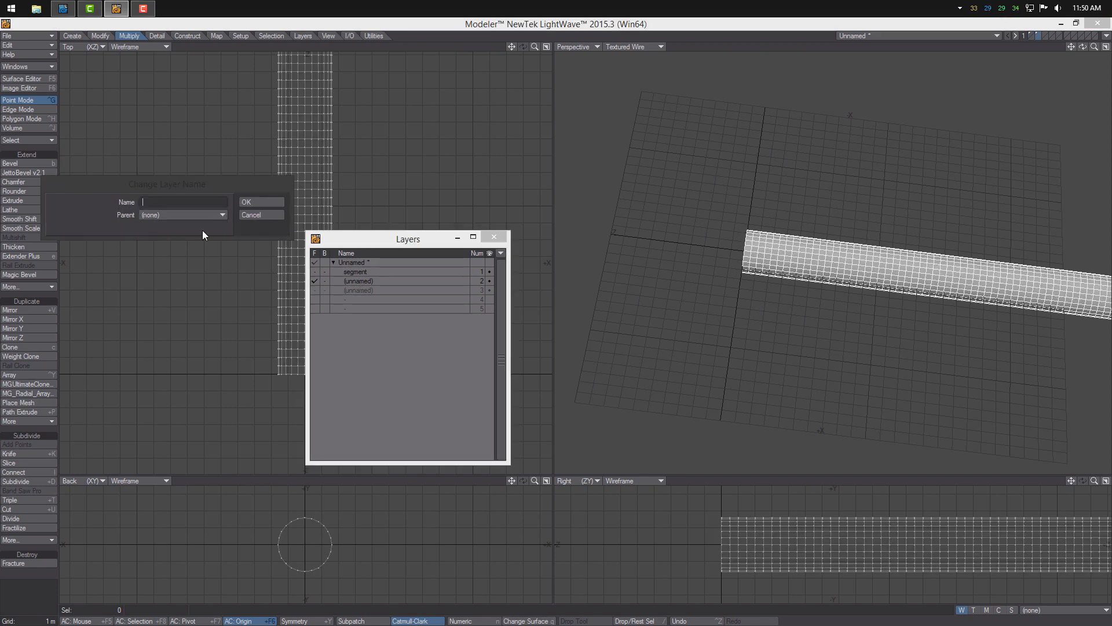
type("tube")
left_click(265, 201)
left_click(494, 237)
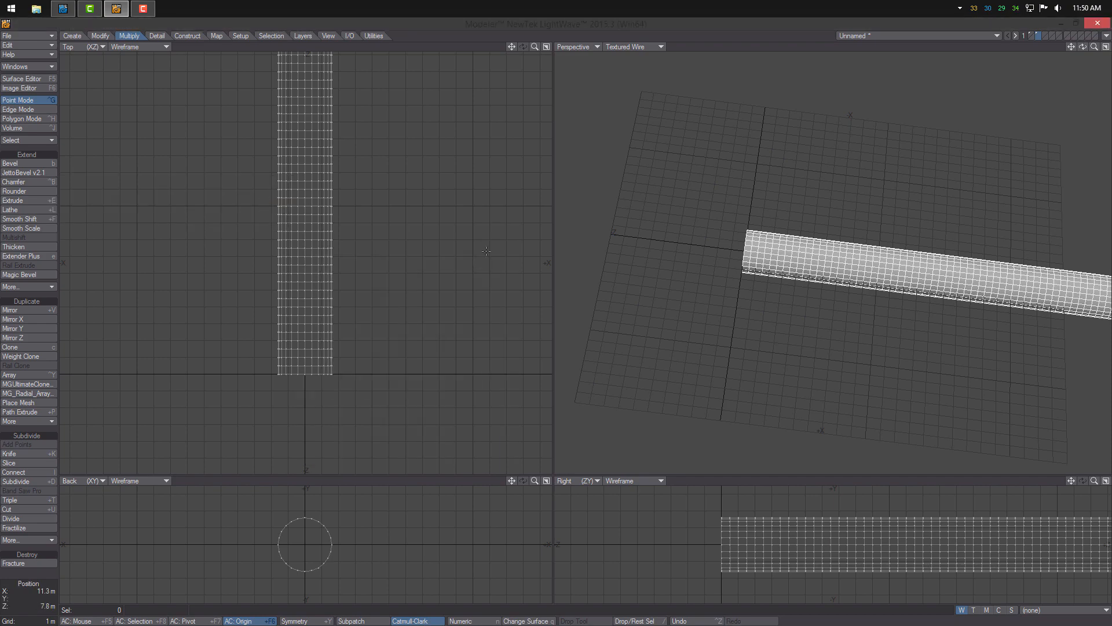
Save the object over the existing segment.lwo in the Objects folder.
key("shift+s")
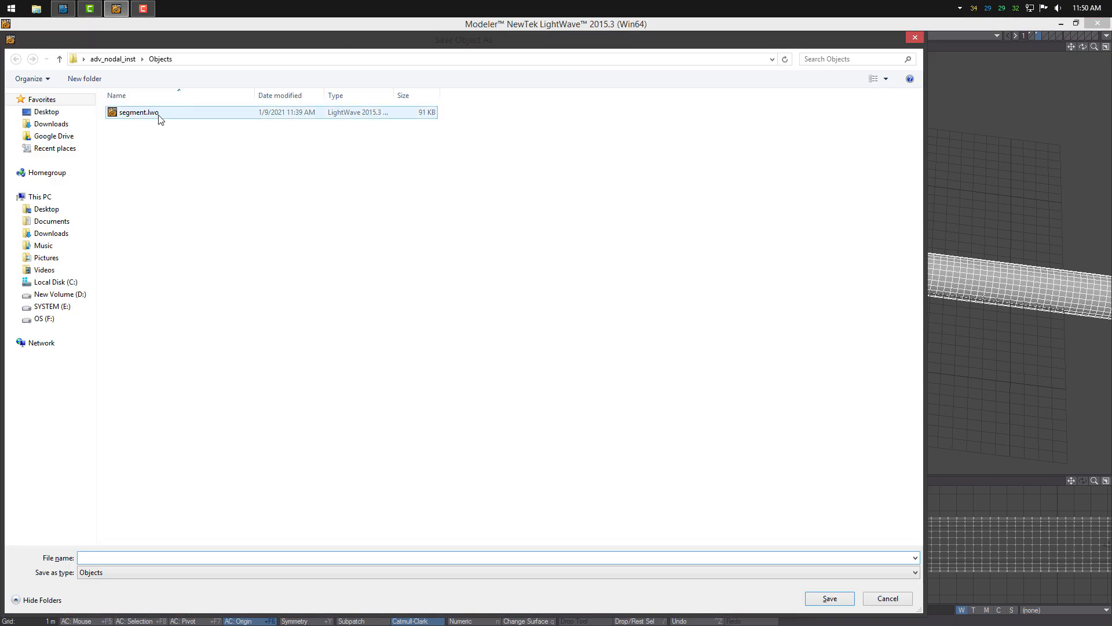
double_click(159, 114)
left_click(584, 371)
key("a")
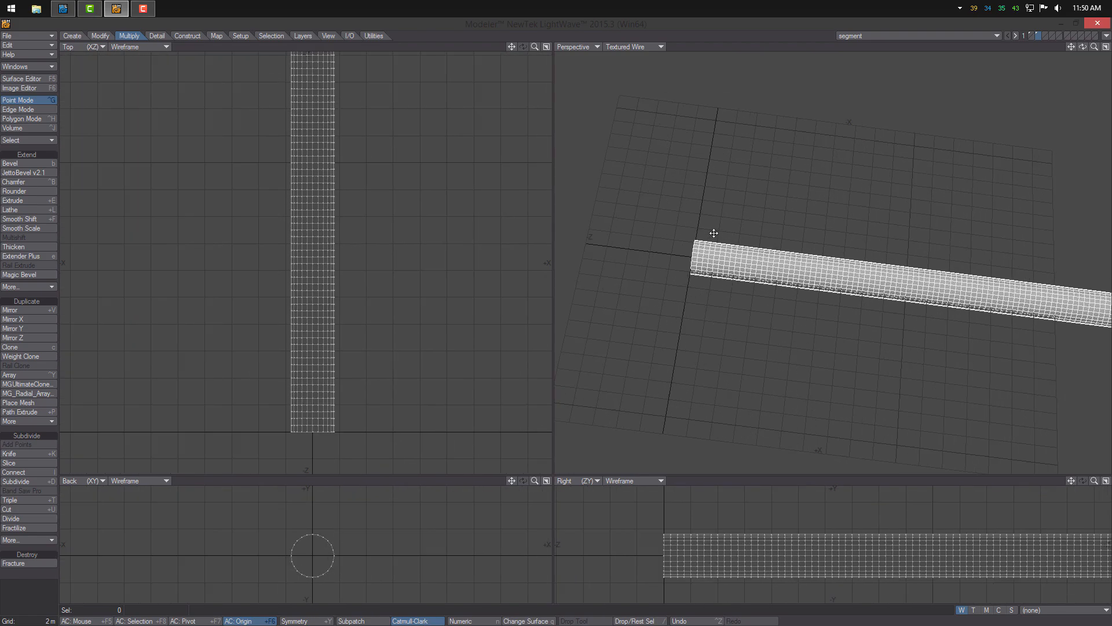
Show the segment layer, change the Perspective shading style and examine the block from several angles.
left_click(1031, 36)
key("a")
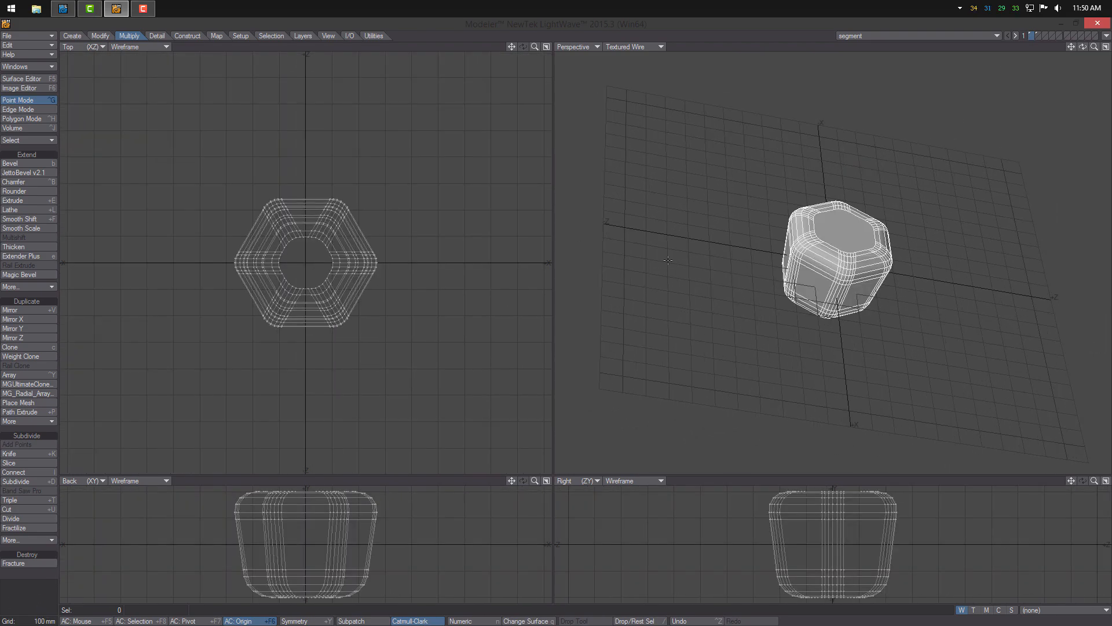
left_click(634, 47)
left_click(622, 105)
left_click_drag(857, 244, 843, 240, "ctrl+alt")
mouse_move(843, 241)
left_mouse_down("alt")
mouse_move(862, 192)
mouse_move(945, 329)
left_mouse_up("alt")
mouse_move(945, 328)
left_mouse_down("alt+shift")
mouse_move(963, 347)
mouse_move(823, 191)
mouse_move(886, 150)
mouse_move(869, 231)
mouse_move(817, 243)
left_mouse_up("alt+shift")
left_click_drag(817, 243, 805, 255, "alt+shift")
left_click_drag(805, 255, 793, 290, "alt")
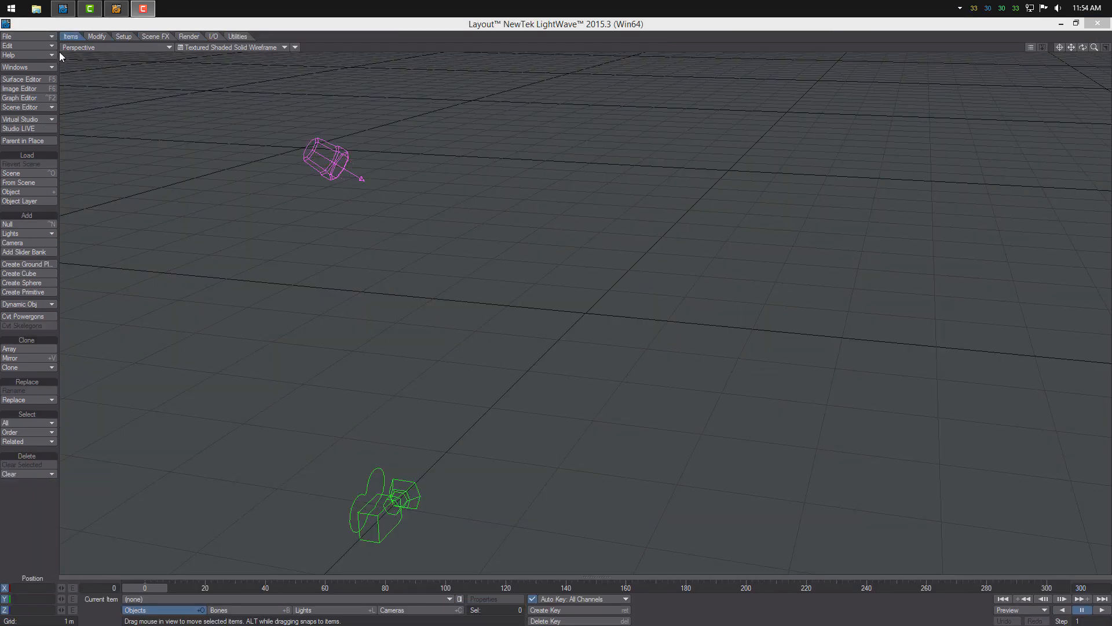
In LightWave Layout, load layer 1 (segment) of segment.lwo into the scene.
left_click(35, 36)
mouse_move(67, 37)
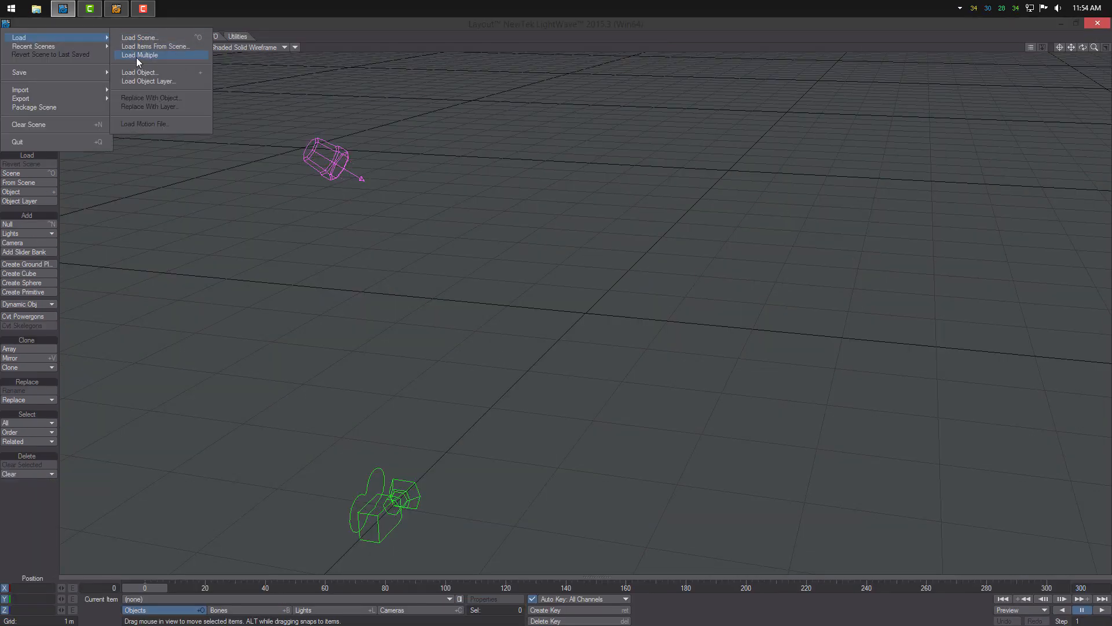
left_click(148, 81)
double_click(152, 113)
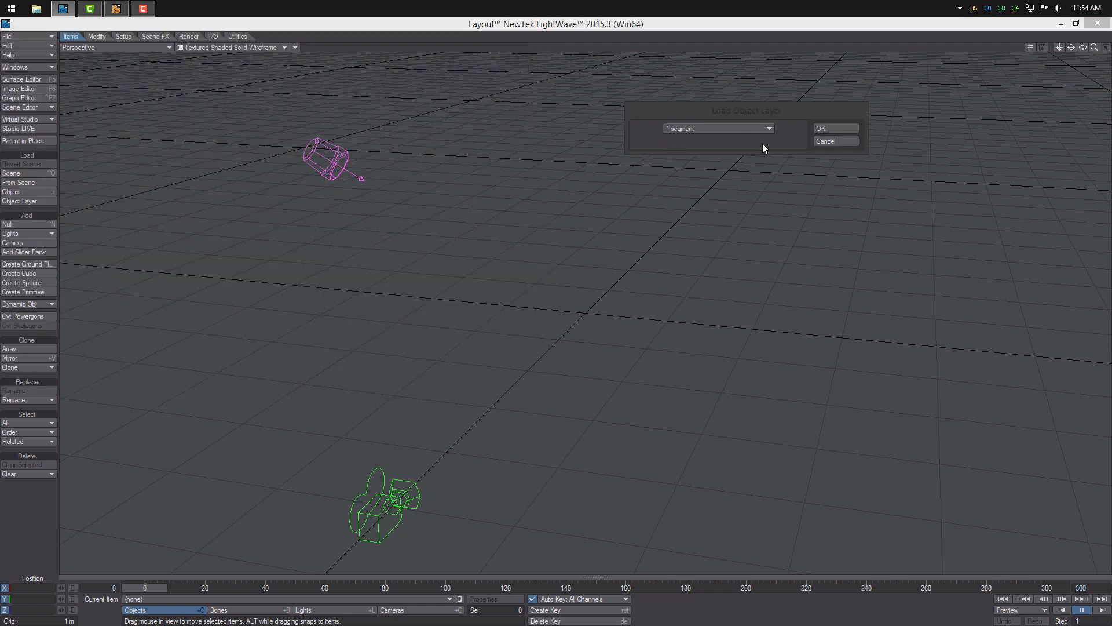
left_click(832, 127)
scroll(753, 268, "up", 3)
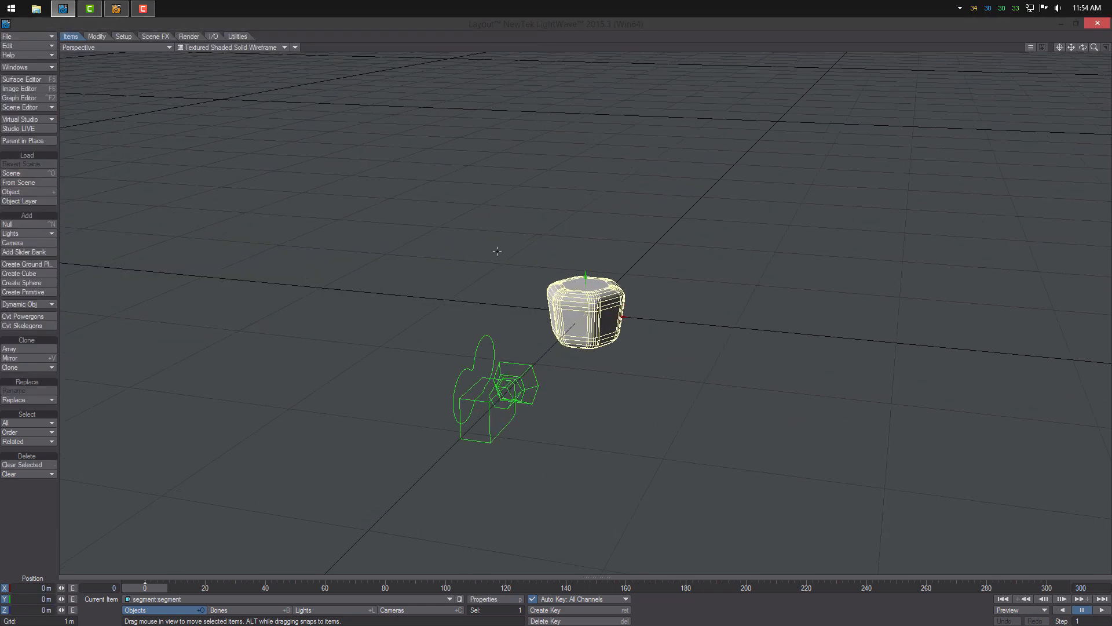
Open the Scene Editor, move it clear of the model and deactivate the segment object.
left_click(25, 108)
left_click(24, 109)
left_click(392, 368)
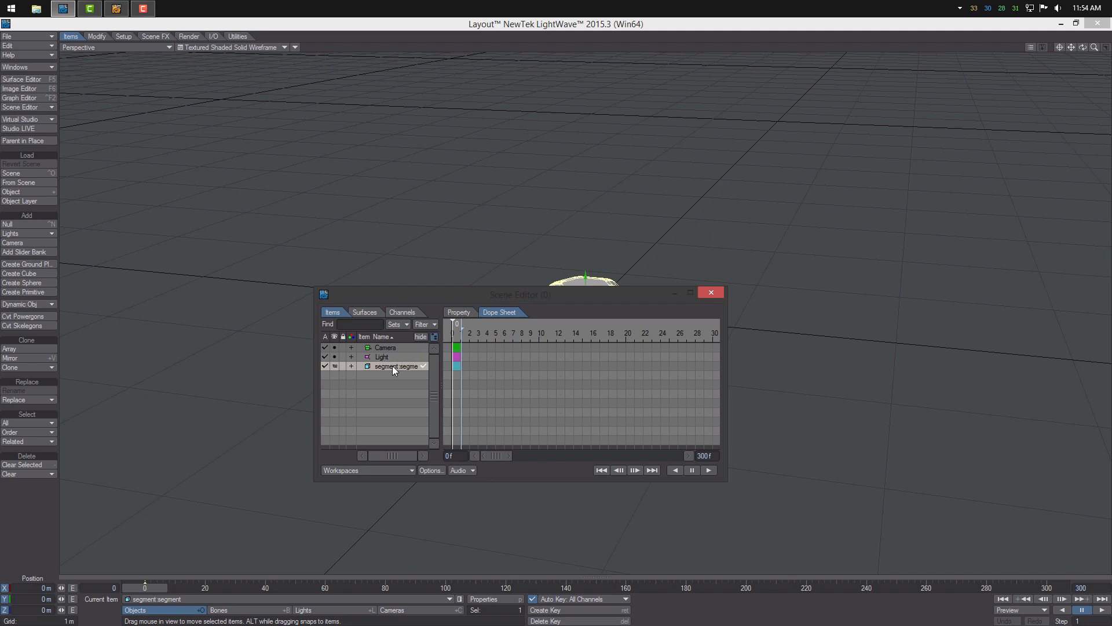
left_click_drag(415, 296, 815, 278)
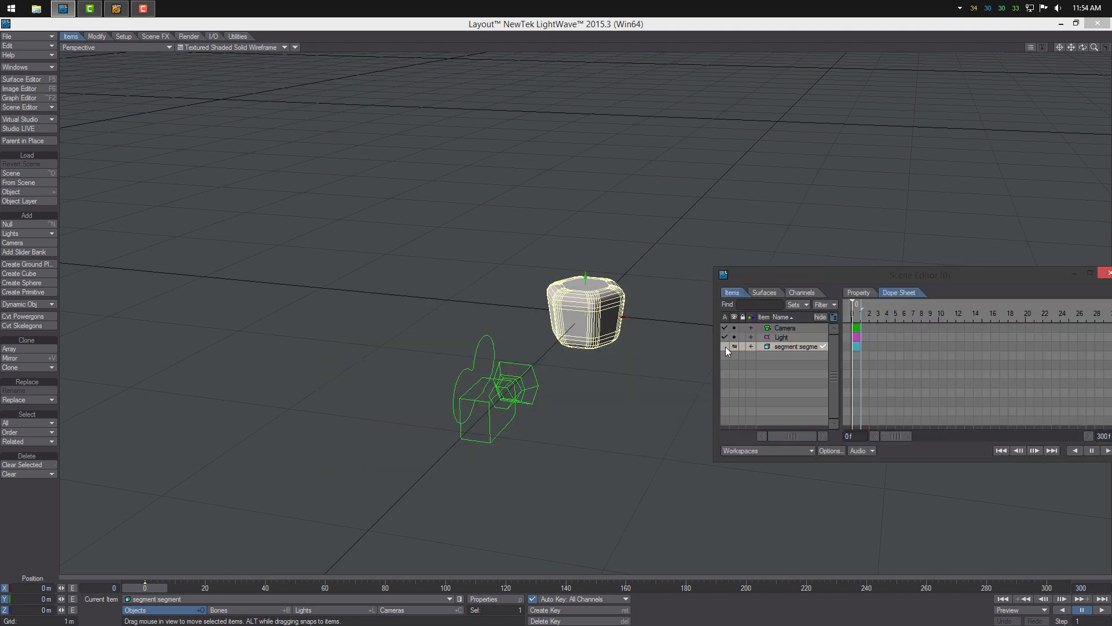
left_click_drag(660, 308, 544, 300, "alt")
scroll(559, 310, "down", 2)
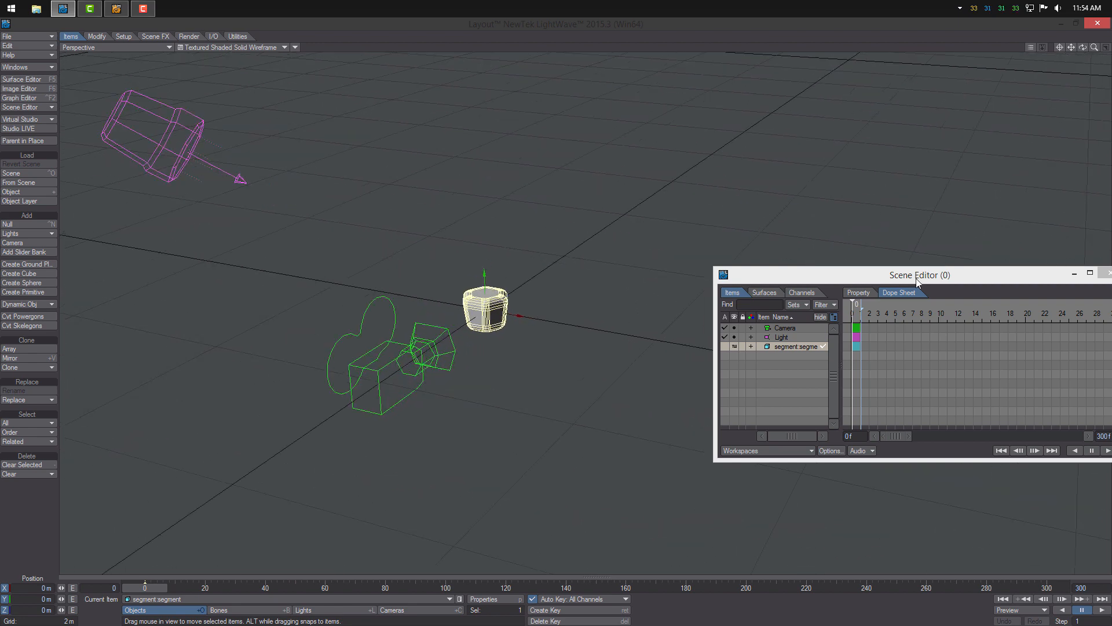
Close the Scene Editor, add a DP Instancer to the segment object and open the instancer's settings.
key("p")
left_click(1105, 273)
left_click(1044, 149)
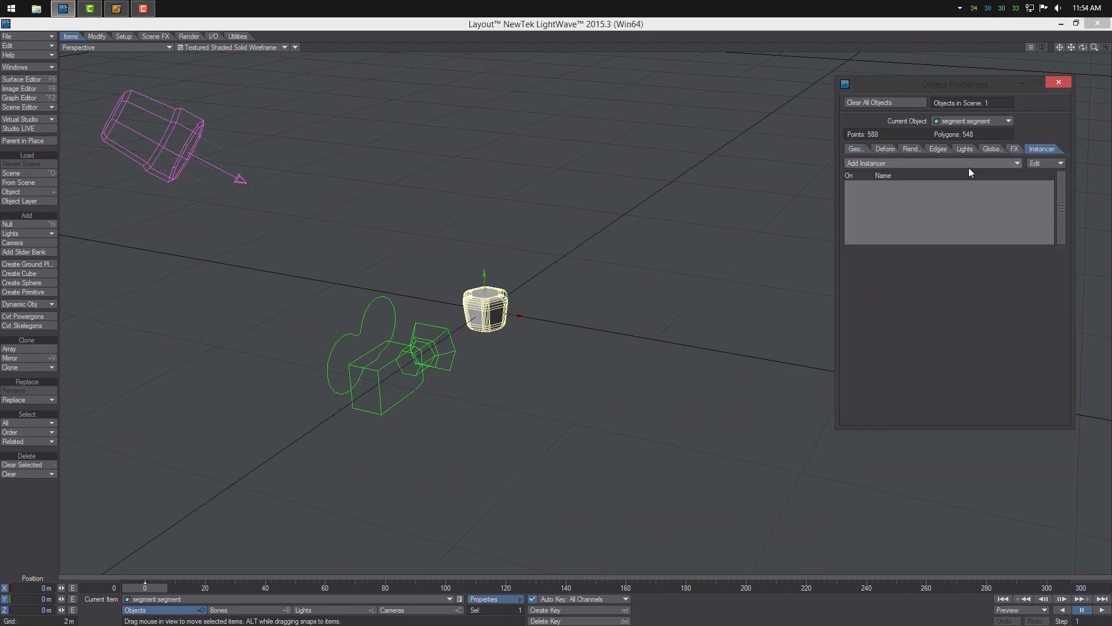
left_click(962, 163)
left_click(975, 170)
double_click(961, 183)
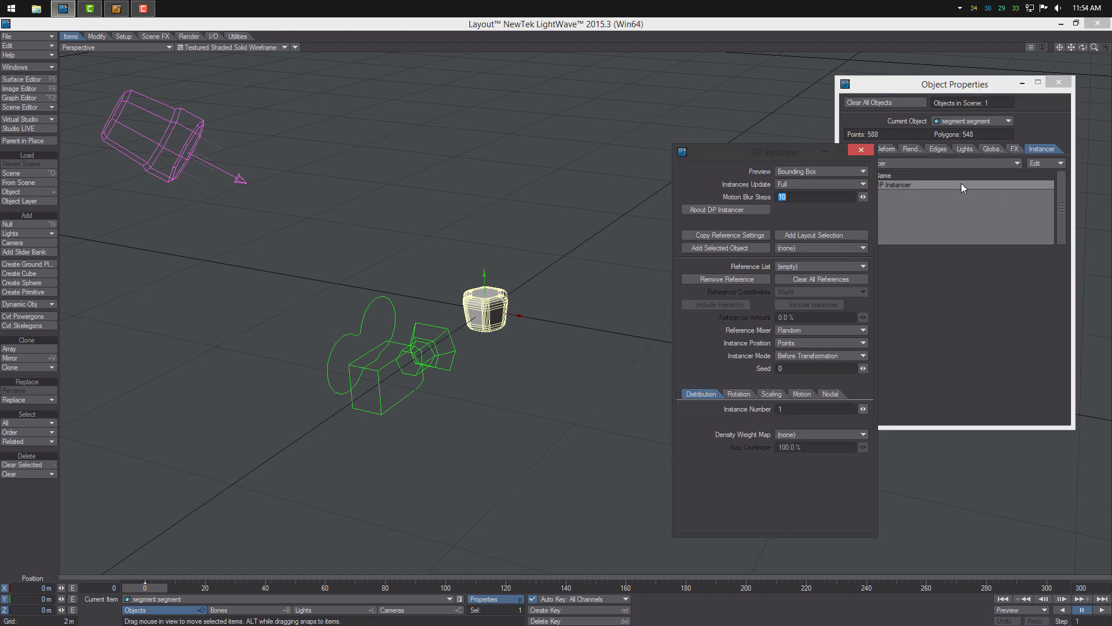
Add the segment as the instancer's reference, with Grouped reference mixing and Pivot instance position.
left_click(828, 248)
left_click(836, 255)
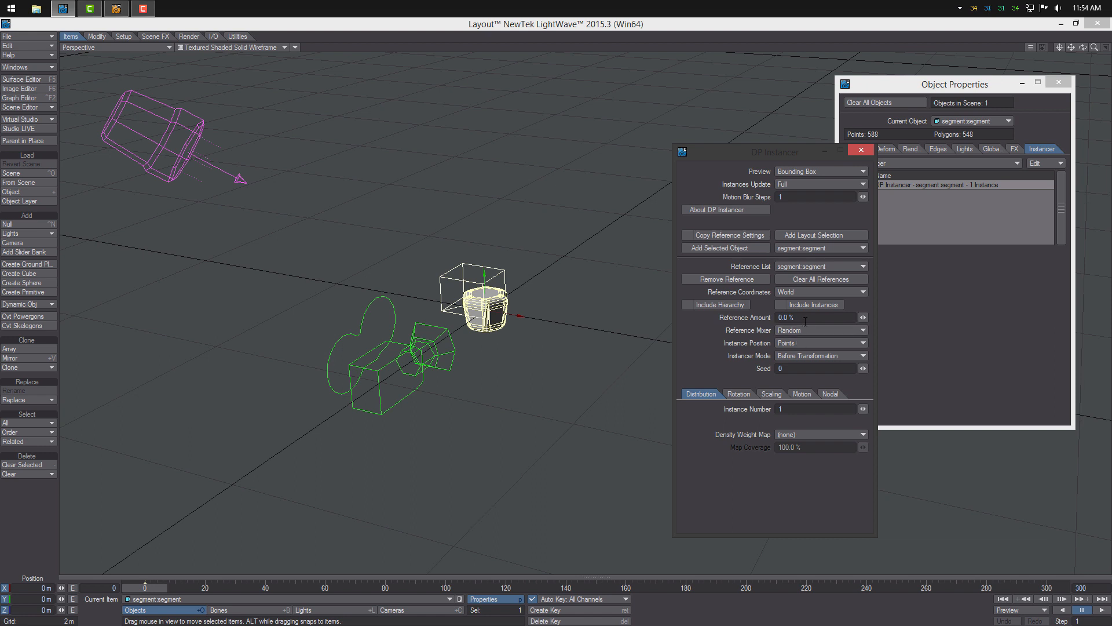
left_click(789, 342)
left_click(802, 328)
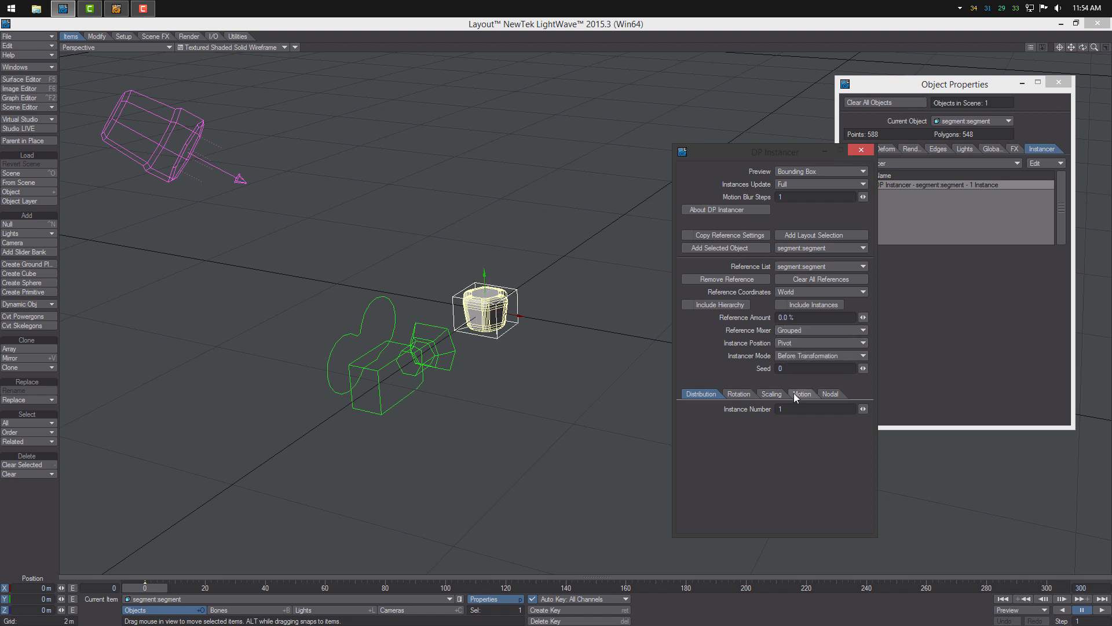
Set the number of instances to 4800.
type("24")
type("00")
key("Return")
Set the instance preview to Shaded Solid and check it on the segment.
left_click_drag(614, 359, 652, 354, "alt")
left_click(817, 172)
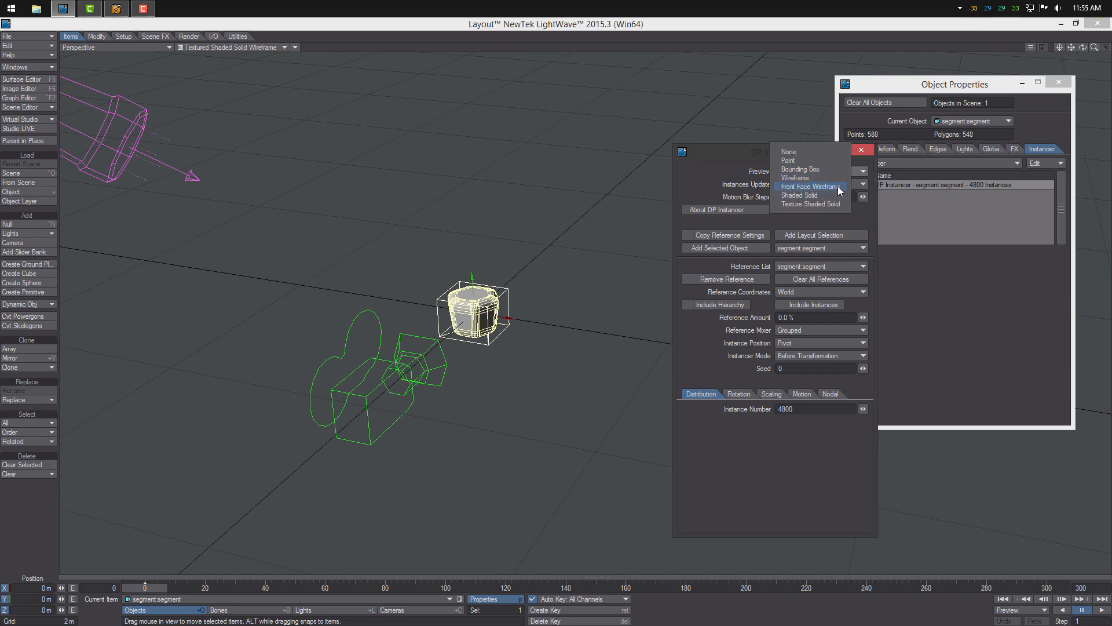
left_click(838, 199)
left_click_drag(620, 324, 564, 348, "alt")
Try the Wireframe and Bounding Box instance previews and set the preview back to Shaded Solid.
left_click(814, 172)
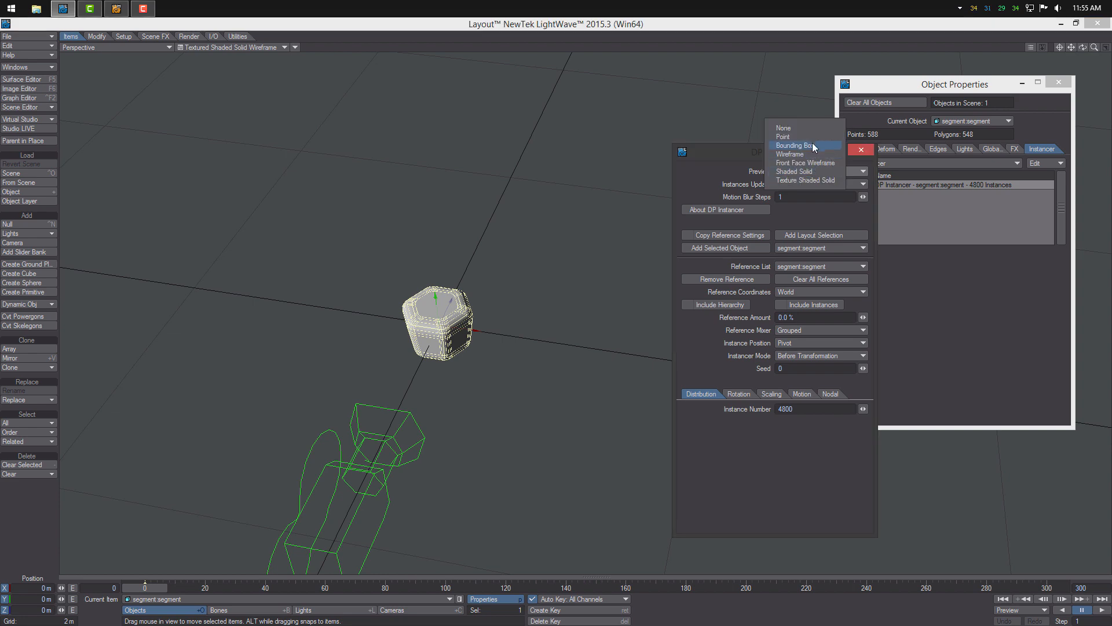
left_click(815, 152)
left_click(810, 169)
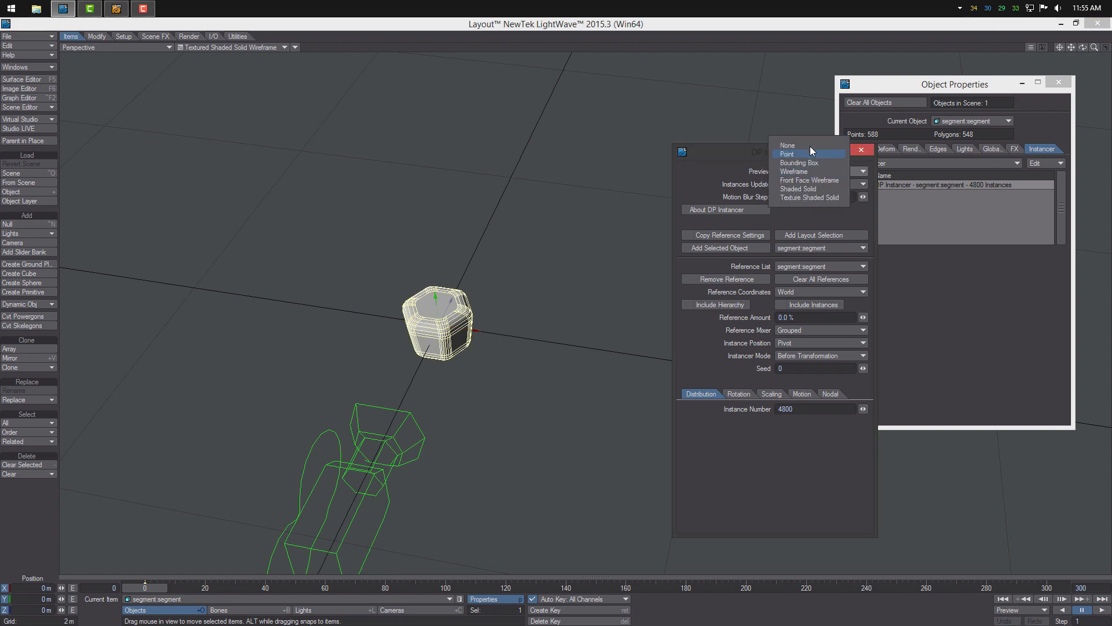
left_click(812, 158)
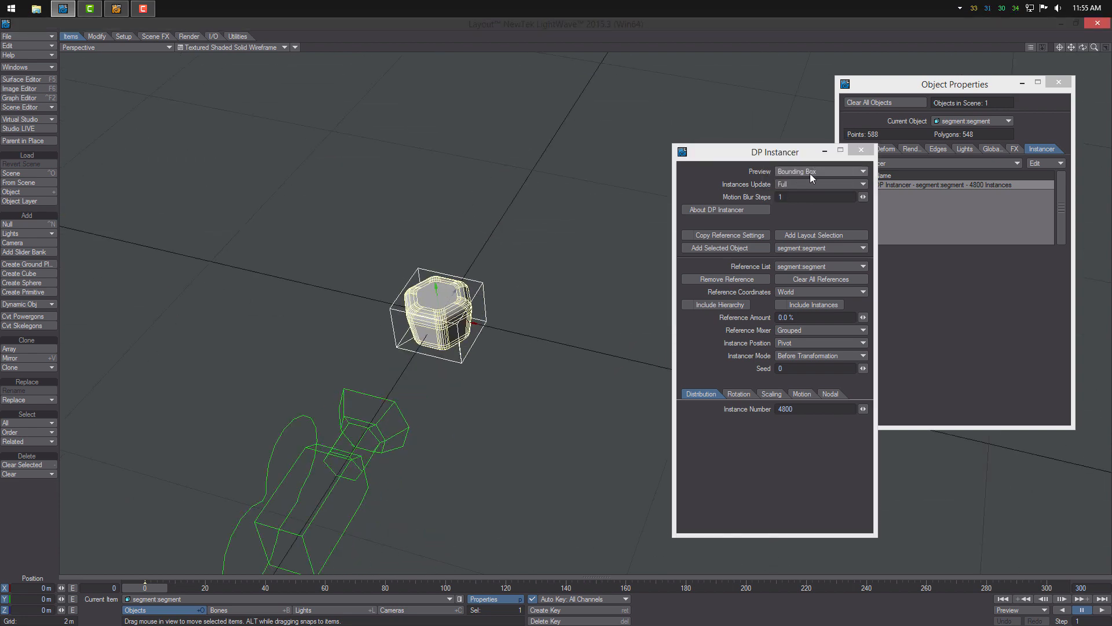
left_click(810, 172)
left_click(824, 198)
mouse_move(585, 298)
left_mouse_down("alt")
mouse_move(538, 285)
mouse_move(553, 280)
mouse_move(449, 381)
left_mouse_up("alt")
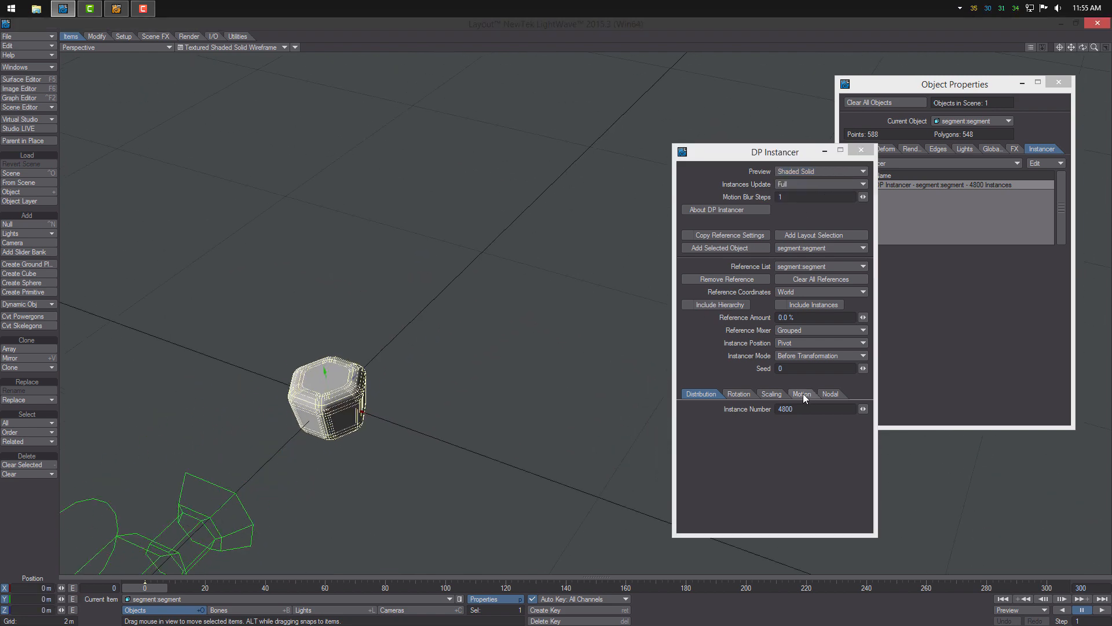
Open the DP Instancer node editor, move it clear of the segment in the viewport and turn on Studio LIVE.
left_click(830, 393)
left_click(809, 408)
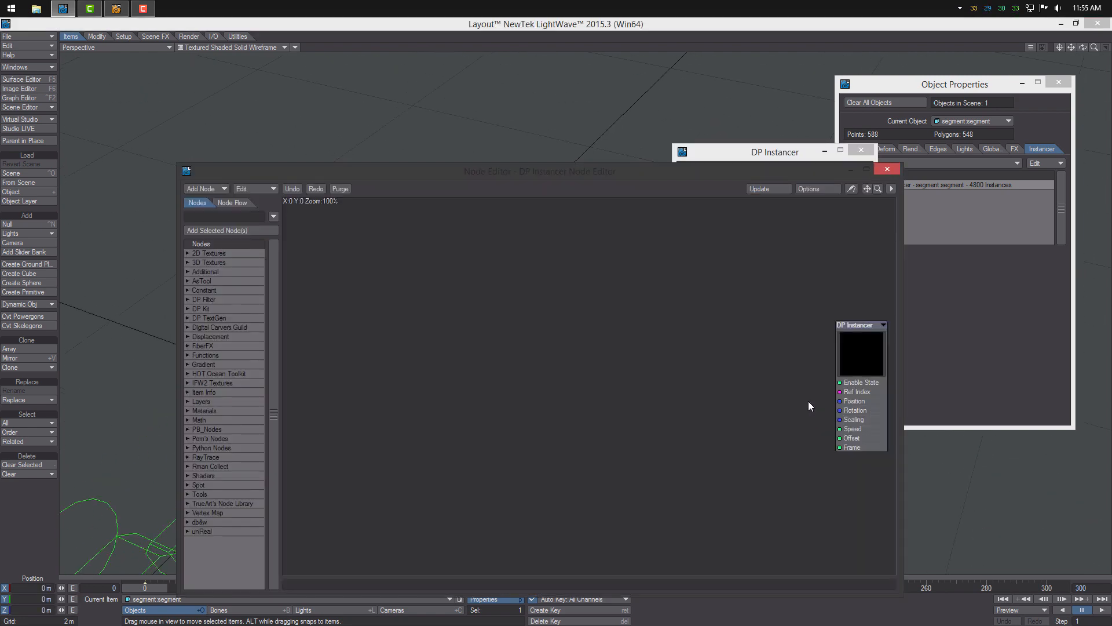
left_click_drag(643, 175, 850, 63)
left_click_drag(338, 290, 302, 325, "ctrl+alt")
left_click_drag(370, 347, 211, 264, "alt+shift")
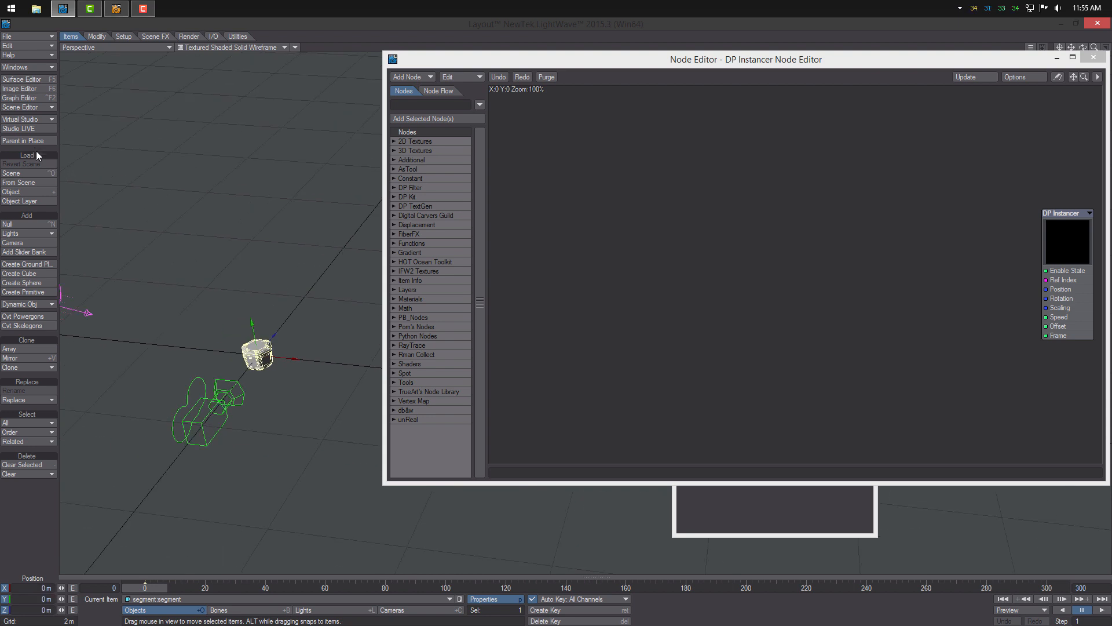
left_click(37, 130)
Add a DP Kit Instance Info node and place it well ahead of the DP Instancer node.
left_click_drag(754, 252, 725, 231, "alt")
right_click(719, 203)
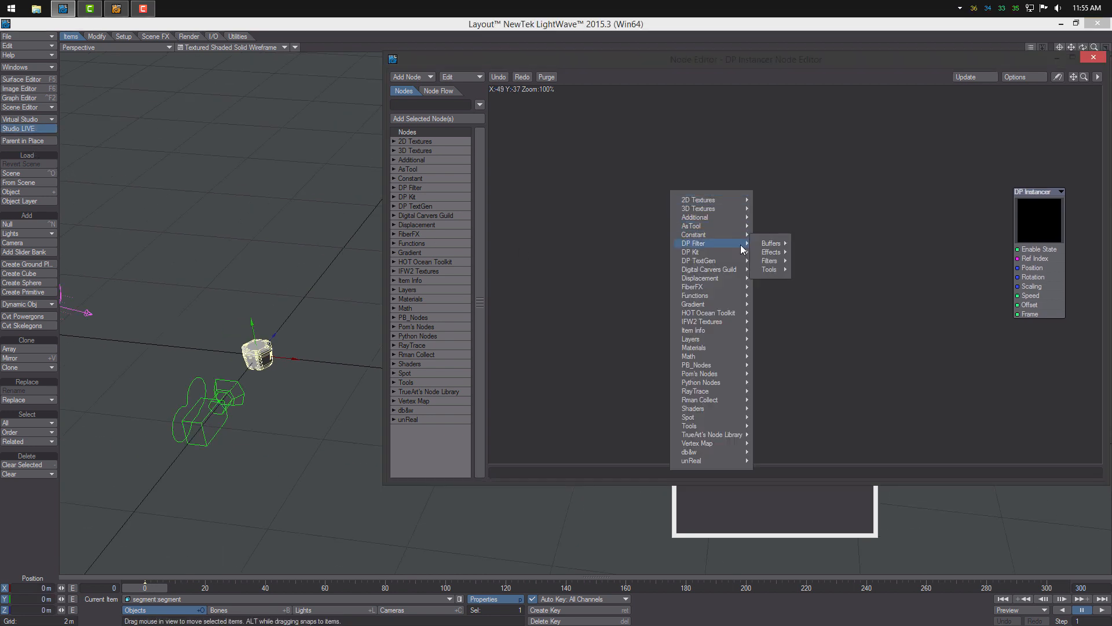
mouse_move(742, 251)
mouse_move(779, 252)
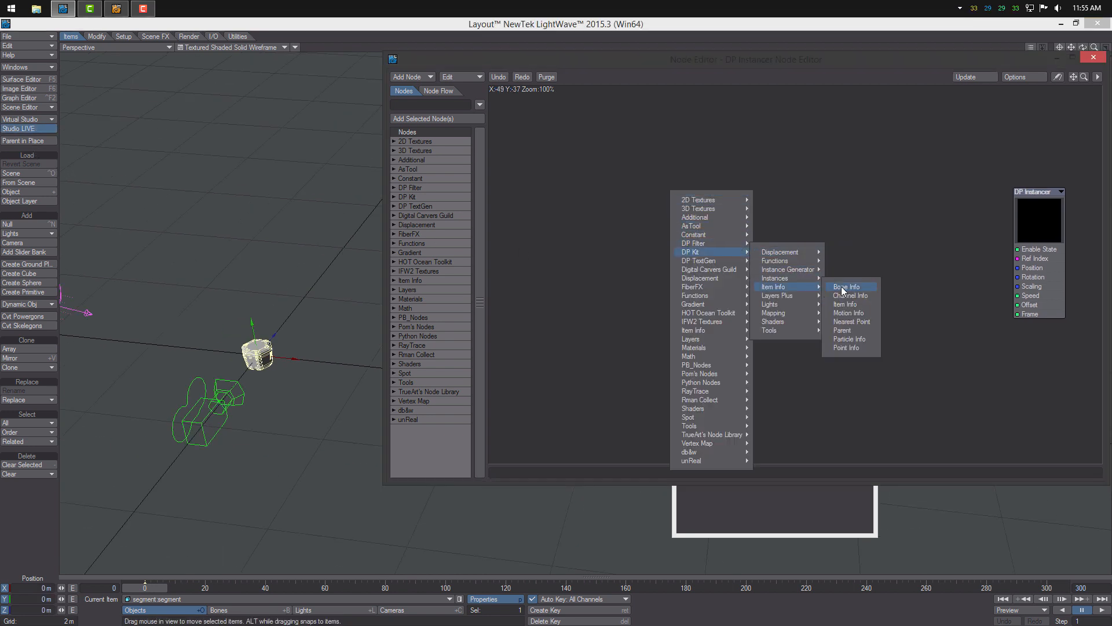
left_click(833, 271)
left_click_drag(795, 262, 689, 194)
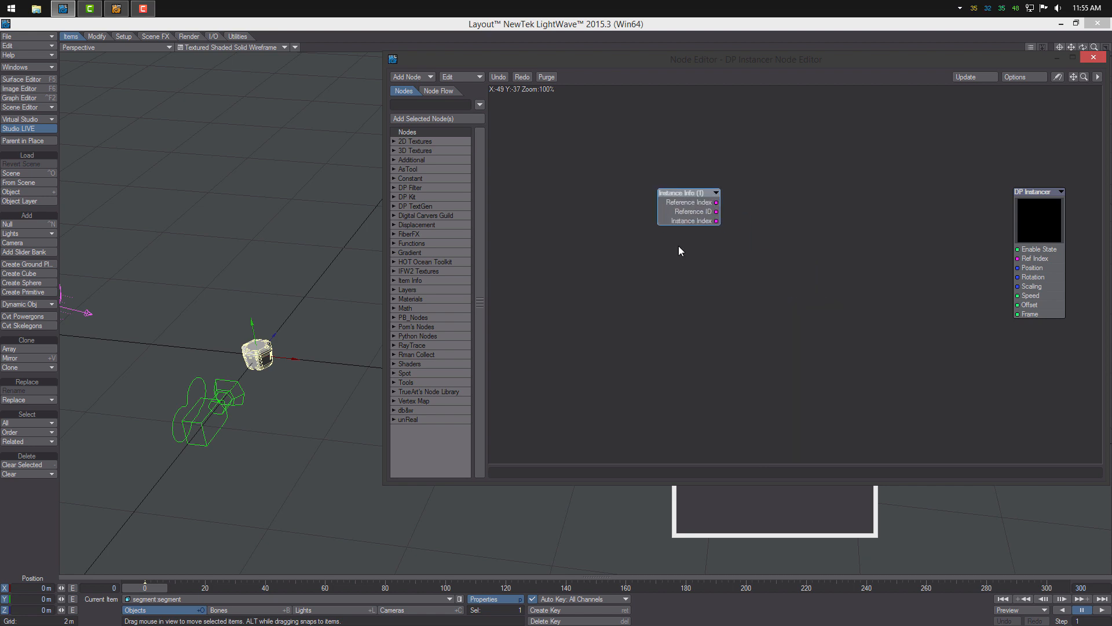
Add a scalar Add node, connect Instance Index to its A input and set B to 1.0.
right_click(679, 249)
mouse_move(716, 405)
left_click(790, 402)
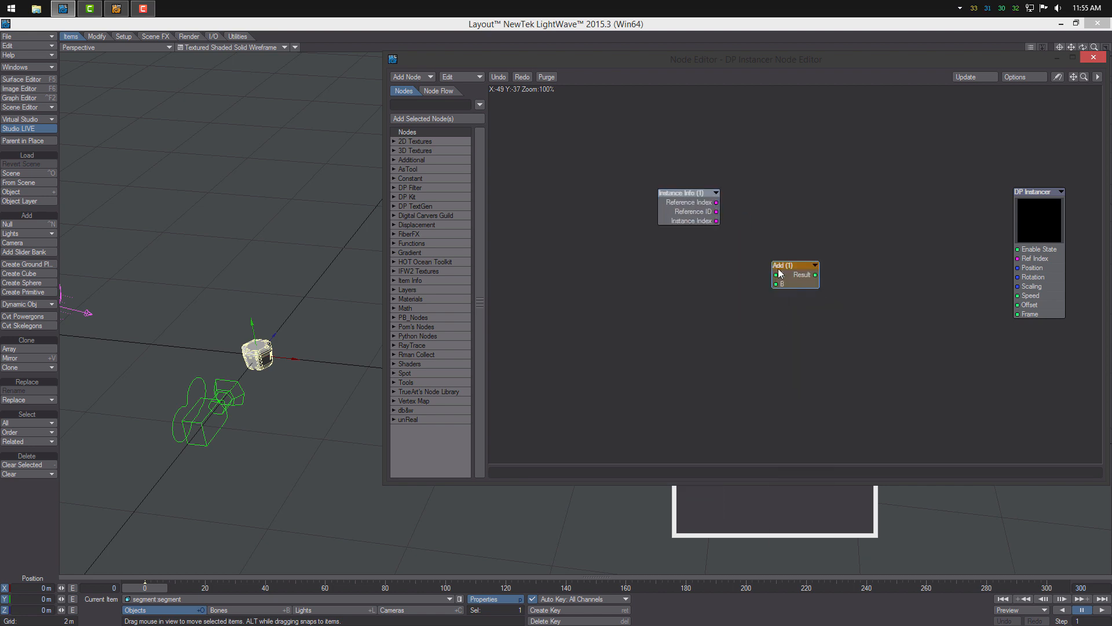
left_click_drag(716, 221, 776, 275)
double_click(789, 273)
left_click(946, 252)
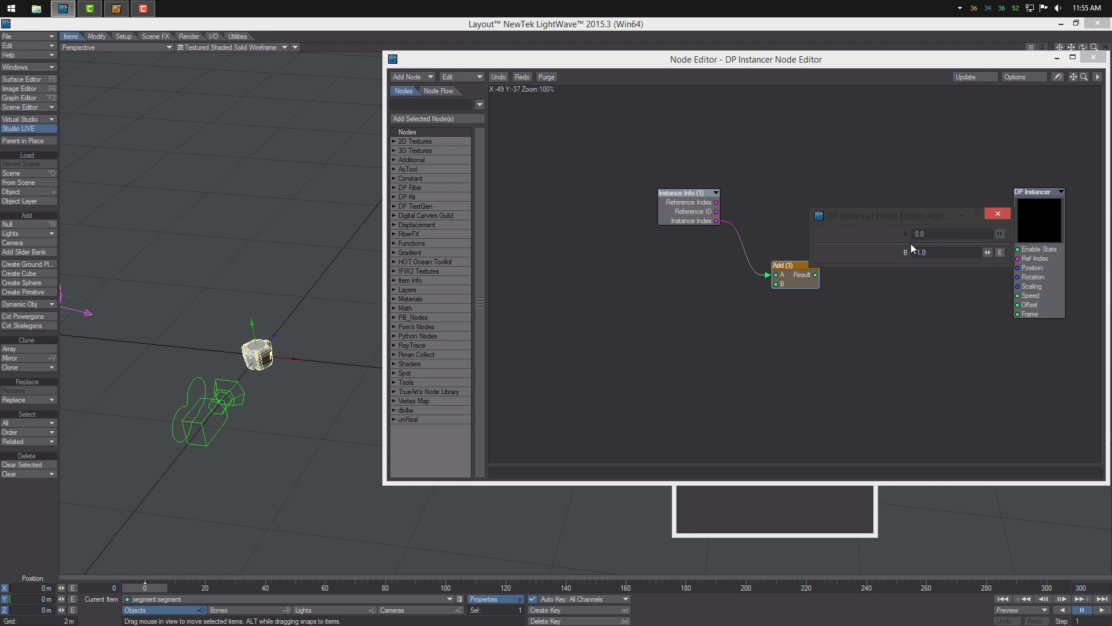
left_click(997, 214)
Stack the Add node above Instance Info, and add a scalar Mod node beside them.
left_click_drag(805, 275, 704, 174)
right_click(643, 250)
mouse_move(683, 414)
mouse_move(744, 415)
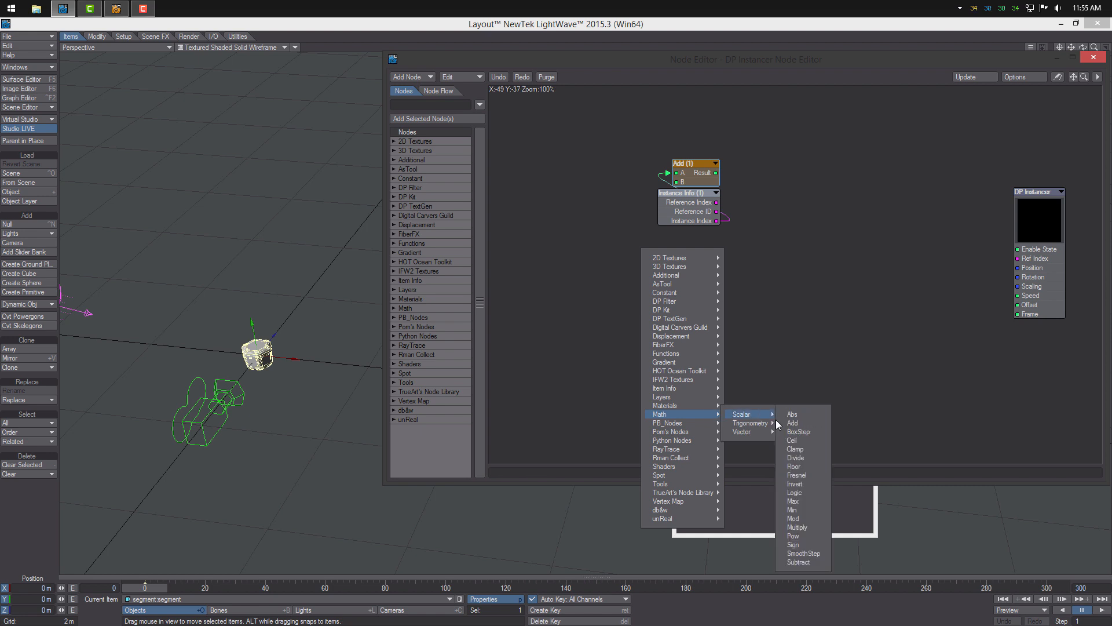
left_click(793, 519)
left_click_drag(800, 265, 817, 169)
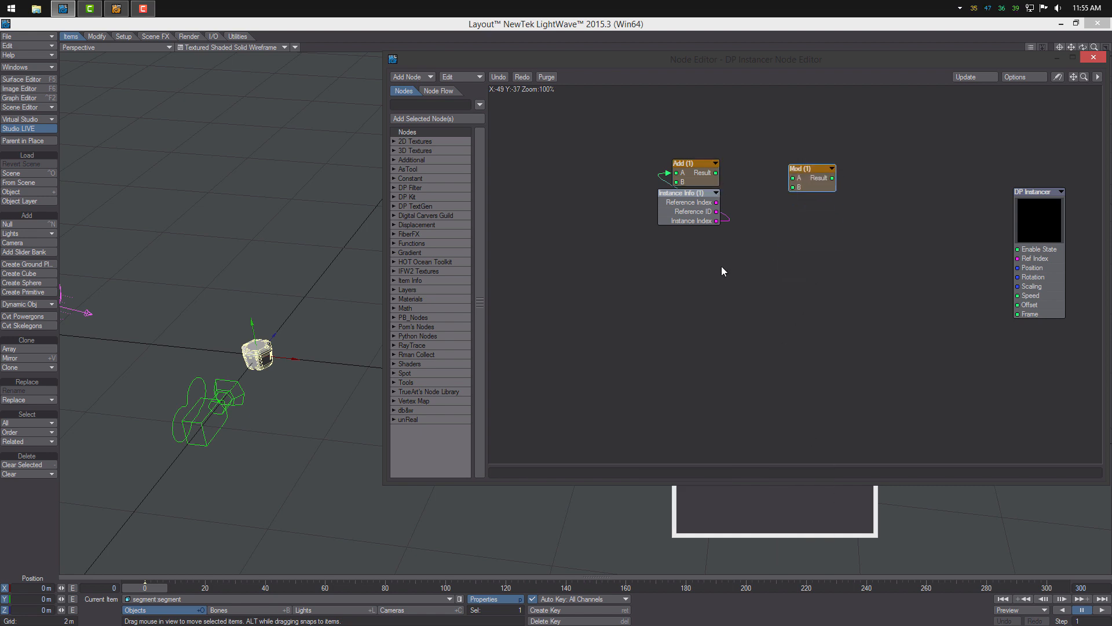
Add a constant Integer node below Instance Info and open its value for editing.
right_click(728, 284)
mouse_move(747, 315)
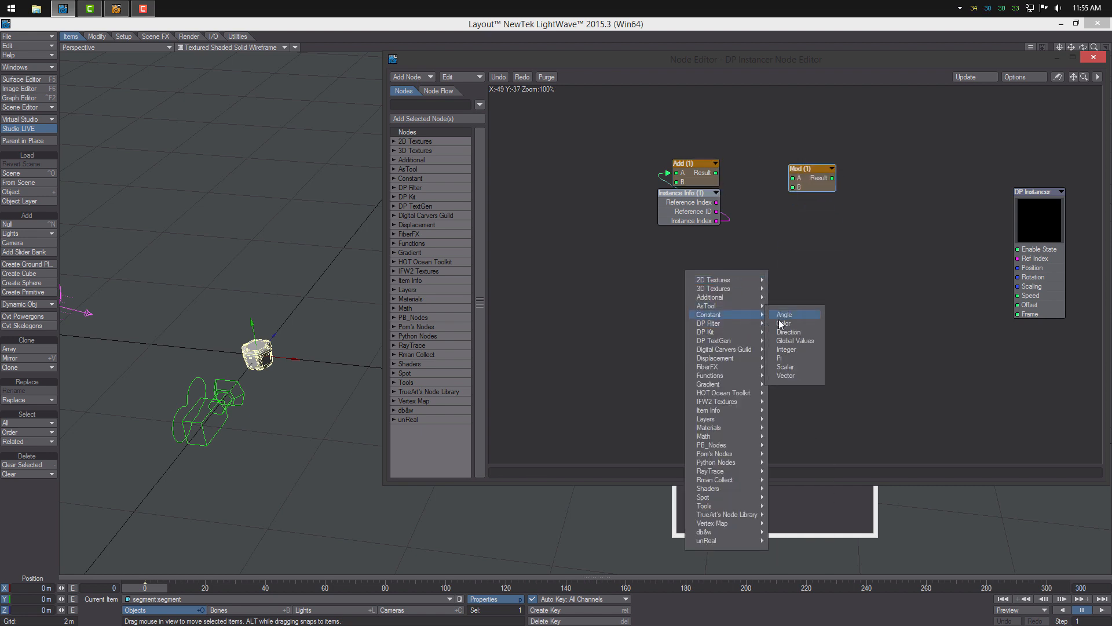
left_click(786, 350)
left_click_drag(789, 283, 728, 278)
double_click(724, 272)
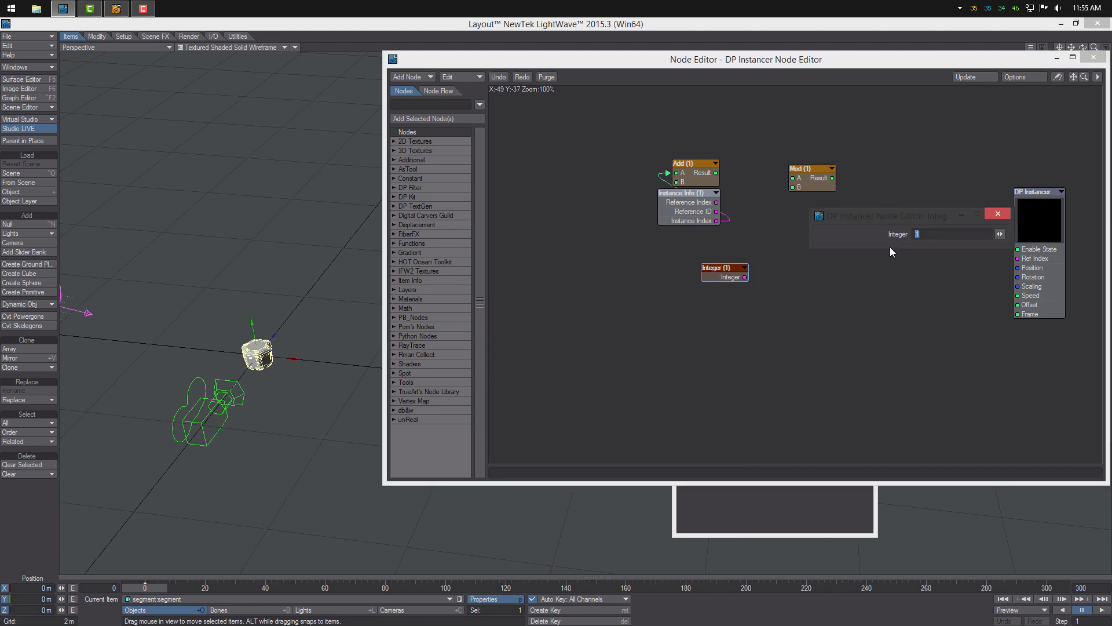
left_click(989, 216)
Connect the Add result to input A and the Integer node to input B of the Mod node.
left_click_drag(716, 174, 793, 178)
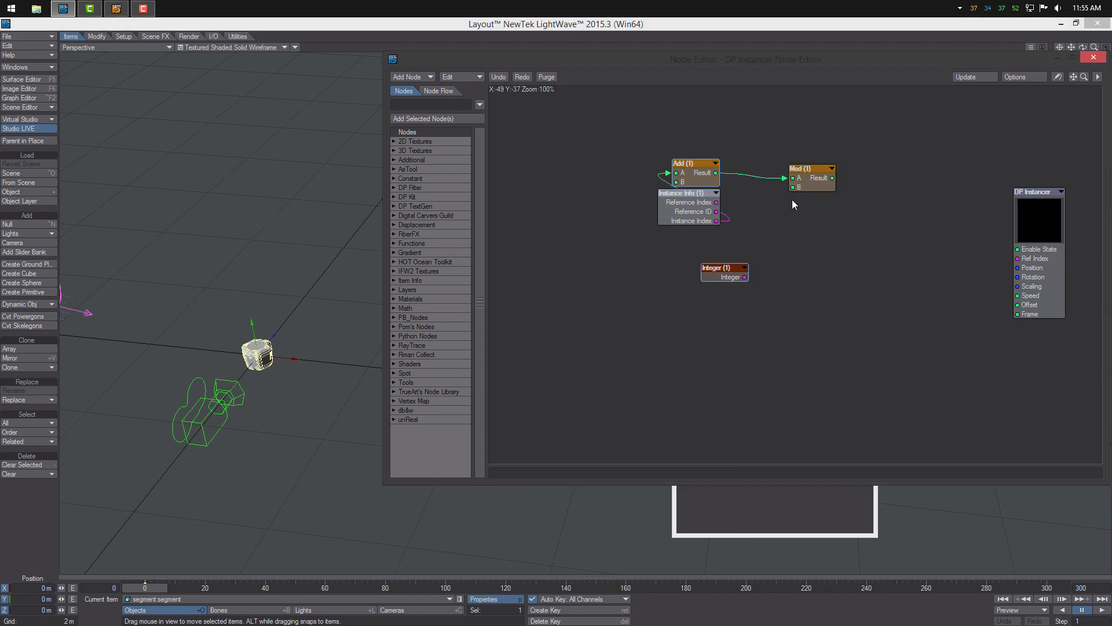
mouse_move(745, 277)
left_mouse_down()
mouse_move(796, 199)
mouse_move(792, 187)
mouse_move(822, 204)
mouse_move(807, 243)
mouse_move(730, 272)
left_mouse_up()
double_click(704, 171)
left_click(990, 214)
double_click(807, 185)
Add a constant PI node and place it directly below the Integer node.
left_click_drag(770, 290, 709, 290, "alt")
right_click(709, 290)
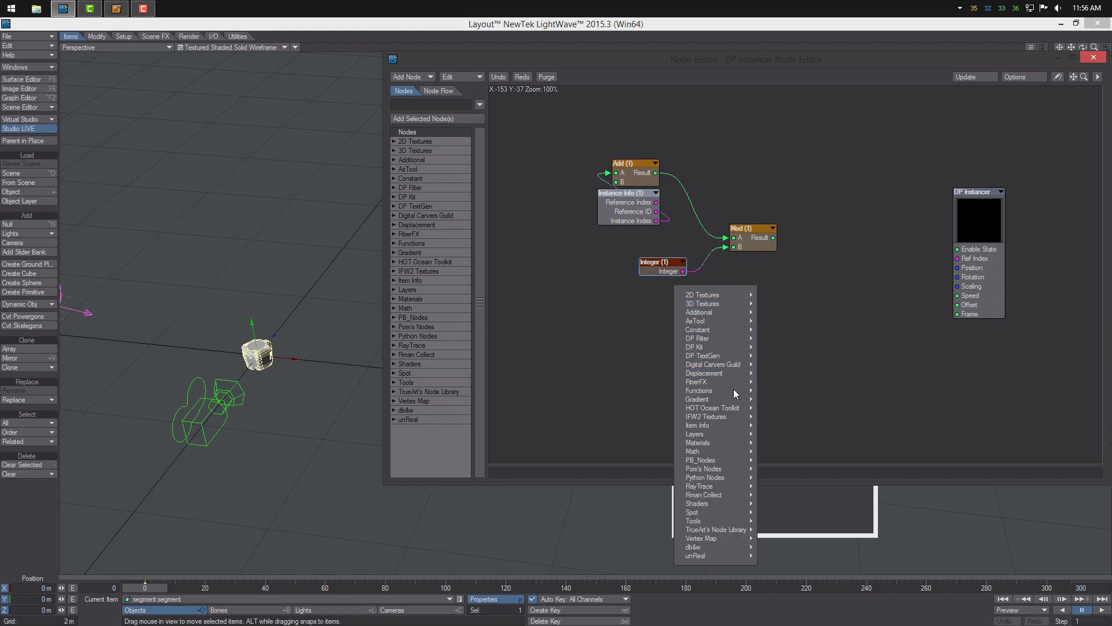
mouse_move(701, 321)
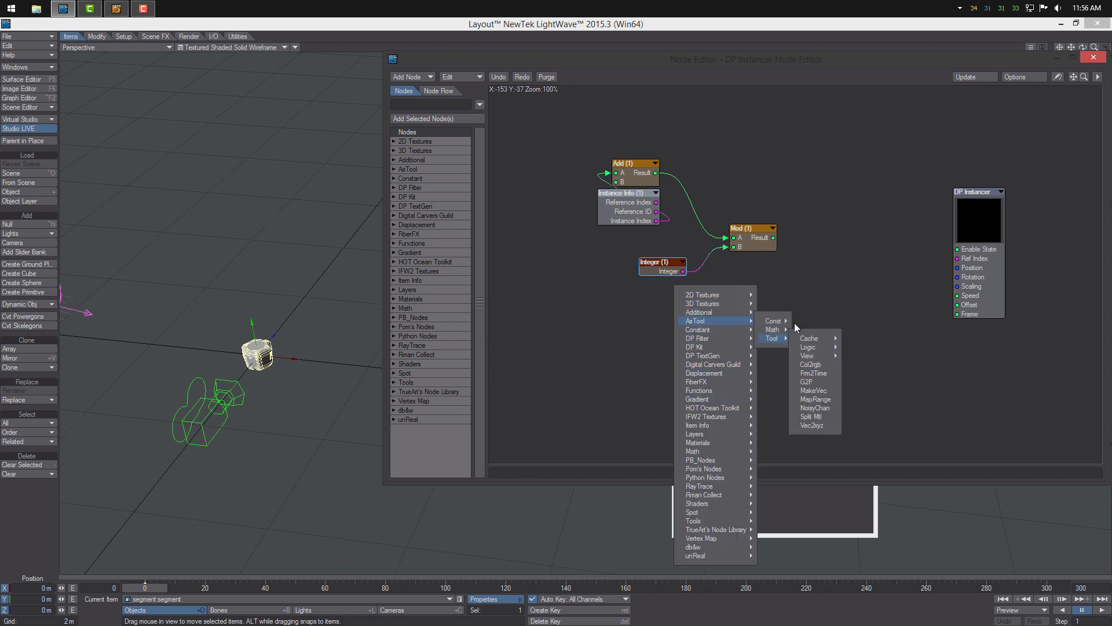
mouse_move(779, 321)
left_click(813, 332)
left_click_drag(762, 301, 673, 305)
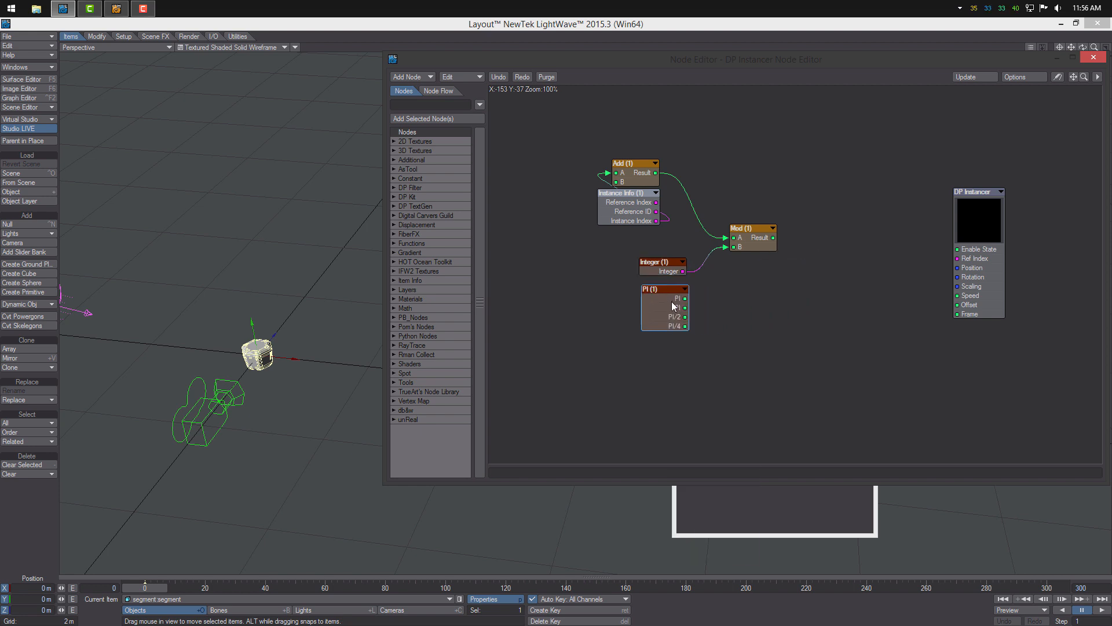
Move the DP Instancer node farther from the network and add a scalar Divide node below the Mod node.
left_click_drag(912, 246, 876, 251, "alt")
left_click_drag(950, 223, 1009, 215)
left_click_drag(785, 284, 825, 265, "alt")
right_click(819, 279)
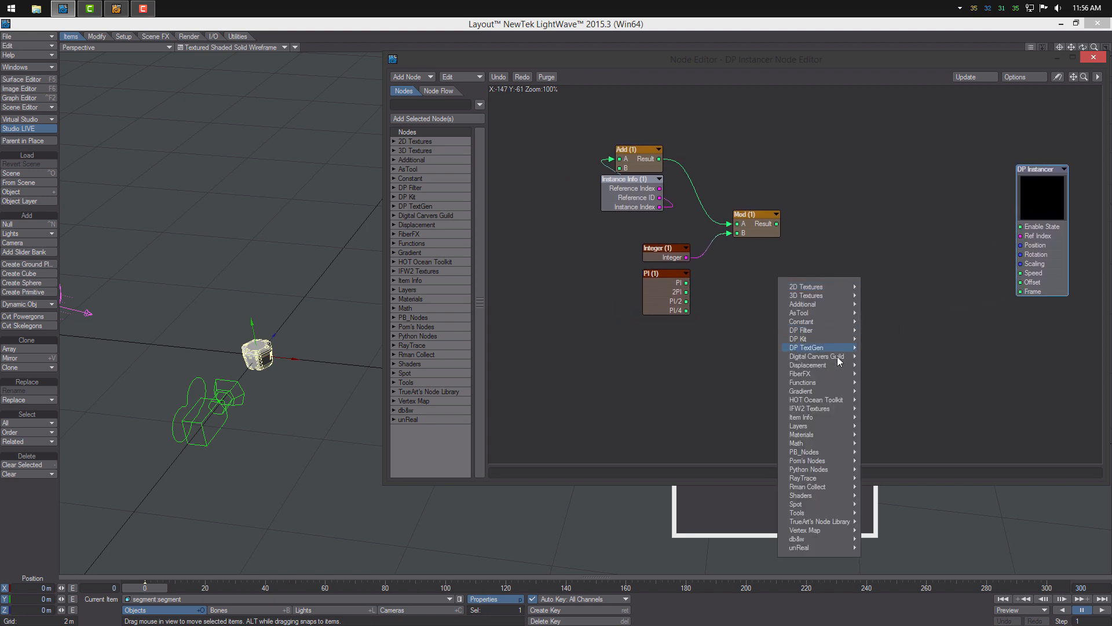
mouse_move(843, 445)
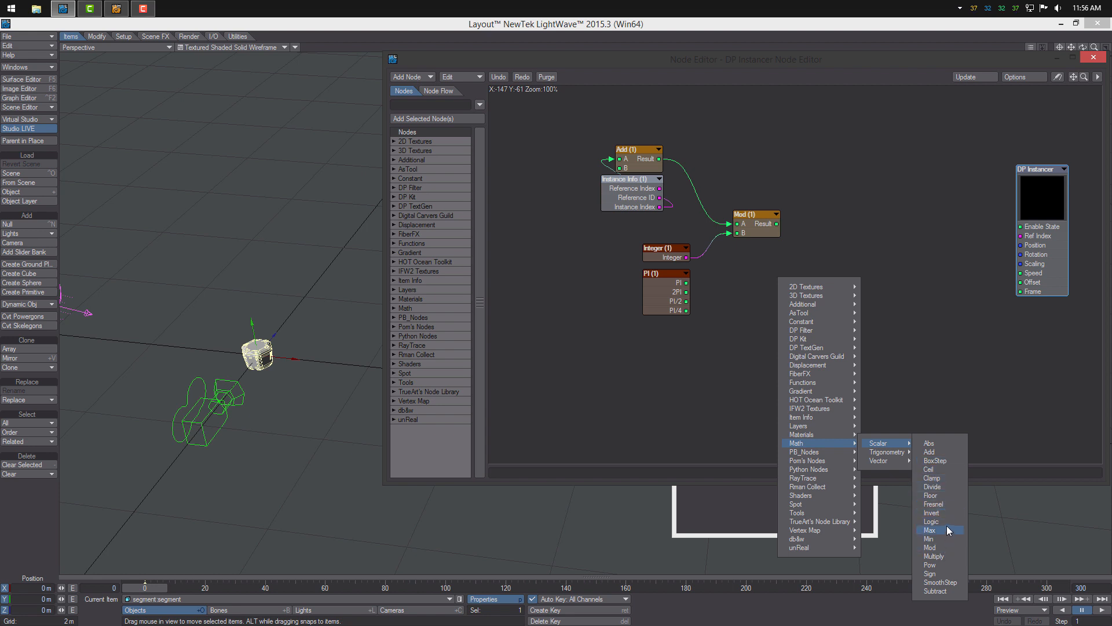
left_click(950, 486)
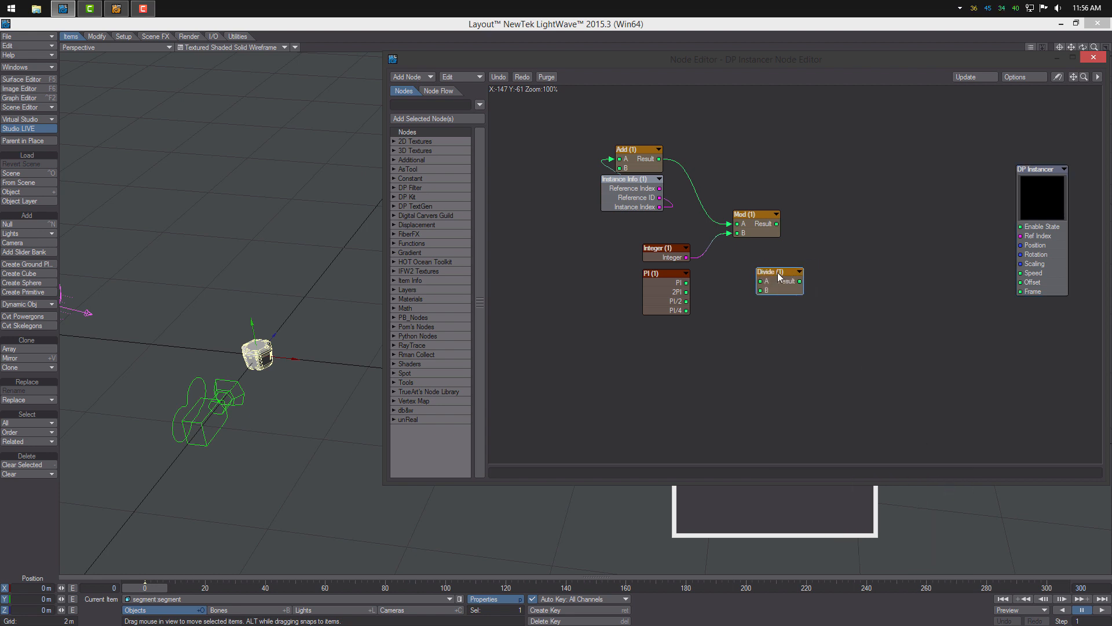
left_click_drag(748, 278, 683, 259, "alt")
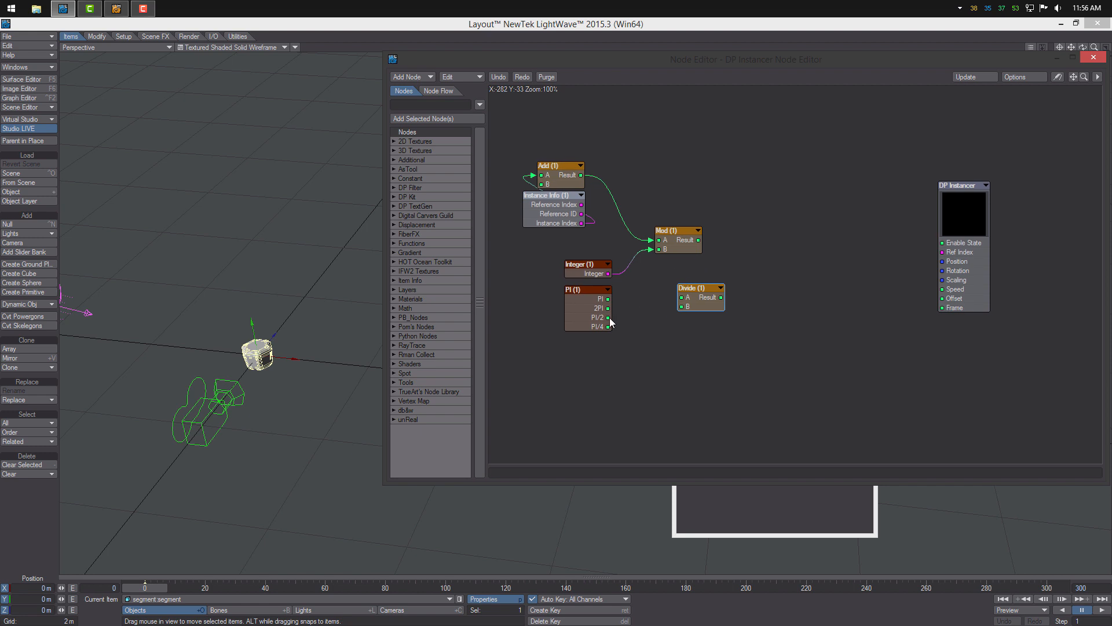
Connect the 2PI output to input A and the Integer node to input B of the Divide node.
left_click_drag(608, 308, 714, 304)
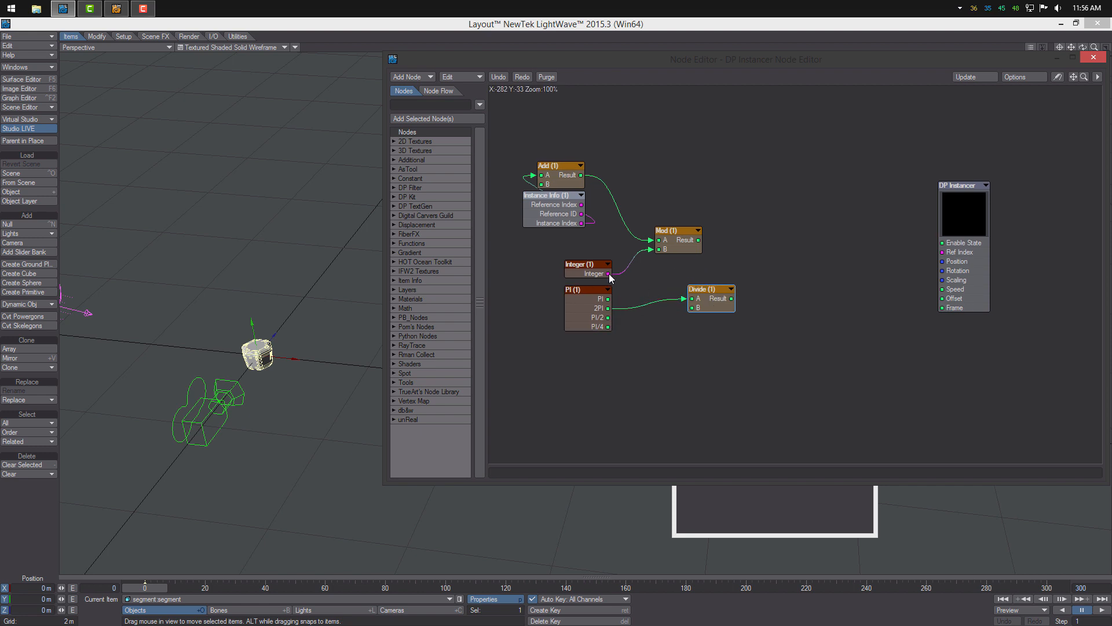
left_click_drag(608, 273, 702, 311)
left_click_drag(698, 264, 678, 241, "alt")
left_click_drag(664, 305, 683, 304)
Add a Make Vector node and place it just before the DP Instancer node.
right_click(796, 286)
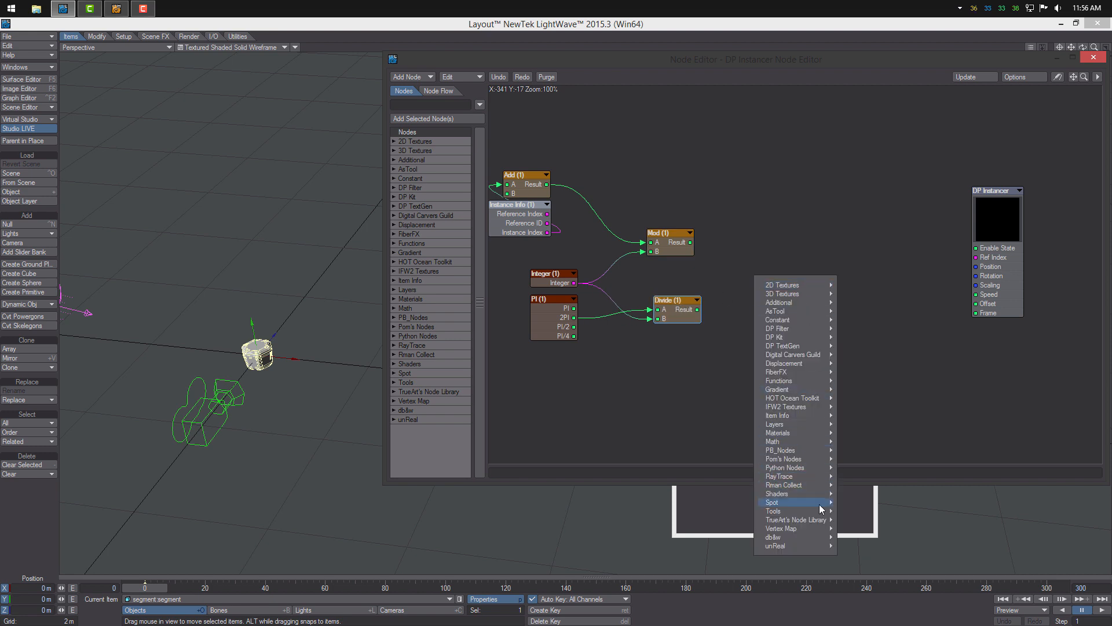
mouse_move(836, 514)
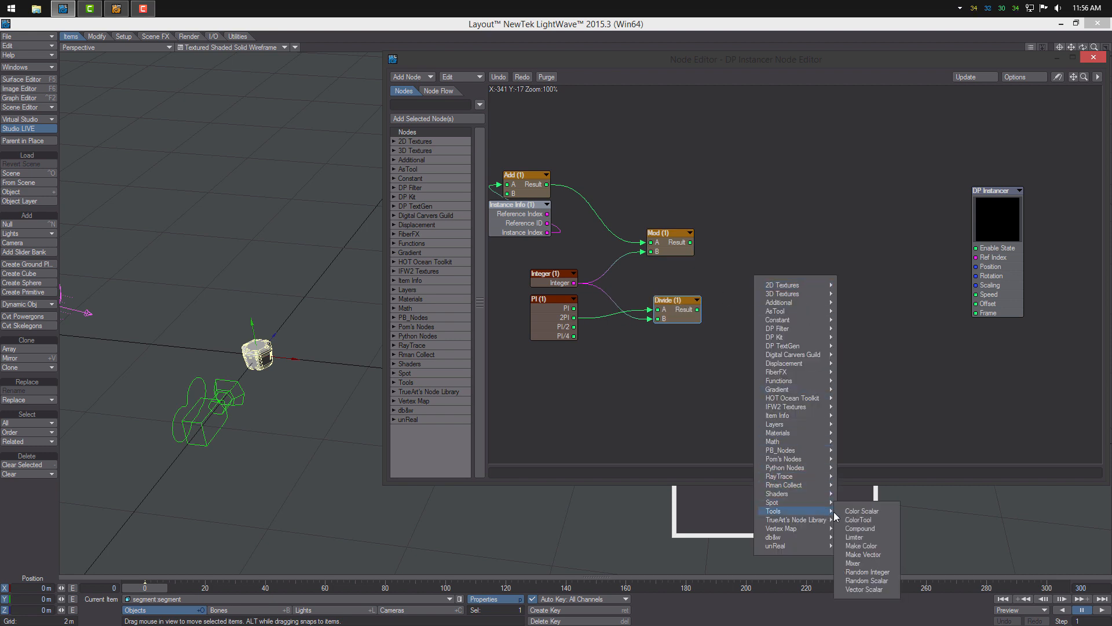
left_click(881, 553)
left_click_drag(804, 265, 938, 280)
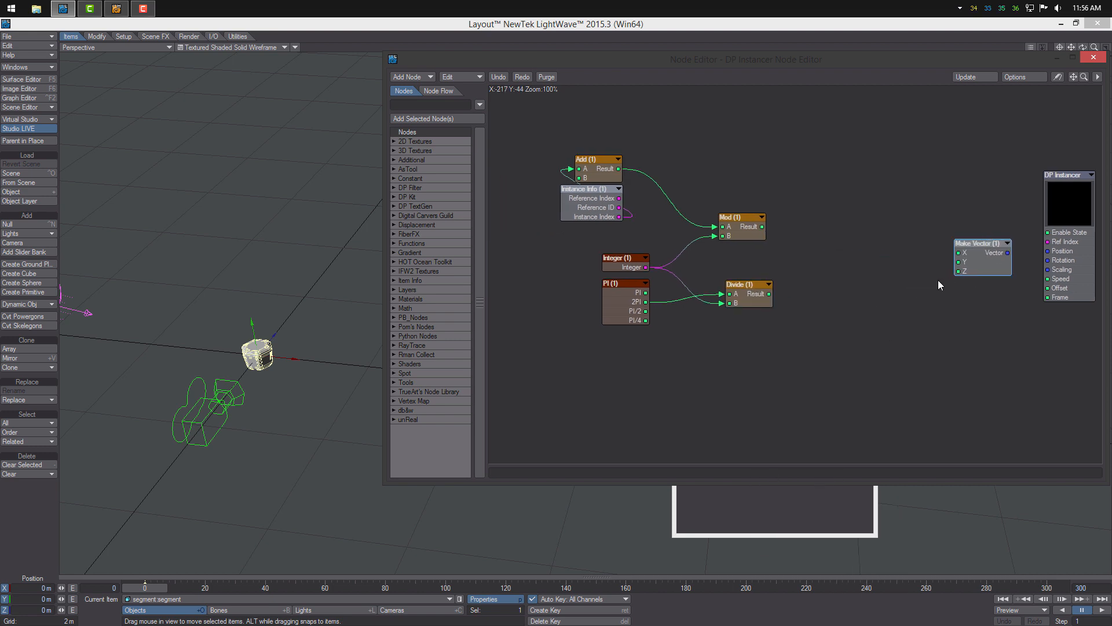
Add trigonometry Cos and Sin nodes and stack them in front of the Make Vector node.
right_click(843, 315)
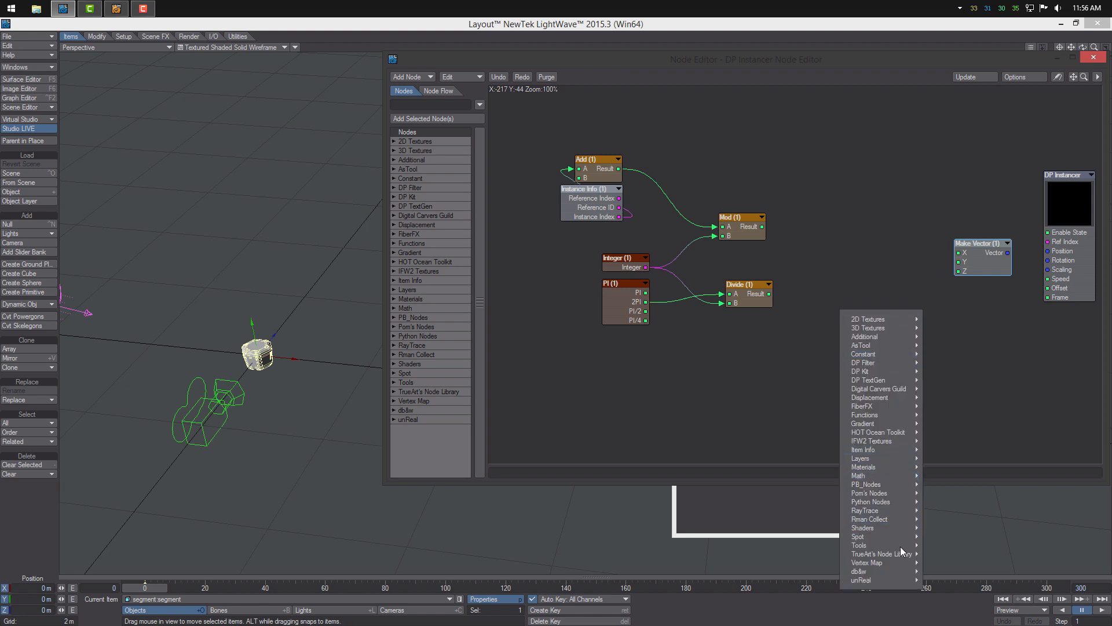
mouse_move(907, 485)
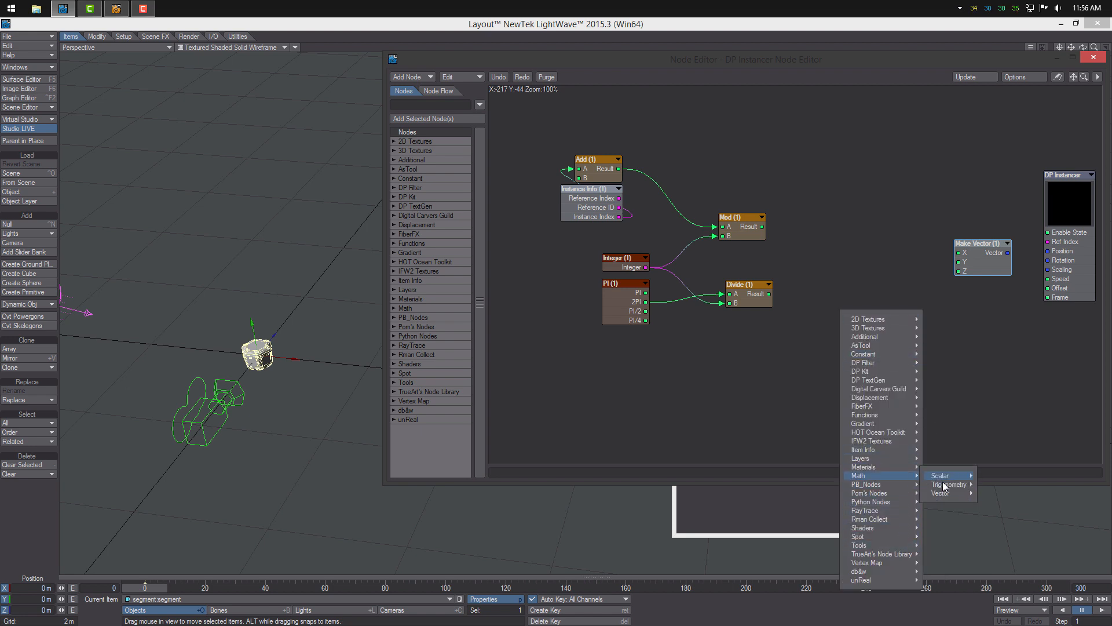
mouse_move(955, 485)
left_click(995, 512)
right_click(865, 339)
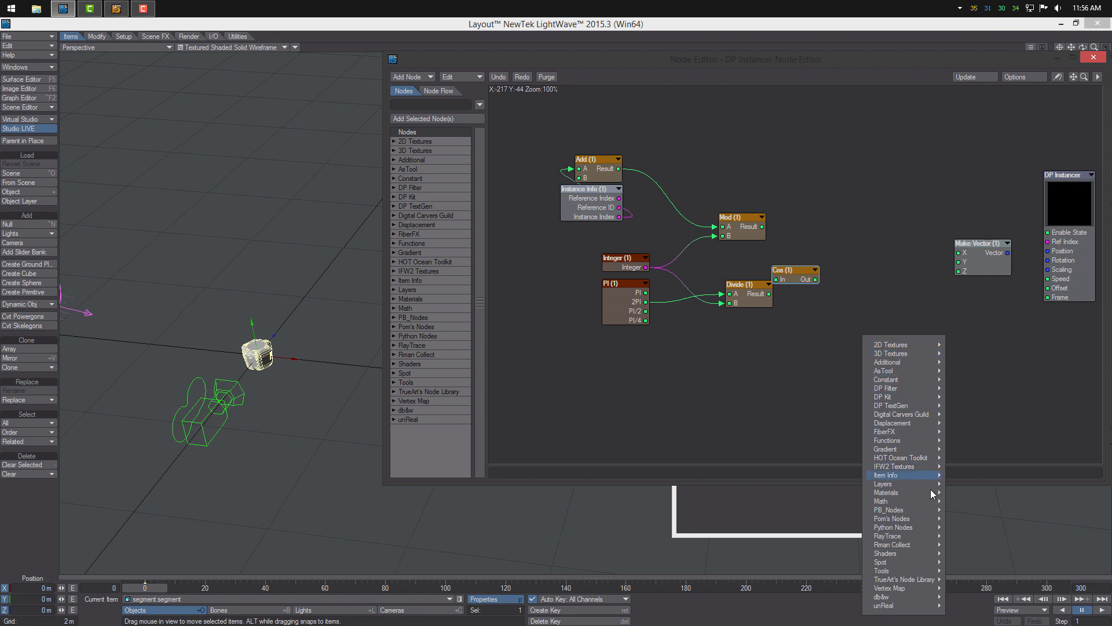
mouse_move(916, 501)
mouse_move(973, 511)
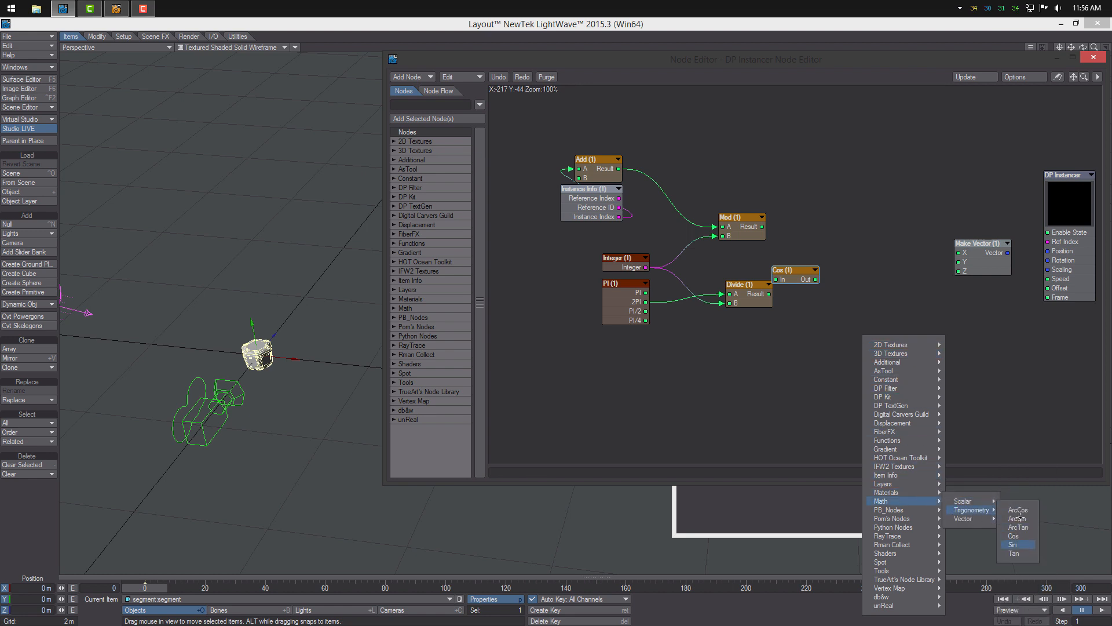
left_click(1018, 546)
left_click_drag(802, 272, 932, 258)
middle_click_drag(906, 274, 821, 304)
left_click_drag(995, 238, 1053, 243)
left_click_drag(888, 291, 915, 294)
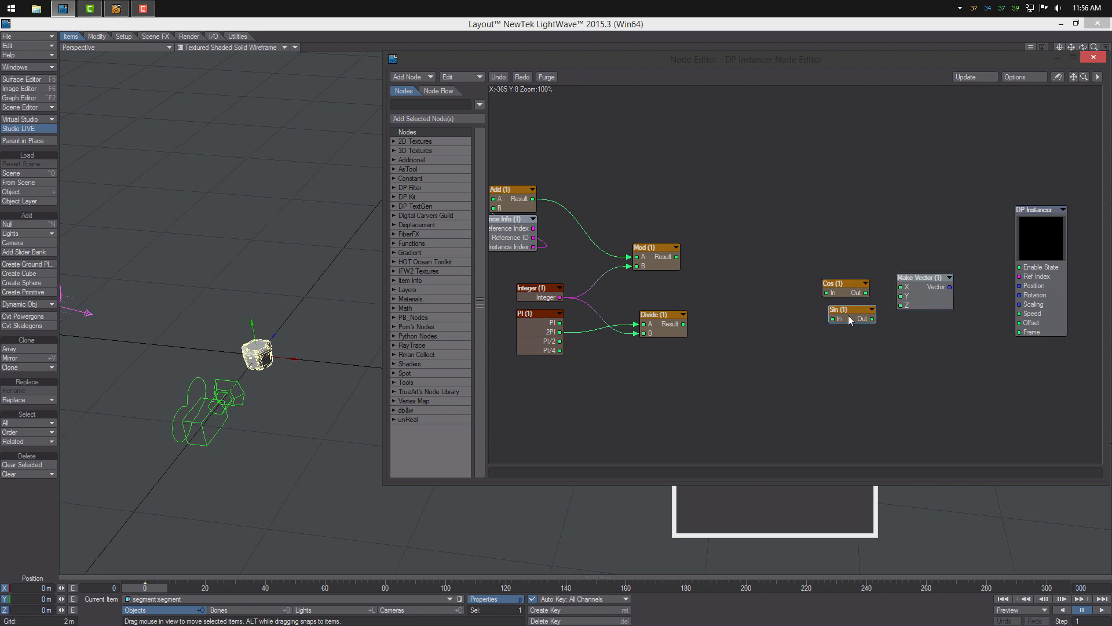
Add a scalar Multiply node between the Divide node and the Cos and Sin nodes.
middle_click_drag(848, 315, 805, 290)
right_click(805, 291)
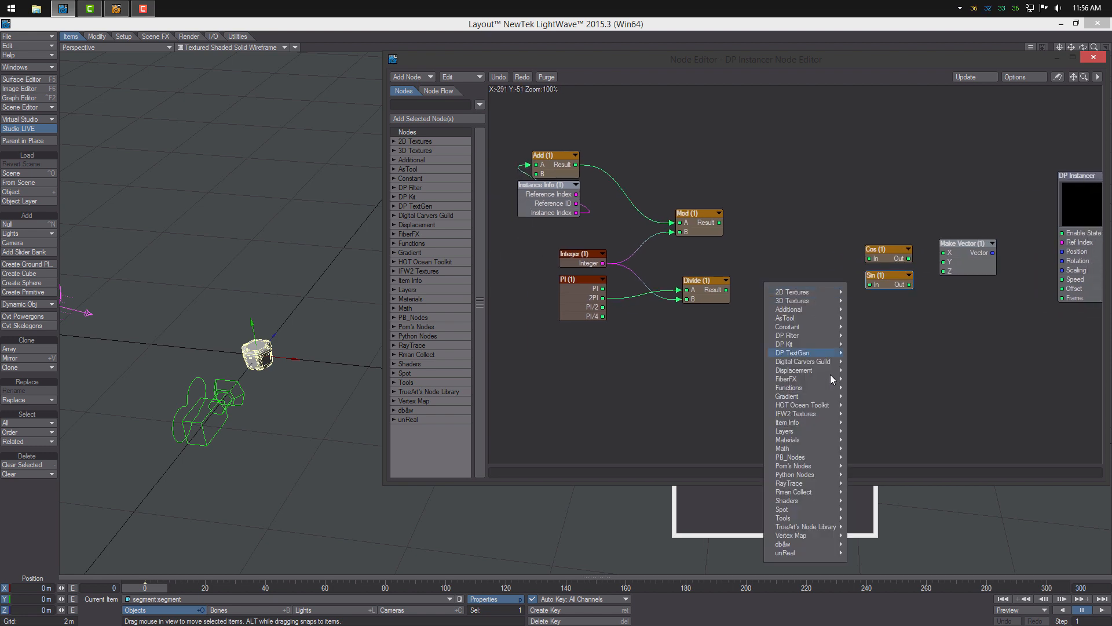
mouse_move(822, 448)
mouse_move(890, 450)
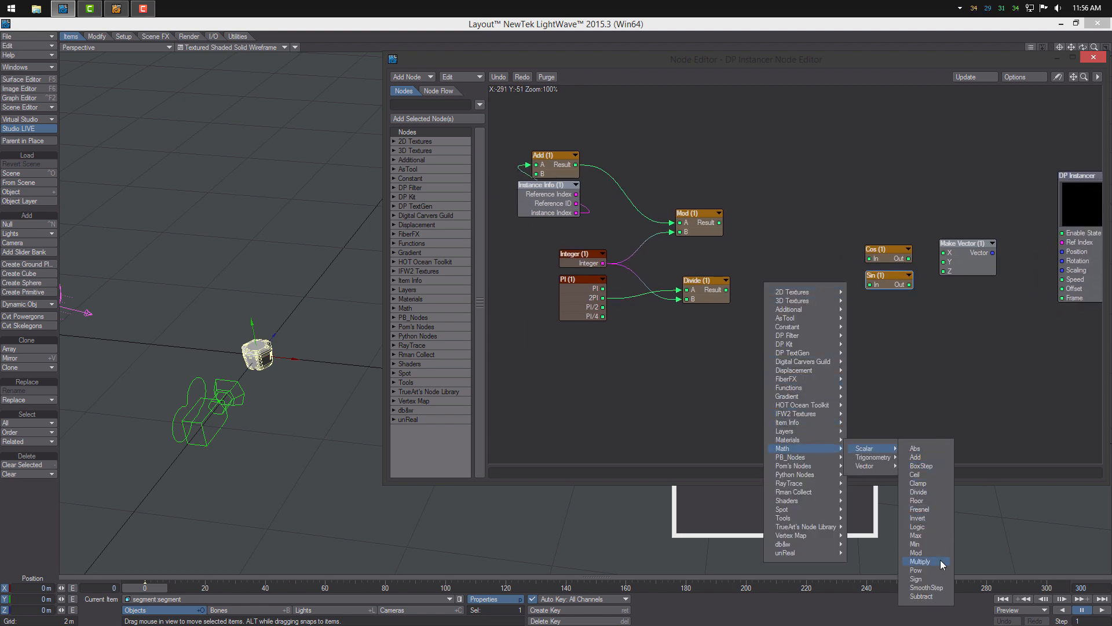
left_click(920, 561)
middle_click_drag(909, 259, 828, 302)
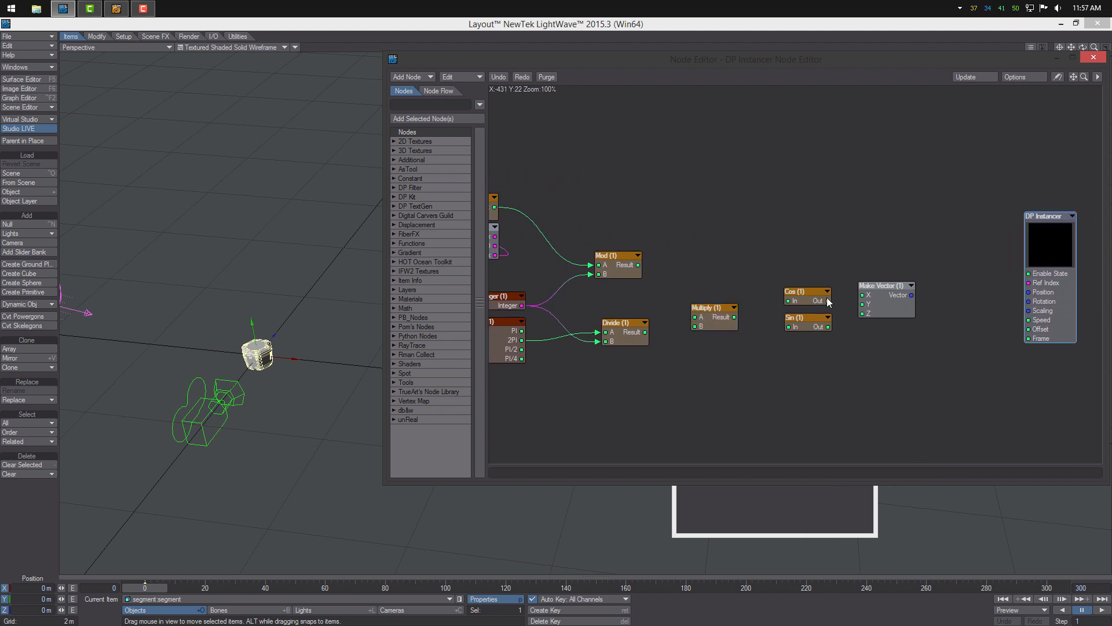
Connect Mod to input A and Divide to input B of the Multiply node, and feed its result into Cos.
left_click_drag(878, 299, 910, 301)
left_click(816, 319)
left_click_drag(804, 292, 840, 295, "shift")
middle_click_drag(703, 271, 723, 270)
left_click_drag(771, 267, 845, 322, "alt")
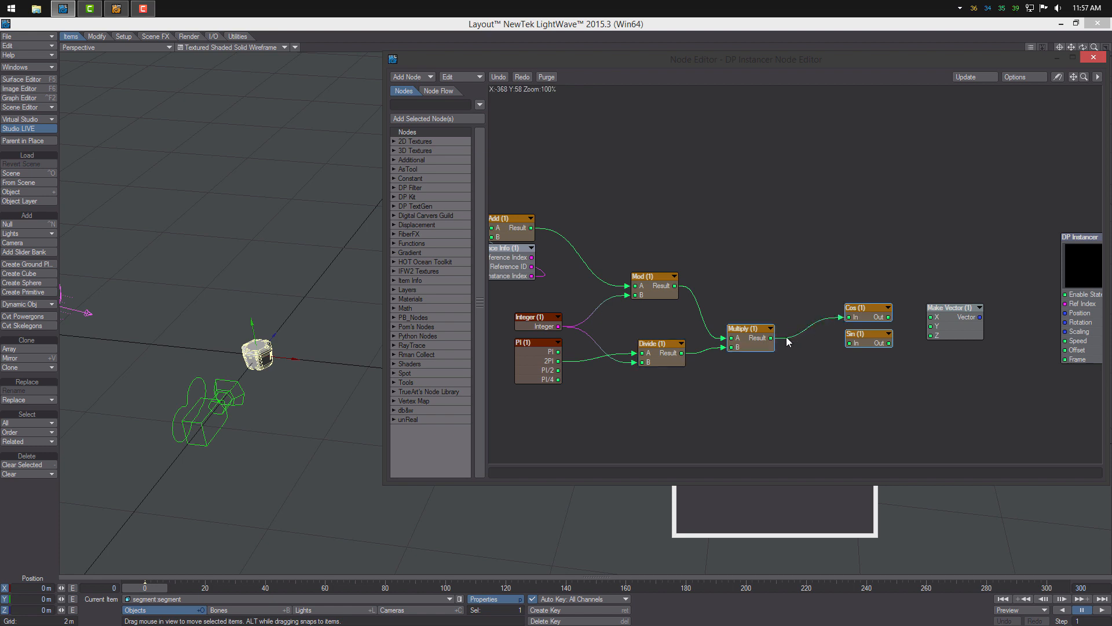
Feed Multiply into Sin, connect Cos to X and Sin to Y of Make Vector, and wire its Vector output to the instancer's Position.
left_click_drag(920, 317, 943, 328)
left_click_drag(870, 337, 876, 332)
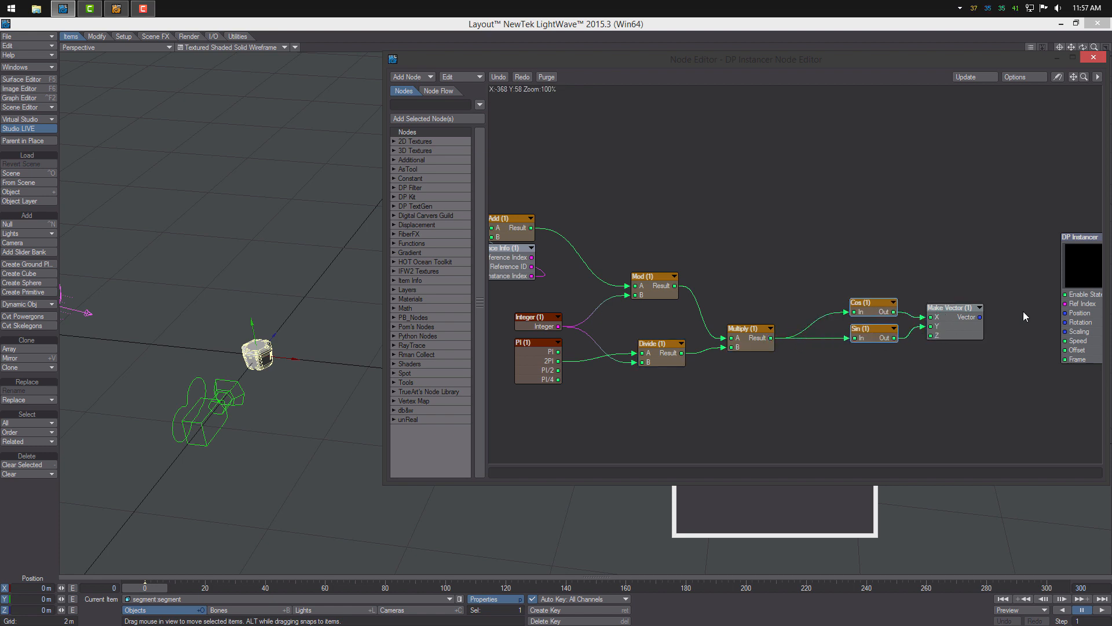
middle_click_drag(1023, 311, 977, 314)
left_click_drag(925, 327, 1019, 316)
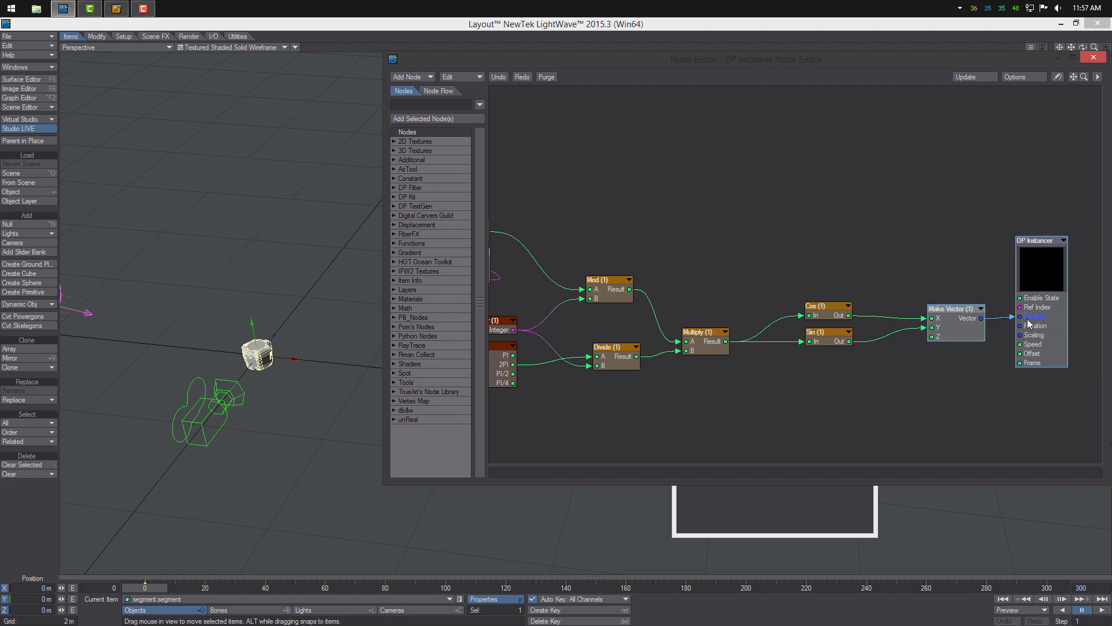
Move the node editor window clear of the instances and examine their arrangement in the perspective view.
left_click_drag(325, 300, 359, 305, "ctrl+alt")
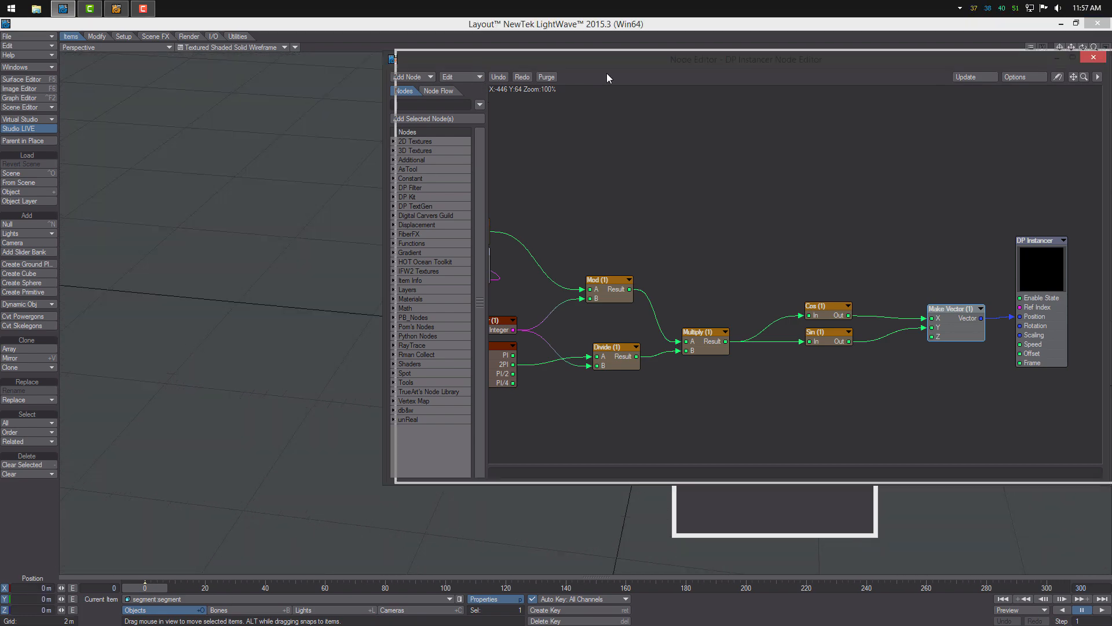
left_click_drag(607, 60, 638, 101)
left_click_drag(777, 270, 811, 251, "alt")
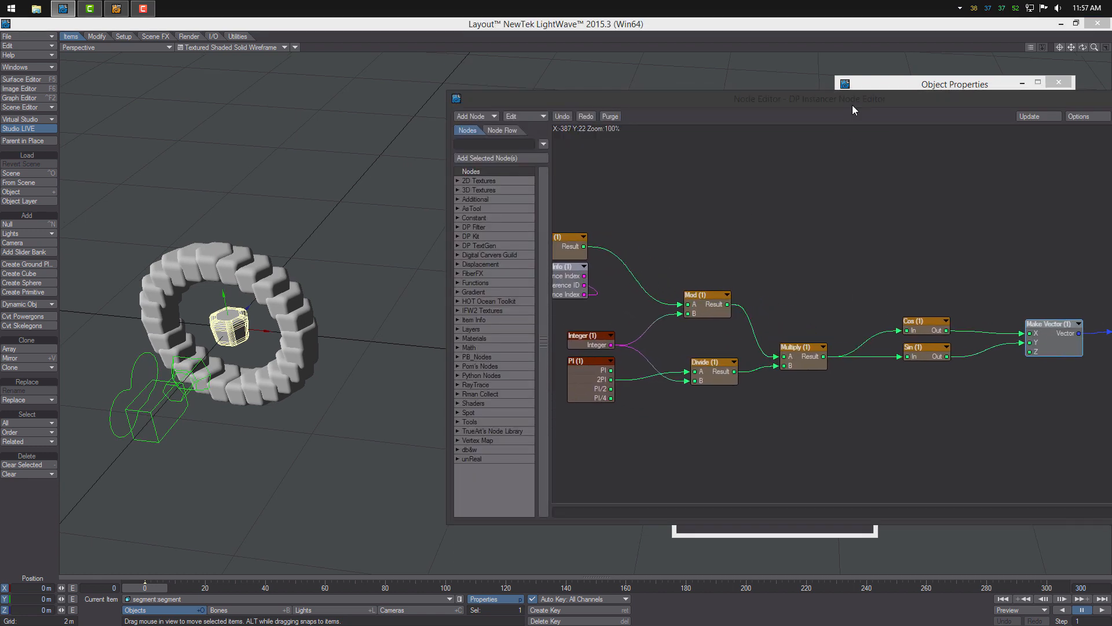
left_click_drag(854, 102, 797, 90)
left_click_drag(775, 215, 821, 215, "alt")
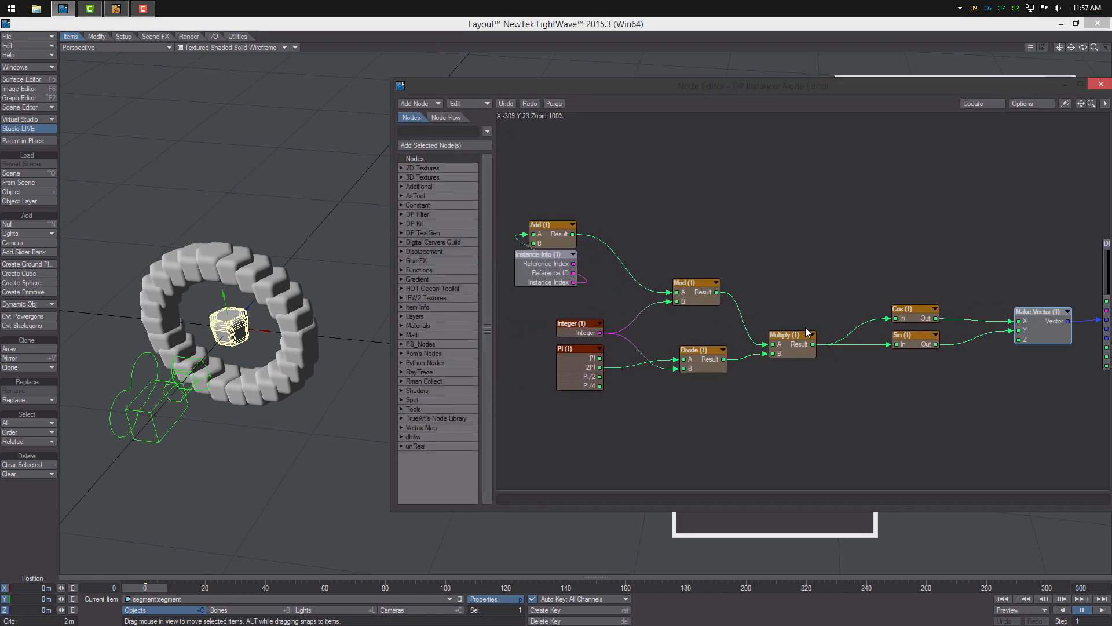
Duplicate the Make Vector node and place the copy below the original.
left_click_drag(806, 332, 1018, 300, "alt")
key("ctrl+c")
key("ctrl+v")
left_click_drag(1017, 300, 1013, 318)
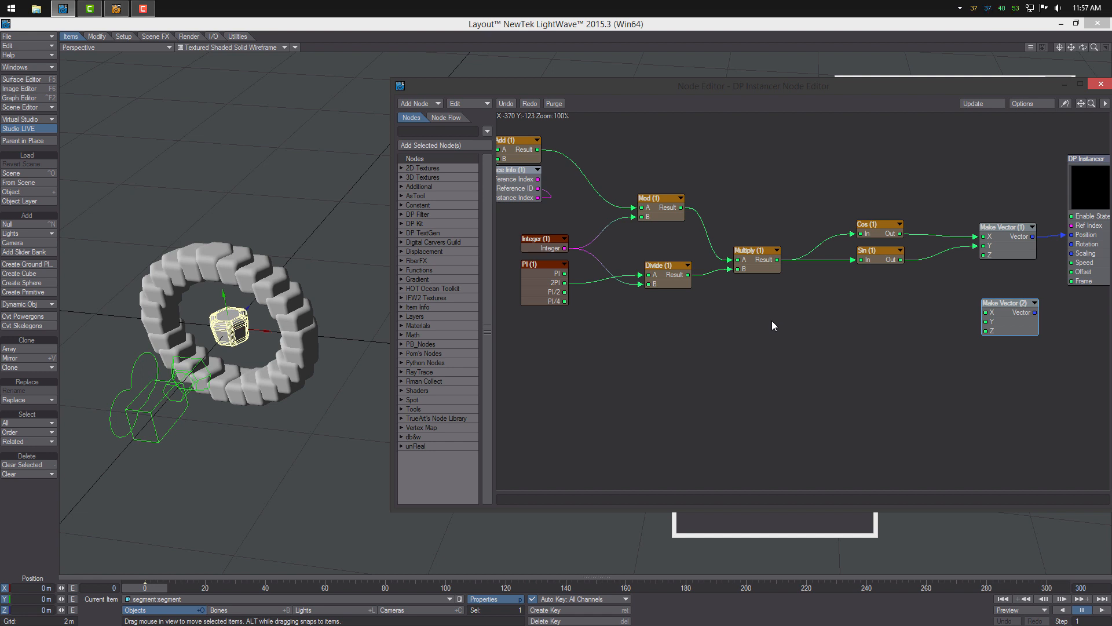
Connect the Multiply result to Z of the second Make Vector node and its Vector output to the instancer's Rotation.
right_click(779, 295)
left_click(860, 310)
left_click_drag(778, 260, 1071, 243)
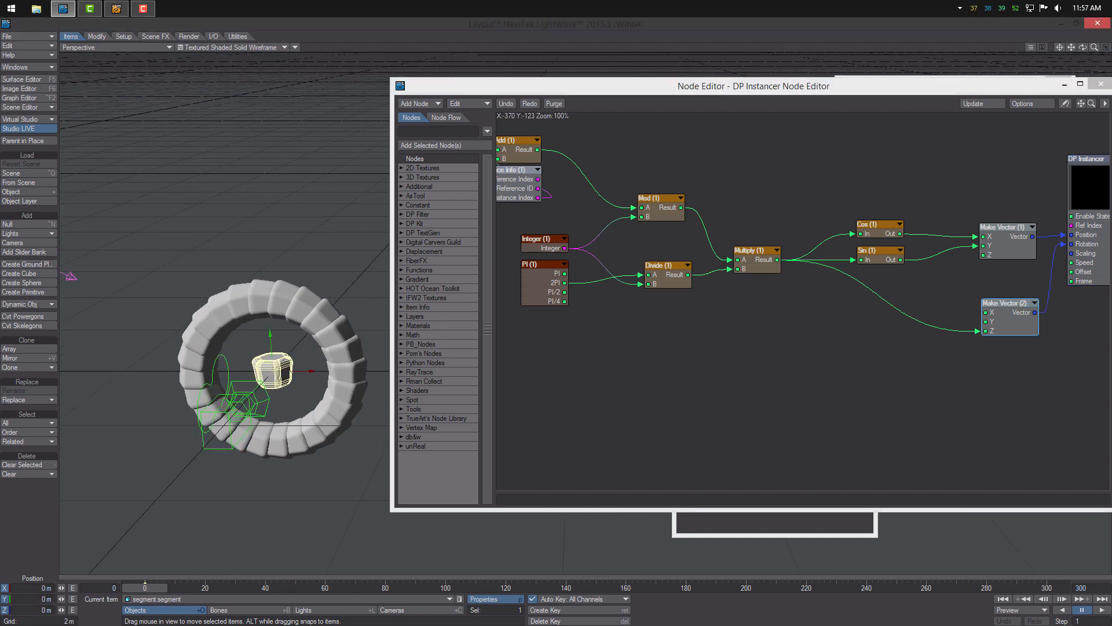
Add a second scalar Multiply node below Divide, connect PI/2 to its A input and set B to -1.
right_click(635, 352)
mouse_move(614, 509)
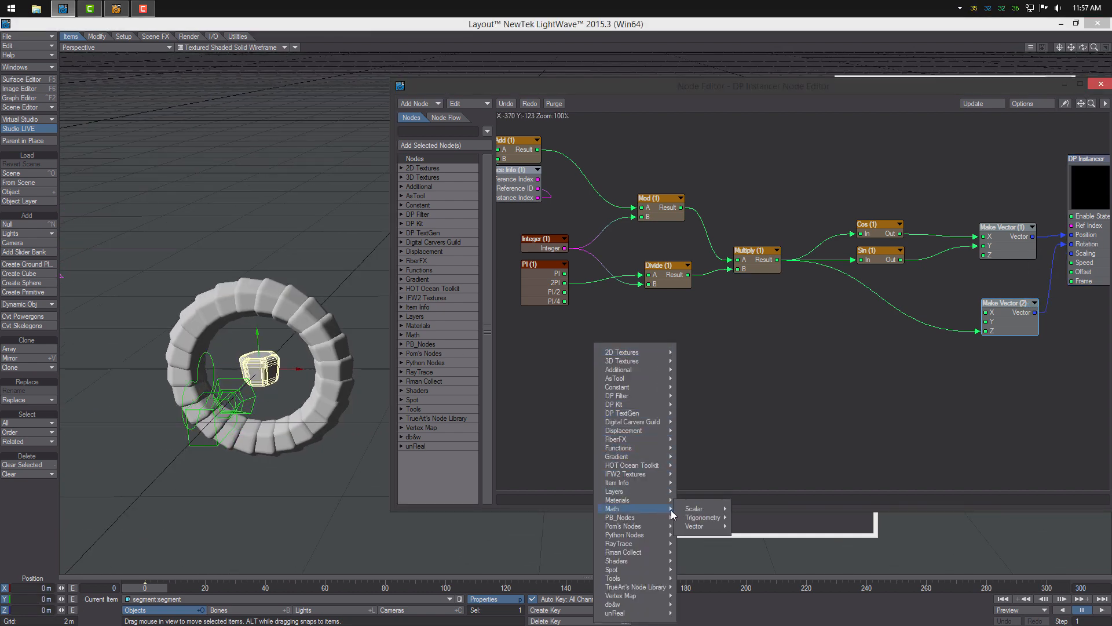
mouse_move(695, 509)
left_click(751, 578)
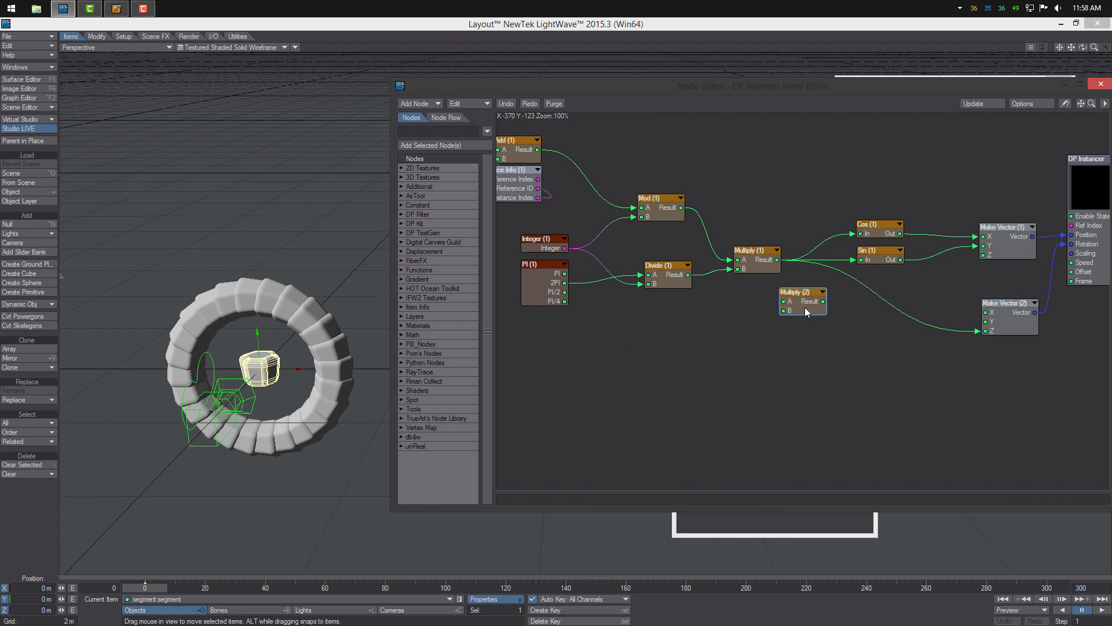
left_click_drag(566, 295, 672, 338)
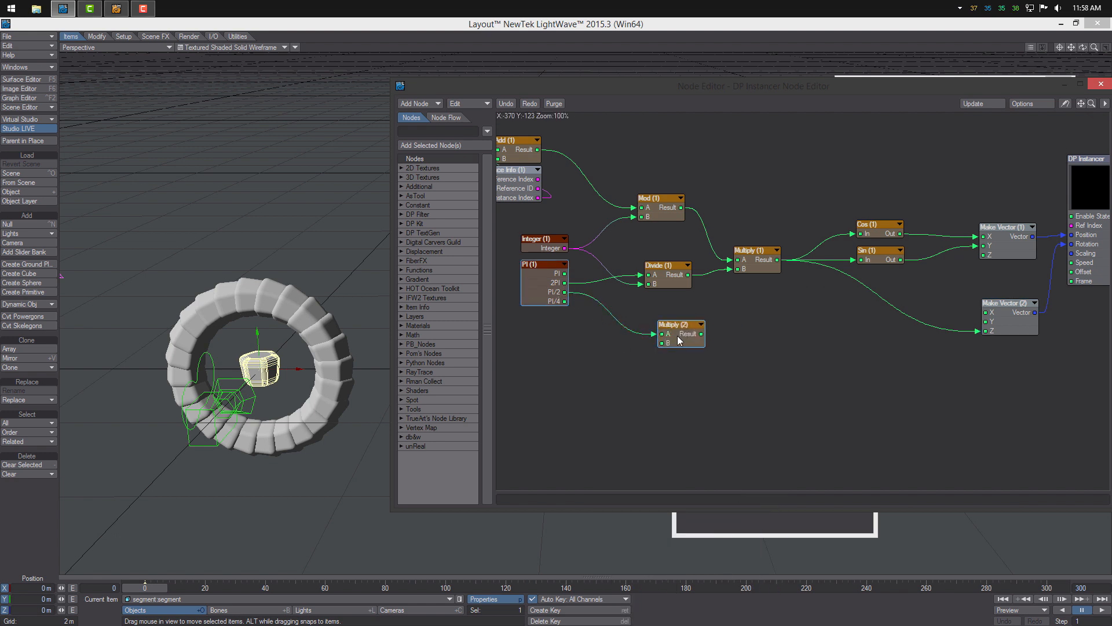
double_click(680, 340)
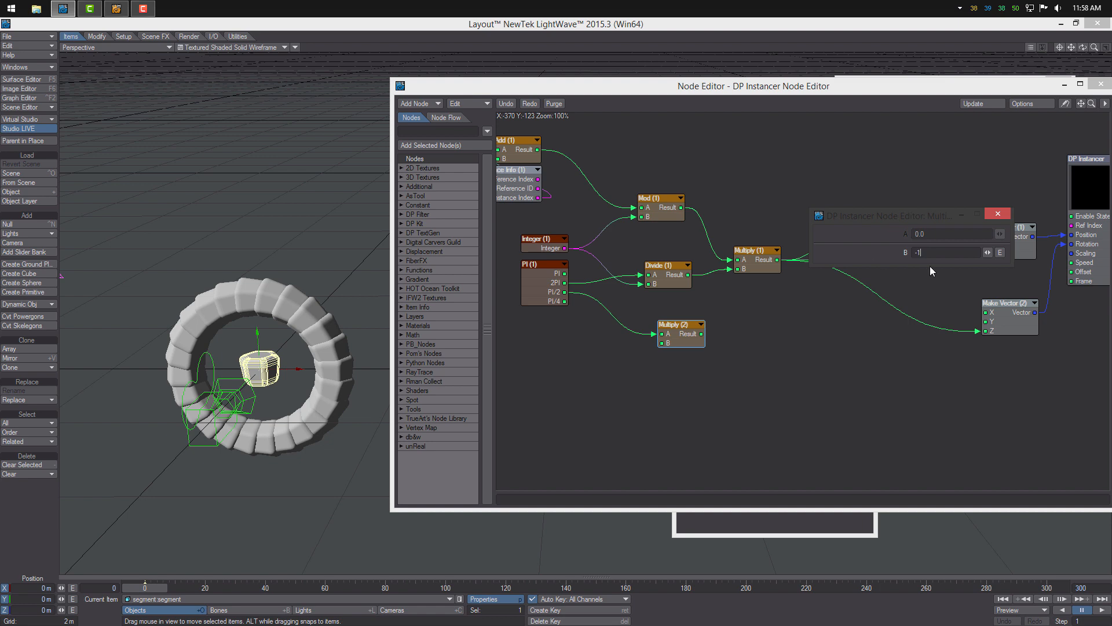
left_click(998, 214)
Add a scalar Add node beside the second Multiply node and connect that Multiply's Result to it.
right_click(770, 343)
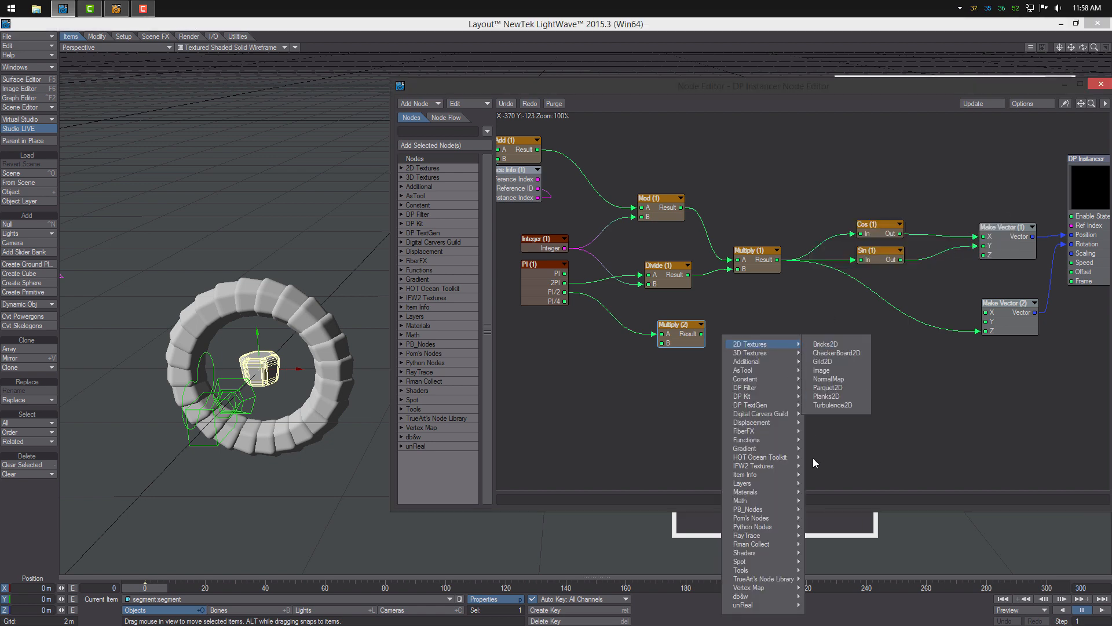
mouse_move(761, 500)
mouse_move(825, 502)
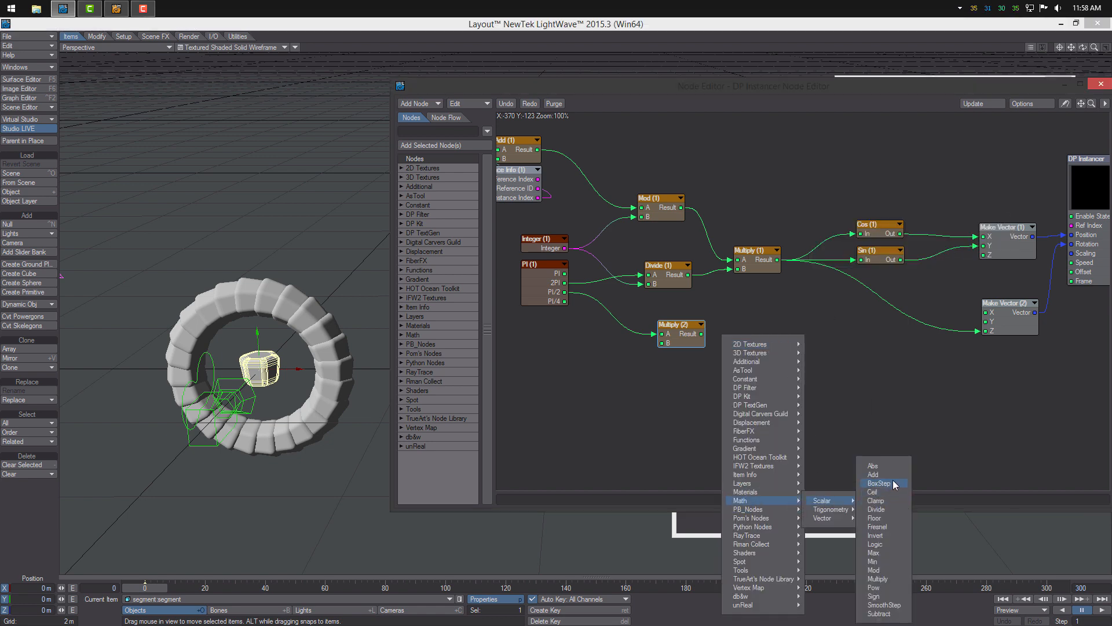
left_click(893, 477)
left_click_drag(802, 302, 790, 352)
middle_click_drag(790, 352, 747, 360)
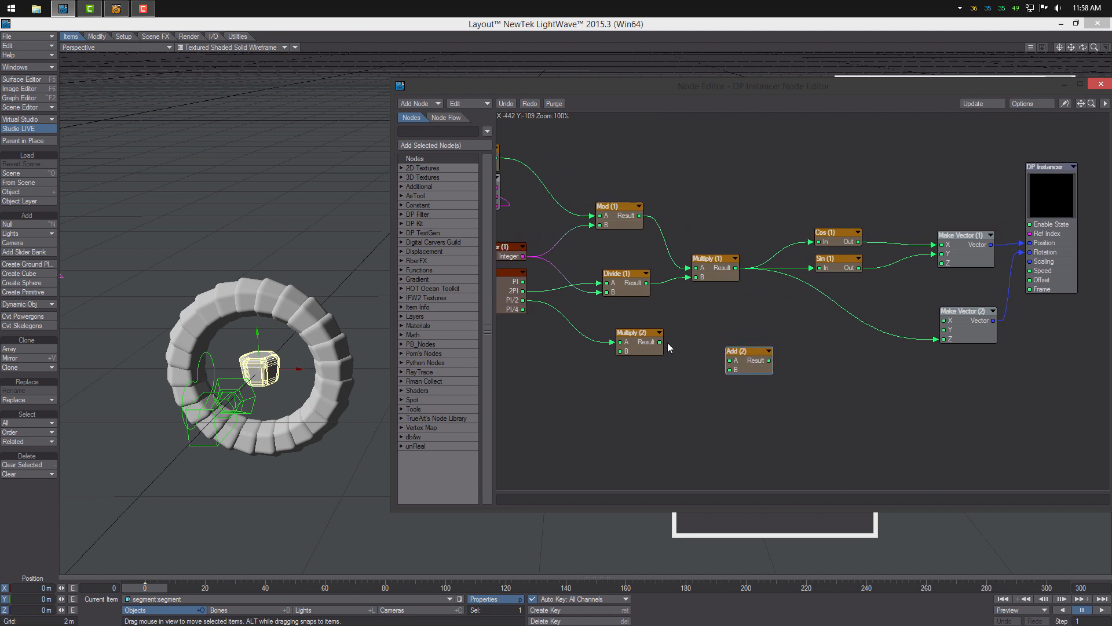
left_click_drag(660, 342, 743, 356)
double_click(742, 361)
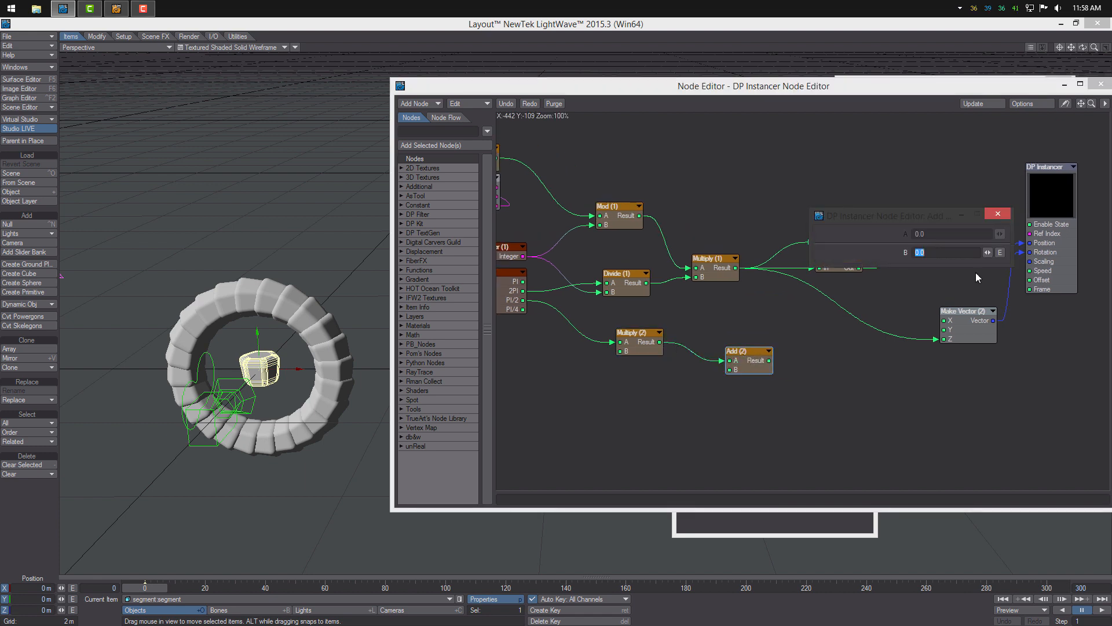
left_click(998, 214)
Wire the first Multiply to A and the second to B of the new Add, and its Result to the second Make Vector's Z.
left_click_drag(738, 351, 843, 346)
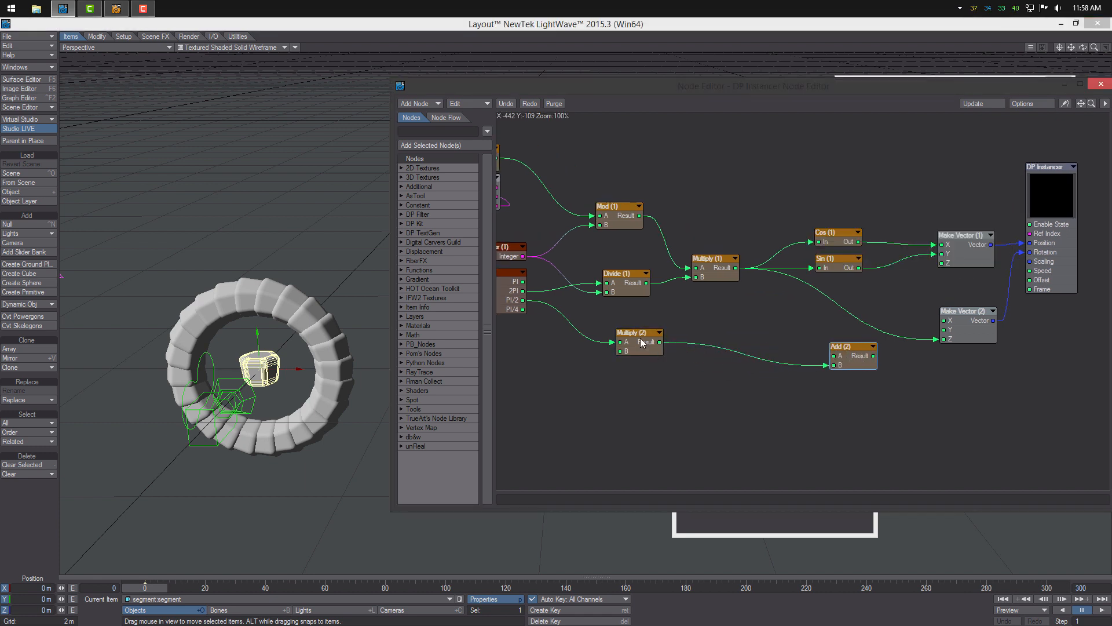
left_click_drag(640, 338, 778, 379)
middle_click_drag(846, 385, 797, 407)
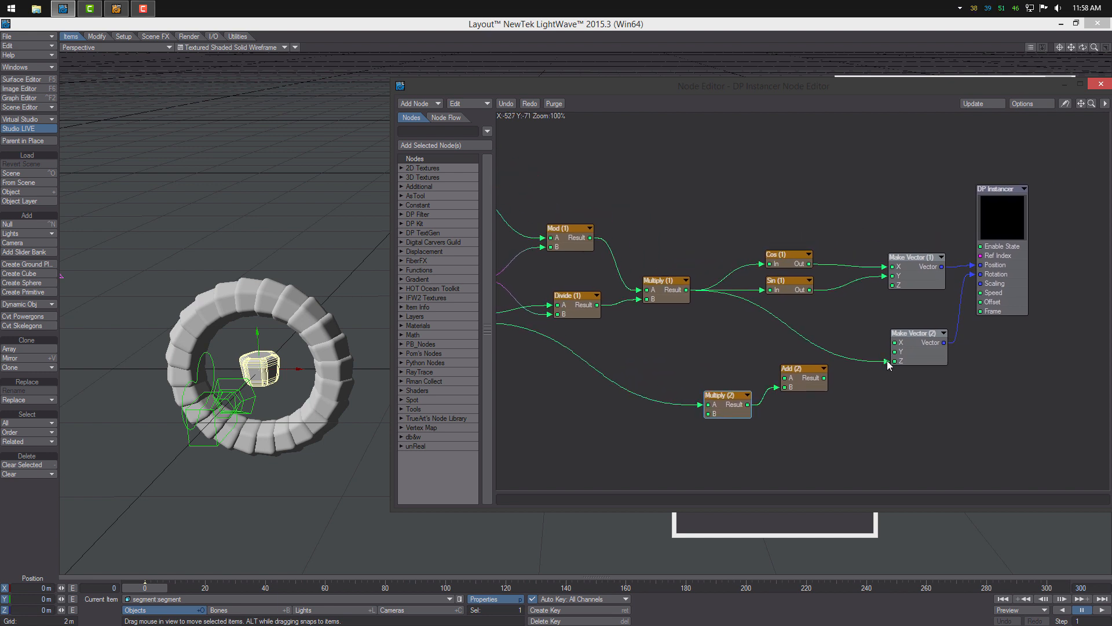
mouse_move(888, 362)
left_mouse_down()
mouse_move(785, 378)
mouse_move(894, 361)
left_mouse_up()
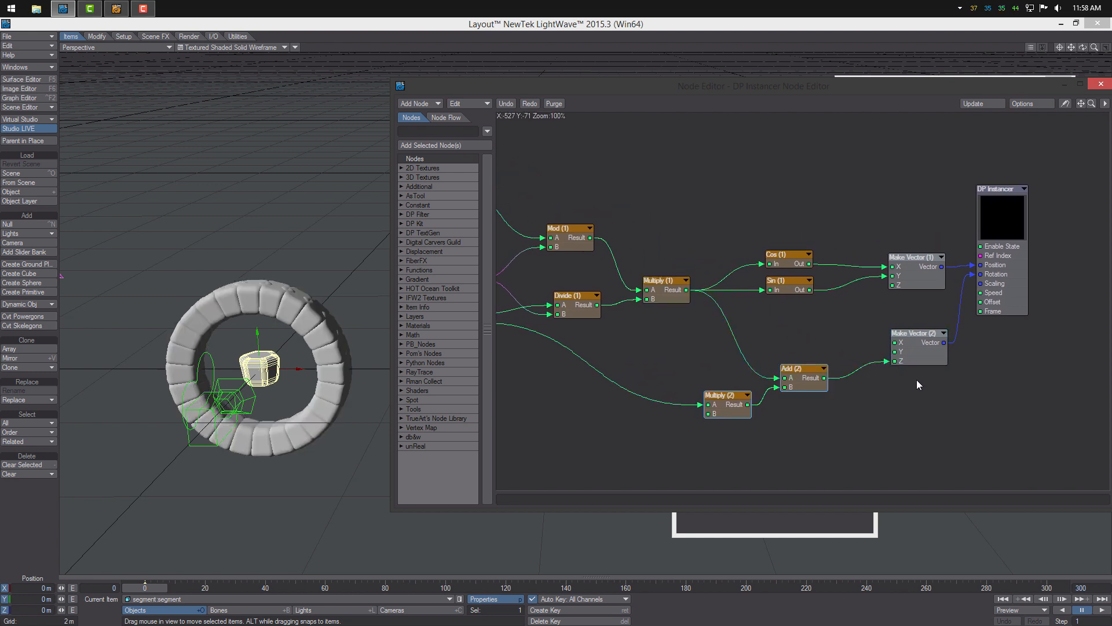
Stack the second Multiply above the second Add beside the second Make Vector, and move the first Make Vector and DP Instancer farther right.
middle_click_drag(917, 384, 899, 390)
left_click_drag(782, 387, 822, 375)
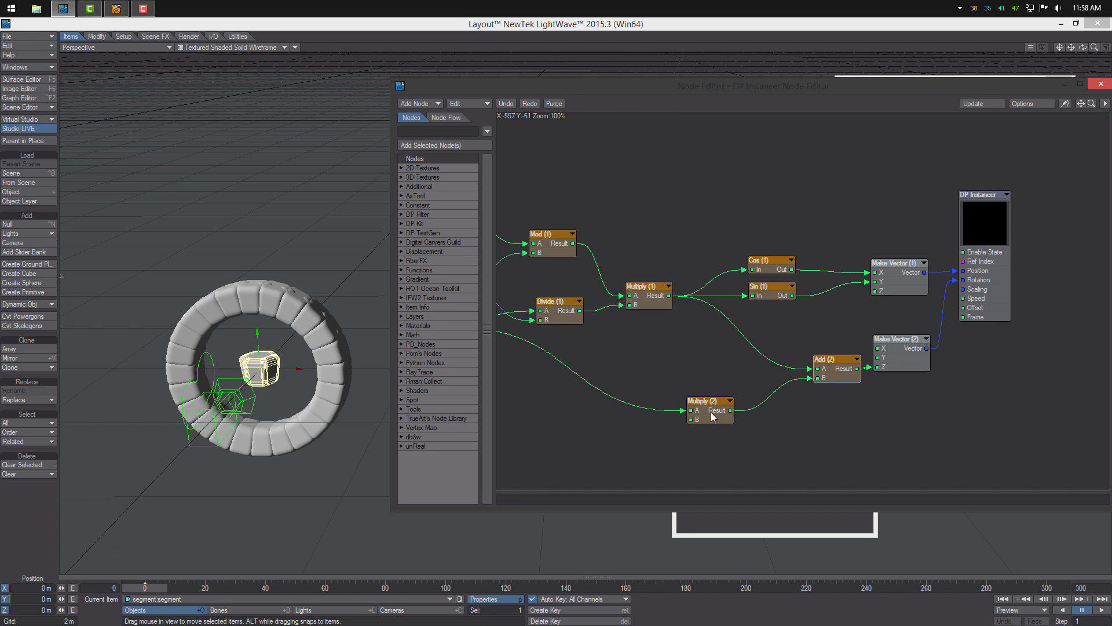
left_click_drag(712, 417, 784, 380)
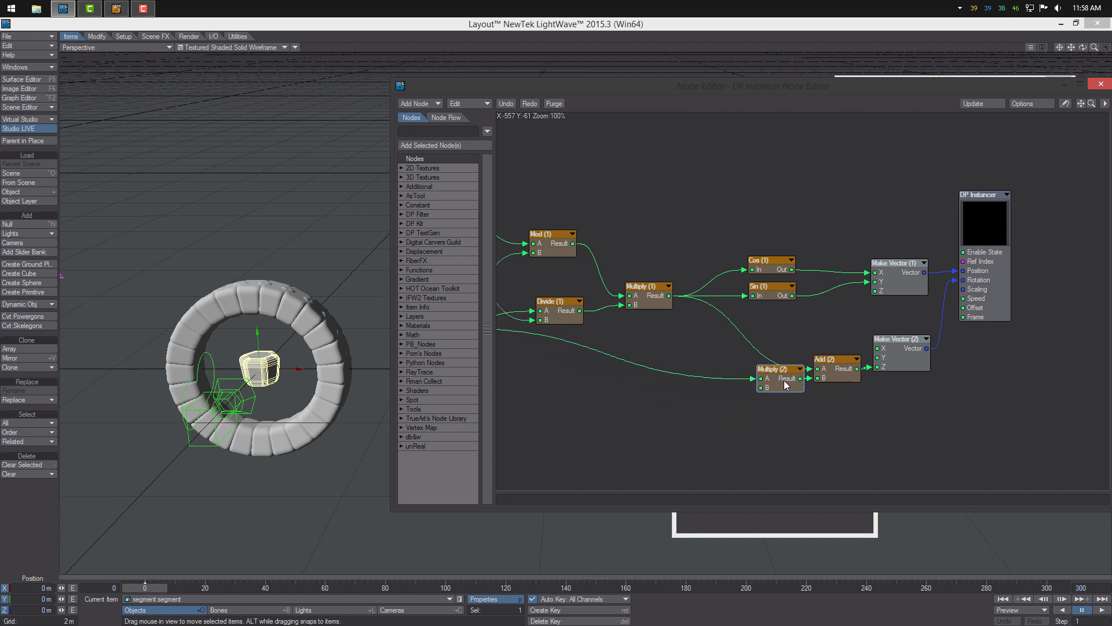
middle_click_drag(802, 370, 731, 400)
middle_click_drag(892, 420, 850, 421)
mouse_move(712, 403)
left_mouse_down()
mouse_move(719, 384)
mouse_move(715, 429)
mouse_move(707, 407)
mouse_move(732, 394)
left_mouse_up()
middle_click_drag(673, 390, 914, 411)
middle_click_drag(741, 382, 508, 416)
left_click(951, 433)
left_click_drag(1010, 343, 1042, 275)
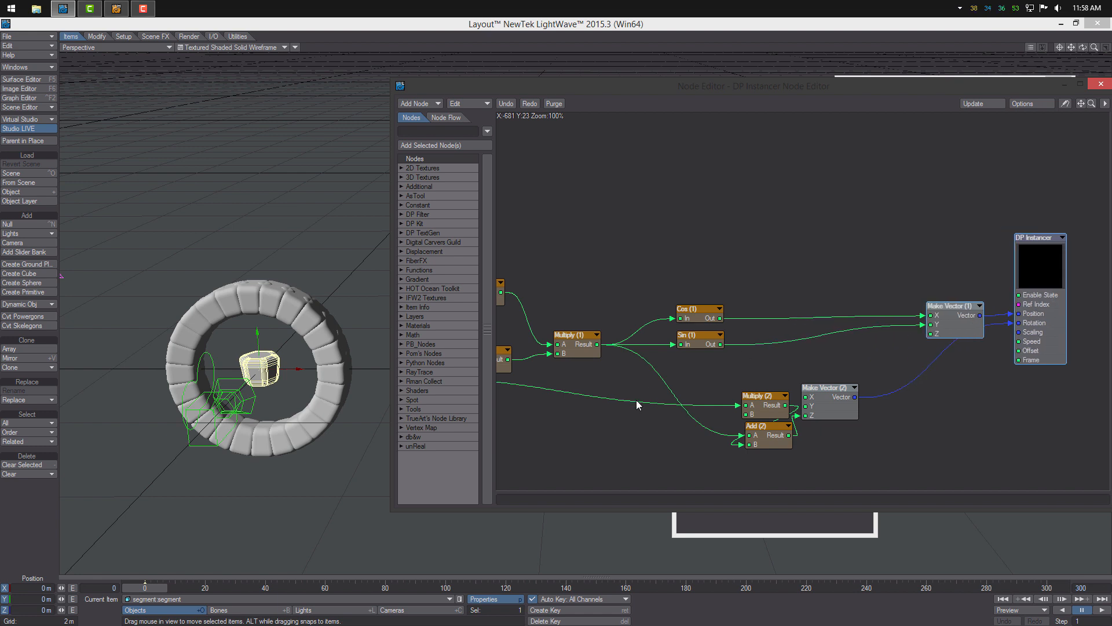
Add a constant Scalar node and place it between the Sin node and the first Make Vector.
middle_click_drag(556, 426, 715, 347)
right_click(715, 346)
mouse_move(748, 502)
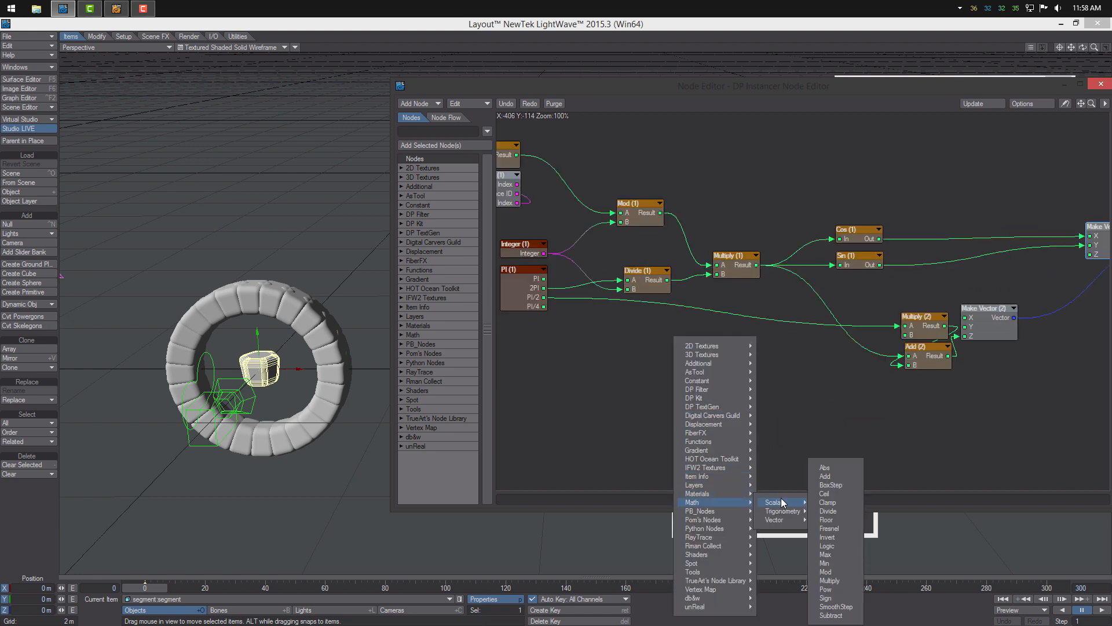
mouse_move(734, 380)
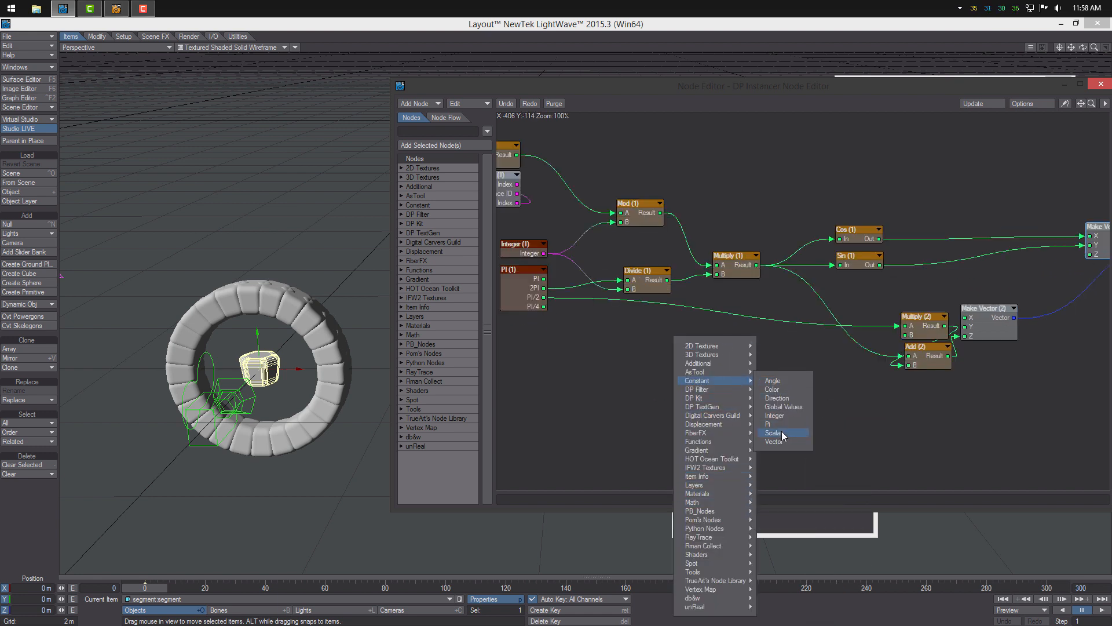
left_click(776, 432)
left_click_drag(781, 297, 980, 268)
middle_click_drag(968, 262, 931, 263)
Add a scalar Multiply node after Cos, then duplicate it and place the copy after Sin.
right_click(892, 193)
mouse_move(918, 350)
mouse_move(958, 351)
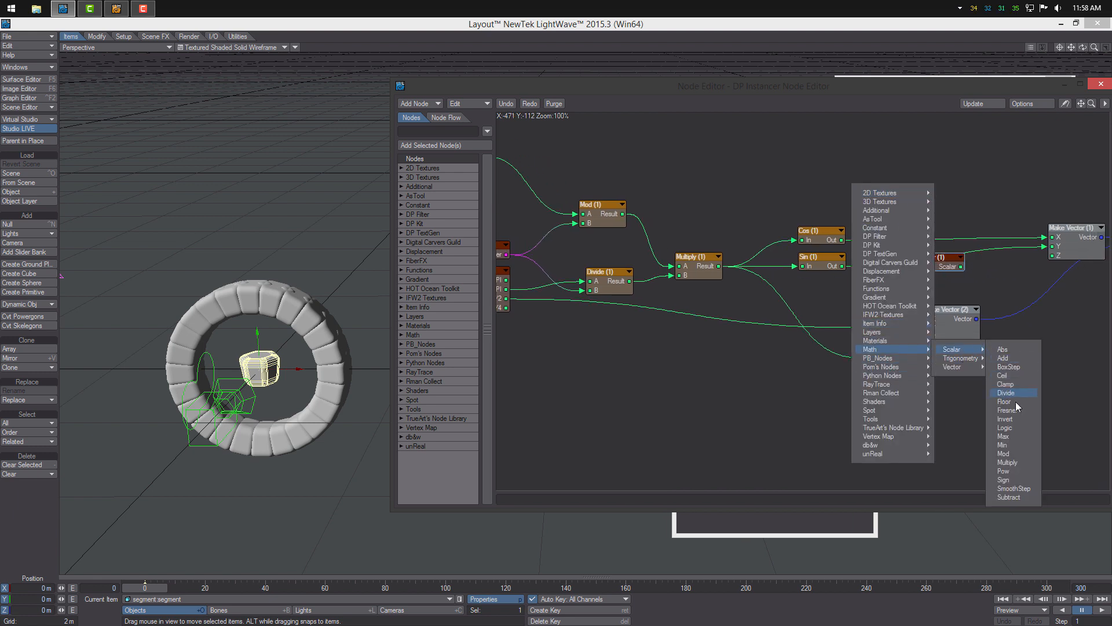
left_click(1019, 463)
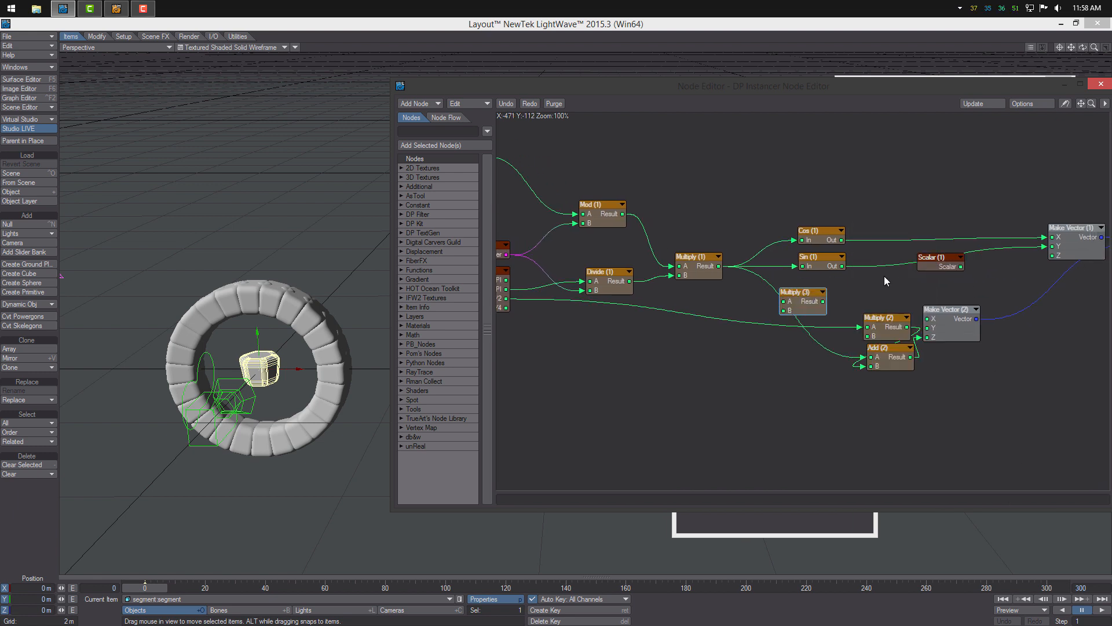
left_click_drag(803, 309, 934, 228)
key("ctrl+c")
key("ctrl+v")
left_click_drag(800, 306, 926, 264)
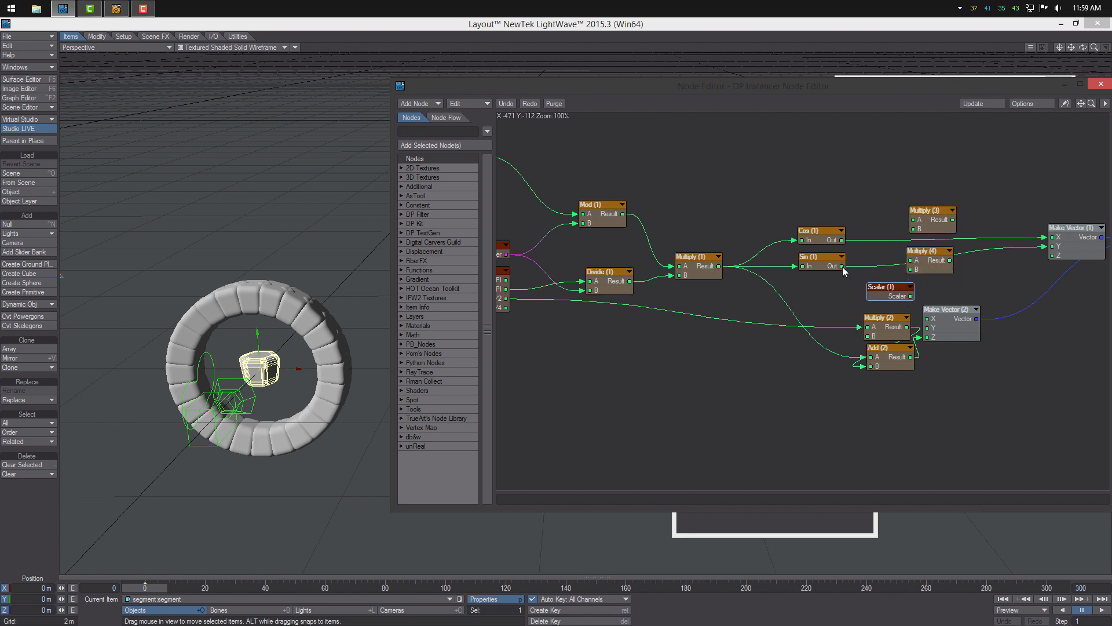
Route Cos and Sin through the new Multiply nodes into X and Y of the first Make Vector, with Scalar feeding both B inputs.
left_click_drag(933, 239, 978, 237, "alt")
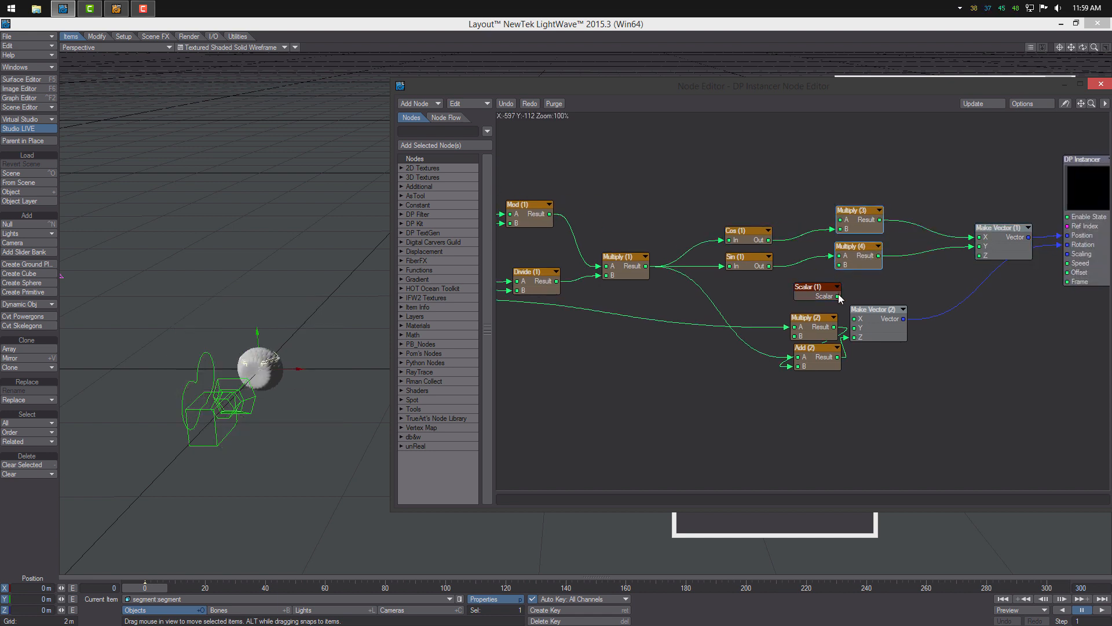
left_click_drag(855, 267, 838, 296)
left_click(848, 260)
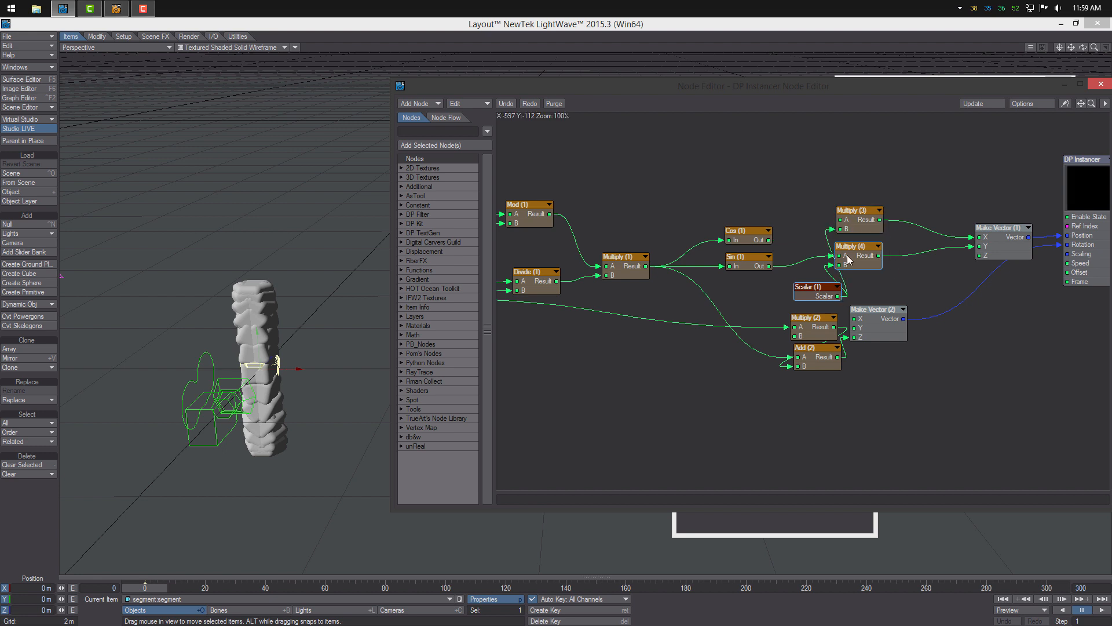
left_click_drag(763, 238, 770, 235)
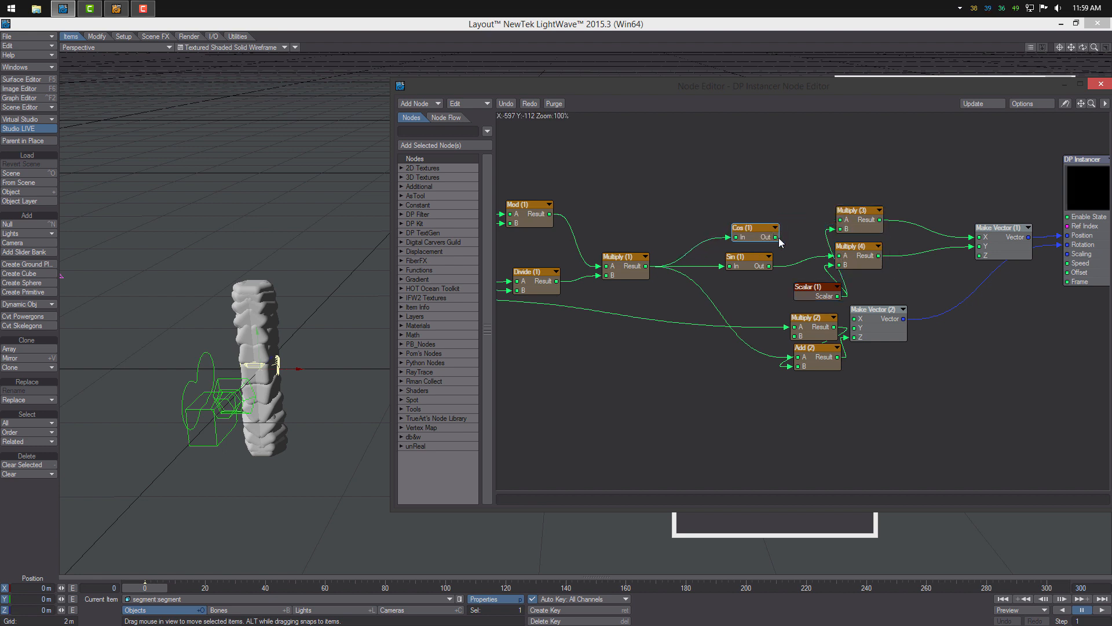
left_click_drag(875, 254, 897, 247)
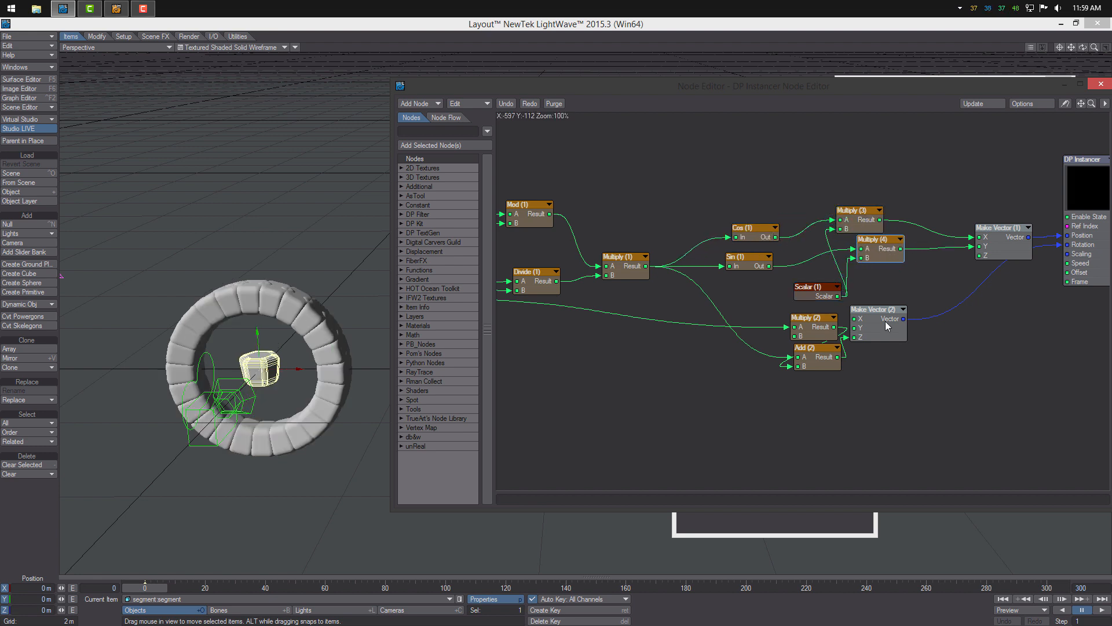
Move the Scalar node in front of the two radius Multiply nodes and group the rotation nodes below the first Make Vector.
left_click_drag(907, 381, 812, 353, "alt")
left_click_drag(812, 354, 719, 295)
left_click_drag(720, 295, 847, 264)
left_click_drag(598, 263, 792, 333, "alt")
left_click(804, 320)
left_click_drag(810, 291, 797, 280, "shift")
left_click_drag(870, 349, 753, 326, "alt")
Set the Scalar node's value to 3 to widen the ring, and view the instances from above.
double_click(753, 326)
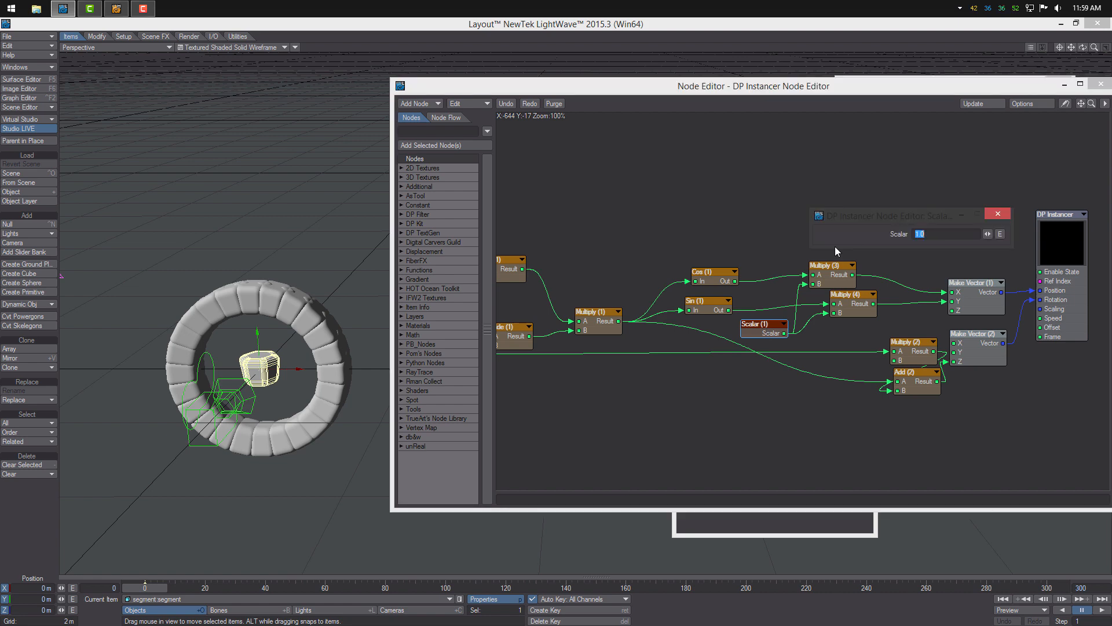
left_click_drag(988, 234, 1101, 234)
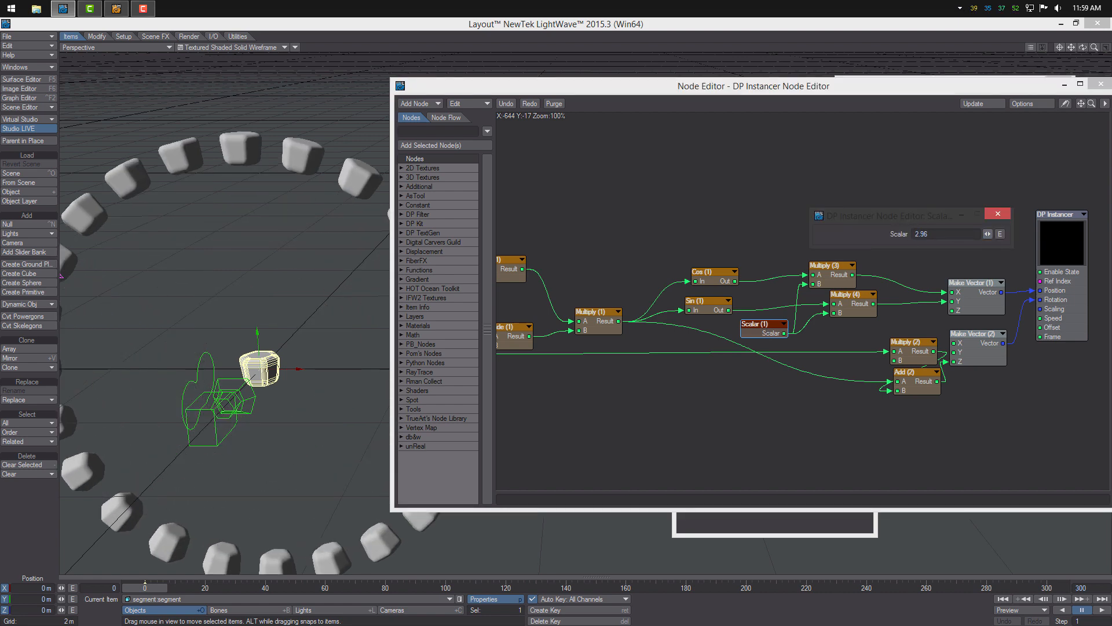
left_click_drag(231, 260, 284, 307, "alt")
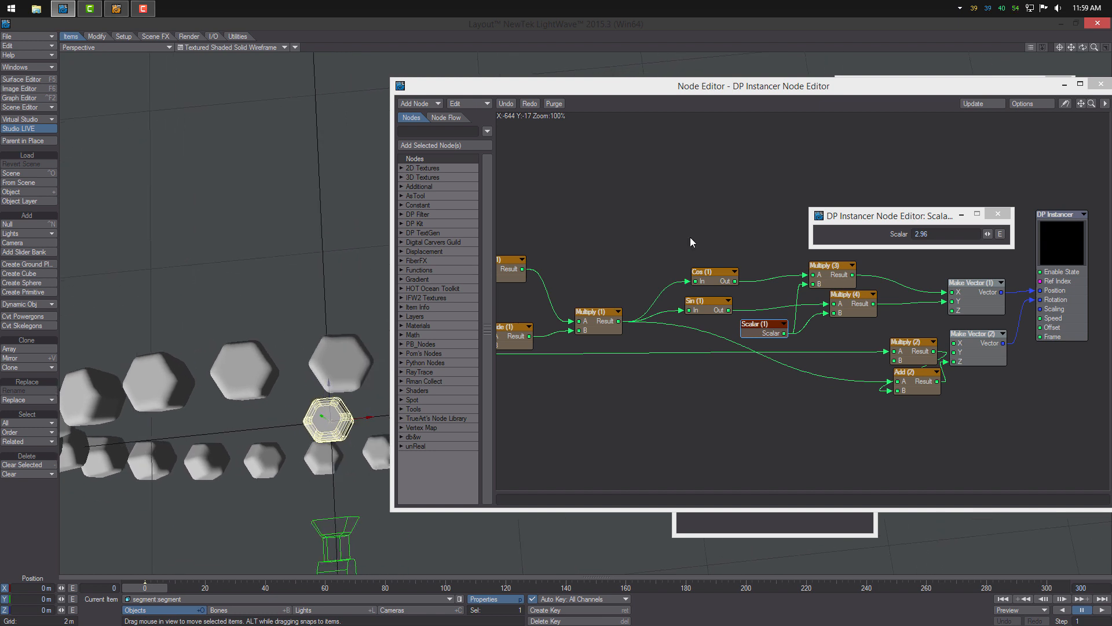
left_click(998, 213)
type("3")
key("Return")
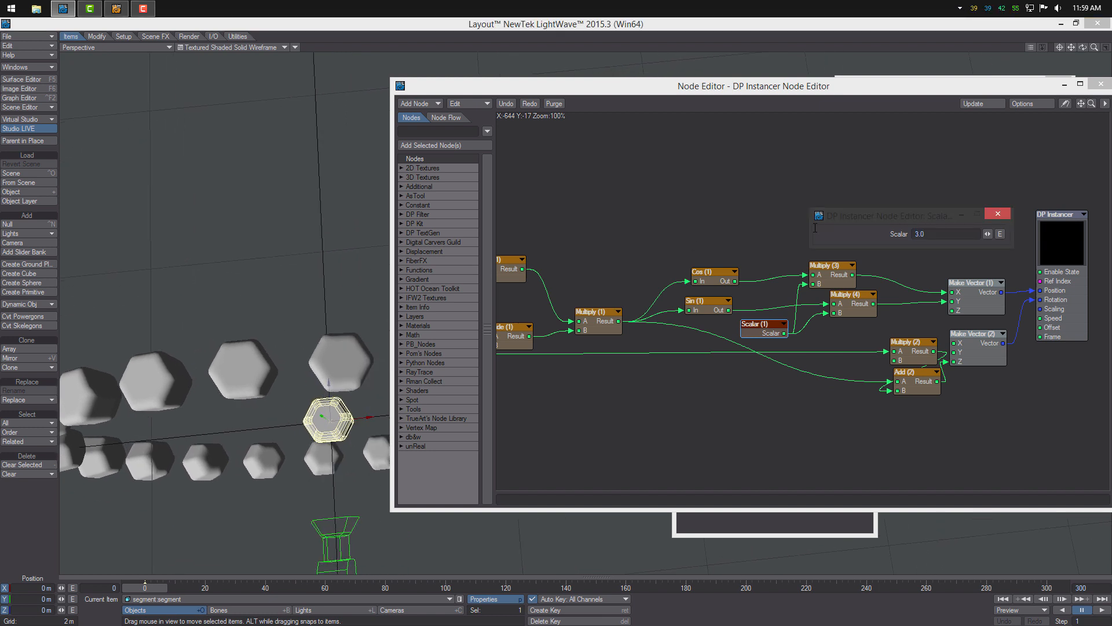
left_click_drag(330, 278, 292, 275, "alt")
left_click_drag(997, 191, 940, 206)
left_click(998, 214)
Align Sin under Cos and Multiply (4) under Multiply (3), with the Scalar node tucked just below Sin.
left_click_drag(792, 300, 897, 252, "alt")
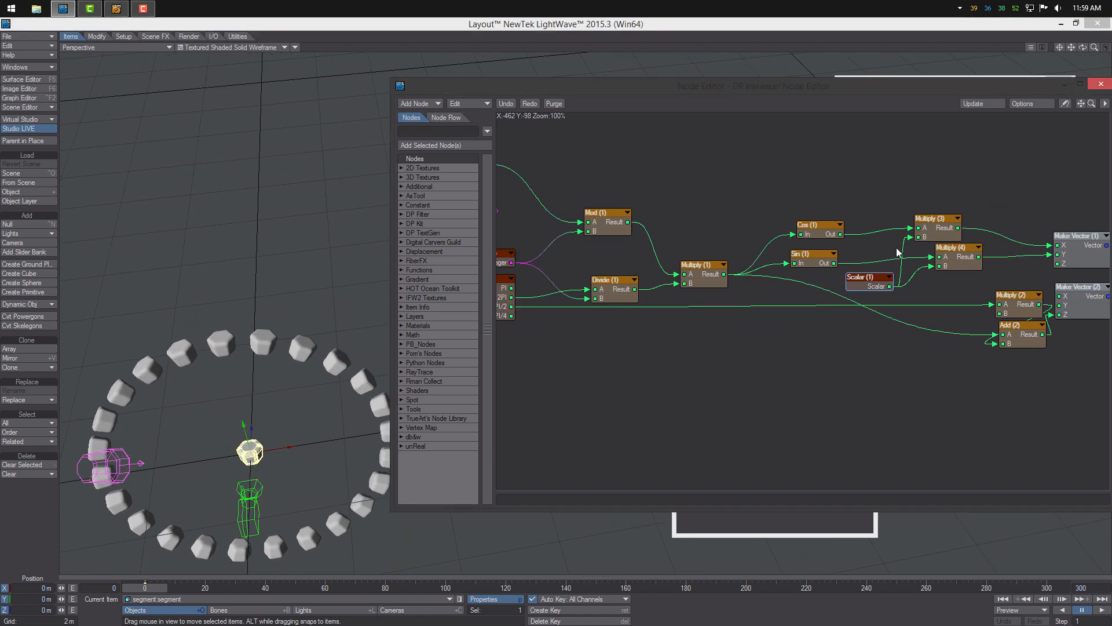
left_click_drag(873, 289, 863, 292)
left_click_drag(916, 276, 893, 255, "alt")
left_click_drag(892, 255, 1016, 241, "alt")
left_click(795, 254)
left_click_drag(795, 253, 801, 252)
left_click_drag(901, 238, 842, 212)
left_click_drag(889, 245, 897, 236)
left_click_drag(942, 234, 1032, 229, "alt")
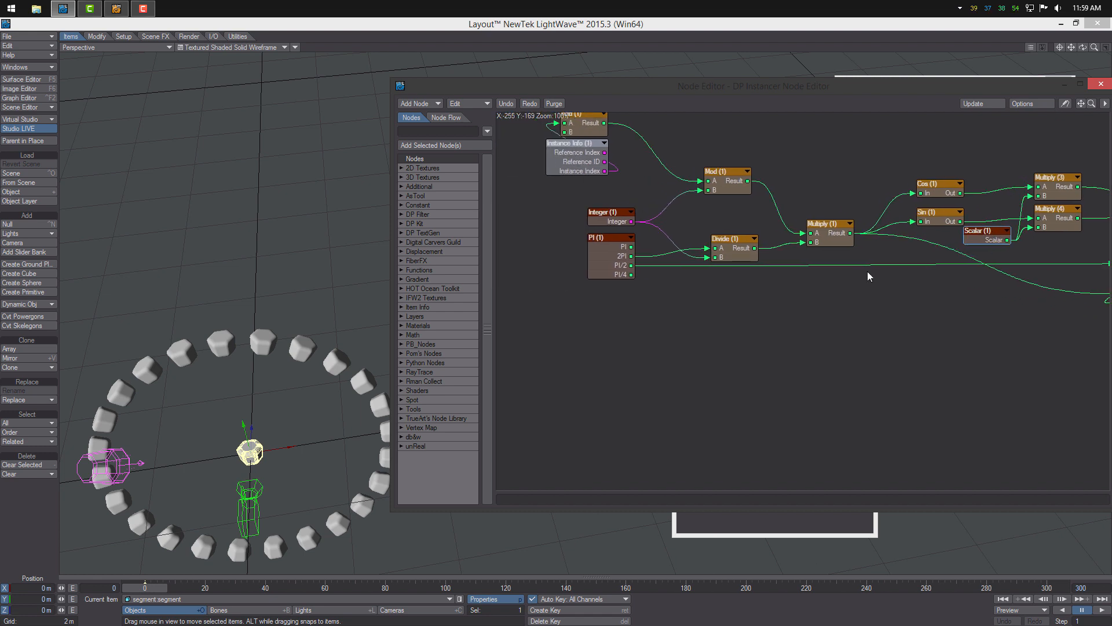
Try duplicating the node chain from Instance Info and Add through the first Multiply below the original.
left_click_drag(798, 283, 922, 350, "alt")
left_click_drag(969, 347, 712, 182)
left_click_drag(705, 186, 662, 165)
left_click_drag(720, 206, 626, 107, "alt")
left_click_drag(702, 284, 704, 292, "alt")
right_click(705, 292)
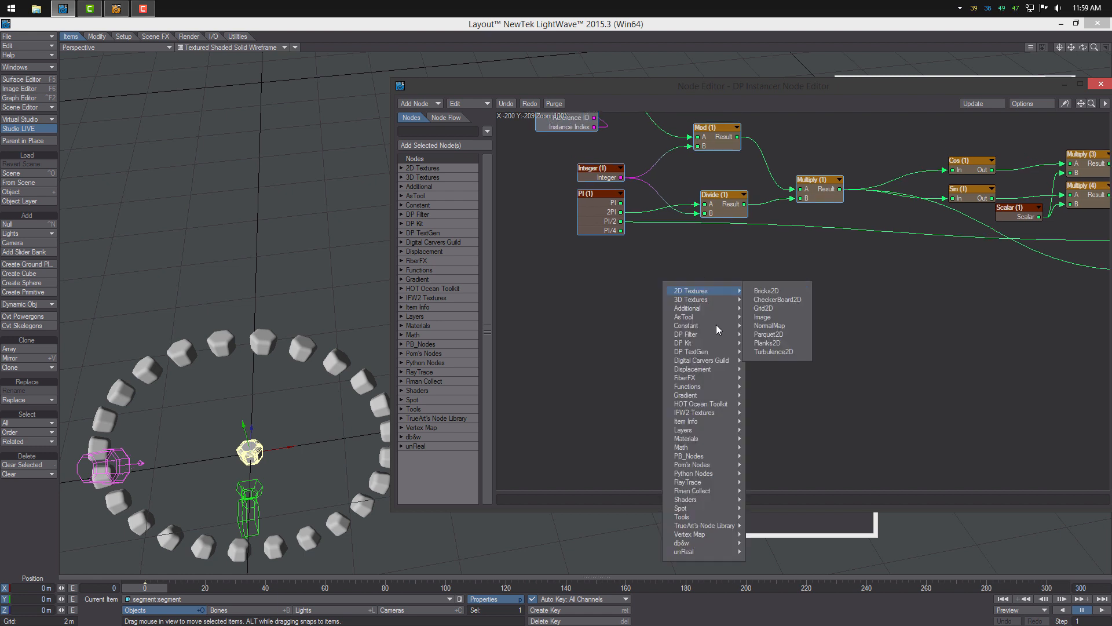
left_click(844, 296)
key("ctrl+v")
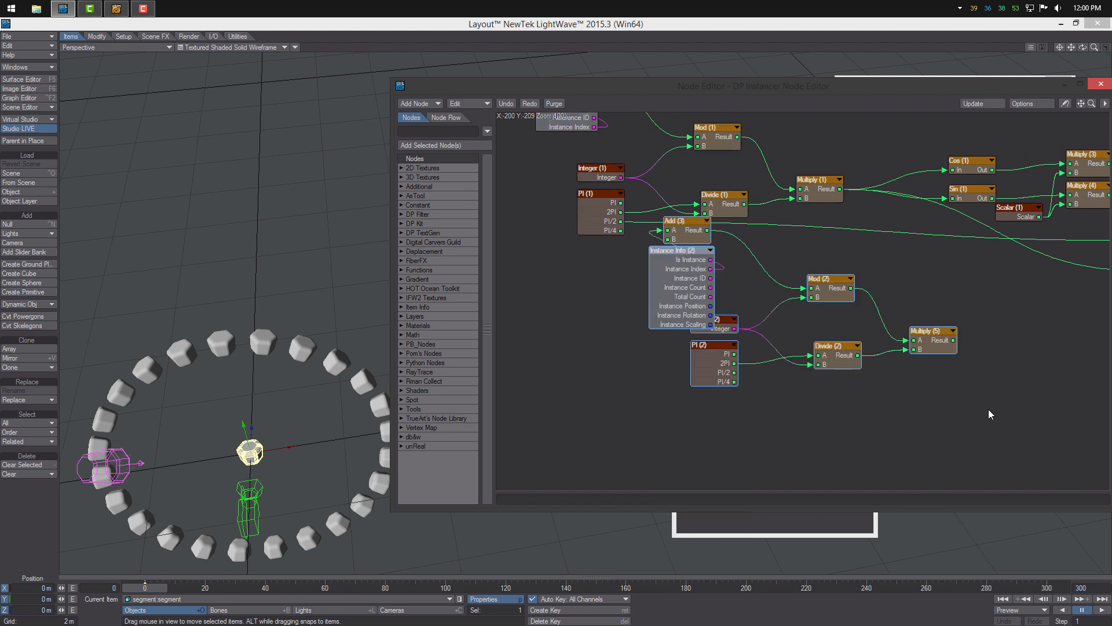
left_click_drag(989, 414, 967, 391)
key("ctrl+z")
Duplicate the Divide node below the original, connecting the first Add's Result to its A input and Integer to its B input.
left_click_drag(744, 243, 750, 364, "alt")
key("ctrl+c")
key("ctrl+v")
left_click_drag(631, 148, 766, 354)
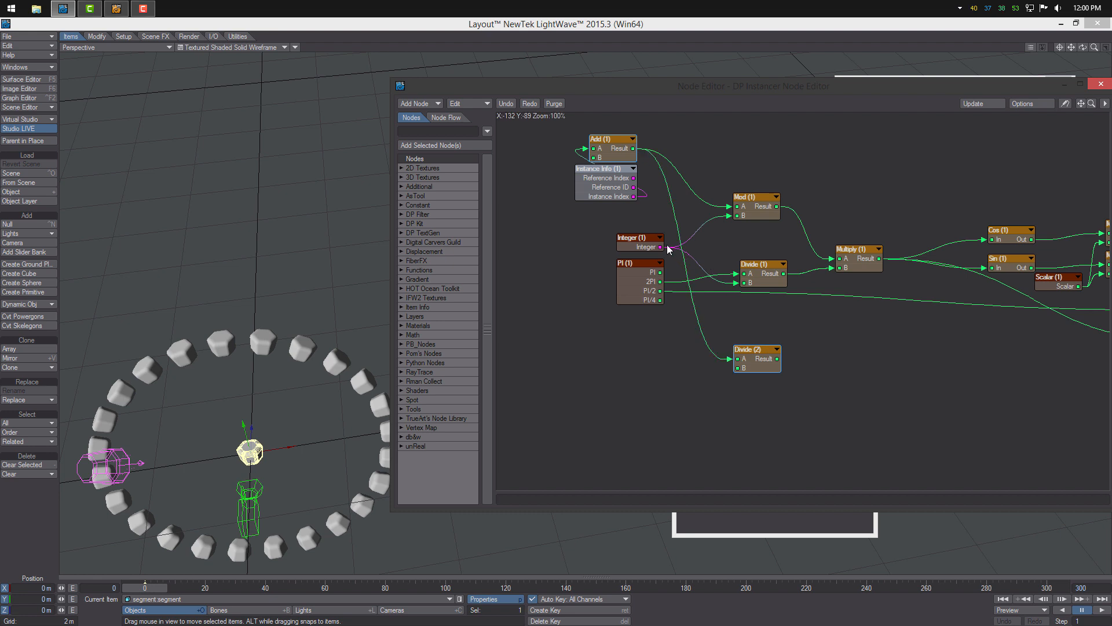
left_click_drag(661, 246, 695, 297)
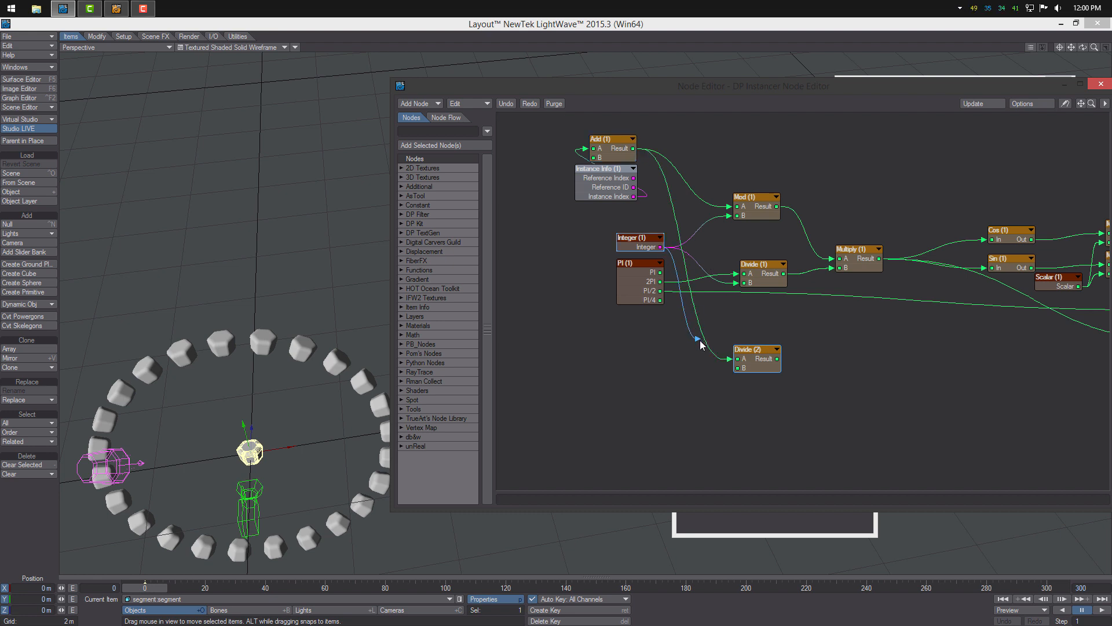
mouse_move(754, 356)
left_mouse_down()
mouse_move(778, 350)
mouse_move(752, 341)
mouse_move(760, 355)
mouse_move(813, 354)
mouse_move(762, 343)
left_mouse_up()
Add a scalar Floor node after the second Divide, connect the Divide Result to its In and shift both nodes left.
middle_click_drag(736, 383, 685, 349)
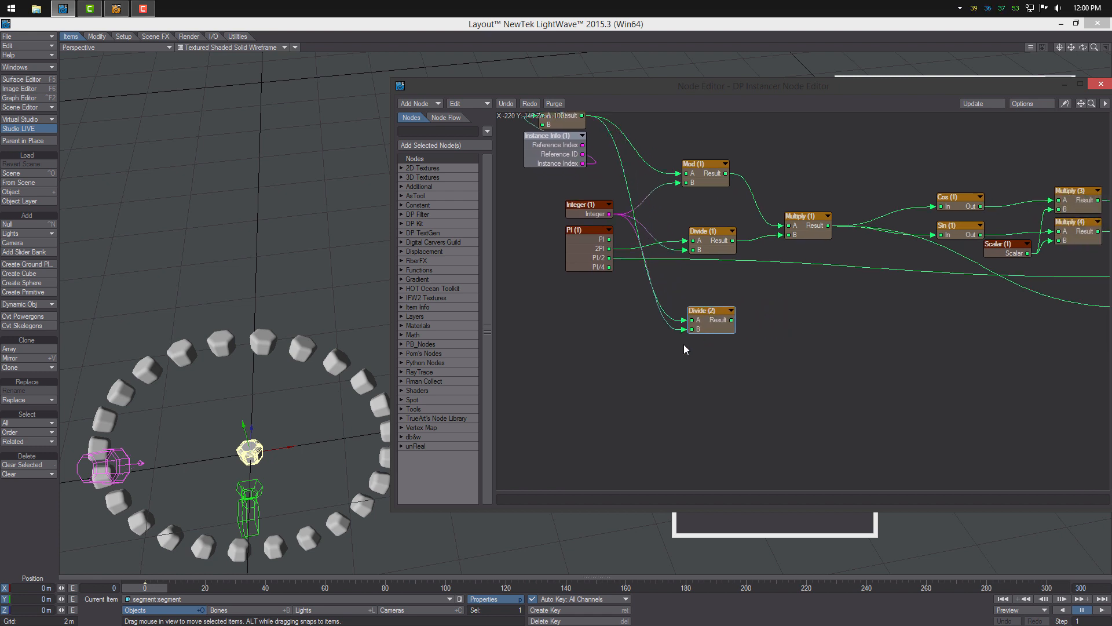
right_click(684, 350)
mouse_move(699, 503)
mouse_move(745, 502)
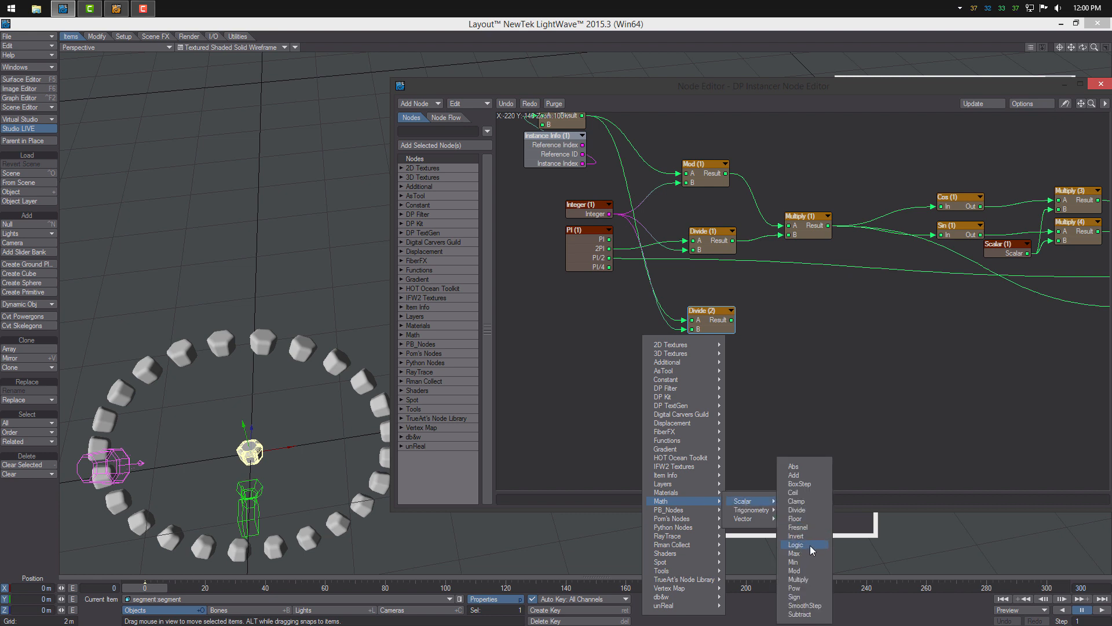
left_click(798, 519)
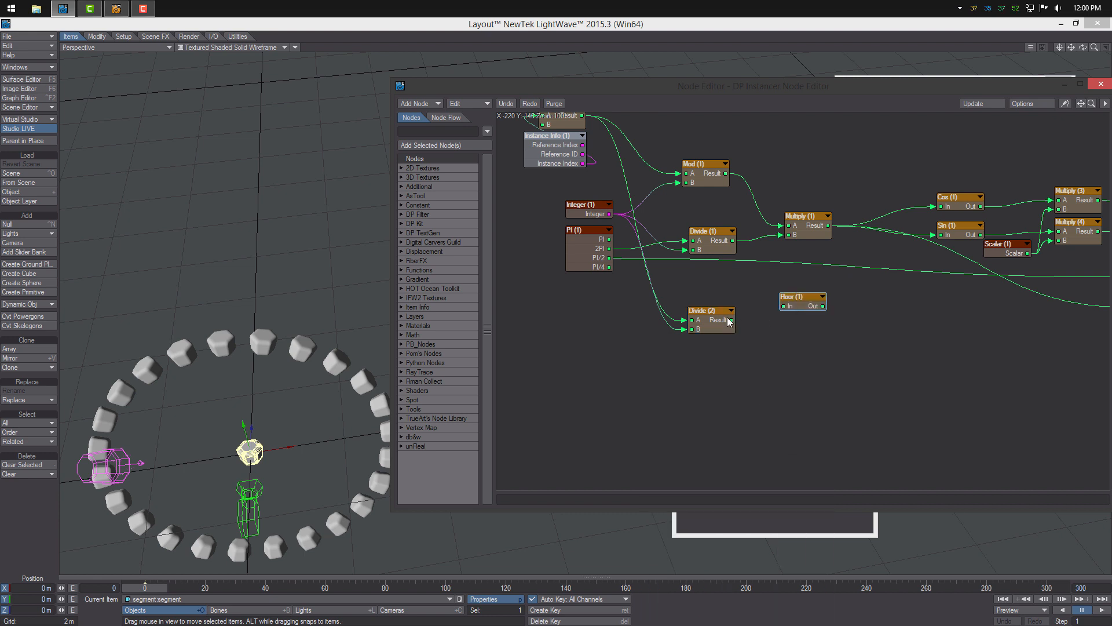
left_click_drag(804, 309, 798, 329)
middle_click_drag(782, 331, 724, 342)
left_click_drag(744, 358, 691, 301)
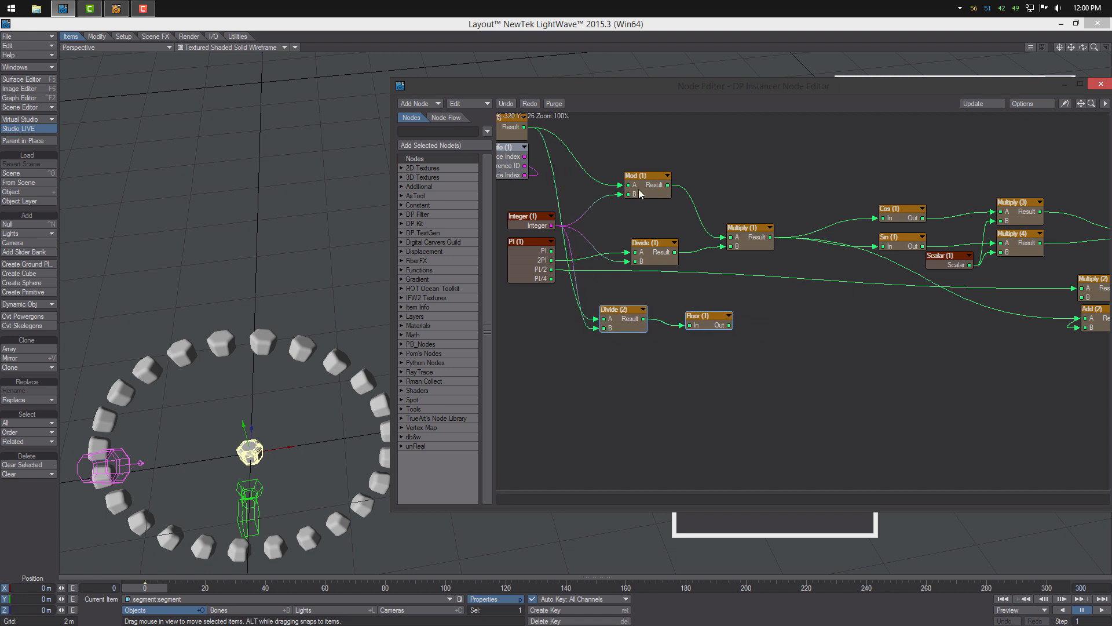
Duplicate the Mod node, connect the Floor Out to its A input and place it below Floor.
key("ctrl+v")
left_click_drag(798, 306, 694, 322)
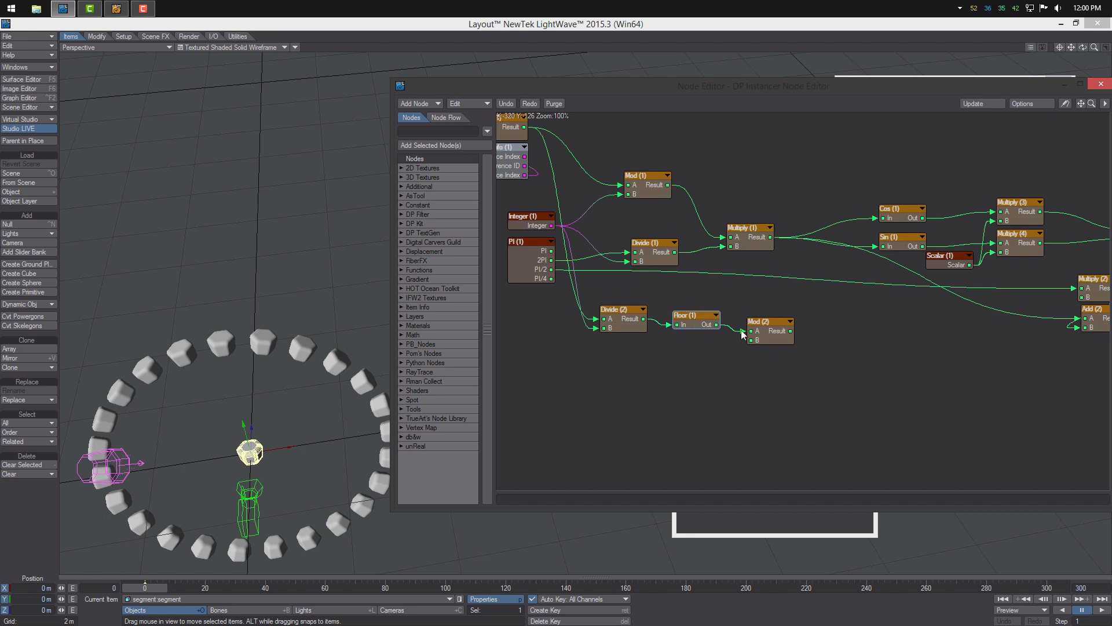
left_click_drag(762, 336, 784, 333)
left_click_drag(734, 373, 734, 359, "alt")
left_click_drag(763, 324, 685, 361)
Add a scalar Multiply node after Floor, connecting Floor's Out to its A input and its Result to the first Make Vector's Z.
right_click(747, 304)
mouse_move(761, 466)
mouse_move(844, 466)
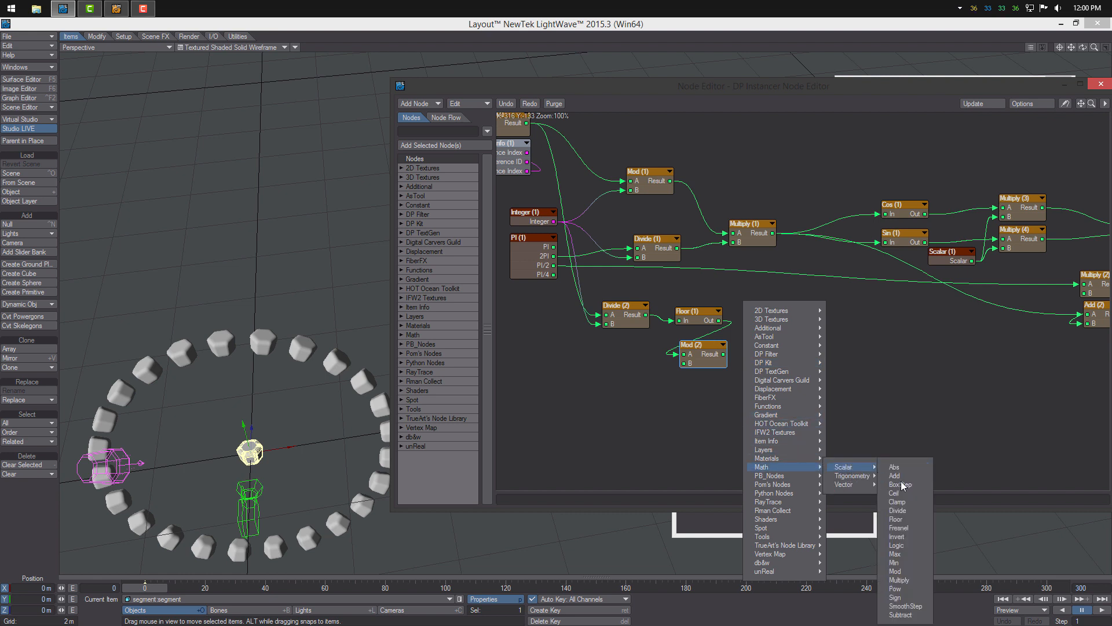
left_click(899, 580)
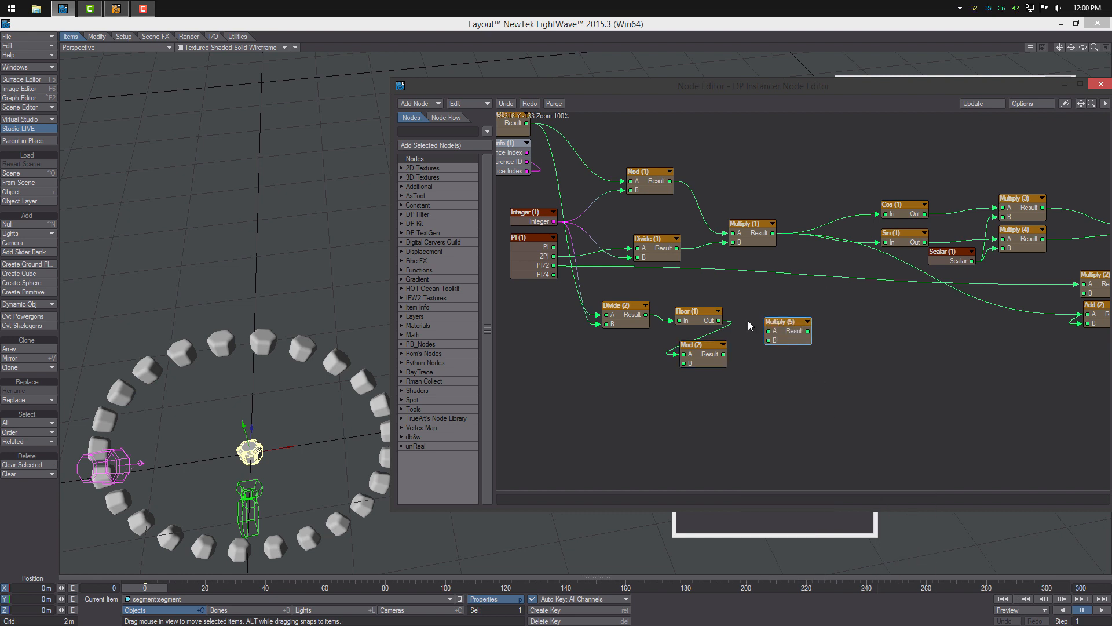
left_click_drag(789, 334, 742, 337, "alt")
left_click_drag(733, 332, 1051, 252)
Set the B value of the Multiply node after Floor to 0.25.
double_click(686, 351)
left_click_drag(308, 337, 312, 392, "alt")
left_click_drag(1082, 47, 1061, 36)
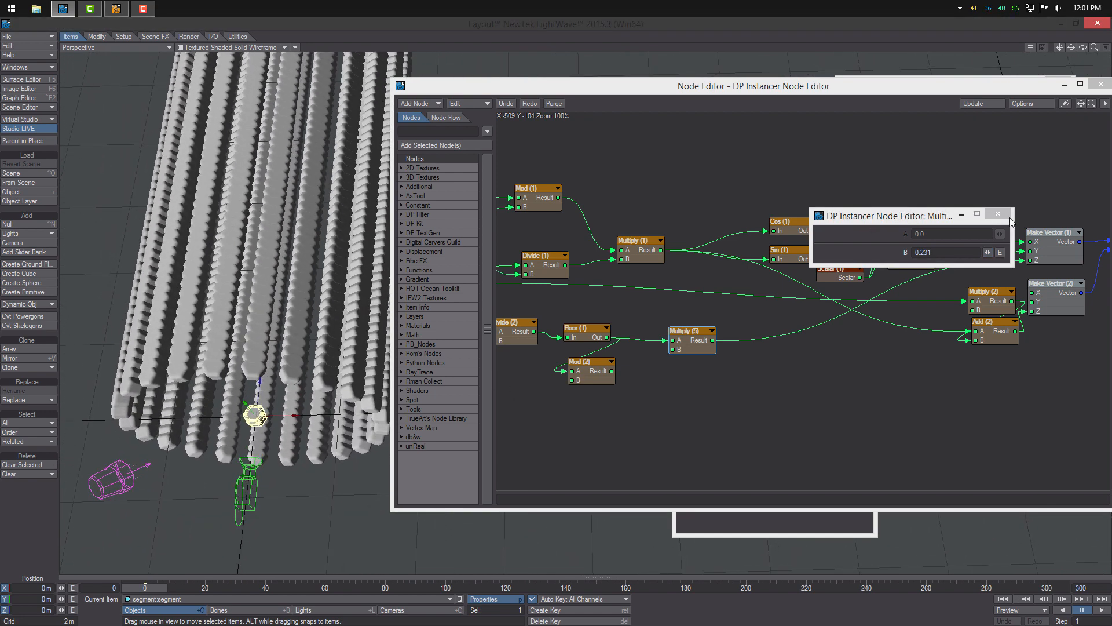
left_click_drag(988, 252, 993, 252)
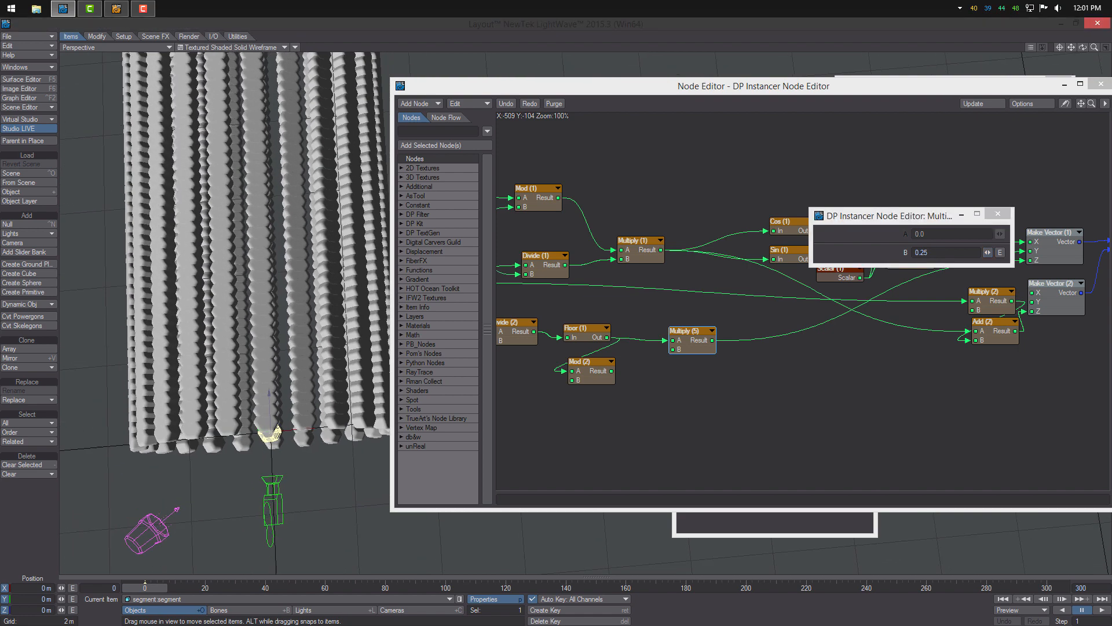
left_click(1000, 214)
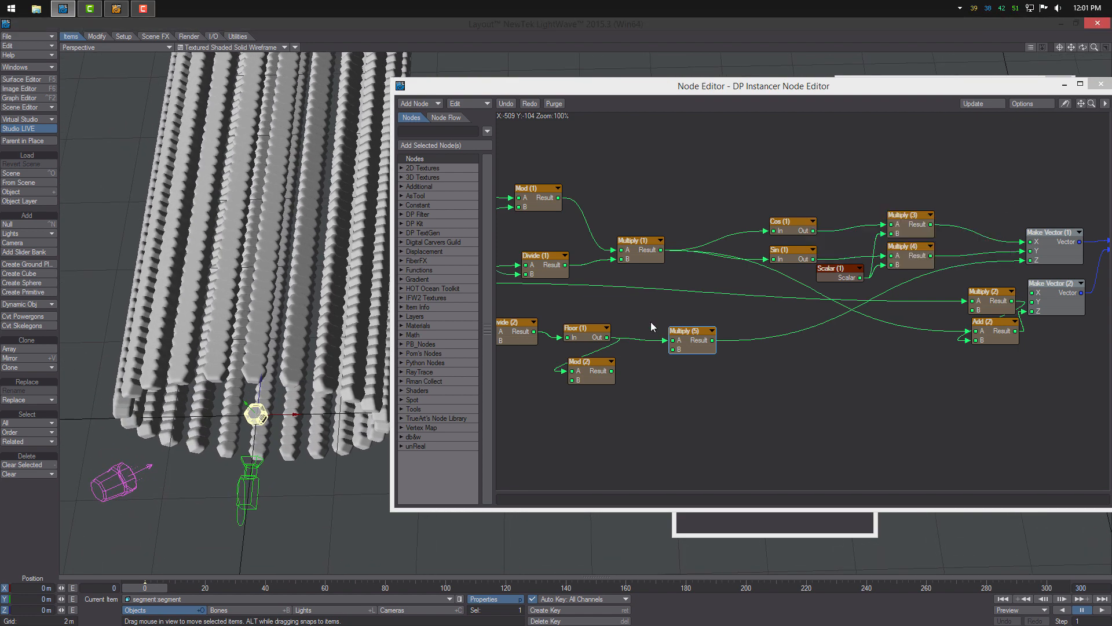
Shift the lower Divide, Floor, Mod and Multiply chain down and add a scalar Logic node below it.
left_click_drag(650, 324, 836, 288, "alt")
left_click_drag(894, 357, 691, 276)
left_click_drag(711, 304, 719, 328)
left_click_drag(779, 285, 609, 274, "alt")
right_click(789, 346)
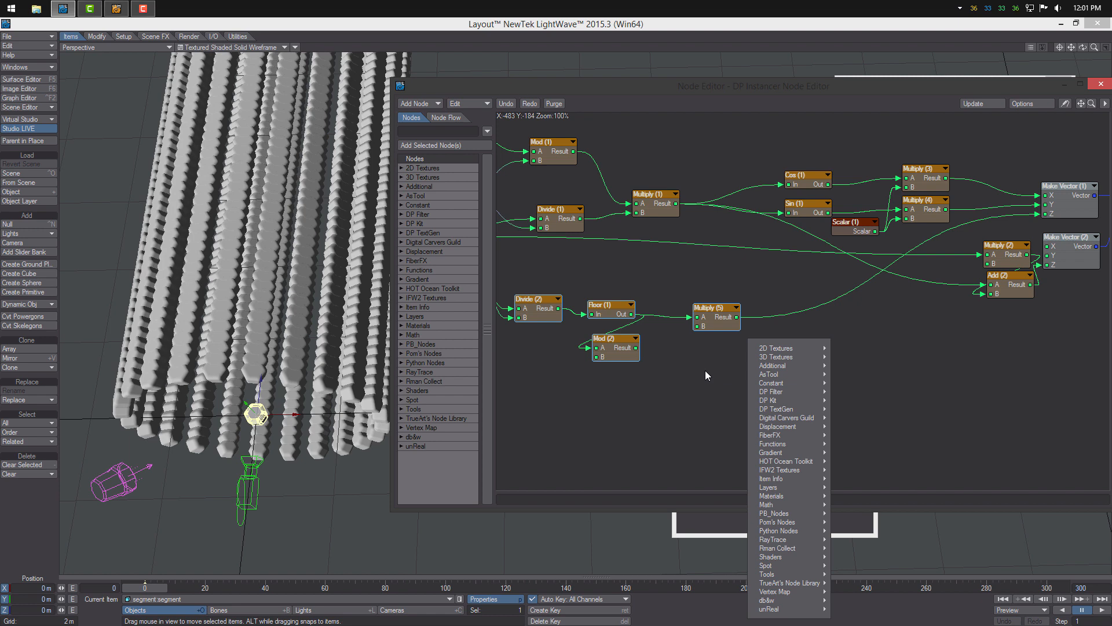
right_click(763, 369)
mouse_move(753, 509)
mouse_move(829, 509)
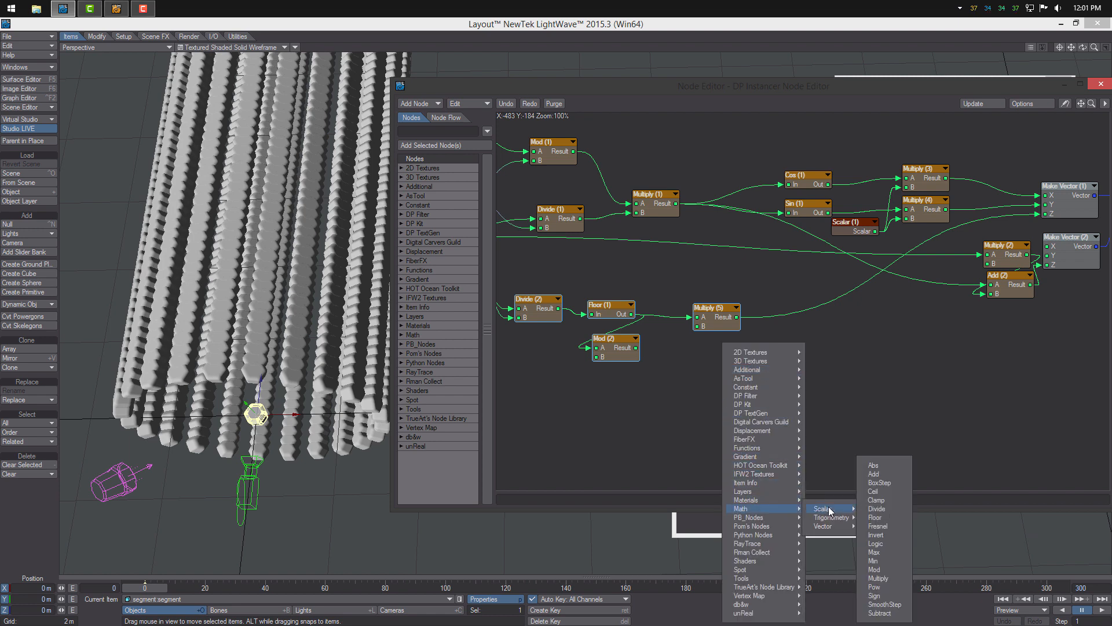
left_click(875, 543)
left_click_drag(794, 304, 735, 414)
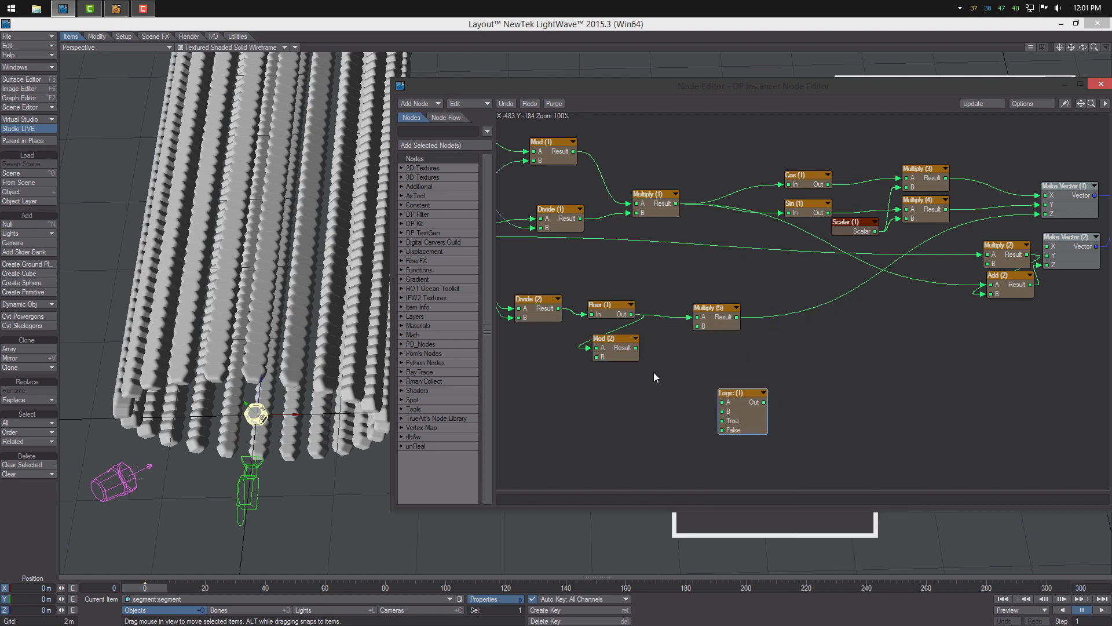
Edit the second Mod node's B value and connect its Result to the Logic node's A input.
left_click_drag(620, 352, 622, 356)
double_click(622, 356)
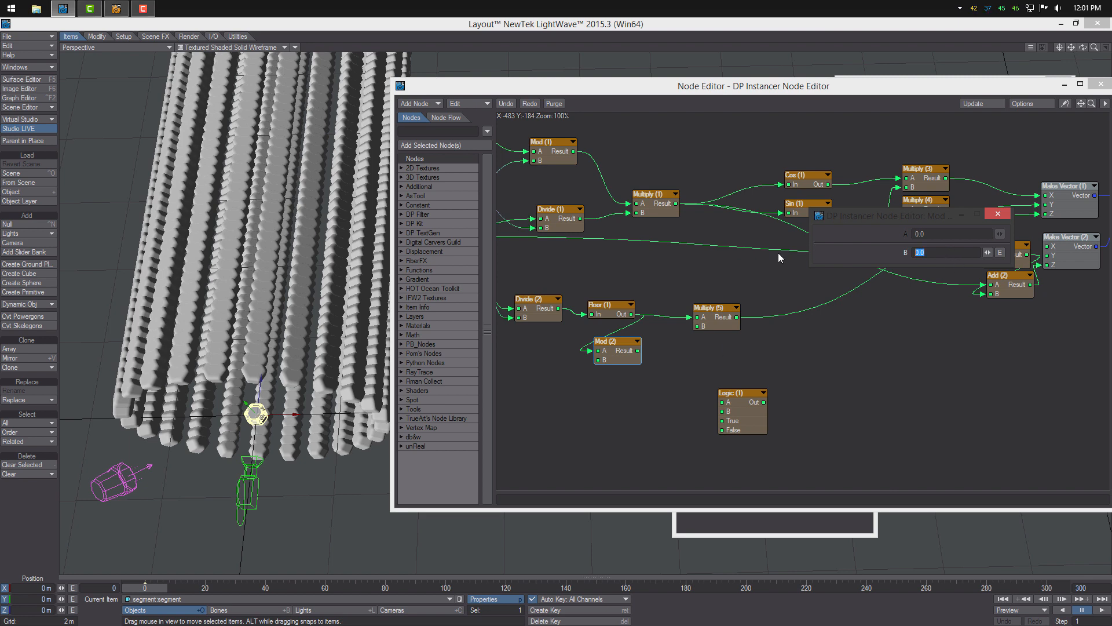
left_click(998, 213)
left_click_drag(723, 320, 712, 302)
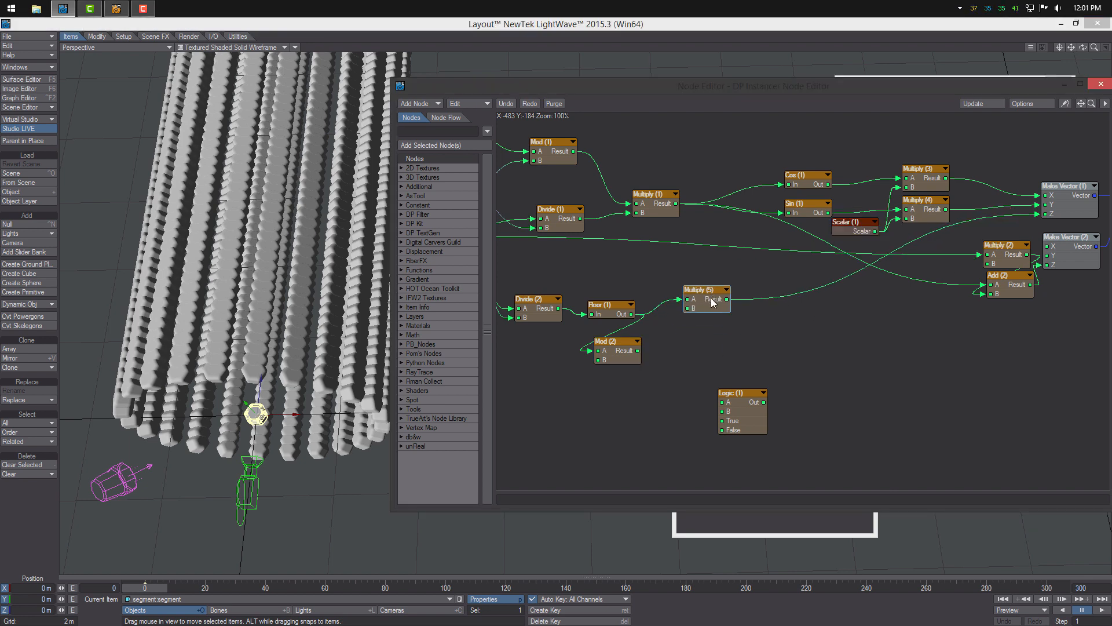
left_click_drag(632, 352, 761, 393)
Configure the Logic node with the A Equal To B operation and B at 1.0.
double_click(761, 392)
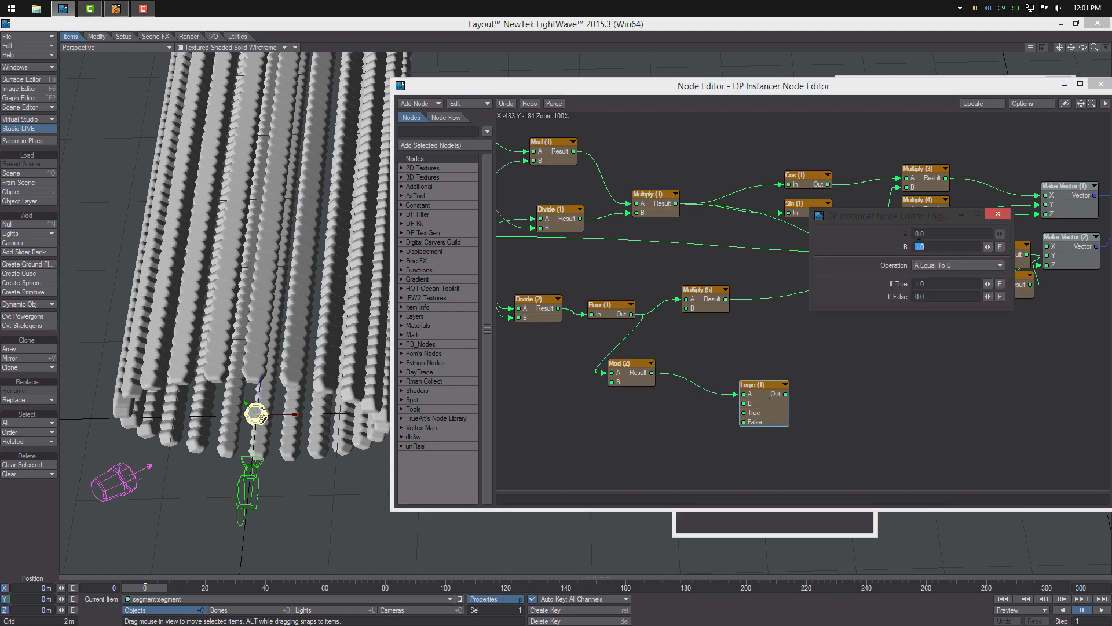
left_click(996, 214)
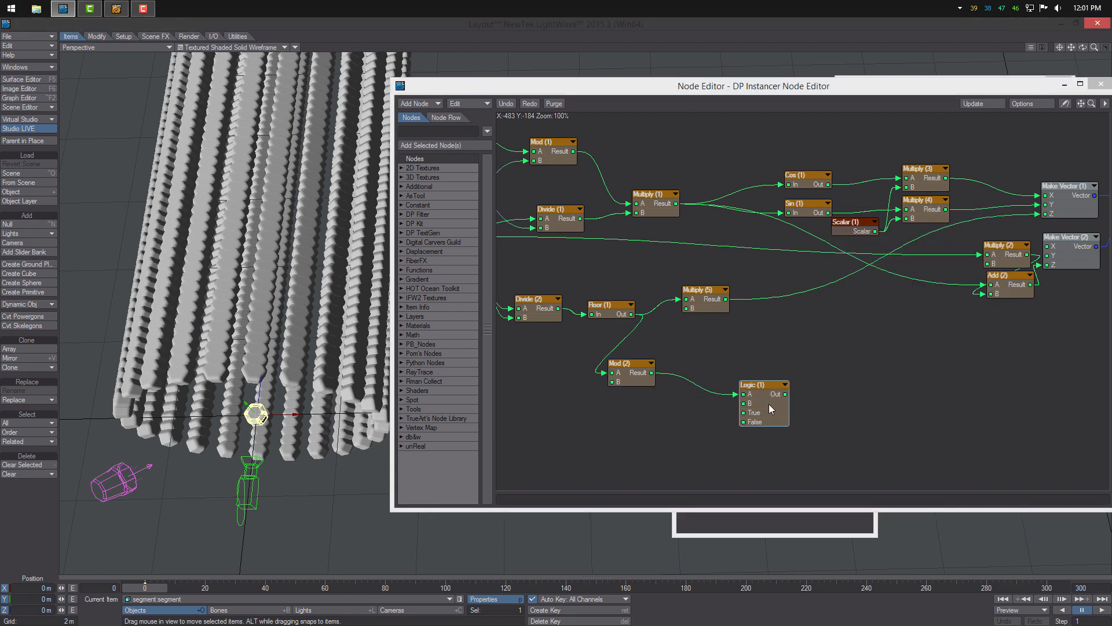
double_click(771, 405)
left_click(994, 215)
Add a third scalar Divide node, place it below the first Multiply, and move that Multiply up slightly.
middle_click_drag(647, 244, 732, 255)
right_click(719, 255)
mouse_move(747, 404)
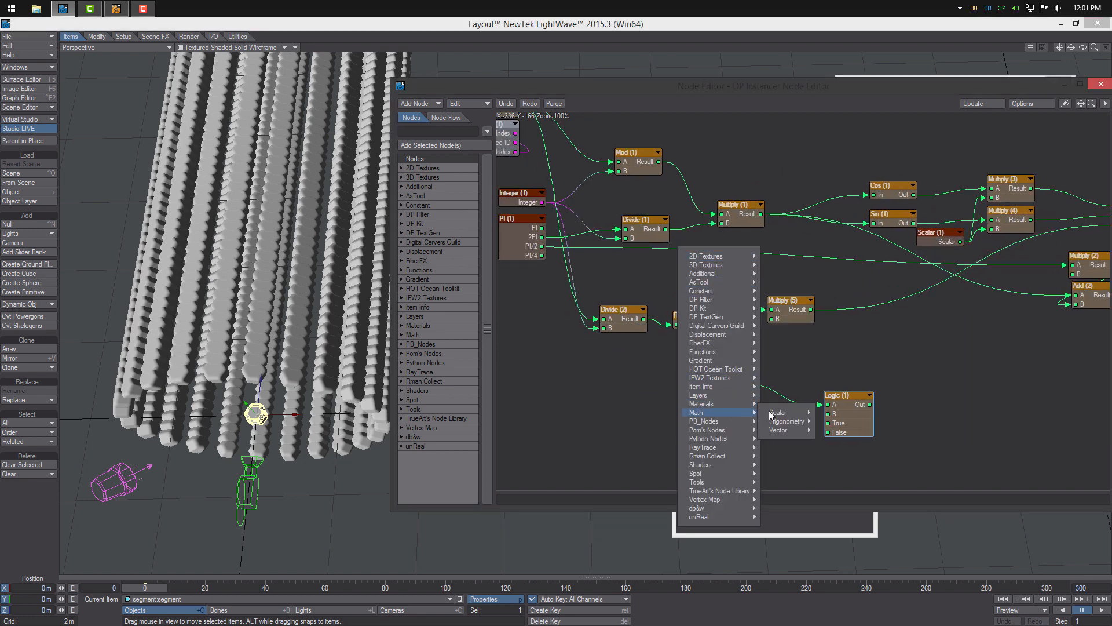
mouse_move(788, 415)
left_click(839, 451)
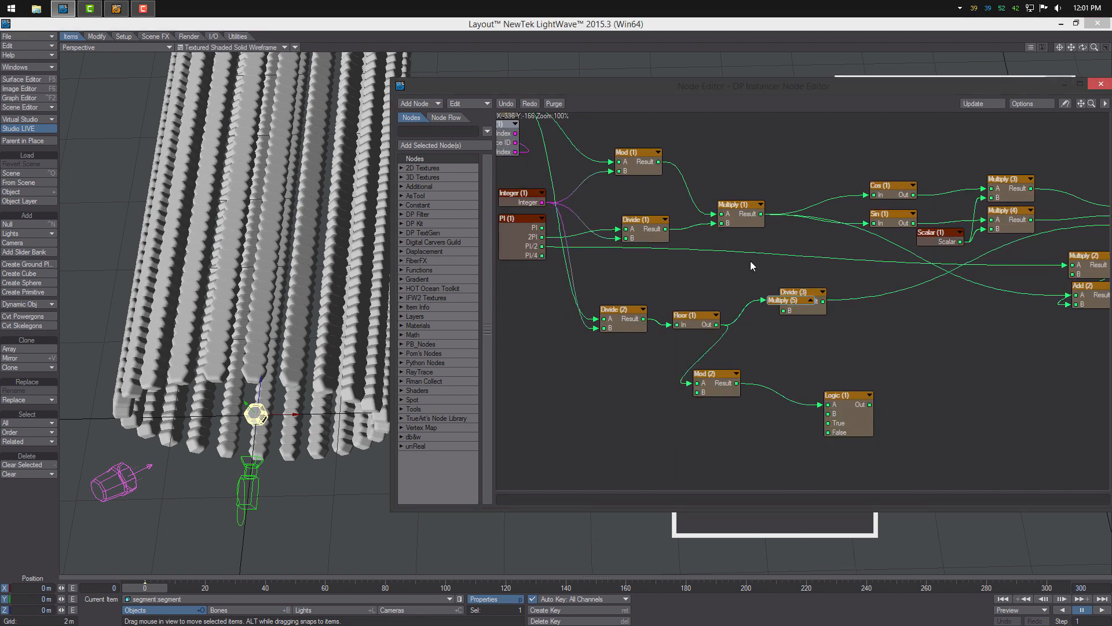
left_click(812, 299)
left_click(822, 292)
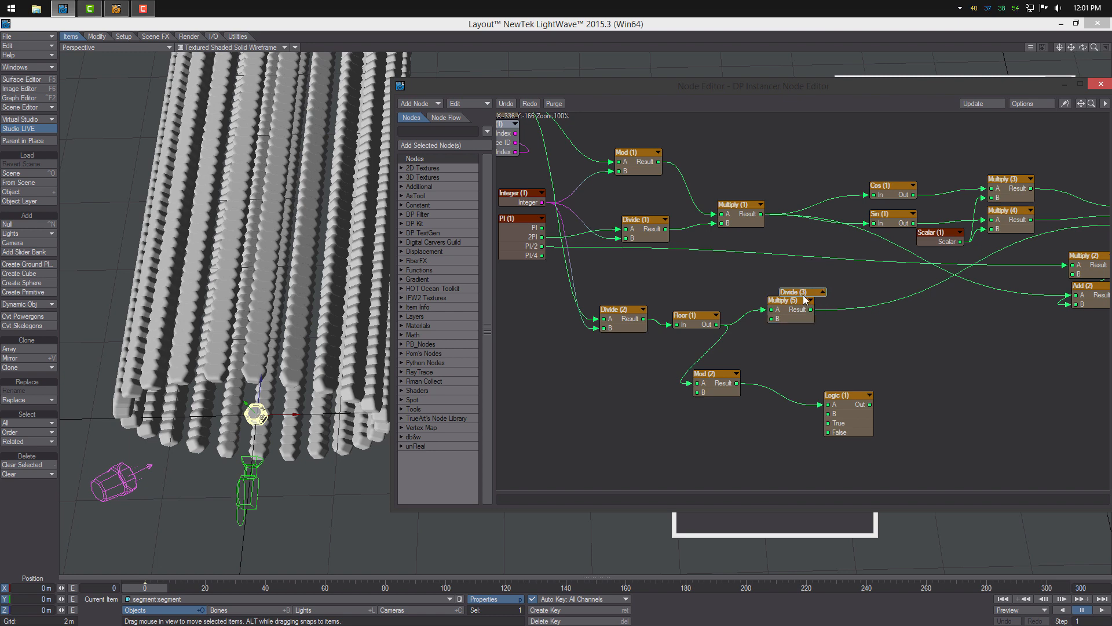
left_click_drag(783, 293, 700, 267)
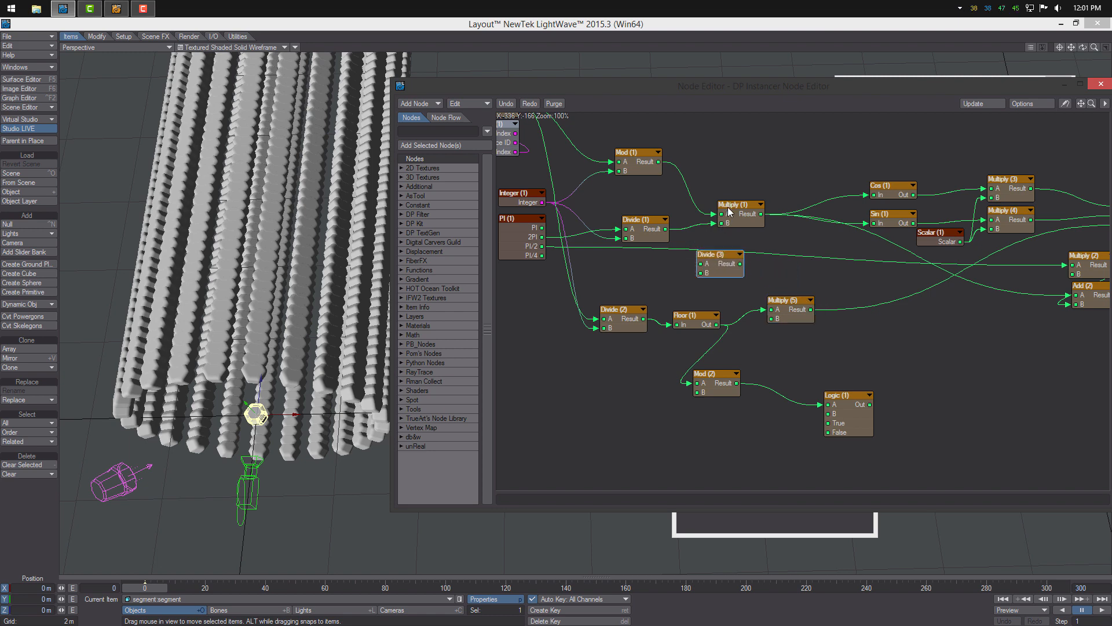
left_click_drag(728, 208, 729, 187)
left_click_drag(720, 261, 718, 247)
Edit the third Divide node's B value and connect the first Divide's Result to its A input.
double_click(718, 247)
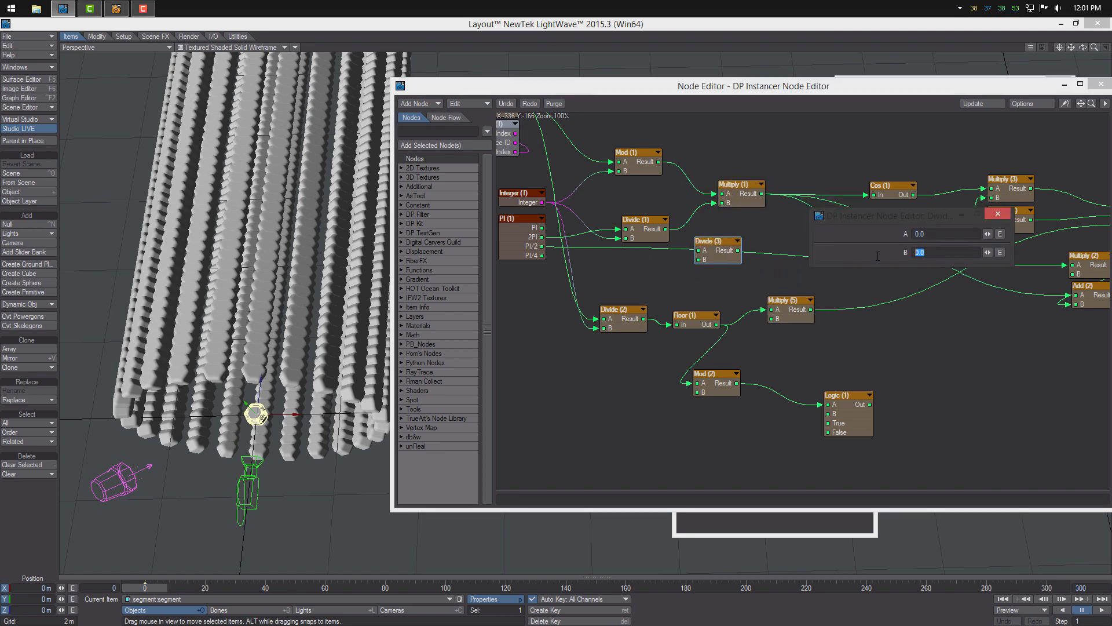
left_click(998, 214)
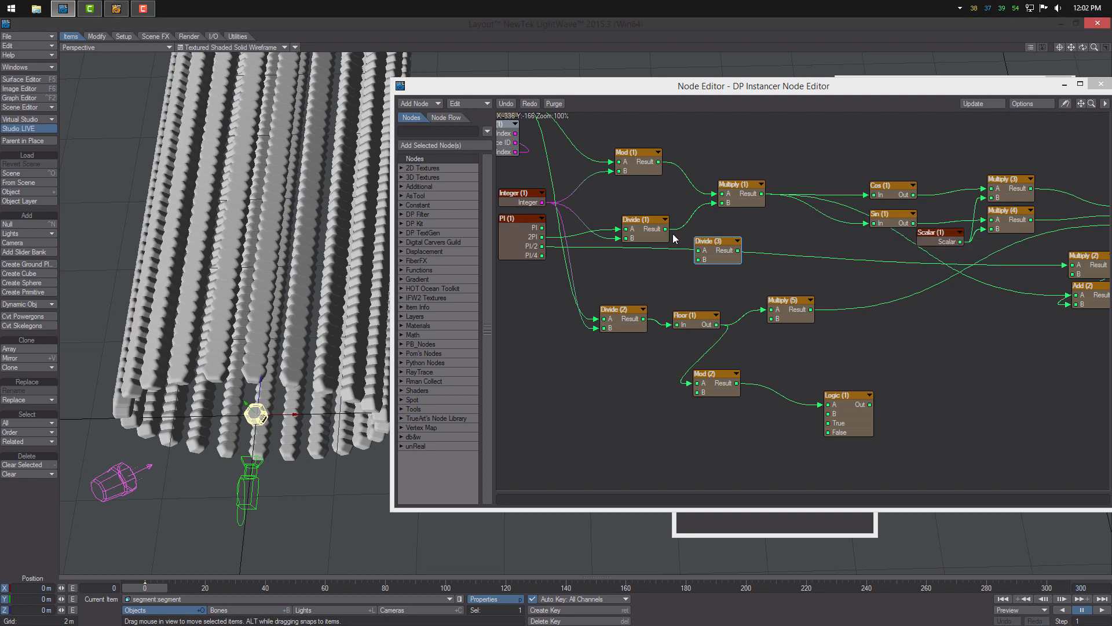
left_click_drag(665, 228, 700, 249)
Place the Logic node beside the third Divide and connect the Divide's Result to the Logic node's True input.
middle_click_drag(754, 256, 685, 257)
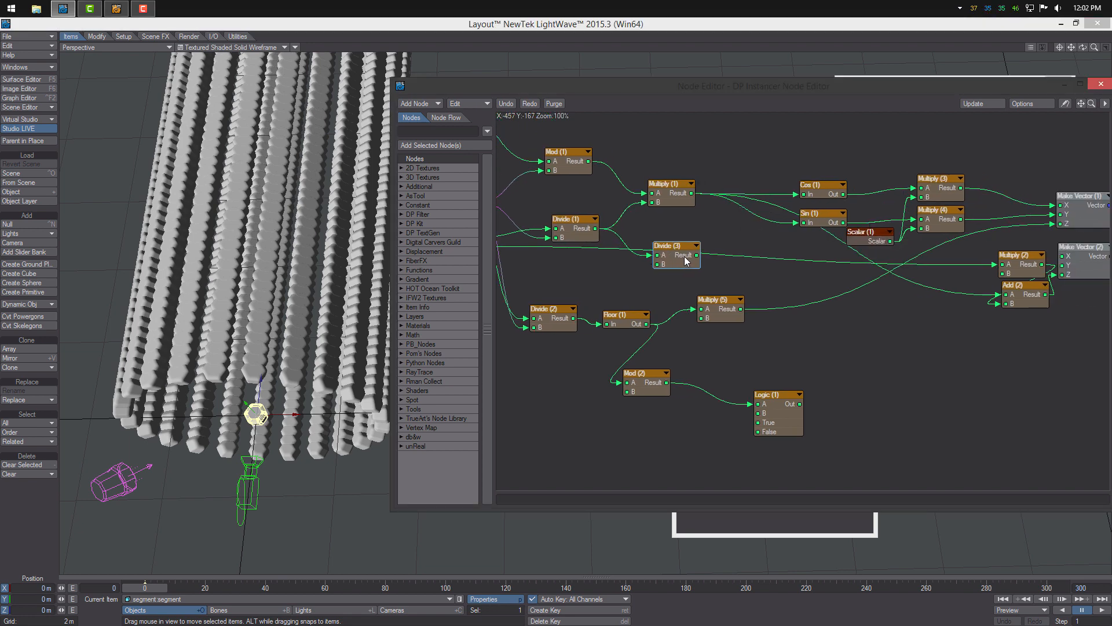
left_click_drag(715, 308, 730, 315)
left_click_drag(685, 258, 684, 268)
middle_click_drag(696, 271, 753, 260)
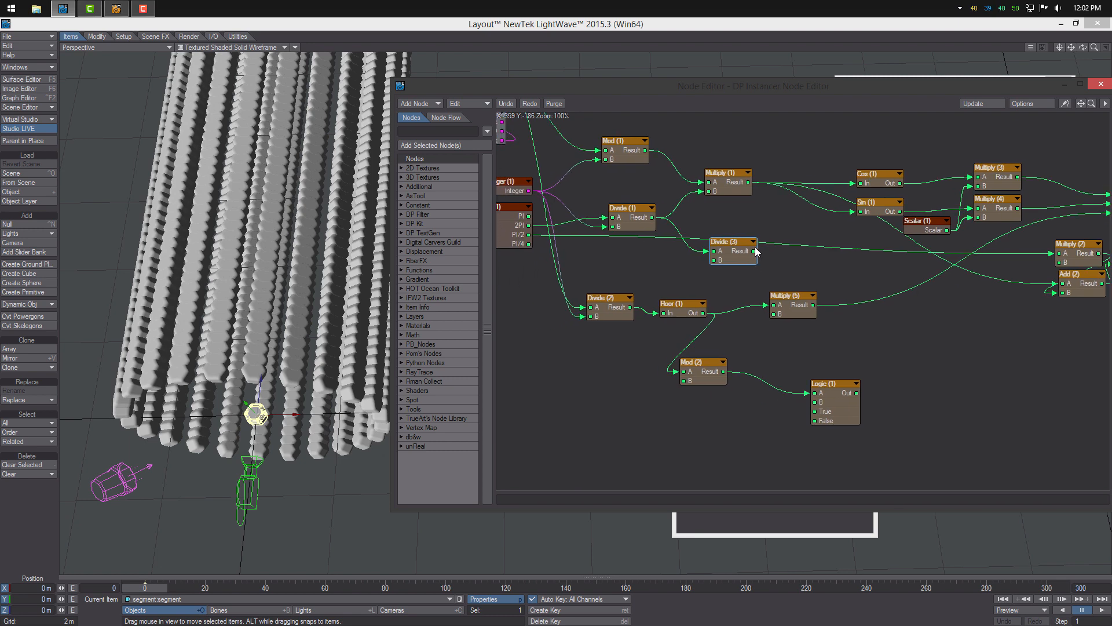
left_click_drag(754, 251, 805, 329)
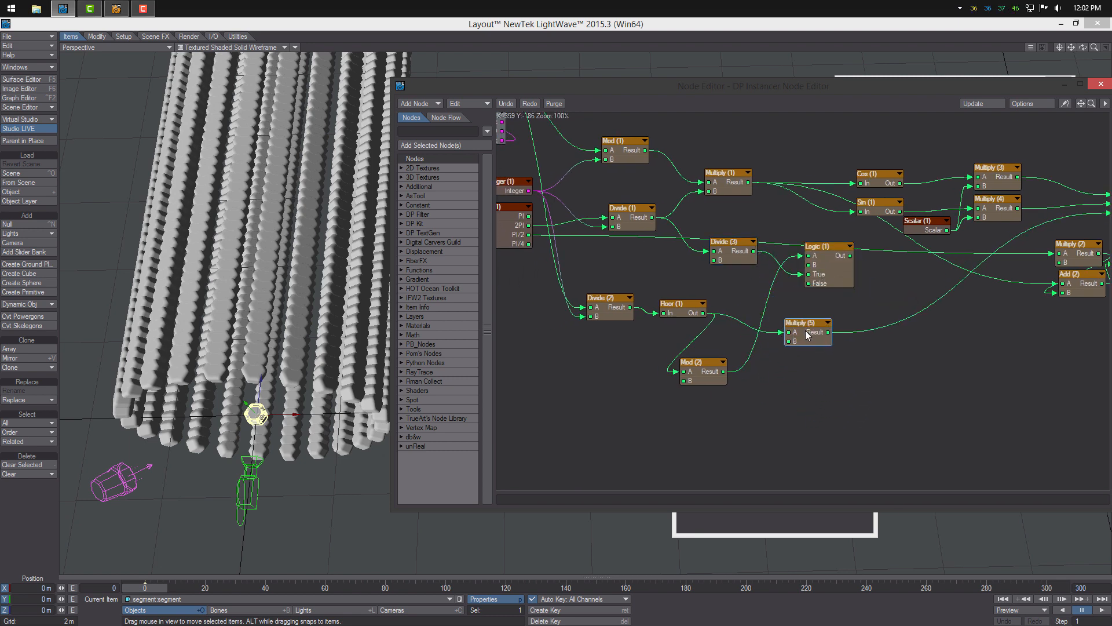
Rearrange the lower chain so the second Mod sits below the third Divide, with Floor feeding it and Multiply from below.
left_click_drag(727, 381, 787, 347)
left_click_drag(684, 309, 609, 322)
left_click_drag(675, 336, 658, 342)
left_click_drag(782, 354, 762, 364)
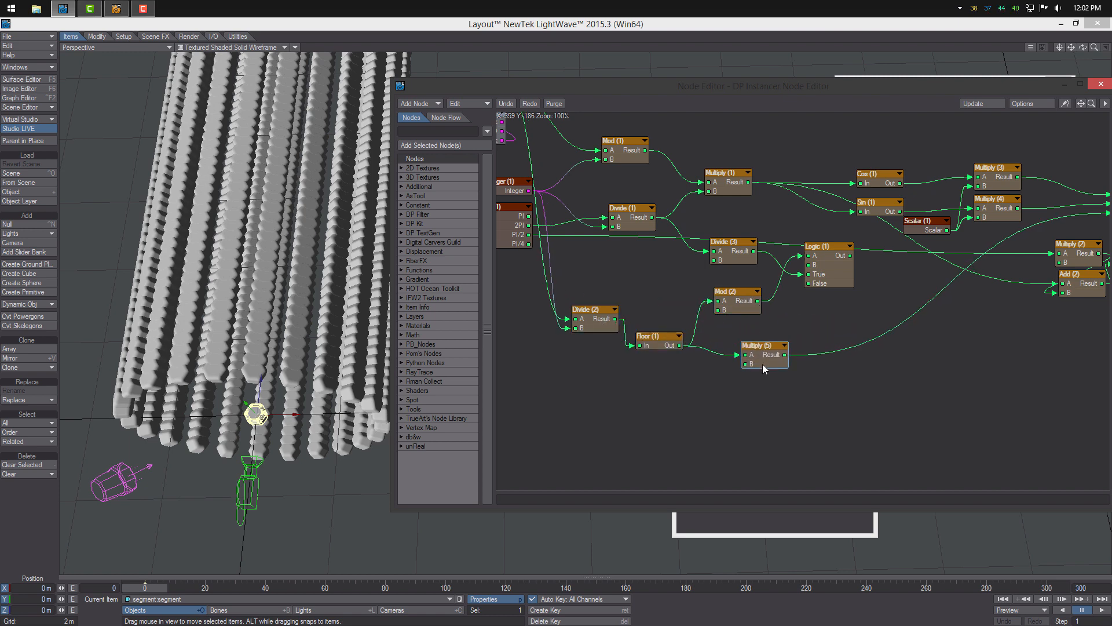
left_click_drag(742, 302, 741, 314)
middle_click_drag(741, 314, 743, 338)
left_click_drag(769, 345, 731, 273)
left_click_drag(731, 273, 720, 272)
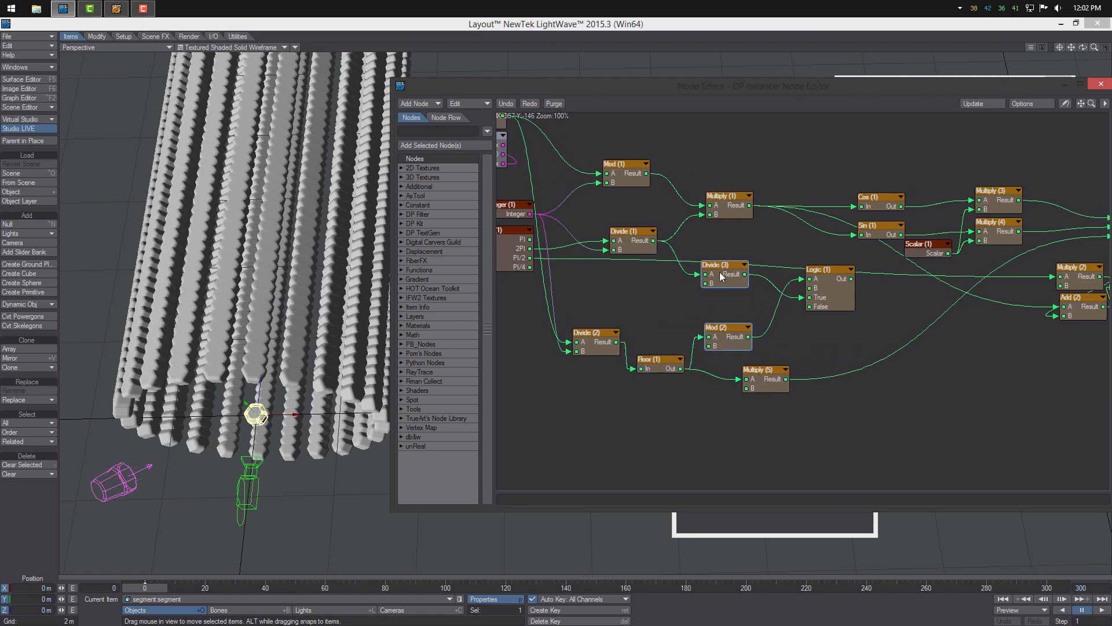
Spread the node network out, shifting the first Multiply and the nodes from Cos and Sin onward right to make room between them.
middle_click_drag(830, 308, 790, 335)
left_click_drag(786, 326, 764, 339)
middle_click_drag(788, 323, 832, 324)
left_click_drag(732, 240, 770, 237)
middle_click_drag(769, 237, 606, 231)
middle_click_drag(955, 354, 866, 366)
left_click_drag(1026, 396, 643, 218)
left_click_drag(652, 239, 774, 250)
middle_click_drag(731, 252, 927, 259)
left_click_drag(724, 251, 757, 250)
middle_click_drag(745, 253, 696, 247)
Add a scalar Add node before Cos and Sin and connect the first Multiply's Result to its A input.
right_click(751, 155)
mouse_move(753, 311)
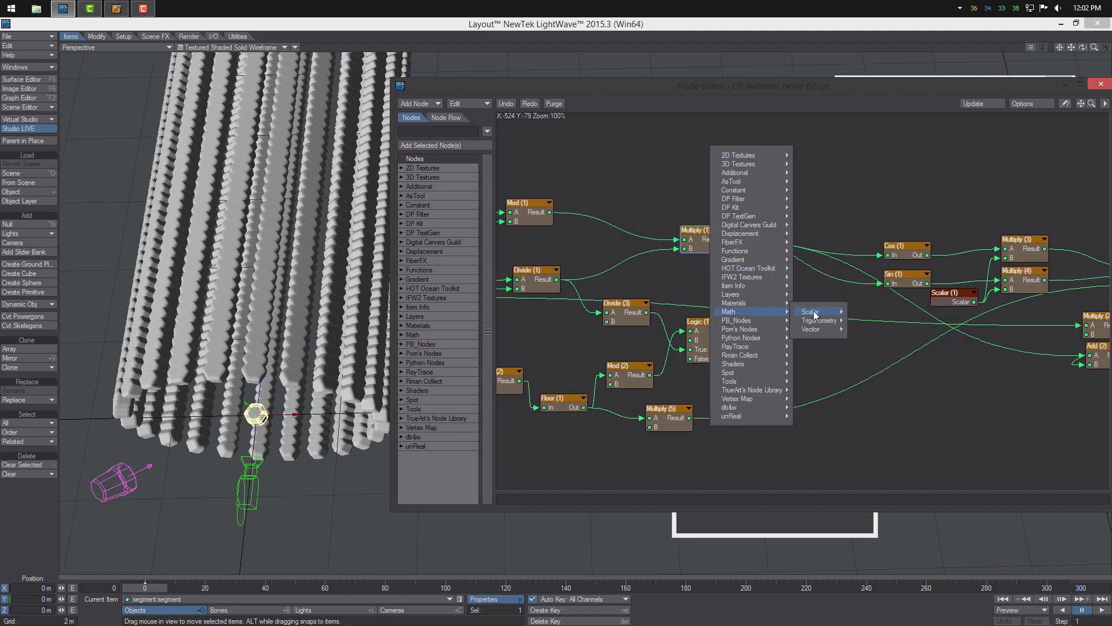
mouse_move(831, 316)
left_click(865, 323)
left_click_drag(802, 302, 786, 284)
left_click_drag(724, 239, 788, 280)
Connect the new Add node's Result to the Cos and Sin inputs and to the second Add's A input.
middle_click_drag(788, 279, 741, 280)
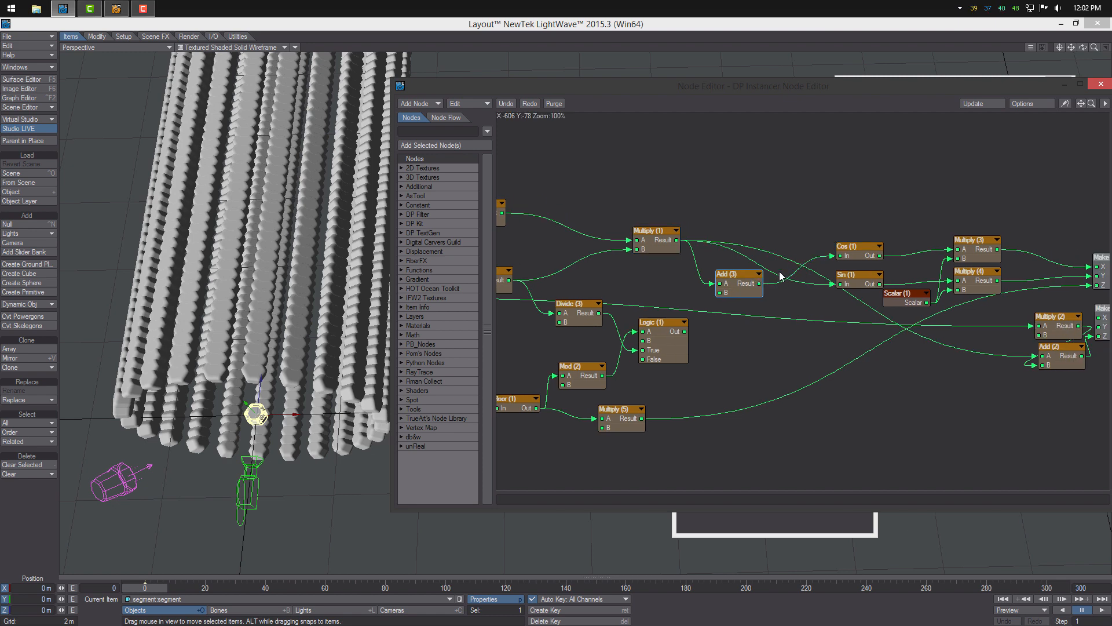
left_click_drag(823, 283, 834, 285)
left_click_drag(739, 287, 1055, 358)
Reposition the new Add node and connect the Logic node's Out to its B input.
left_click_drag(731, 283, 732, 297)
middle_click_drag(732, 297, 795, 287)
middle_click_drag(746, 332, 707, 311)
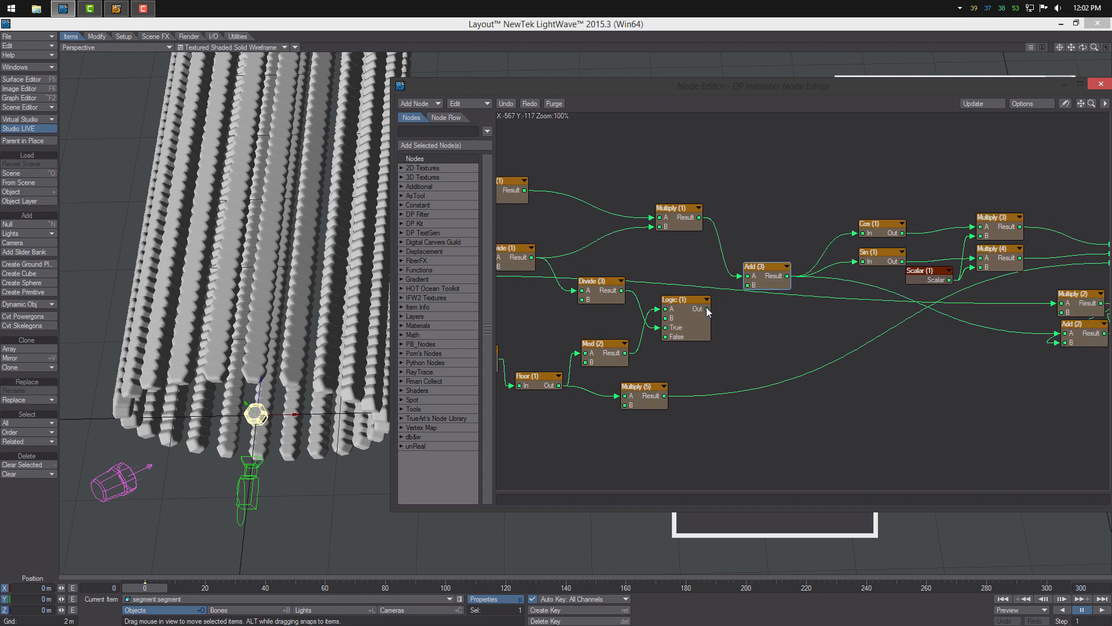
left_click_drag(766, 282, 772, 283)
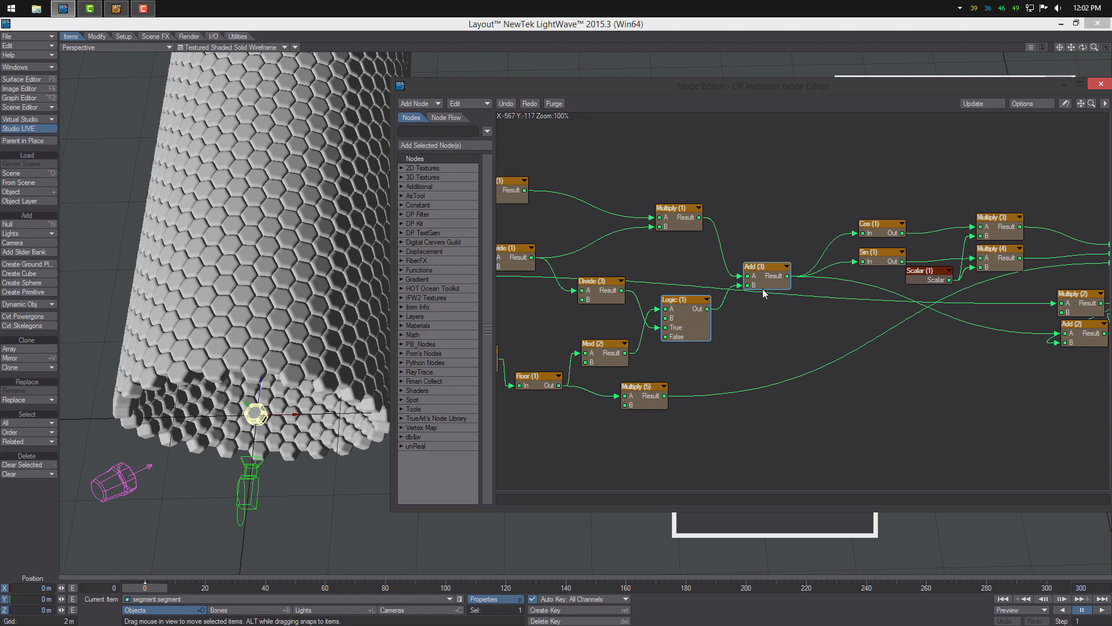
Move the node editor aside and examine the hexagonal tube of instances from several angles.
middle_click_drag(859, 292, 725, 303)
left_click_drag(913, 324, 882, 318, "alt")
left_click_drag(685, 307, 776, 329, "alt")
left_click_drag(341, 220, 373, 139, "alt")
left_click_drag(420, 88, 700, 126)
left_click_drag(209, 342, 415, 325, "alt")
scroll(335, 310, "down", 5)
scroll(283, 356, "up", 5)
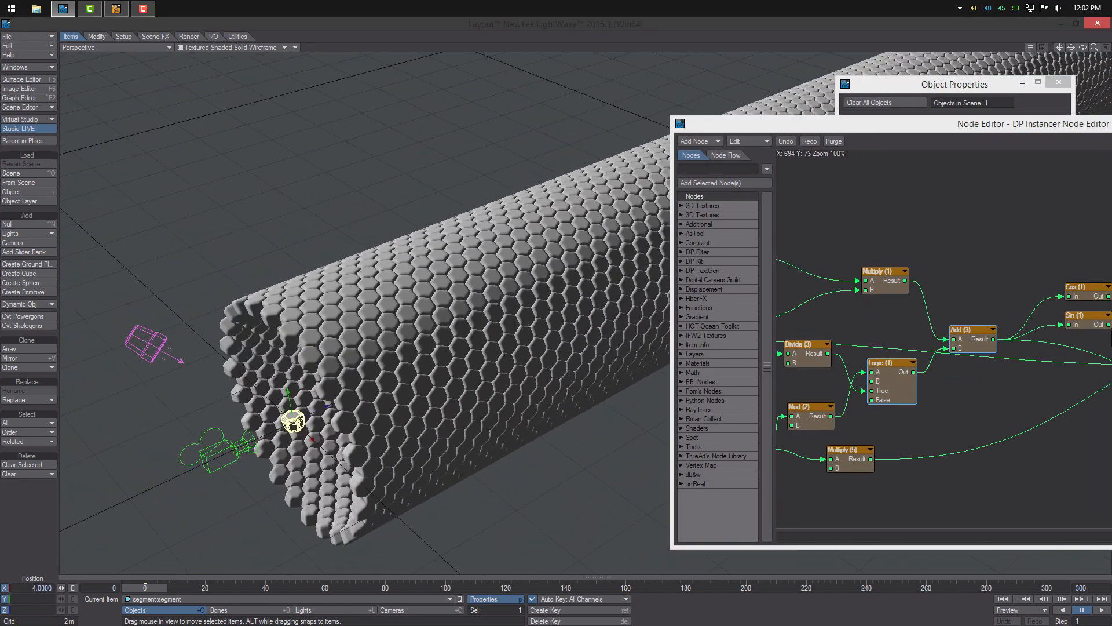
Save the scene as nodal_inst_001 in the Scenes folder.
key("ctrl+s")
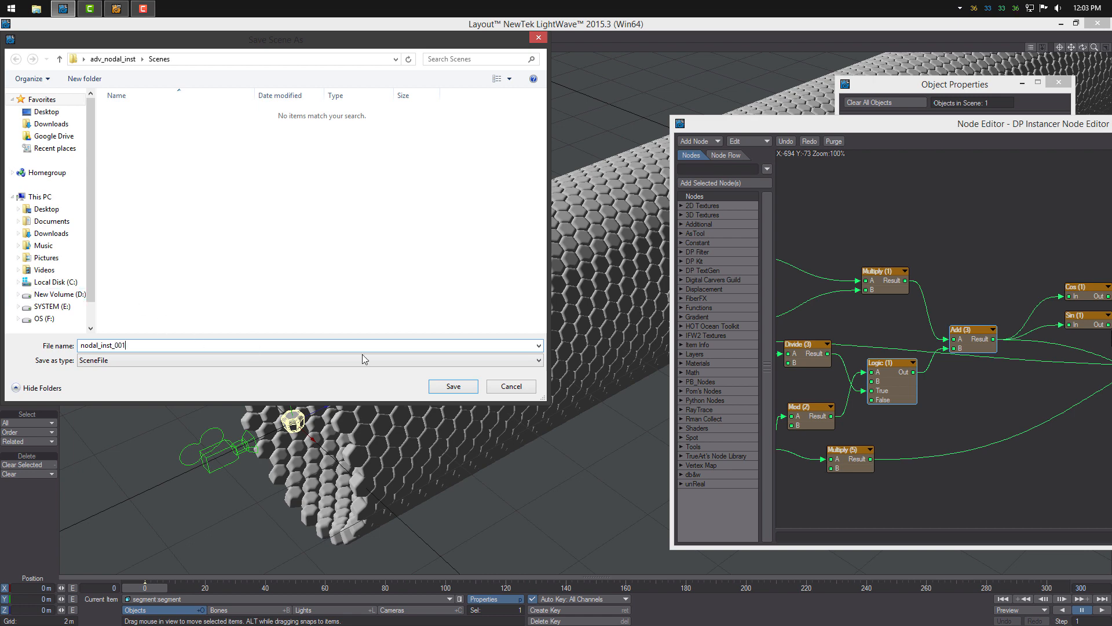
left_click(453, 386)
left_click(781, 128)
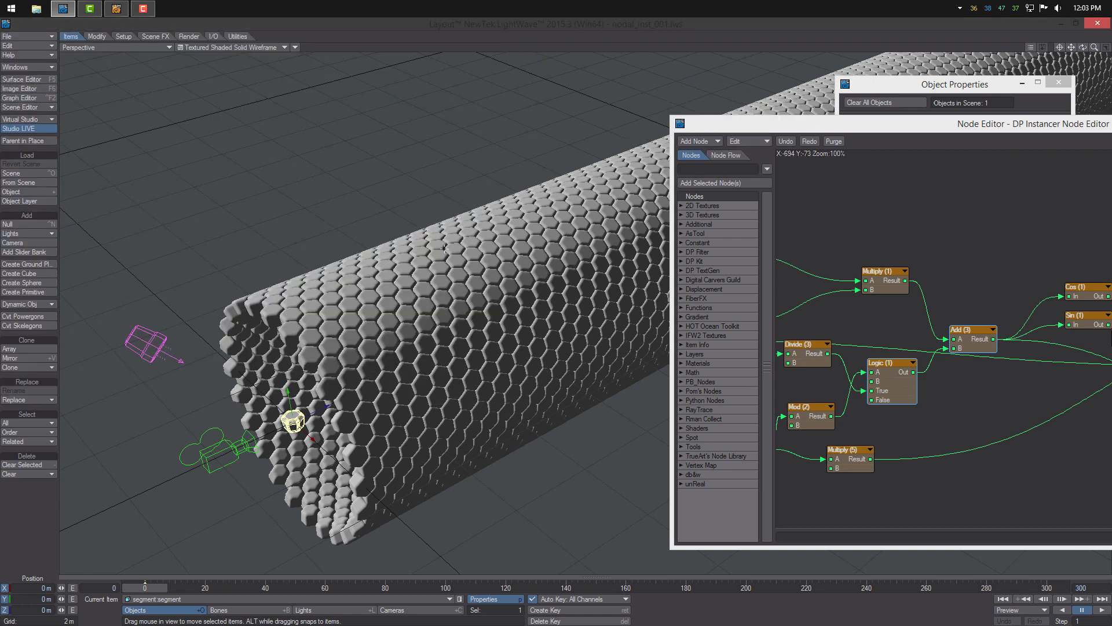
Set the Scalar node that controls the ring radius to 3.5.
left_click_drag(365, 313, 513, 324, "alt")
left_click_drag(916, 123, 763, 126)
left_click_drag(793, 360, 750, 334, "alt")
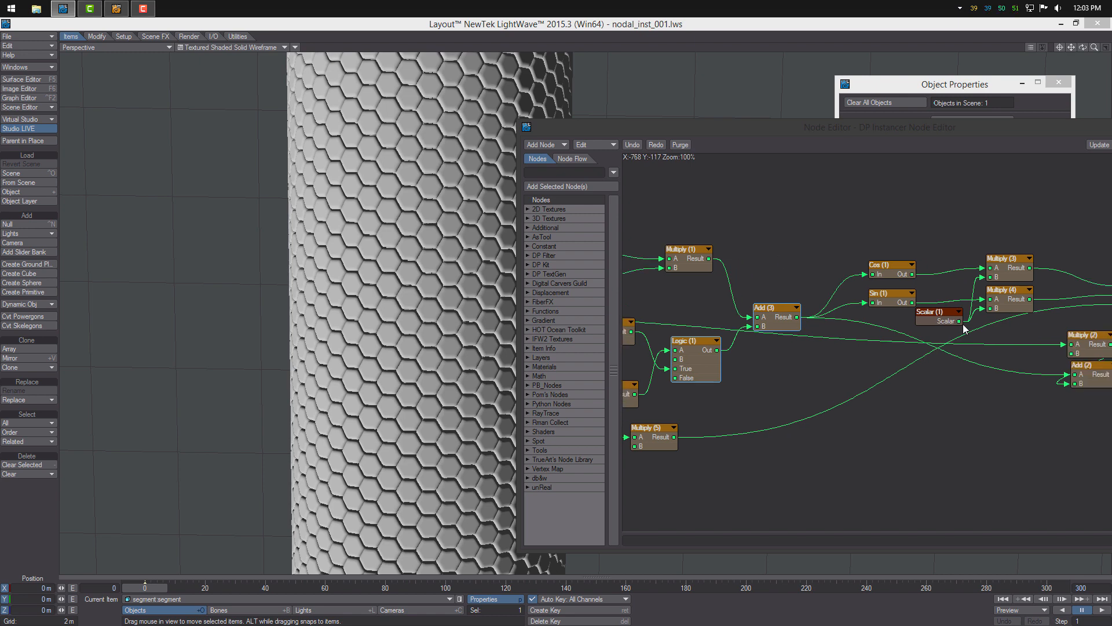
double_click(934, 318)
left_click_drag(988, 234, 1013, 234)
left_click_drag(410, 326, 632, 269, "alt")
scroll(405, 327, "up", 2)
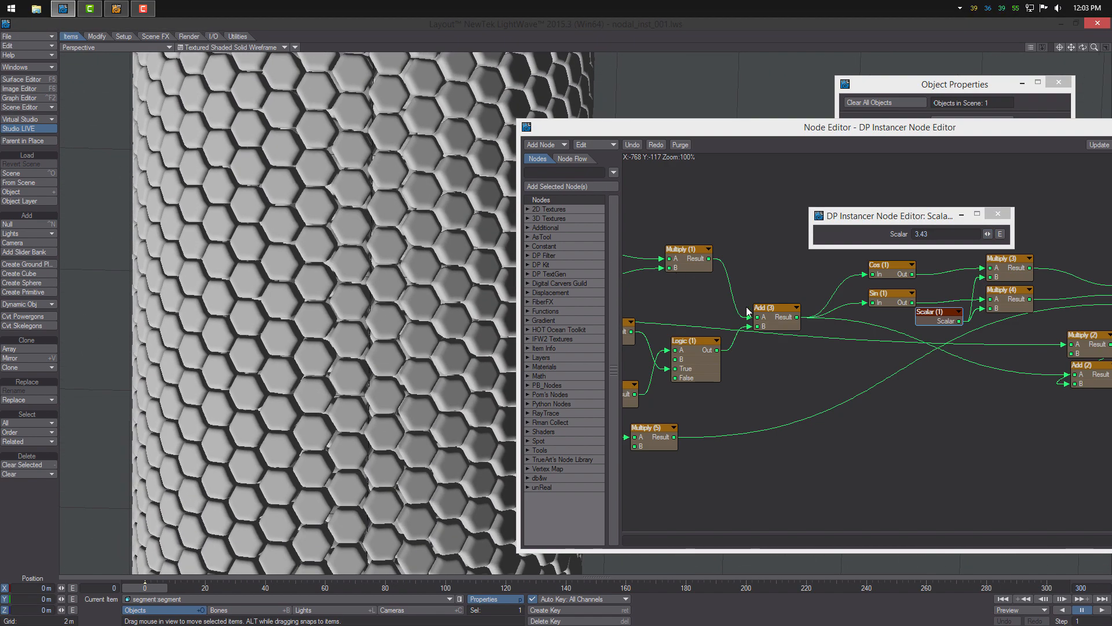
left_click(926, 234)
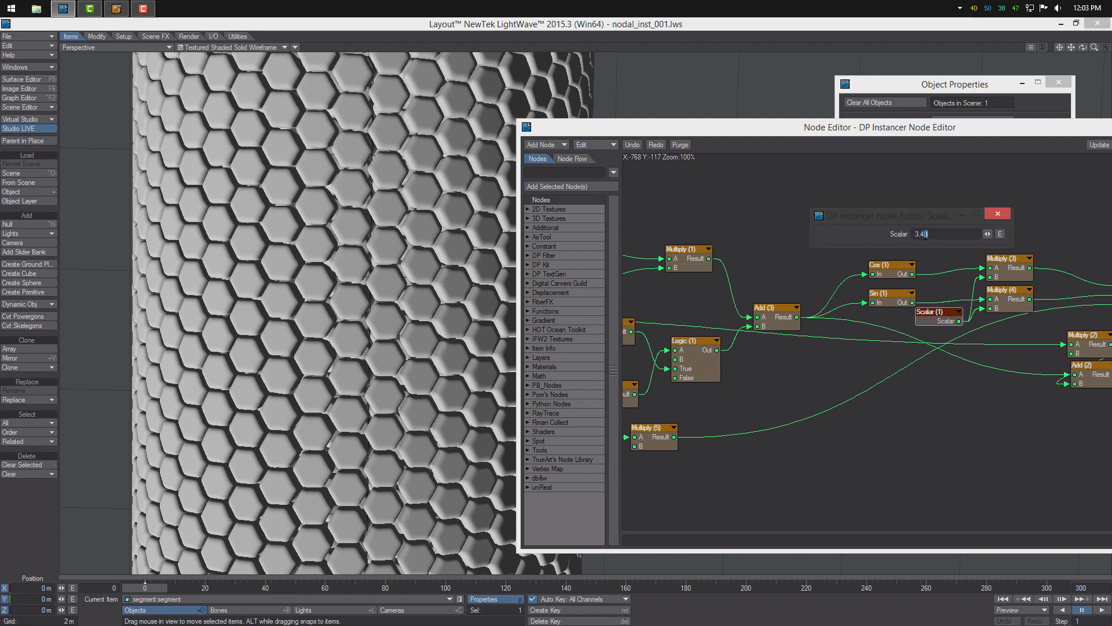
key("Return")
left_click_drag(324, 354, 315, 322, "alt")
scroll(323, 328, "down", 3)
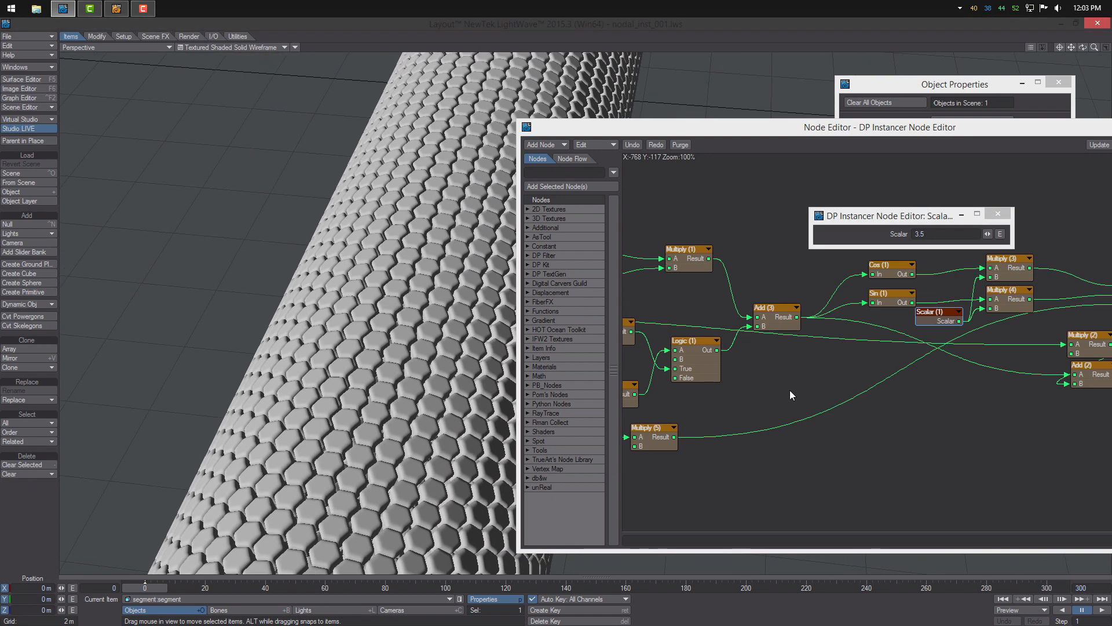
Adjust the B value of the Multiply node that sets the row spacing and check the hexagon pattern along the tube.
left_click_drag(790, 390, 896, 388, "alt")
double_click(801, 424)
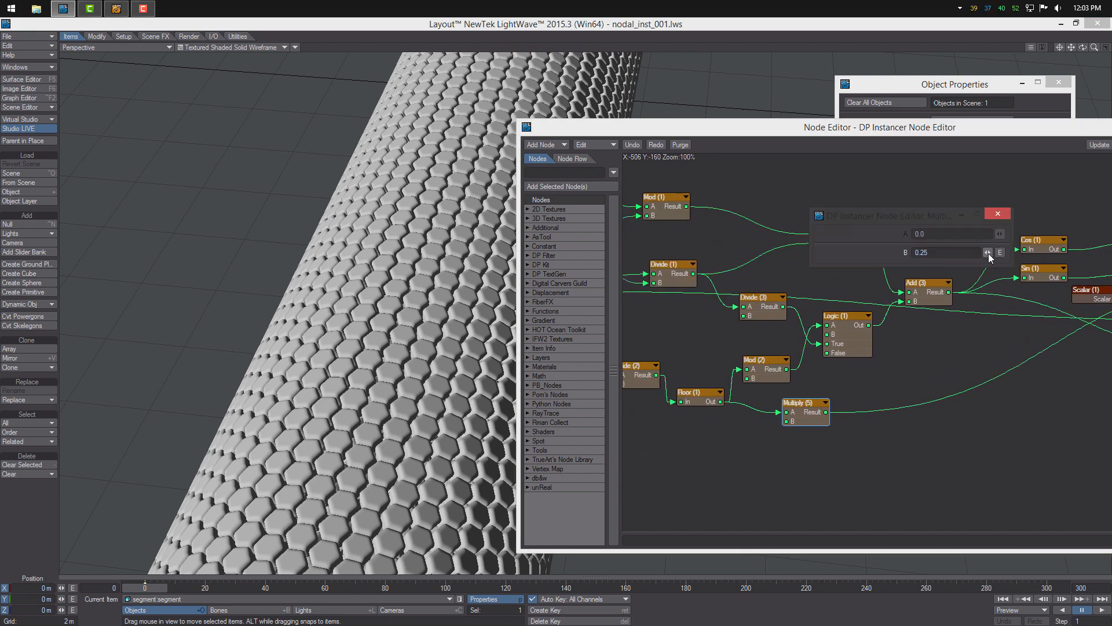
left_click_drag(987, 252, 996, 253)
mouse_move(1083, 47)
left_mouse_down()
mouse_move(1002, 104)
mouse_move(1095, 35)
mouse_move(1066, 58)
mouse_move(1086, 82)
mouse_move(1069, 49)
mouse_move(1060, 55)
mouse_move(1075, 55)
left_mouse_up()
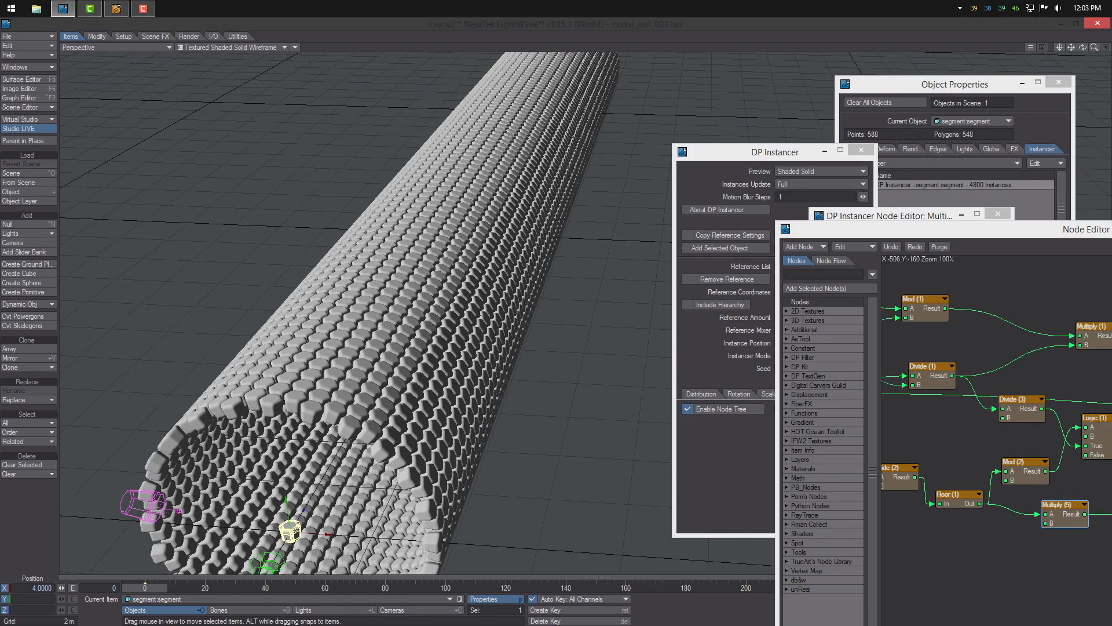
left_click_drag(1083, 47, 1068, 56)
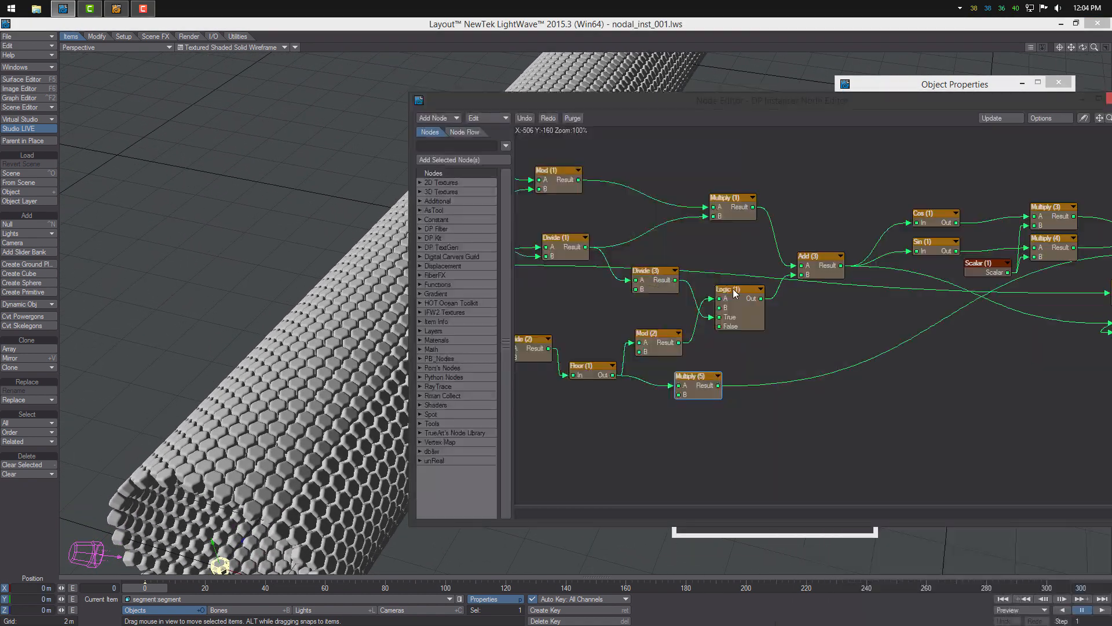
Spread out the Make Vector, Multiply, Add and DP Instancer nodes to open space before the DP Instancer node.
left_click_drag(1023, 294, 748, 341, "alt")
left_click_drag(958, 374, 773, 178)
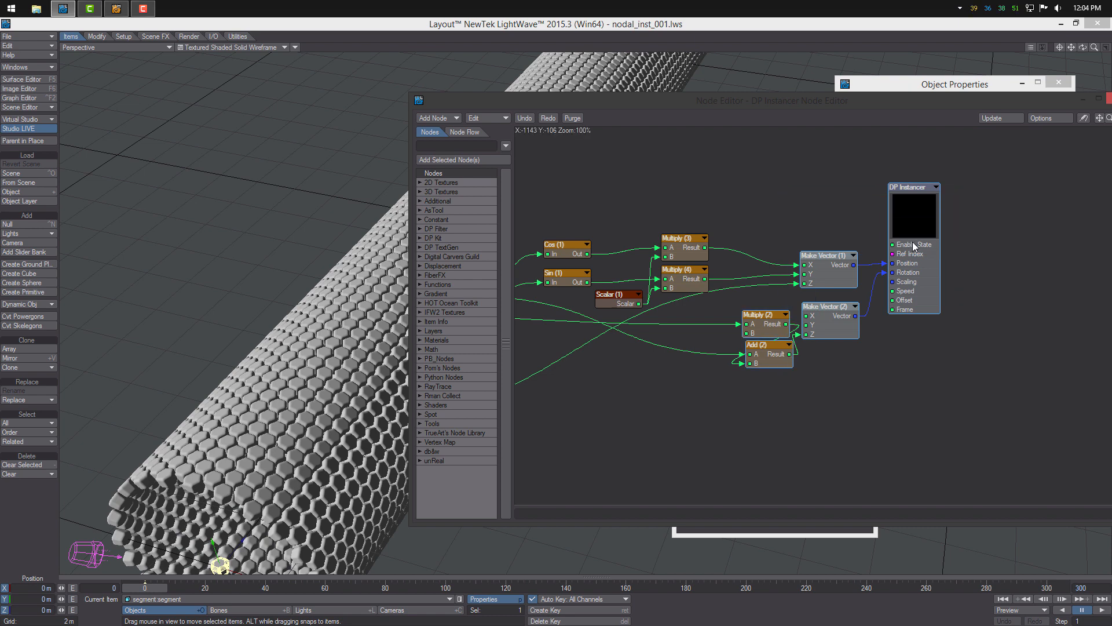
left_click_drag(919, 241, 948, 246)
left_click_drag(1014, 298, 1046, 253)
left_click_drag(922, 331, 1030, 324, "alt")
left_click_drag(810, 398, 615, 384, "alt")
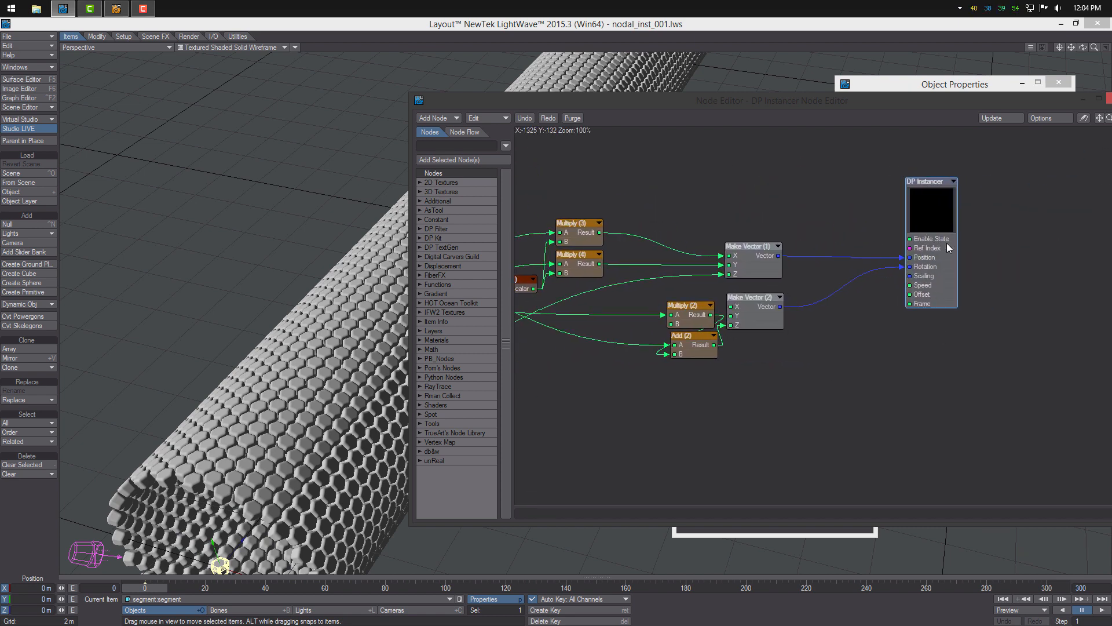
left_click_drag(946, 243, 997, 243)
Add a DP Kit Spline Deformer displacement node and place it in the empty space below the existing nodes.
left_click_drag(691, 412, 811, 349, "alt")
right_click(751, 348)
mouse_move(777, 399)
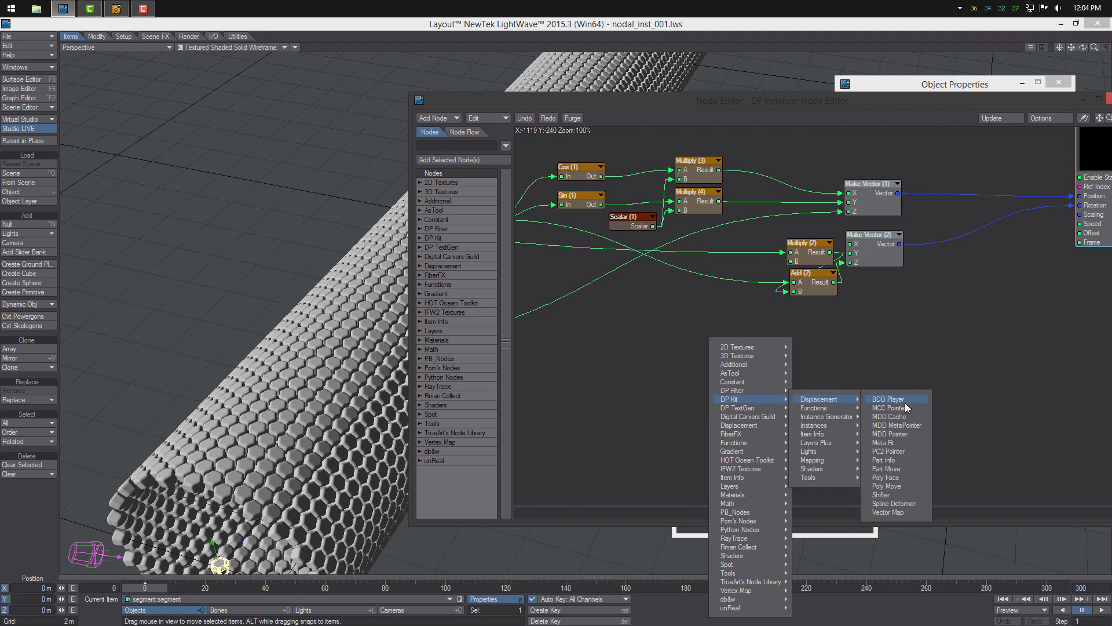
left_click(894, 503)
left_click_drag(792, 306, 734, 352)
Create seven spline knots 10 m apart in the Spline Deformer, with Smoothed tension, Fixed Length deformation, 64 spline samples and 64 preview samples.
double_click(735, 352)
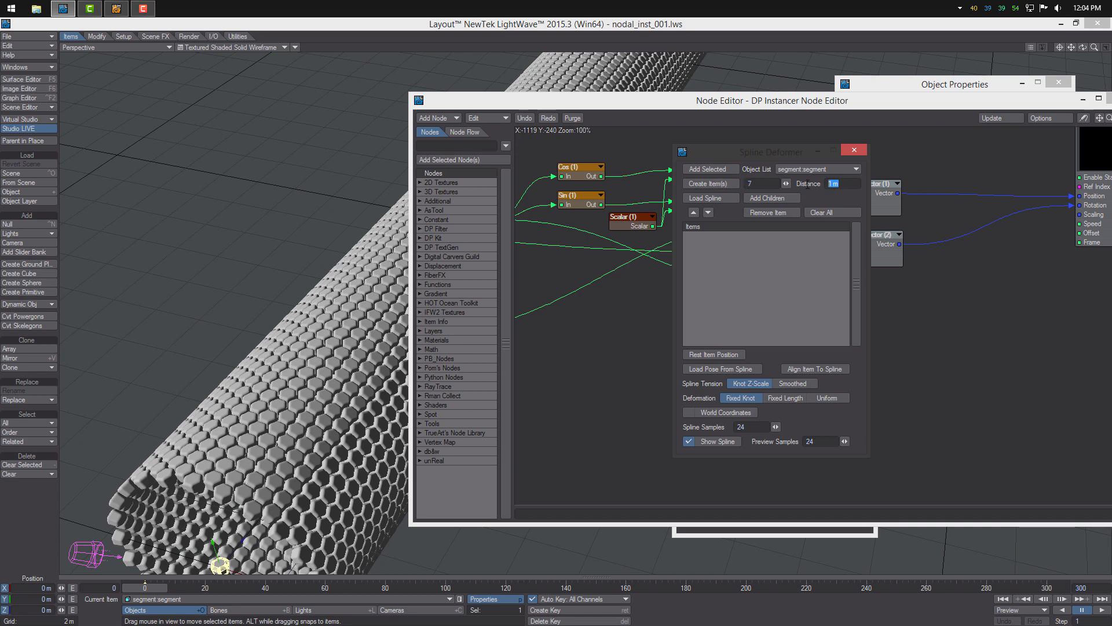
left_click(711, 183)
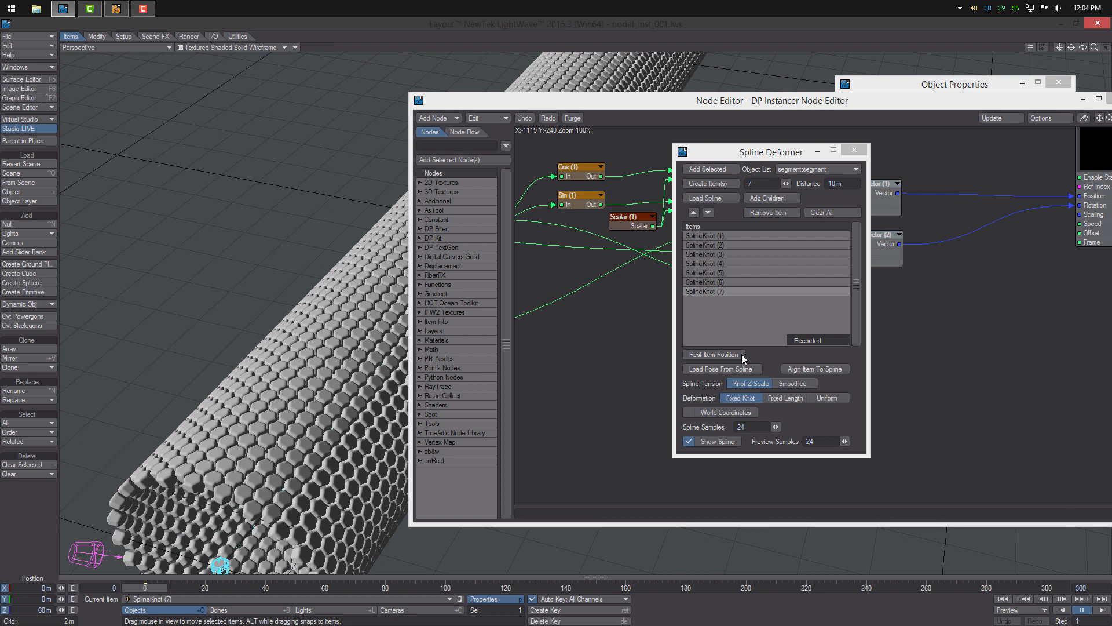
left_click(799, 397)
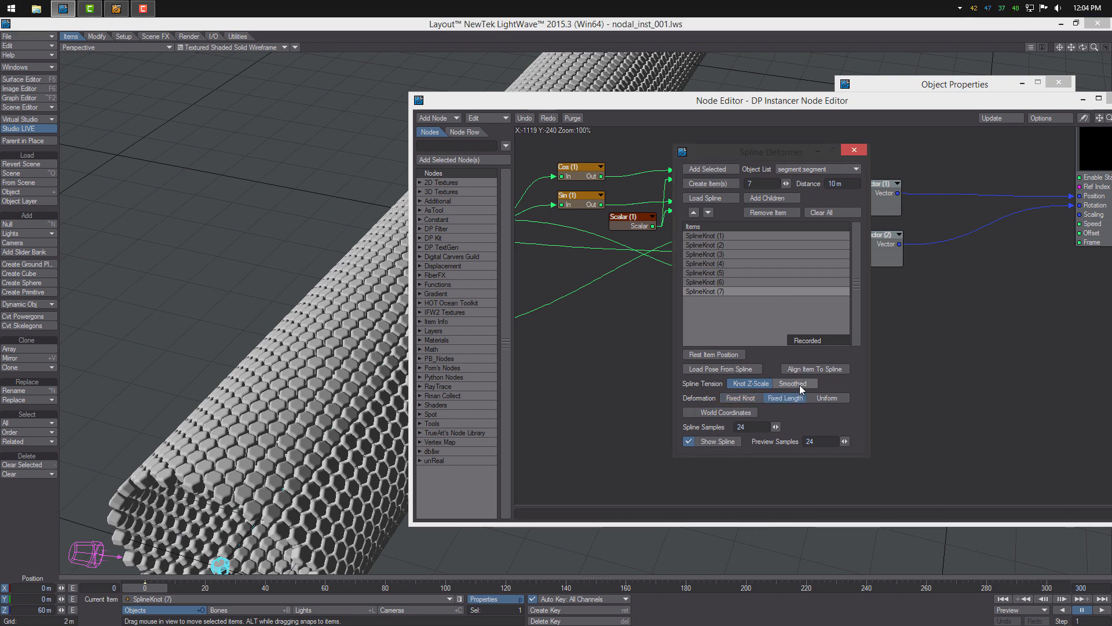
left_click(798, 384)
left_click(814, 441)
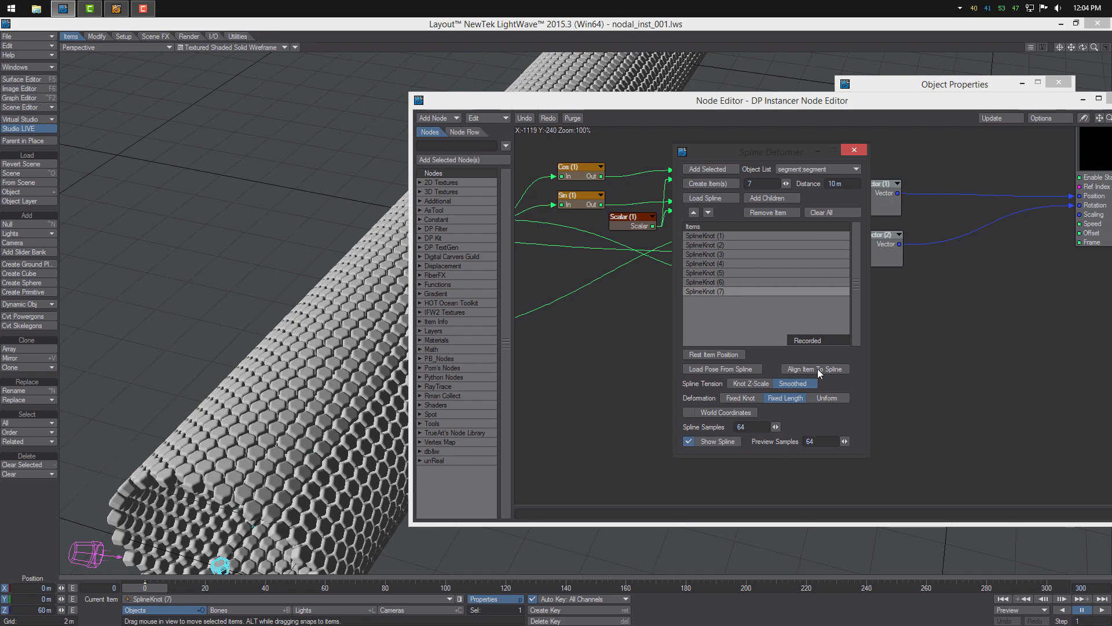
Select the segment object and turn off its DP Instancer so that only the spline is displayed.
left_click_drag(670, 102, 945, 200)
left_click_drag(602, 203, 394, 215, "alt")
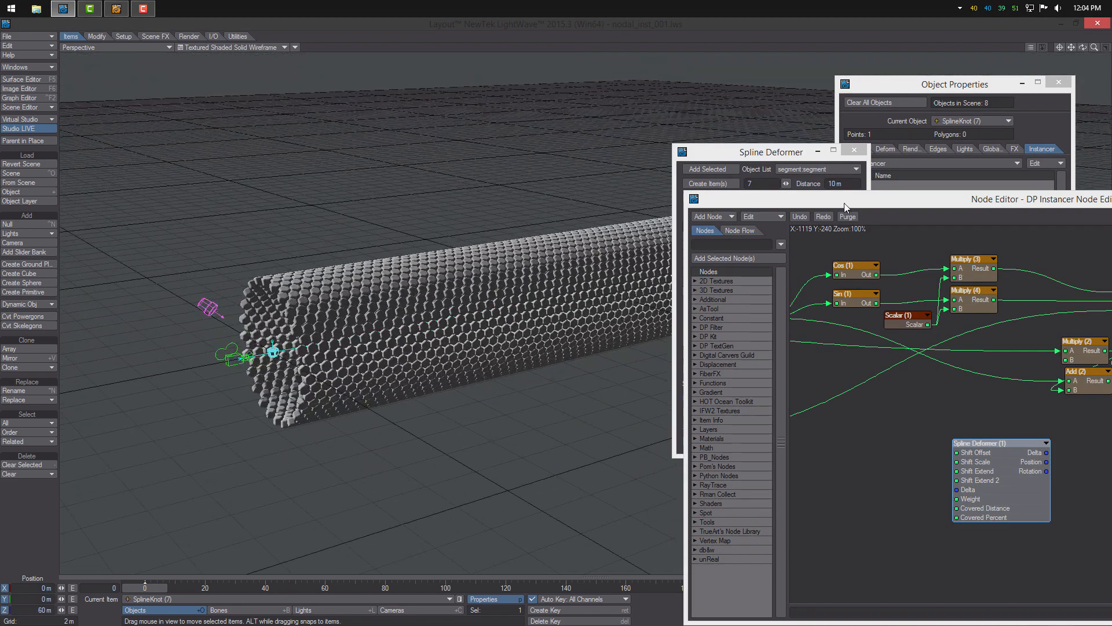
left_click(960, 188)
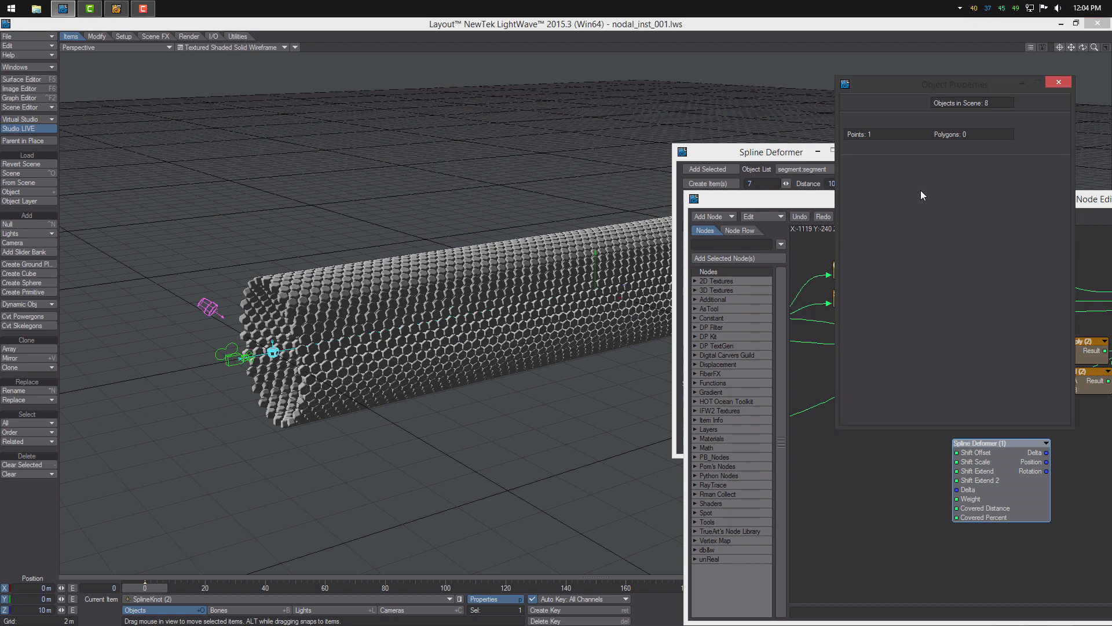
key("Down")
left_click(850, 183)
In the Right view, raise SplineKnot (4) to about 6.3 m on Y.
left_click_drag(483, 337, 534, 360, "ctrl+alt")
key("2")
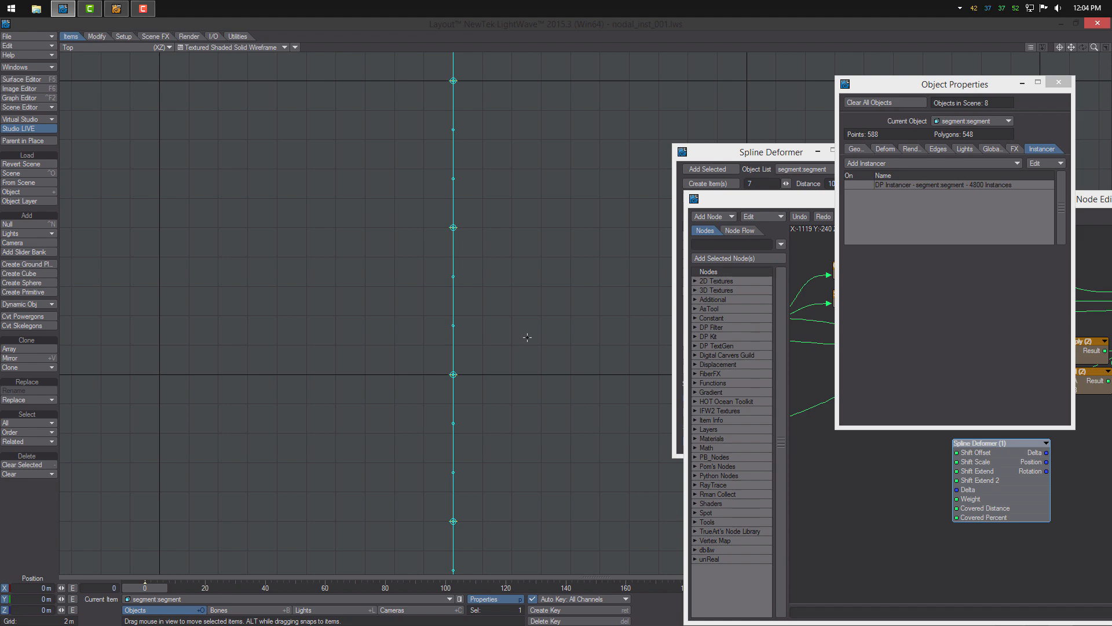
key("3")
left_click_drag(708, 153, 886, 205)
left_click(931, 177)
left_click_drag(637, 278, 591, 278, "ctrl+alt")
left_click_drag(637, 290, 489, 267, "alt")
left_click(753, 300)
left_click_drag(431, 299, 431, 191)
left_click_drag(638, 184, 638, 225)
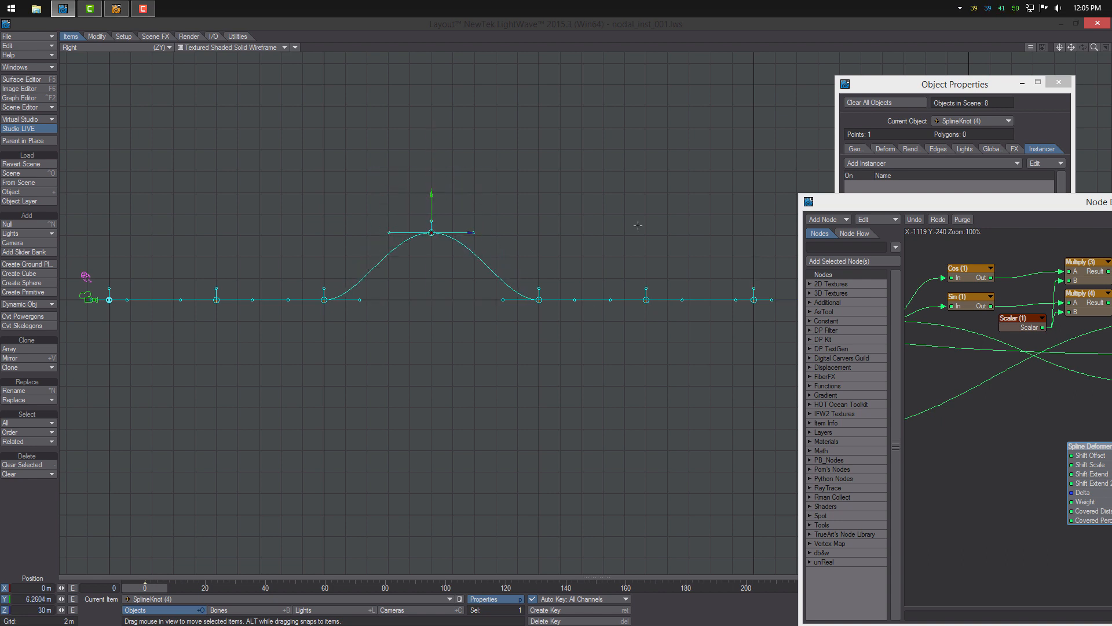
Raise SplineKnot (5), (6) and (7) to form an arch, with SplineKnot (5) highest at about 7.4 m.
left_click_drag(632, 290, 632, 238)
key("Down")
key("Up")
key("Up")
key("Up")
key("Down")
left_click_drag(758, 224, 757, 230)
Lower SplineKnot (2) to about -2.2 m on Y and raise SplineKnot (3) above the ground line.
key("Down")
key("Down")
key("Down")
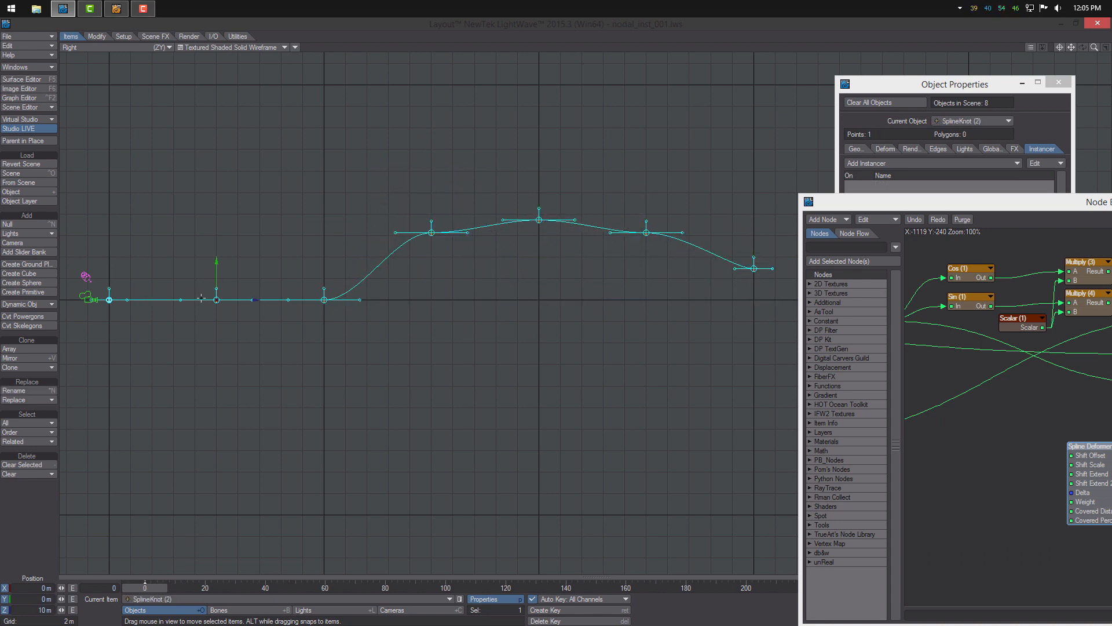
left_click_drag(216, 261, 216, 295)
key("Up")
key("Down")
key("Down")
left_click_drag(324, 260, 324, 236)
left_click_drag(226, 305, 226, 295)
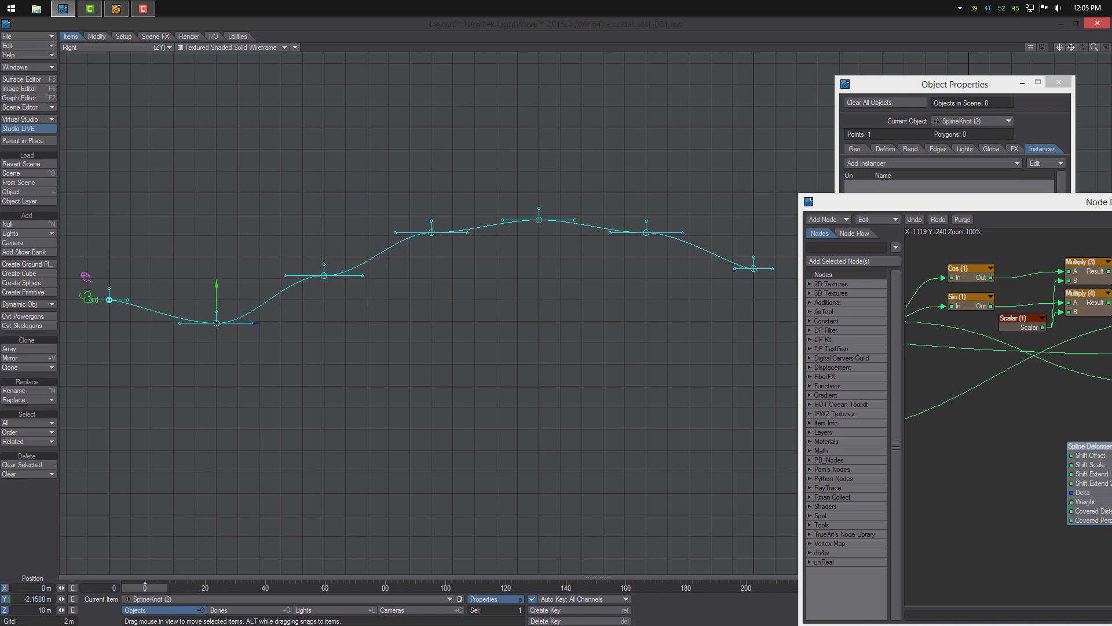
Smooth the curve by slightly lowering SplineKnot (3), (4), (6) and (7), bringing SplineKnot (7) to about 2.4 m on Y.
left_click_drag(330, 246, 330, 253)
key("Down")
left_click_drag(432, 203, 432, 210)
key("Down")
key("Down")
left_click_drag(647, 204, 647, 208)
key("Down")
left_click_drag(752, 242, 752, 247)
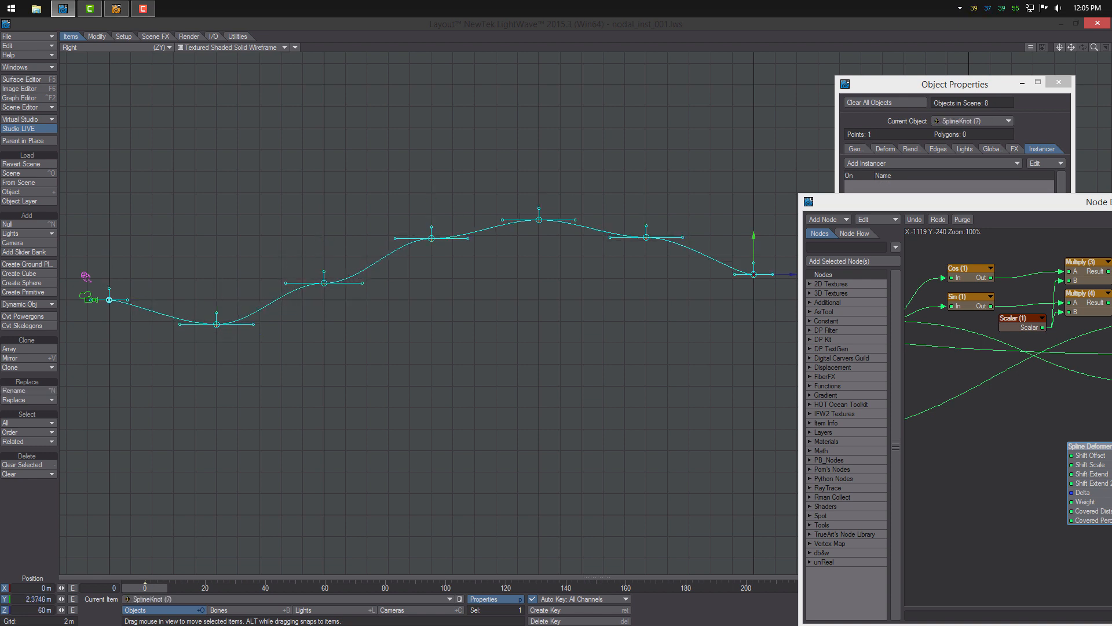
Open the Spline Deformer node's settings and move the panel clear of the viewport.
double_click(1089, 446)
left_click_drag(863, 265, 871, 325)
left_click(887, 399)
left_click_drag(797, 180, 979, 298)
In the Top view, shift SplineKnot (7) and SplineKnot (6) in the positive X direction to start a bend.
scroll(689, 253, "down", 1)
left_click_drag(689, 253, 671, 259, "alt")
key("2")
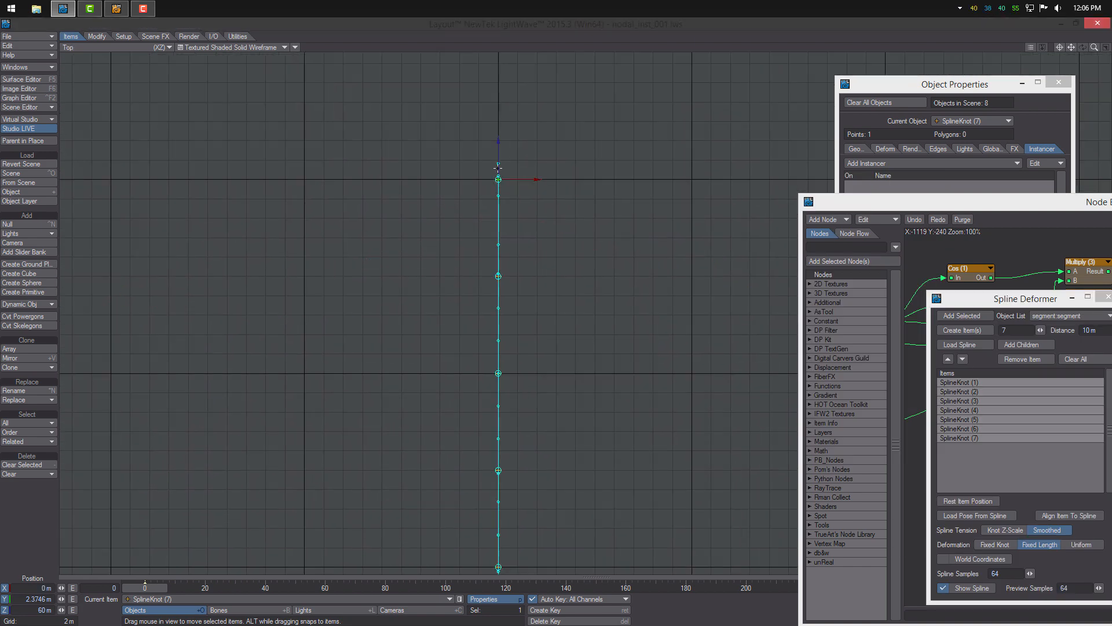
scroll(580, 238, "down", 3)
left_click_drag(580, 238, 617, 186, "alt")
key("Down")
key("Down")
key("Up")
key("Up")
key("Up")
left_click_drag(526, 257, 553, 258)
key("Up")
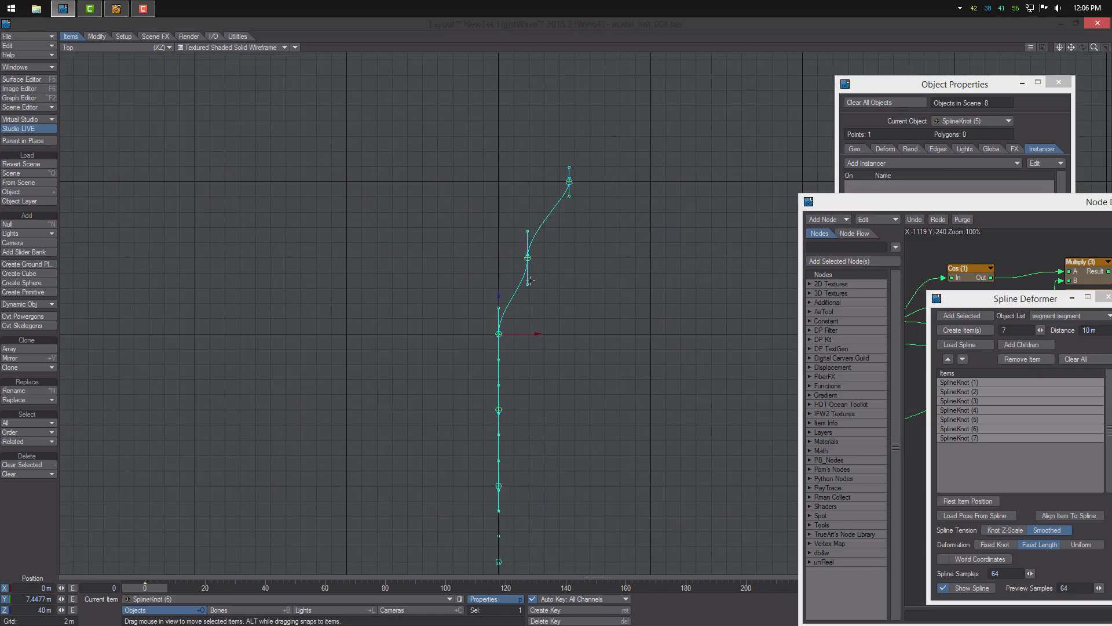
Shift SplineKnot (5), (6) and (4) in positive X to continue the bend, placing SplineKnot (4) at about 1.2 m.
left_click_drag(520, 334, 536, 333)
key("Down")
left_click_drag(549, 258, 554, 257)
key("Down")
key("Up")
key("Up")
key("Up")
left_click_drag(528, 409, 537, 410)
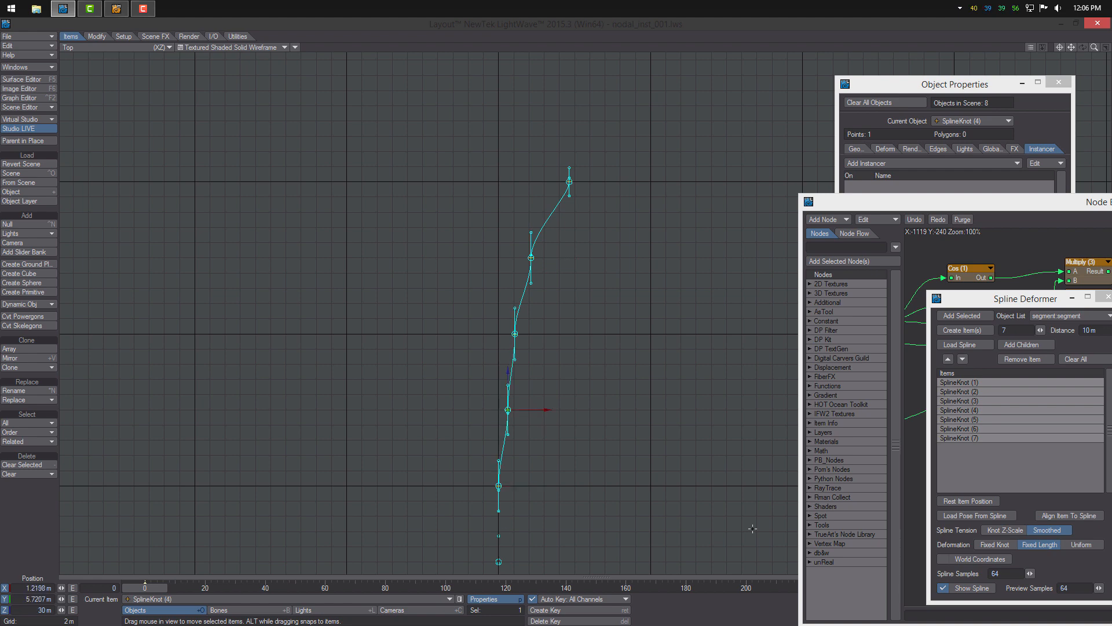
Select SplineKnot (3) through (7) in the object list and shift them together in negative X, bringing SplineKnot (3) to about -2.1 m.
left_click(449, 598)
left_click_drag(546, 304, 547, 342)
left_click_drag(549, 233, 770, 242)
scroll(567, 434, "down", 2)
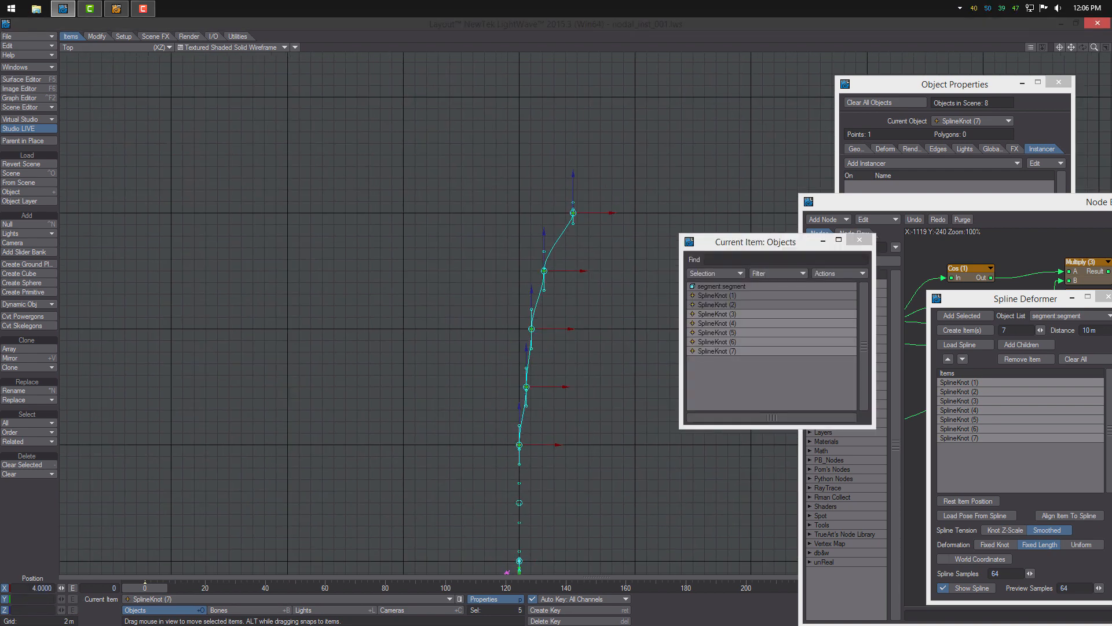
left_click_drag(554, 450, 542, 449)
scroll(564, 438, "down", 1)
Move SplineKnot (2) to about -1.4 m on X.
key("Down")
key("Down")
key("Down")
key("Down")
key("Up")
left_click_drag(565, 485, 558, 485)
Refine the X positions of SplineKnot (4) through (7) into a smooth bend, with SplineKnot (7) at about 7.6 m.
key("Down")
key("Down")
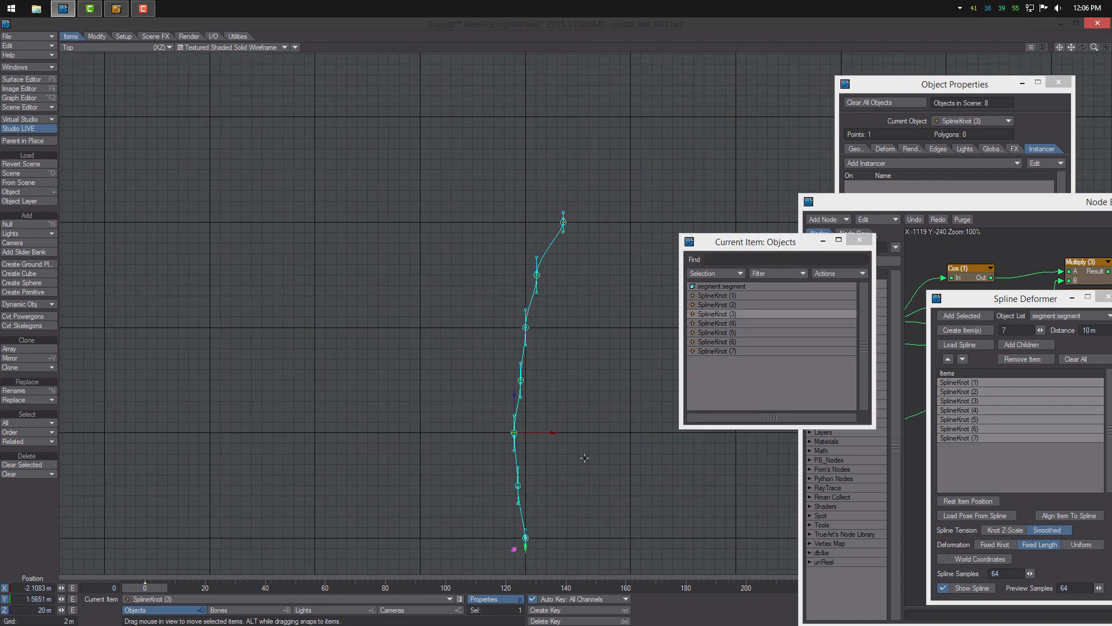
left_click_drag(560, 380, 555, 380)
key("Down")
left_click_drag(564, 327, 560, 327)
key("Down")
left_click_drag(575, 275, 578, 275)
key("Up")
left_click_drag(561, 327, 562, 327)
key("Down")
key("Down")
left_click_drag(602, 222, 604, 222)
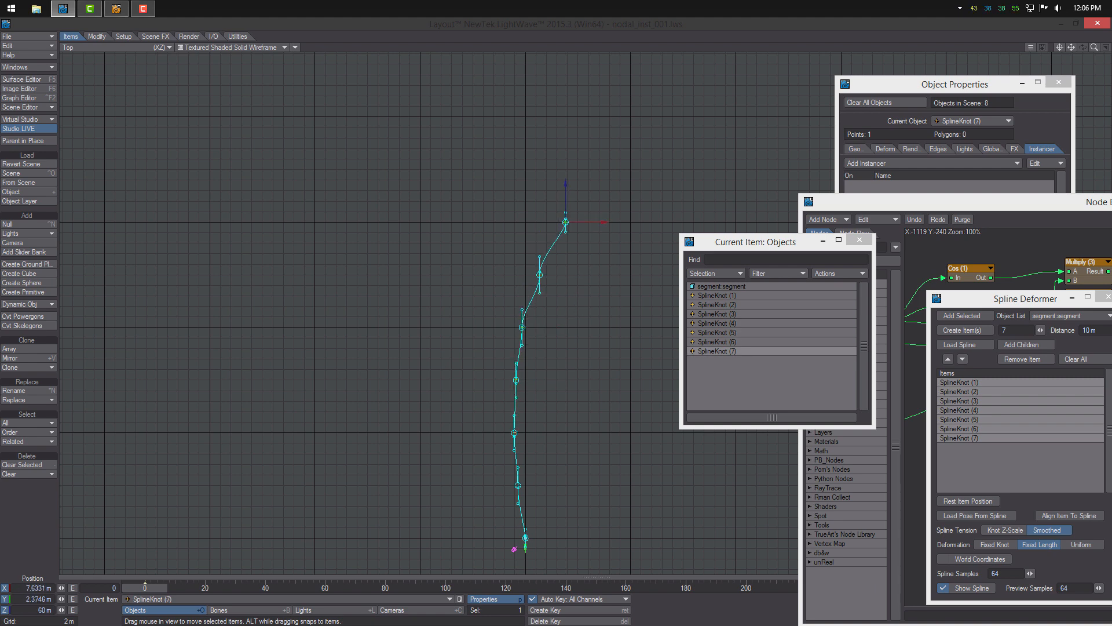
Align the knot items to the spline direction in the Spline Deformer.
scroll(624, 421, "down", 2)
scroll(624, 421, "up", 3)
left_click(1082, 517)
scroll(556, 406, "up", 3)
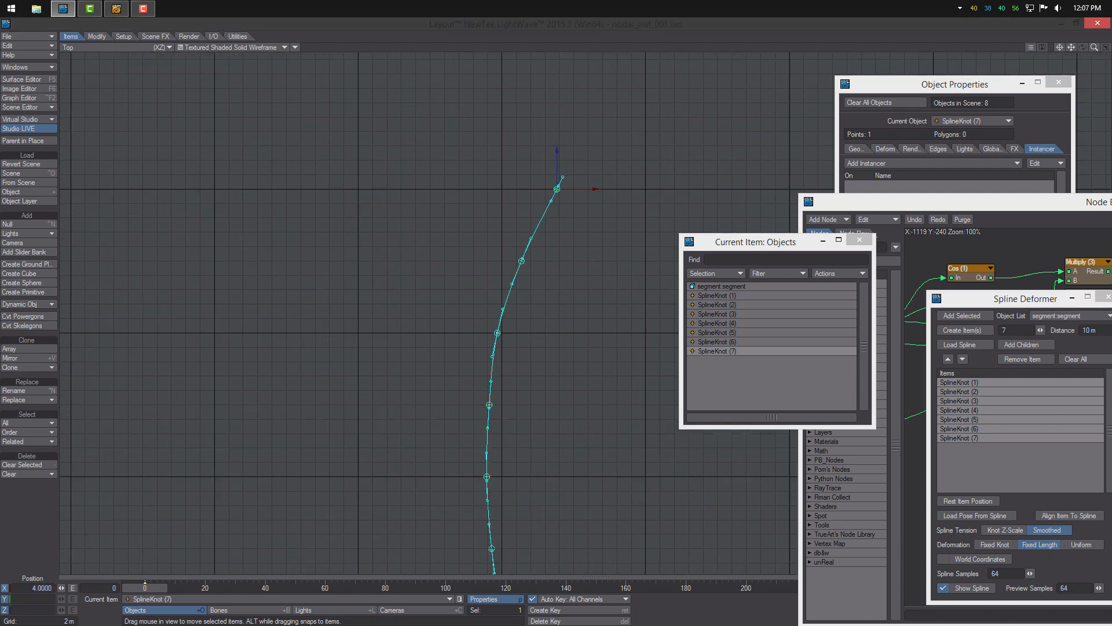
scroll(539, 400, "down", 1)
Go through the spline knots one by one in the Top view, including in rotation mode, and examine their orientation.
key("Down")
key("Down")
key("Down")
key("Down")
key("Down")
key("Down")
scroll(600, 327, "down", 3)
key("Up")
key("Up")
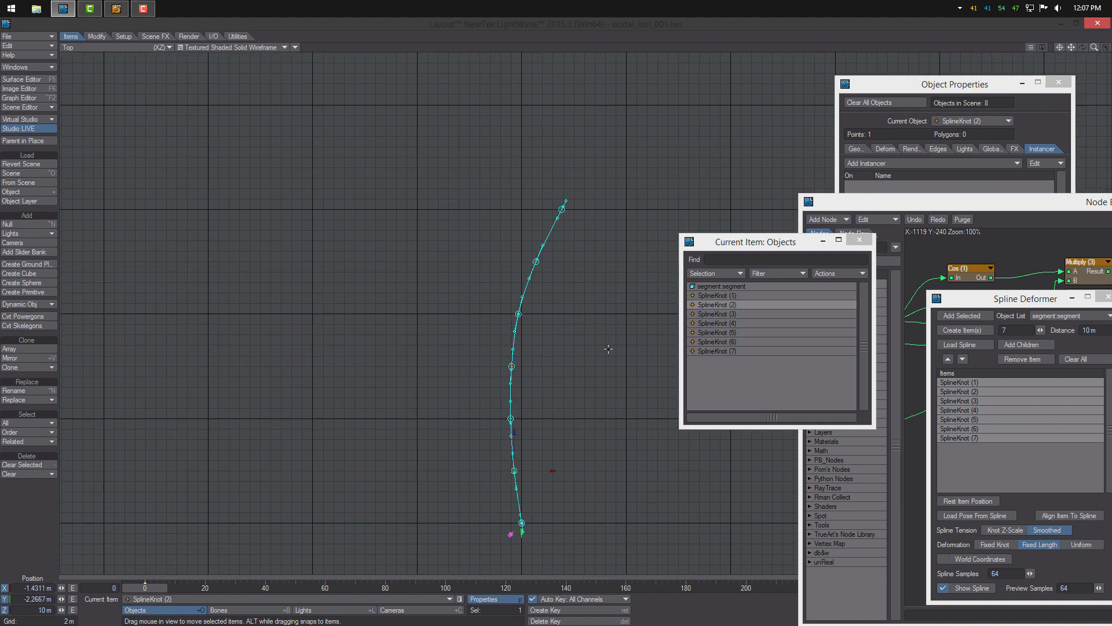
key("Down")
key("y")
key("Down")
key("Down")
key("Down")
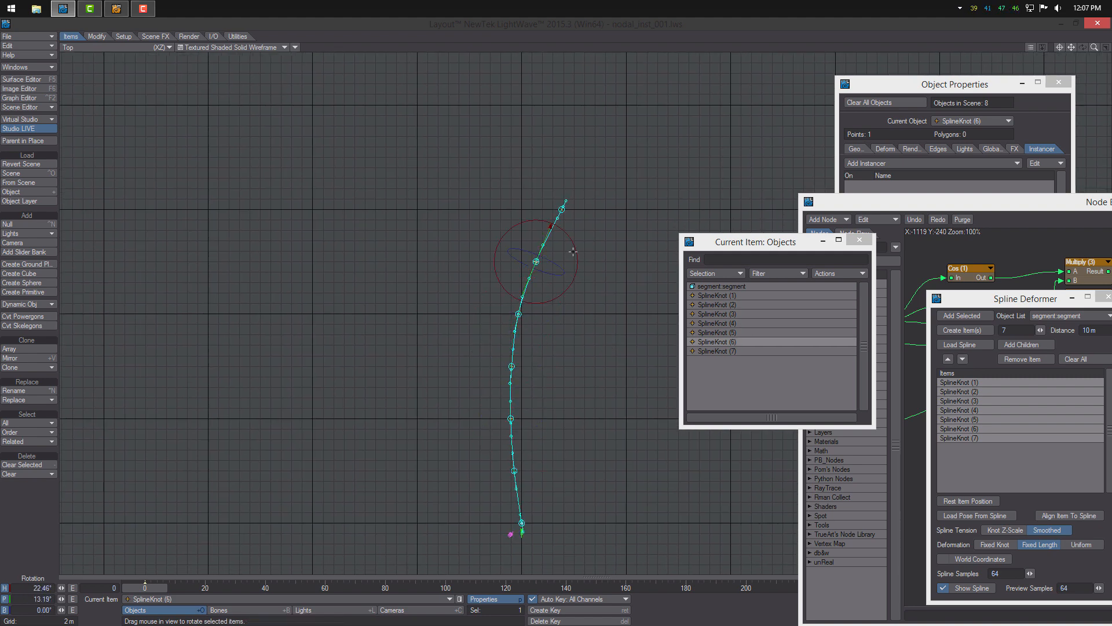
key("Up")
key("Up")
key("Up")
key("Up")
key("Up")
key("Down")
key("Down")
key("Down")
key("Down")
key("Down")
key("Down")
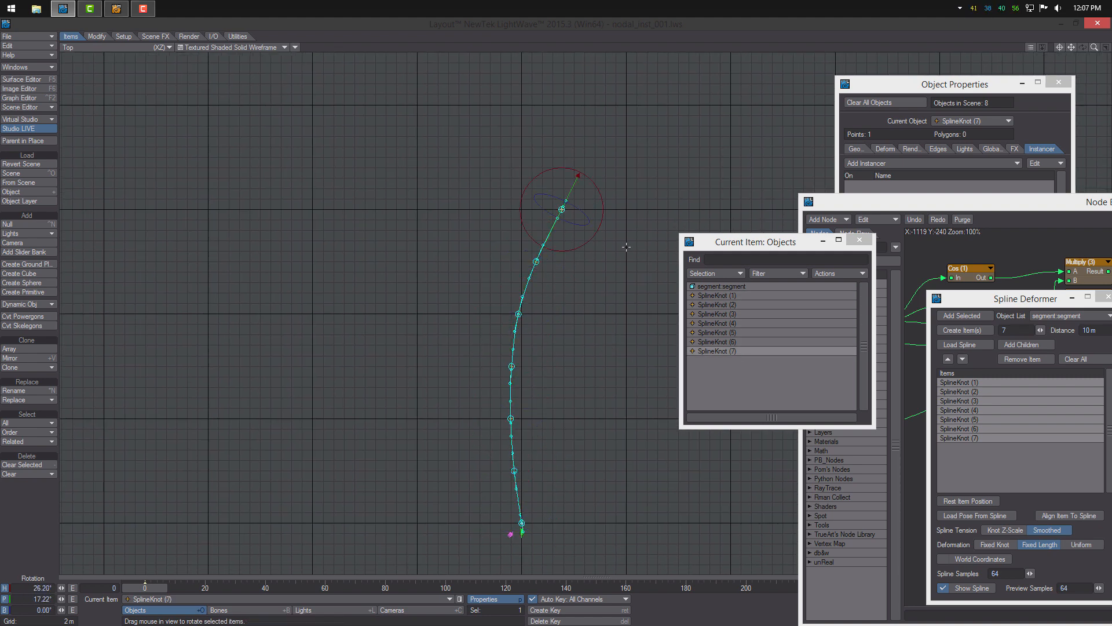
Examine the orientation of the spline knots in the Right view.
key("3")
key("Up")
key("Down")
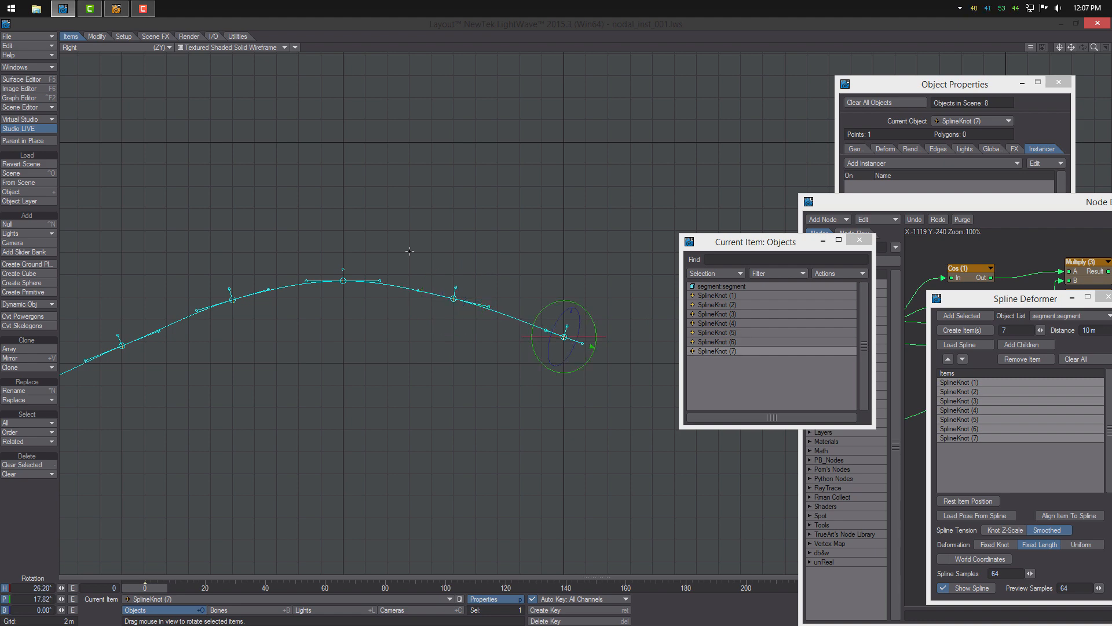
key("Up")
key("Up")
key("Up")
key("Up")
key("a")
key("Up")
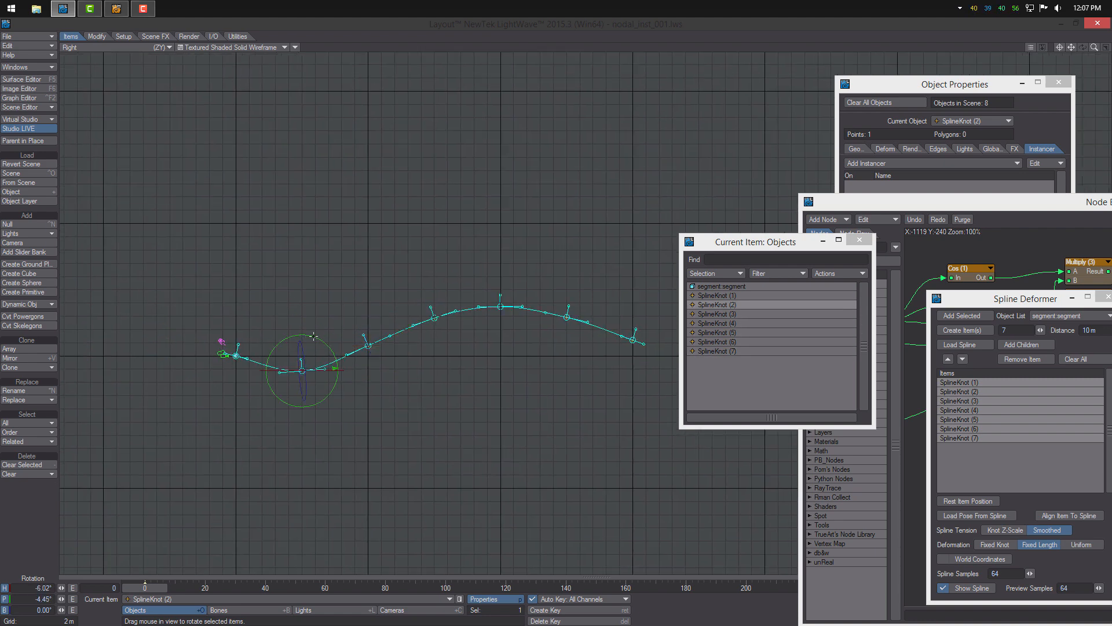
key("Up")
key("Down")
Return to the Perspective view and close the object list and the Spline Deformer settings.
key("4")
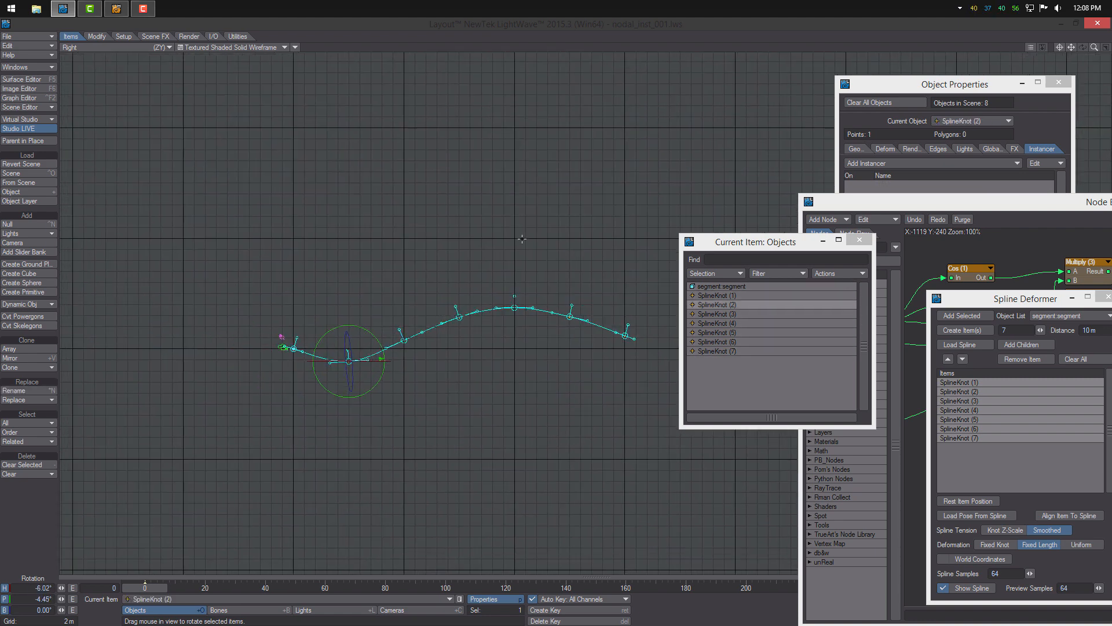
left_click_drag(428, 313, 590, 295, "alt")
left_click(858, 240)
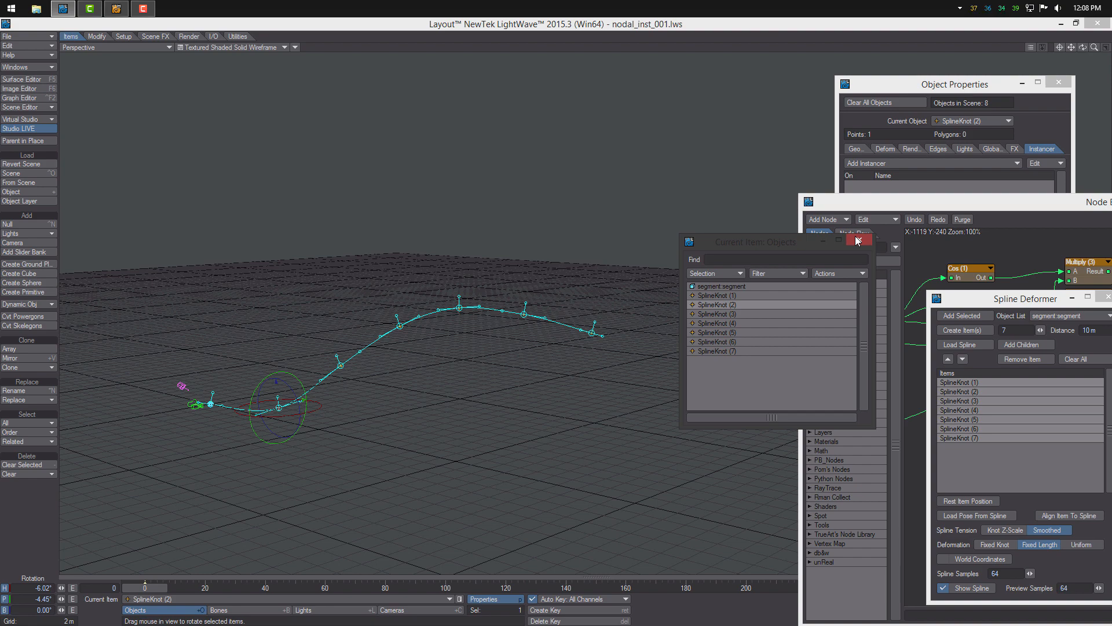
left_click_drag(1015, 299, 859, 294)
left_click(955, 291)
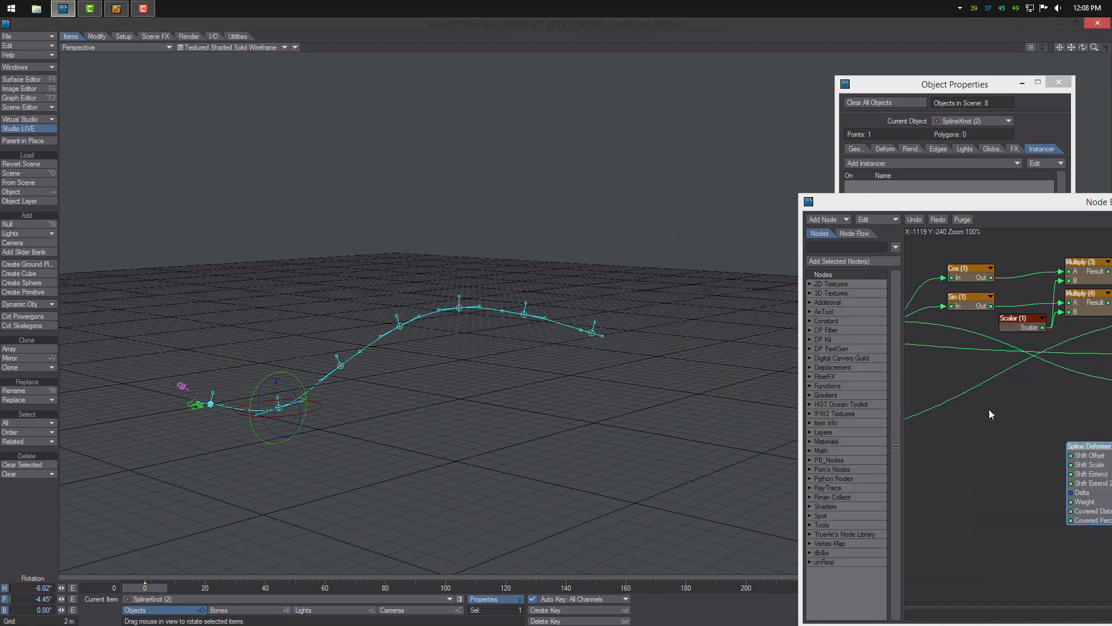
Move the Node Editor clear of the Object Properties, switch to the segment object and enable its DP Instancer.
left_click_drag(965, 203, 636, 112)
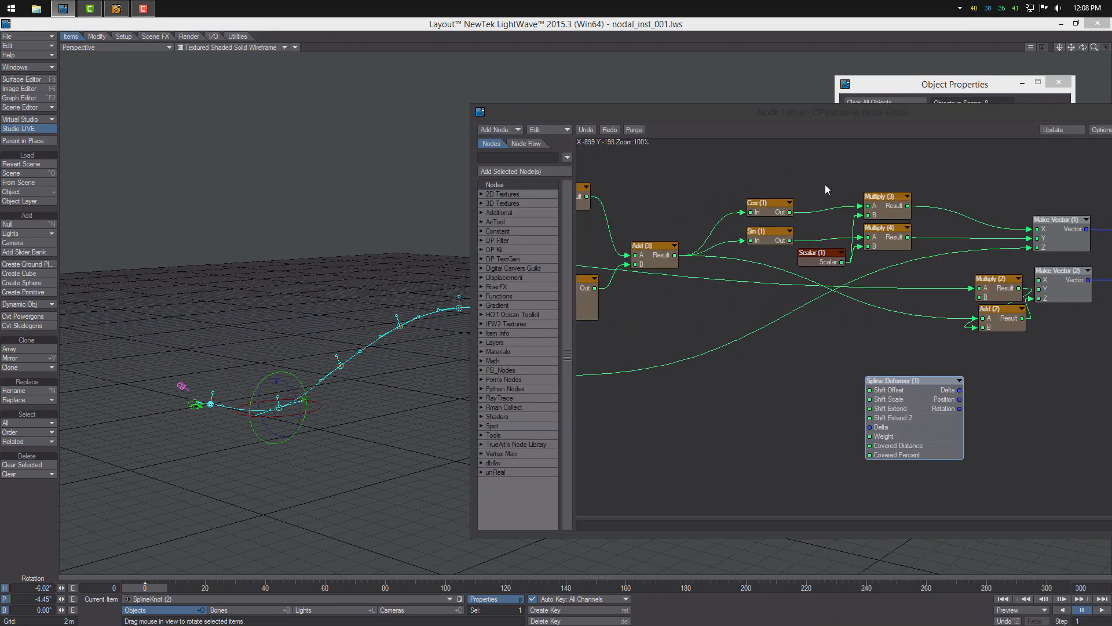
left_click(924, 83)
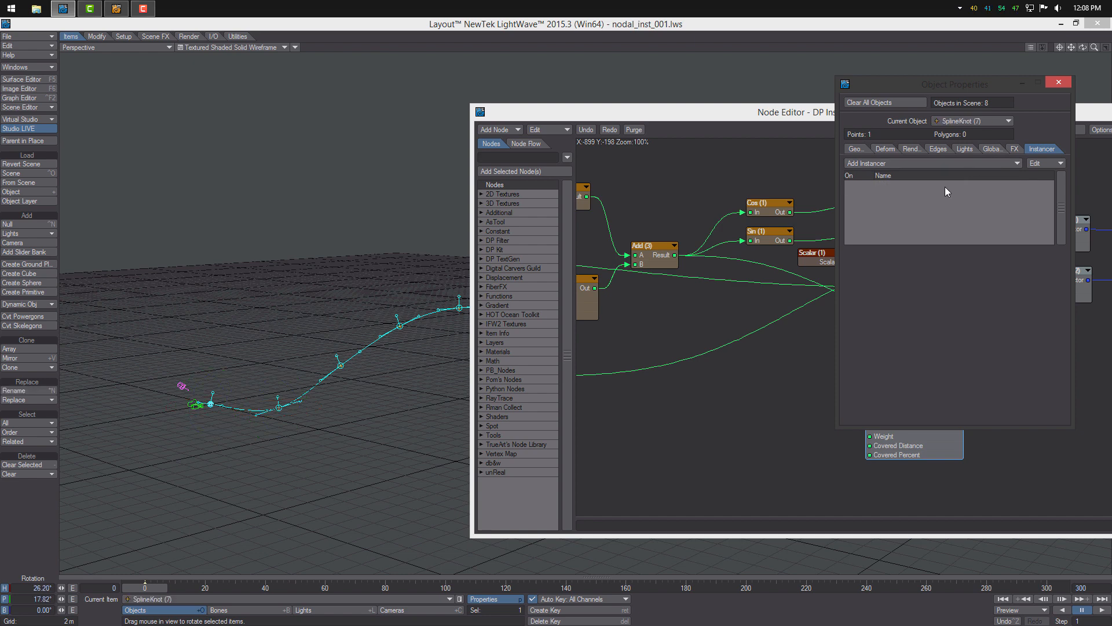
key("Down")
key("Down")
key("Down")
key("Down")
mouse_move(160, 585)
left_mouse_down()
mouse_move(798, 586)
mouse_move(164, 586)
left_mouse_up()
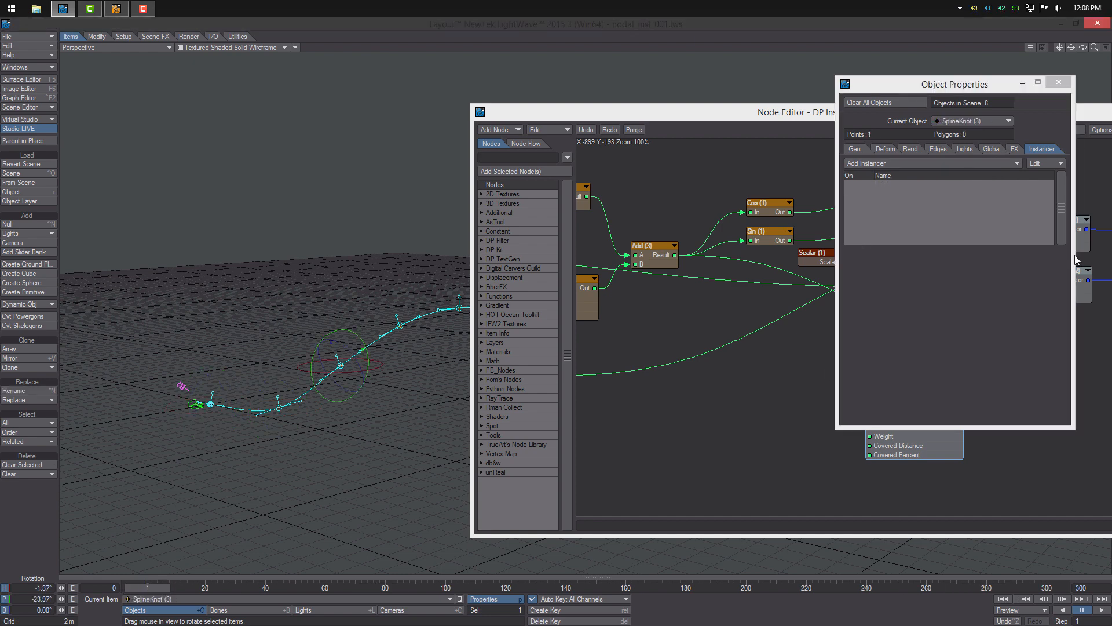
key("Down")
key("Down")
key("Down")
key("Down")
key("Up")
left_click(849, 185)
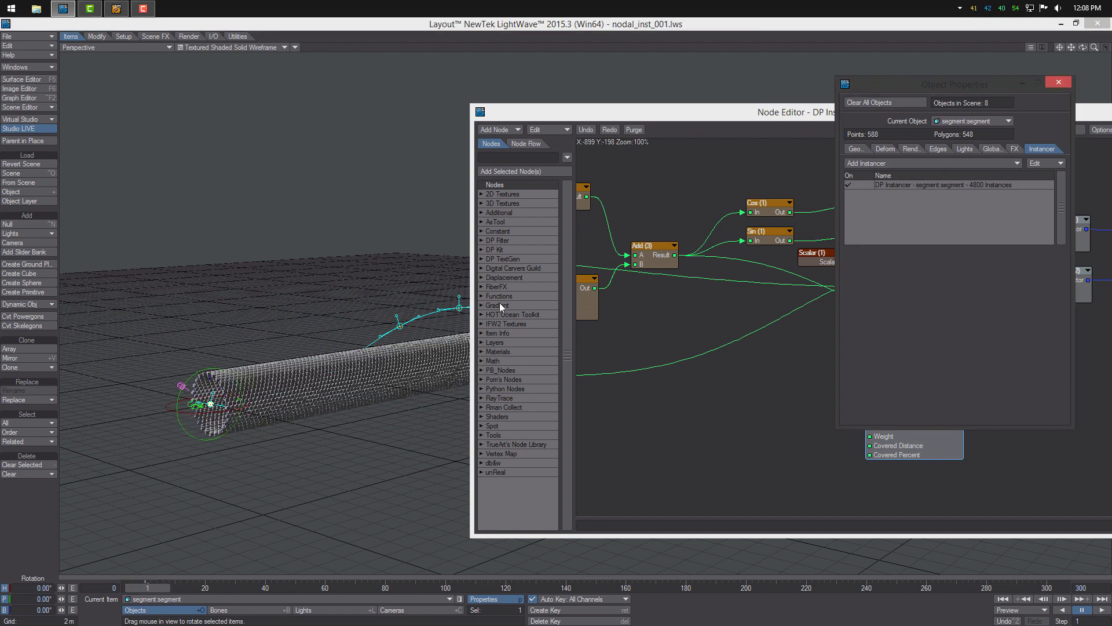
Reroute the link feeding Z of Make Vector (1) to the Spline Deformer's Covered Distance and shift the DP Instancer node outward.
left_click(765, 443)
left_click_drag(928, 399, 872, 388)
left_click_drag(751, 374, 880, 371, "alt")
mouse_move(668, 393)
left_mouse_down("alt")
mouse_move(744, 387)
mouse_move(672, 382)
left_mouse_up("alt")
left_click_drag(998, 333, 877, 371, "alt")
left_click_drag(1045, 269, 751, 359)
left_click_drag(739, 362, 869, 378)
left_click_drag(1043, 223, 1098, 221)
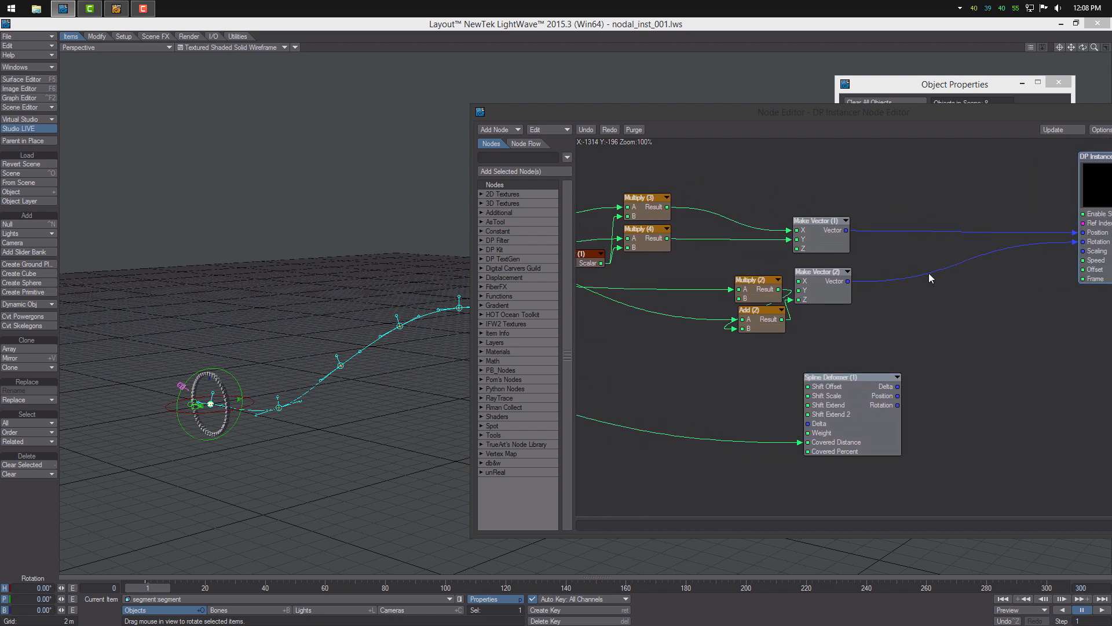
Add a vector Add node and place it between the Spline Deformer and the DP Instancer node.
left_click_drag(931, 274, 828, 260, "alt")
left_click_drag(782, 378, 772, 368)
right_click(861, 356)
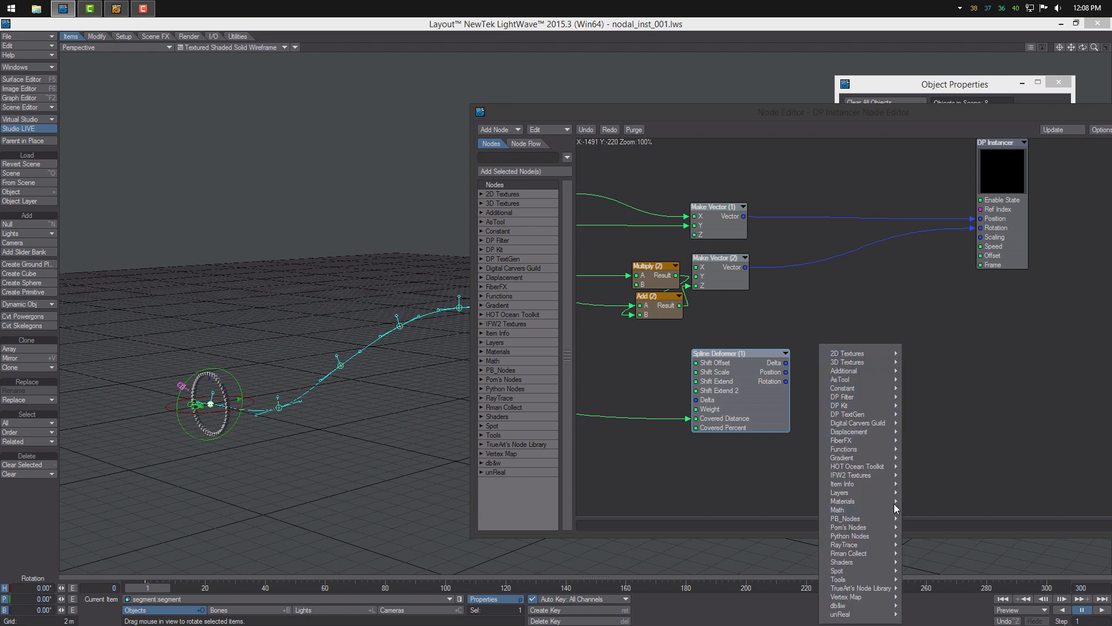
mouse_move(892, 510)
mouse_move(941, 527)
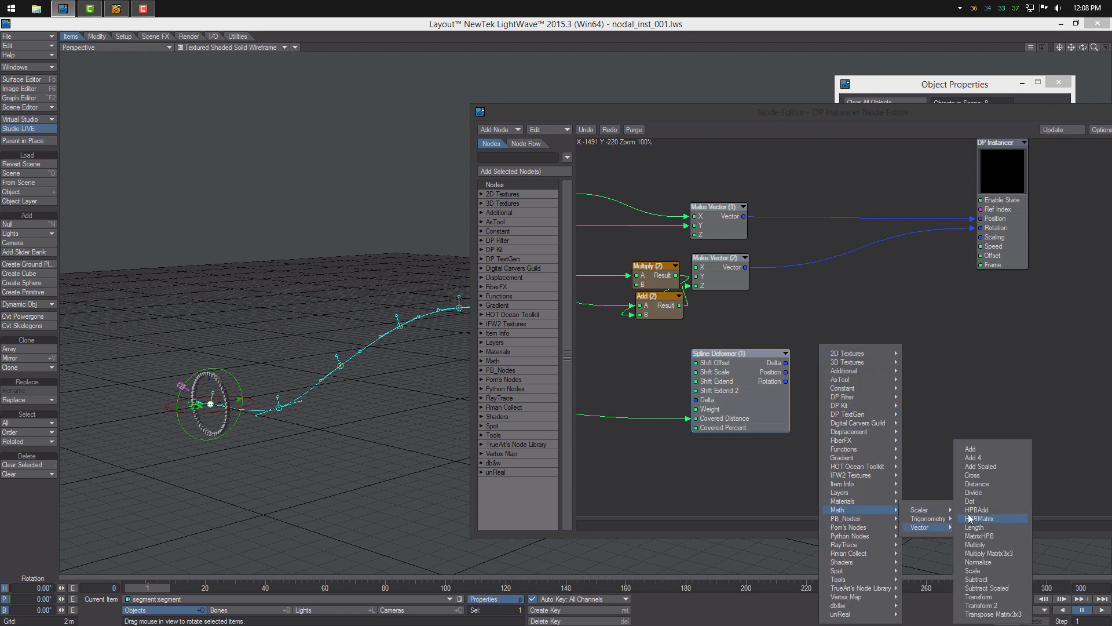
left_click(971, 449)
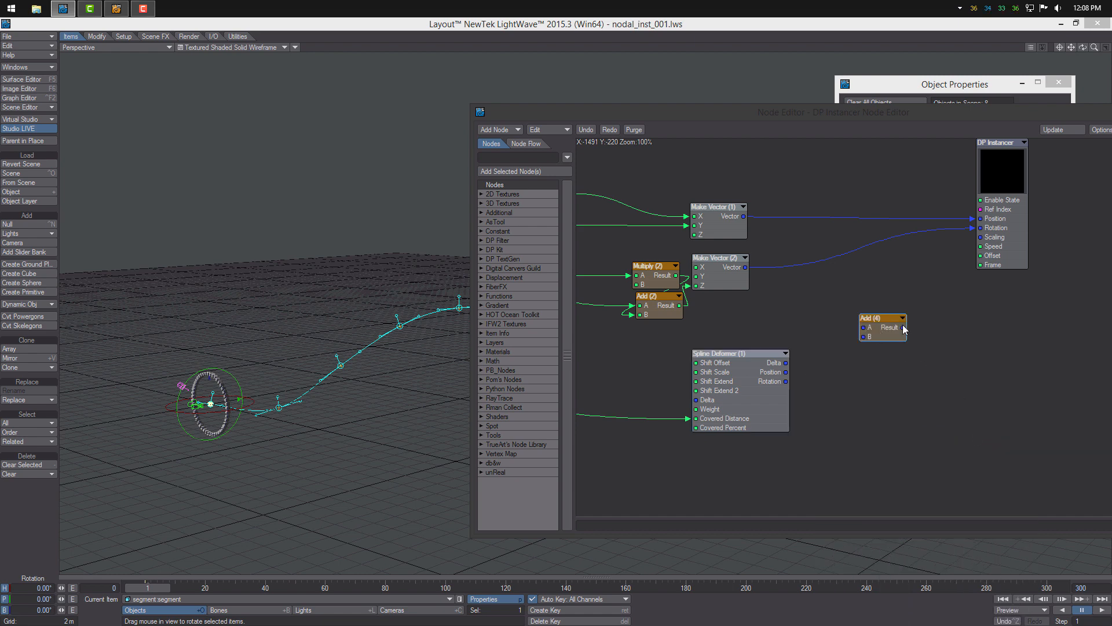
left_click_drag(876, 326, 920, 297)
Add an HPBMatrix vector node and place it beside the Spline Deformer's outputs.
left_click_drag(888, 378, 883, 355, "alt")
right_click(885, 351)
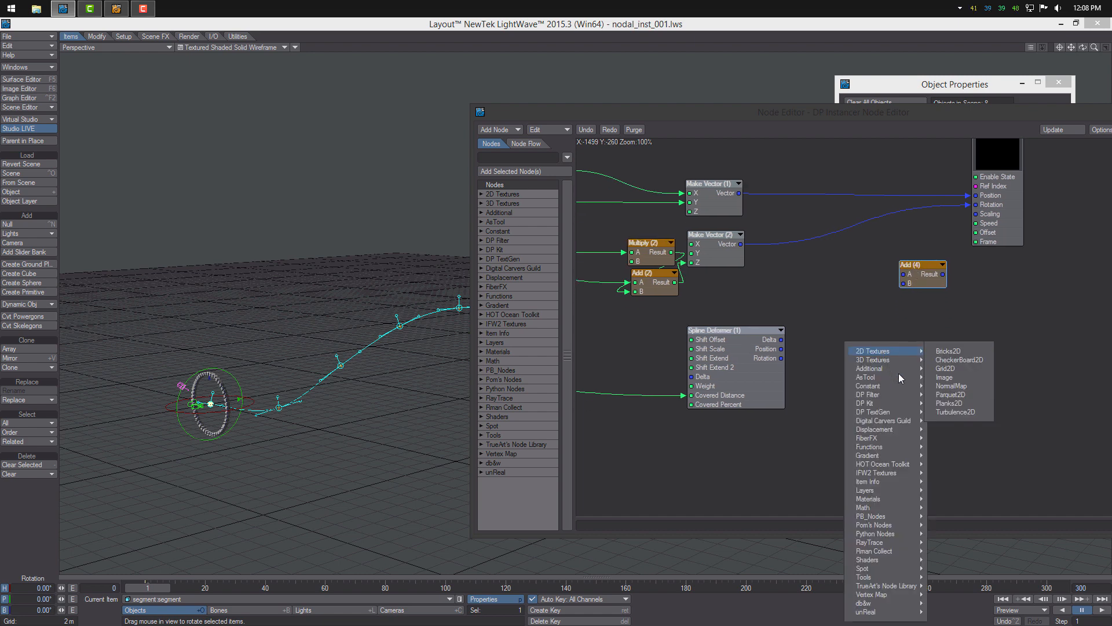
mouse_move(909, 508)
mouse_move(969, 526)
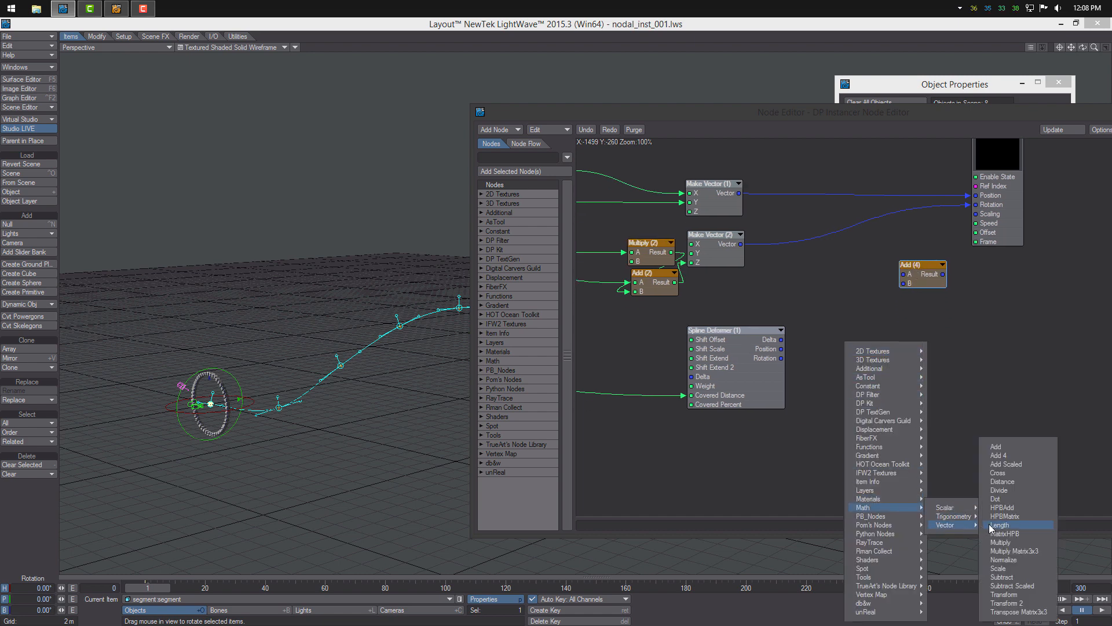
left_click(1020, 517)
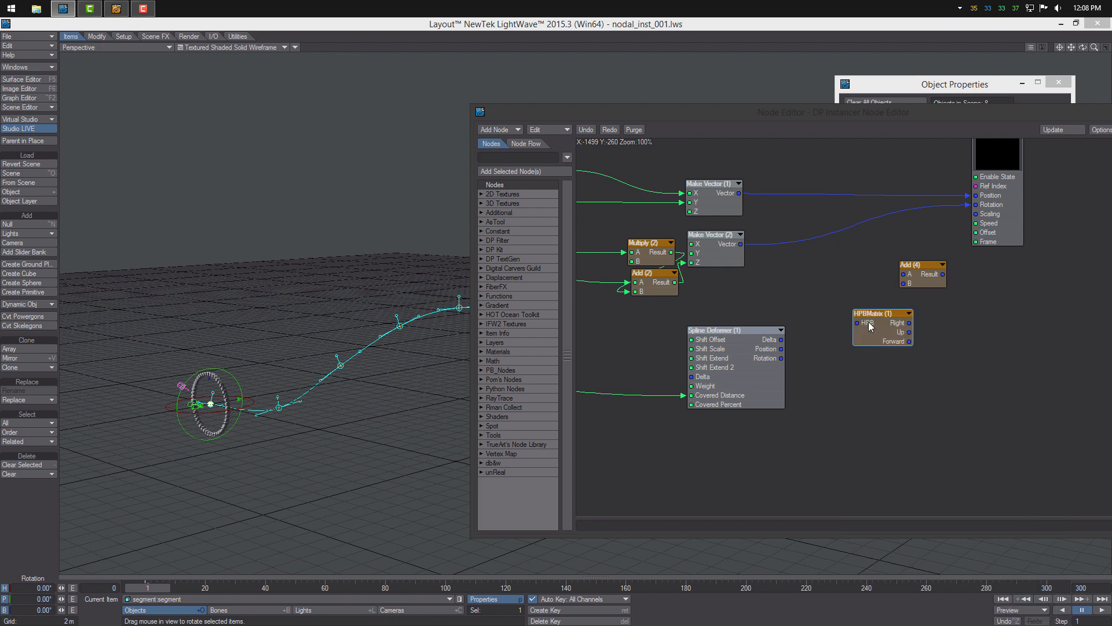
left_click_drag(877, 332, 855, 360)
Add a Transform 2 vector node next to HPBMatrix and check its settings.
right_click(860, 382)
mouse_move(887, 509)
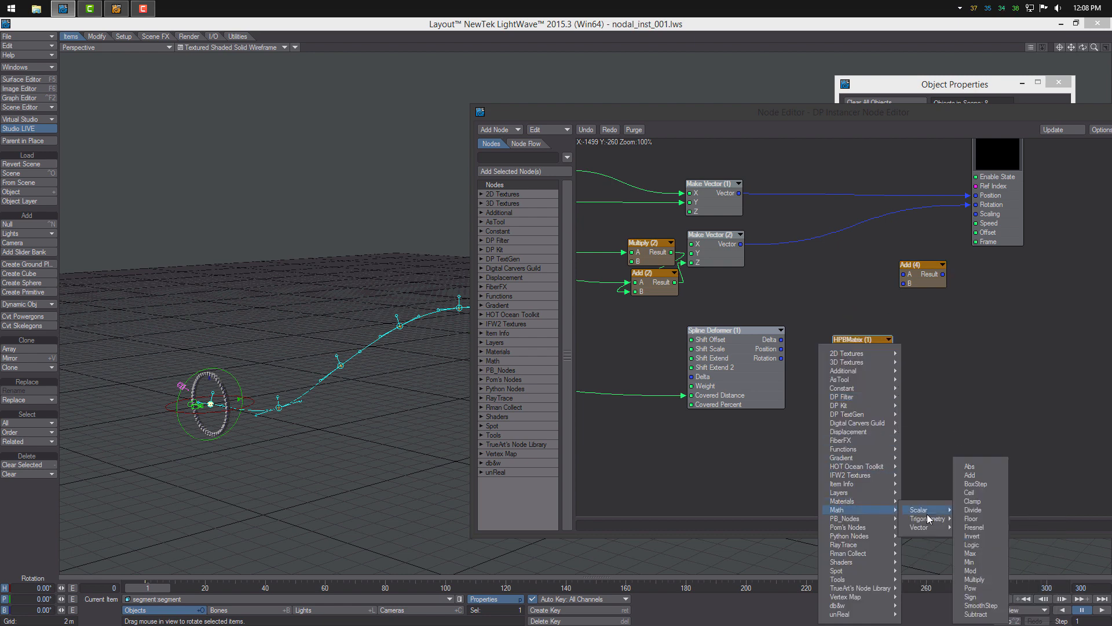
mouse_move(927, 527)
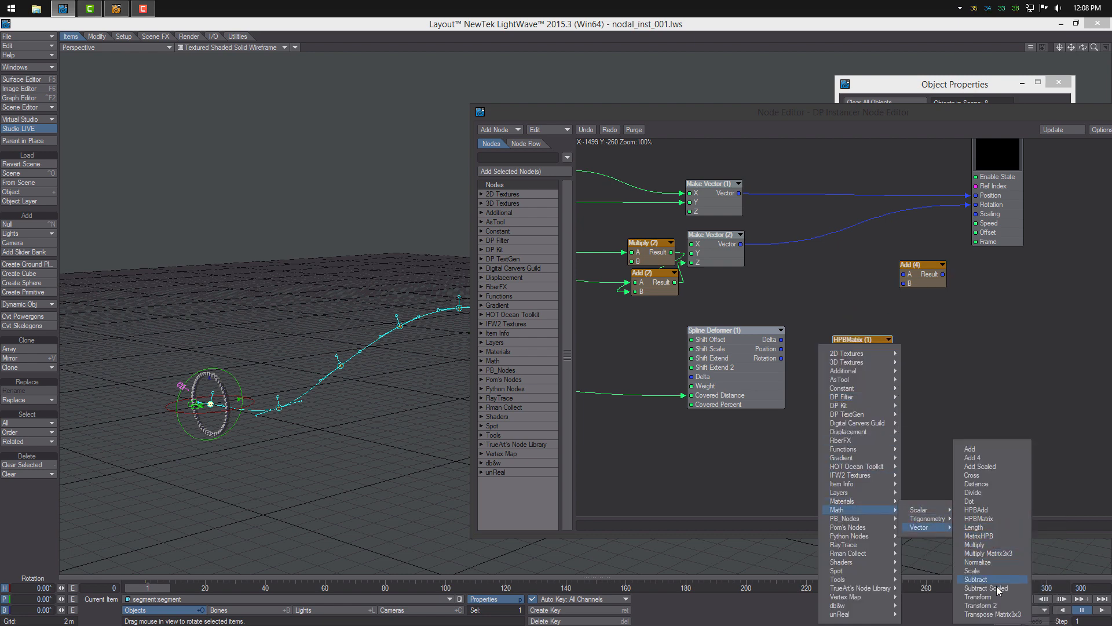
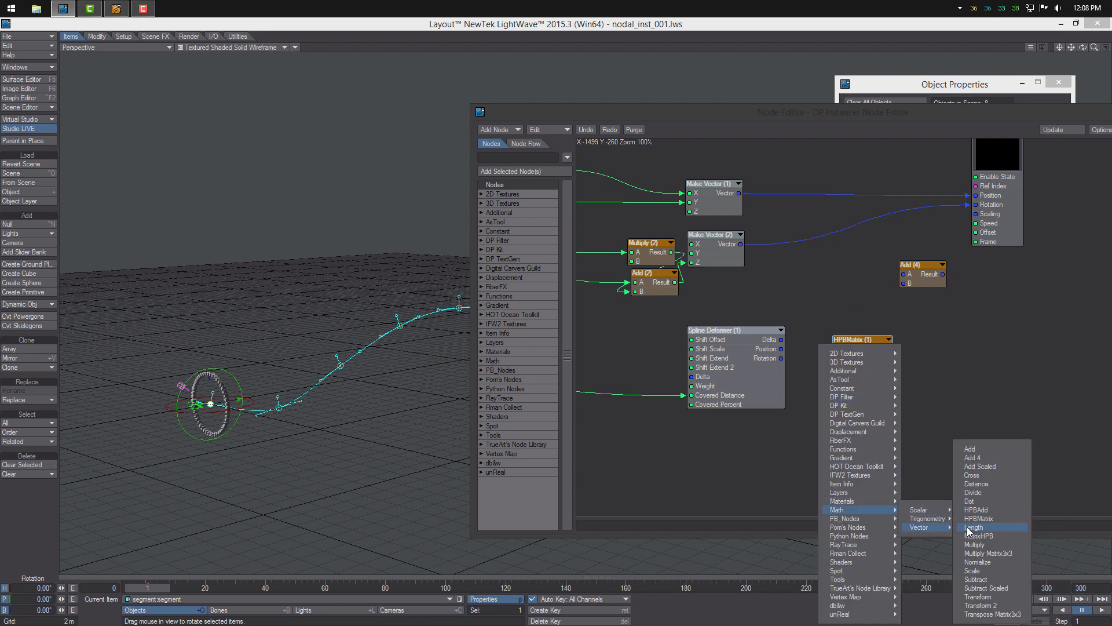
left_click(994, 604)
left_click_drag(889, 326, 943, 357)
double_click(943, 357)
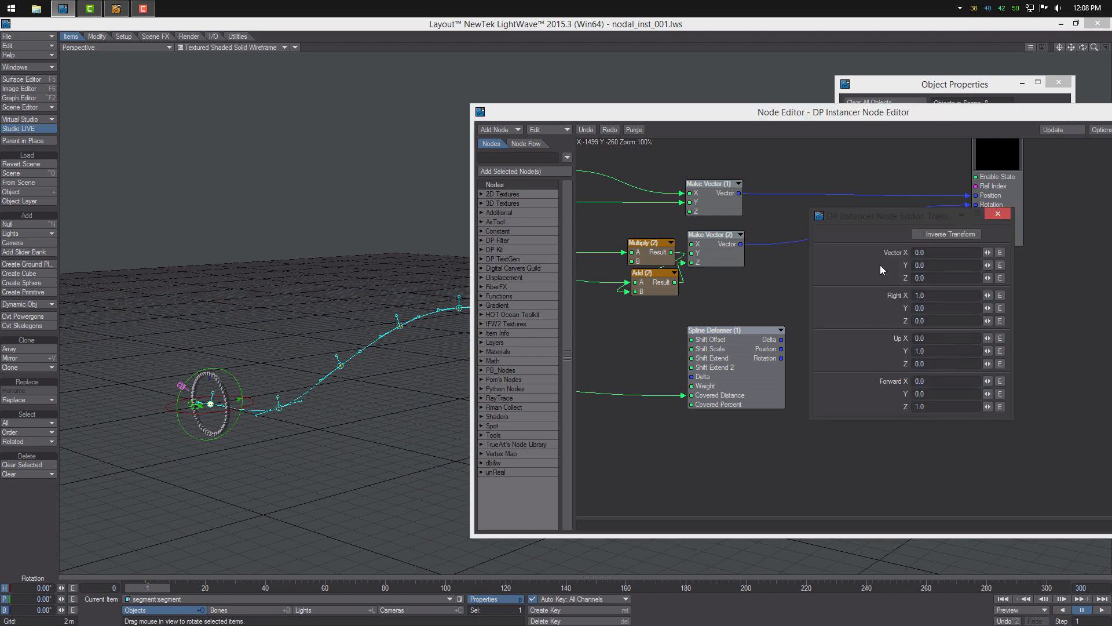
left_click(997, 213)
Add an HPBAdd vector node and place it near Make Vector (2).
right_click(904, 398)
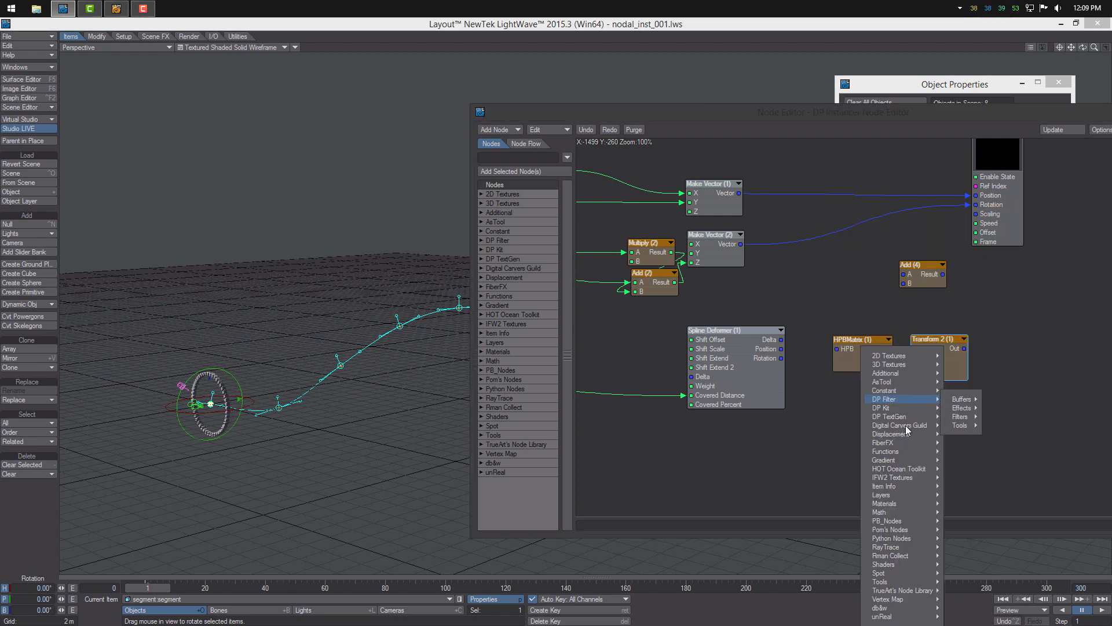
mouse_move(927, 513)
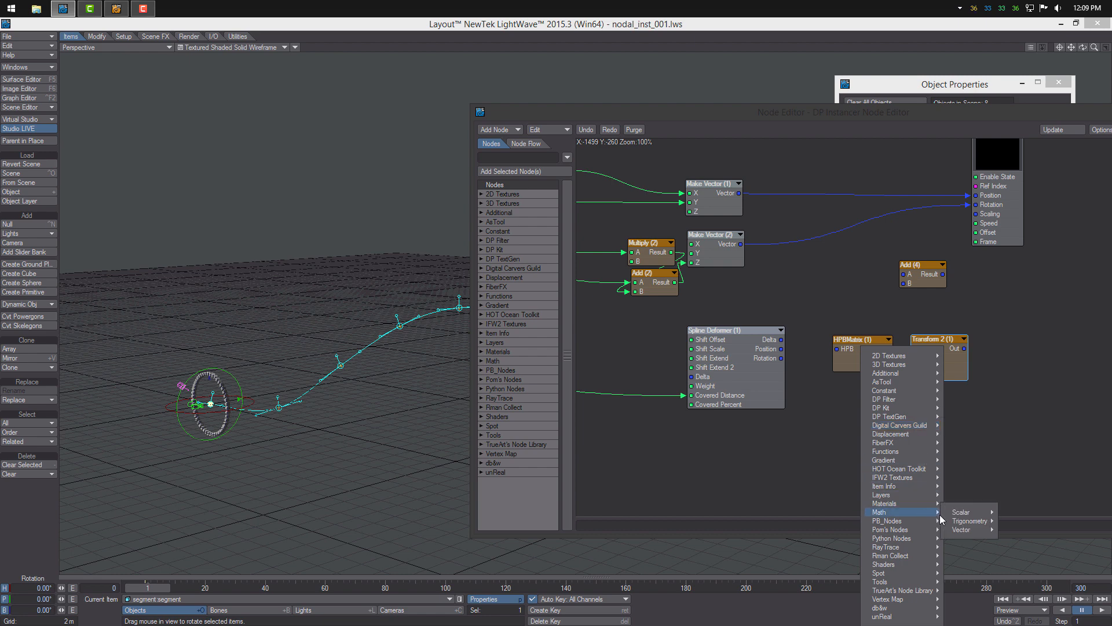
mouse_move(979, 530)
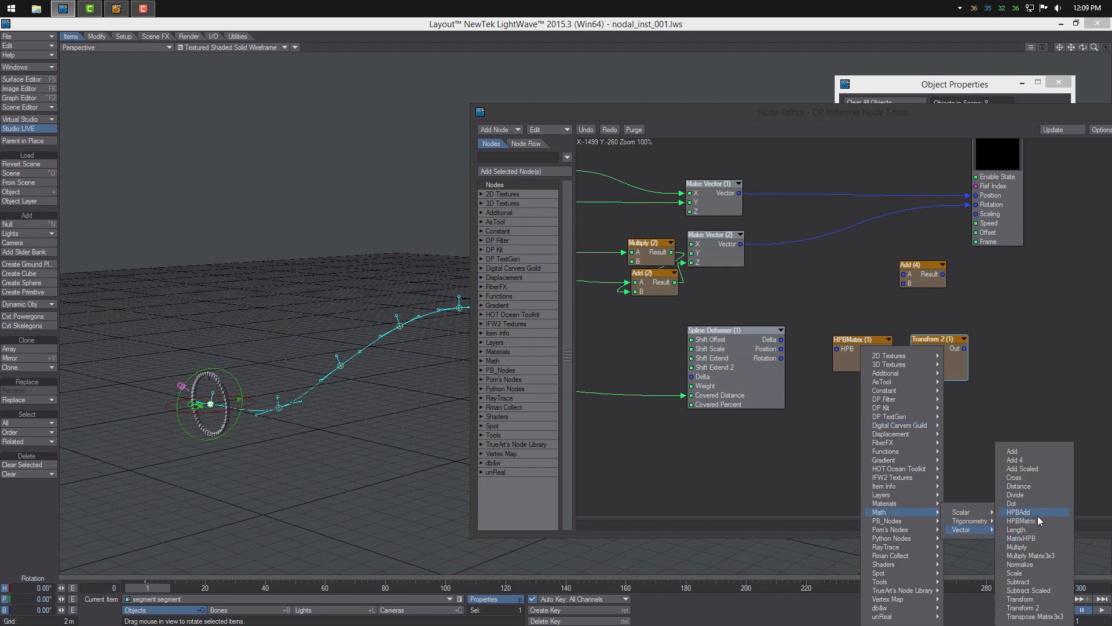
left_click(1018, 513)
left_click_drag(851, 292, 788, 273)
Wire Spline Deformer Rotation into HPBMatrix, its Right, Up and Forward outputs into Transform 2, and Make Vector (1) into Transform 2's Vector.
left_click_drag(853, 317, 774, 344, "alt")
left_click_drag(764, 391, 838, 403)
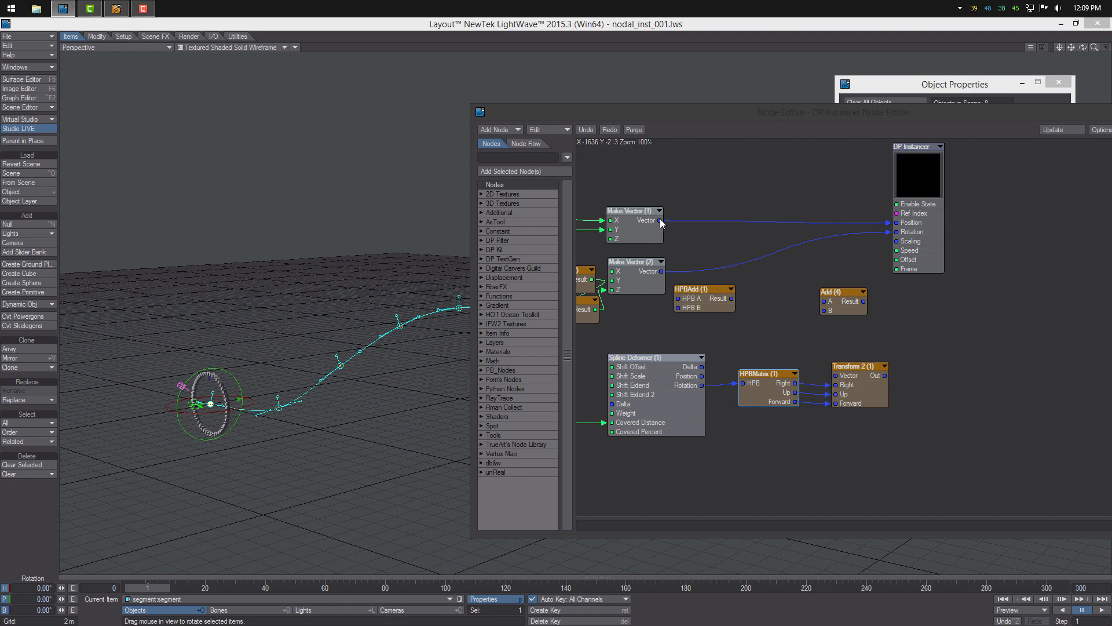
left_click_drag(660, 221, 849, 372)
Connect Transform 2's Out to B and Make Vector (1) to A of Add (4), and its Result to the DP Instancer's Position.
left_click_drag(836, 305, 842, 276)
left_click_drag(924, 192, 978, 199)
left_click_drag(852, 278, 890, 297)
left_click_drag(876, 387, 876, 382)
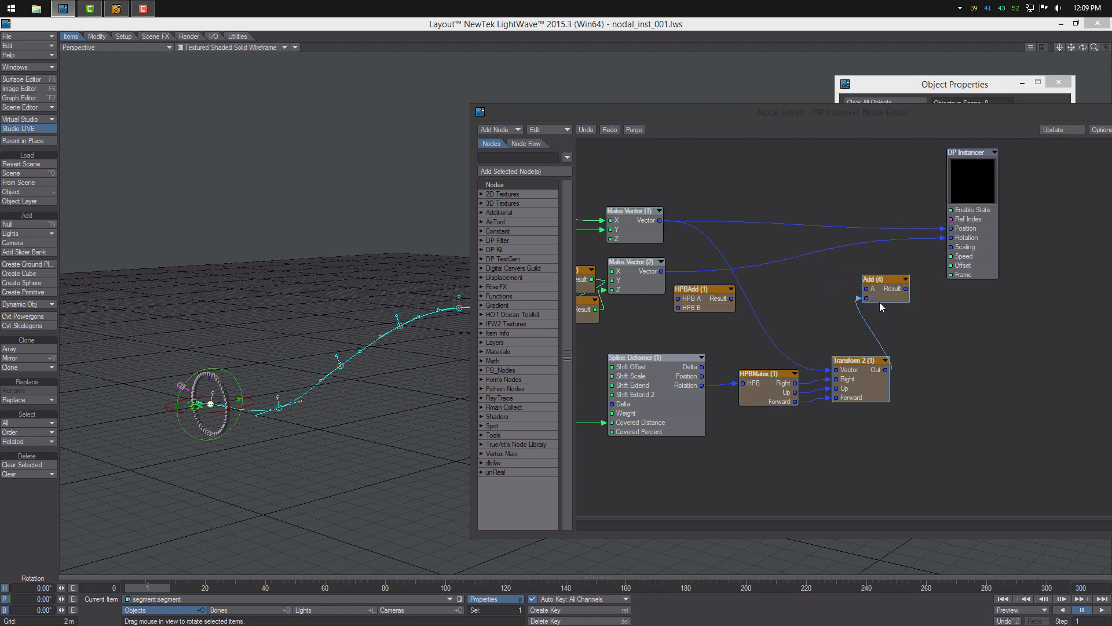
left_click_drag(660, 221, 951, 229)
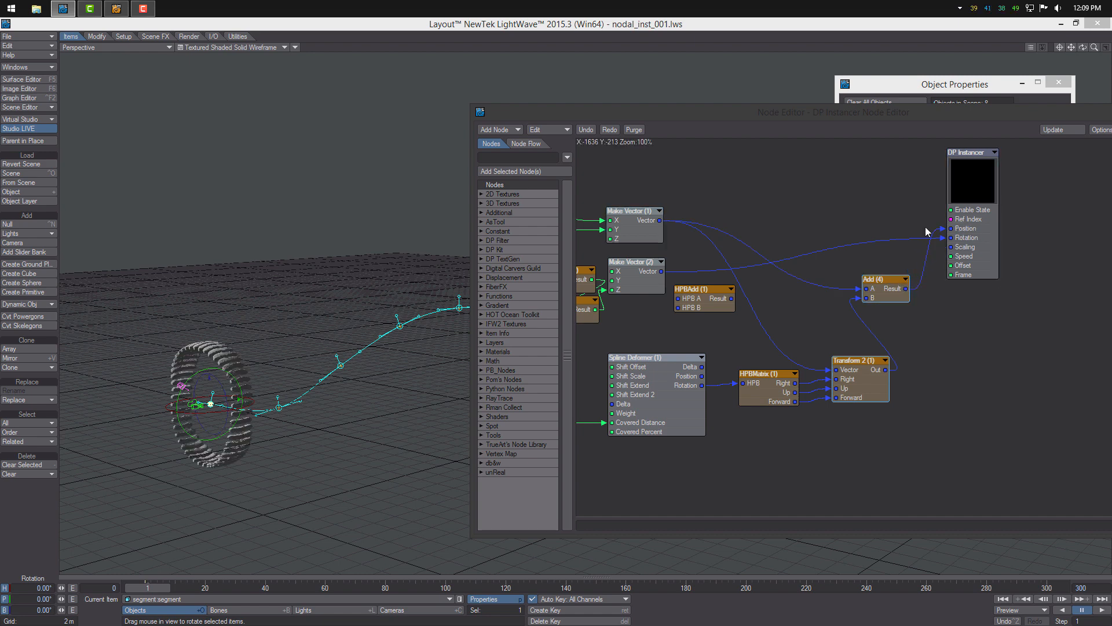
Replace the A input of Add (4) with the Spline Deformer's Position and inspect the bent tube in the viewport.
left_click_drag(858, 384, 860, 387)
left_click_drag(755, 388, 762, 392)
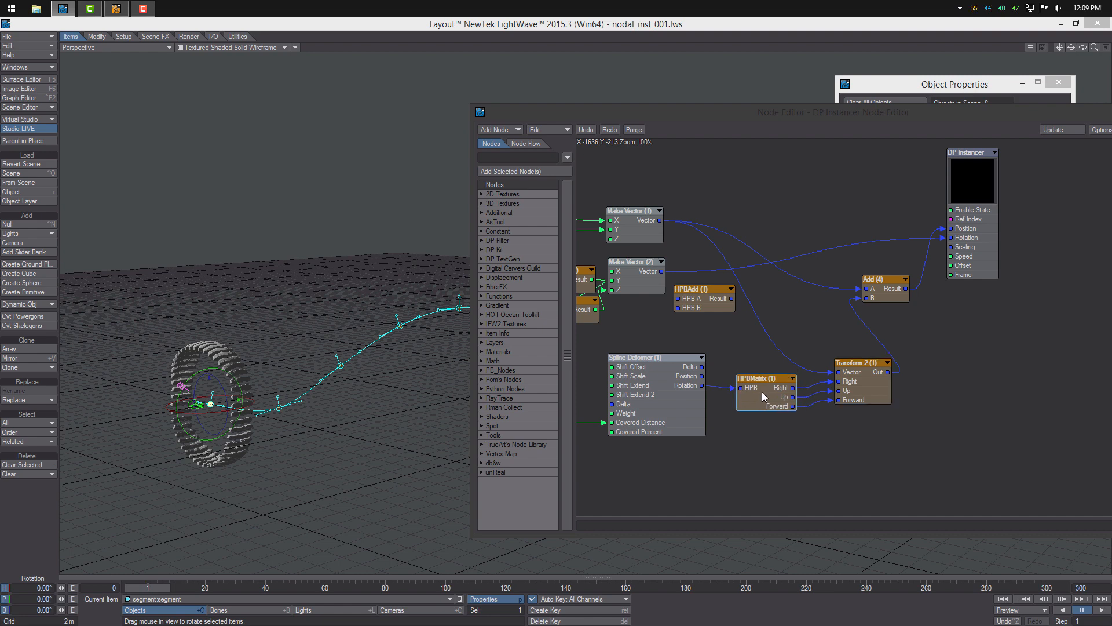
left_click_drag(858, 289, 850, 283)
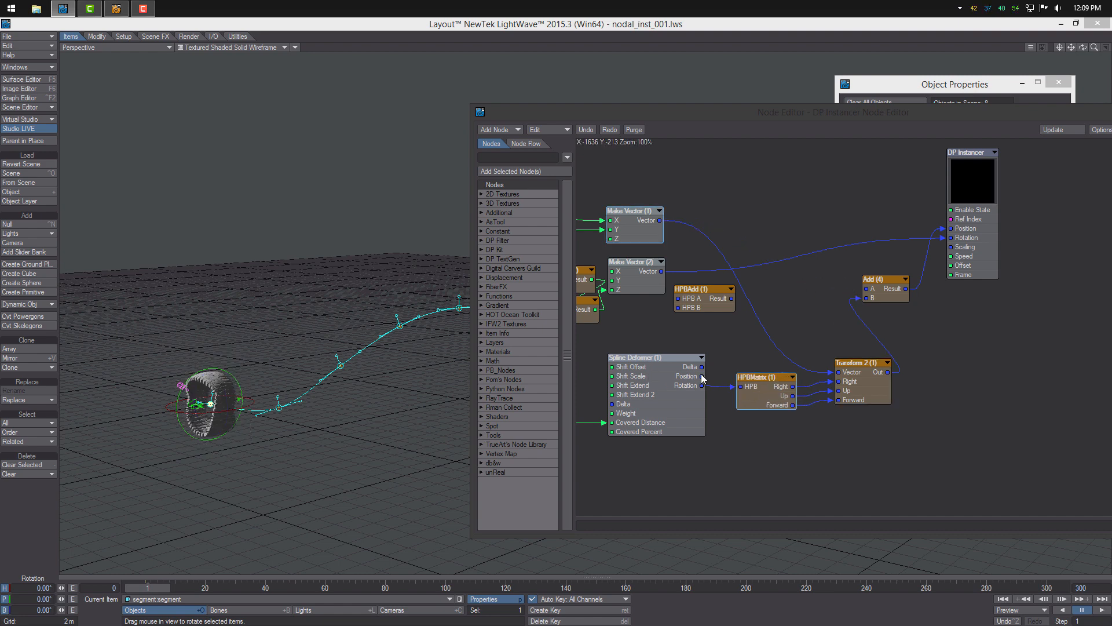
left_click_drag(701, 376, 880, 288)
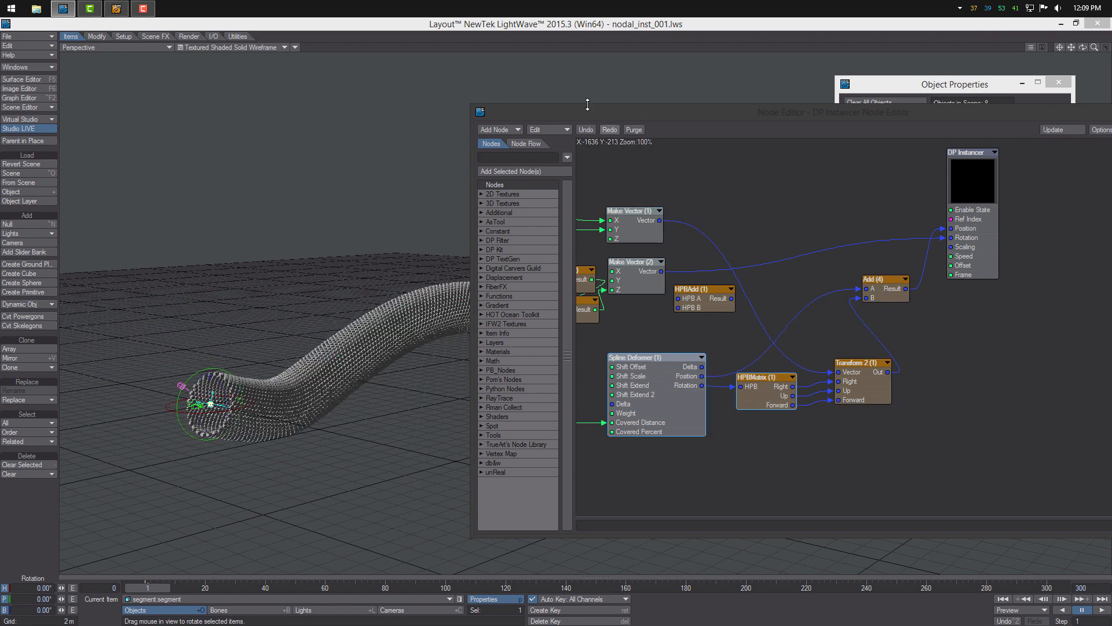
left_click_drag(582, 113, 765, 125)
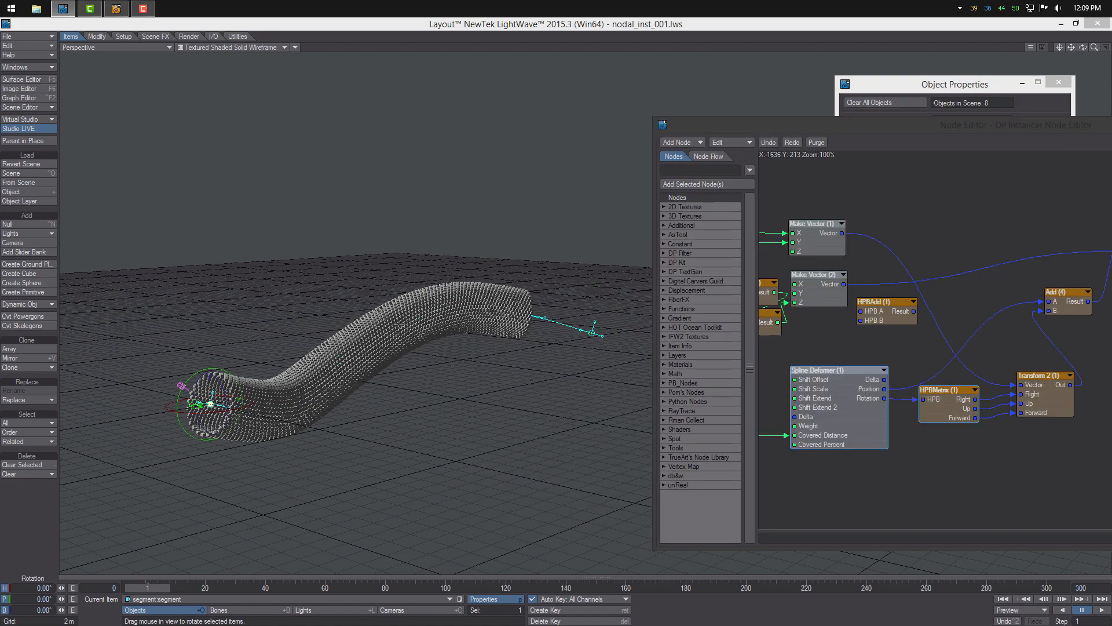
left_click_drag(393, 327, 342, 435, "alt")
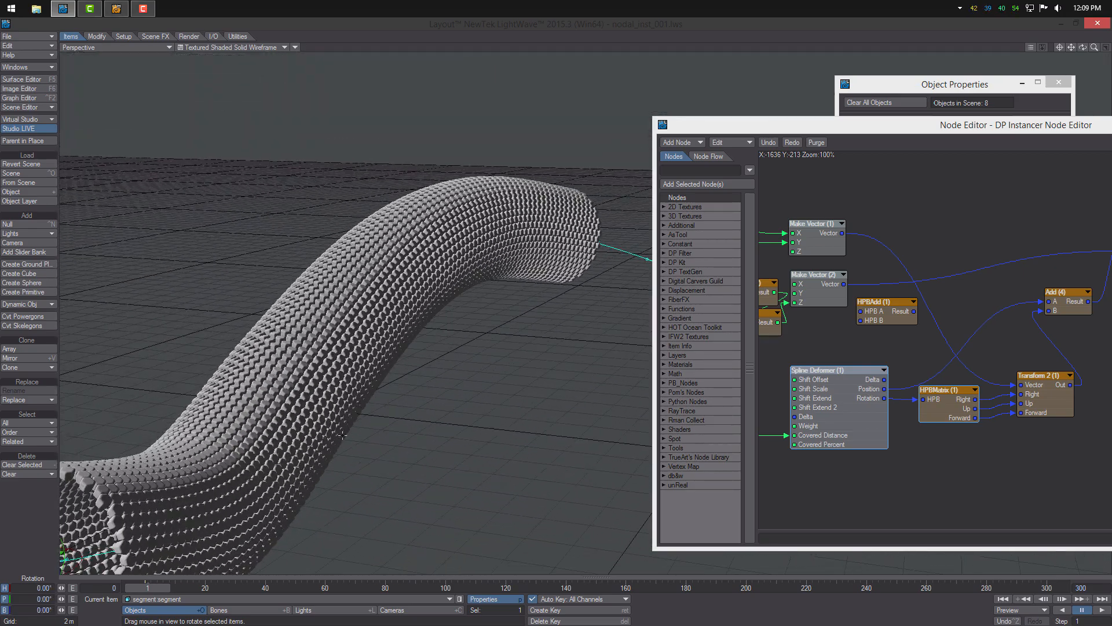
Feed Spline Deformer Rotation and Make Vector (2) into HPBAdd's A and B, and its Result into the DP Instancer's Rotation.
left_click_drag(841, 124, 777, 105)
left_click_drag(985, 348, 879, 359, "alt")
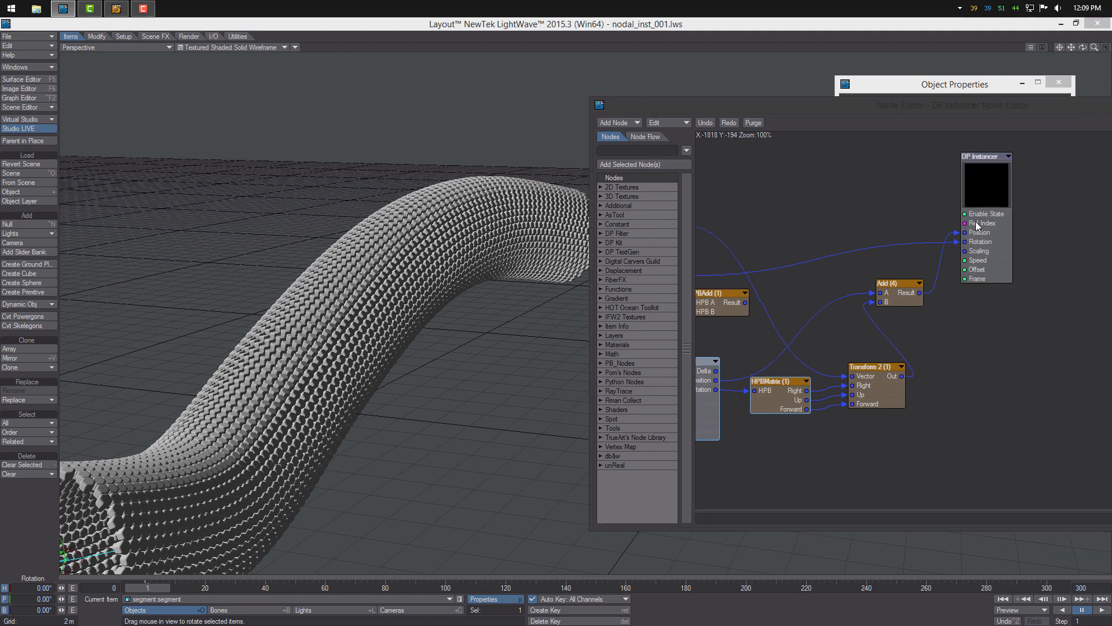
left_click_drag(976, 222, 1026, 235)
left_click_drag(907, 301, 950, 320)
left_click_drag(755, 302, 912, 324, "alt")
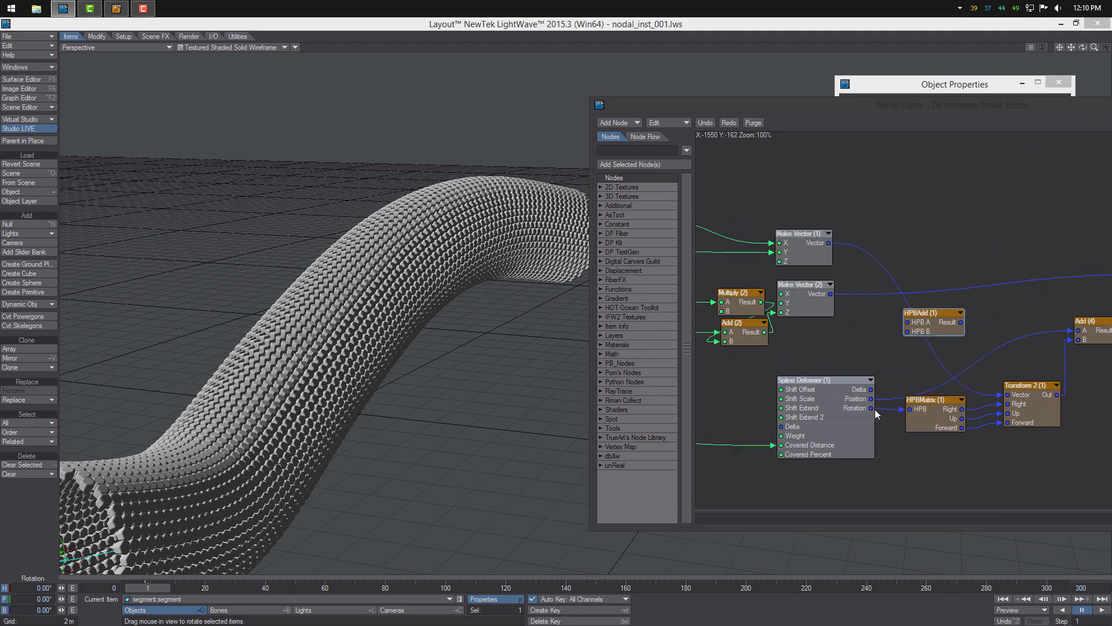
left_click_drag(871, 408, 908, 322)
left_click_drag(830, 294, 870, 330)
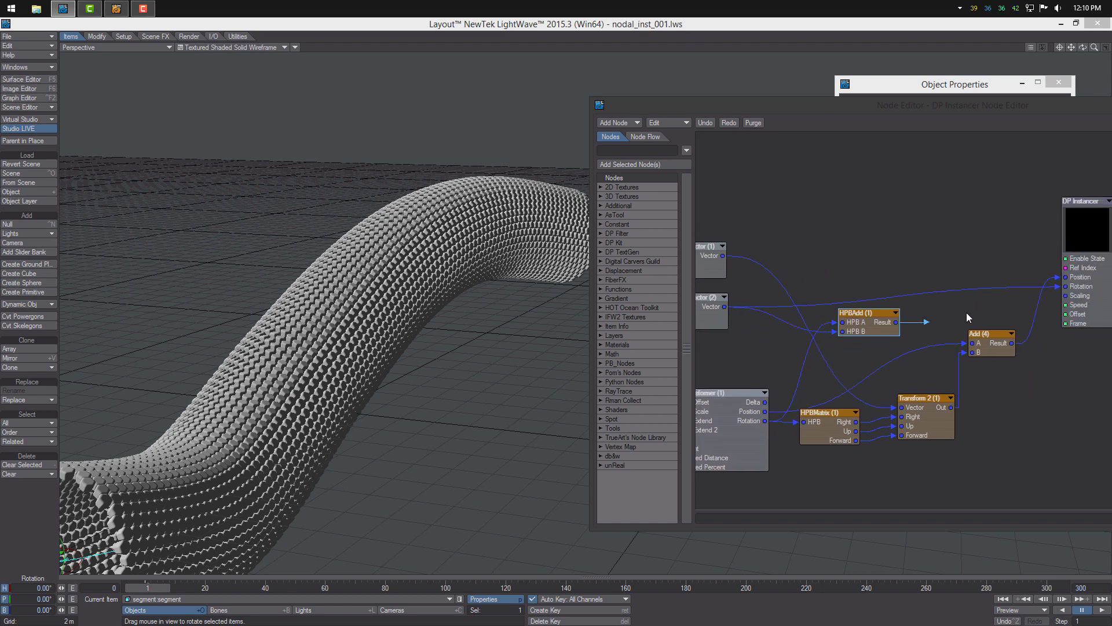
left_click_drag(968, 318, 1064, 287)
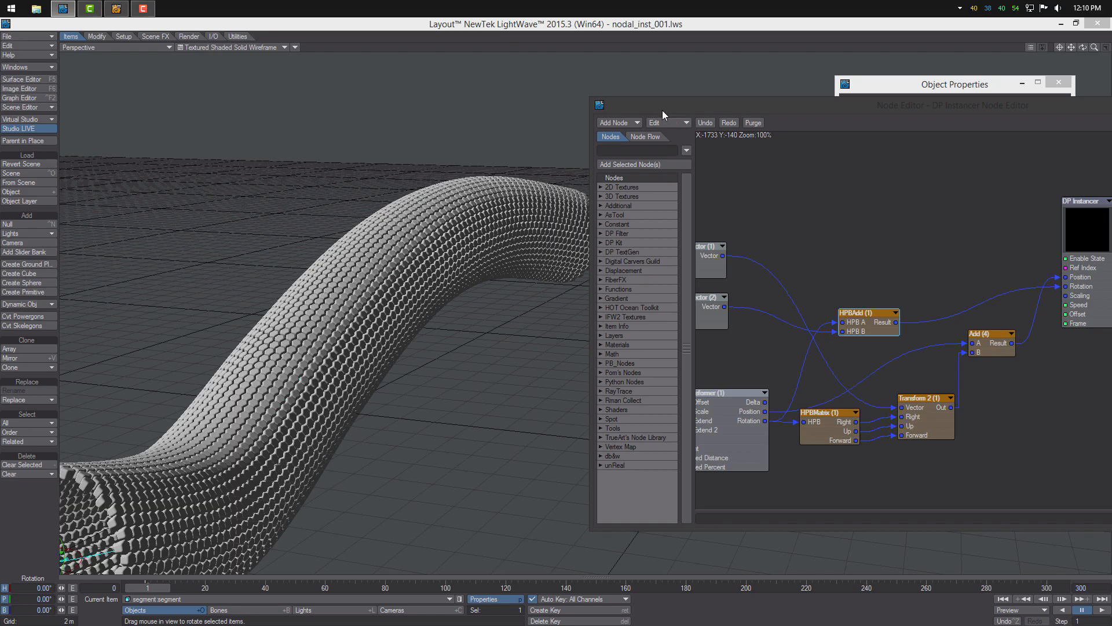
Inspect the bent tube from its open end and save the scene.
left_click_drag(662, 108, 747, 110)
left_click_drag(585, 336, 541, 518, "alt")
key("s")
key("Return")
key("Return")
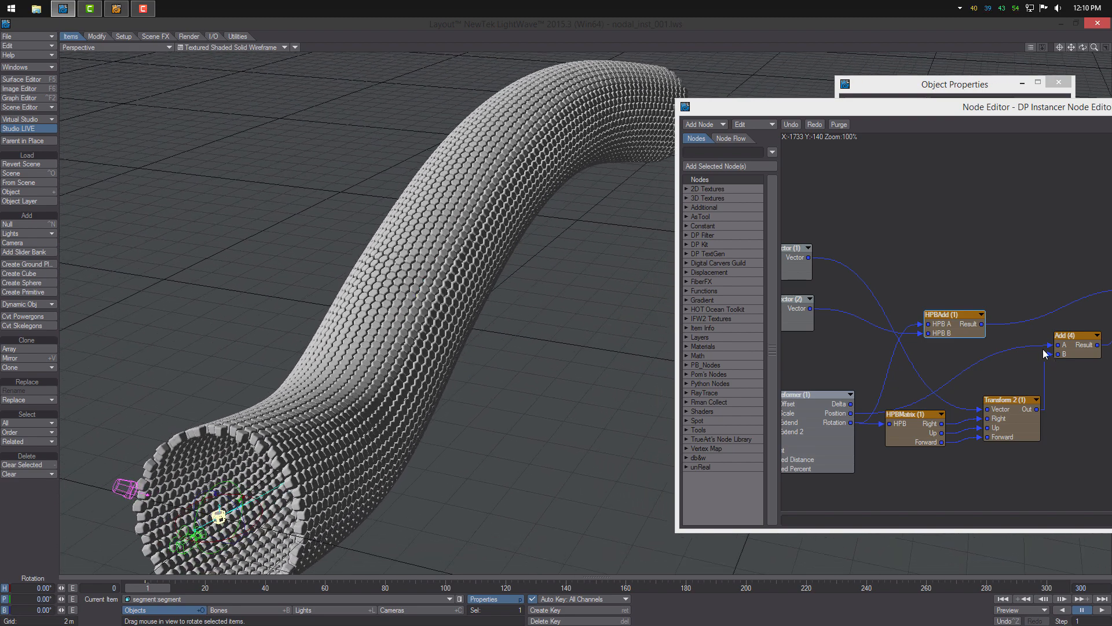
Maximize the Node Editor, adjust the DP Instancer node's position and fit the node network at 52% zoom.
mouse_move(1044, 349)
left_mouse_down("alt")
mouse_move(995, 350)
mouse_move(1041, 369)
left_mouse_up("alt")
left_click_drag(853, 106, 652, 100)
left_click_drag(848, 227, 773, 228, "alt")
left_click_drag(846, 198, 862, 230)
double_click(923, 98)
left_click_drag(672, 186, 805, 243, "alt")
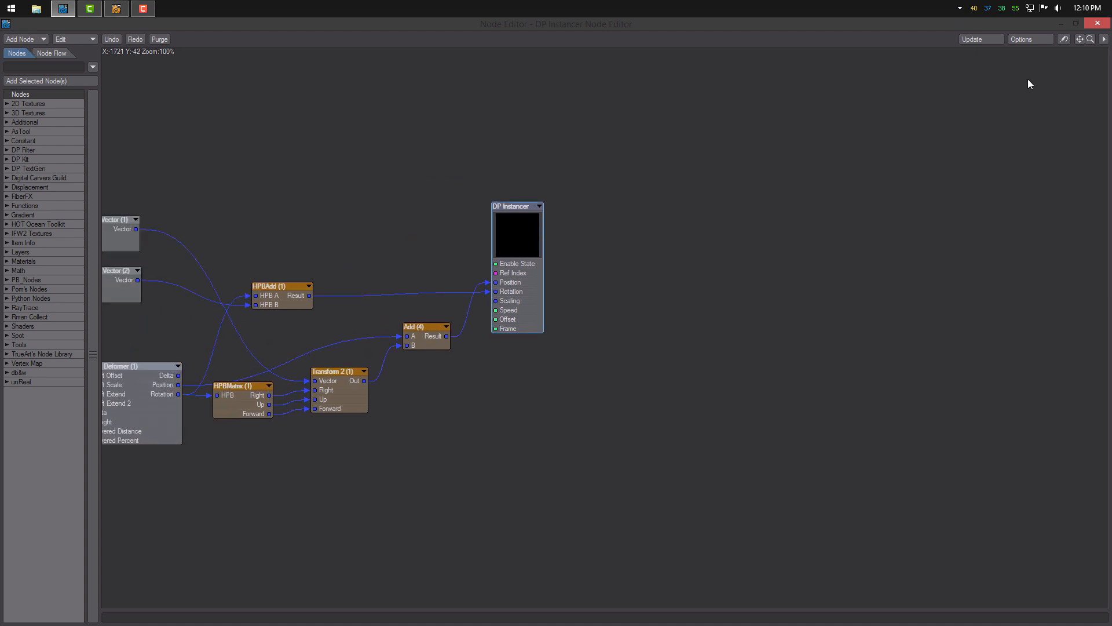
left_click_drag(1091, 39, 742, 380)
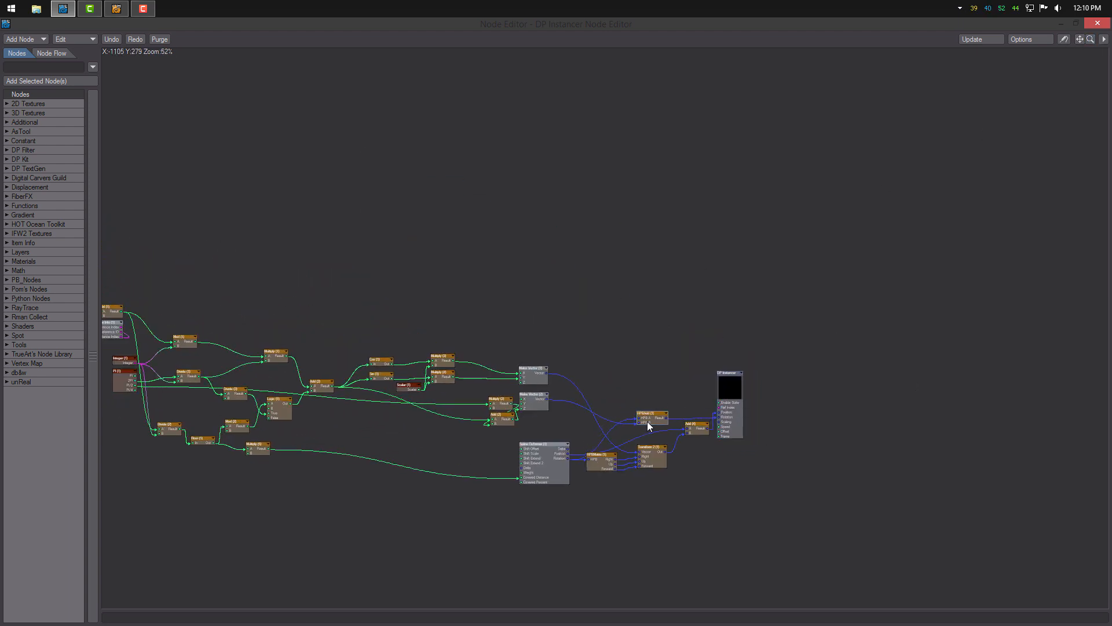
Tidy the HPBAdd, Multiply (2), Add (2), Make Vector and Spline Deformer nodes at the output end of the network.
left_click_drag(648, 423, 652, 420)
left_click_drag(499, 410, 498, 405)
left_click_drag(500, 407, 496, 405)
left_click_drag(578, 514, 510, 345)
left_click_drag(540, 357, 769, 395)
left_click_drag(667, 405, 663, 433, "alt")
left_click_drag(672, 433, 576, 388)
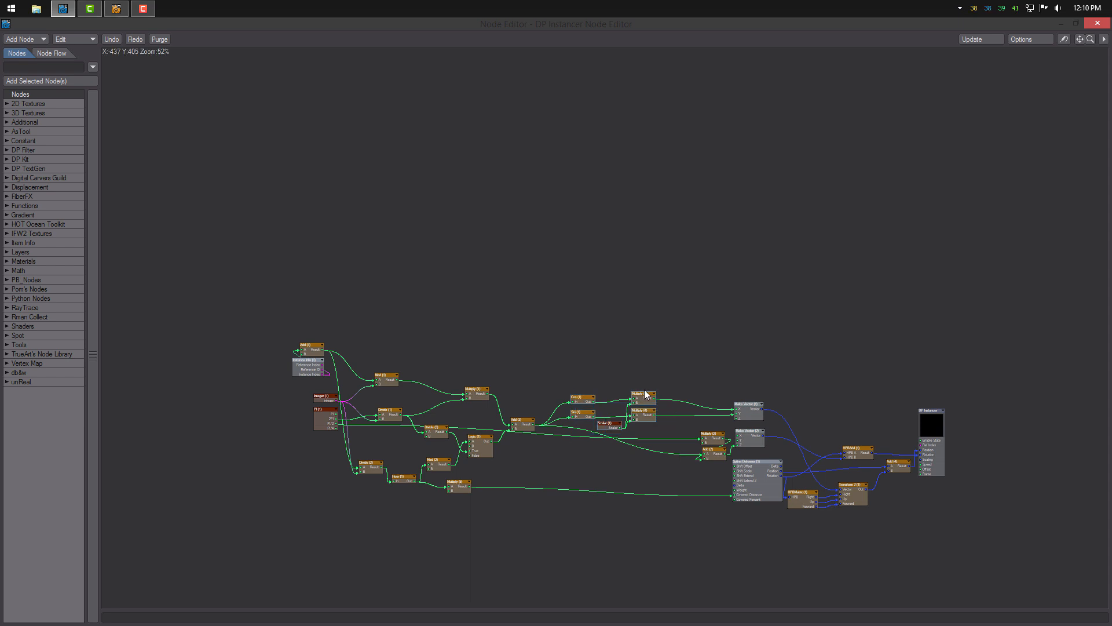
Move the Cos, Sin, Scalar and Multiply group closer to the Make Vector nodes and rearrange the lower Divide, Floor and Multiply nodes.
mouse_move(646, 400)
left_mouse_down()
mouse_move(689, 396)
mouse_move(696, 384)
mouse_move(659, 409)
left_mouse_up()
left_click_drag(587, 429, 681, 438, "alt")
left_click(588, 421)
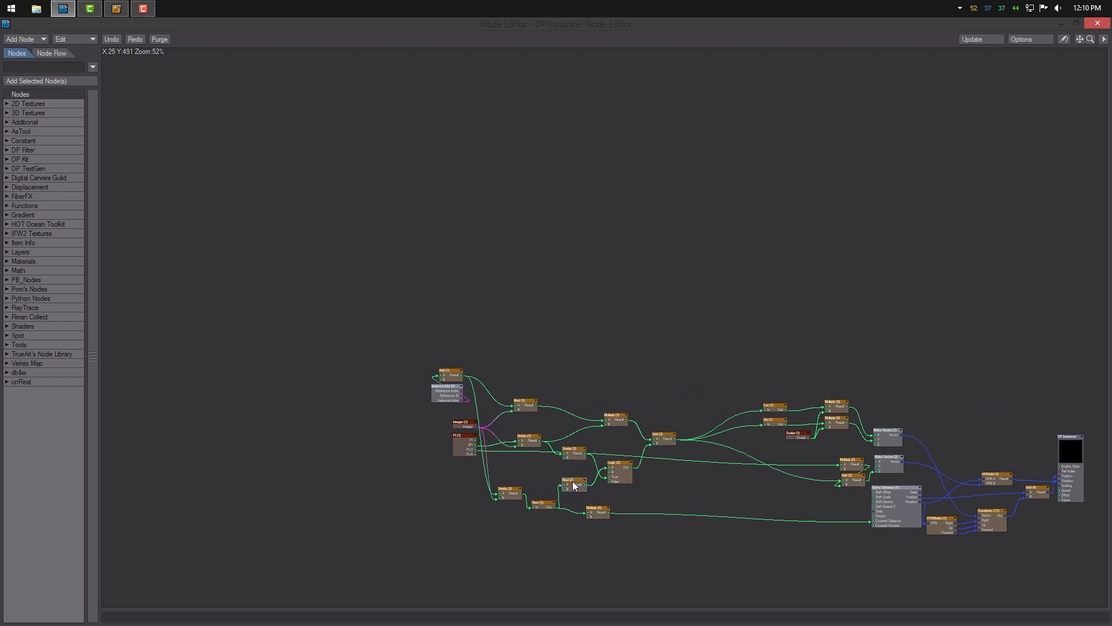
left_click_drag(597, 516, 591, 509)
left_click_drag(513, 496, 590, 498)
left_click_drag(733, 472, 641, 475, "alt")
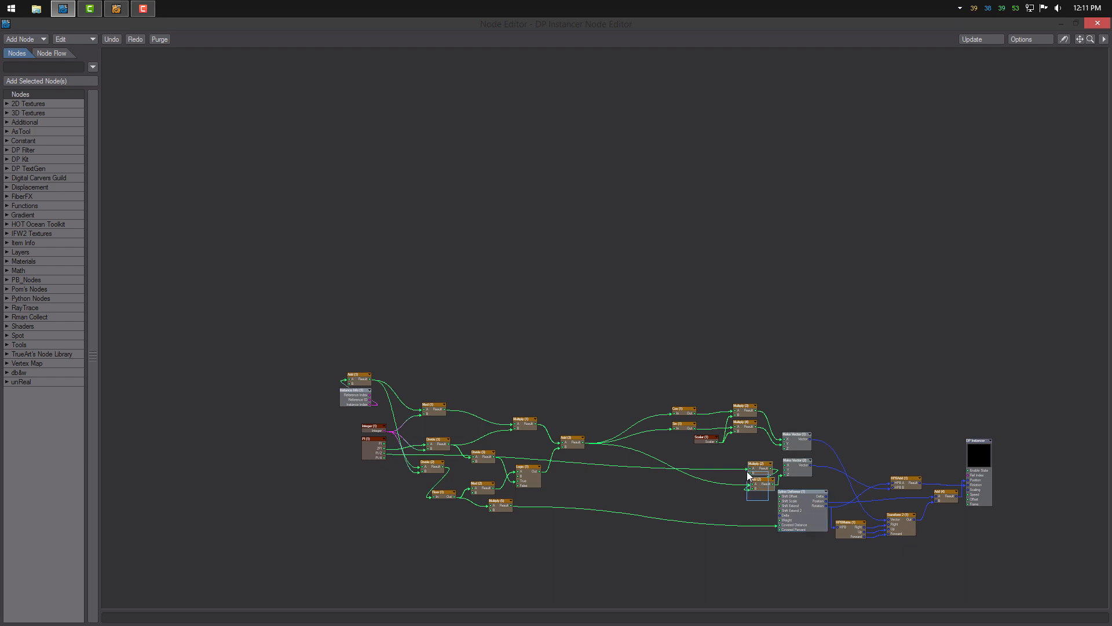
Realign the Multiply (2), Add (2), Cos and Sin nodes, and move the whole output half of the network closer to the input half.
left_click_drag(748, 471, 747, 471)
left_click_drag(756, 468, 751, 464)
left_click(684, 433)
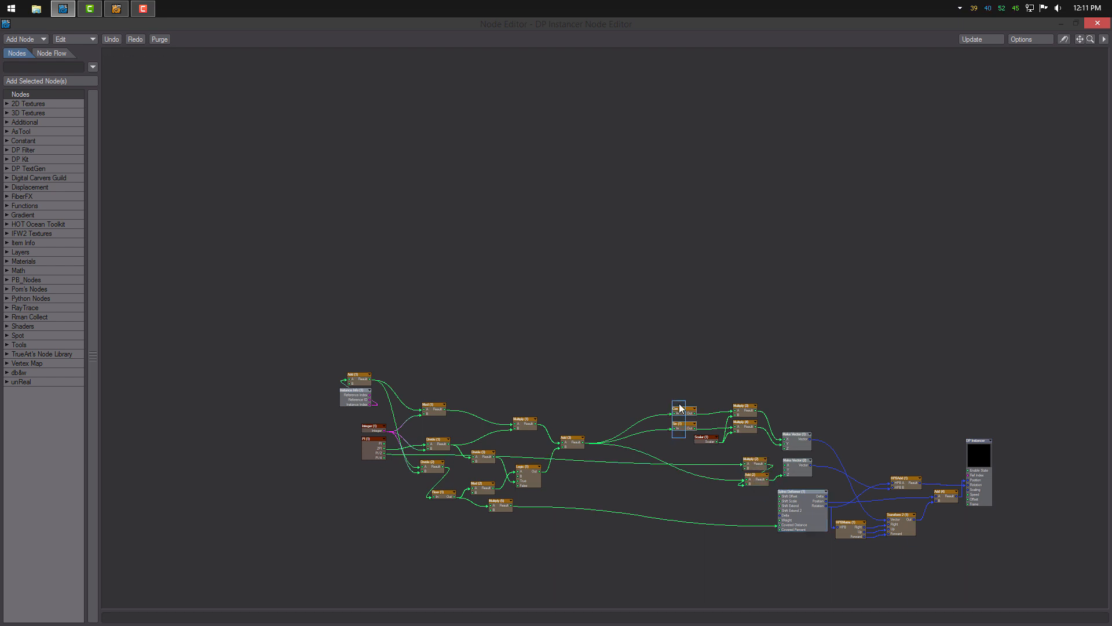
left_click(681, 410)
left_click_drag(688, 409, 703, 409)
left_click_drag(709, 337, 992, 566)
left_click_drag(977, 468, 917, 475)
left_click_drag(822, 366, 833, 282, "alt")
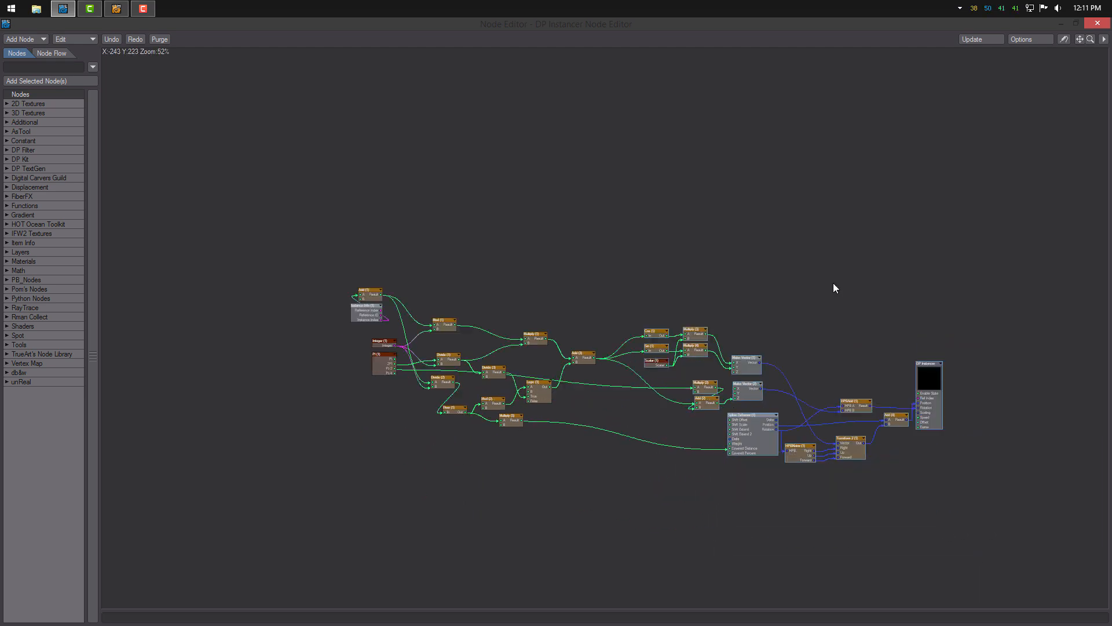
Restore the maximized node editor to a floating window and move it aside to reveal the instanced tube.
left_click_drag(812, 412, 826, 343, "alt")
left_click_drag(1090, 40, 1107, 41)
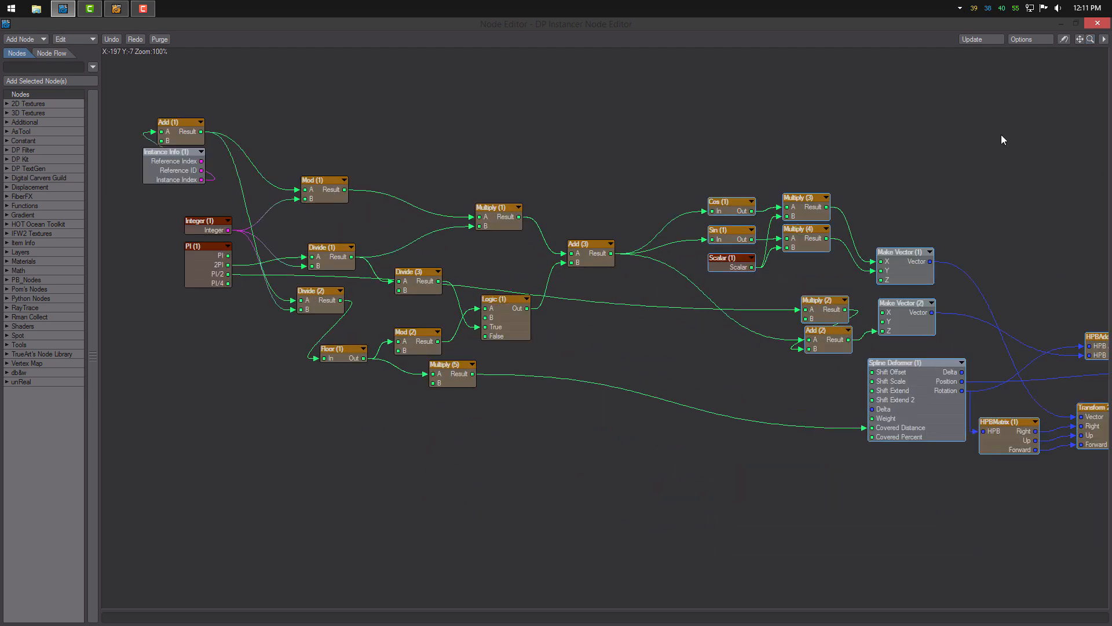
left_click_drag(956, 159, 834, 183, "alt")
double_click(1018, 26)
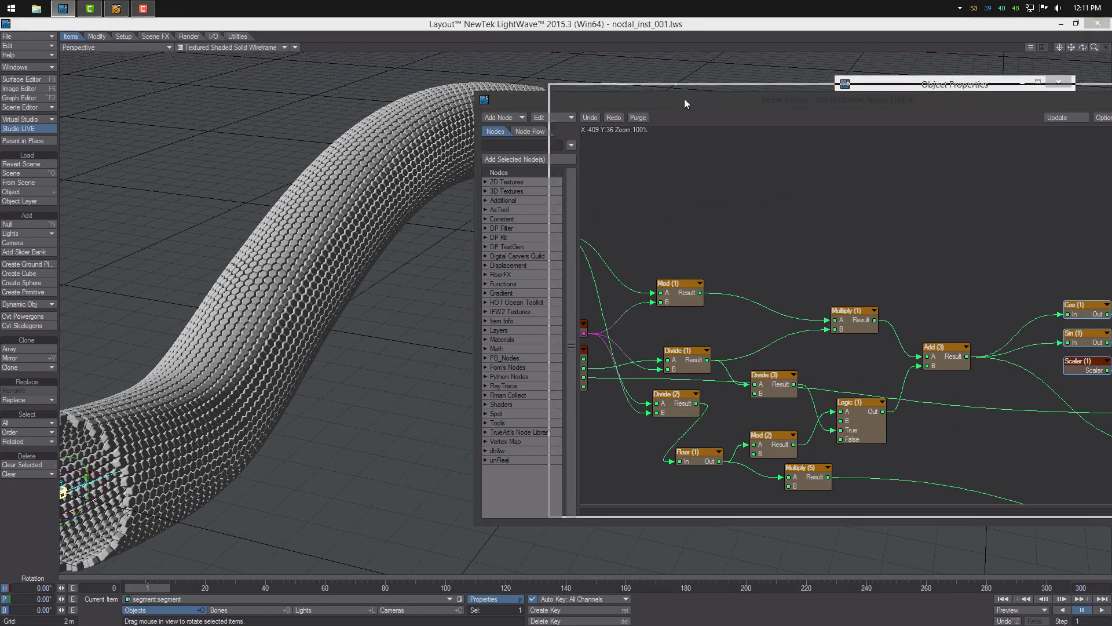
left_click_drag(685, 104, 852, 98)
left_click_drag(556, 139, 489, 125, "ctrl+alt")
left_click_drag(907, 224, 835, 112, "alt")
left_click_drag(923, 96, 907, 88)
Turn on the Headlight option for the perspective view and shift the node editor clear of the tube.
left_click_drag(556, 139, 305, 21, "ctrl+alt")
left_click(295, 47)
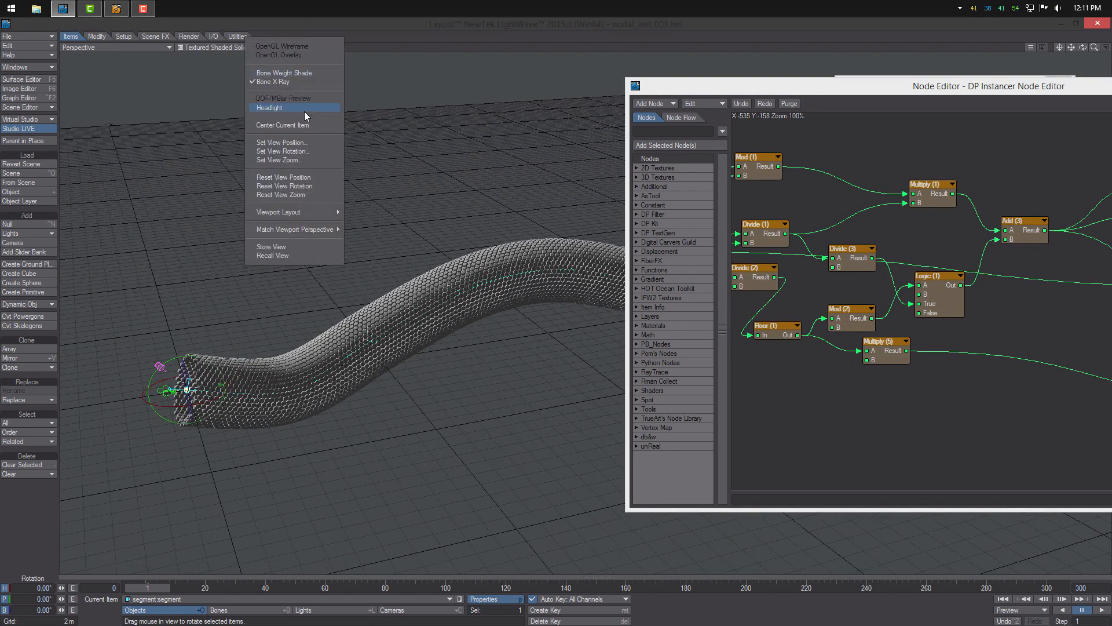
left_click(304, 111)
left_click_drag(700, 91, 934, 154)
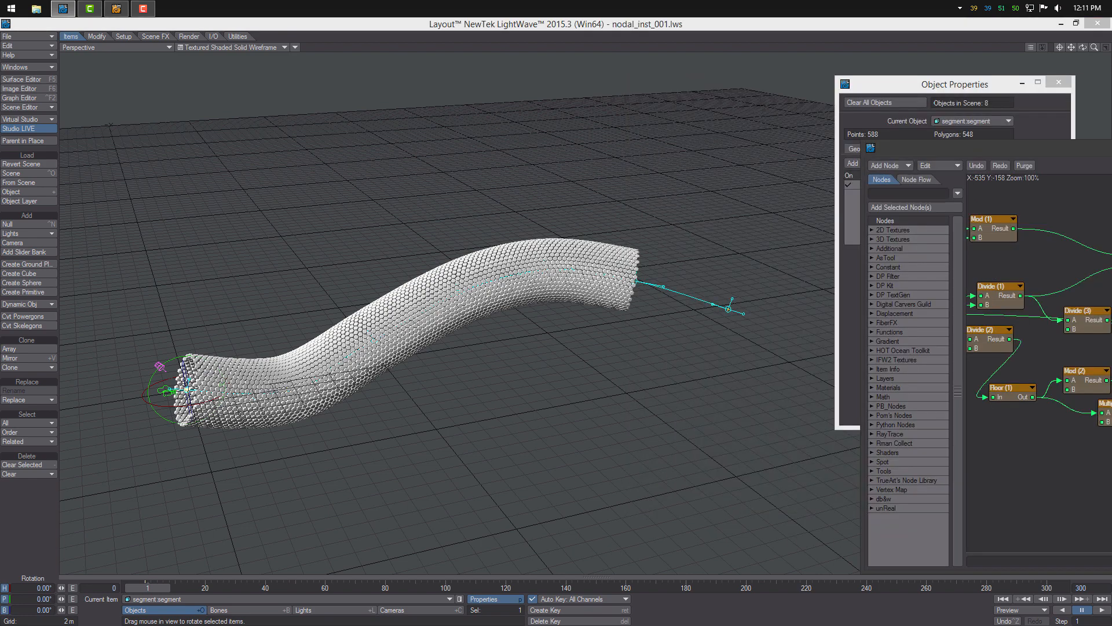
left_click_drag(405, 174, 538, 151, "ctrl+alt")
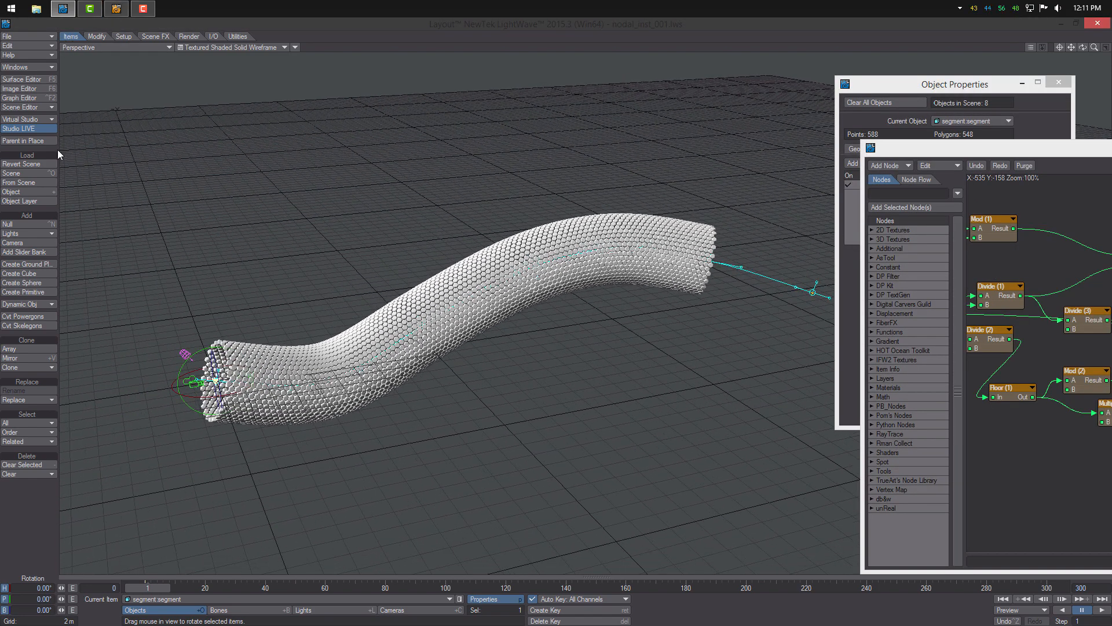
Start a new null object named seg_control with a Grid shape, Z axis and 10 m scale.
left_click(26, 222)
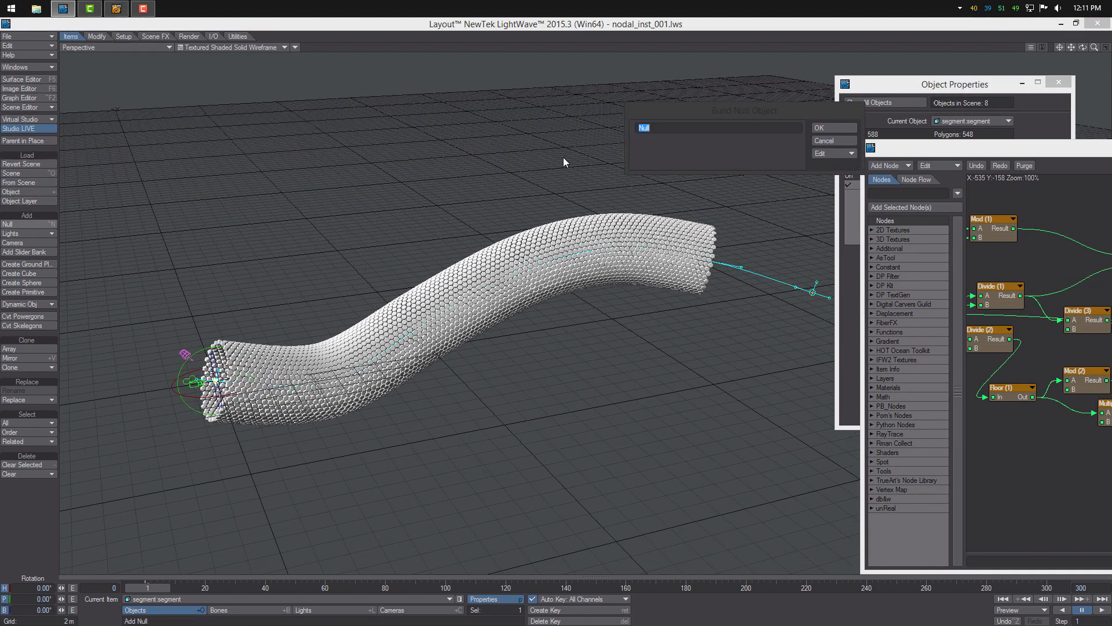
type("seg_control")
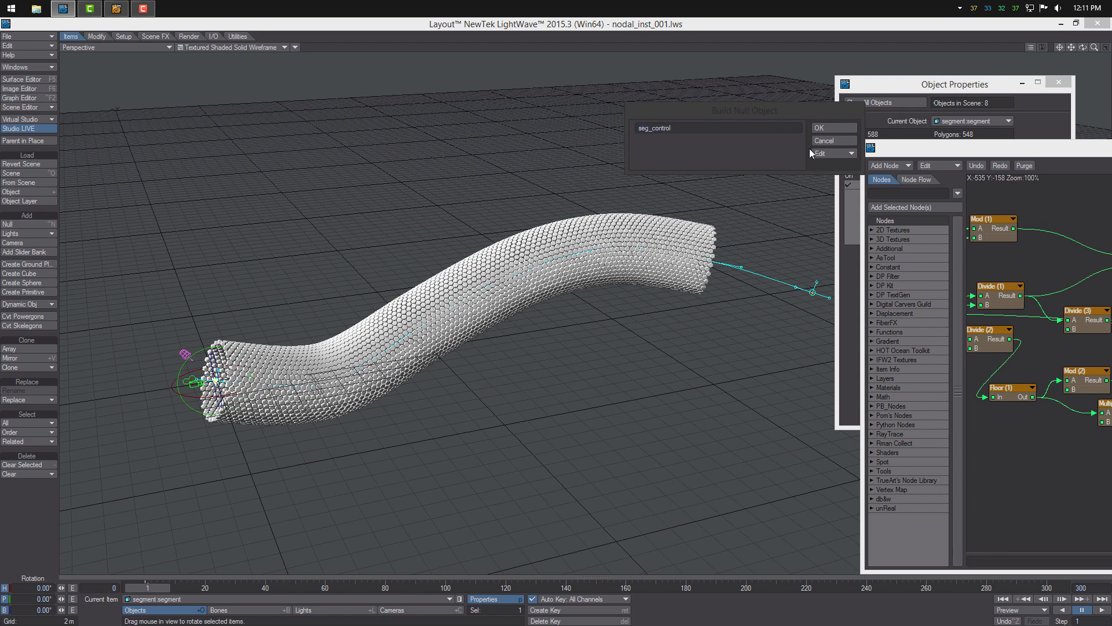
left_click(839, 154)
left_click(734, 174)
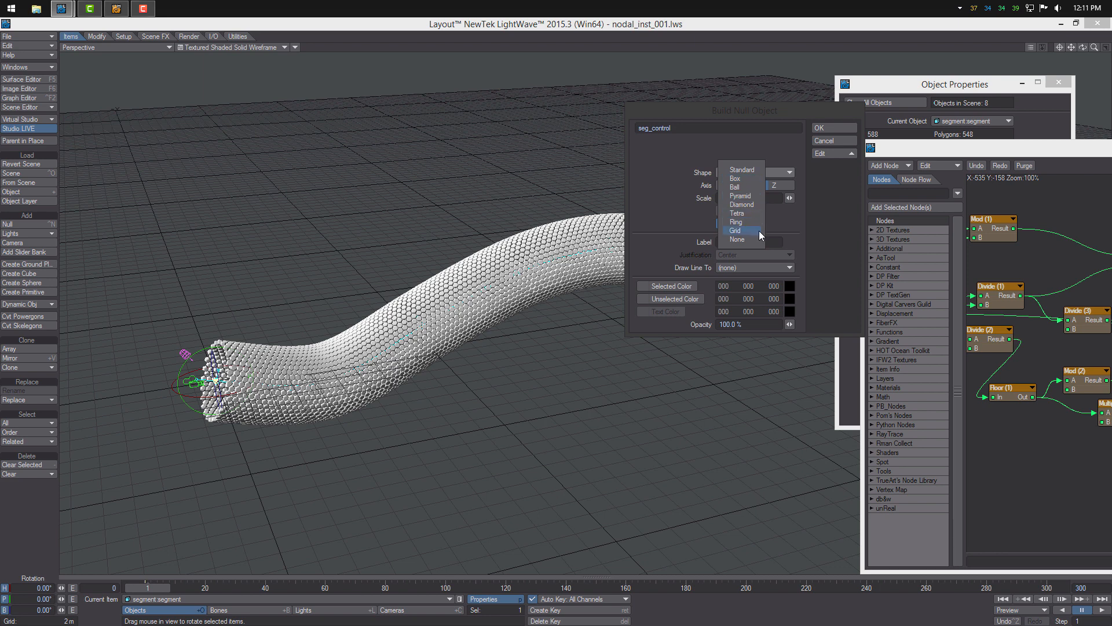
left_click(736, 231)
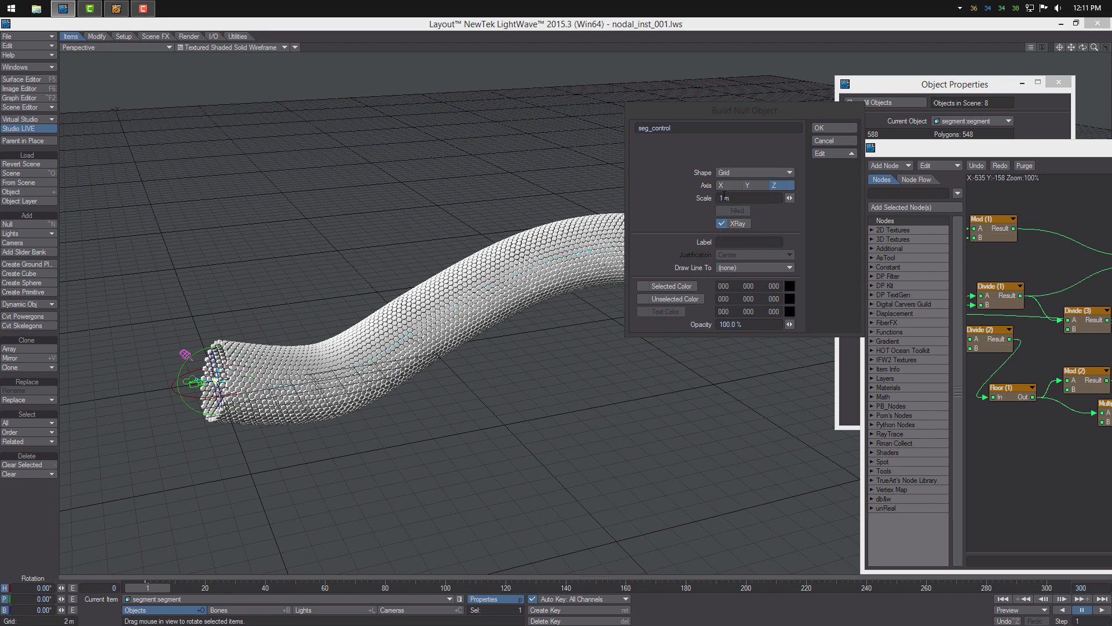
type("0")
Enable custom selected and unselected colors, set the selected color to orange (255, 70, 0) and create the null.
left_click(644, 285)
left_click(787, 298)
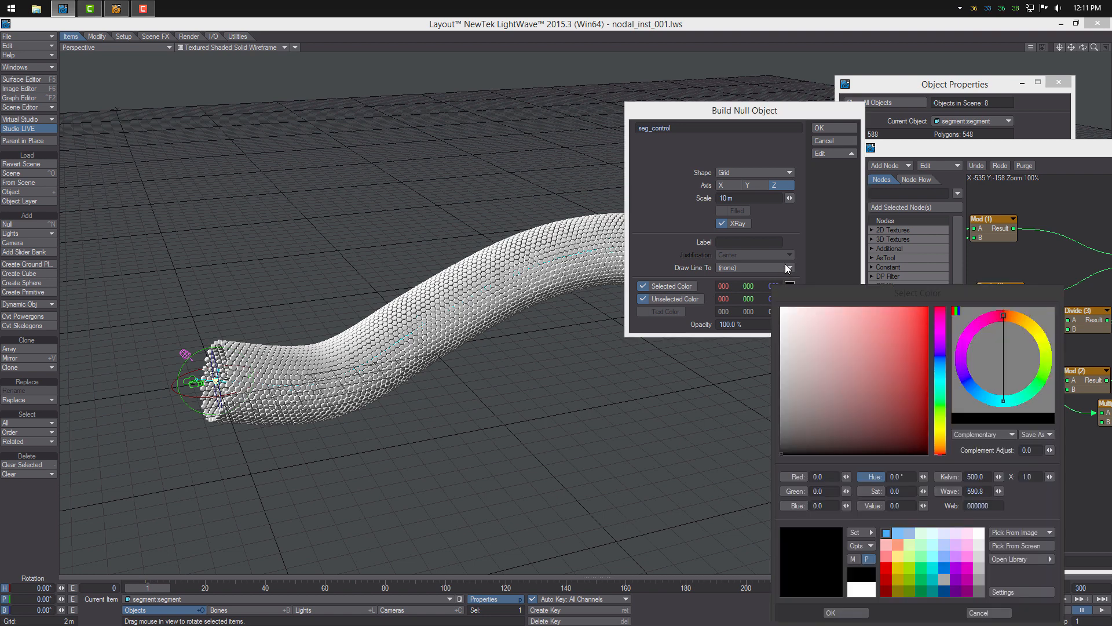
left_click(1011, 326)
left_click(919, 327)
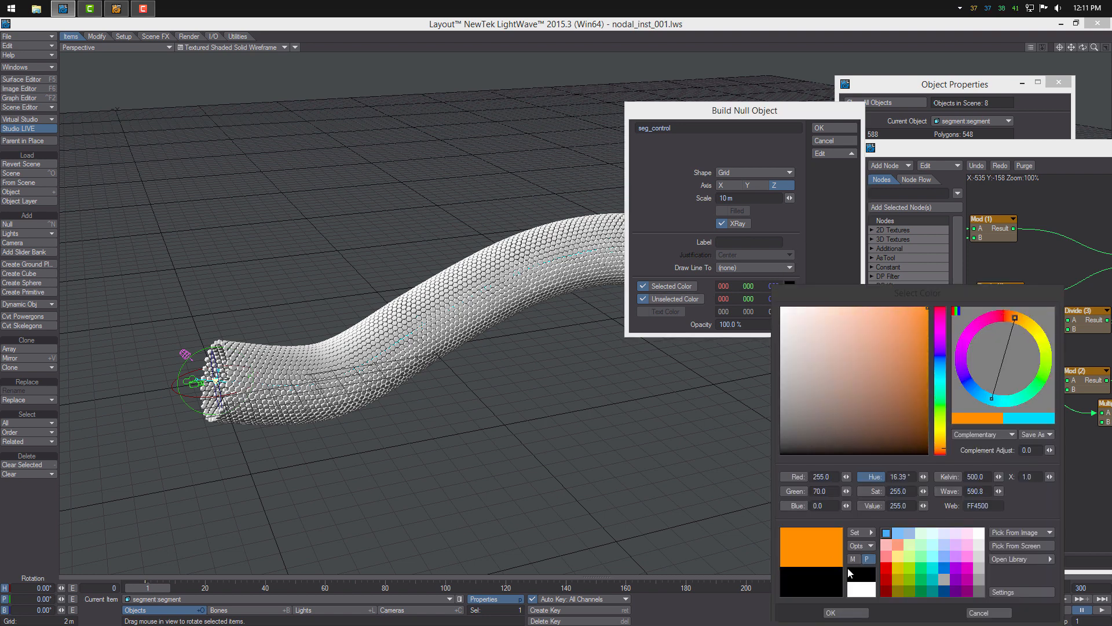
left_click(845, 612)
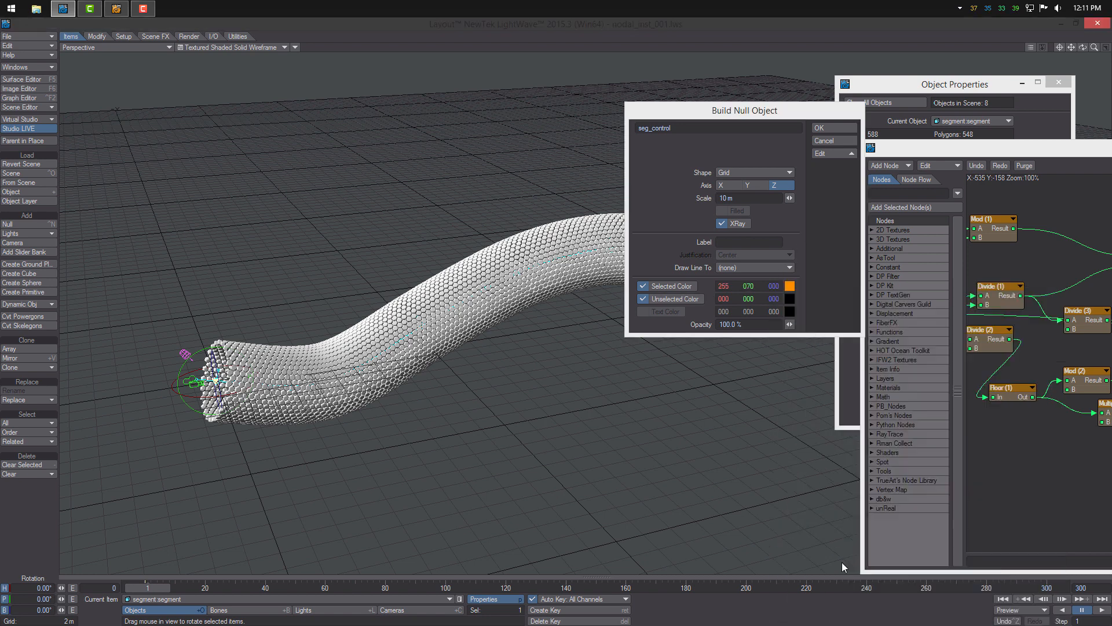
left_click(822, 127)
left_click_drag(413, 317, 445, 284, "alt")
key("t")
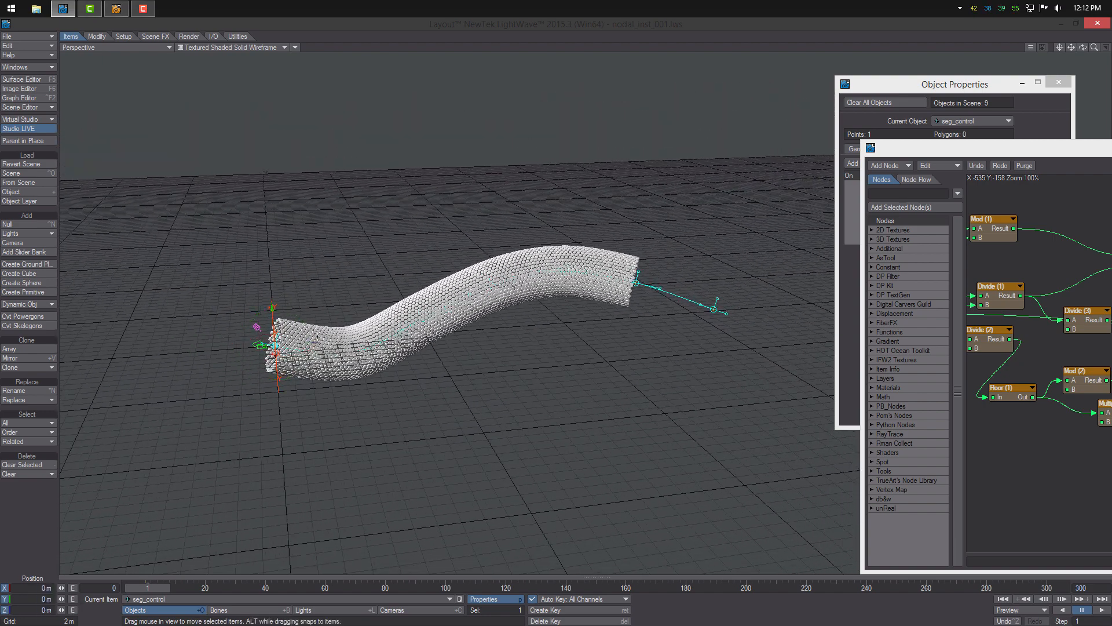
left_click_drag(313, 342, 113, 358)
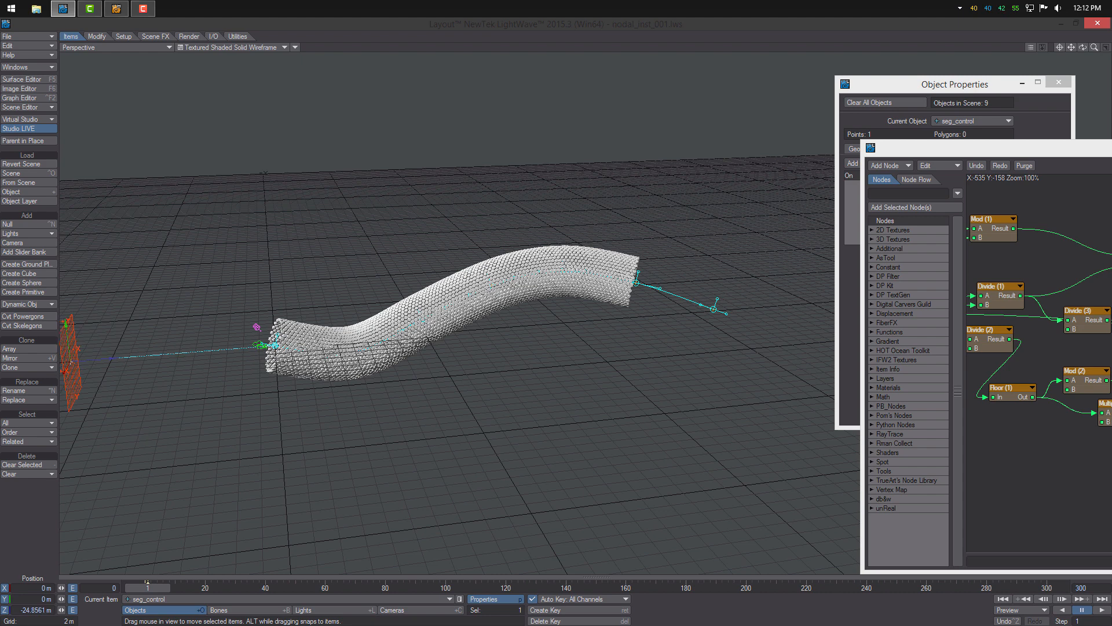
key("ctrl+z")
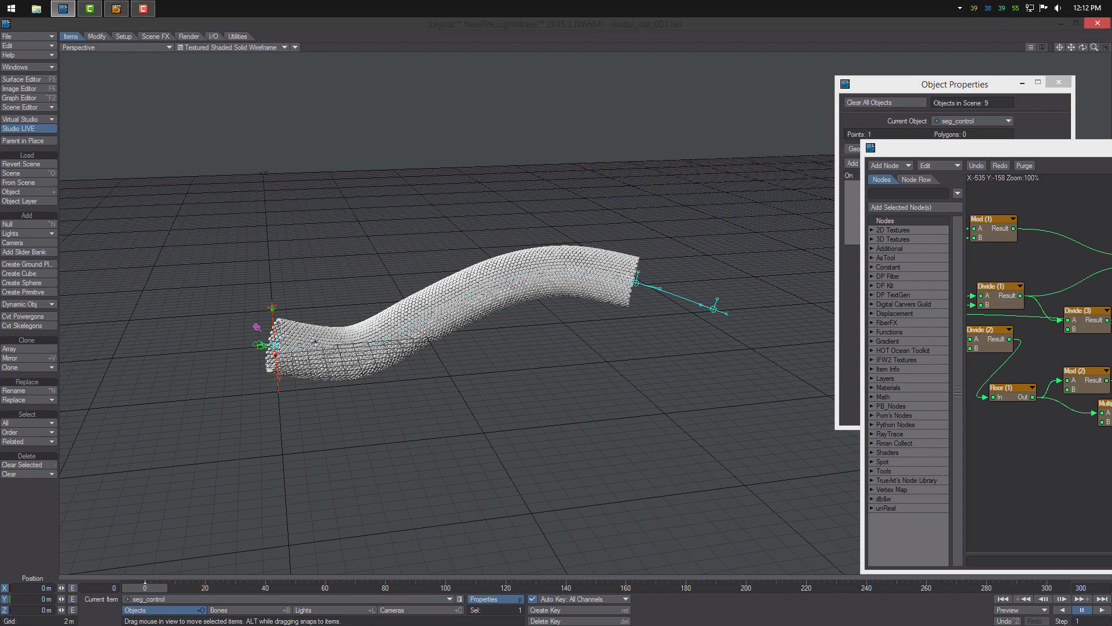
Animate seg_control along Z from about -20.6 m at frame 0 to about 52.9 m at frame 120.
mouse_move(313, 342)
left_mouse_down()
mouse_move(262, 346)
mouse_move(315, 342)
left_mouse_up()
scroll(433, 328, "down", 4)
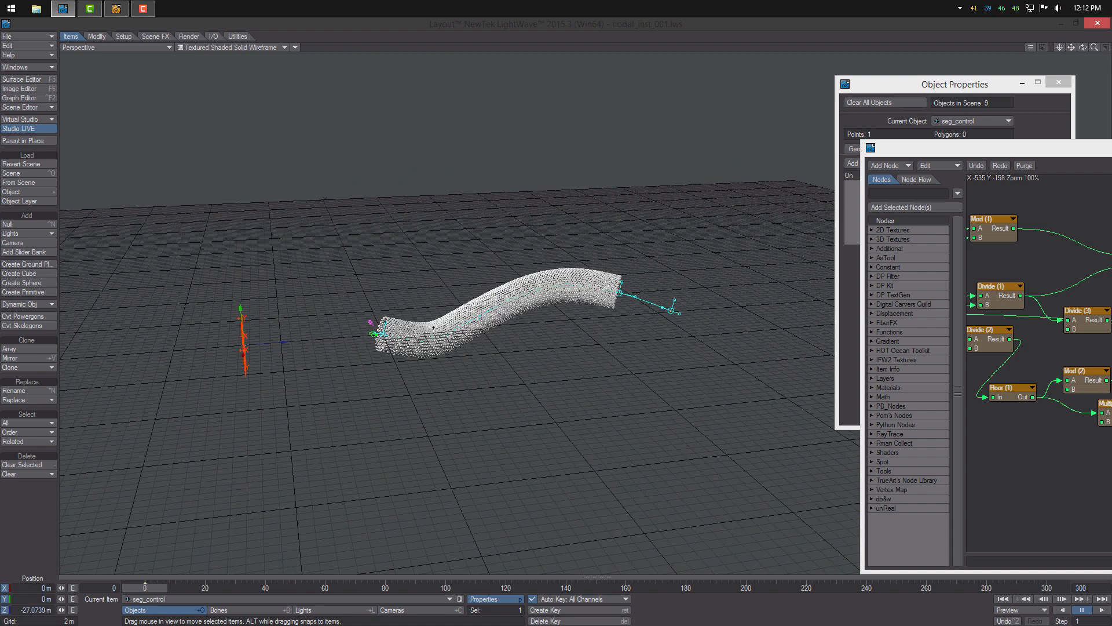
left_click_drag(667, 587, 520, 586)
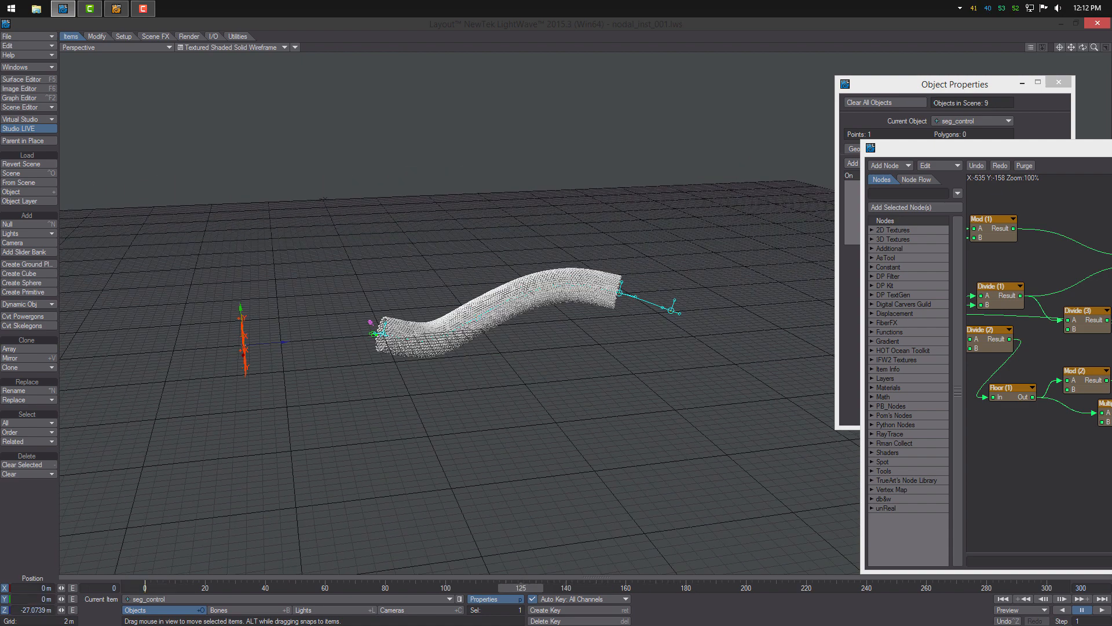
left_click_drag(280, 340, 649, 319)
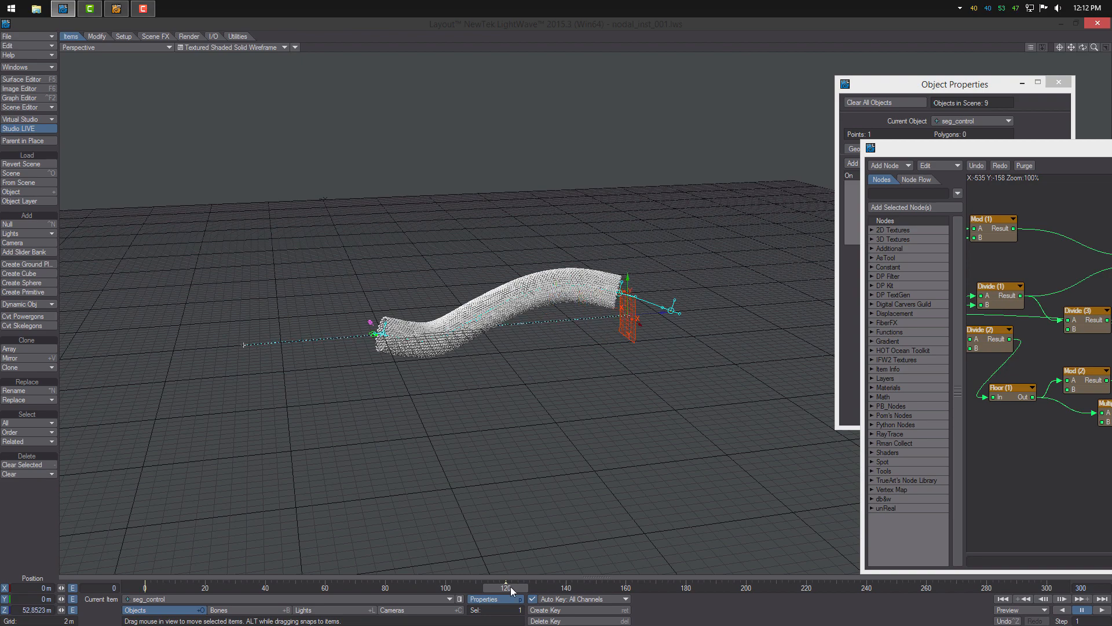
left_click_drag(512, 590, 145, 586)
left_click_drag(290, 331, 302, 331)
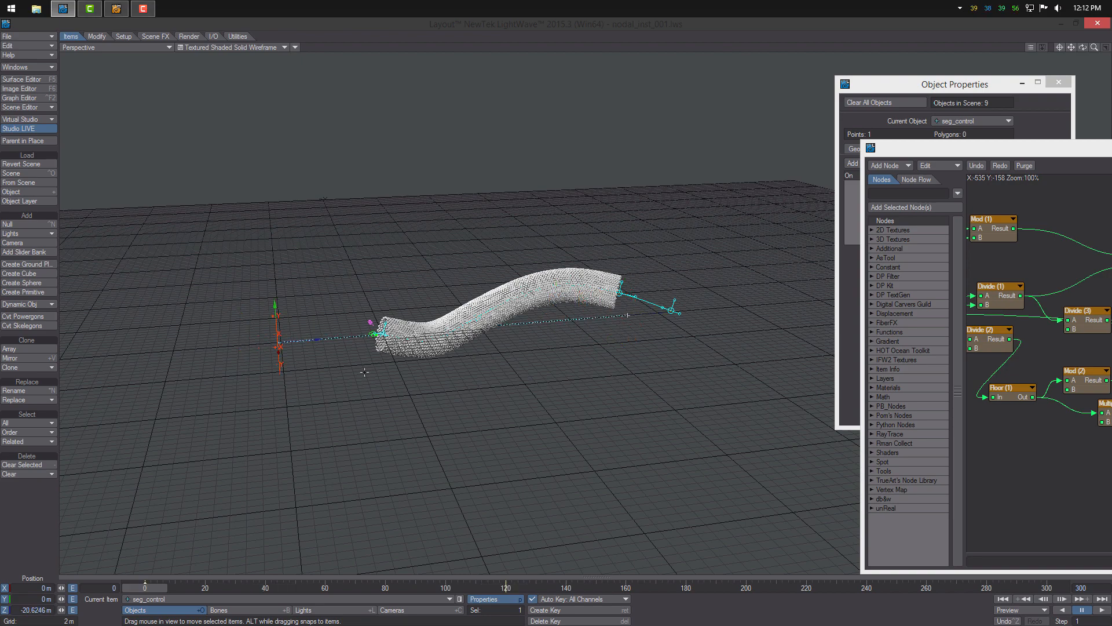
Bring the node editor back into view and add a DP Kit Item Info node below the Multiply (5) node.
left_click_drag(515, 270, 640, 271, "alt")
left_click_drag(1094, 47, 1082, 48)
left_click_drag(951, 157, 421, 134)
scroll(688, 261, "down", 3)
right_click(668, 381)
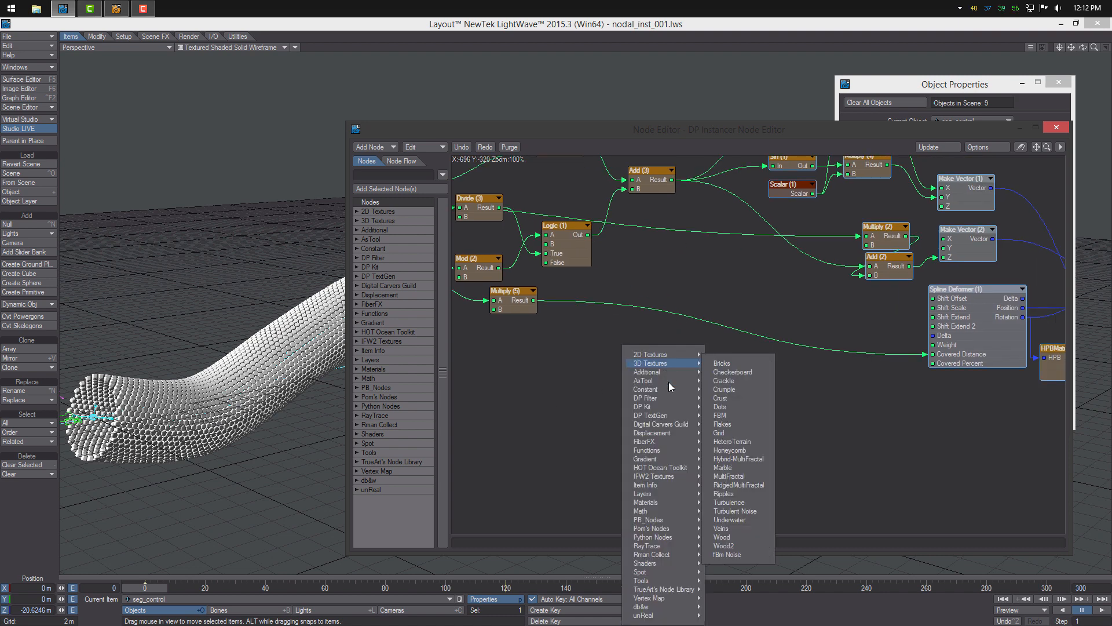
mouse_move(666, 407)
mouse_move(755, 445)
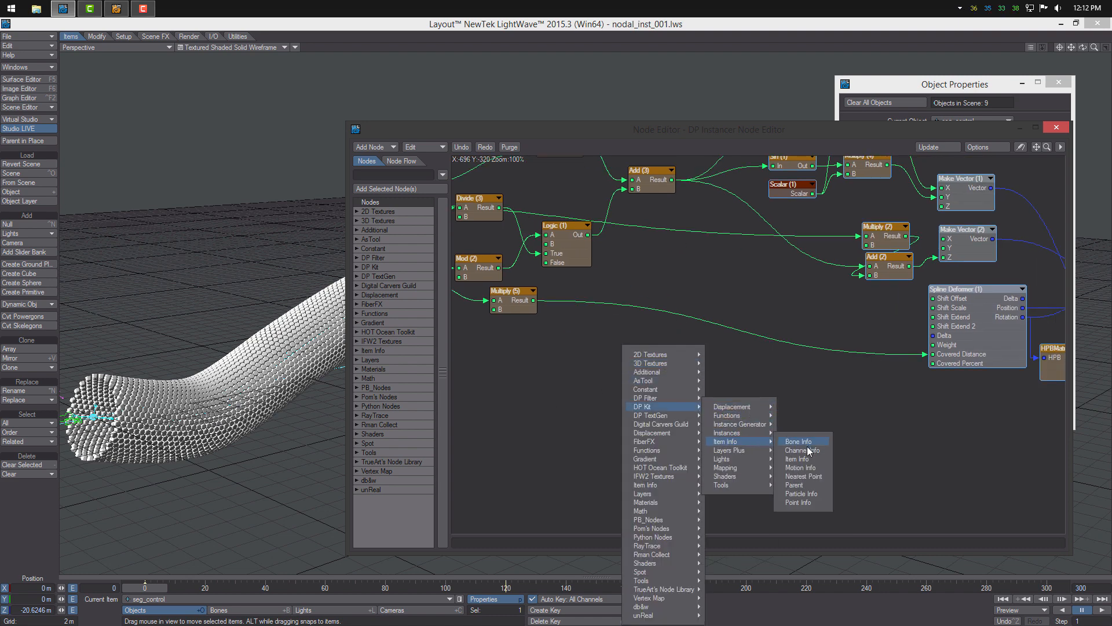
left_click(811, 463)
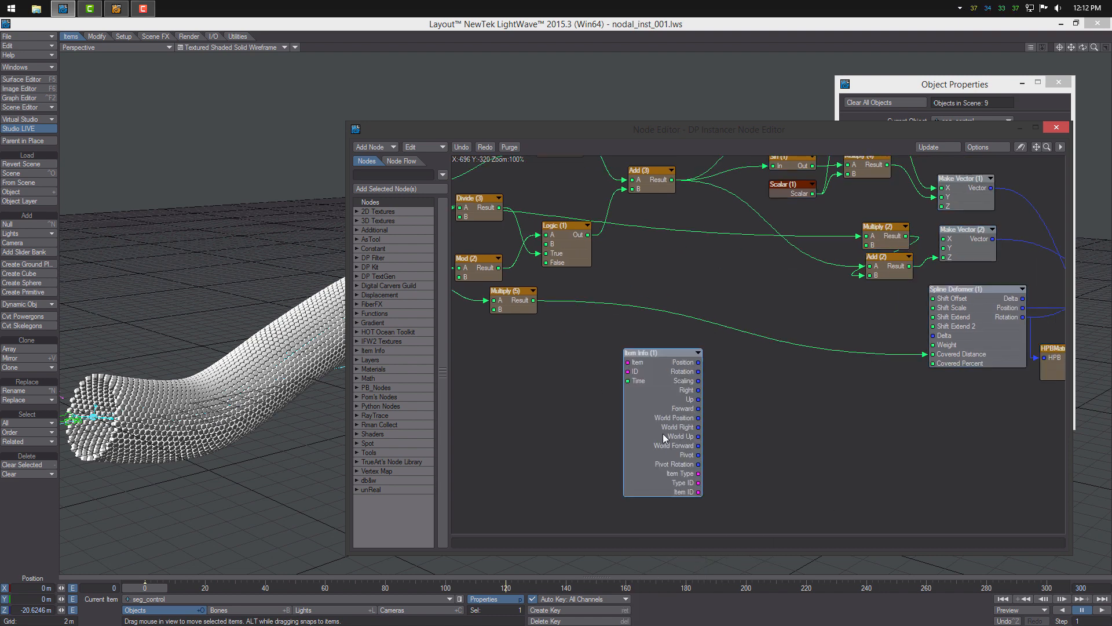
Set the Item Info node's item to seg_control.
double_click(659, 436)
left_click(939, 235)
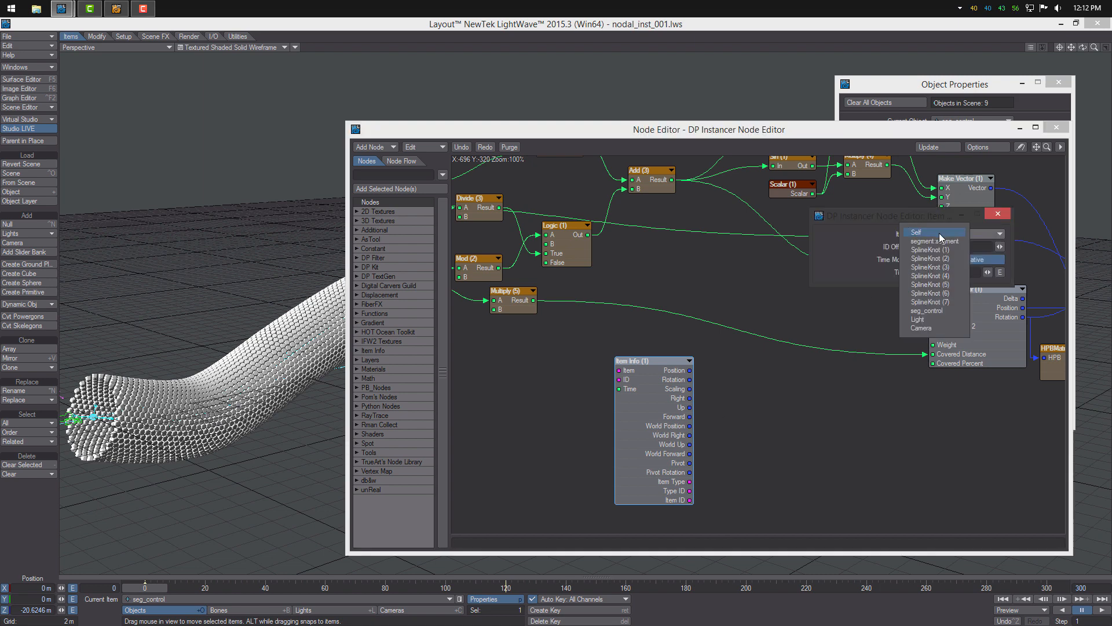
left_click(949, 313)
left_click(997, 213)
Add a Vector Scalar node, feed it the Item Info node's Position output and place the two nodes together.
right_click(760, 413)
mouse_move(779, 572)
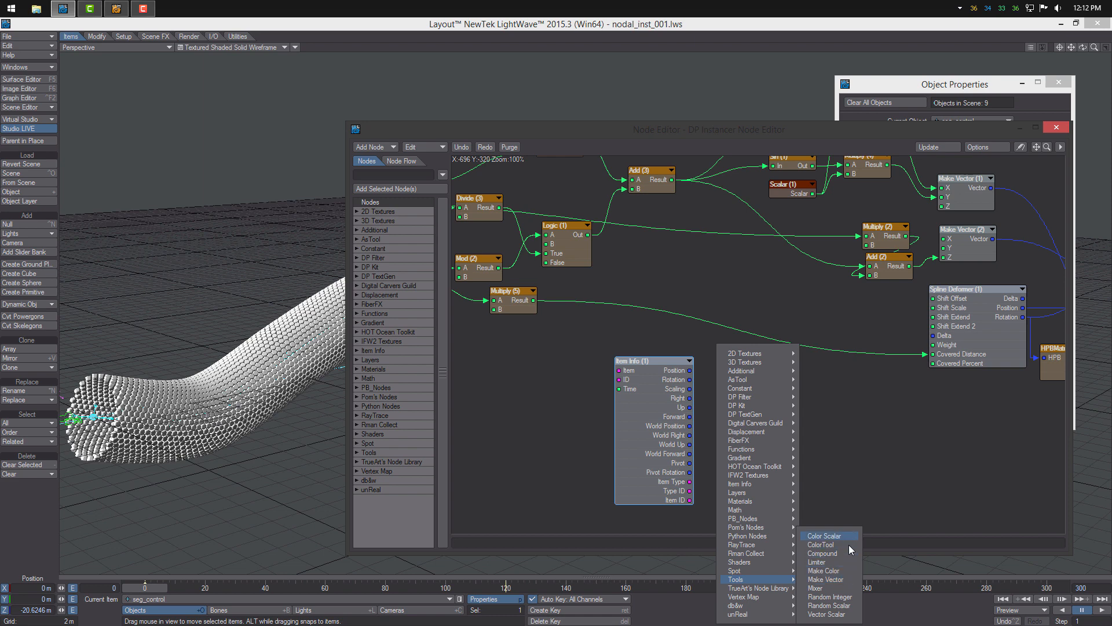
left_click(826, 614)
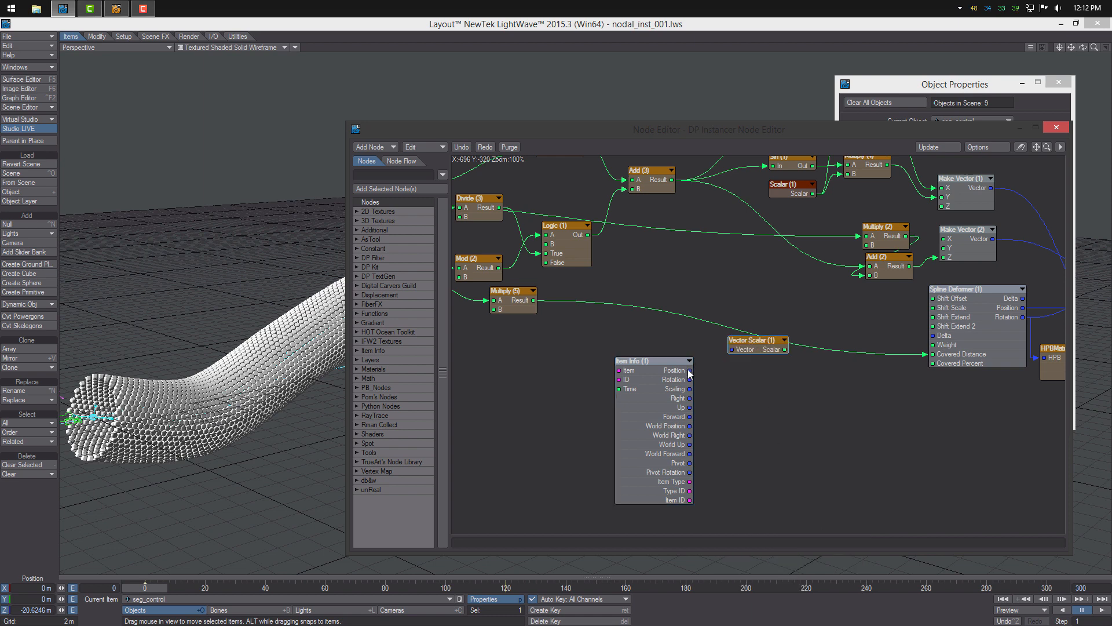
left_click_drag(690, 370, 663, 348)
left_click_drag(718, 315, 654, 444)
left_click_drag(653, 447, 611, 502)
middle_click_drag(660, 428, 630, 346)
Set the Vector Scalar node's mode to Z Channel.
double_click(592, 313)
left_click(928, 235)
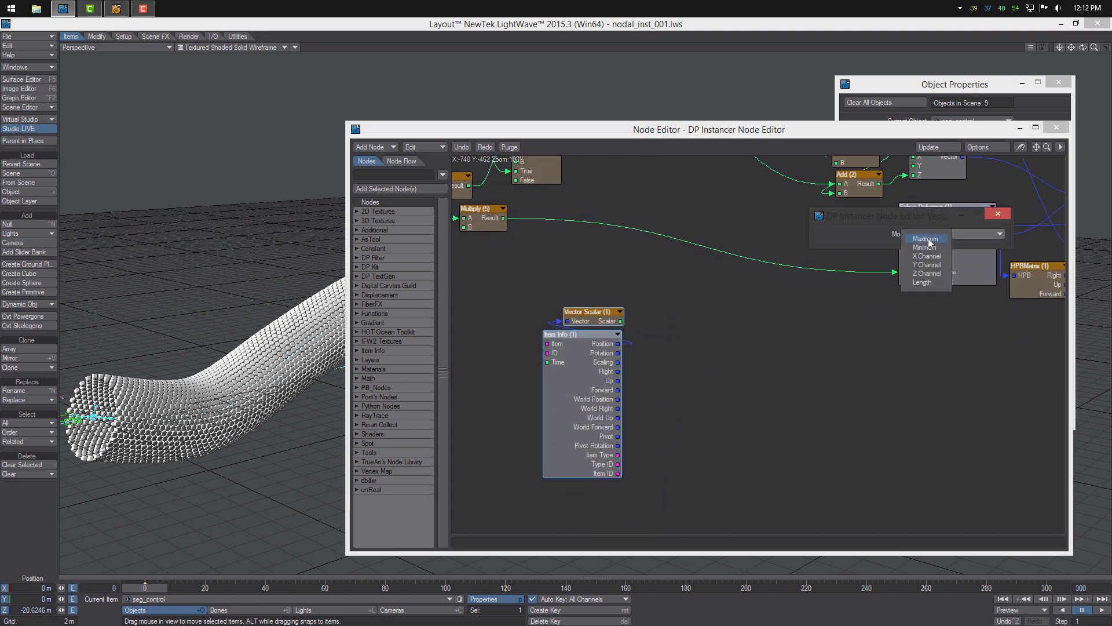
left_click(948, 277)
left_click(998, 214)
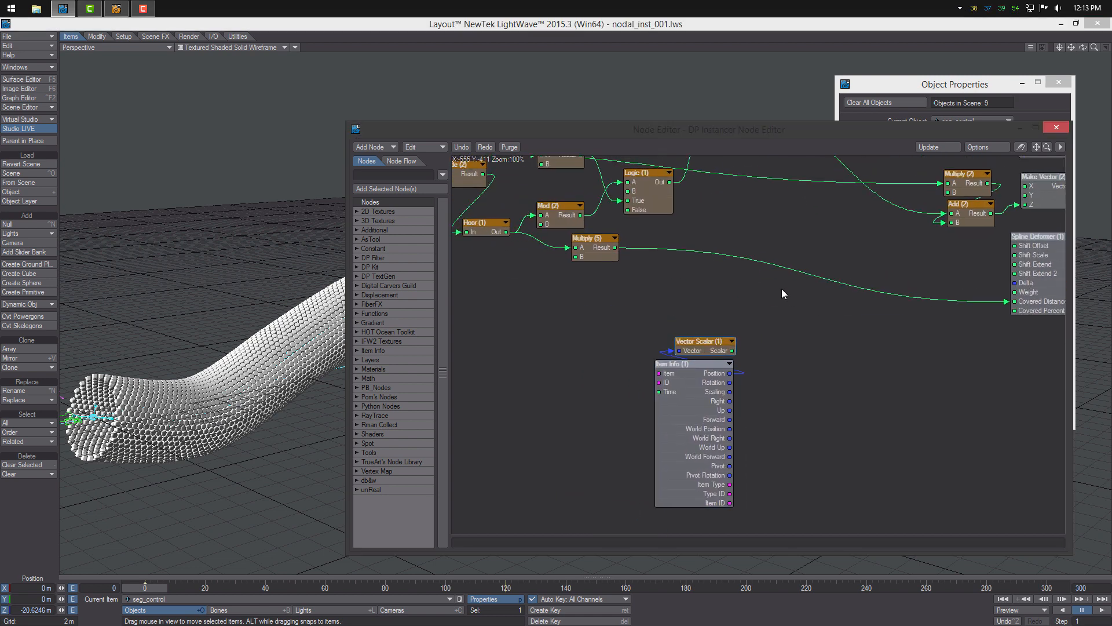
Rearrange the Multiply (5), Vector Scalar and Item Info nodes to make room for more nodes beside them.
left_click_drag(607, 255, 667, 262)
middle_click_drag(667, 314, 760, 343)
left_click_drag(760, 343, 728, 401)
middle_click_drag(870, 347, 763, 347)
Add a scalar Subtract node, connecting the Multiply (5) result to A and the Vector Scalar output to B.
right_click(764, 347)
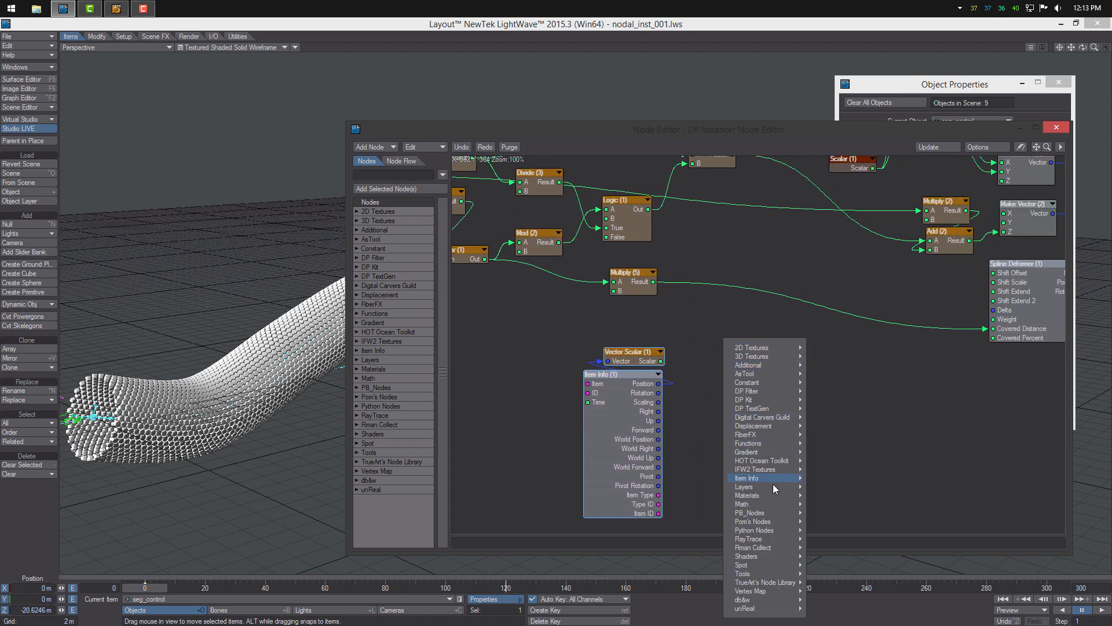
mouse_move(778, 504)
mouse_move(828, 521)
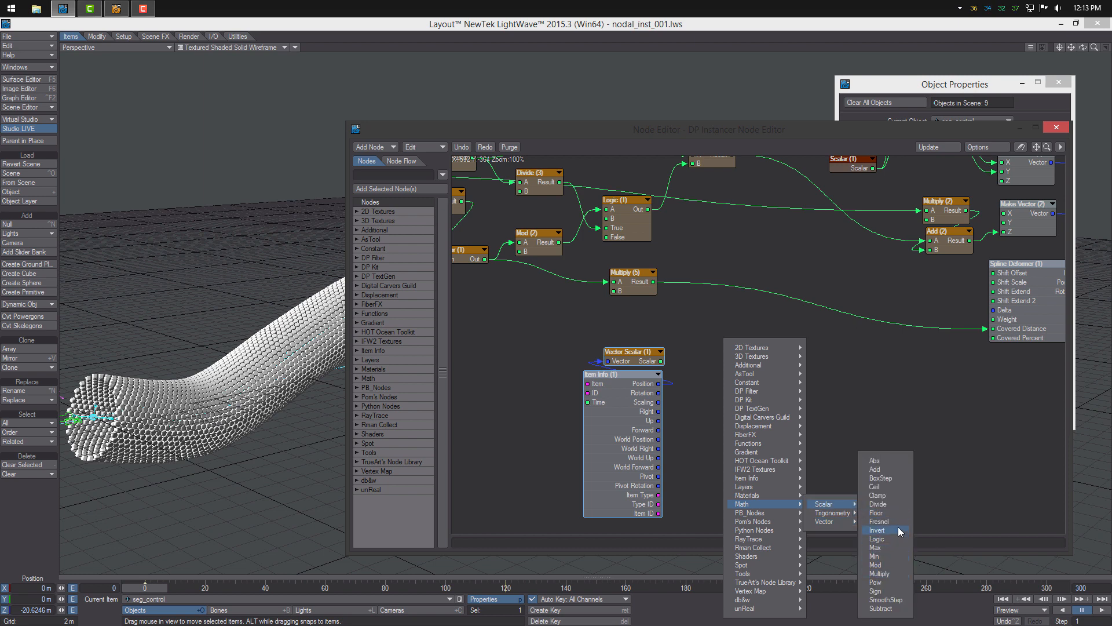
left_click(882, 609)
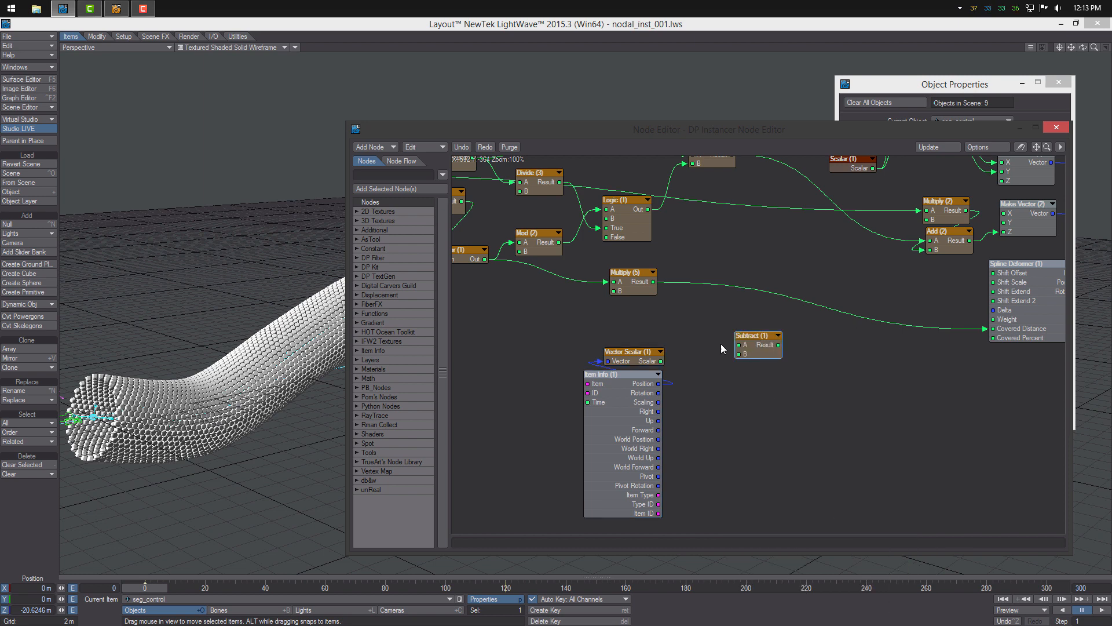
left_click_drag(660, 361, 744, 346)
left_click_drag(654, 282, 745, 344)
middle_click_drag(760, 349, 716, 318)
left_click_drag(716, 319, 732, 344)
Add a Gradient node and connect the Subtract result to its Input.
right_click(874, 339)
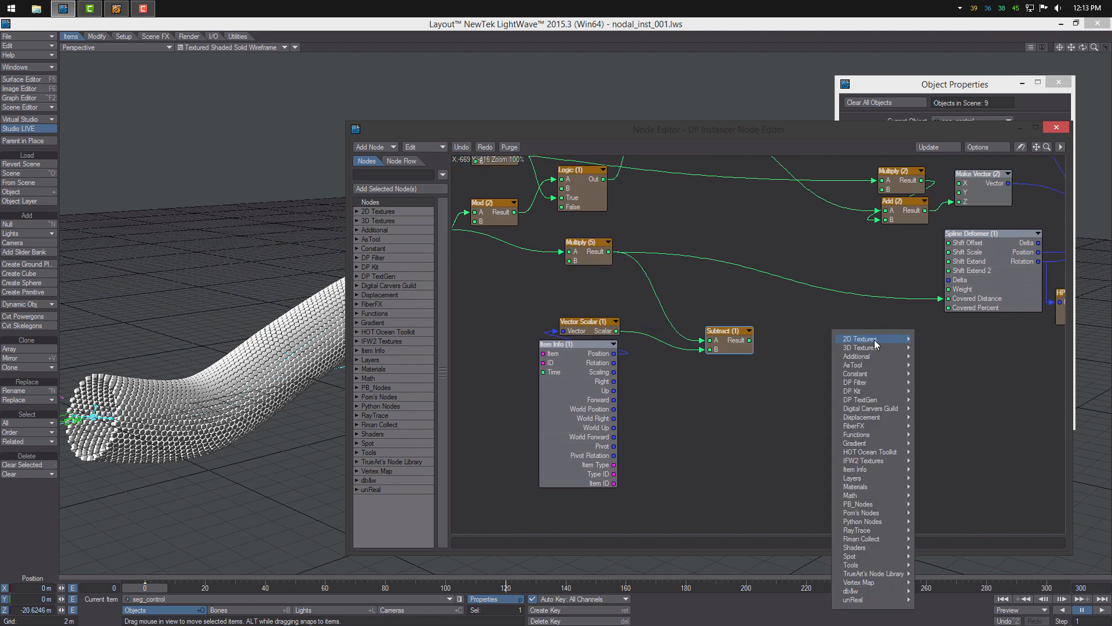
mouse_move(897, 456)
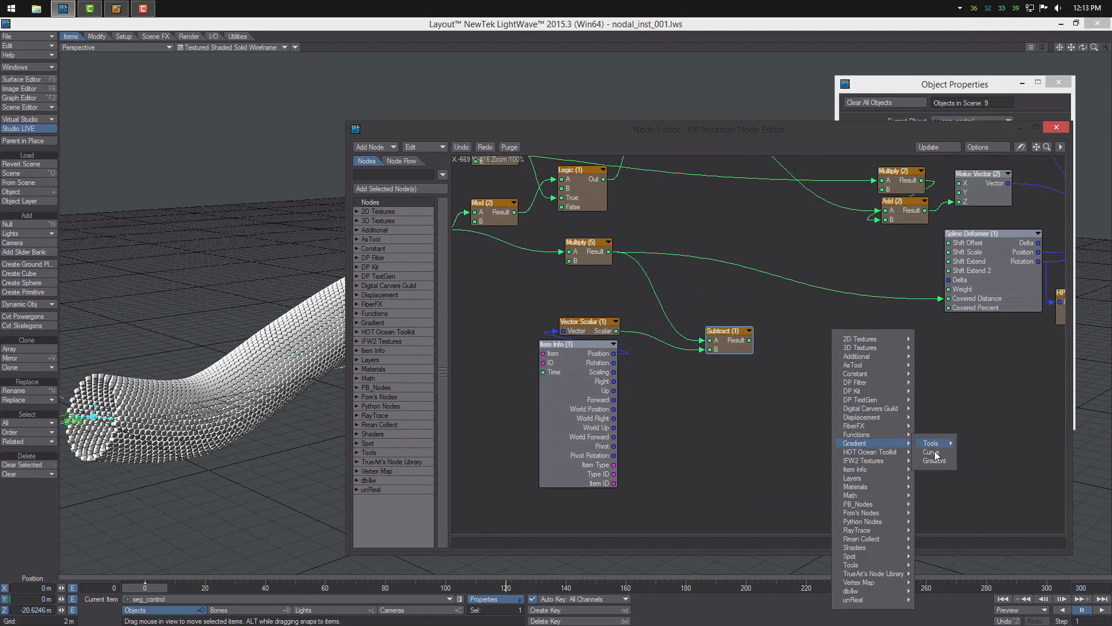
left_click(926, 443)
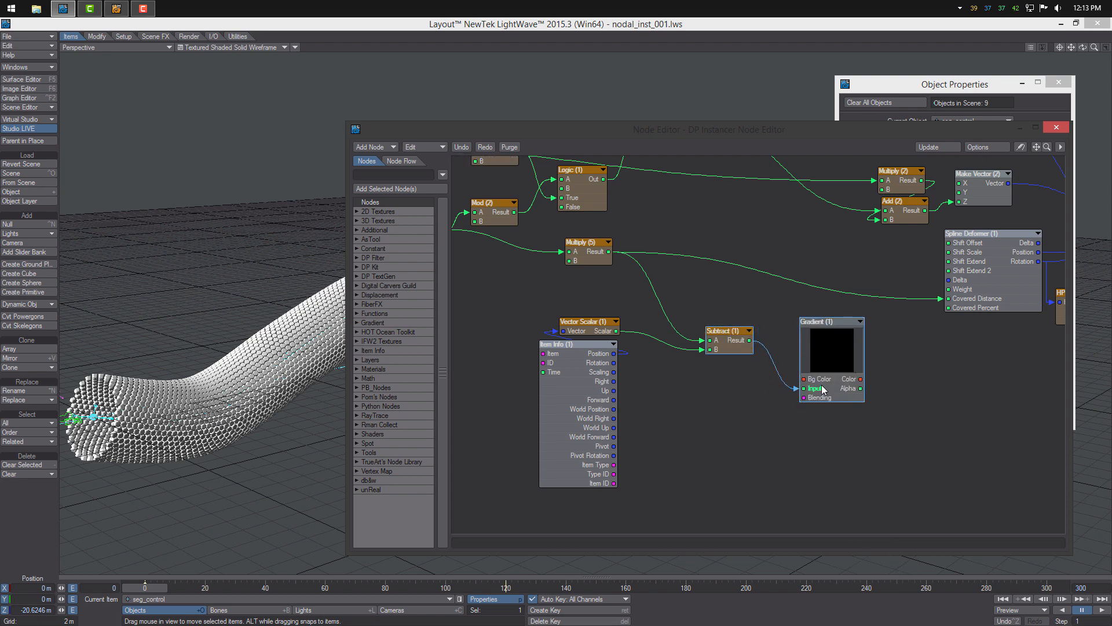
Set the gradient's end to 15.0, enable Show Output for its keys and add a second key at the ramp's end.
double_click(828, 357)
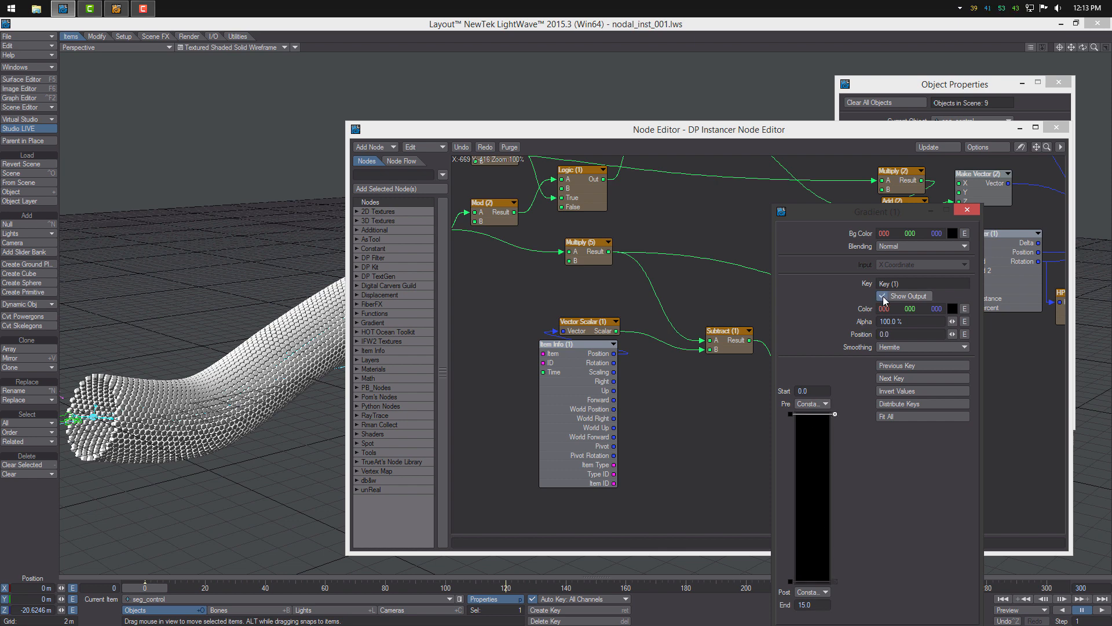
left_click(814, 581)
left_click(966, 211)
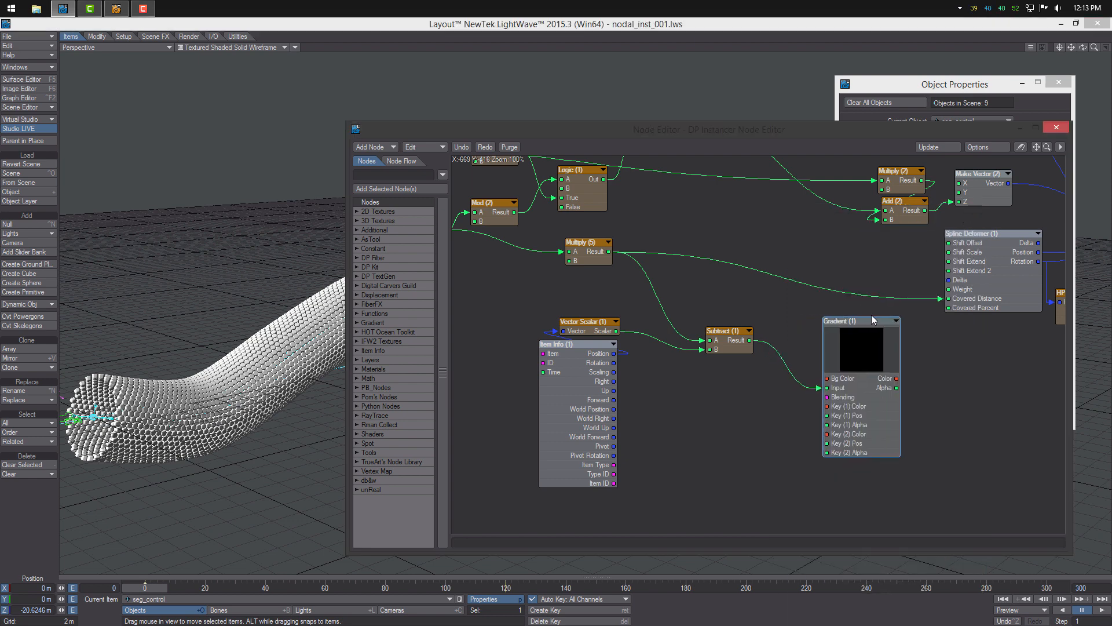
Move the Scalar (1) node near the Gradient, connect it to the Gradient's Key (2) Alpha, and duplicate the Scalar node.
left_click_drag(780, 291, 788, 328)
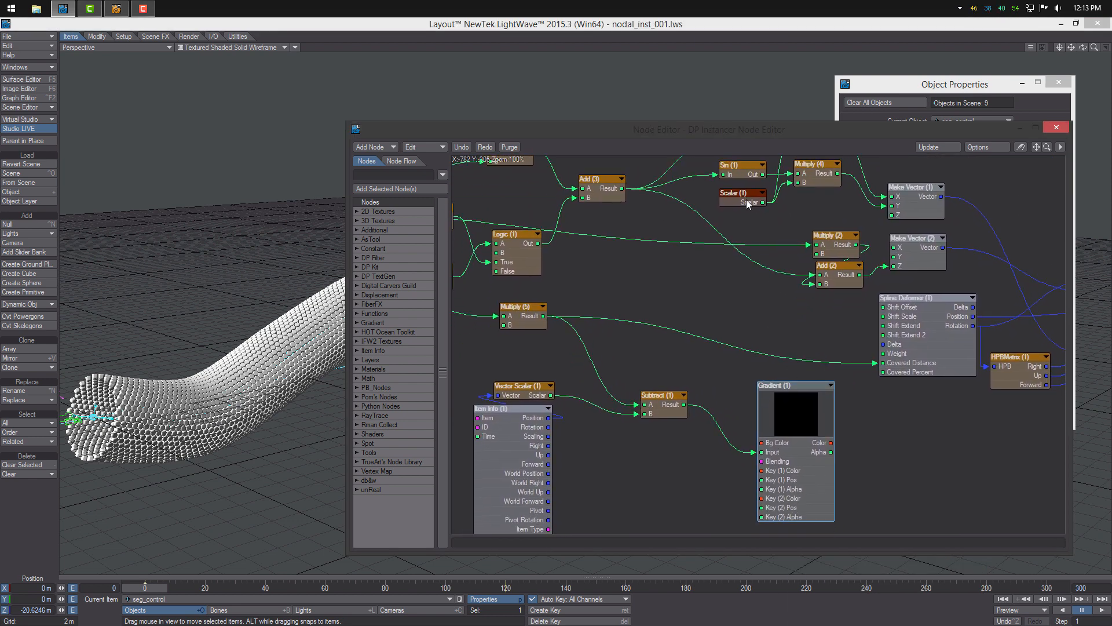
left_click_drag(748, 203, 645, 506)
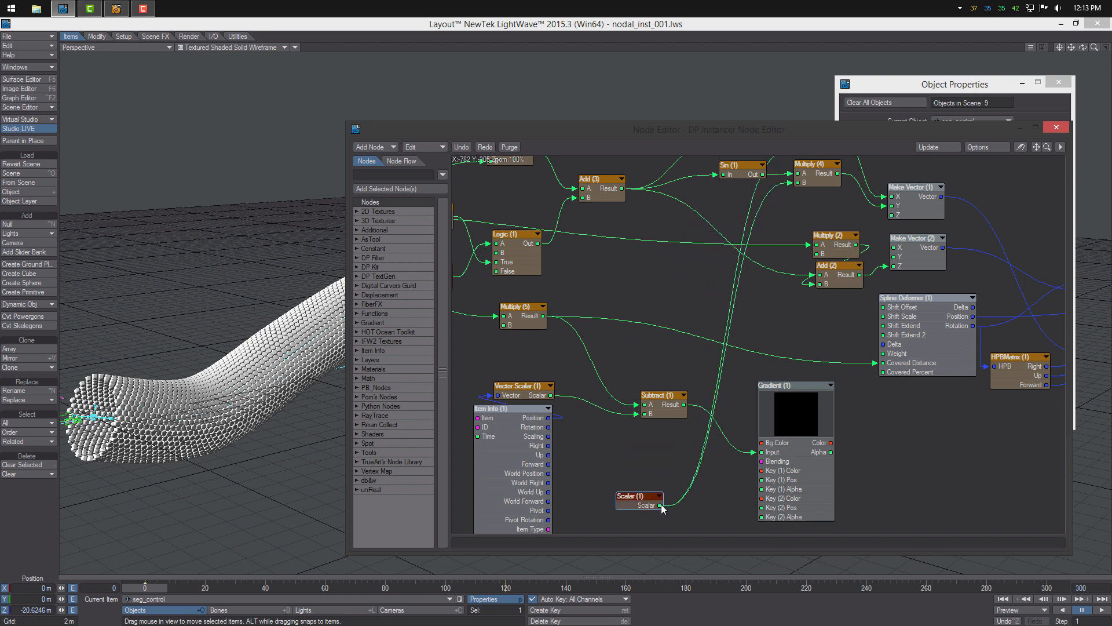
left_click_drag(765, 523, 784, 525)
key("ctrl+v")
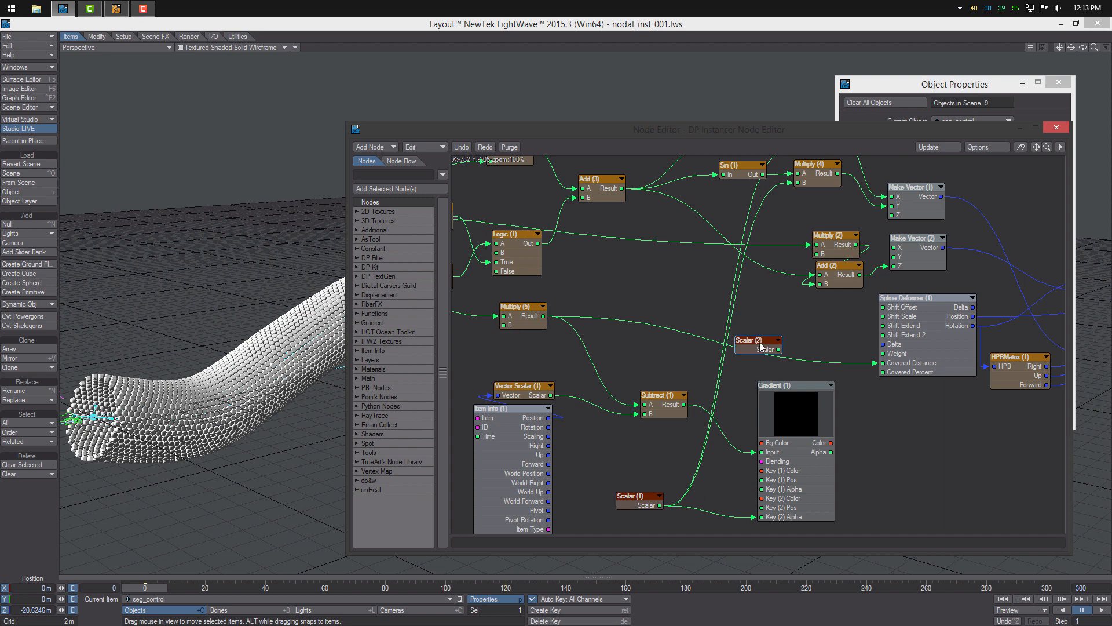
Place the duplicate Scalar node above the original, set it to 8.75 and connect it to the Gradient's Key (1) Alpha.
left_click_drag(761, 342, 638, 464)
double_click(639, 464)
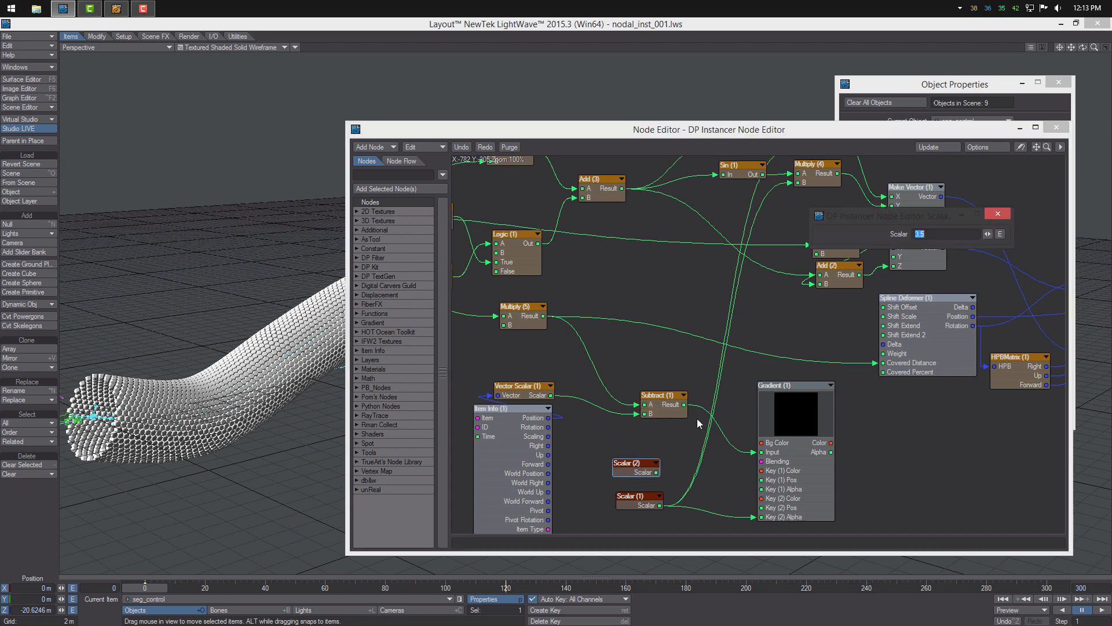
left_click(937, 235)
left_click_drag(656, 472, 774, 489)
Connect the Gradient's Alpha output to the B inputs of both Multiply (3) and Multiply (4).
middle_click_drag(793, 406, 765, 447)
left_click_drag(751, 432, 721, 380)
middle_click_drag(736, 395, 732, 403)
left_click_drag(728, 270, 766, 200)
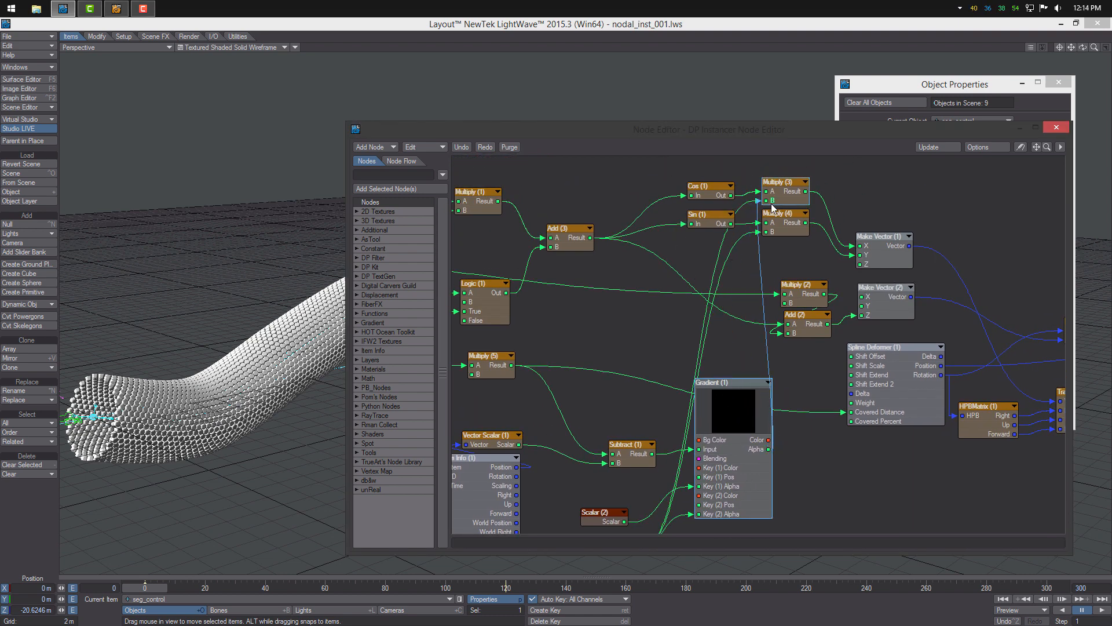
left_click_drag(768, 449, 766, 233)
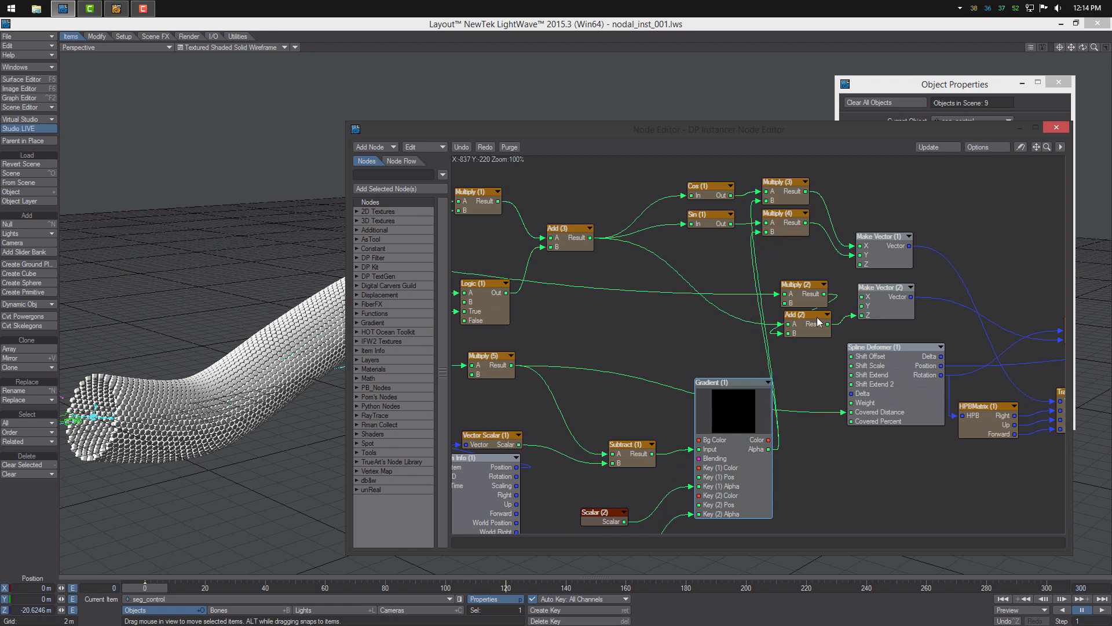
Clear the view of the tube and scrub the timeline to check the gradient's effect on its radius.
left_click_drag(717, 427, 706, 422)
left_click_drag(574, 134, 889, 111)
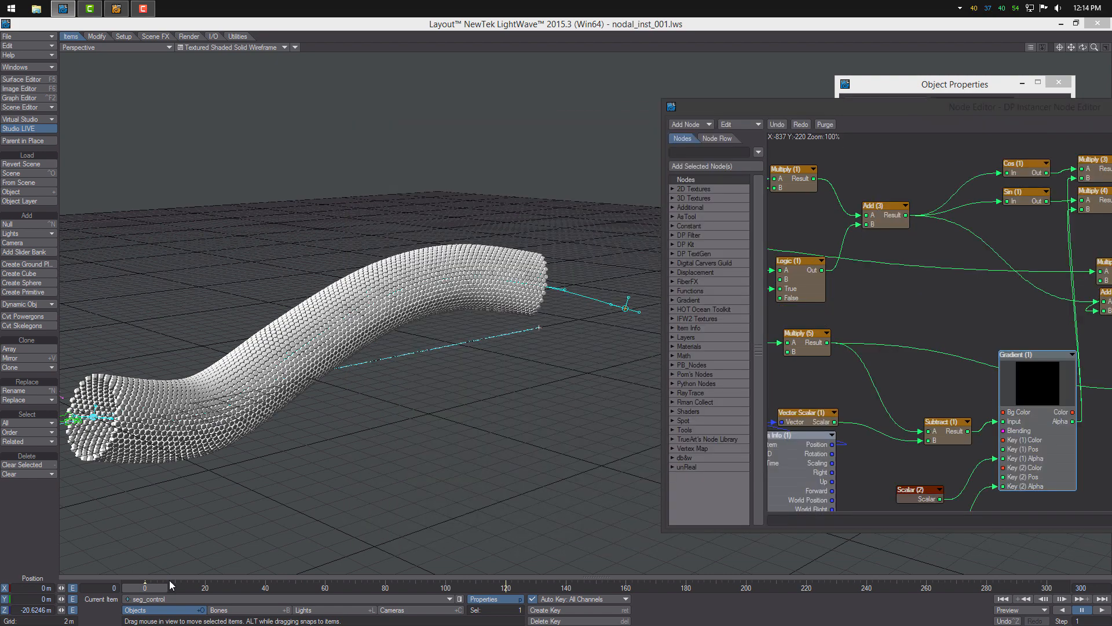
left_click_drag(267, 587, 145, 587)
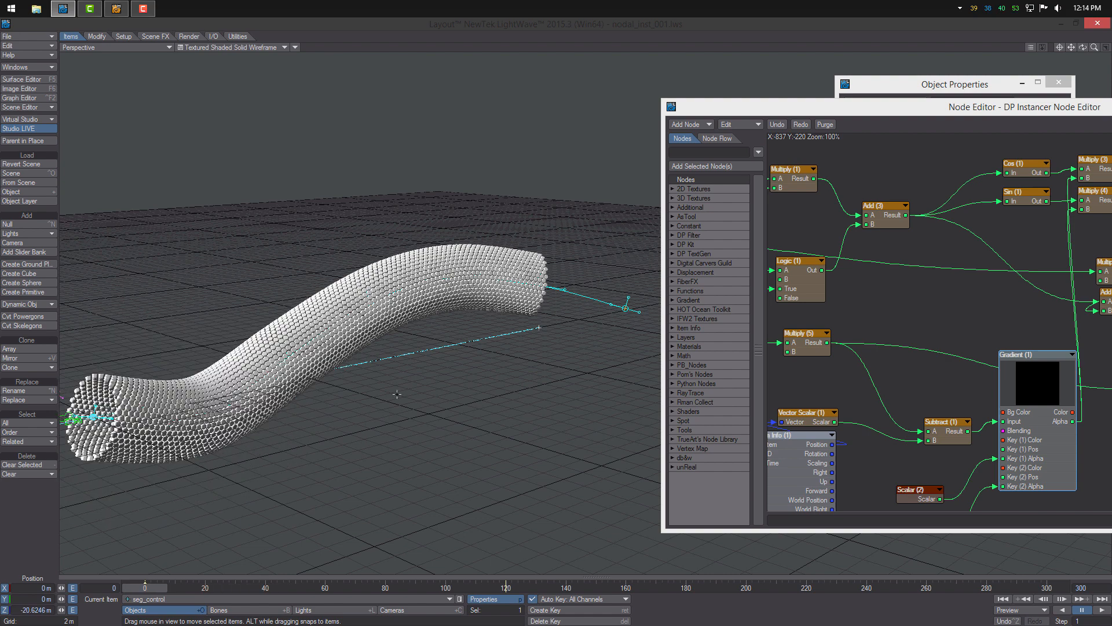
Invert the key values of Gradient (1) and check the tube by scrubbing the first few frames.
left_click_drag(942, 323, 896, 268, "alt")
double_click(977, 324)
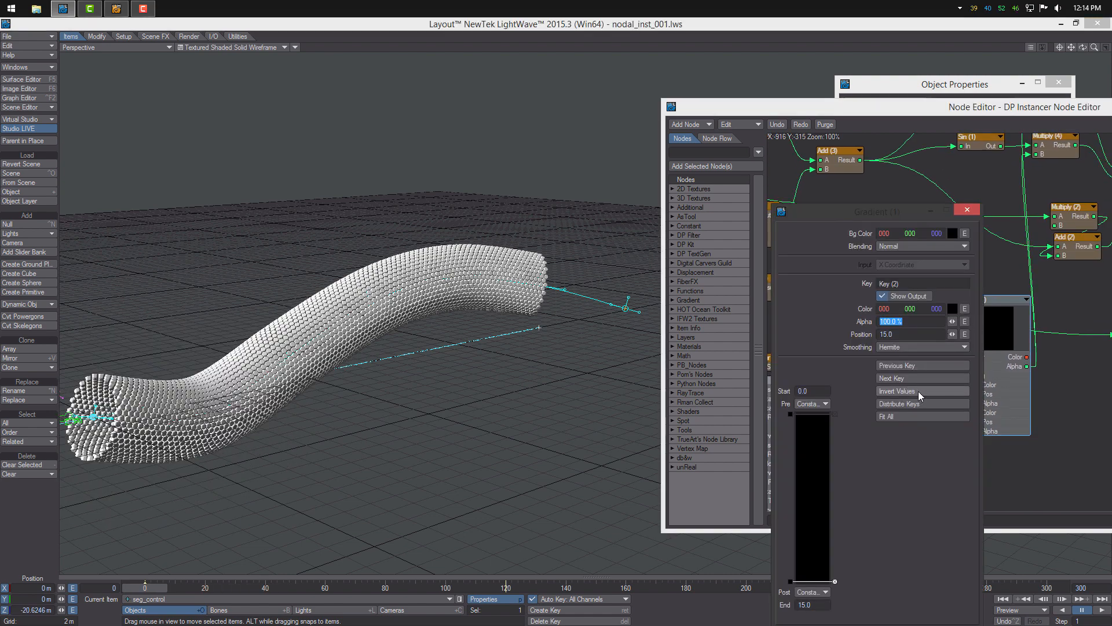
left_click(920, 396)
mouse_move(151, 588)
left_mouse_down()
mouse_move(676, 587)
mouse_move(146, 587)
mouse_move(524, 587)
mouse_move(159, 587)
left_mouse_up()
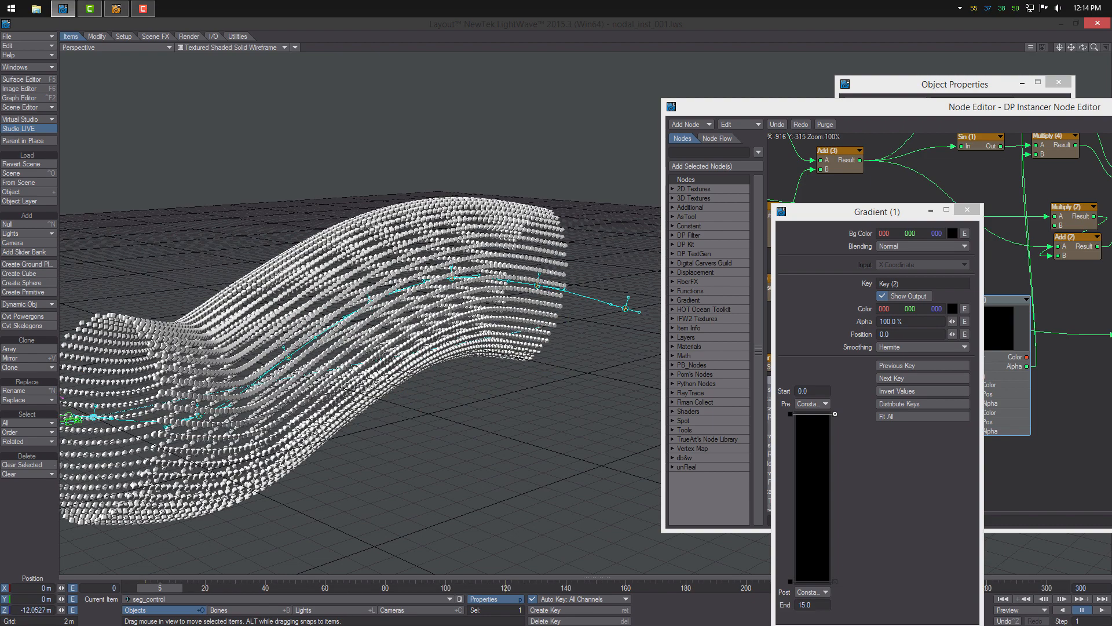
left_click(969, 213)
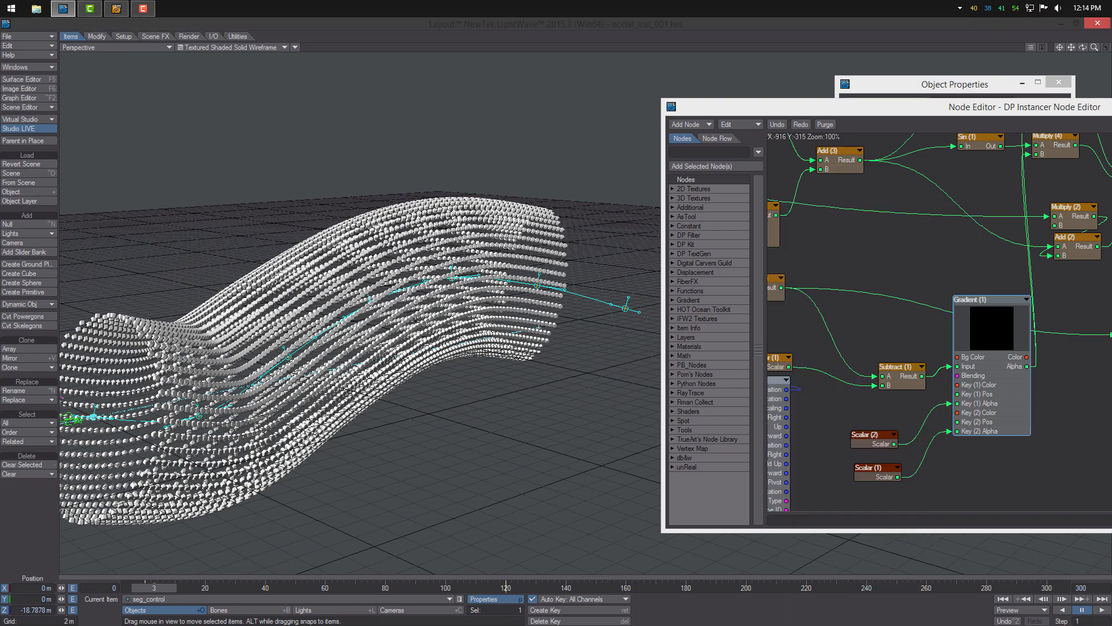
Arrange the two Scalar nodes and Gradient (1) compactly beside the Subtract node.
left_click_drag(371, 289, 429, 373, "alt")
left_click_drag(853, 106, 736, 87)
left_click_drag(892, 269, 844, 243, "alt")
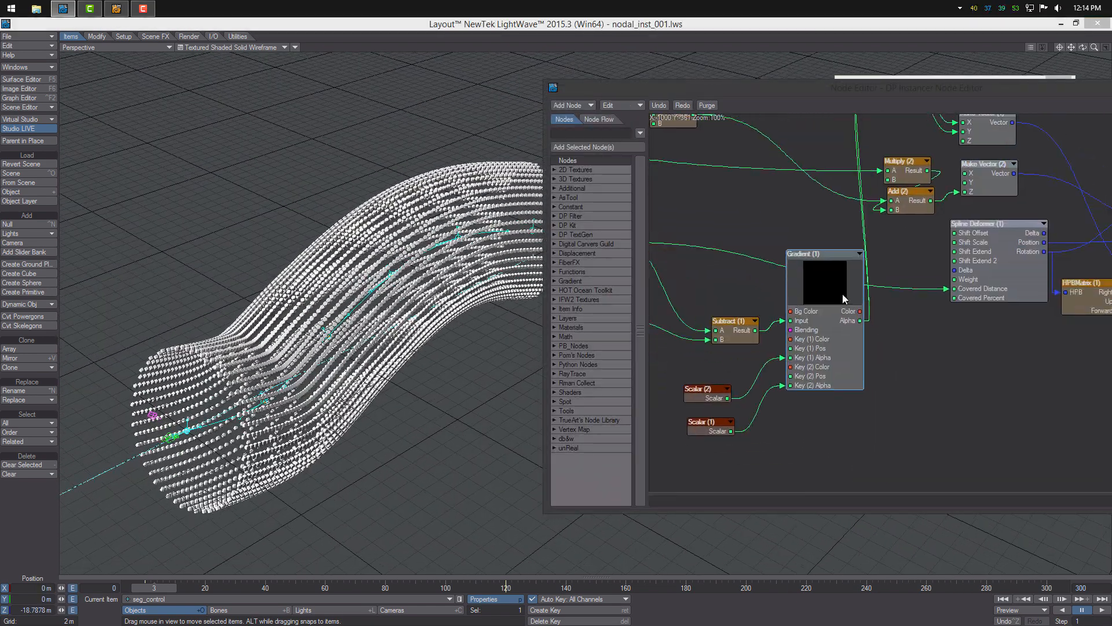
left_click_drag(835, 328, 994, 360, "alt")
left_click_drag(874, 463, 860, 426)
left_click_drag(898, 364, 862, 341)
left_click_drag(858, 422, 842, 419)
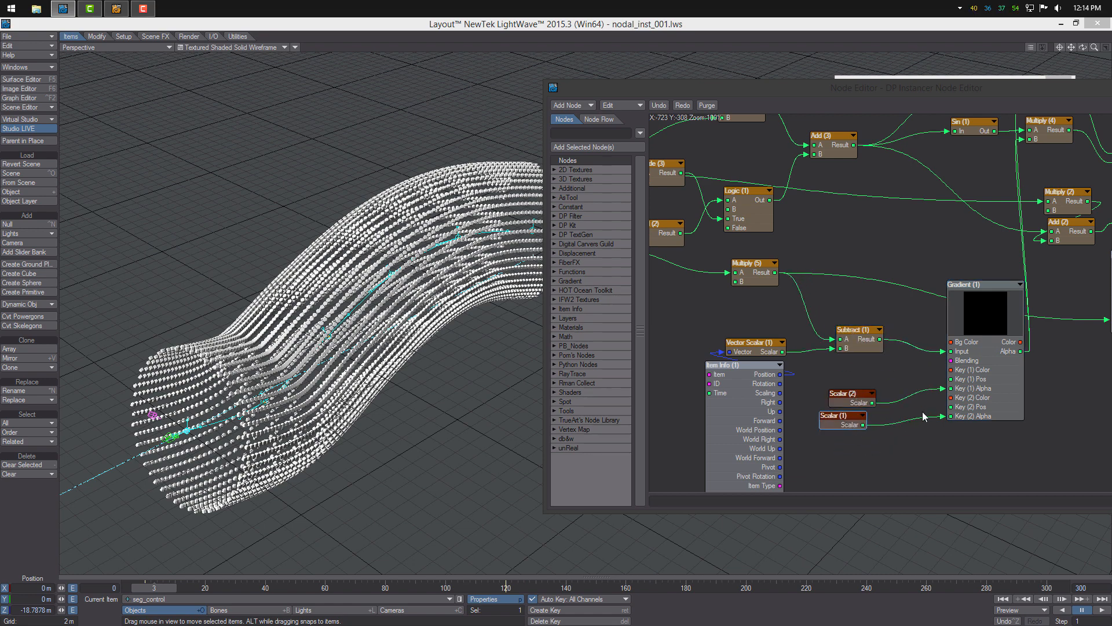
left_click_drag(924, 413, 820, 445, "alt")
left_click_drag(888, 372, 873, 310)
left_click_drag(908, 342, 892, 328, "alt")
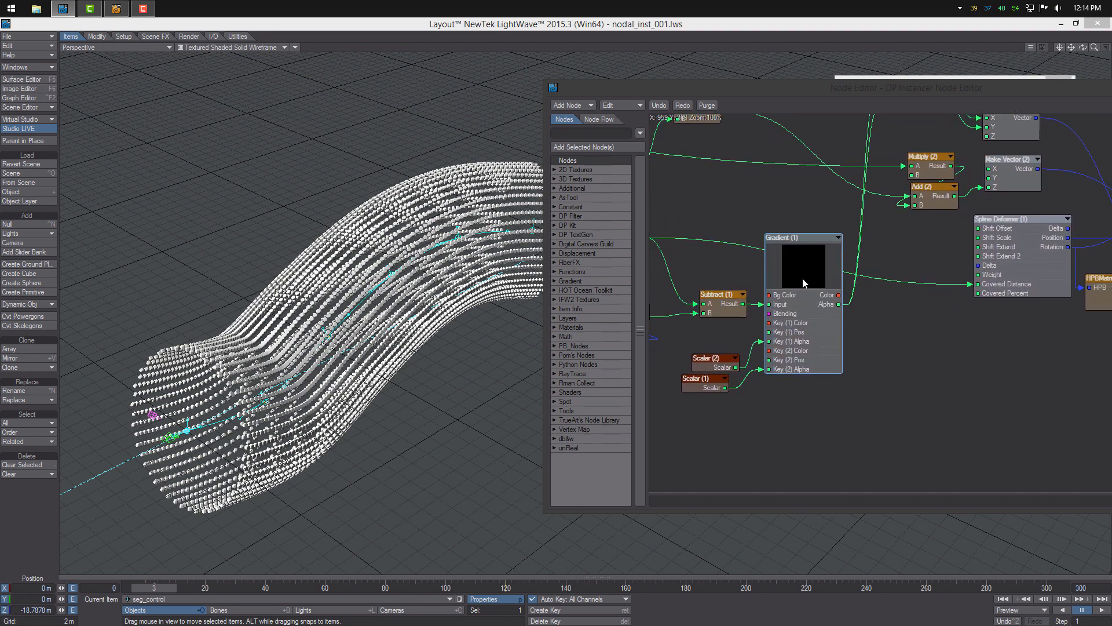
Duplicate the Gradient node into free space below and set its Key (2) alpha to 0.0%.
key("ctrl+v")
left_click_drag(944, 283, 915, 381)
double_click(915, 381)
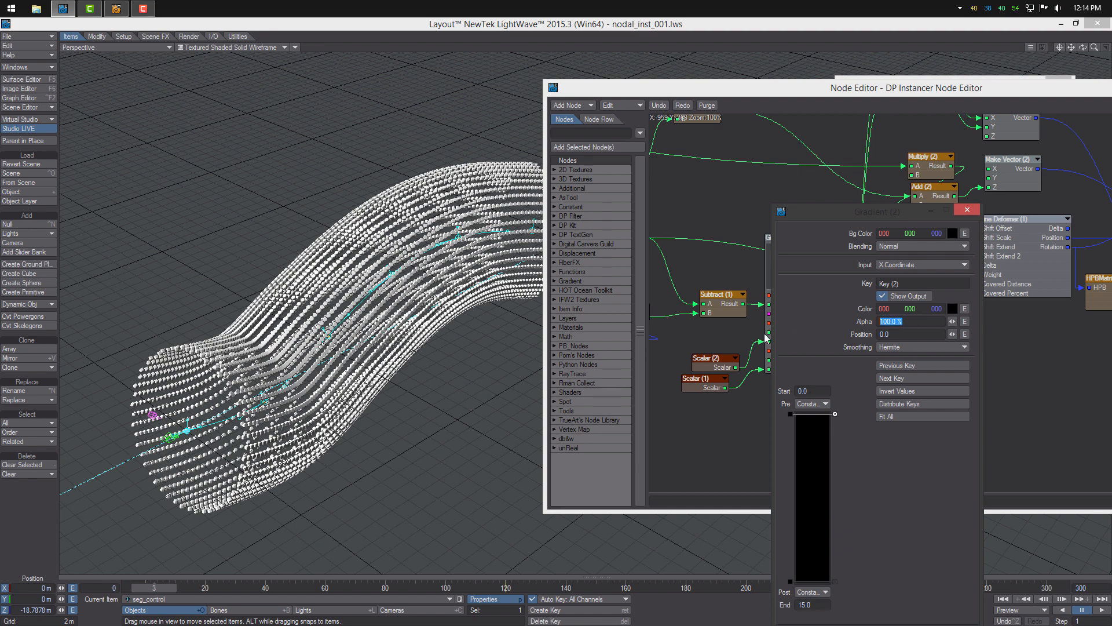
left_click(968, 210)
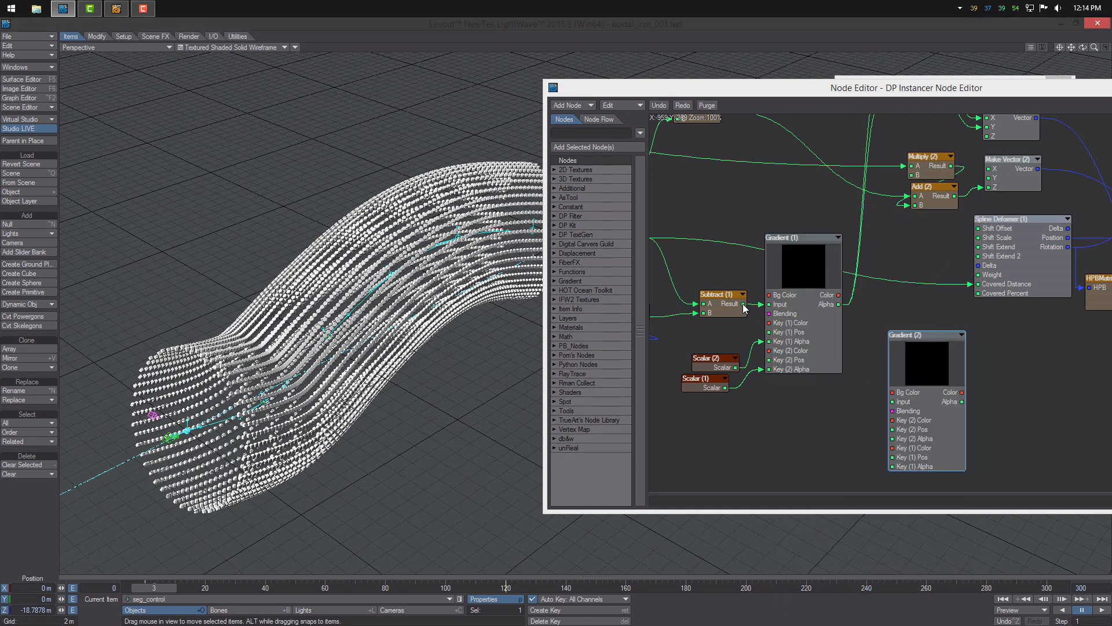
Connect the Subtract result to Gradient (2)'s Input and its Alpha to the Scaling input of the instance output node.
left_click_drag(743, 304, 786, 452)
left_click_drag(826, 359, 737, 285, "alt")
left_click_drag(951, 358, 765, 407, "alt")
left_click_drag(872, 349, 951, 355, "alt")
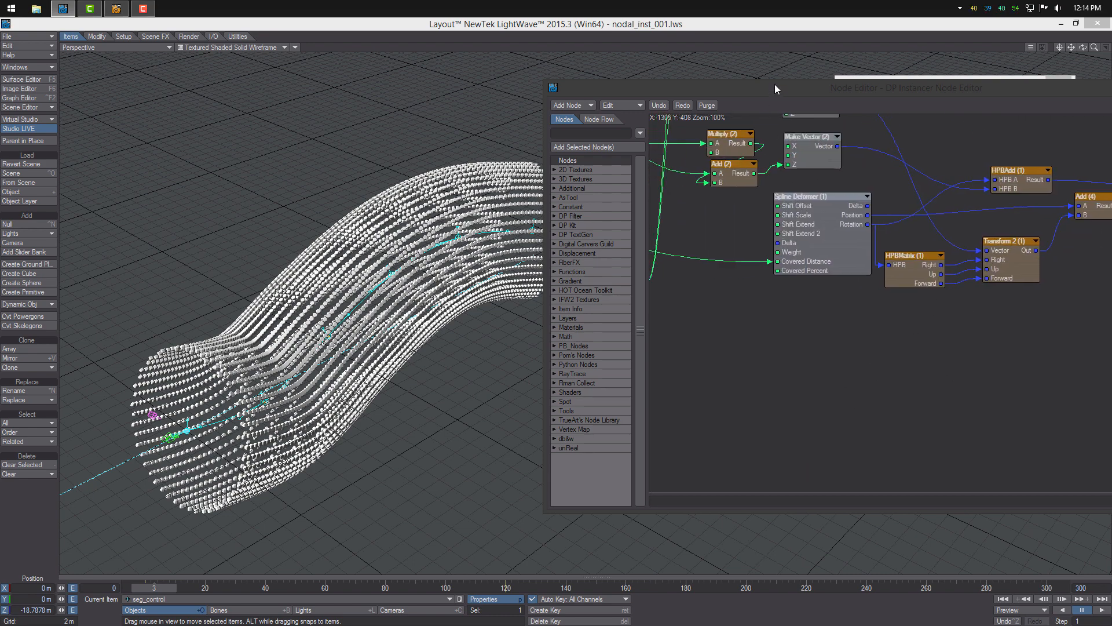
left_click_drag(777, 88, 344, 109)
left_click_drag(480, 394, 466, 401, "alt")
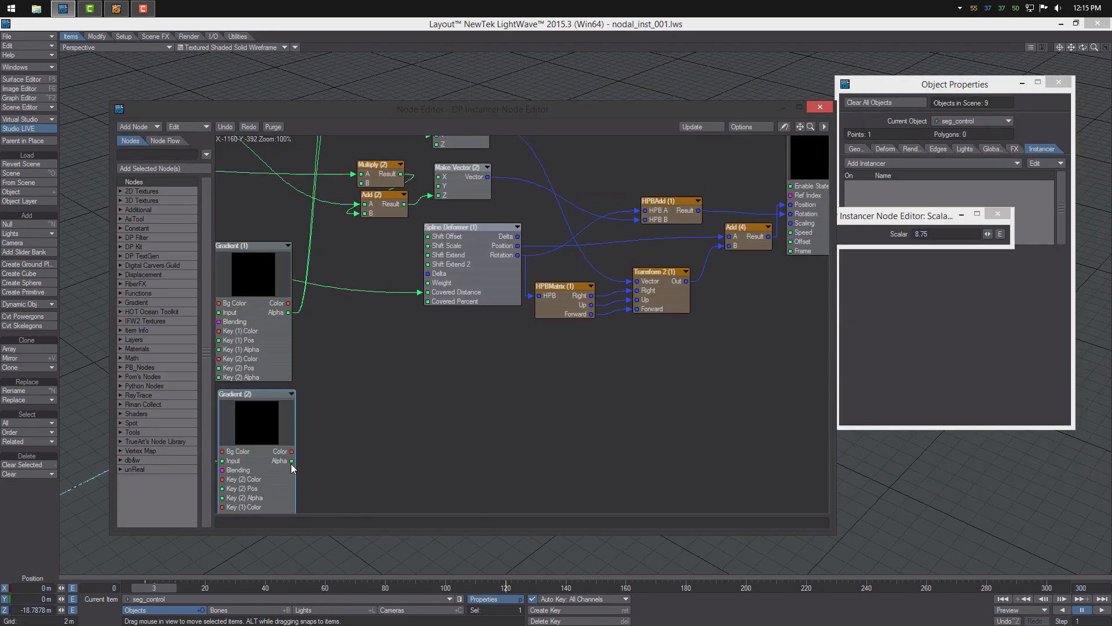
left_click_drag(292, 461, 788, 224)
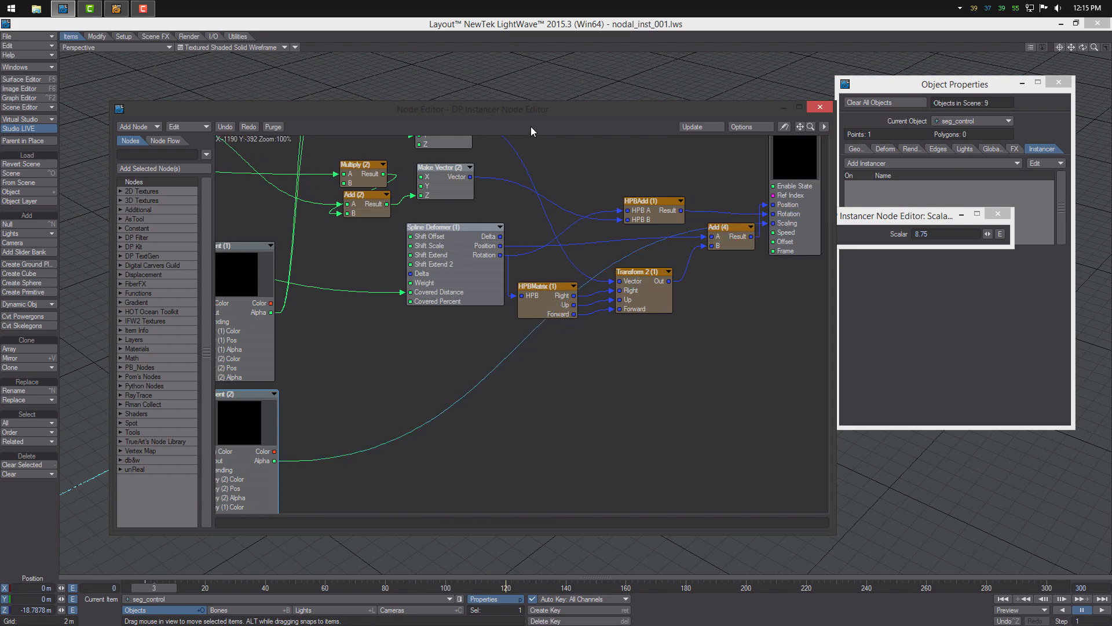
Invert the key values of Gradient (2) and scrub the timeline back to frame 0 to check the instance scaling.
left_click_drag(517, 113, 955, 145)
left_click_drag(172, 590, 376, 588)
double_click(682, 446)
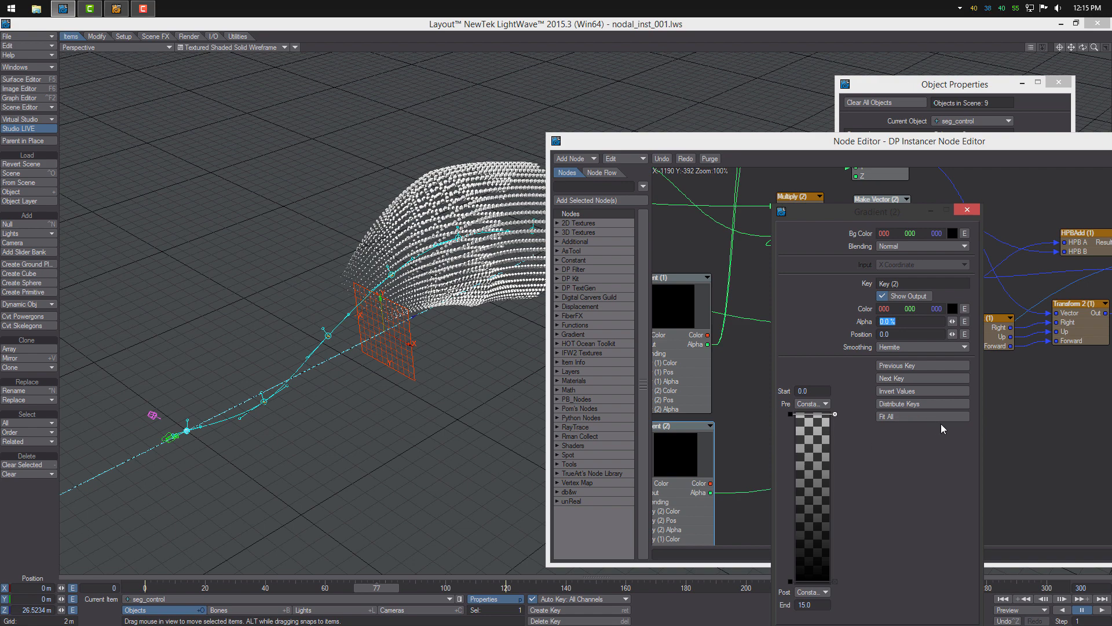
left_click(937, 394)
left_click_drag(399, 596, 145, 589)
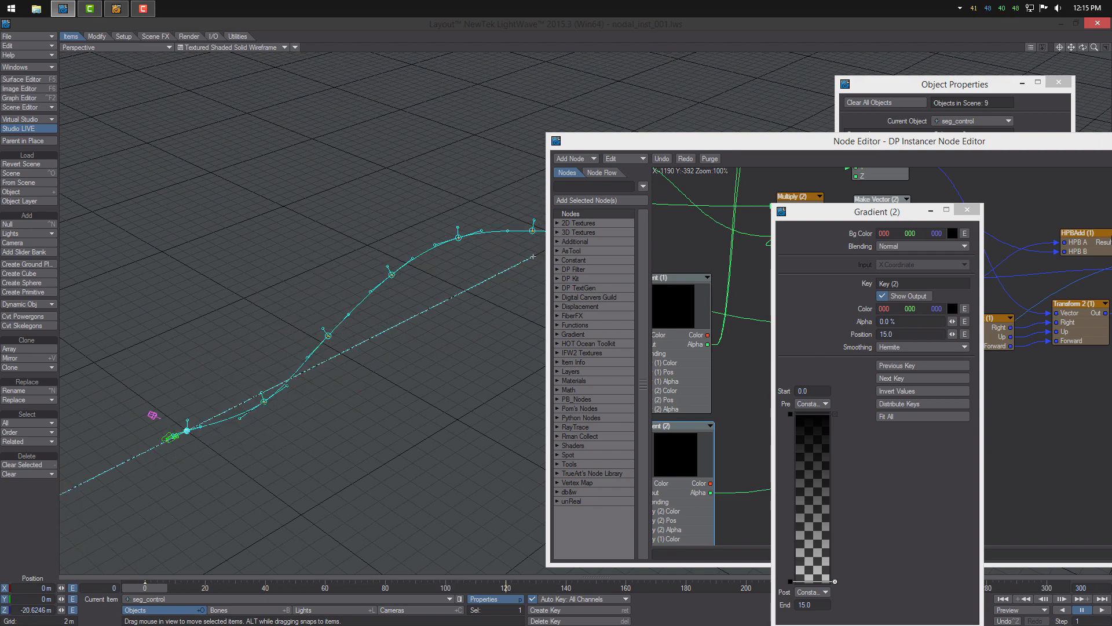
left_click(971, 211)
Line up the Scalar (1) node directly beneath Scalar (2).
left_click_drag(777, 139, 499, 122)
left_click_drag(595, 339, 795, 332, "alt")
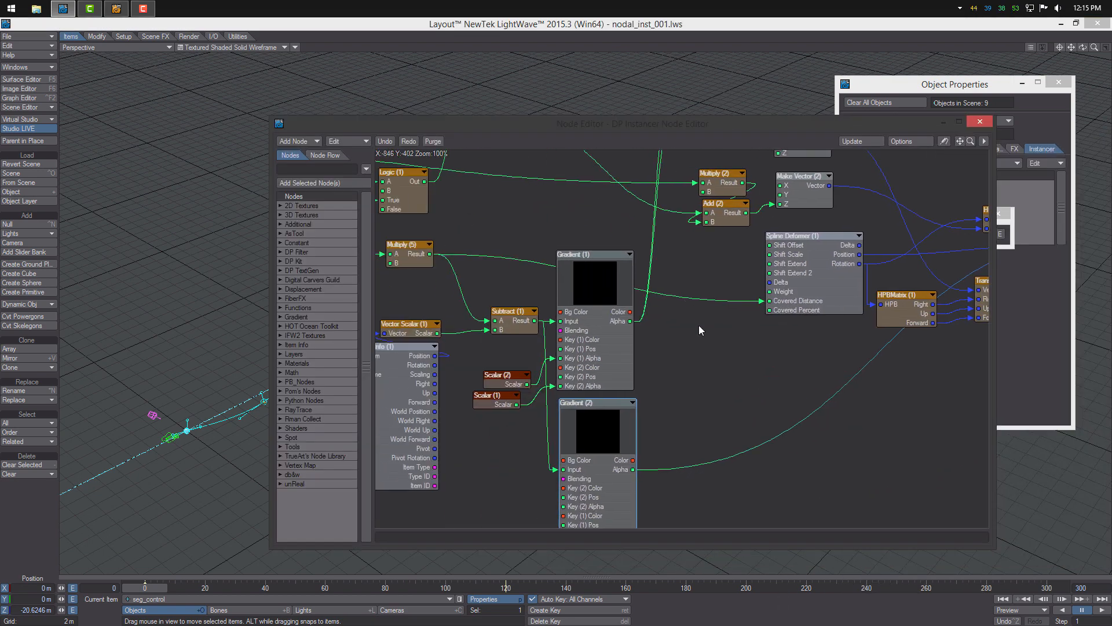
mouse_move(542, 408)
left_mouse_down("alt")
mouse_move(591, 405)
mouse_move(544, 381)
mouse_move(544, 397)
left_mouse_up("alt")
left_click_drag(593, 415, 634, 426, "alt")
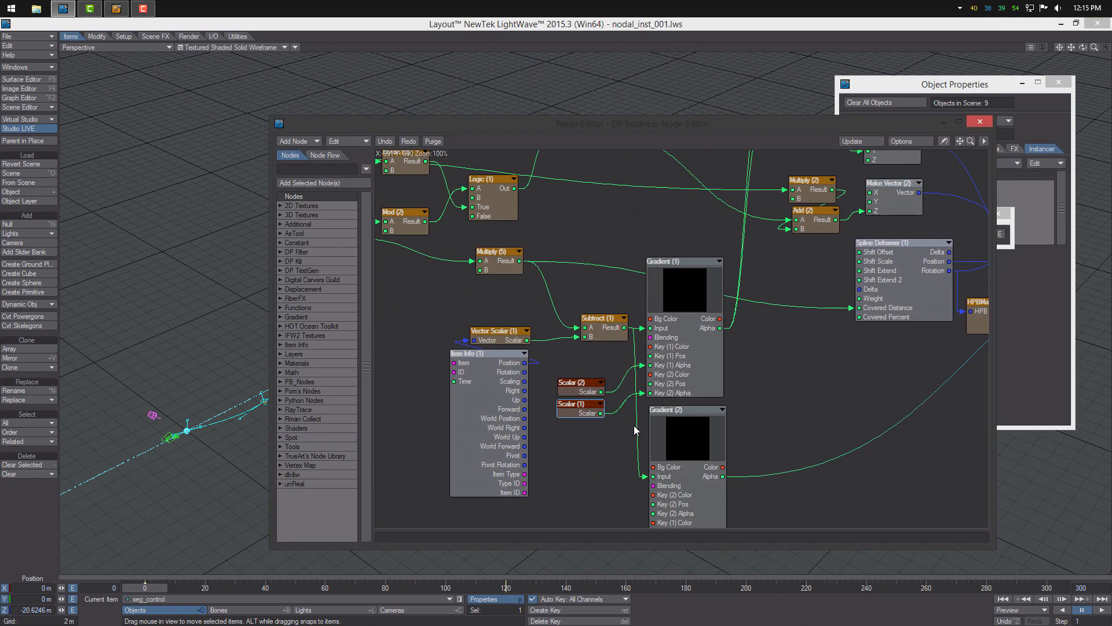
left_click_drag(594, 373, 785, 370, "alt")
Add a Make Vector node and place it below the Cos and Sin nodes.
right_click(508, 353)
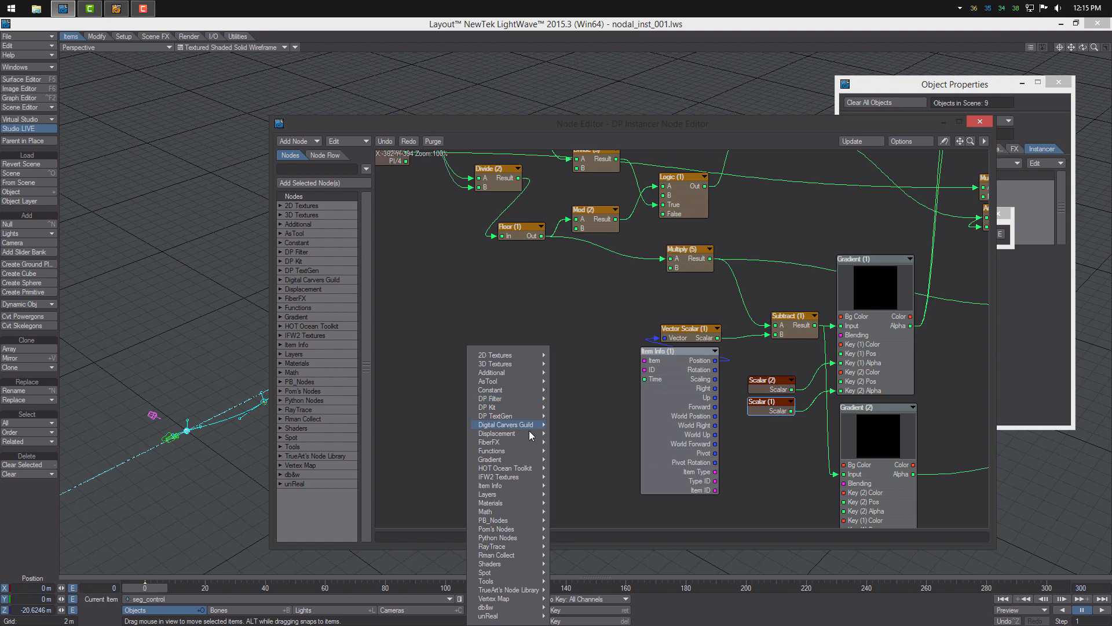
left_click(455, 290)
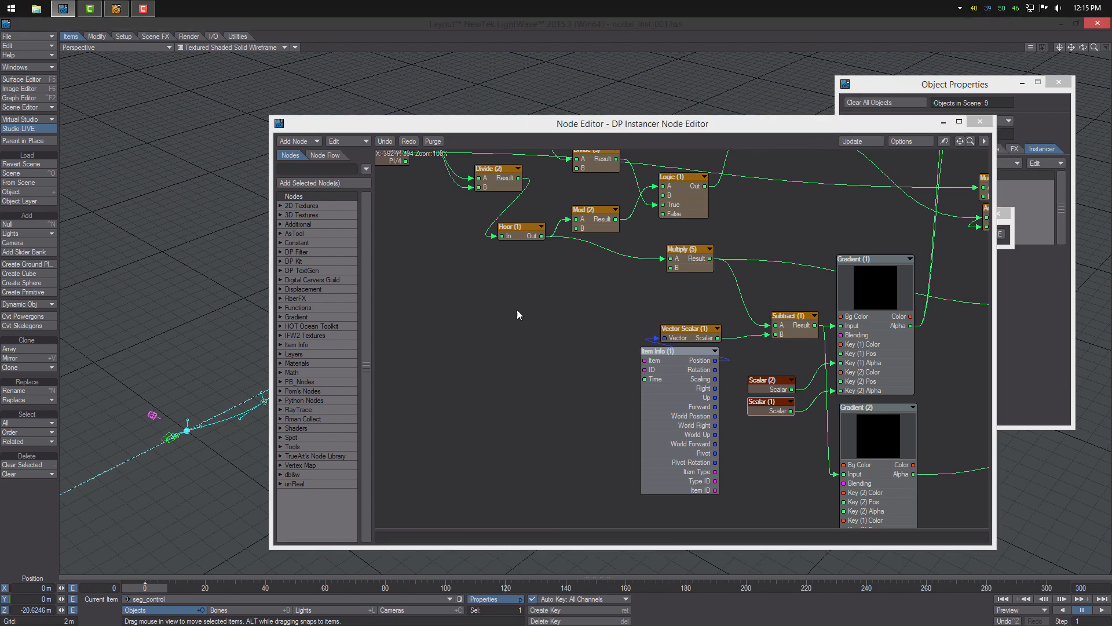
right_click(491, 307)
mouse_move(492, 358)
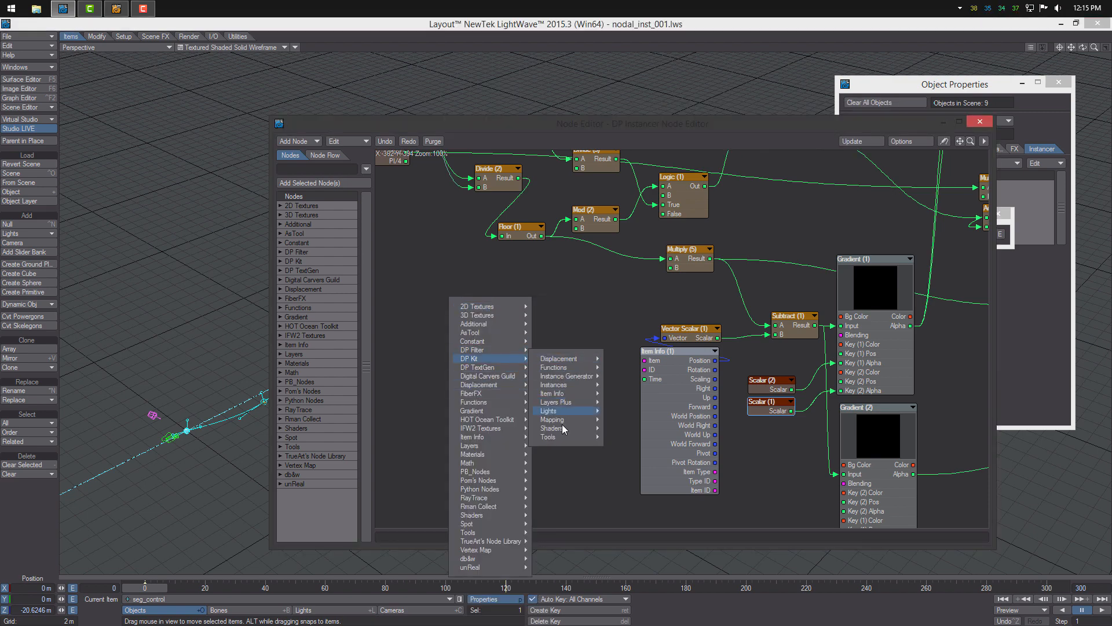
mouse_move(571, 437)
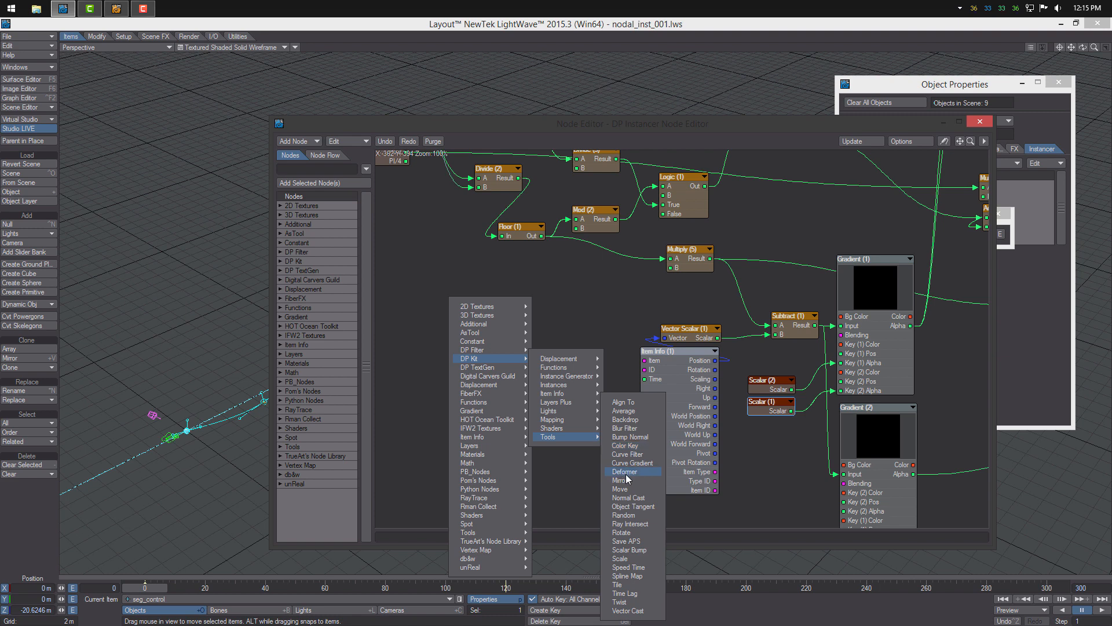
mouse_move(486, 532)
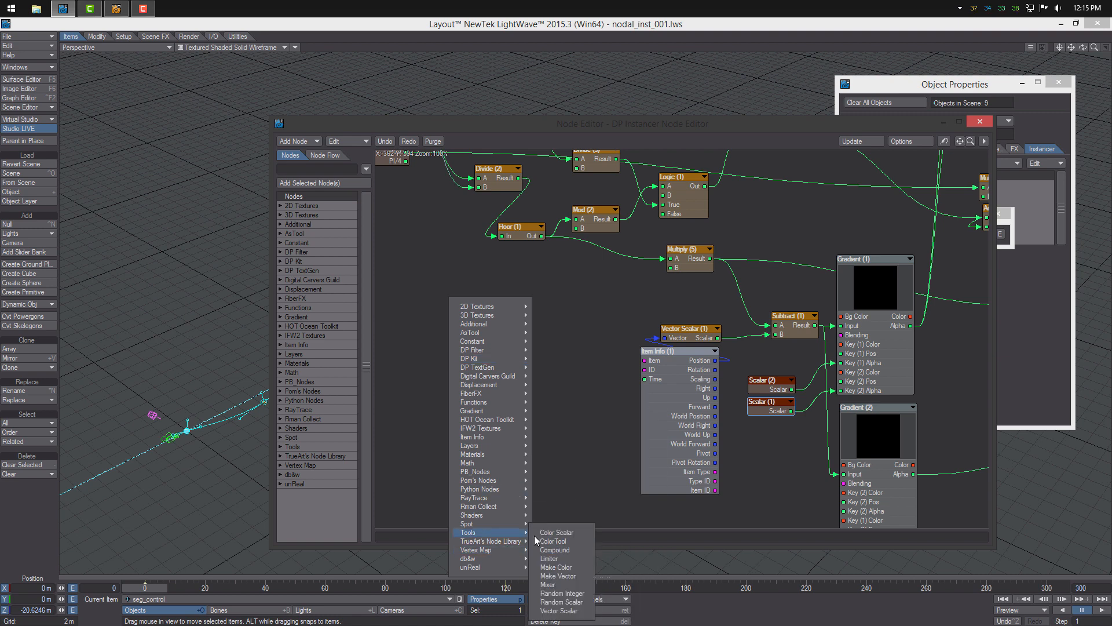
left_click(574, 576)
left_click_drag(679, 339, 820, 232)
left_click_drag(699, 282, 504, 398, "alt")
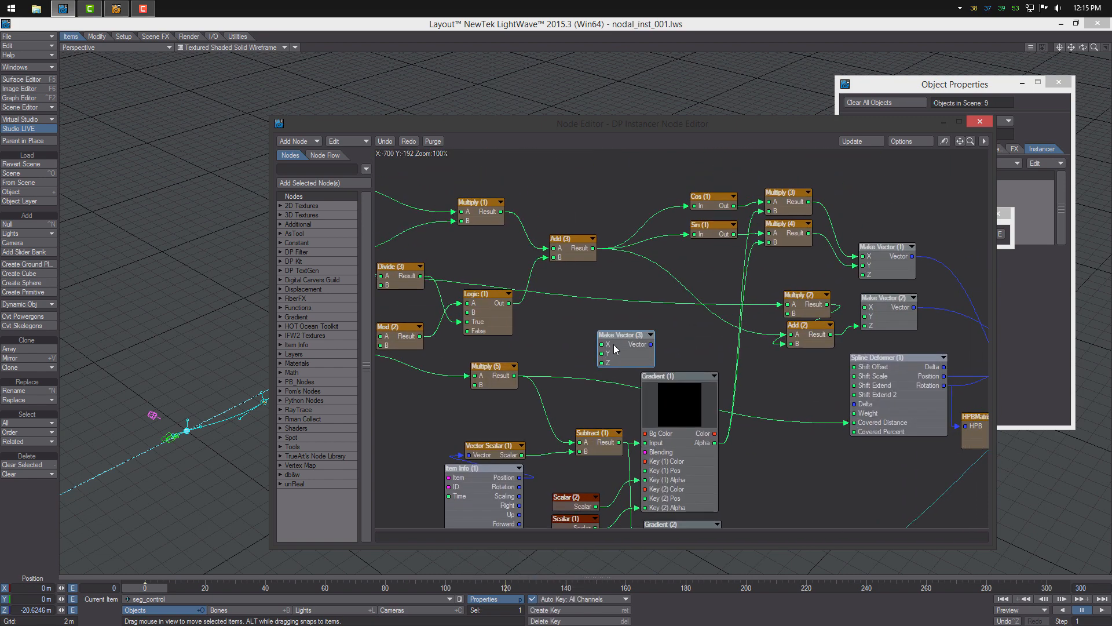
left_click_drag(616, 348, 664, 301)
Connect Cos Out to X, Sin Out to Y and the Multiply (5) result to Z of Make Vector (3).
left_click_drag(734, 206, 688, 269)
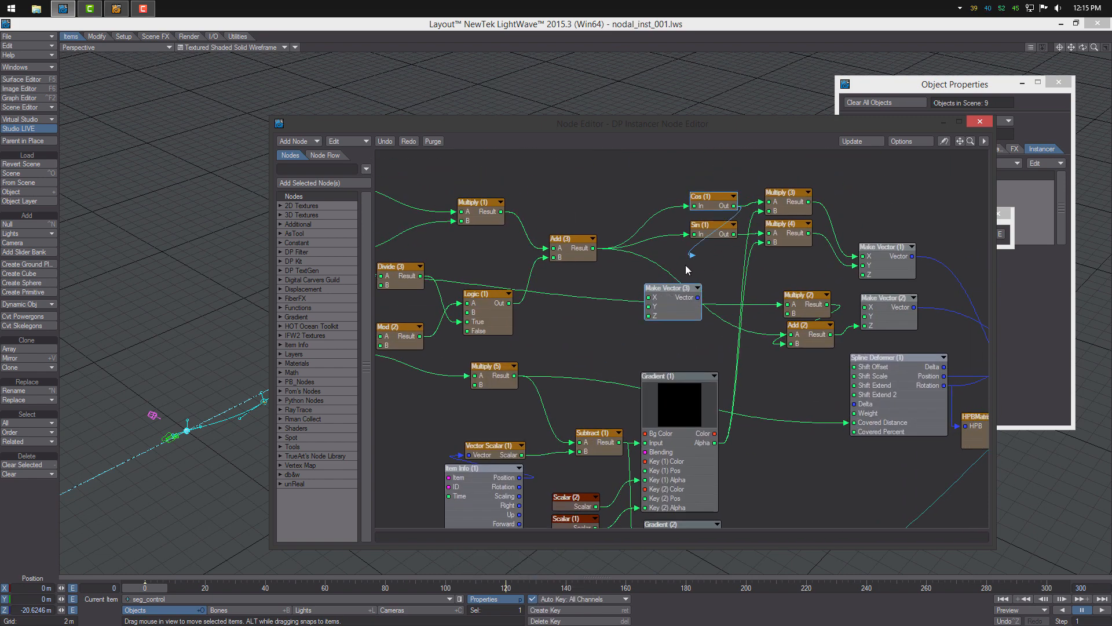
left_click_drag(734, 234, 603, 360)
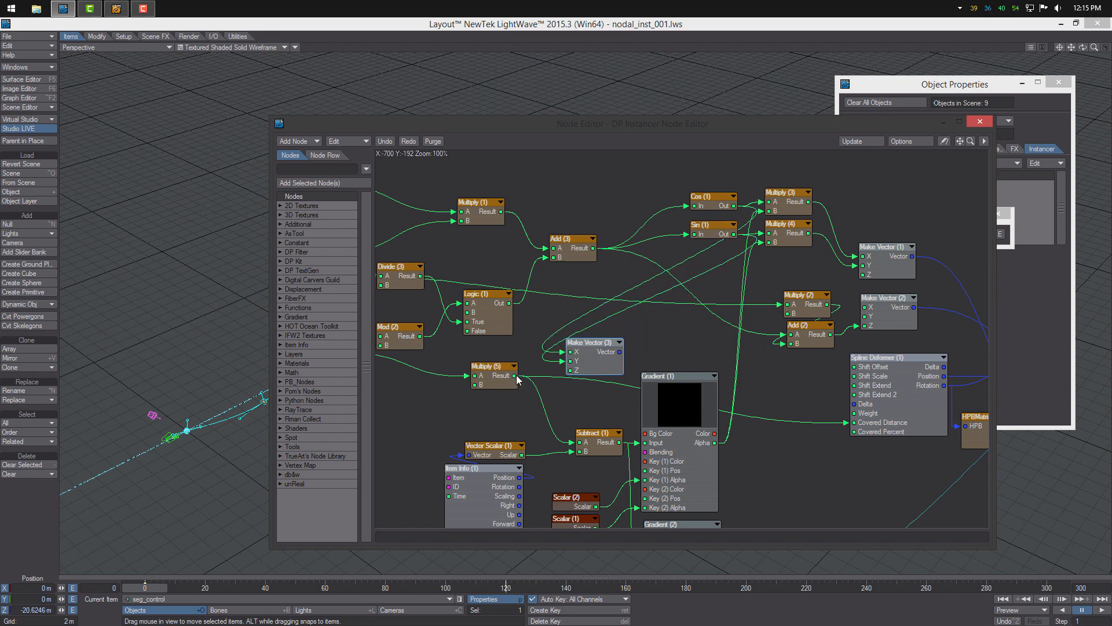
left_click_drag(514, 375, 590, 353)
Move Make Vector (3) into the empty area below Floor (1), well clear of the Item Info node.
middle_click_drag(598, 341, 752, 289)
left_click_drag(752, 289, 556, 429)
middle_click_drag(552, 436, 615, 421)
left_click_drag(616, 424, 559, 405)
middle_click_drag(486, 448, 491, 374)
left_click_drag(535, 337, 489, 369)
middle_click_drag(512, 421, 413, 556)
left_click_drag(835, 255, 793, 199)
middle_click_drag(677, 289, 780, 187)
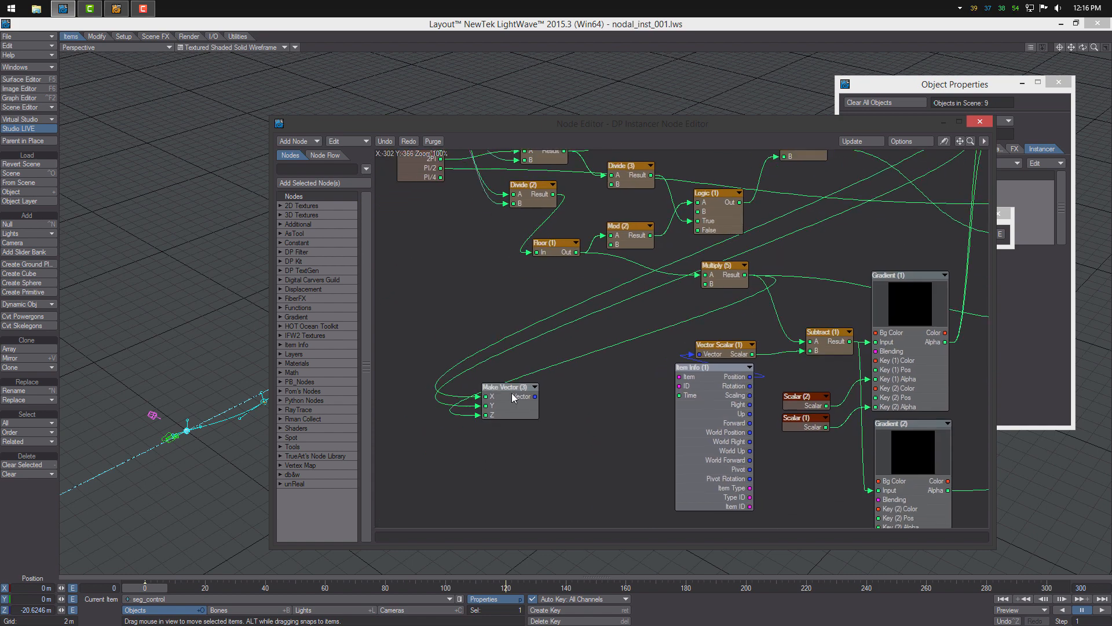
left_click_drag(512, 393, 498, 408)
Add a Turbulence 3D texture node to the network.
right_click(609, 364)
mouse_move(611, 364)
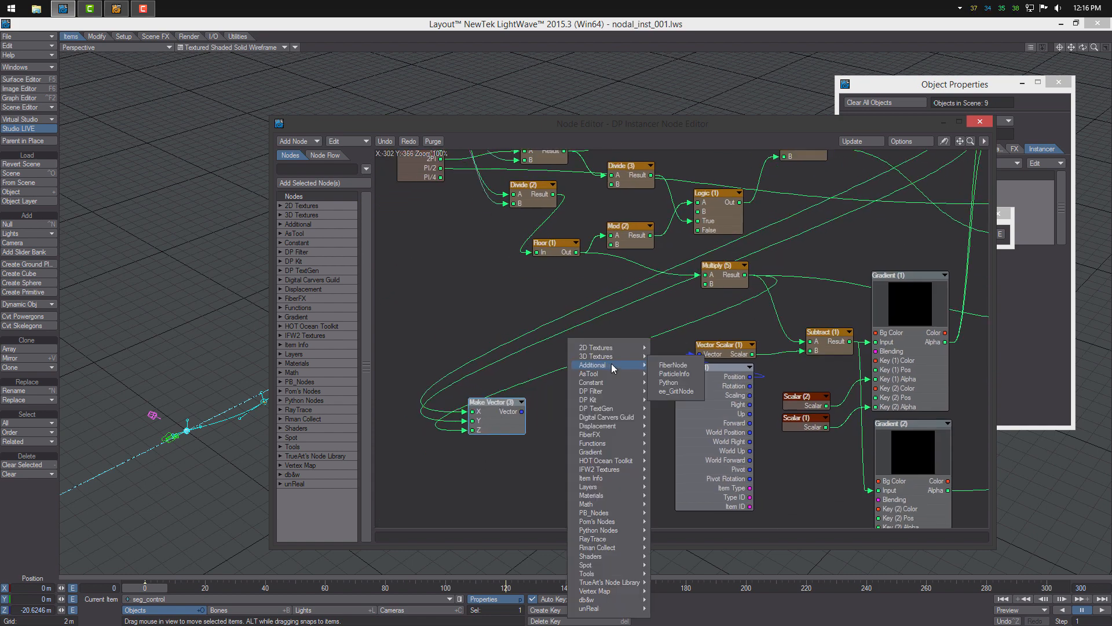
left_click(546, 382)
right_click(549, 380)
mouse_move(551, 363)
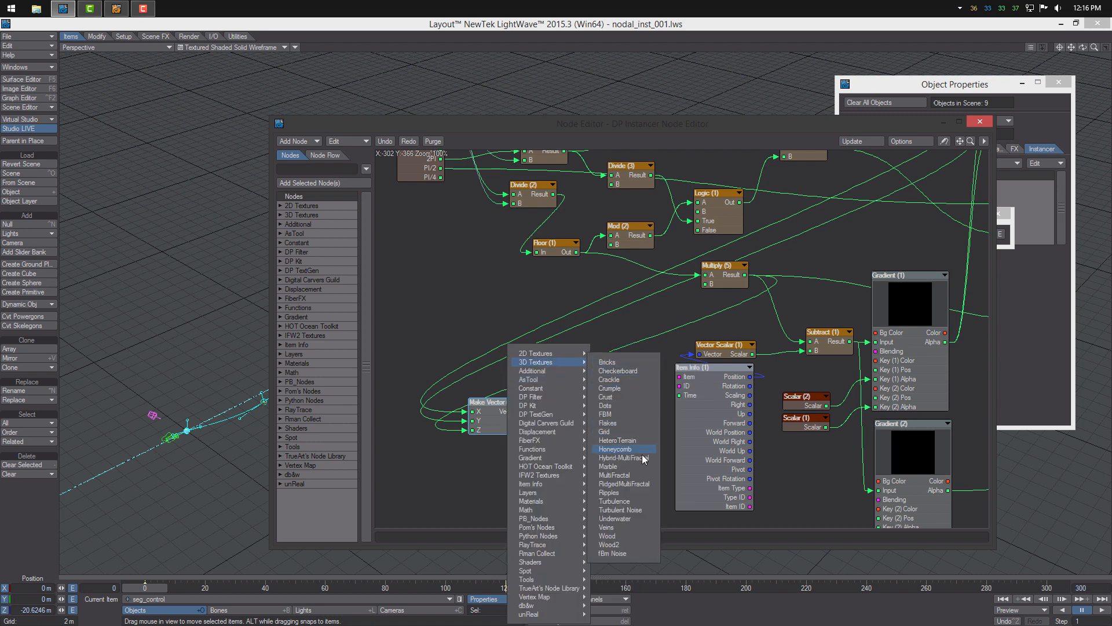
left_click(633, 501)
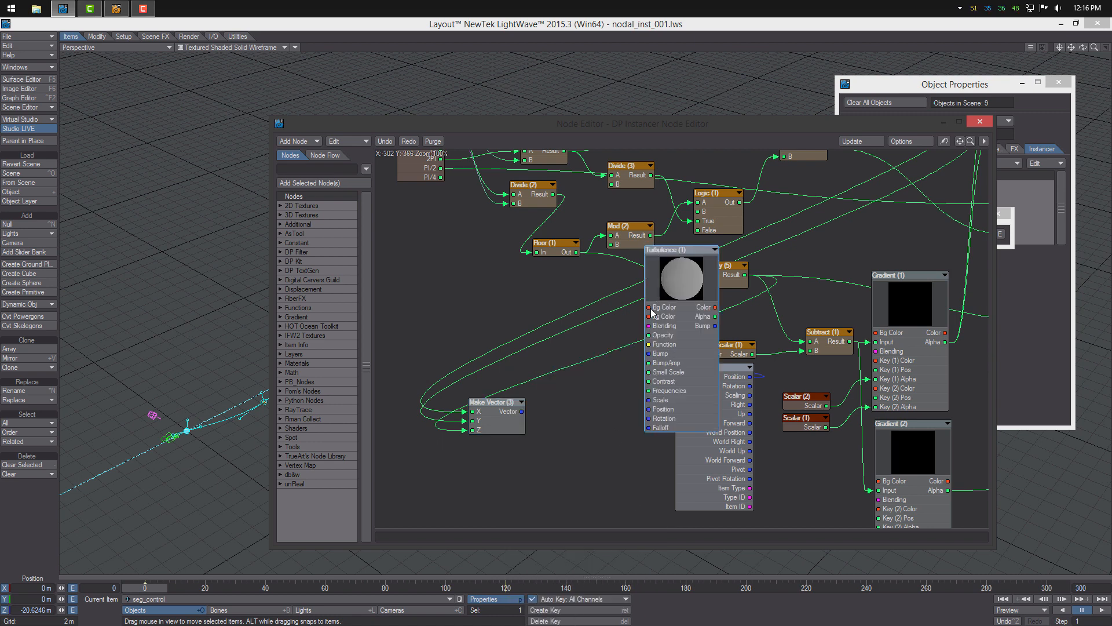
Place Turbulence (1) between Make Vector (3) and Item Info (1) and connect its Alpha output to the Item Info's Time input.
left_click_drag(652, 313, 559, 387)
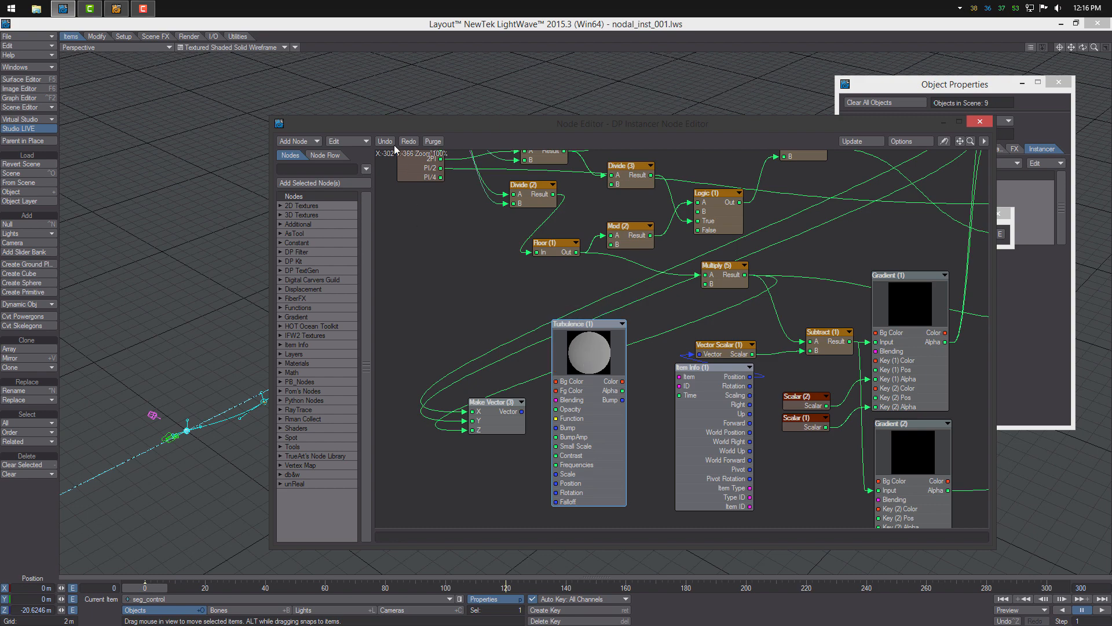
left_click_drag(398, 124, 524, 110)
left_click_drag(150, 593, 247, 592)
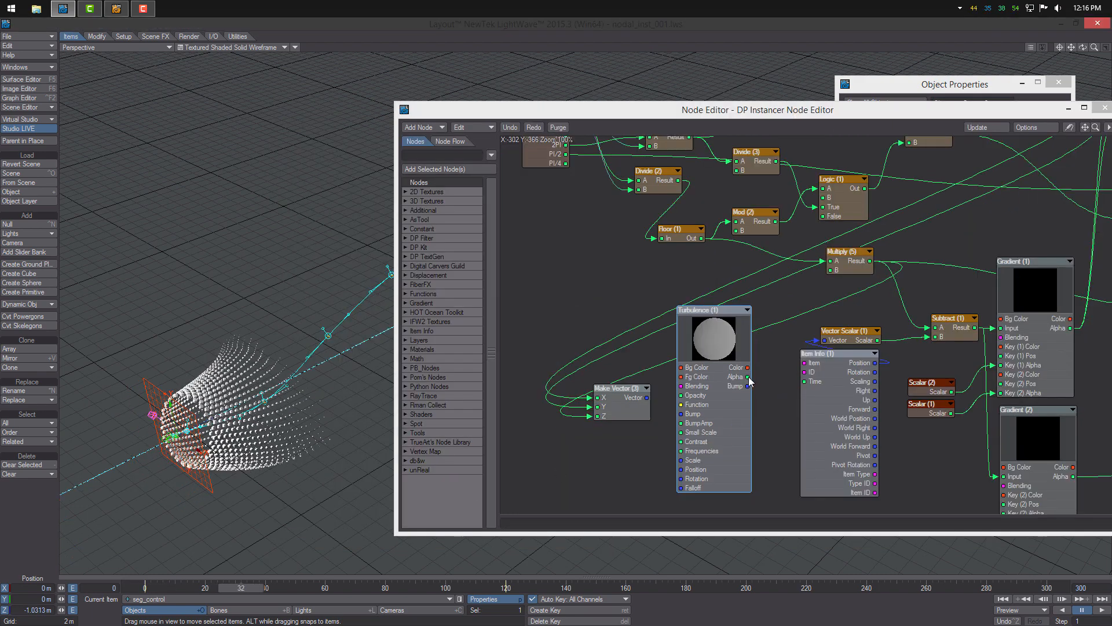
left_click_drag(748, 377, 809, 384)
Connect the Vector output of Make Vector (3) to the Position input of Turbulence (1) and scrub the animation to frame 29.
mouse_move(249, 584)
left_mouse_down()
mouse_move(225, 585)
mouse_move(261, 586)
left_mouse_up()
left_click_drag(631, 409, 693, 472)
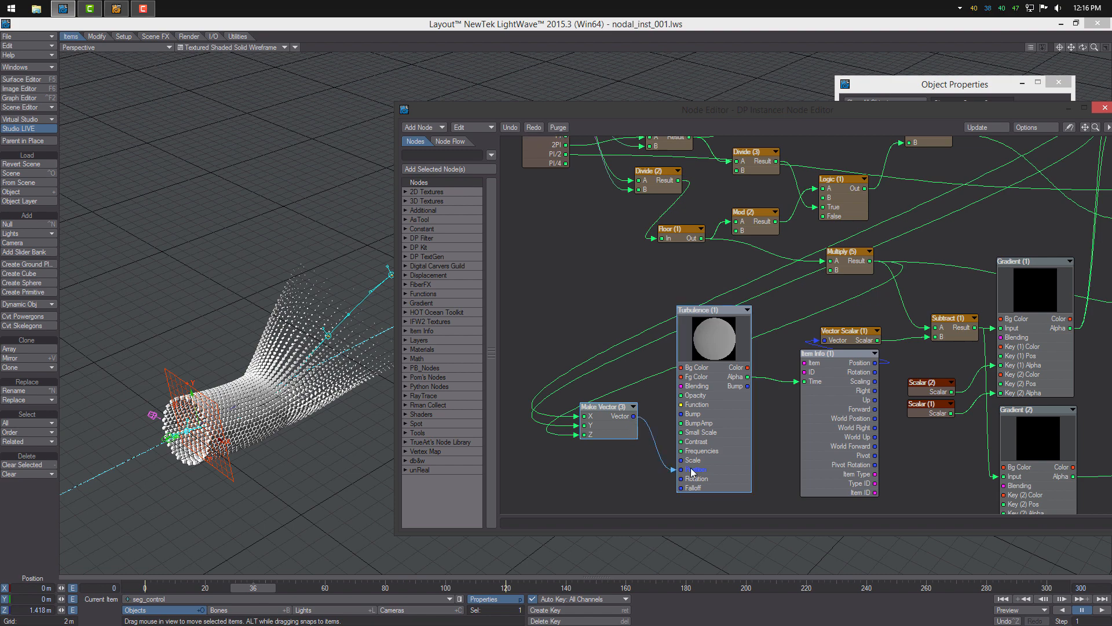
mouse_move(259, 587)
left_mouse_down()
mouse_move(146, 587)
mouse_move(241, 587)
left_mouse_up()
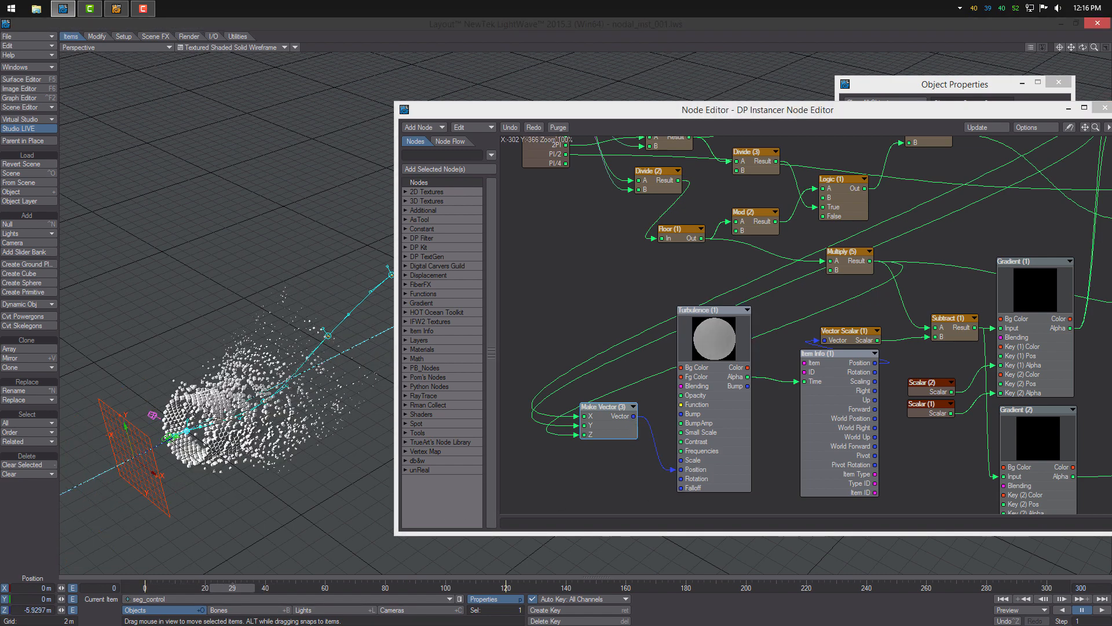
Set the Turbulence texture's scale to 500 mm in X, Y and Z and its Frequencies to 6, then return to frame 0.
double_click(710, 342)
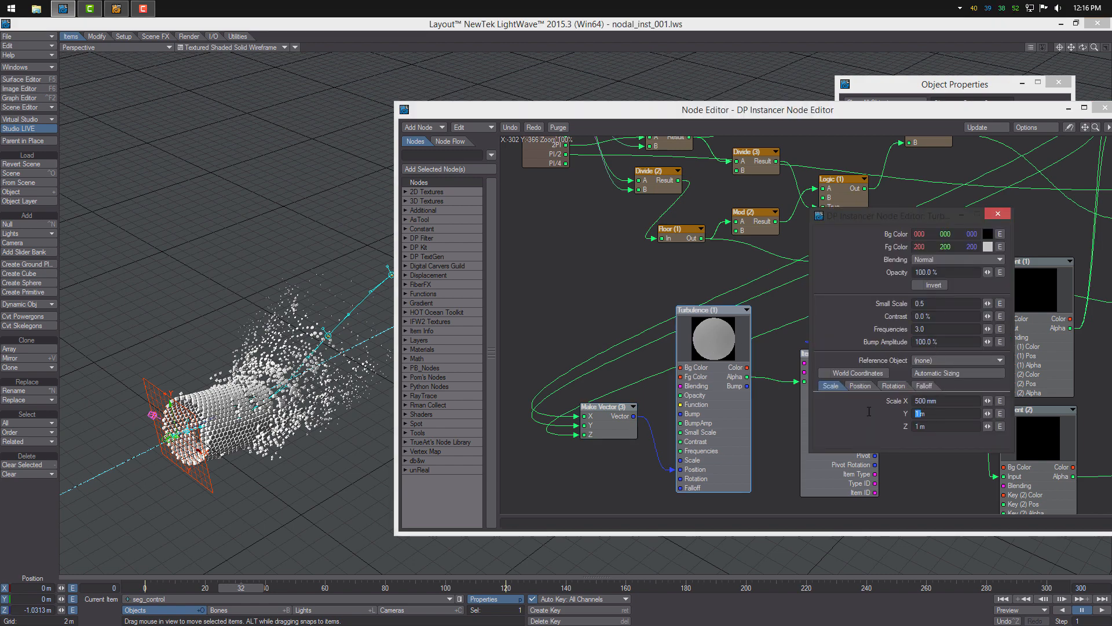
key("BackSpace")
key("Tab")
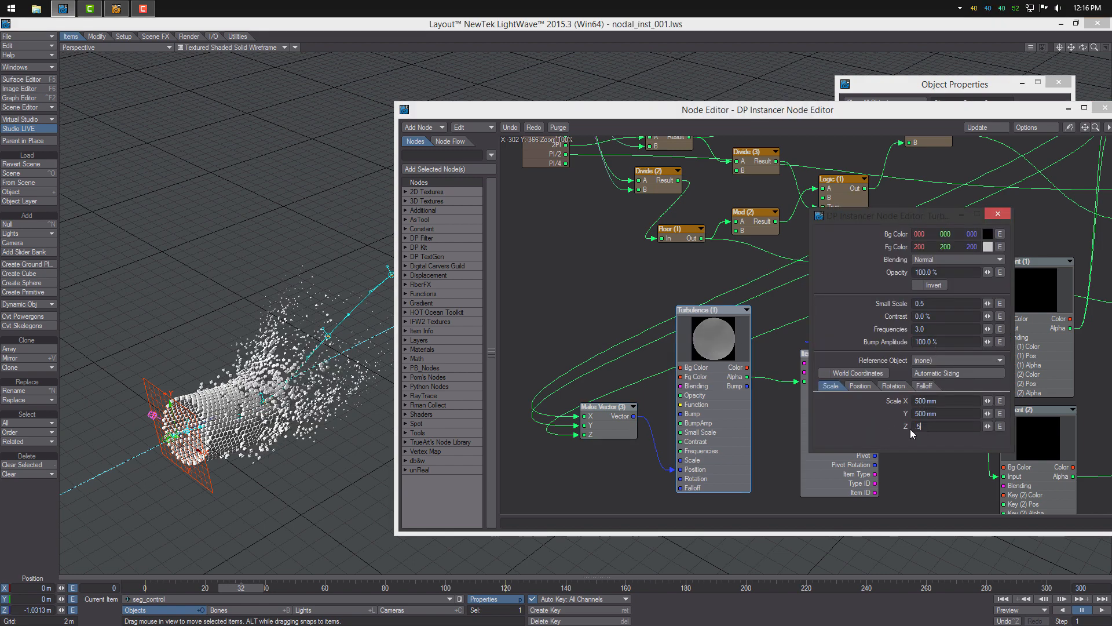
type(".5")
key("Return")
type("6")
key("Return")
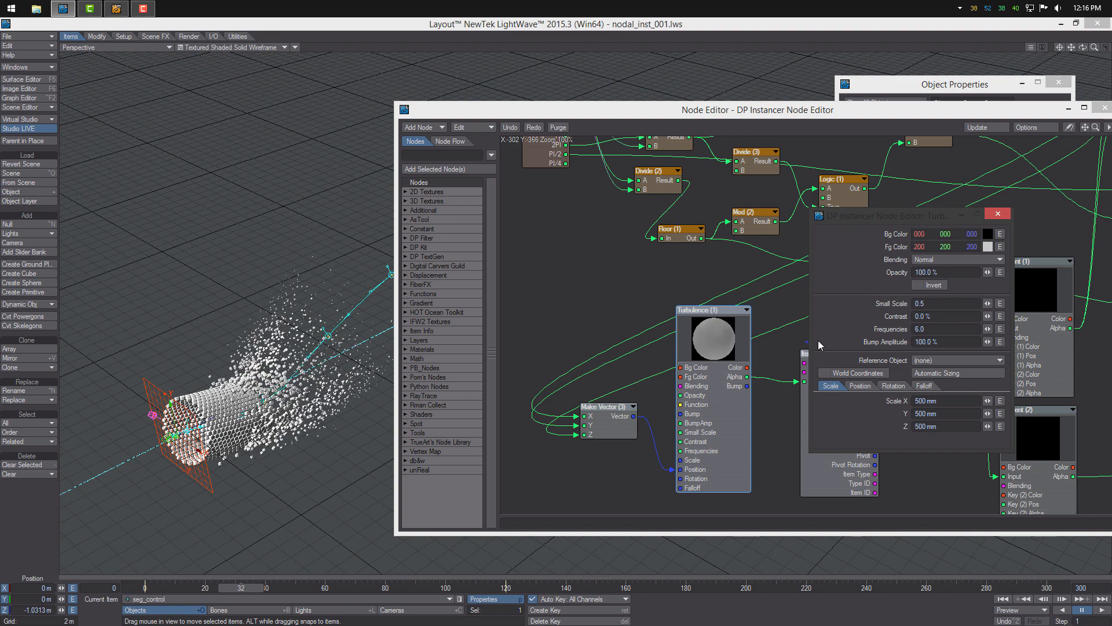
left_click_drag(255, 587, 148, 587)
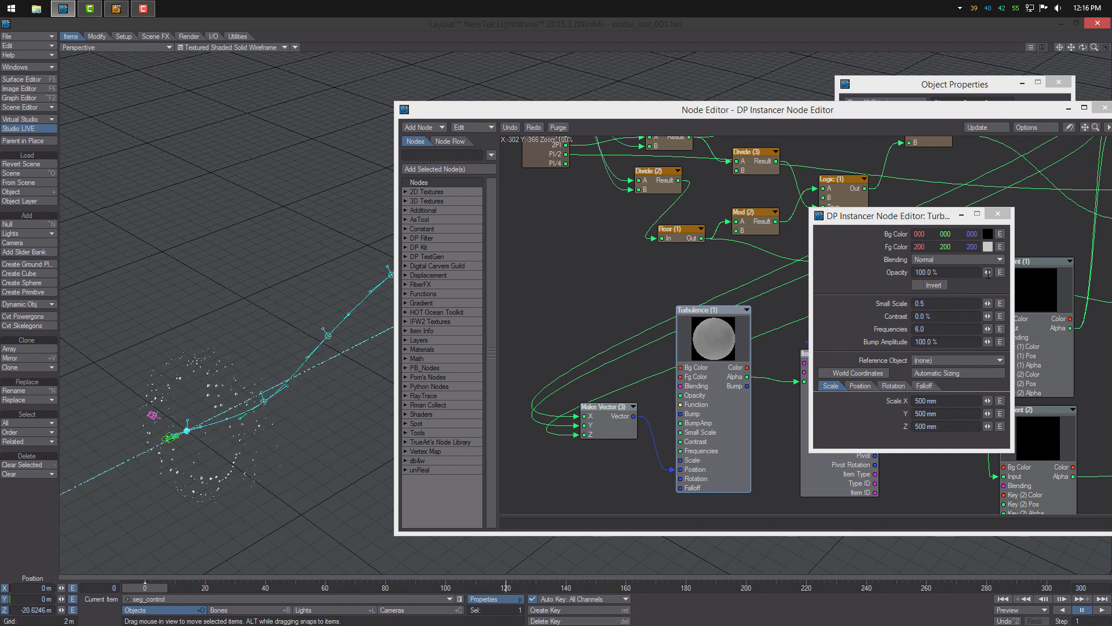
Set the Turbulence texture's Opacity to 50% and scrub the timeline to preview the tube.
left_click(998, 216)
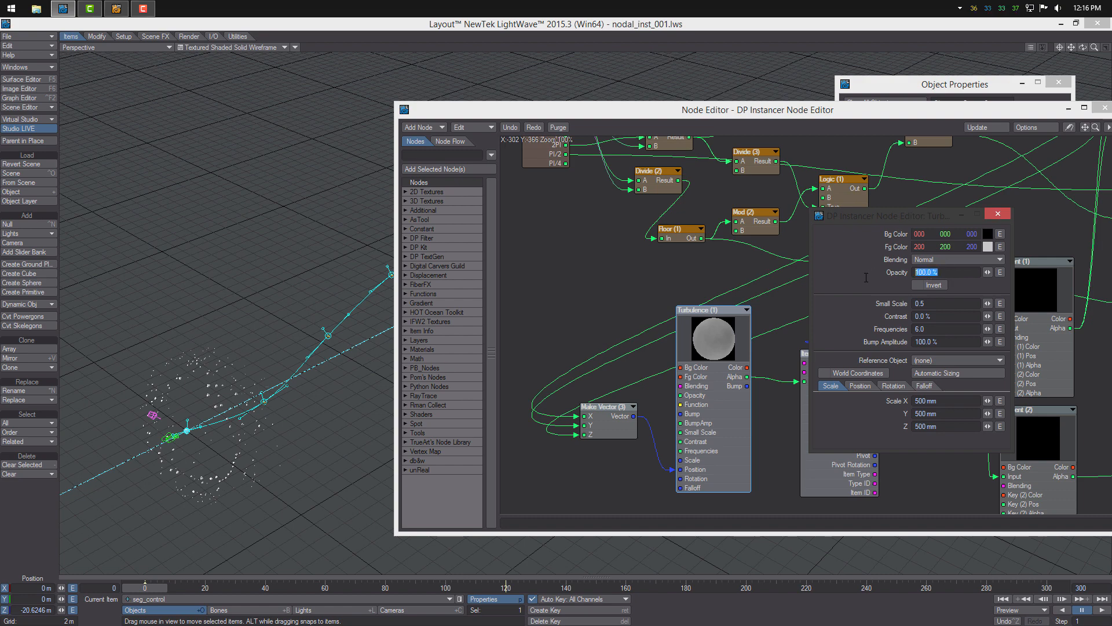
key("Return")
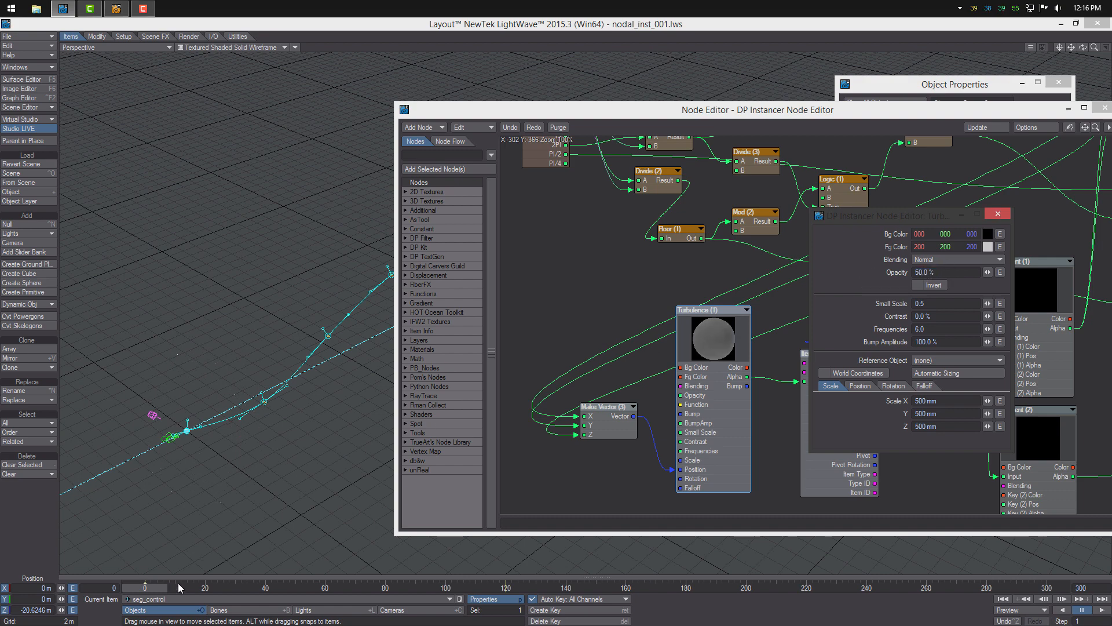
mouse_move(157, 586)
left_mouse_down()
mouse_move(360, 587)
mouse_move(145, 586)
left_mouse_up()
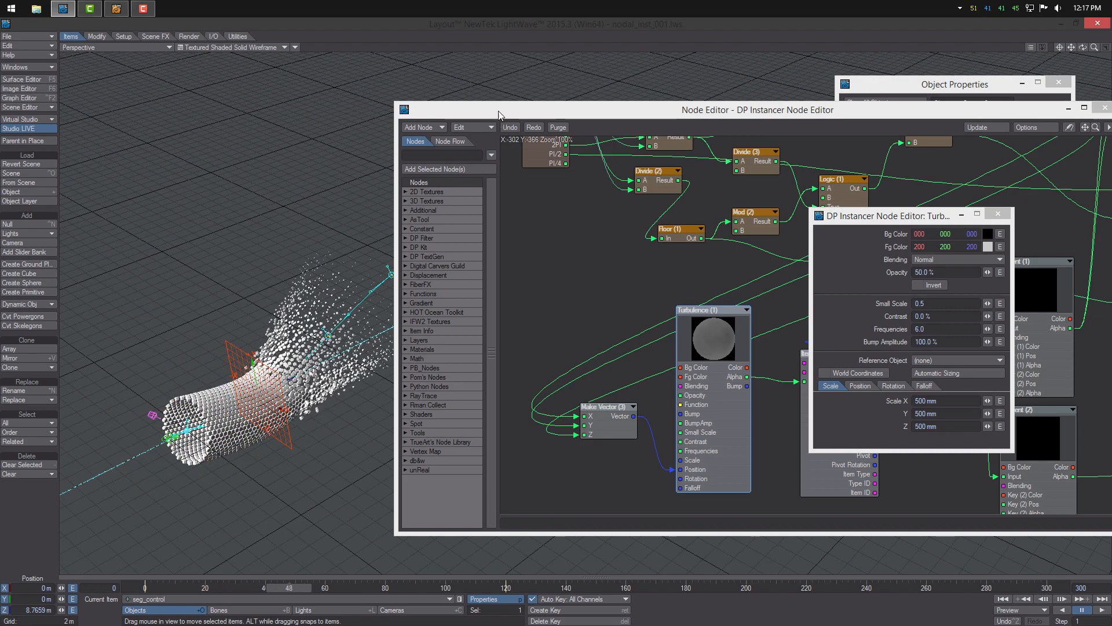
Examine the scattering and assembly of the tube instances from several angles while scrubbing through the animation.
left_click_drag(499, 115, 631, 95)
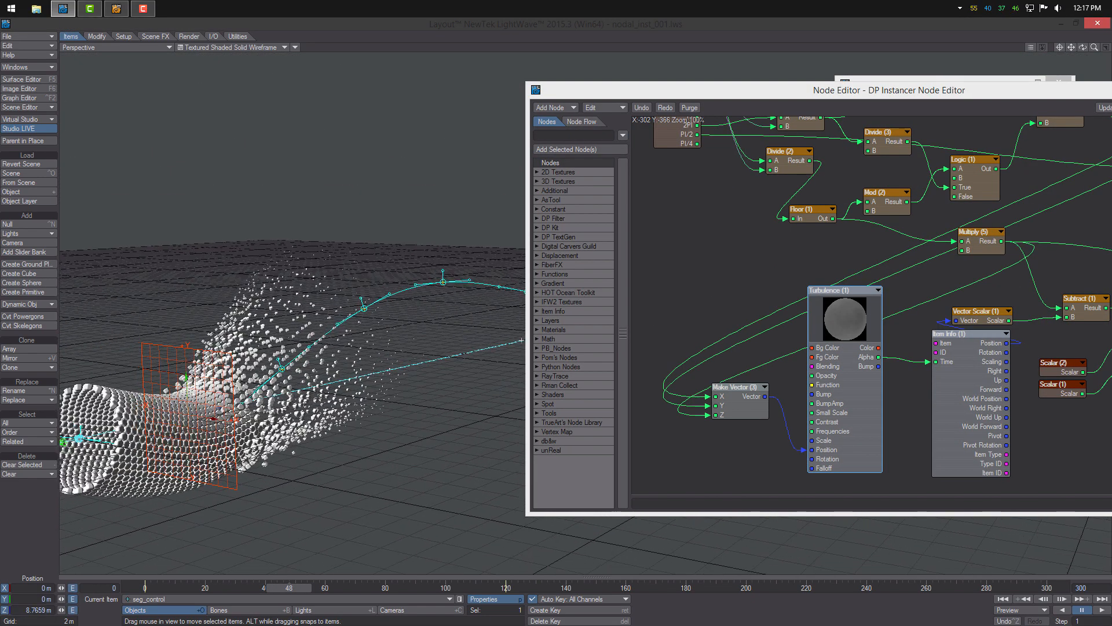
left_click_drag(290, 290, 426, 350, "alt")
left_click_drag(297, 588, 145, 587)
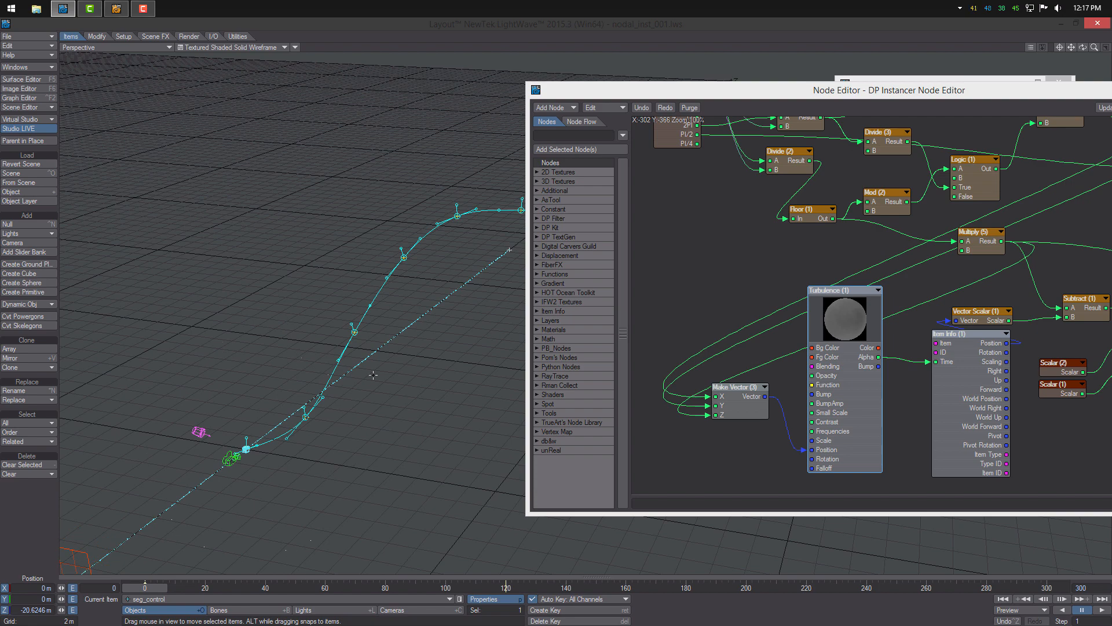
scroll(374, 375, "down", 4)
left_click_drag(373, 374, 296, 387, "alt")
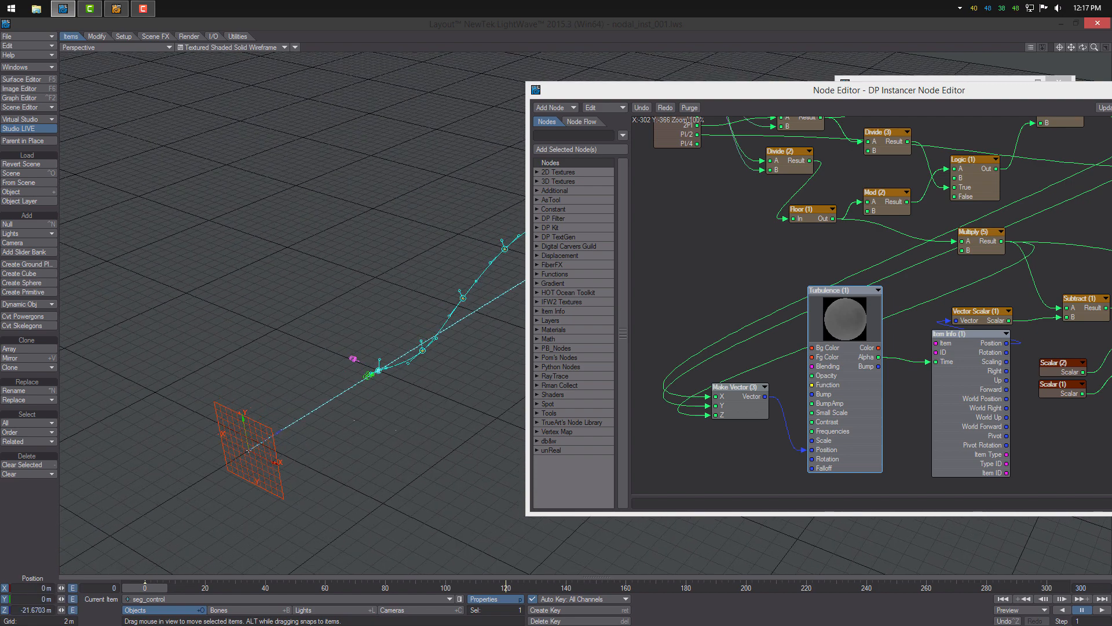
left_click_drag(603, 94, 908, 180)
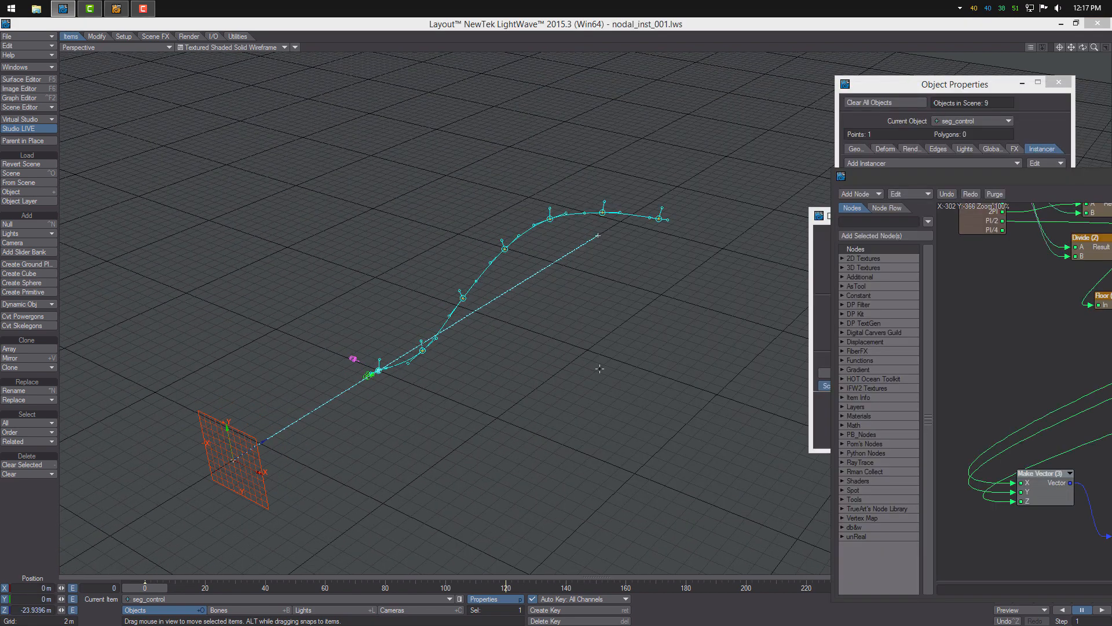
left_click_drag(155, 585, 509, 586)
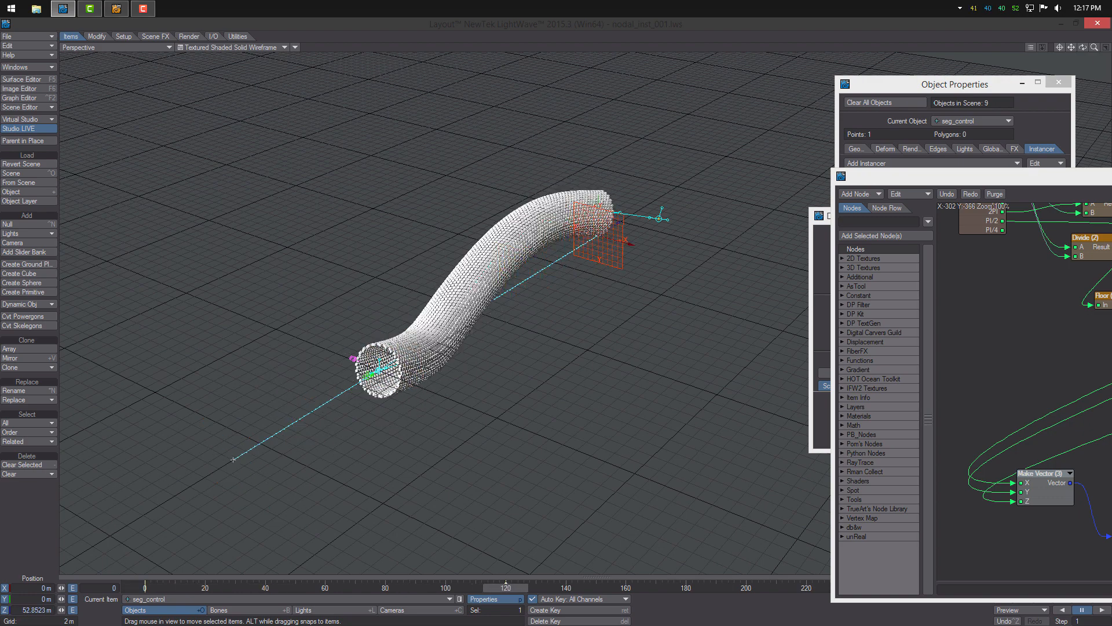
left_click_drag(399, 246, 773, 280, "alt")
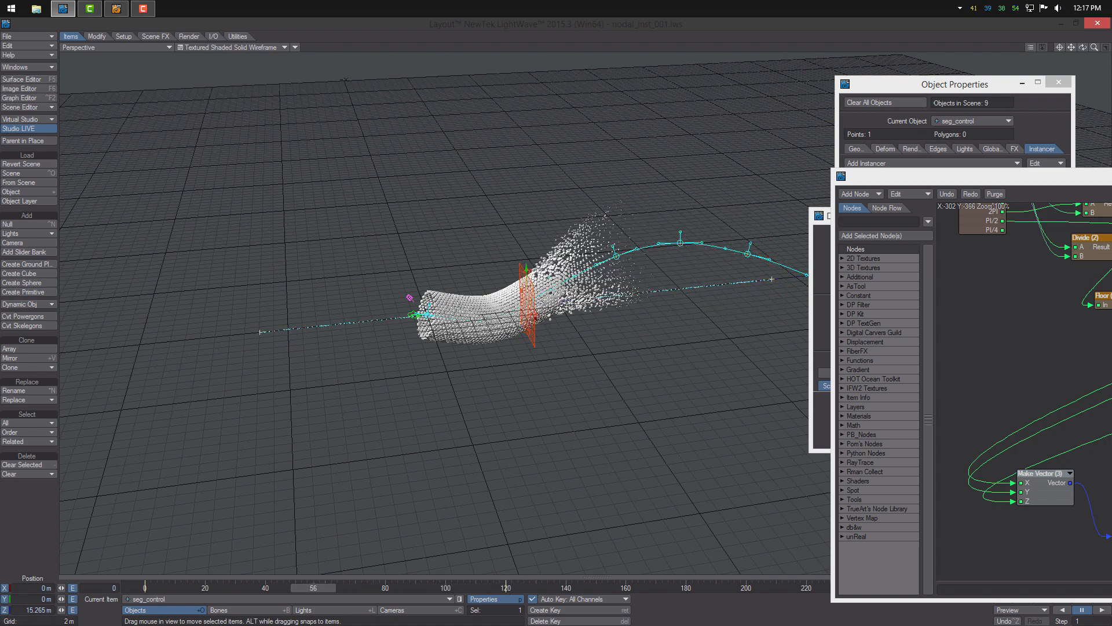
left_click_drag(374, 257, 620, 293, "alt")
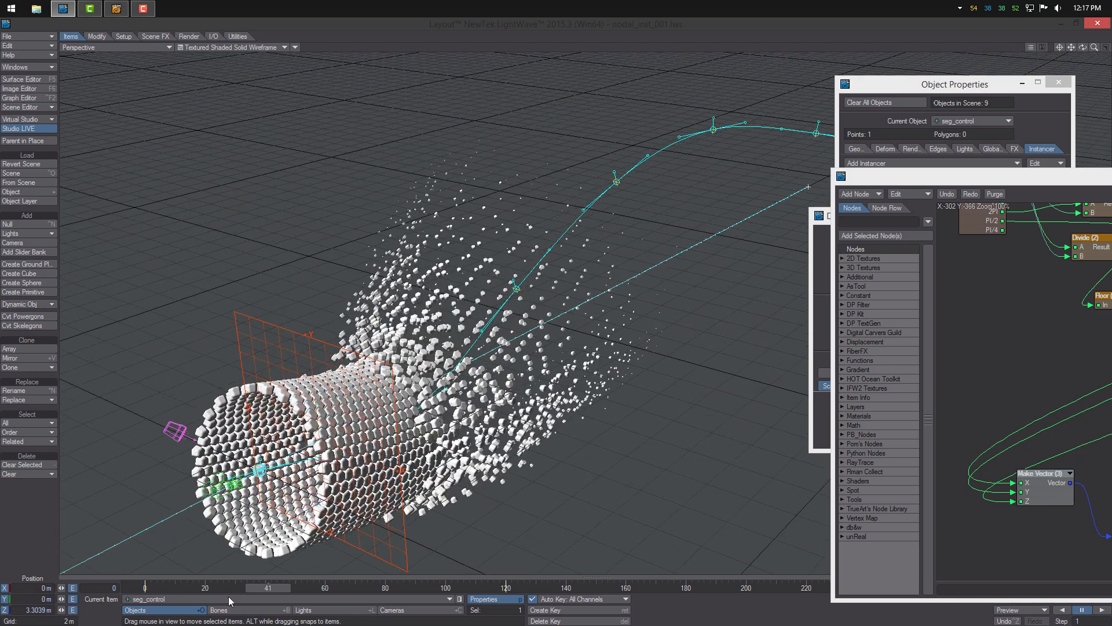
left_click_drag(275, 589, 362, 589)
left_click_drag(941, 181, 707, 124)
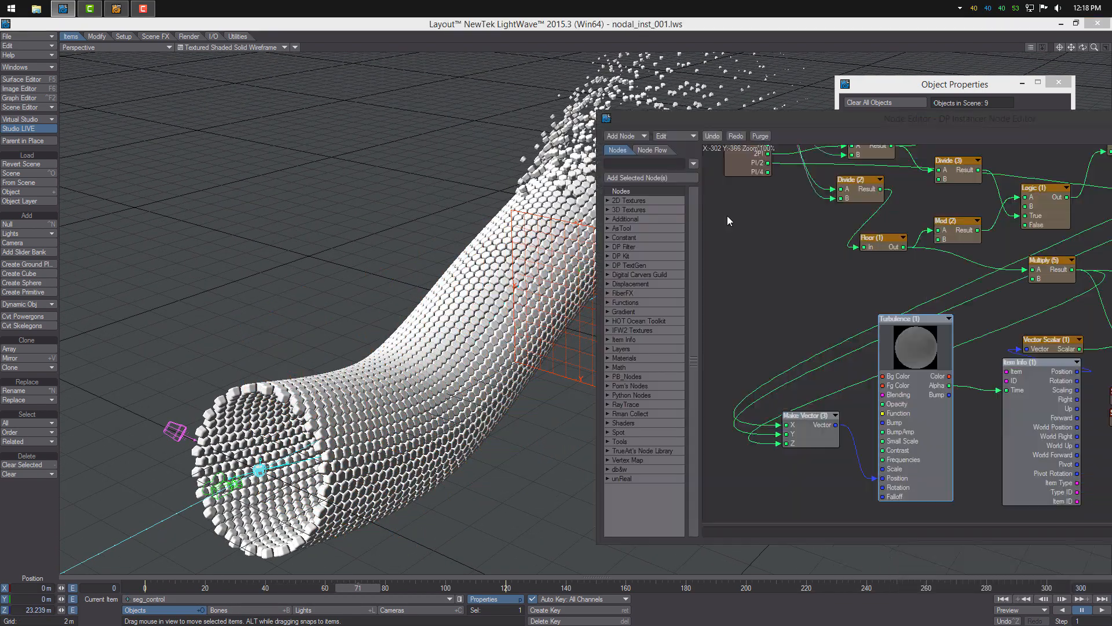
left_click_drag(858, 398, 856, 371, "alt")
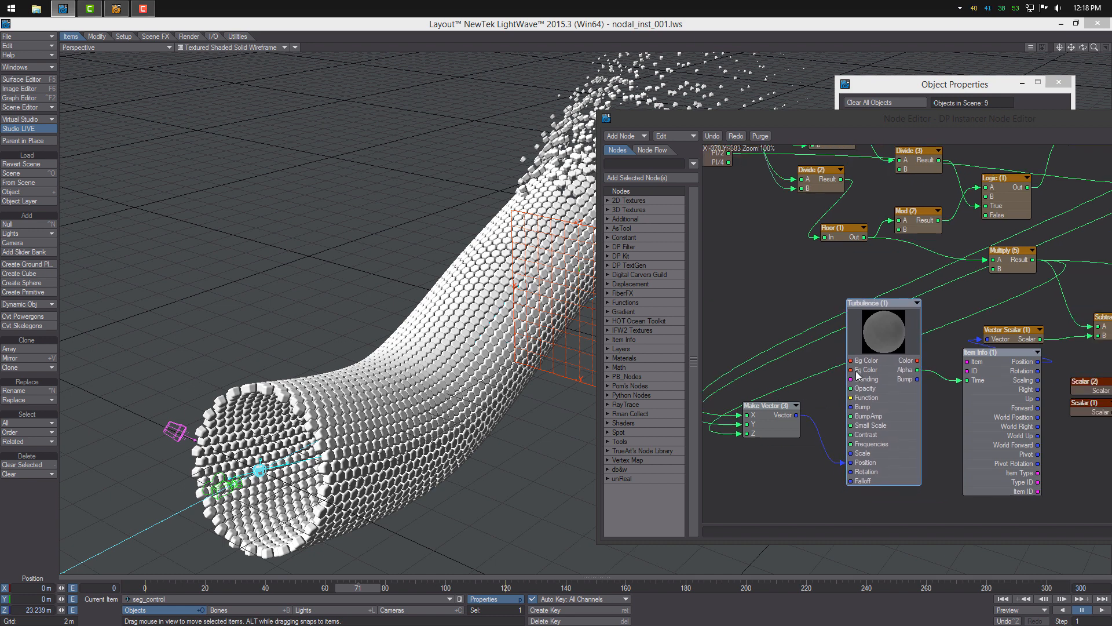
double_click(882, 334)
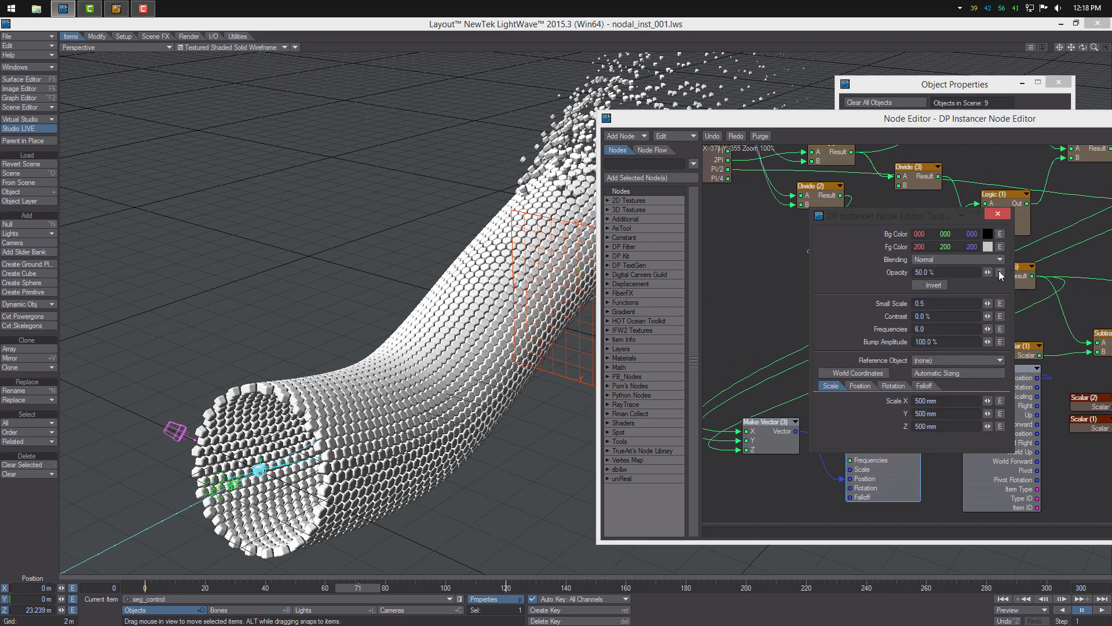
left_click(999, 213)
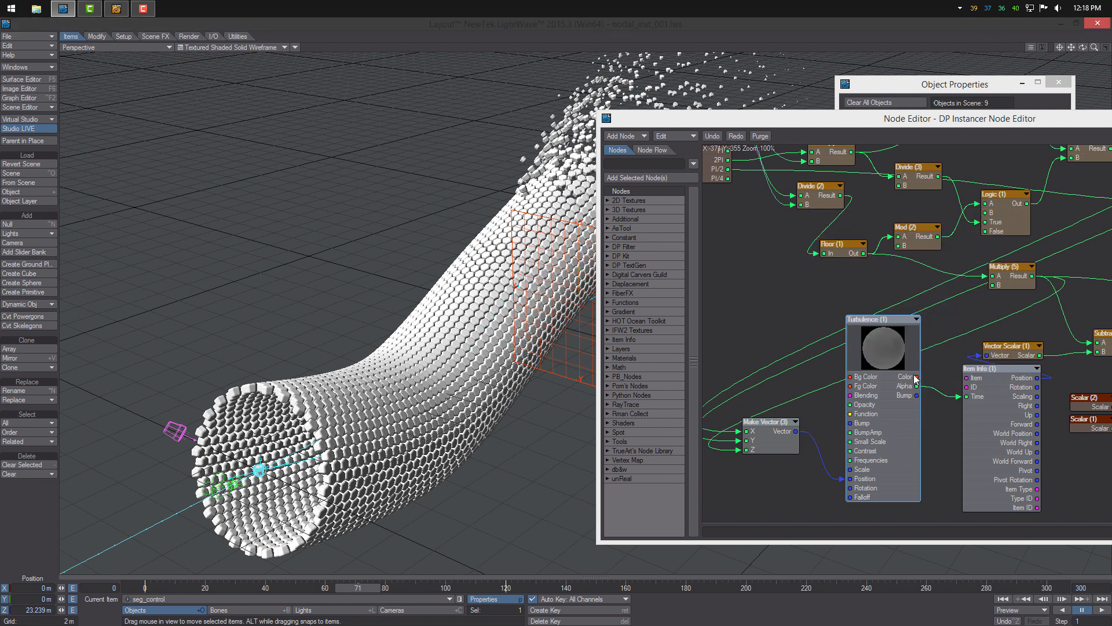
Add a vector Add node and wire it between the Vector output of Make Vector (3) and the Position input of Turbulence (1).
left_click_drag(884, 356, 972, 340, "alt")
left_click_drag(860, 418, 825, 413)
left_click_drag(762, 463, 760, 404, "alt")
right_click(769, 411)
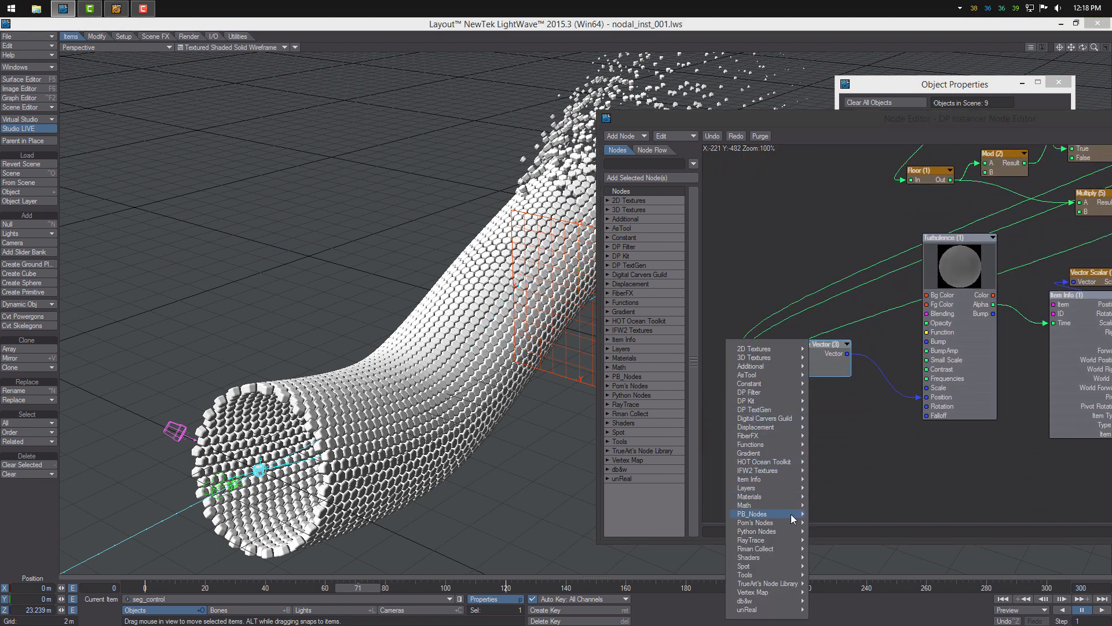
mouse_move(753, 505)
mouse_move(834, 522)
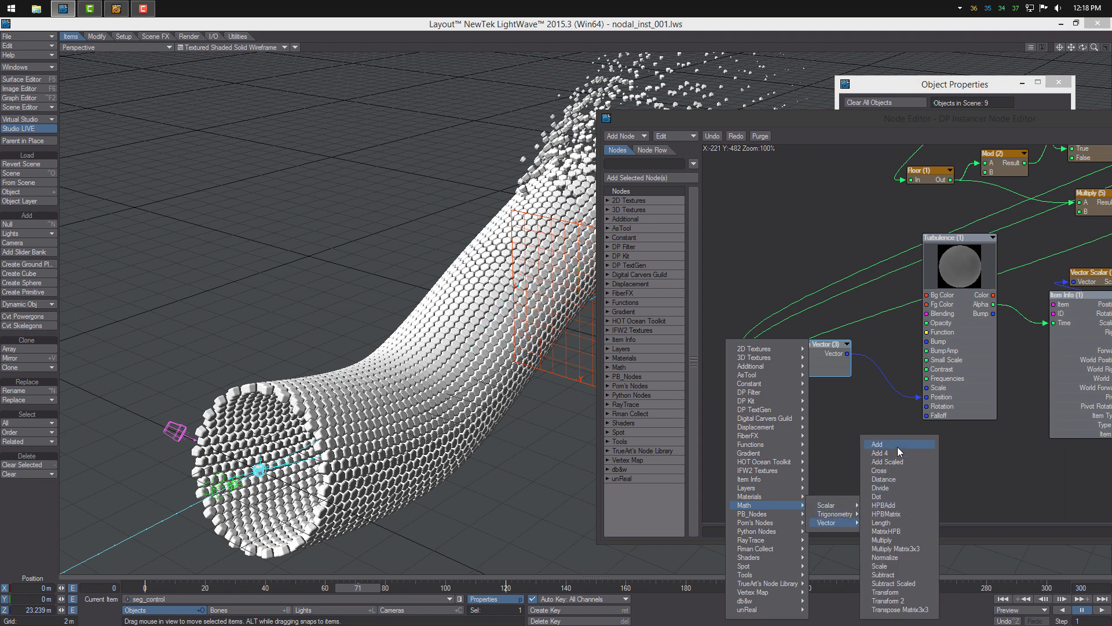
left_click(877, 444)
left_click_drag(917, 404, 851, 408)
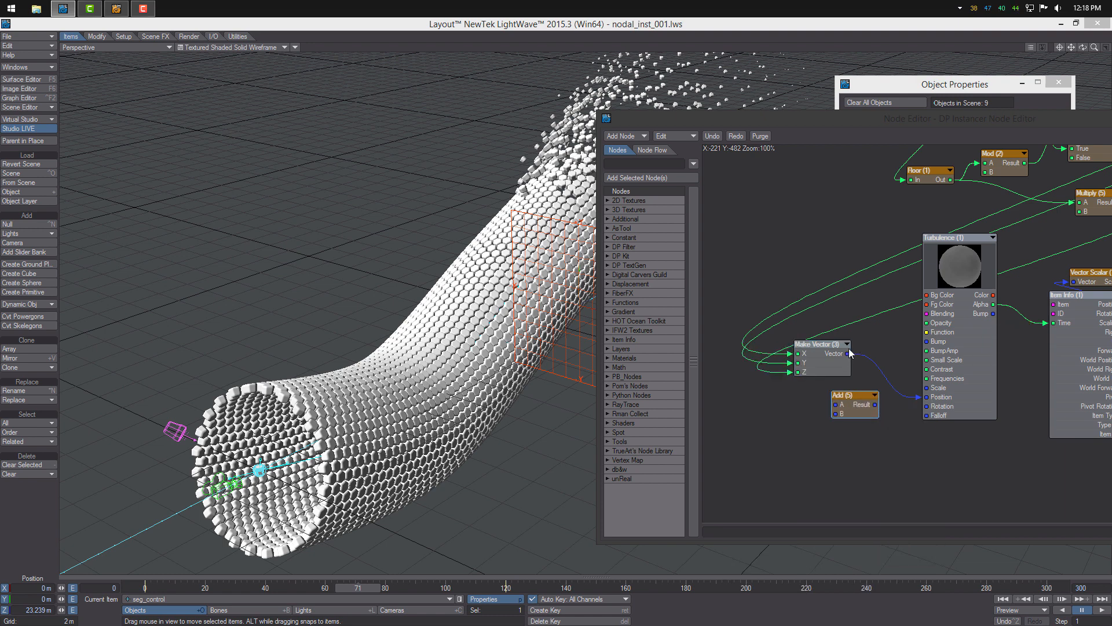
left_click_drag(849, 351, 820, 335)
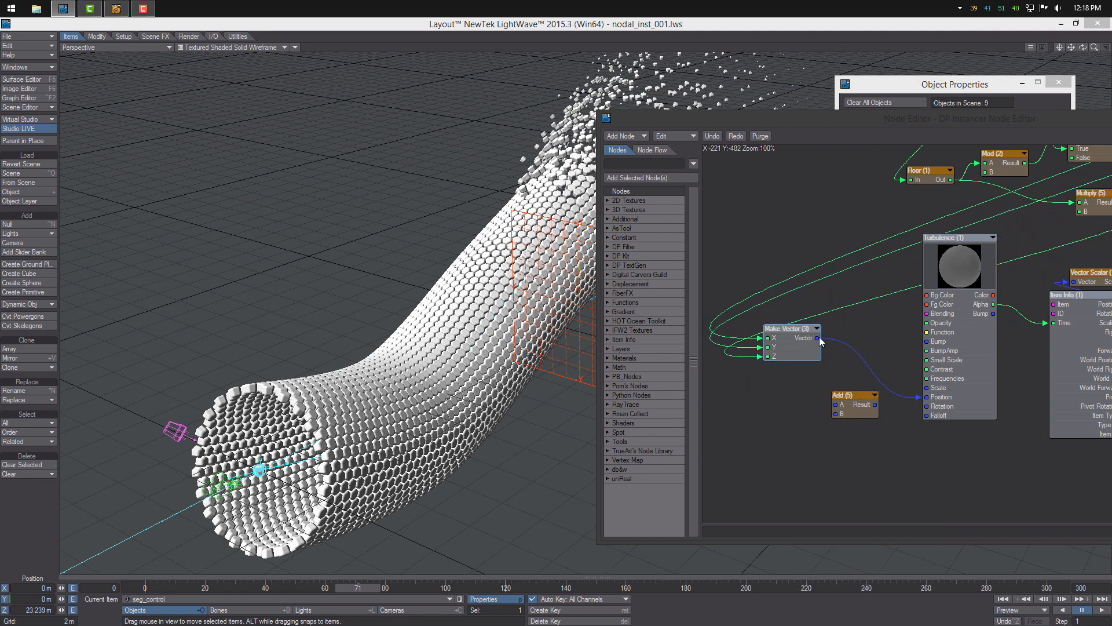
left_click_drag(875, 404, 926, 397)
Enable envelopes for the B X, Y and Z values of Add (5).
double_click(874, 410)
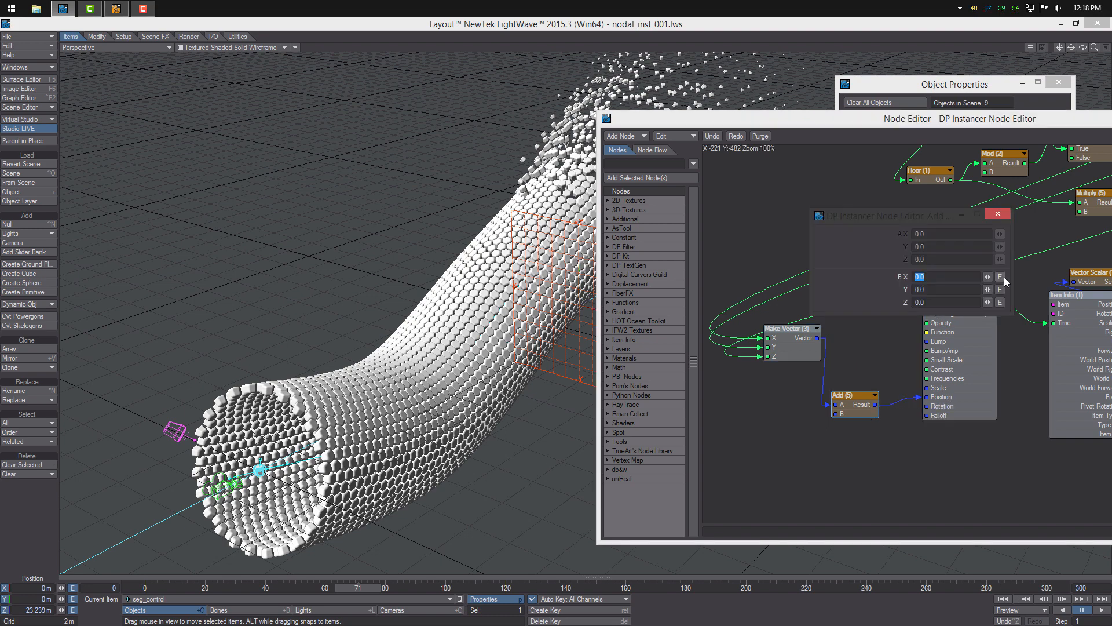
key("F2")
left_click(1036, 197)
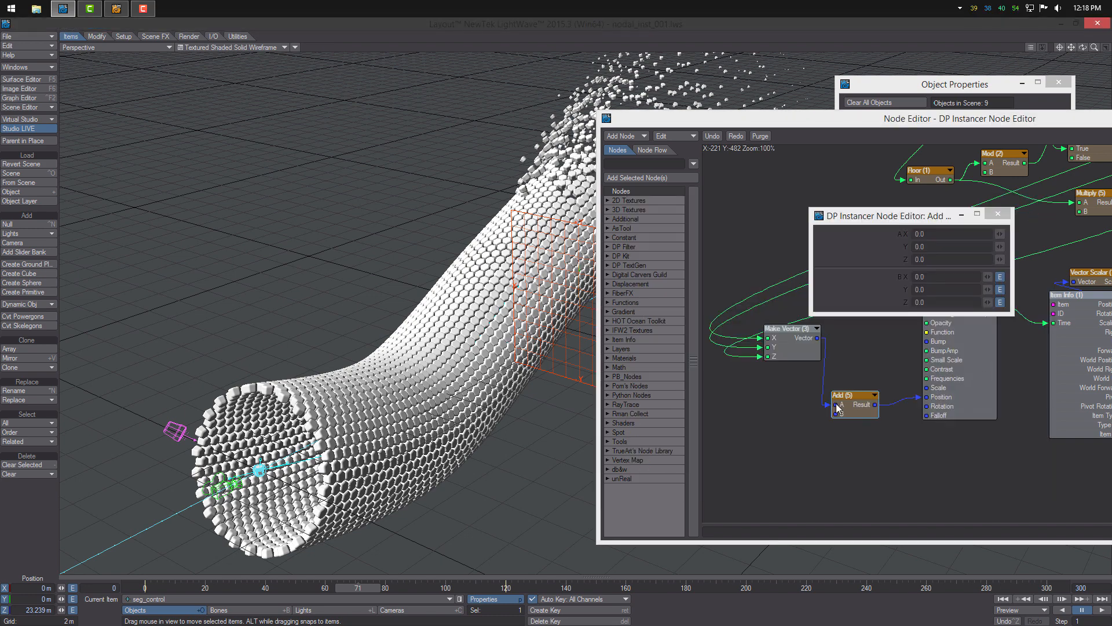
left_click(862, 395)
double_click(869, 395)
key("F2")
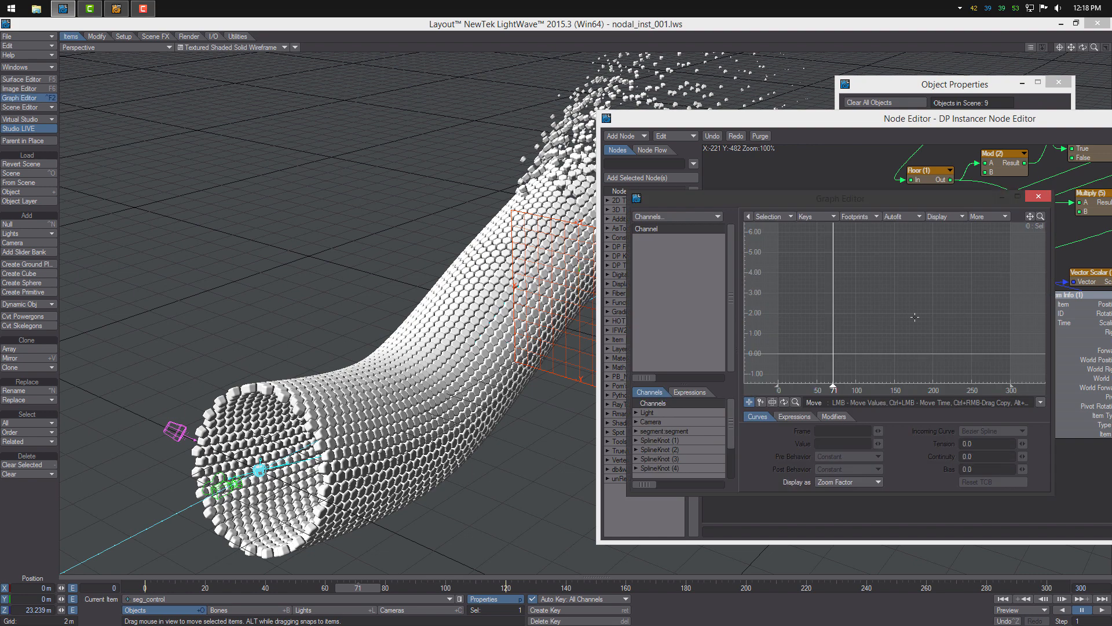
left_click(636, 431)
scroll(683, 442, "down", 2)
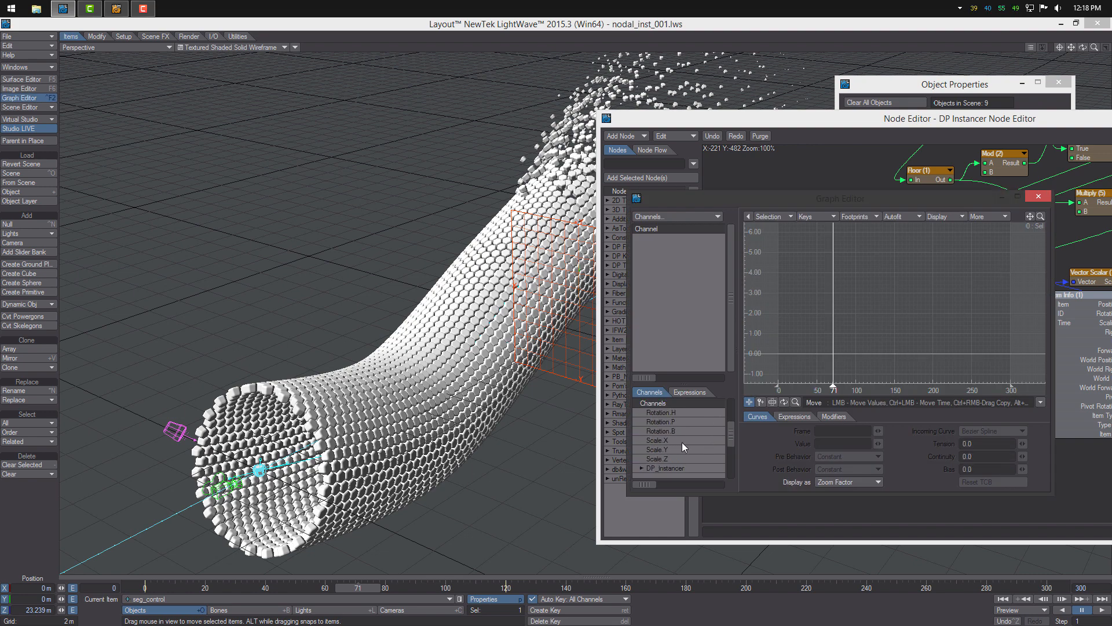
left_click(641, 468)
scroll(661, 451, "down", 2)
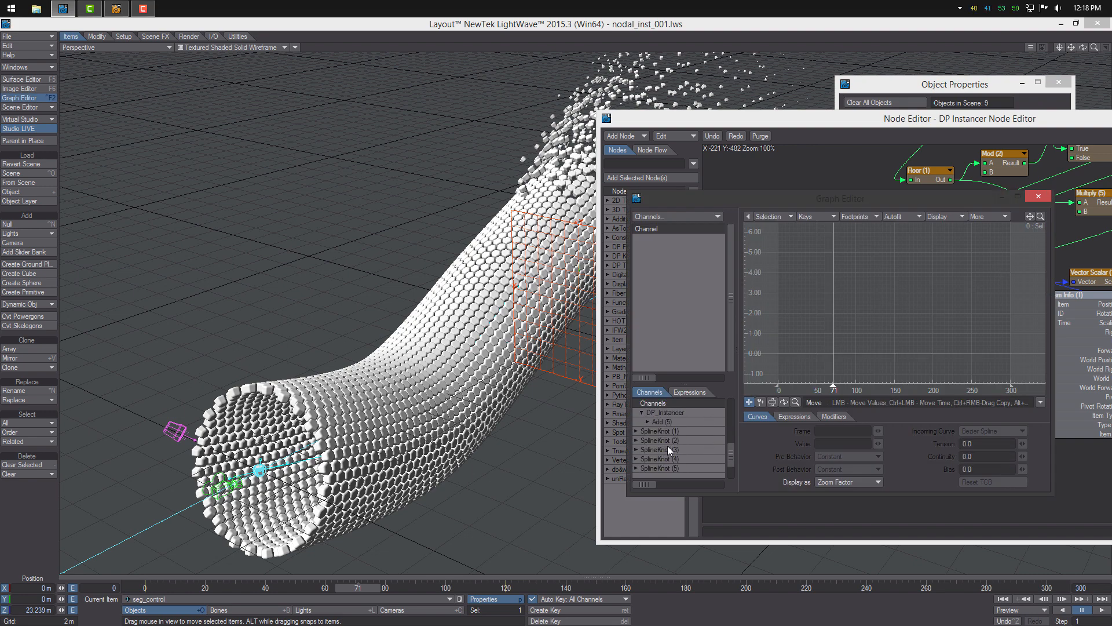
left_click(647, 449)
scroll(662, 436, "down", 1)
left_click(652, 430)
left_click(654, 430)
left_click(647, 422)
left_click(645, 422)
left_click(653, 430)
left_click_drag(691, 438, 692, 263)
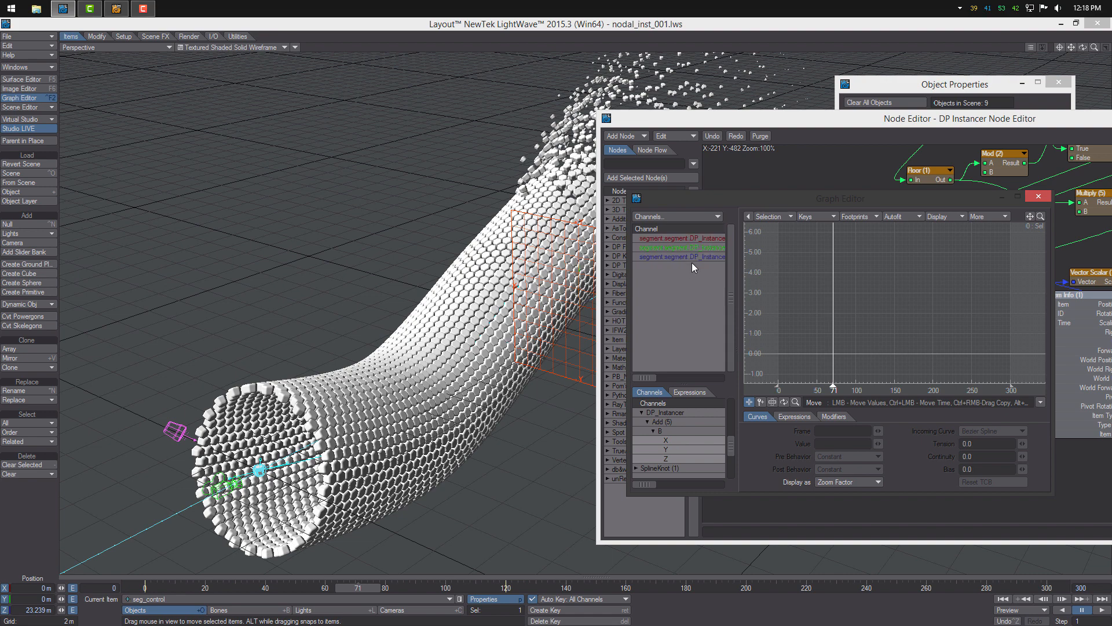
Add a key at frame 48 with a value of about 0.2 to the three Add (5) B channels and set Post Behavior to Linear.
left_click(694, 258, "shift")
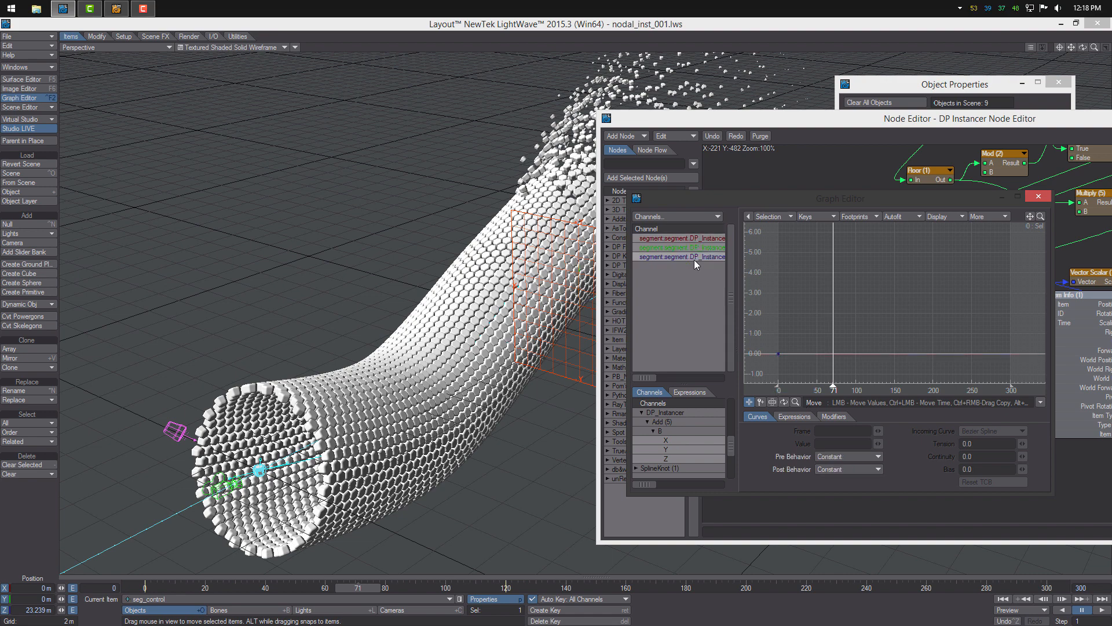
left_click(761, 402)
left_click_drag(815, 354, 815, 349)
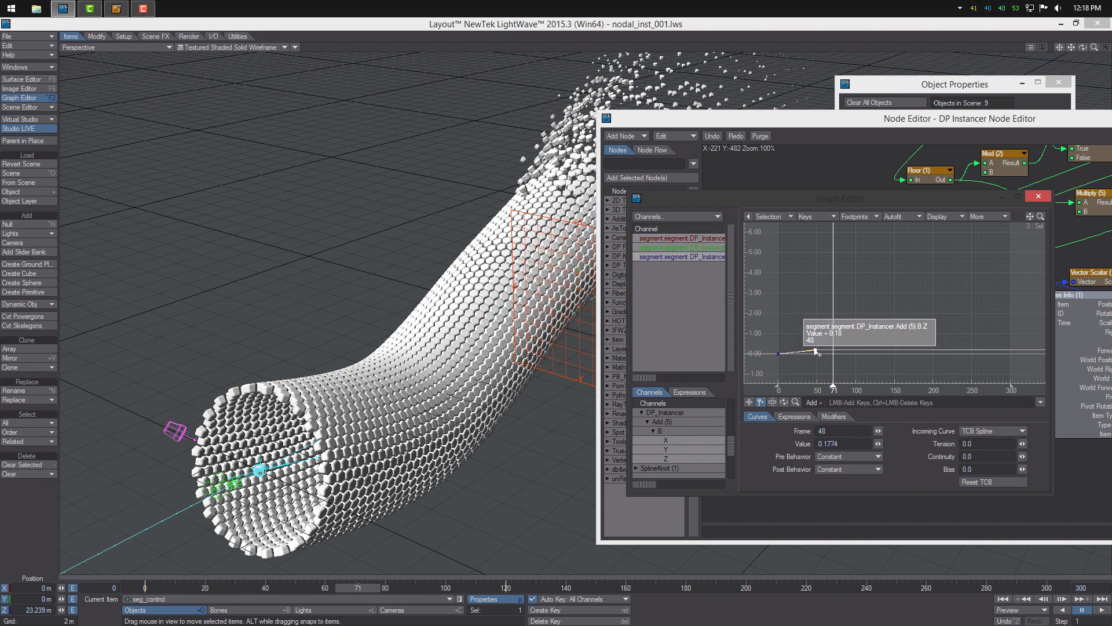
left_click(823, 506)
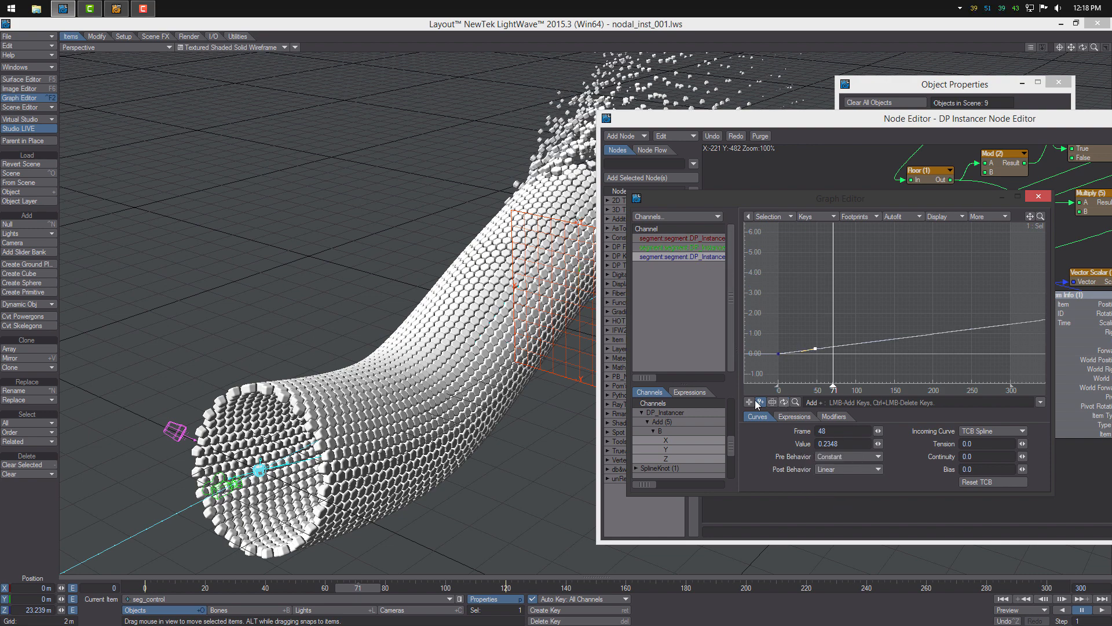
Lower the frame 48 key of the Add (5) B X channel to about 0.06, then put away the Graph Editor and Node Editor.
mouse_move(804, 344)
left_mouse_down()
mouse_move(829, 386)
mouse_move(778, 387)
mouse_move(830, 387)
left_mouse_up()
left_click_drag(636, 124, 812, 133)
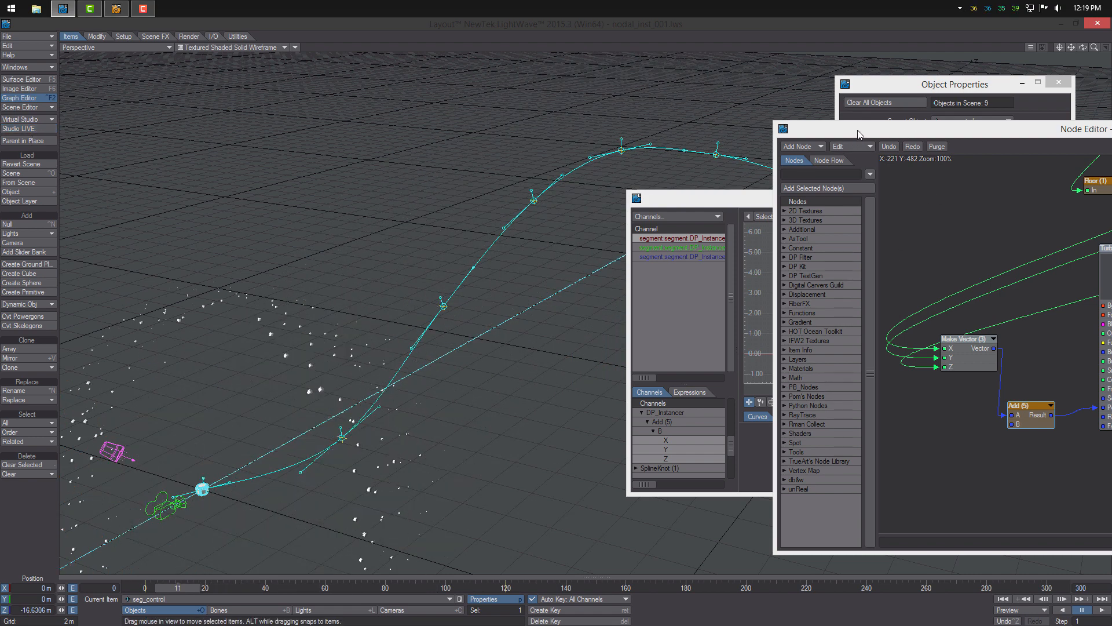
left_click_drag(859, 134, 471, 113)
left_click_drag(791, 247, 719, 307, "alt")
left_click(1060, 110)
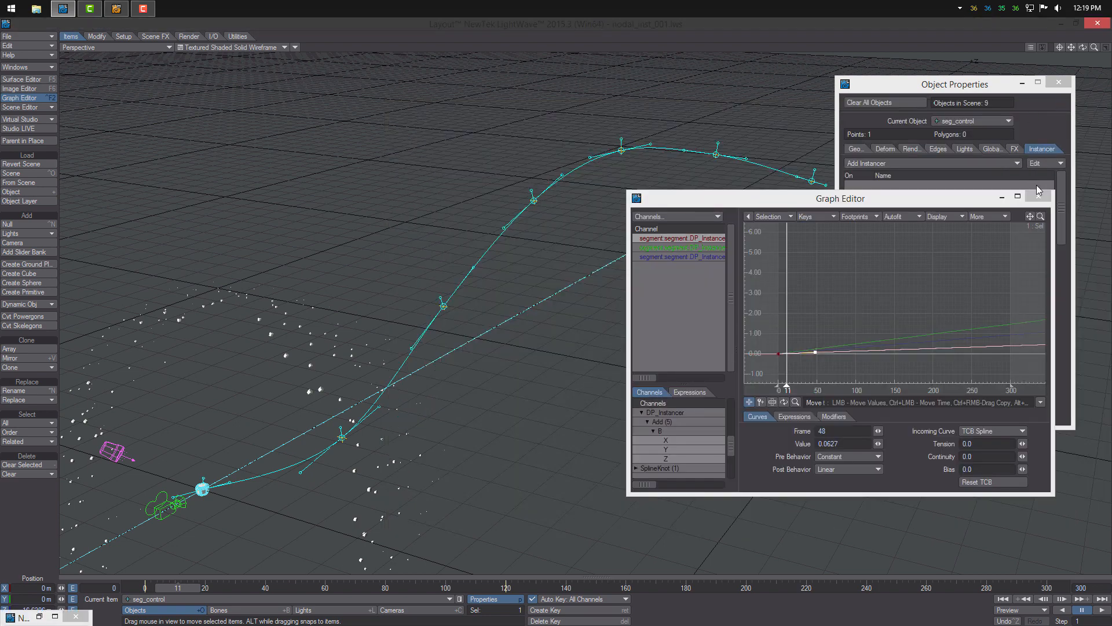
left_click(1039, 197)
left_click(1007, 216)
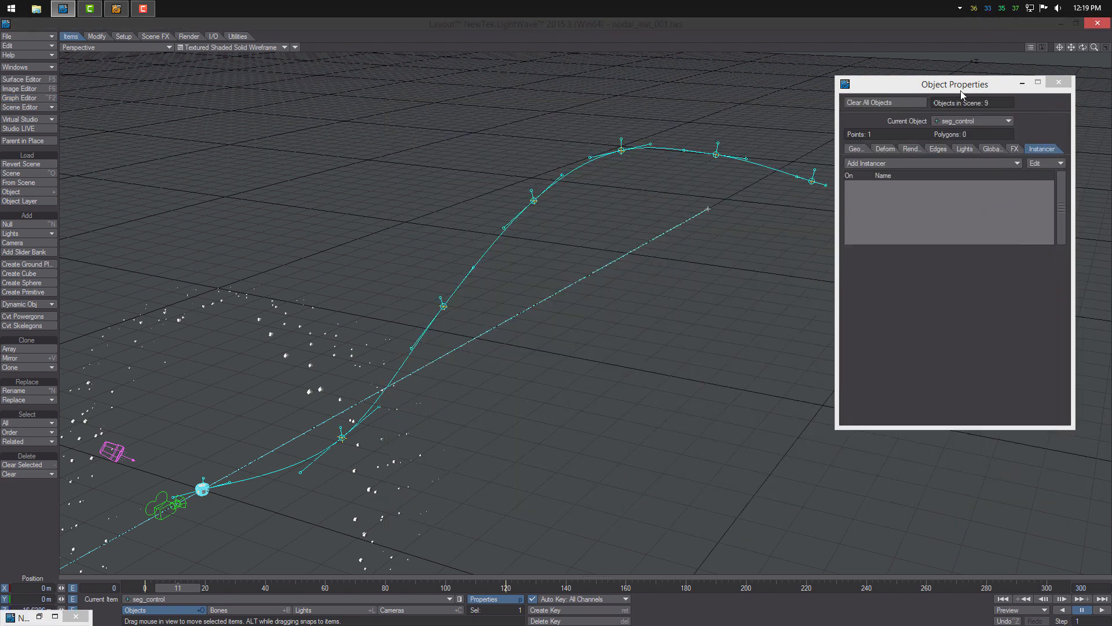
Move the Object Properties window aside and set the scene timeline's last frame to 120.
left_click_drag(960, 90, 1004, 84)
left_click_drag(811, 232, 742, 237, "ctrl+alt")
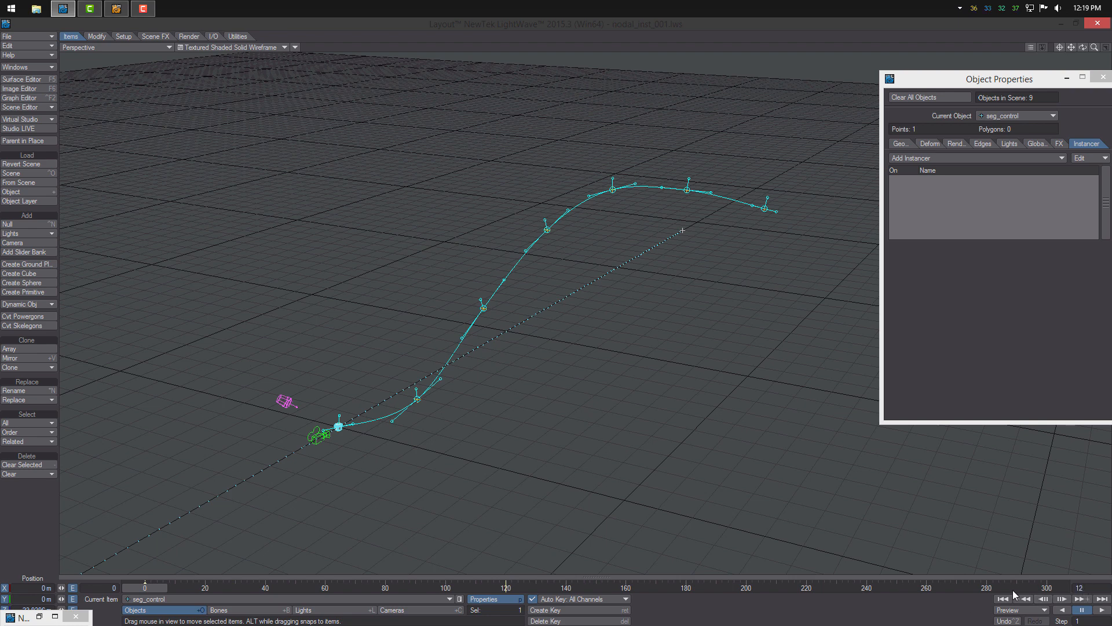
key("Return")
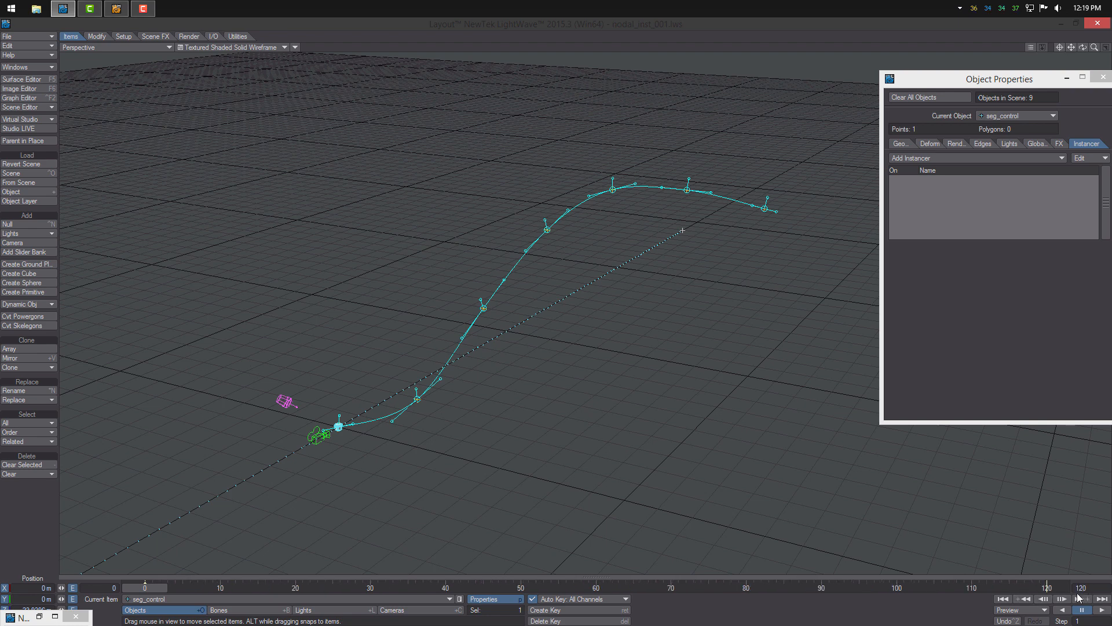
Make a Perspective viewport preview of frames 0 to 120 with a frame step of 1, play it and end it.
left_click(1038, 614)
left_click(1051, 570)
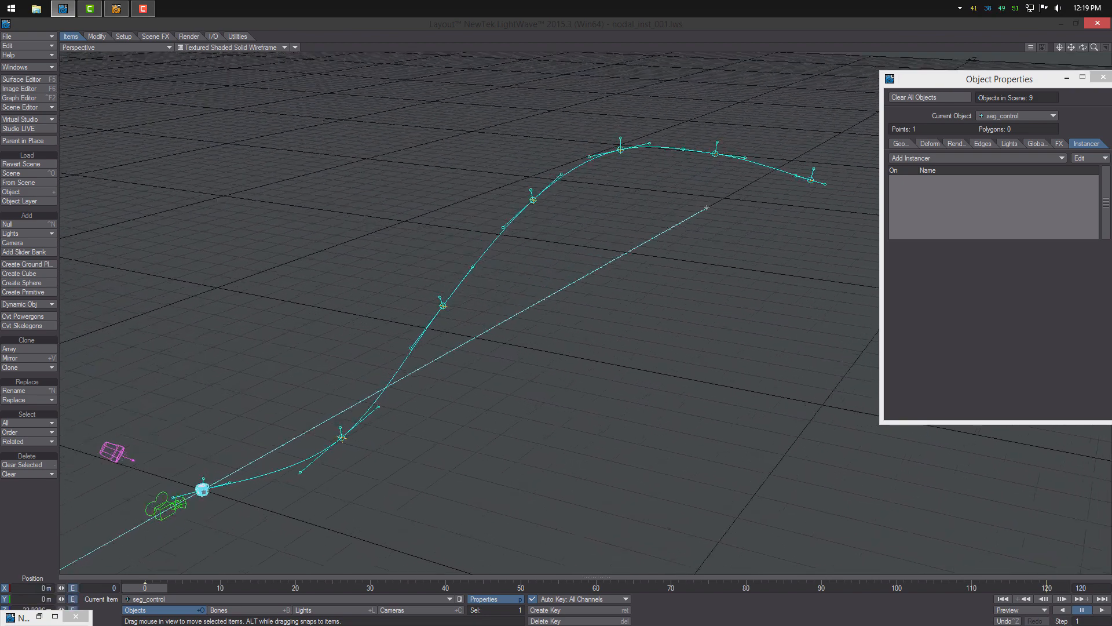
left_click(1020, 610)
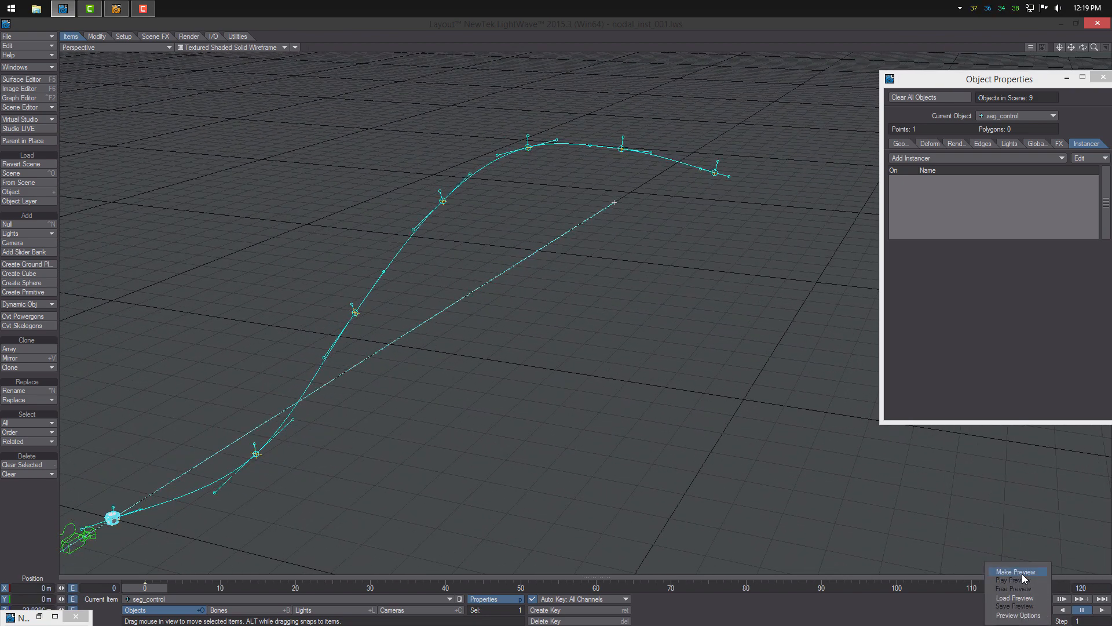
left_click(1014, 571)
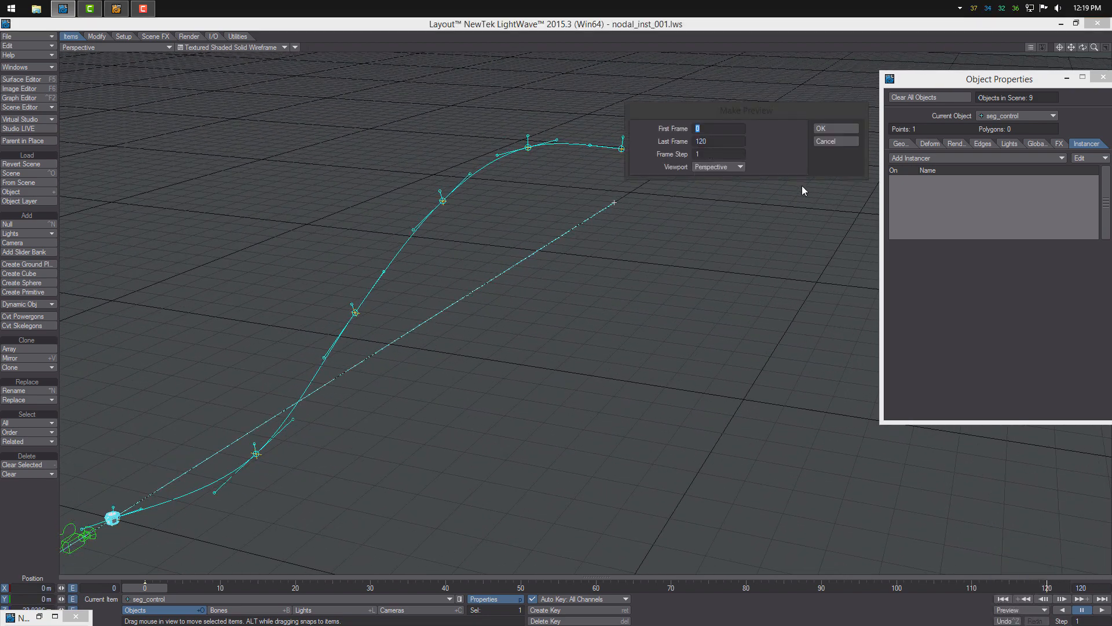
left_click(824, 129)
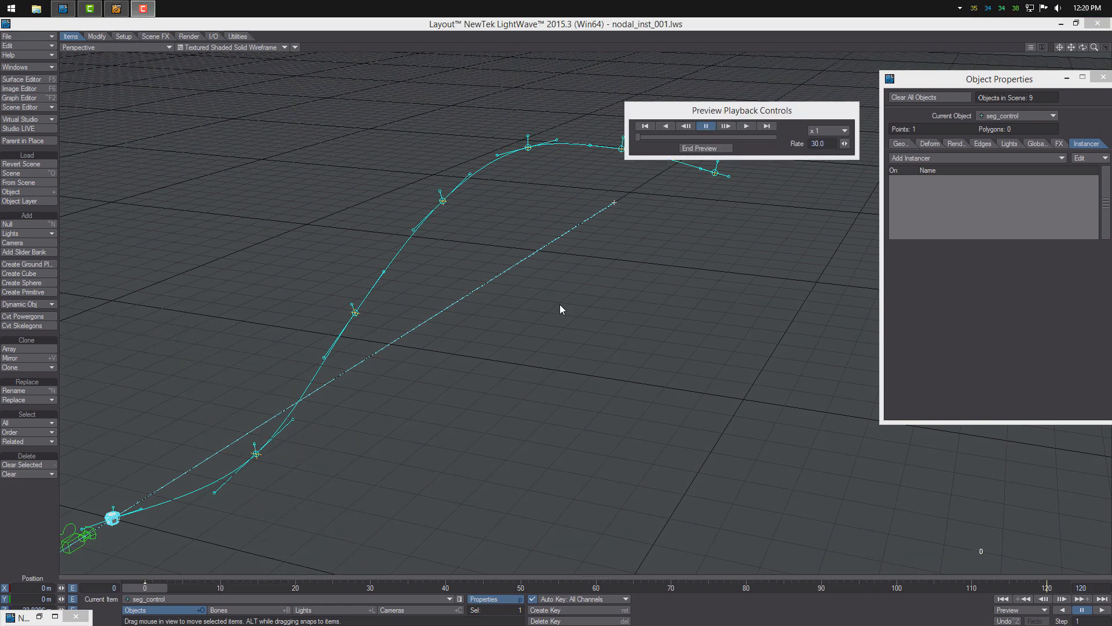
left_click(747, 126)
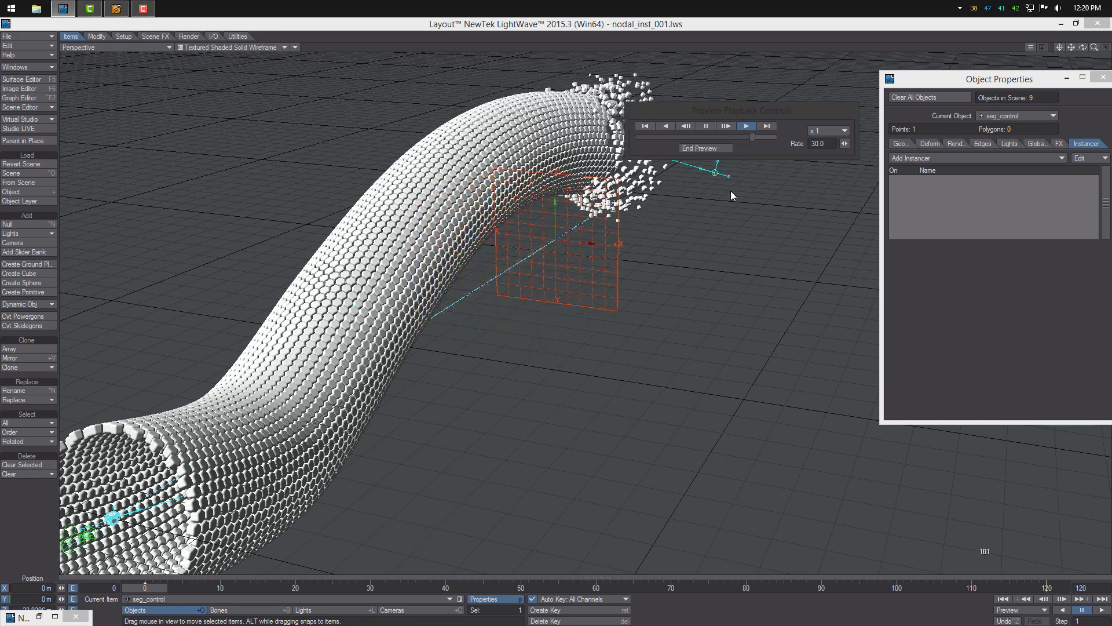
left_click(705, 148)
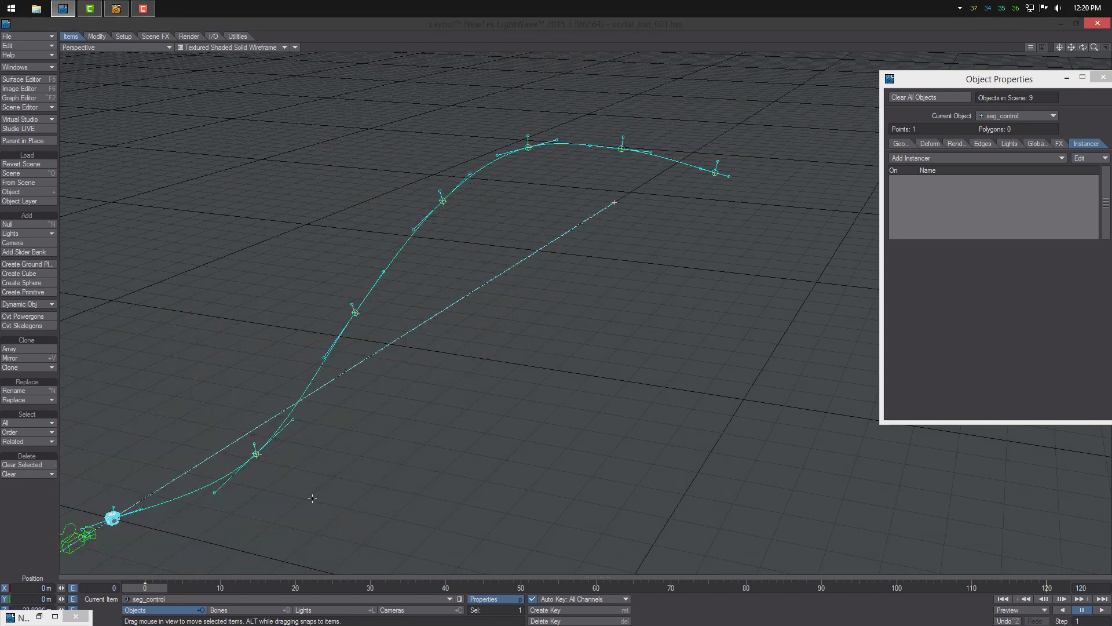
Restore the Node Editor and group Add (5) and Make Vector (3) closely beside Turbulence (1).
left_click(23, 616)
left_click(30, 462)
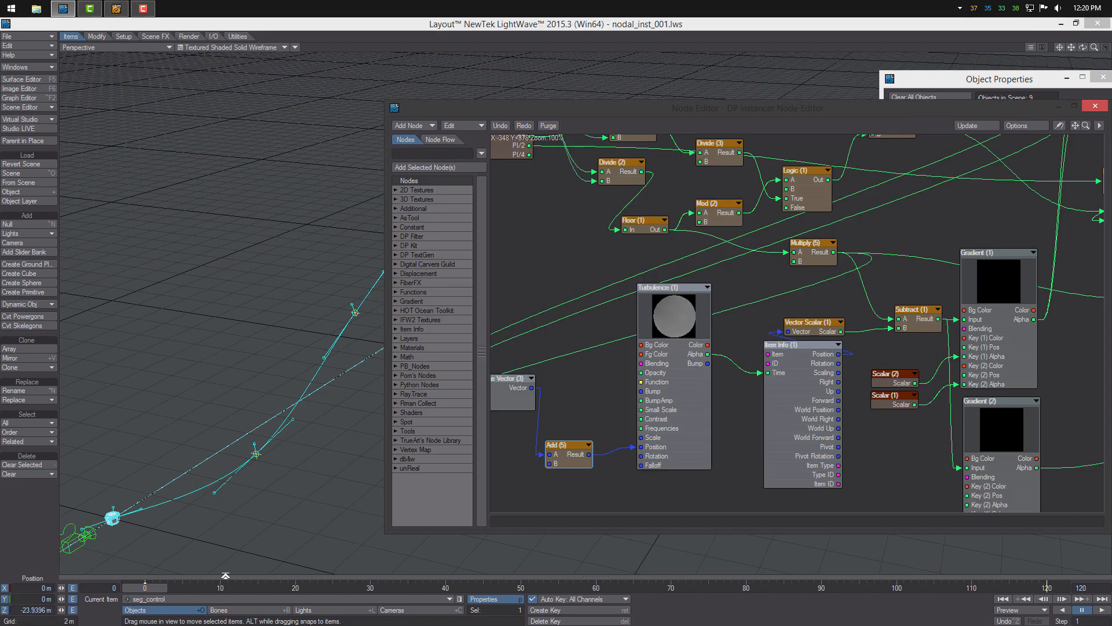
left_click_drag(661, 355, 714, 315, "alt")
left_click_drag(706, 316, 824, 333, "alt")
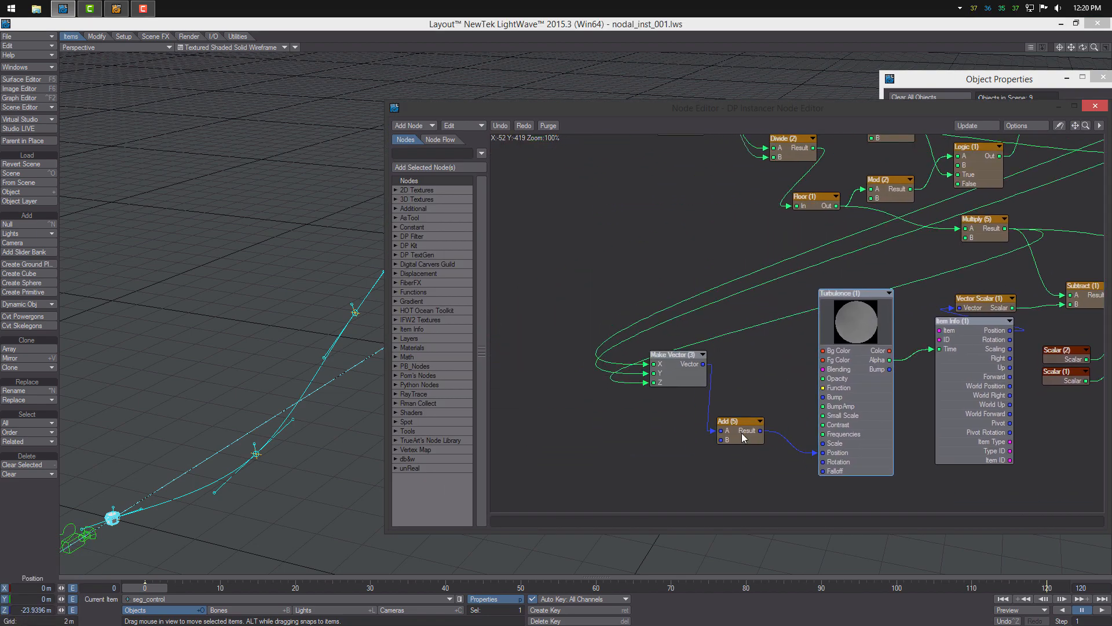
left_click_drag(738, 430, 773, 451)
left_click_drag(677, 368, 772, 417)
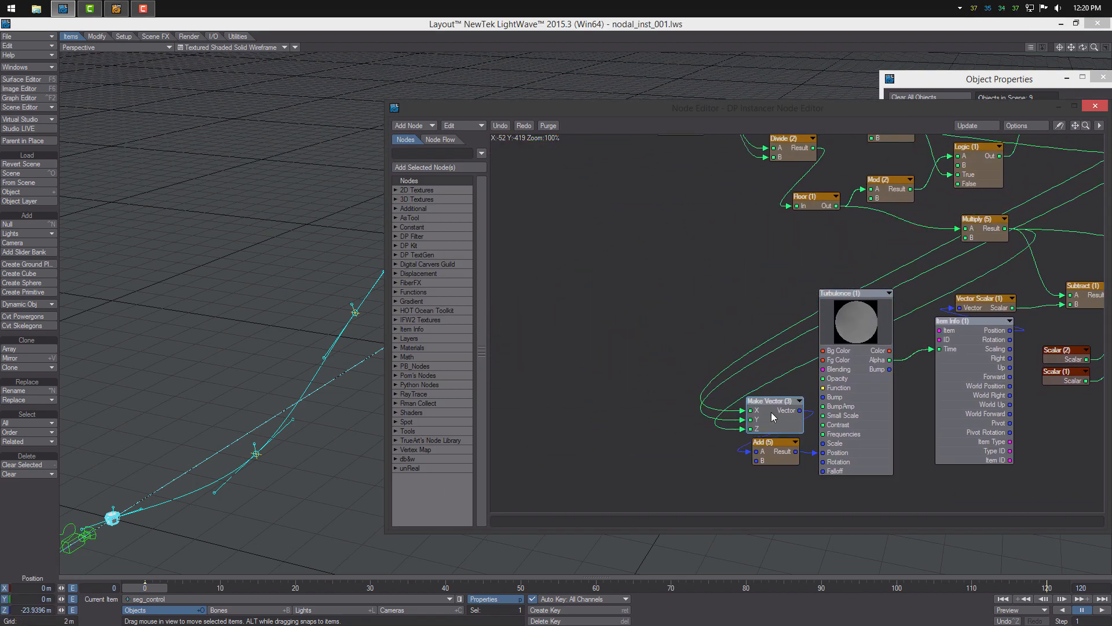
Maximize the Node Editor and shift the nodes from Make Vector (3) through the gradients down, keeping Gradient (2) below Gradient (1).
left_click_drag(778, 345, 495, 465, "alt")
left_click_drag(784, 315, 732, 187, "alt")
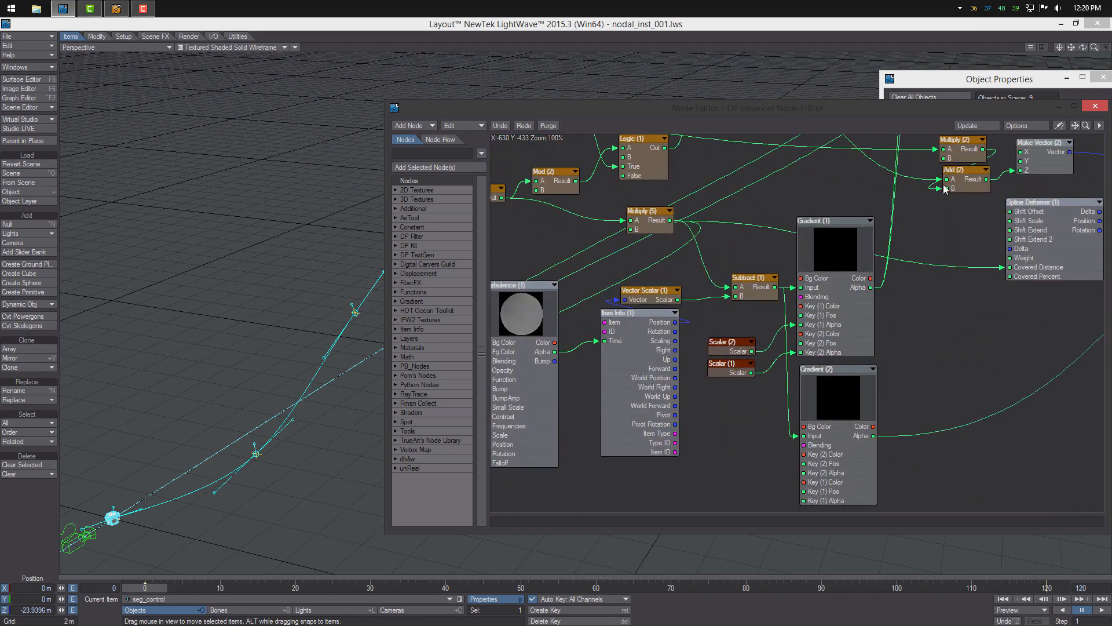
double_click(933, 111)
left_click_drag(593, 325, 772, 342, "alt")
left_click_drag(713, 501, 237, 207)
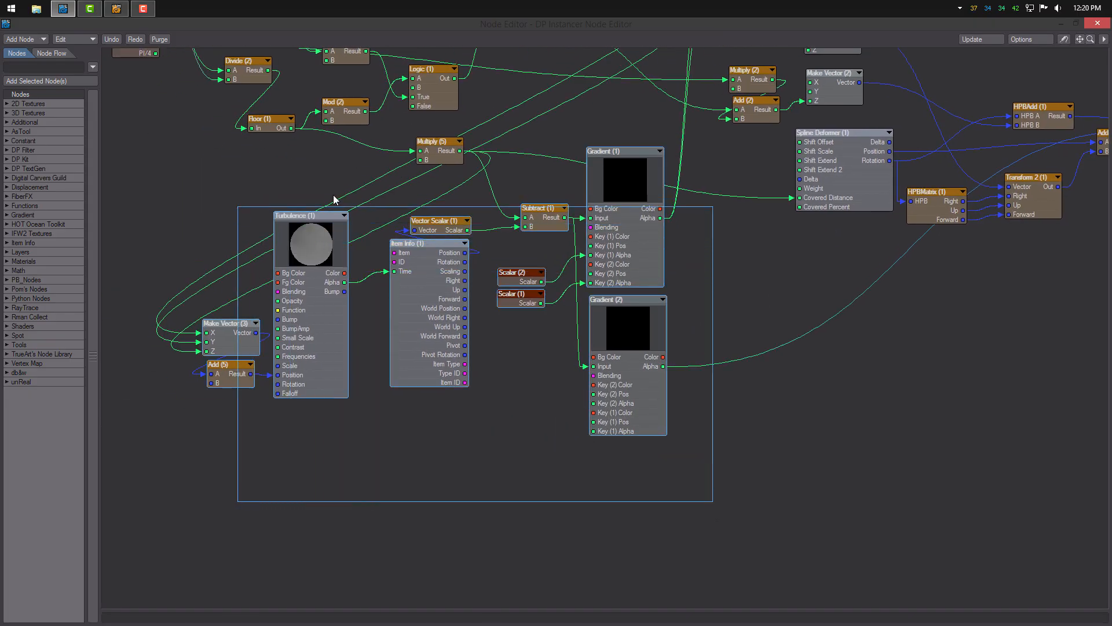
left_click_drag(627, 177, 565, 276)
left_click_drag(603, 315, 613, 293, "alt")
left_click(614, 350)
left_click_drag(556, 472, 599, 431)
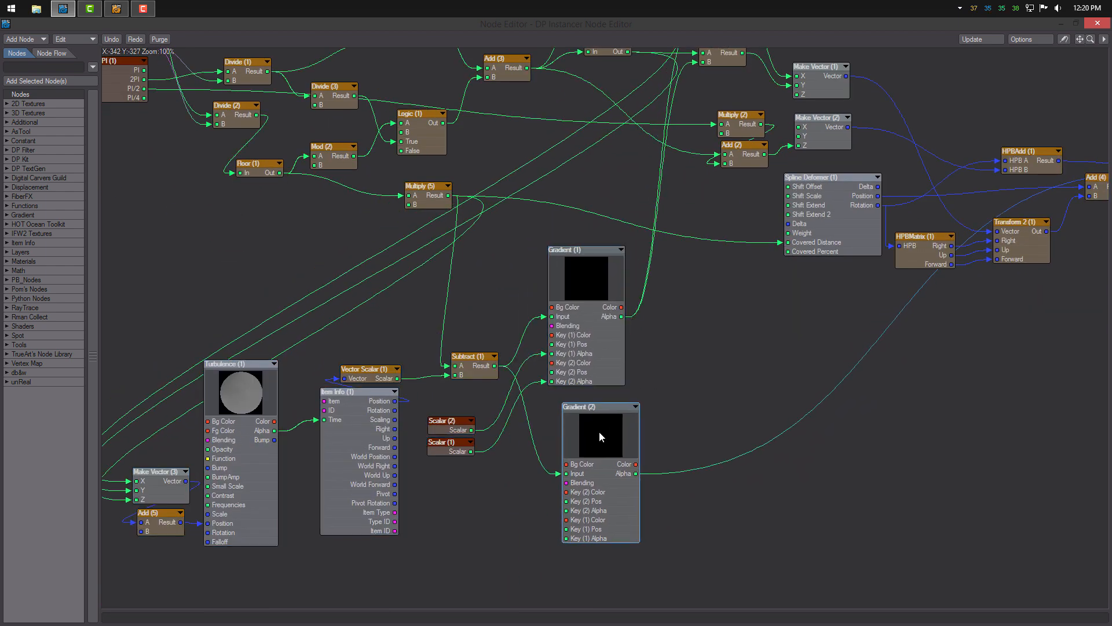
Add a gradient Curve node below the Scalar nodes and connect the Result of Subtract (1) to its Input.
right_click(603, 466)
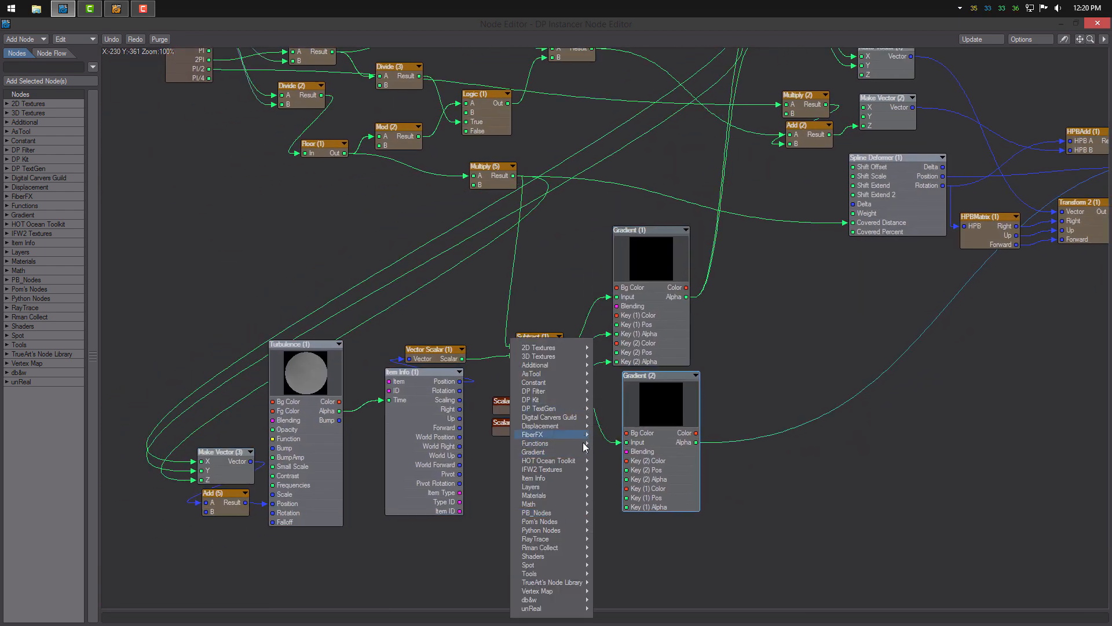
left_click(609, 459)
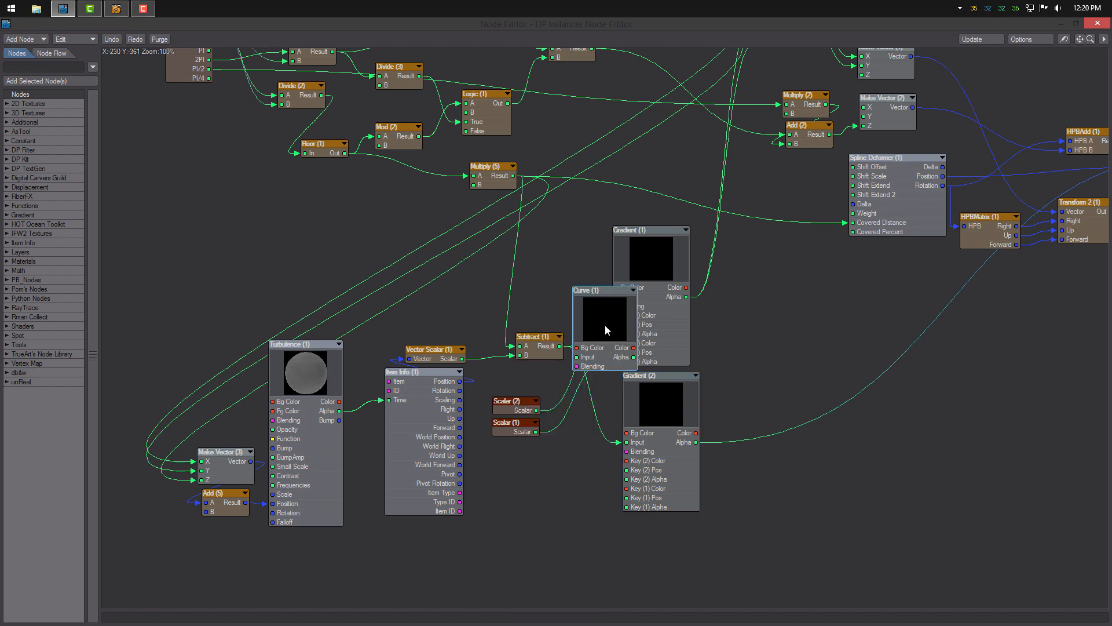
left_click_drag(605, 328, 580, 426)
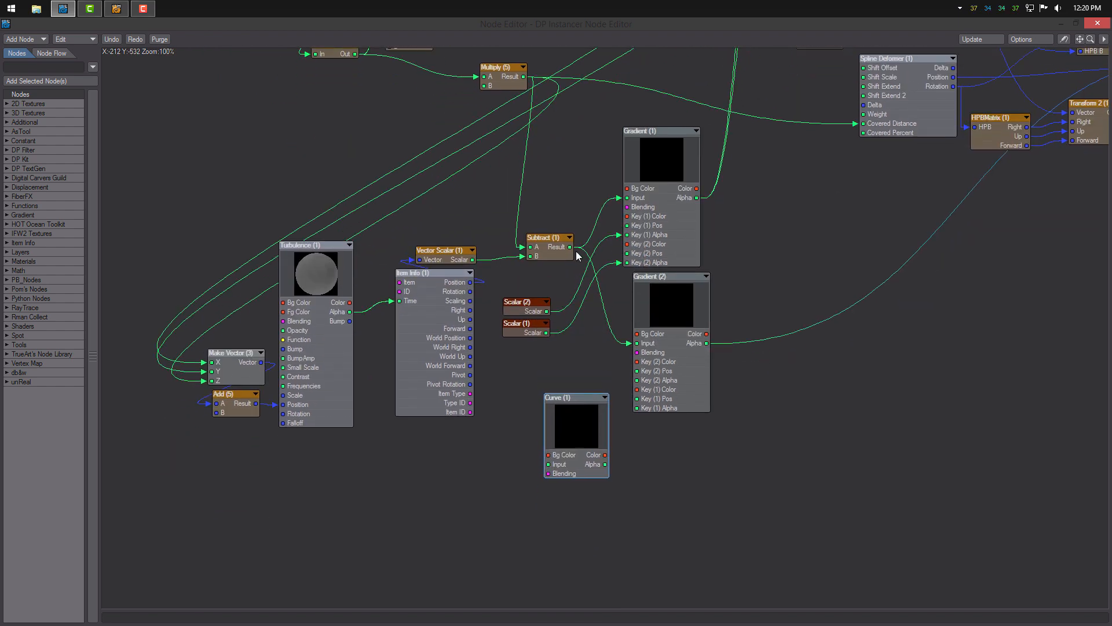
left_click_drag(742, 324, 718, 230)
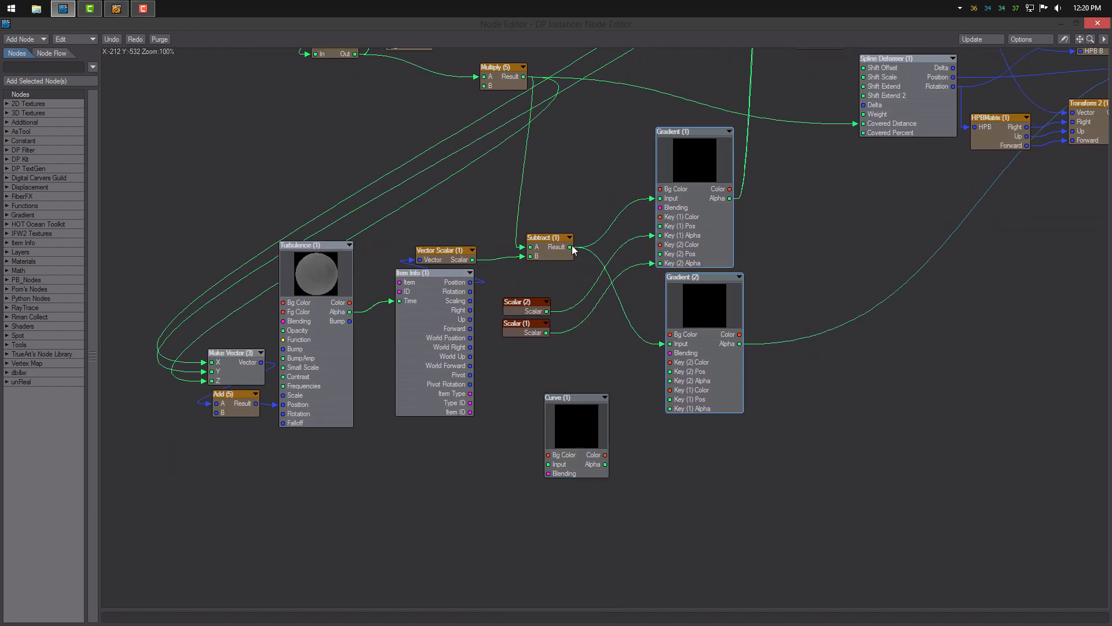
left_click_drag(571, 247, 589, 432)
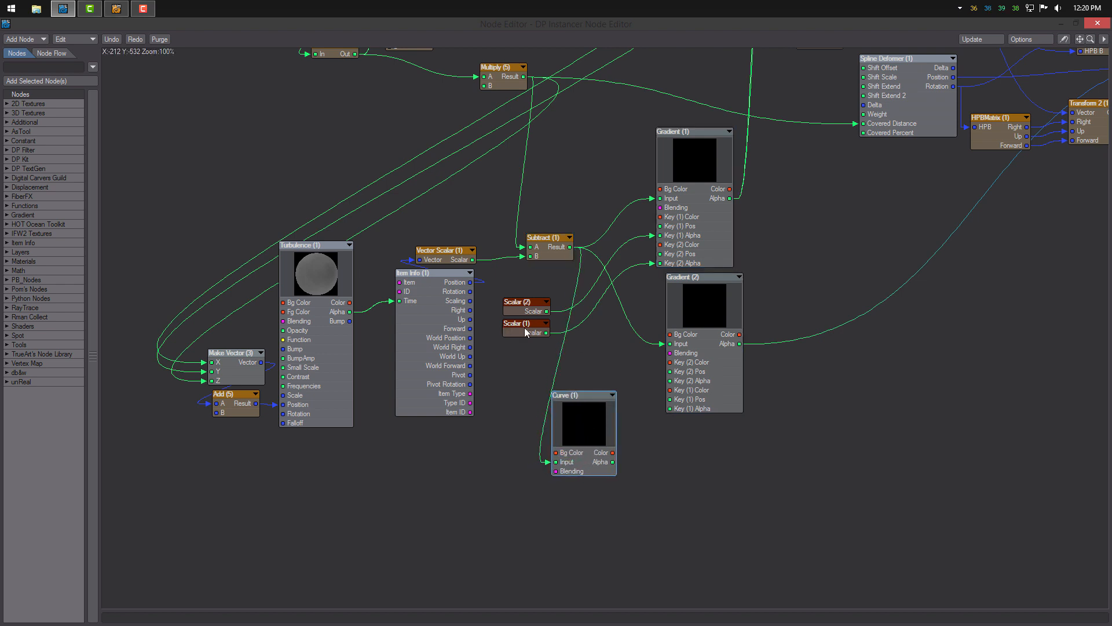
Check the value of Scalar (1), then open Curve (1) with its Alpha channel selected.
double_click(526, 332)
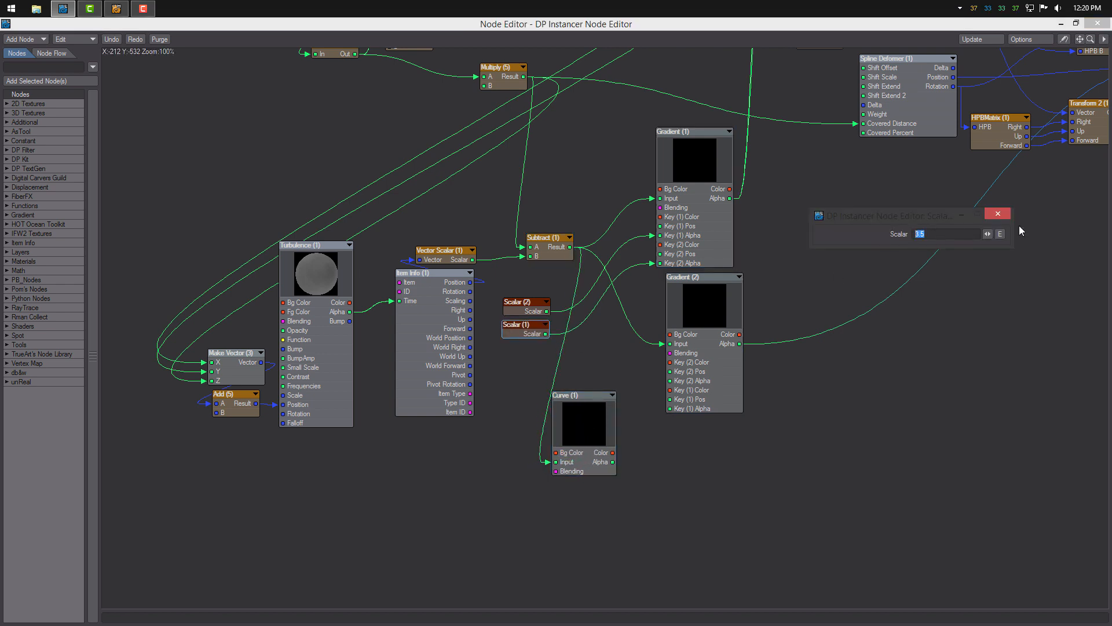
left_click(1002, 215)
double_click(596, 430)
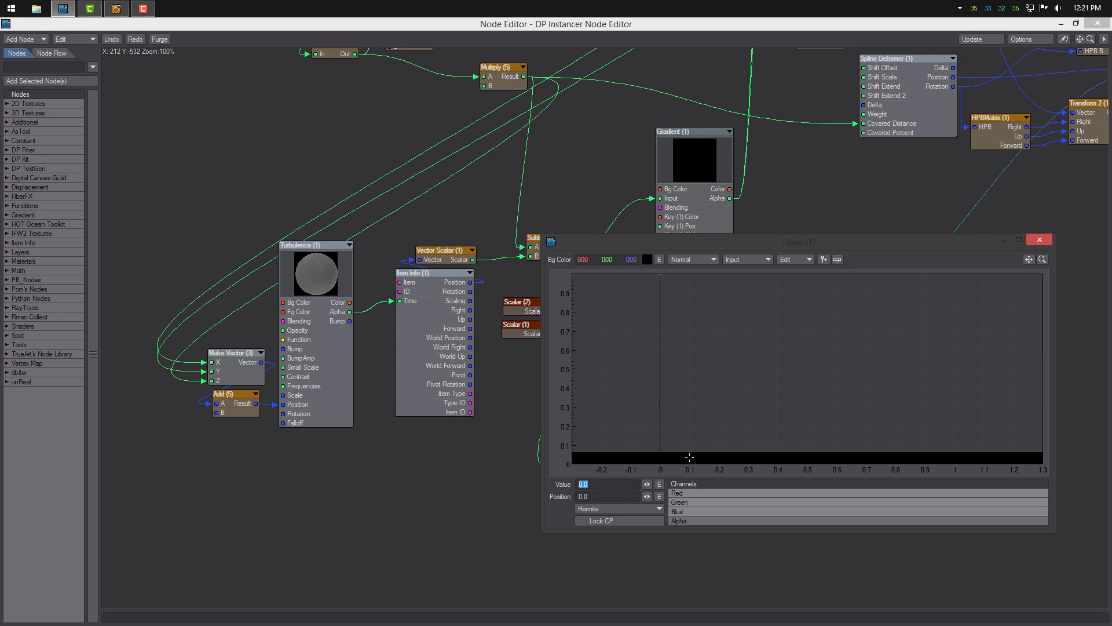
left_click(725, 521)
left_click_drag(713, 387, 707, 414, "alt")
left_click(708, 415)
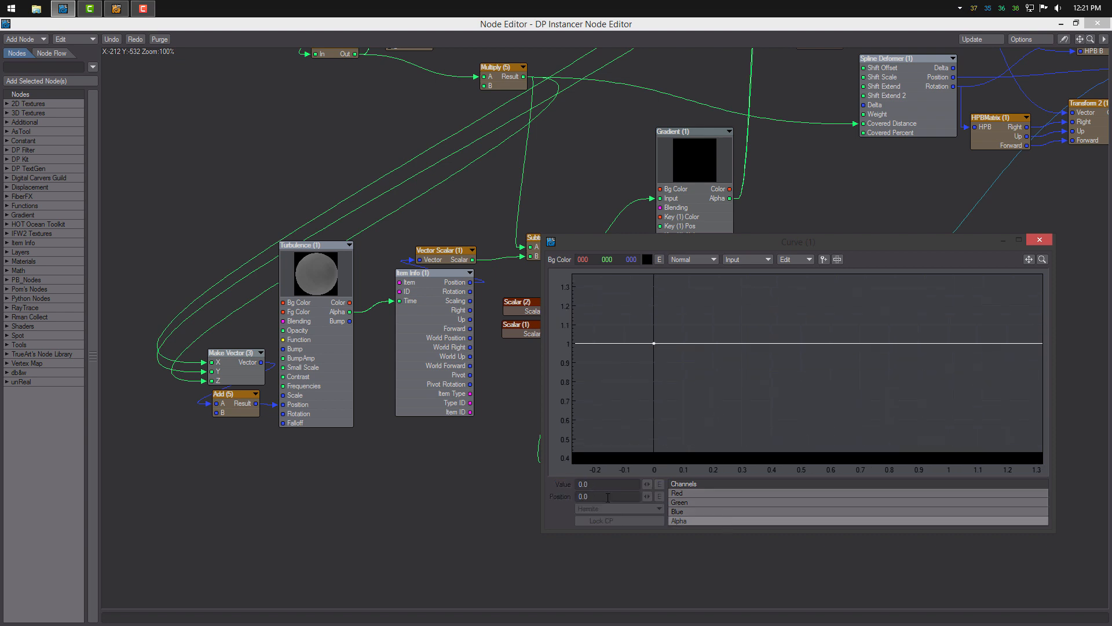
Set the first Alpha key of Curve (1) to a value of 3.5 at position 0.
right_click(648, 328)
left_click(693, 304)
left_click(653, 344)
left_click_drag(761, 378, 771, 394, "alt")
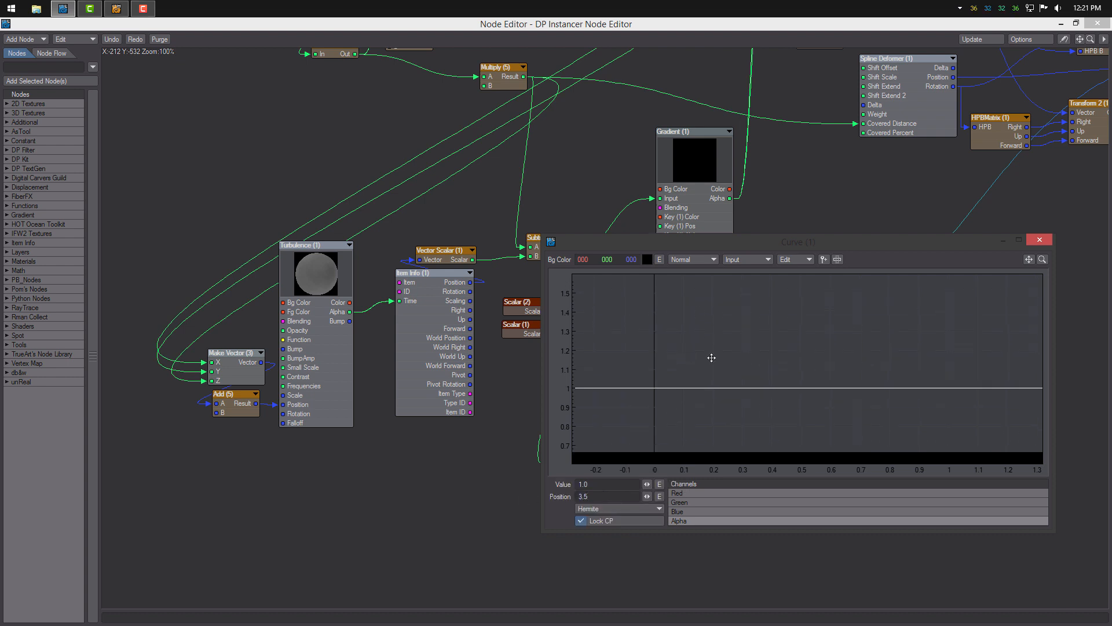
left_click_drag(711, 357, 906, 367, "alt")
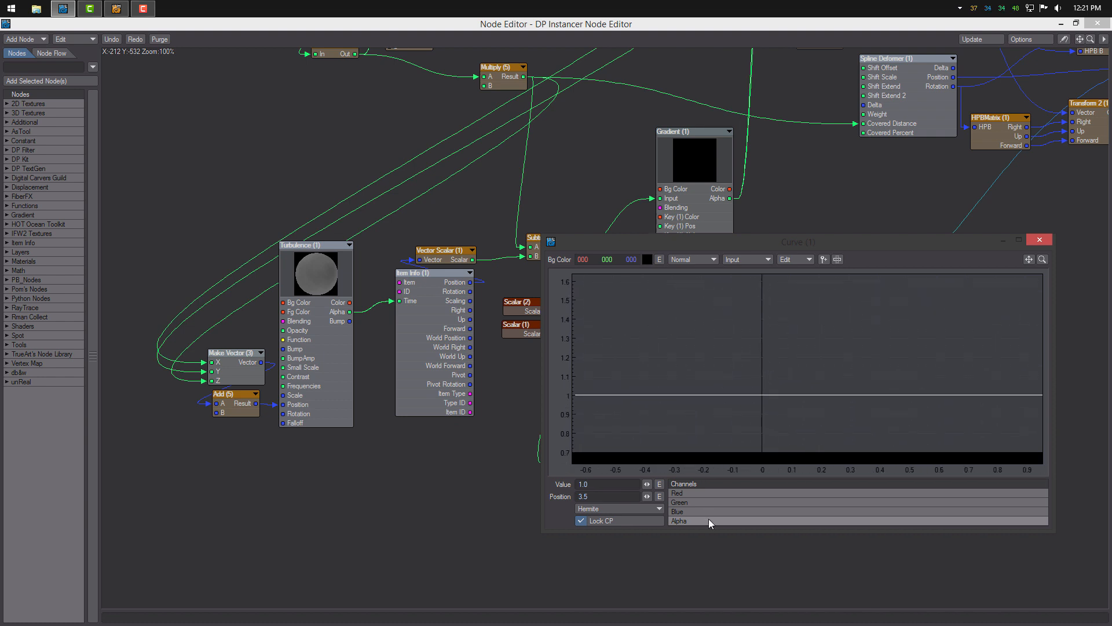
left_click_drag(762, 360, 945, 360, "alt")
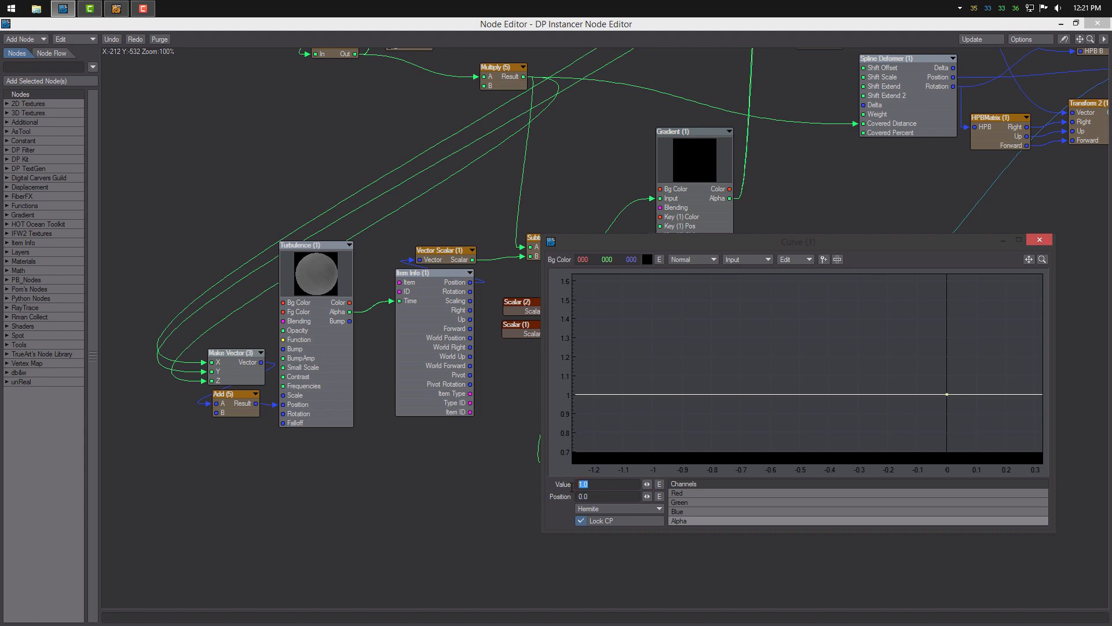
key("Return")
left_click_drag(760, 432, 756, 484, "alt")
left_click_drag(715, 261, 737, 463, "alt")
left_click_drag(725, 290, 737, 487, "alt")
left_click_drag(992, 369, 668, 342, "alt")
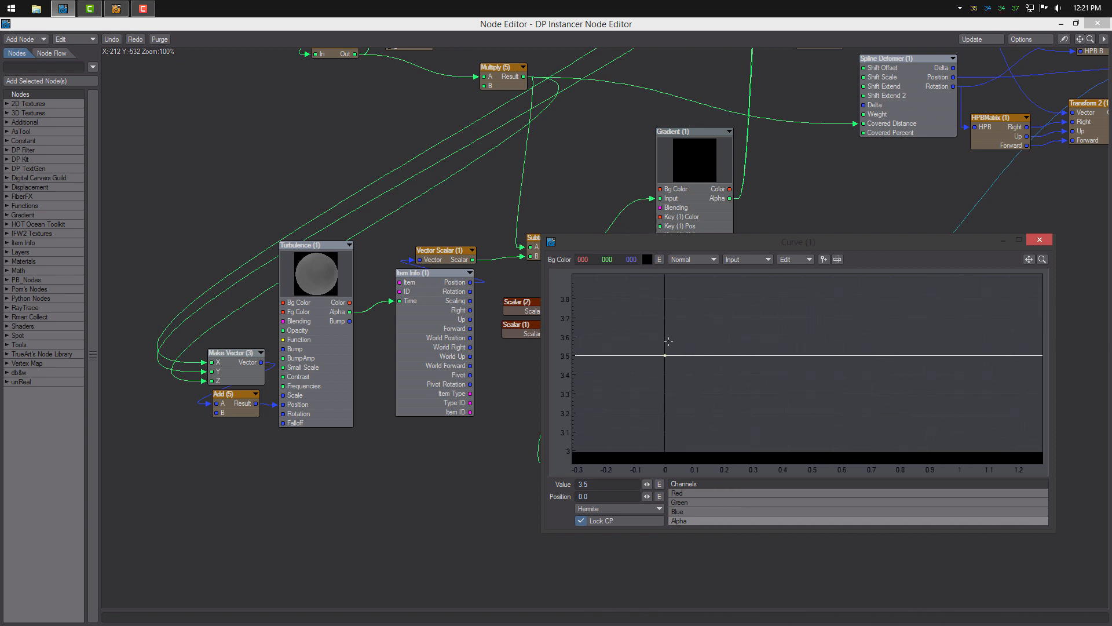
Add a second Alpha key to Curve (1) at position 15 with a value of 3.5*2.5.
left_click(937, 354)
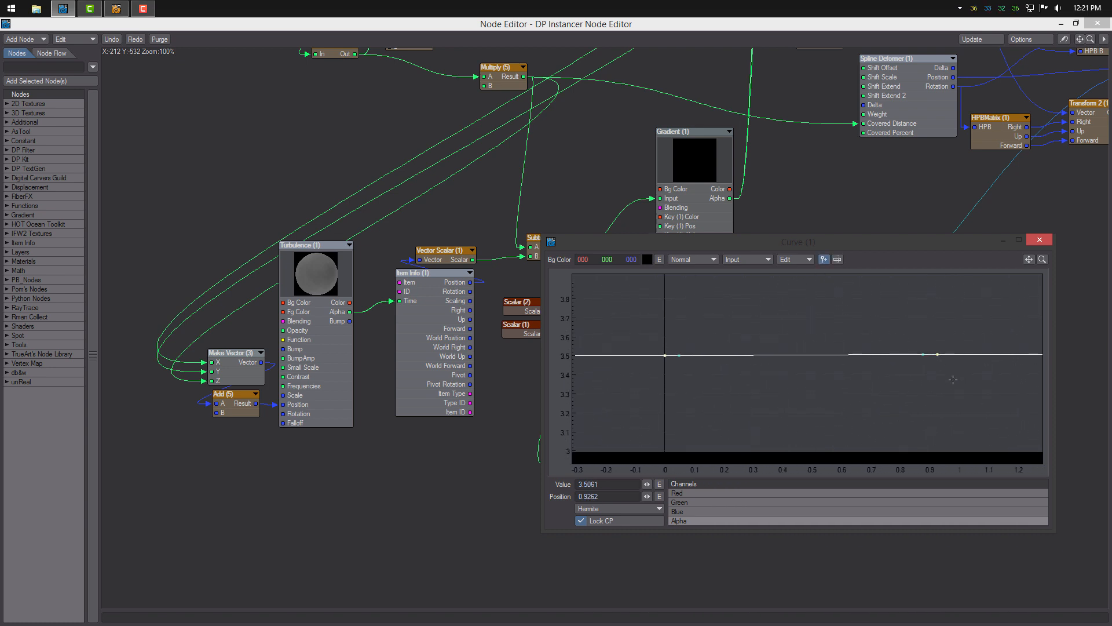
type("15")
key("Return")
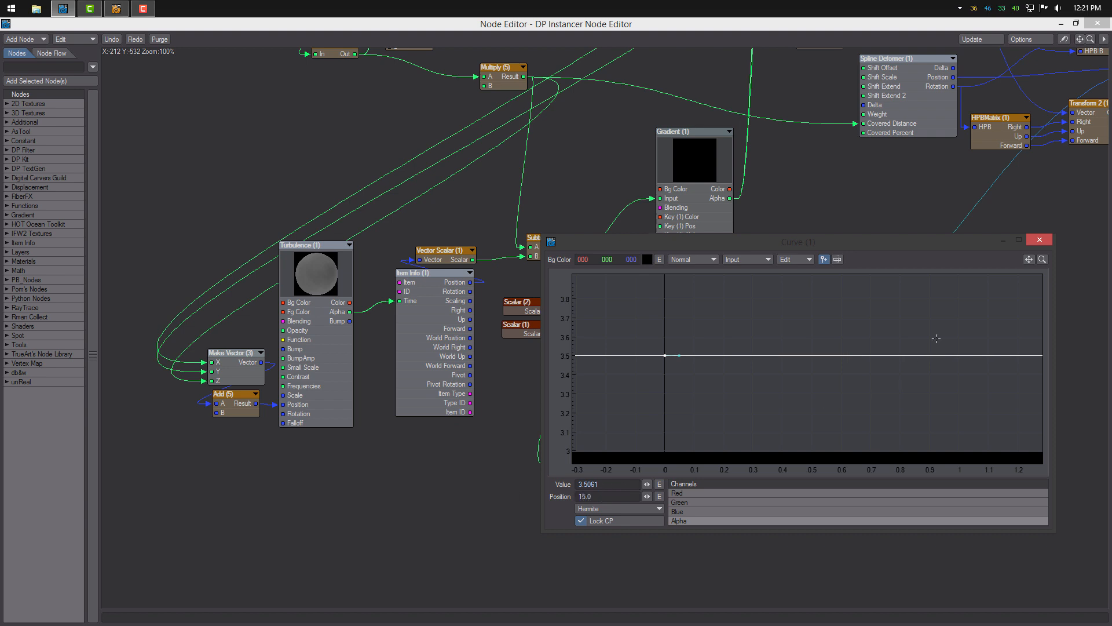
left_click(1042, 259)
left_click_drag(1042, 259, 951, 259)
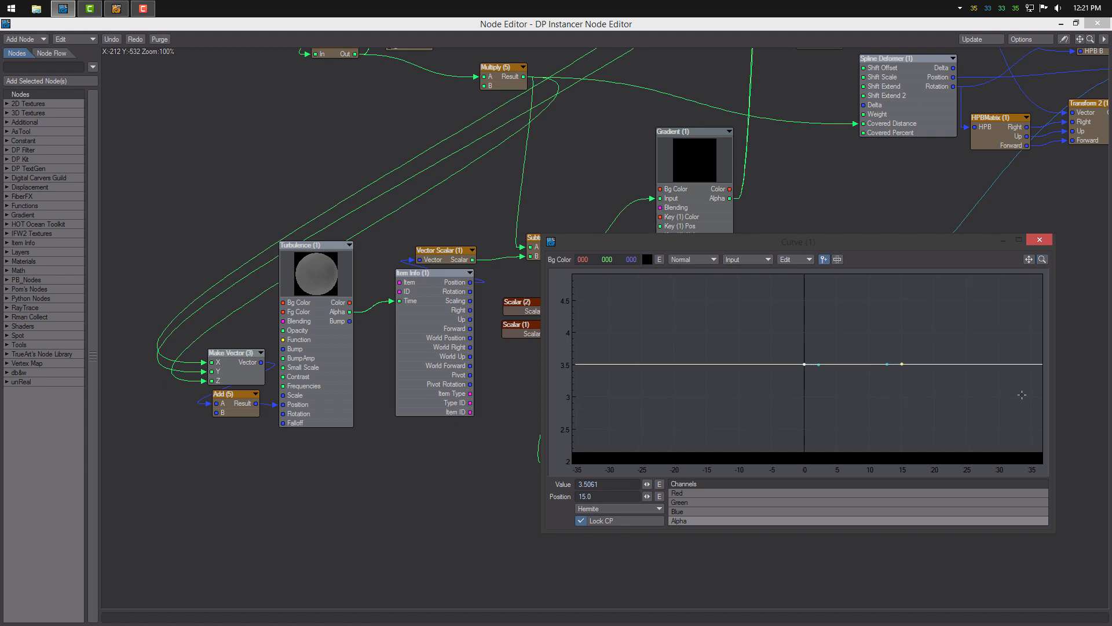
type("3.5*2.5")
key("Return")
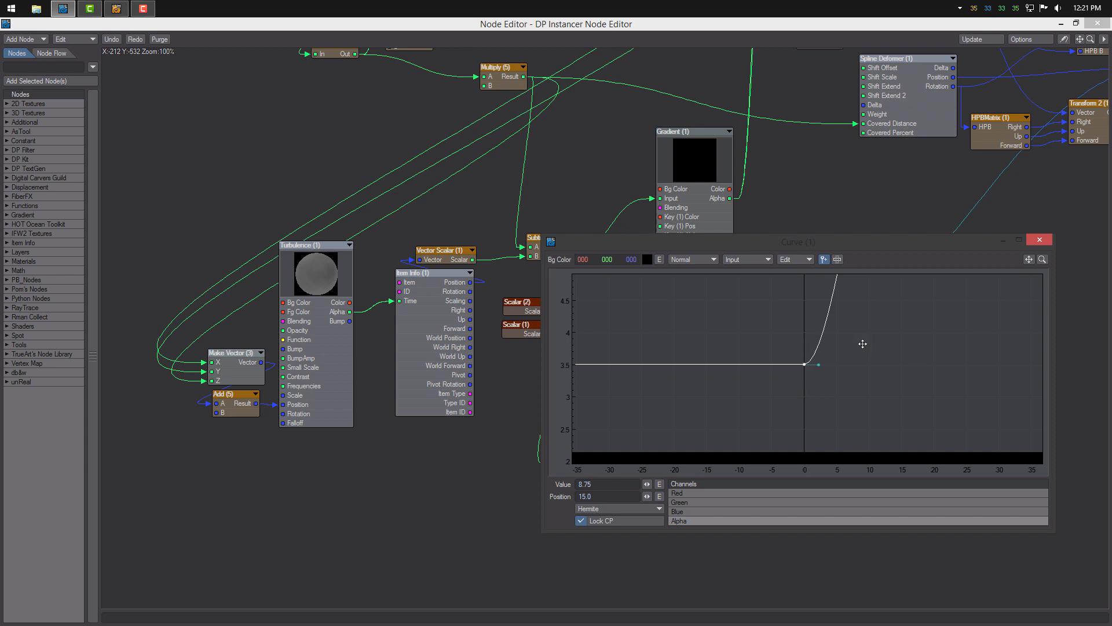
left_click_drag(863, 343, 867, 345)
left_click(1044, 260)
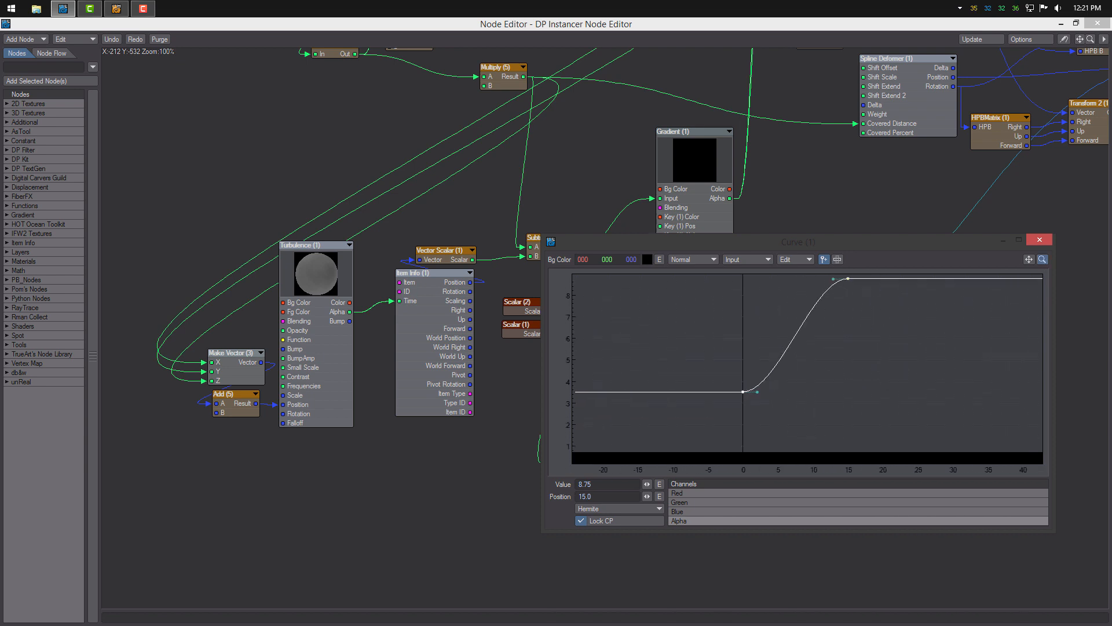
left_click_drag(757, 388, 748, 371)
left_click(799, 261)
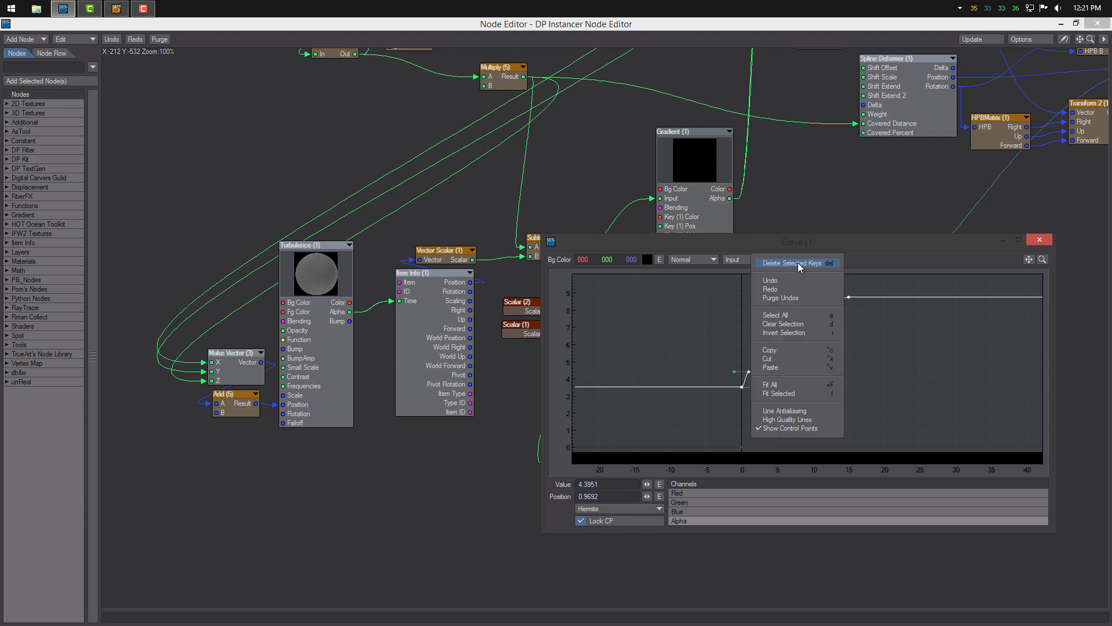
left_click(811, 282)
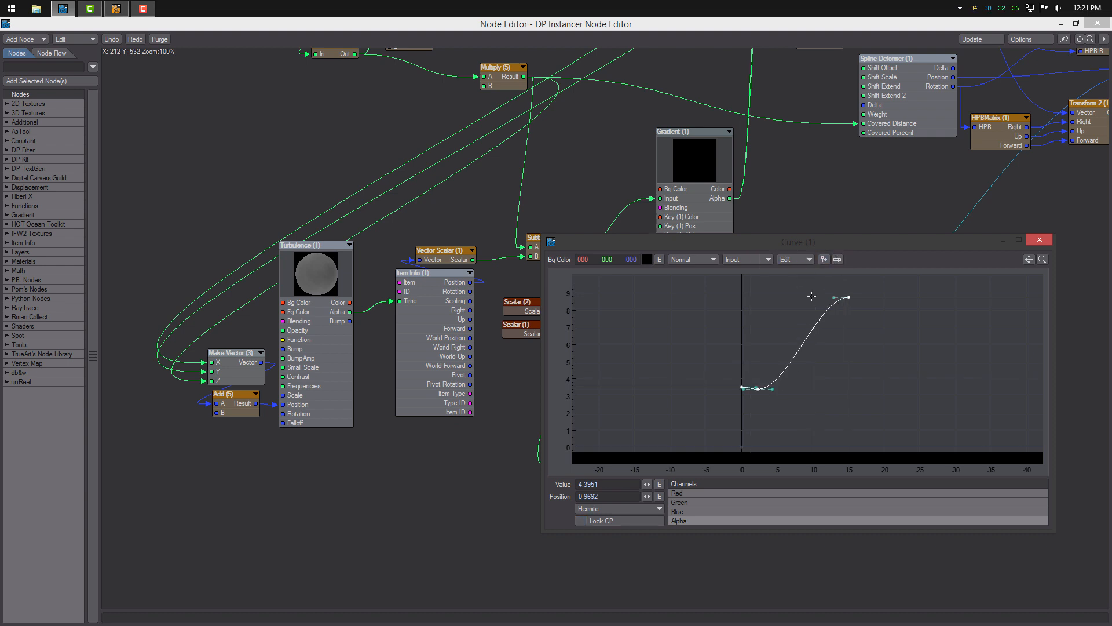
left_click(799, 257)
left_click(802, 259)
Pull the control point of the first Alpha key in Curve (1) upward so the curve starts steeply and eases out.
left_click_drag(756, 387, 740, 370)
left_click(738, 370)
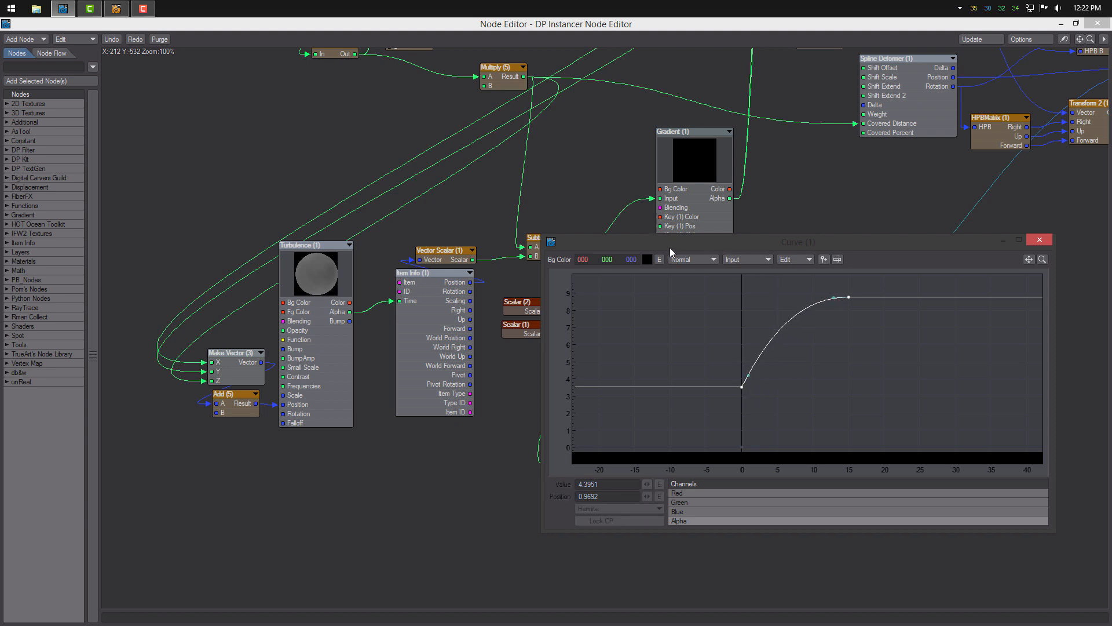
left_click_drag(670, 248, 856, 277)
Connect the Alpha output of Curve (1) to the B inputs of Multiply (4) and Multiply (3).
left_click_drag(591, 407, 655, 334)
middle_click_drag(655, 334, 612, 459)
left_click_drag(611, 459, 585, 298)
left_click_drag(664, 295, 729, 340)
middle_click_drag(728, 339, 701, 485)
left_click_drag(582, 444, 725, 212)
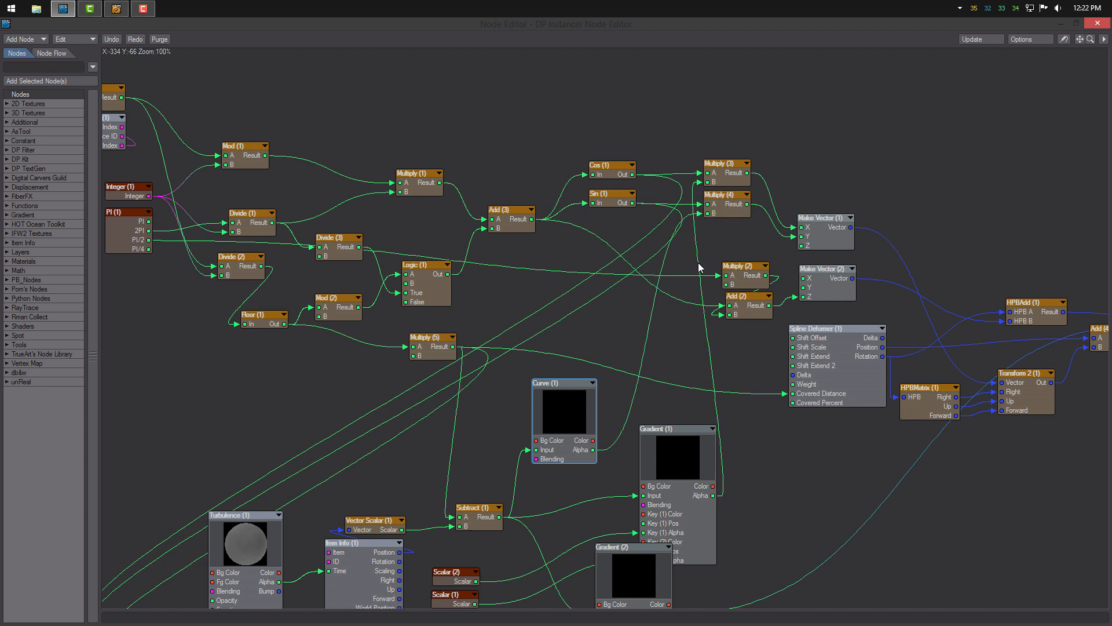
left_click_drag(593, 449, 725, 186)
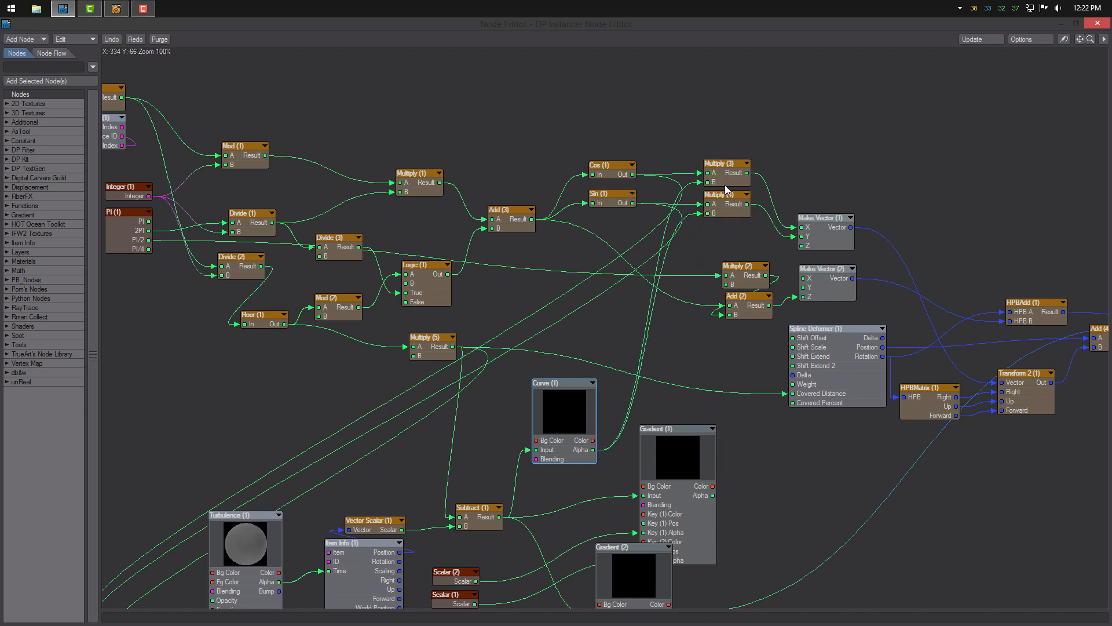
Shrink the Node Editor window to uncover the viewport and scrub to frame 60 to examine the tube.
left_click_drag(489, 26, 858, 119)
left_click_drag(149, 592, 600, 590)
mouse_move(371, 360)
left_mouse_down("alt")
mouse_move(377, 324)
mouse_move(342, 370)
mouse_move(380, 379)
mouse_move(364, 379)
left_mouse_up("alt")
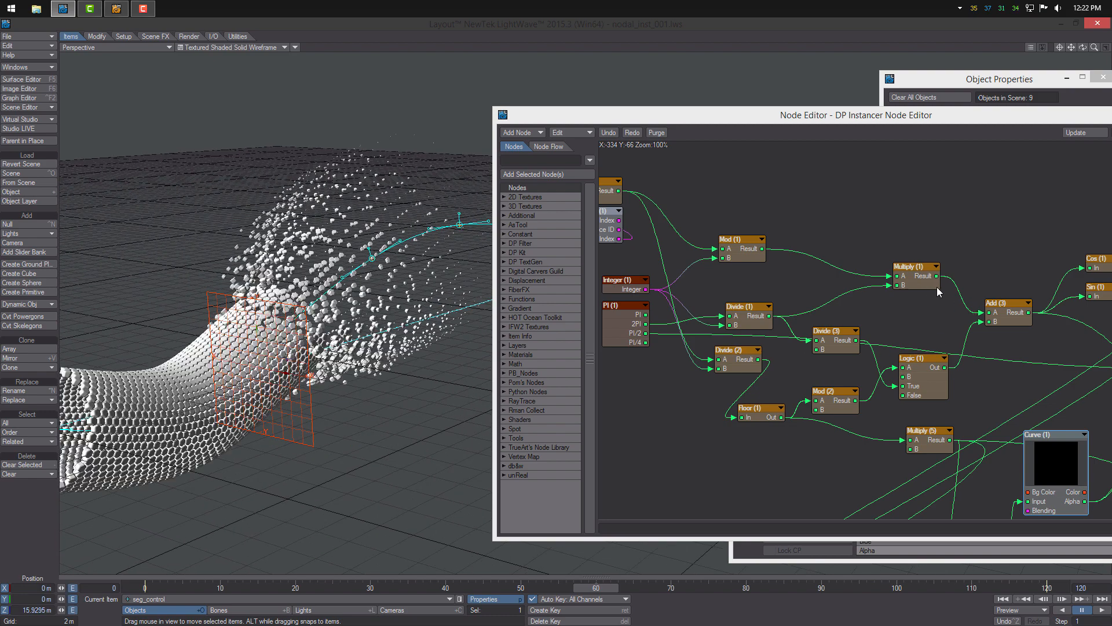
Reshape Curve (1) to leave the first key flat and rise steeply into the second, checking the tube at frame 64.
left_click_drag(974, 300, 873, 257, "alt")
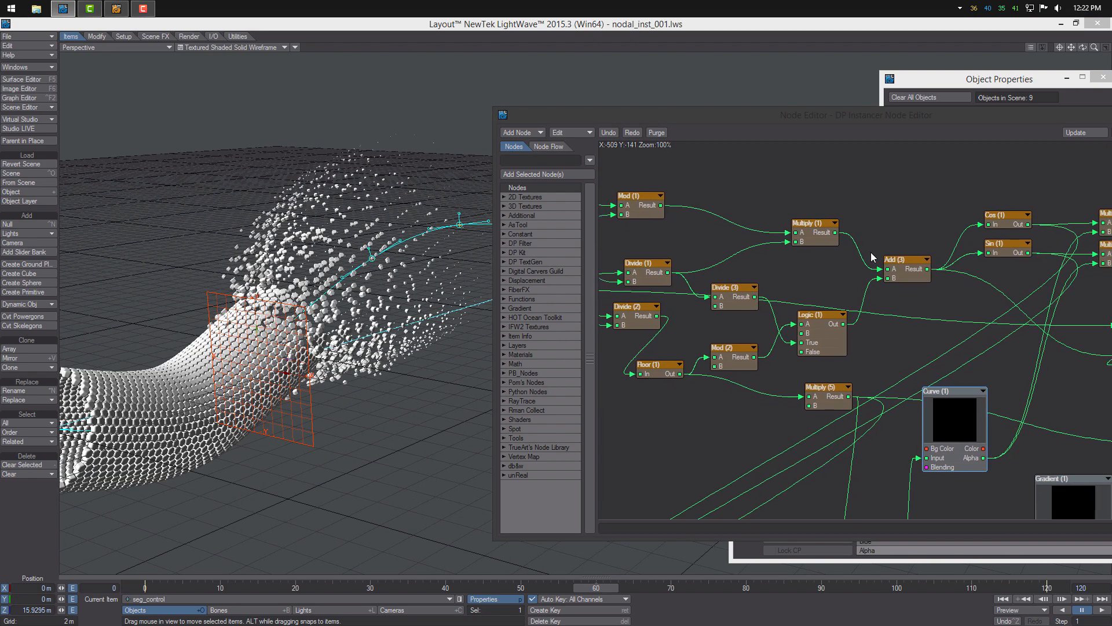
double_click(959, 414)
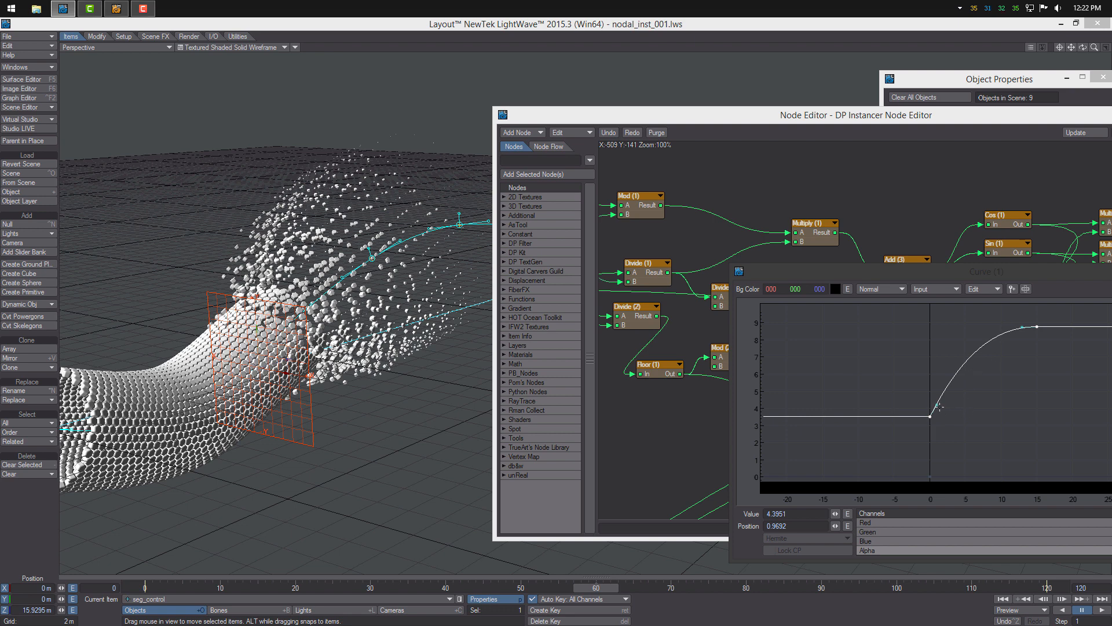
left_click_drag(939, 407, 963, 423)
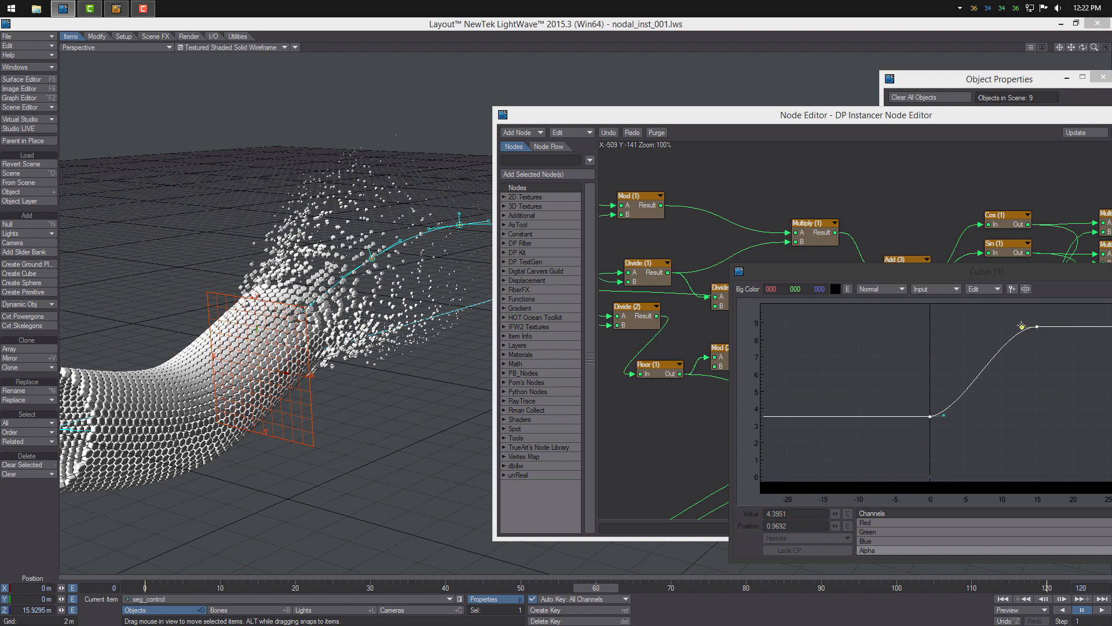
left_click_drag(1021, 326, 1038, 348)
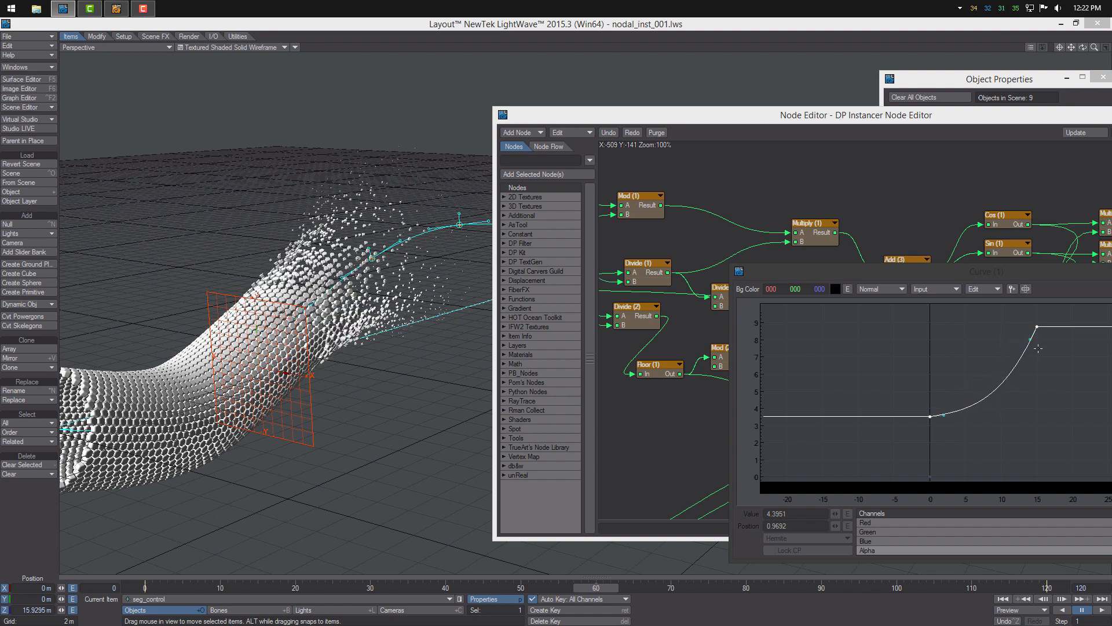
mouse_move(613, 589)
left_mouse_down()
mouse_move(551, 589)
mouse_move(811, 588)
mouse_move(483, 588)
mouse_move(626, 588)
left_mouse_up()
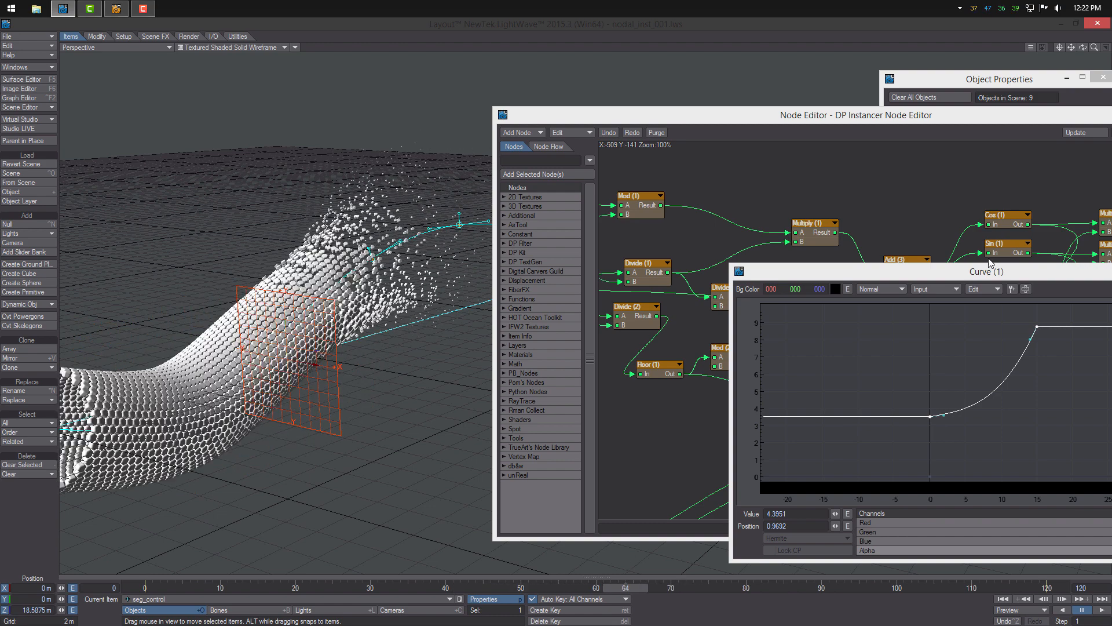
left_click_drag(957, 276, 663, 222)
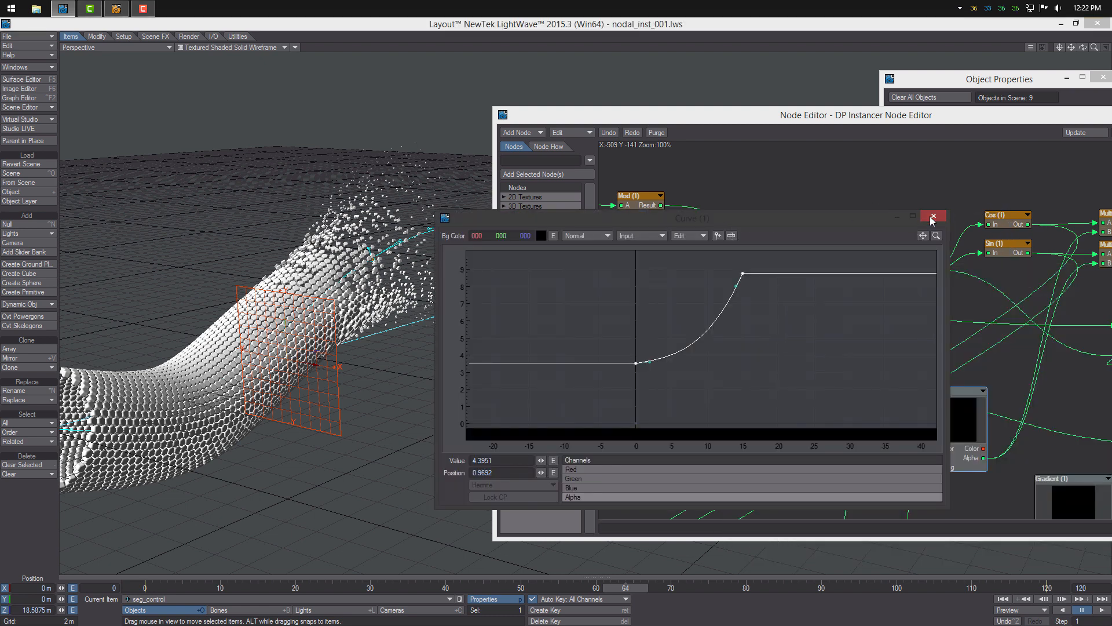
left_click(933, 217)
Delete both Gradient nodes and the two Scalar nodes, and place Curve (1) beside Subtract (1).
left_click_drag(887, 398, 822, 266, "alt")
left_click_drag(920, 302, 959, 314)
left_click_drag(968, 333, 849, 248, "alt")
left_click(890, 301)
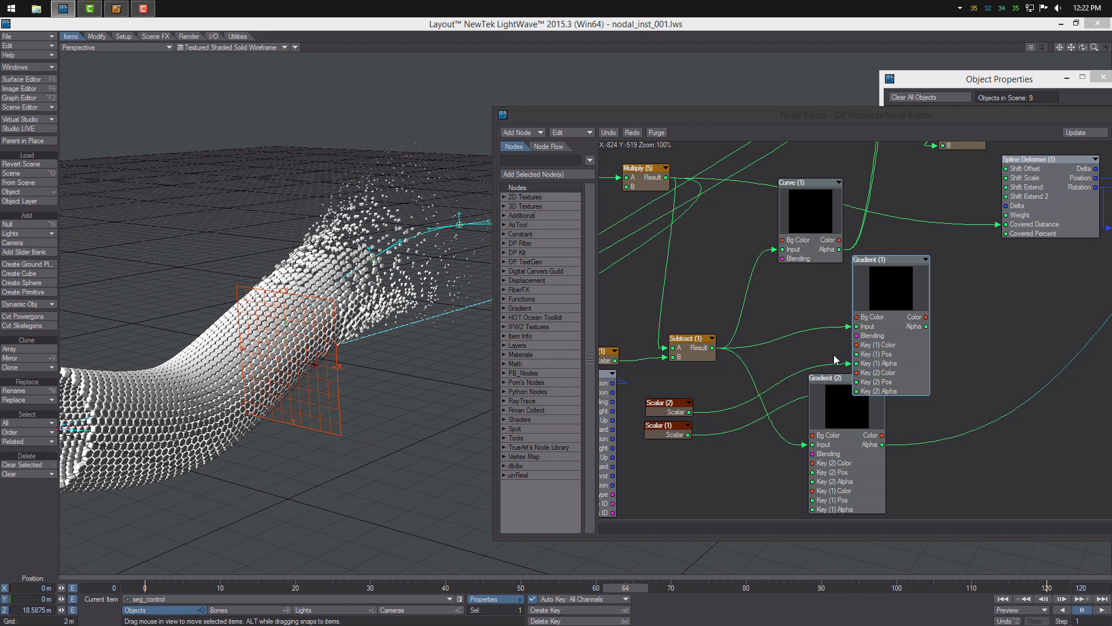
key("Delete")
left_click_drag(804, 234, 762, 372)
left_click_drag(828, 358, 945, 269, "alt")
left_click_drag(886, 411, 852, 411)
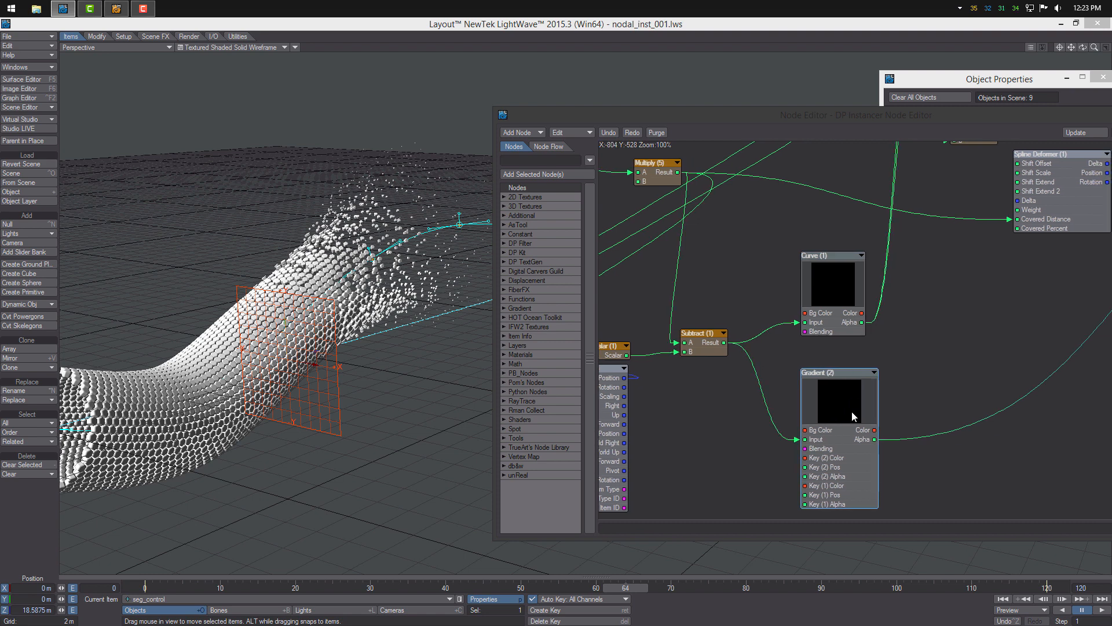
key("Delete")
Duplicate Curve (1), place the copy below it, and connect the Result of Subtract (1) to the copy's Input.
left_click(833, 293)
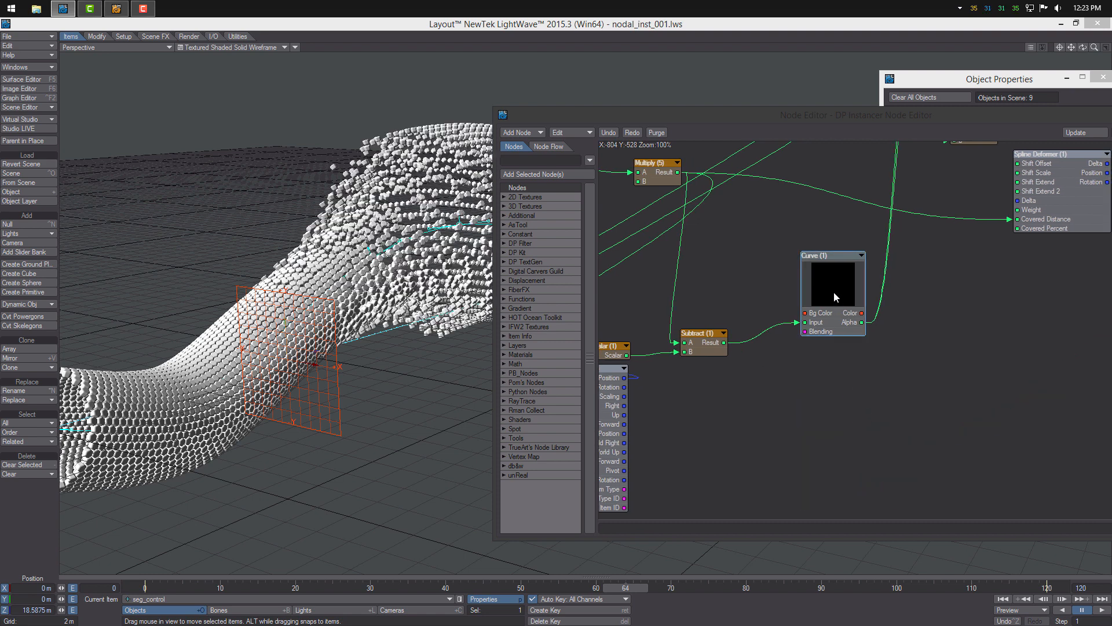
key("ctrl+c")
key("ctrl+v")
left_click_drag(908, 314, 837, 386)
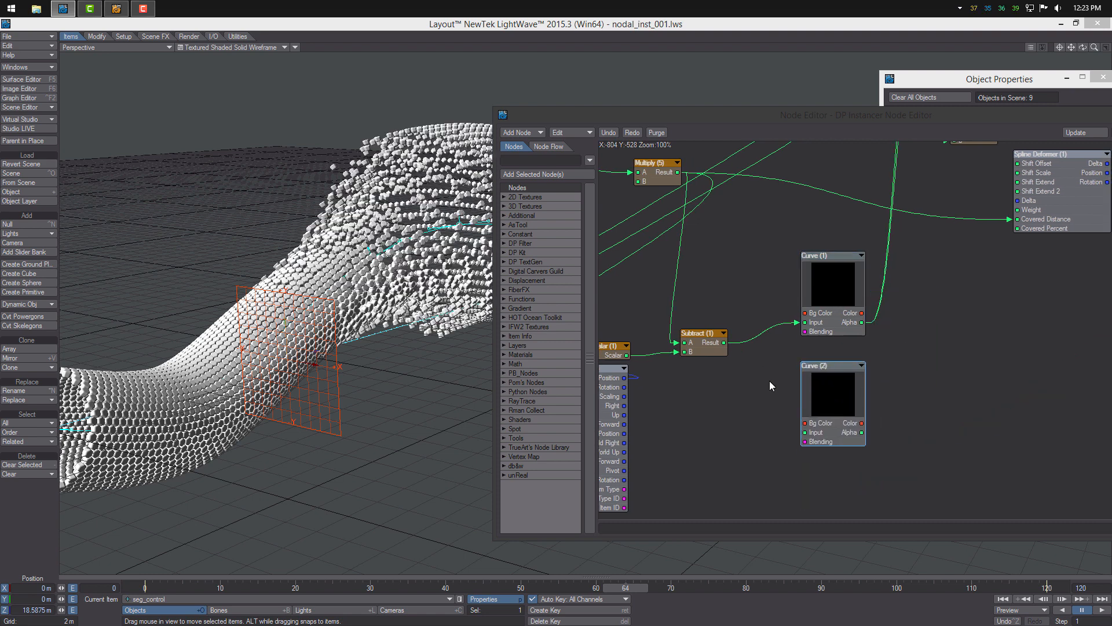
left_click_drag(723, 343, 804, 432)
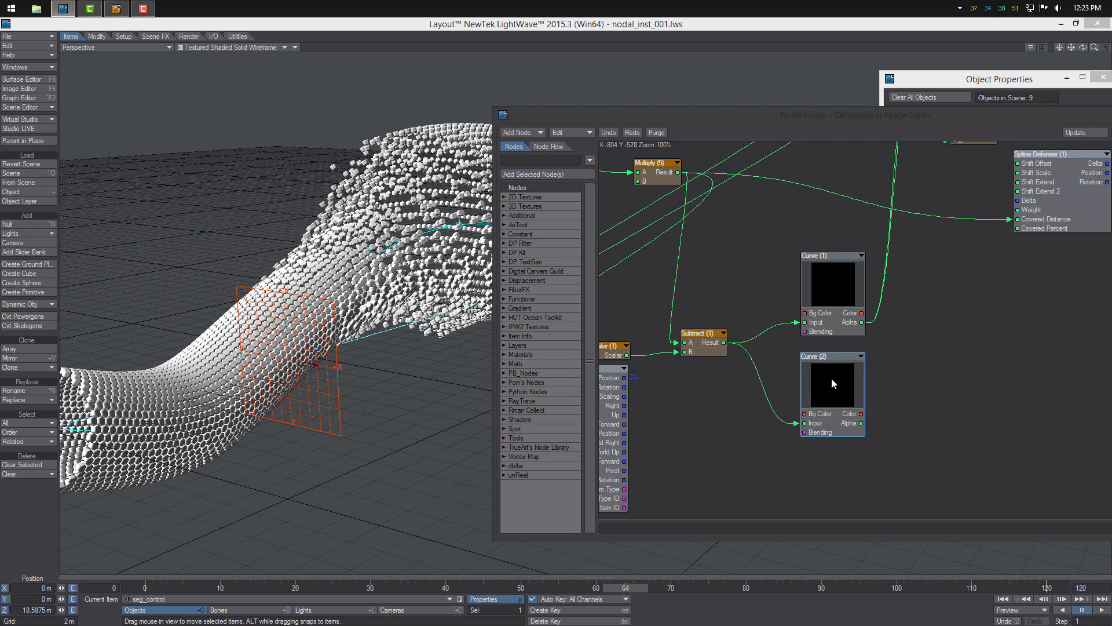
In the Alpha channel of Curve (2), set the key at position 15 to value 0 and the key at position 0 to 1.
double_click(831, 377)
left_click(599, 497)
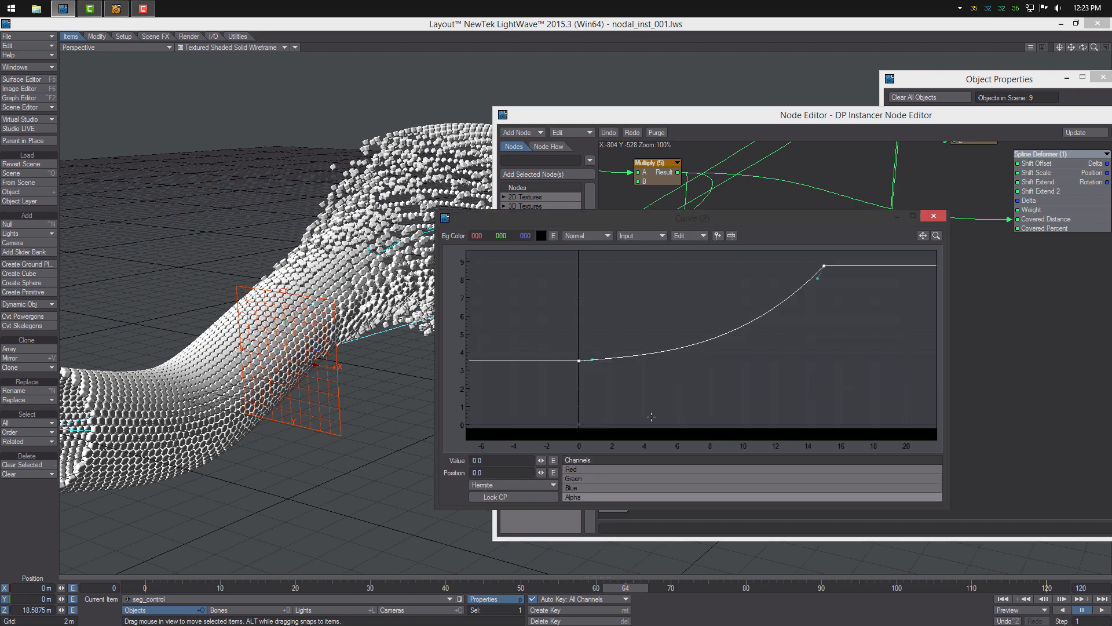
left_click(823, 265)
left_click(501, 459)
type("0")
key("Return")
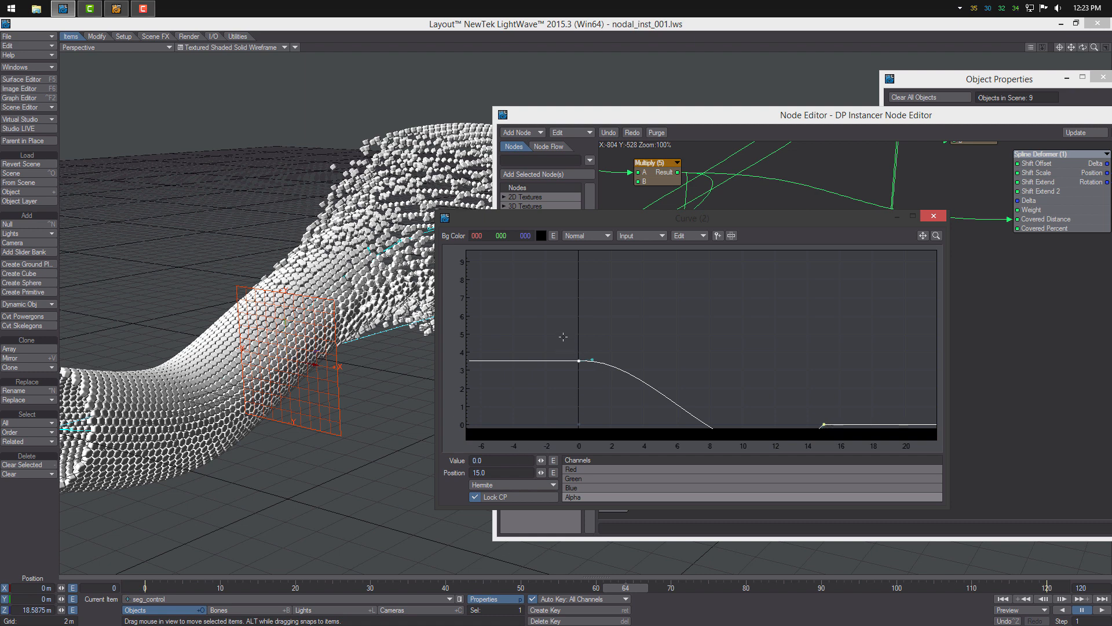
left_click(578, 361)
type("1")
key("Return")
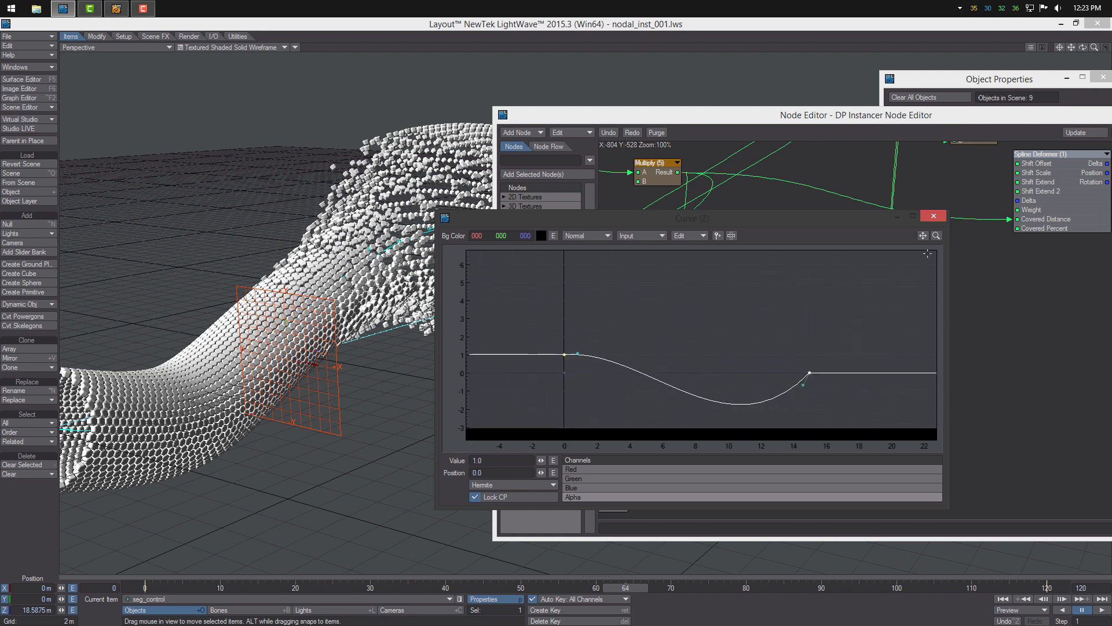
Level the control point of the second Alpha key in Curve (2) and move the curve window off the node network.
left_click_drag(936, 236, 916, 190)
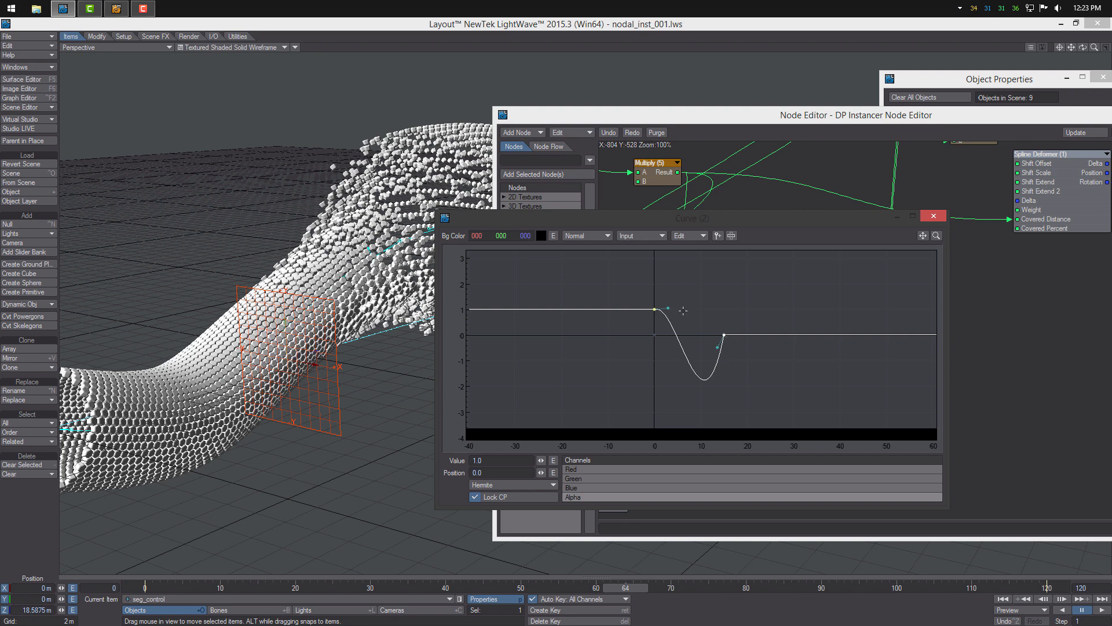
mouse_move(718, 346)
left_mouse_down()
mouse_move(721, 320)
mouse_move(667, 310)
mouse_move(710, 334)
left_mouse_up()
left_click_drag(808, 226, 841, 406)
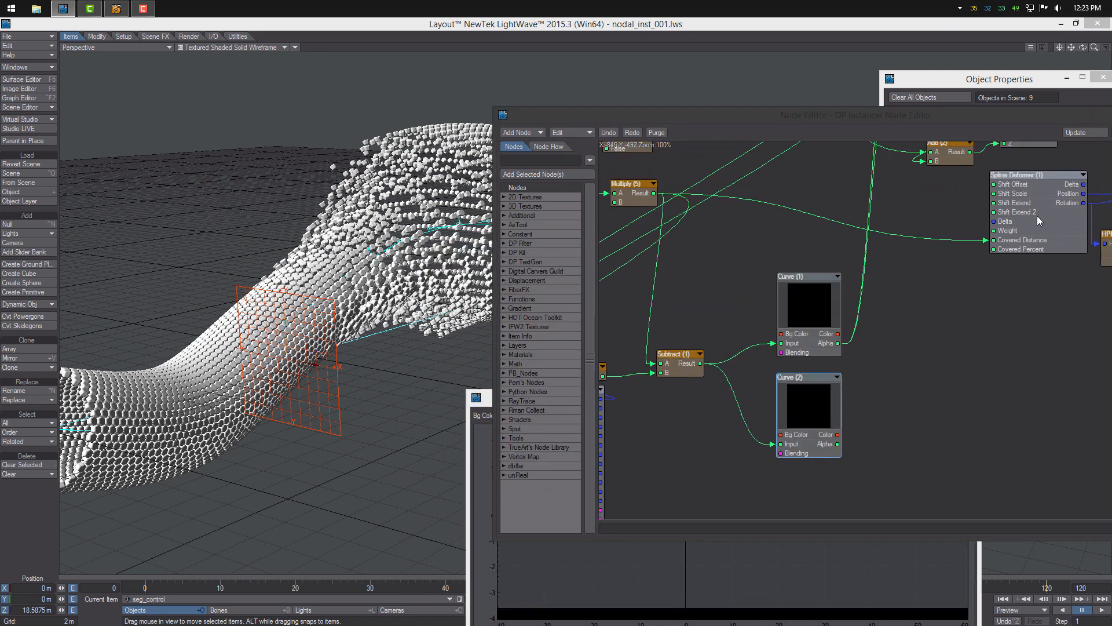
Connect the Alpha of Curve (2) to the Scaling input of DP Instancer and scrub the timeline to check the instances.
middle_click_drag(1037, 216, 916, 246)
left_click_drag(712, 420, 921, 384)
middle_click_drag(924, 382, 762, 425)
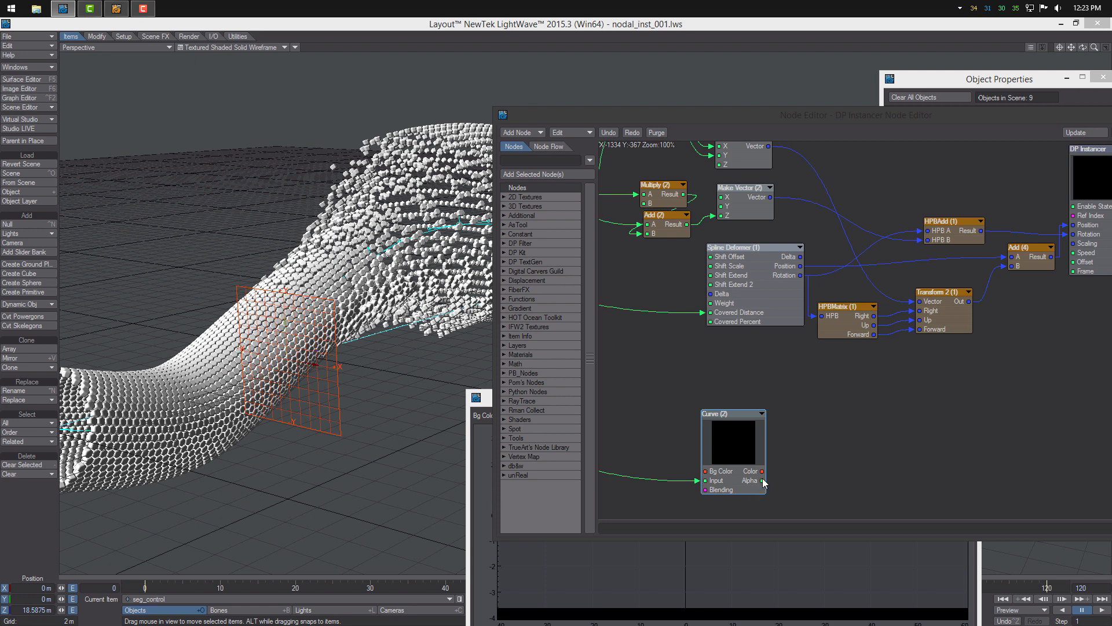
left_click_drag(763, 480, 1005, 266)
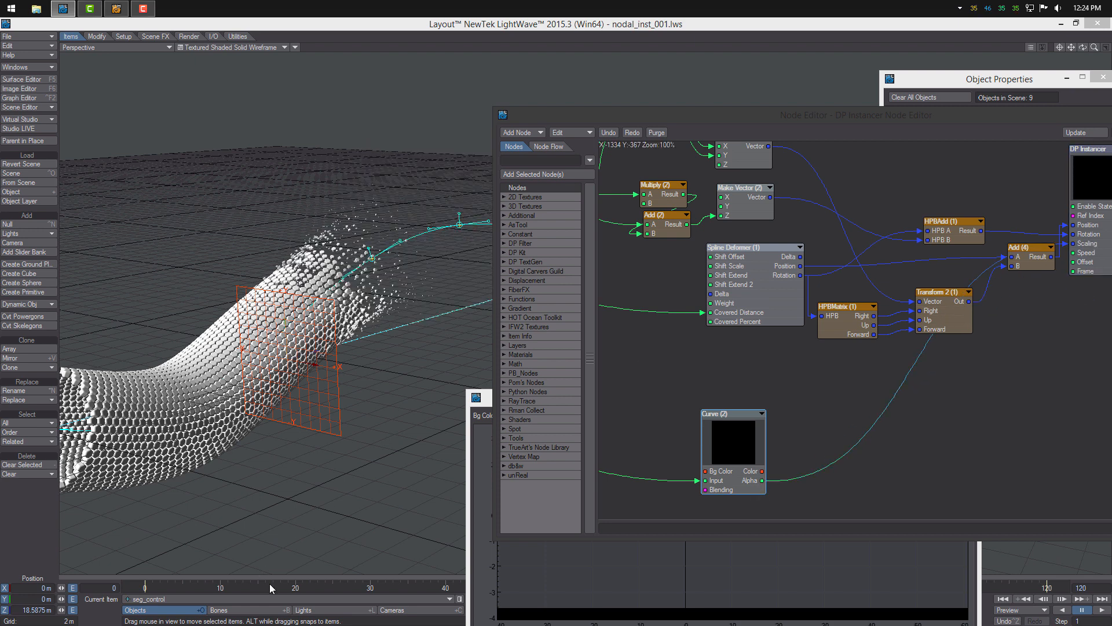
left_click_drag(270, 583, 497, 586)
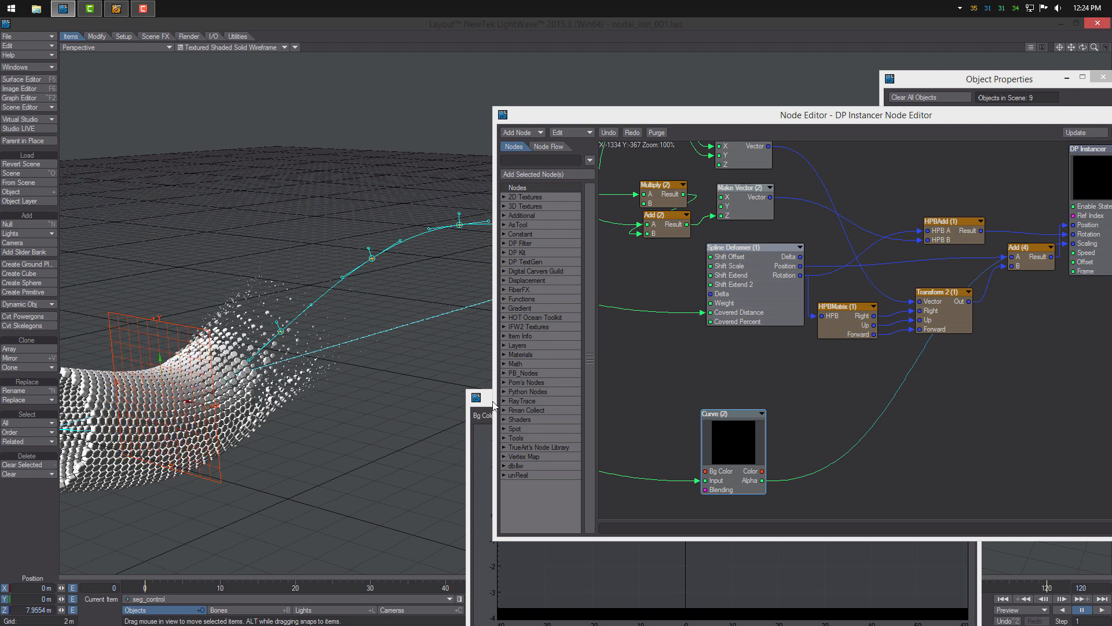
Adjust the end control point of Curve (2) for a steeper final falloff, and check the instances up to frame 62.
left_click(490, 401)
left_click_drag(699, 494, 745, 513)
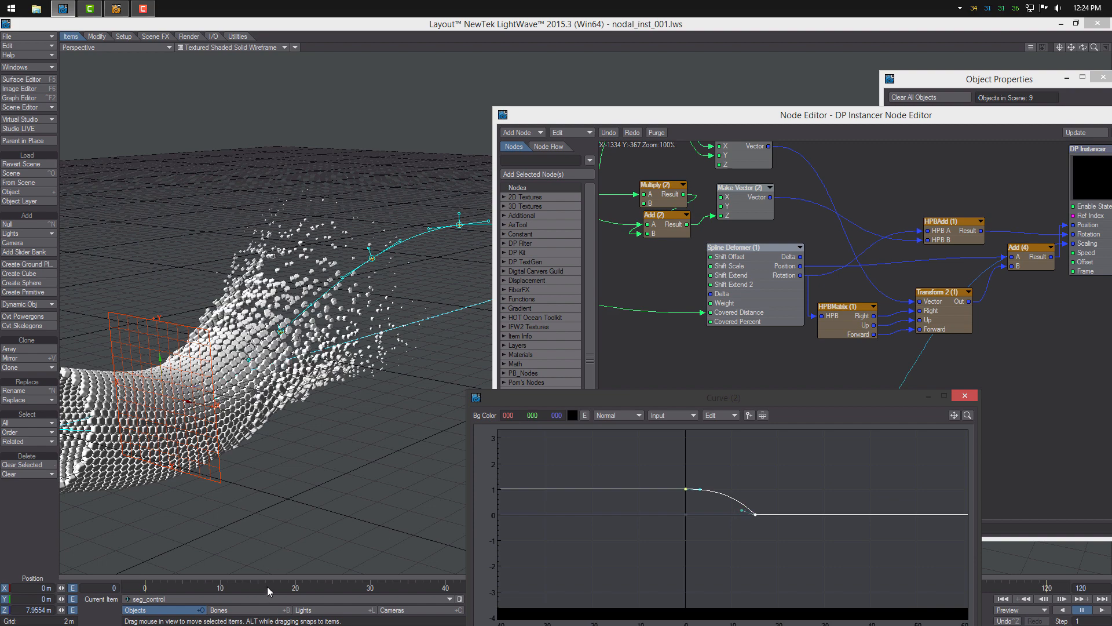
left_click_drag(268, 591, 666, 590)
left_click_drag(214, 577, 883, 455)
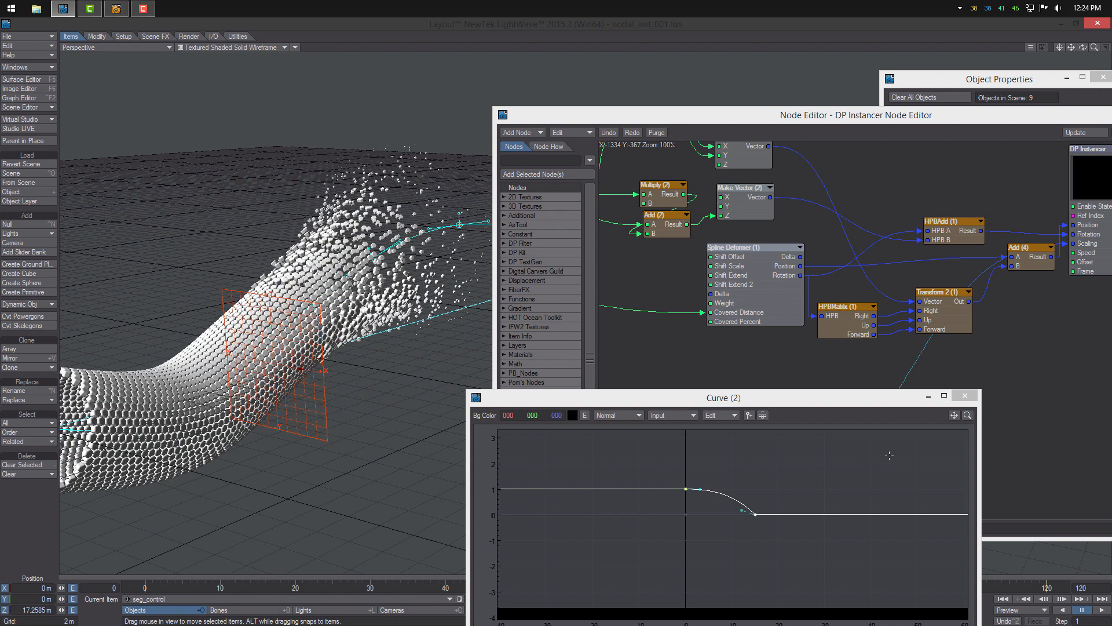
left_click(964, 396)
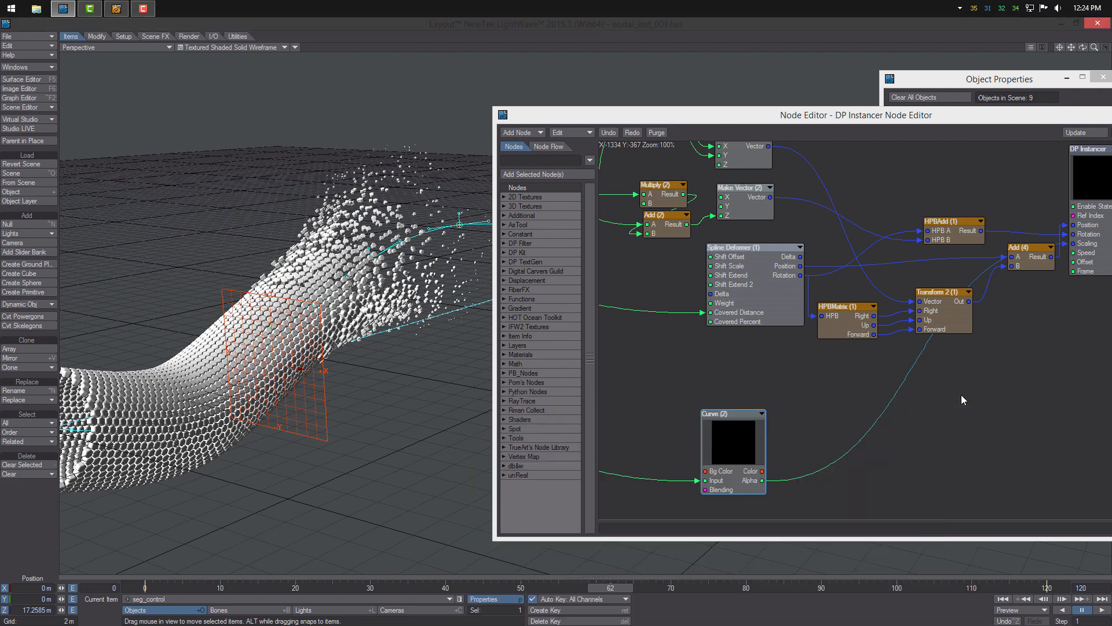
Move Curve (1) and Curve (2) together closer to the Subtract (1) node.
left_click_drag(325, 301, 335, 348, "alt")
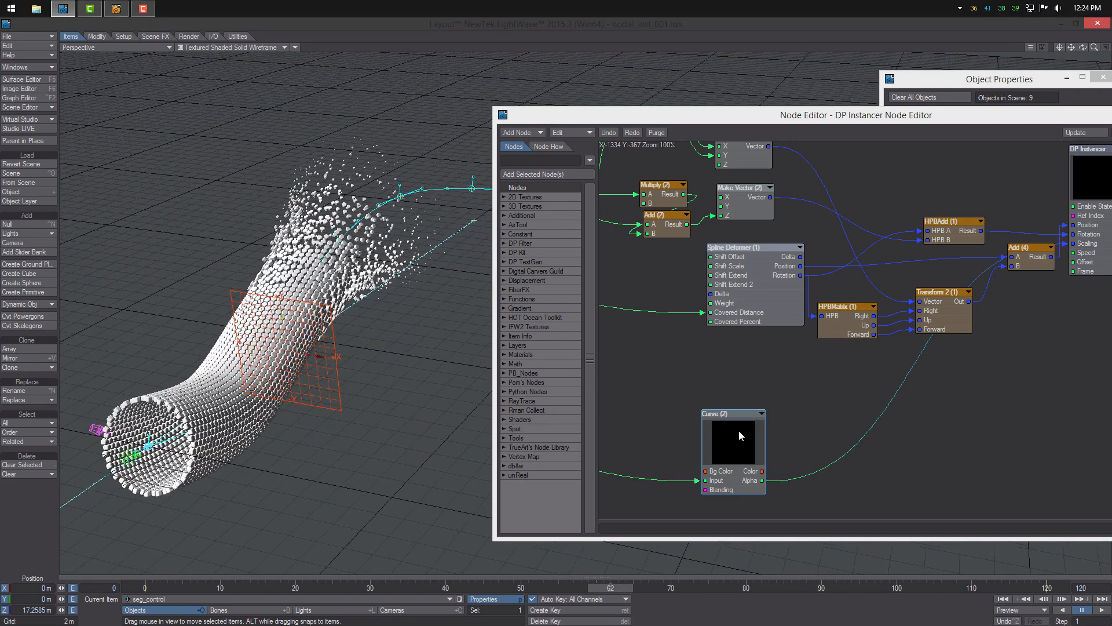
left_click_drag(733, 440, 667, 408, "alt")
left_click_drag(744, 363, 883, 387, "alt")
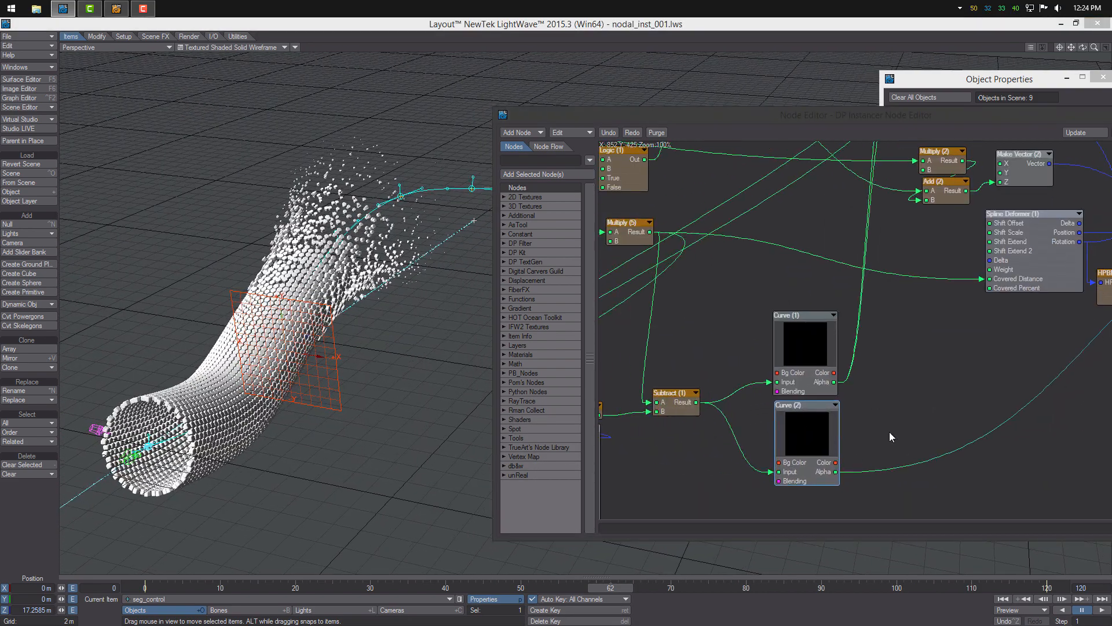
left_click_drag(889, 436, 754, 347)
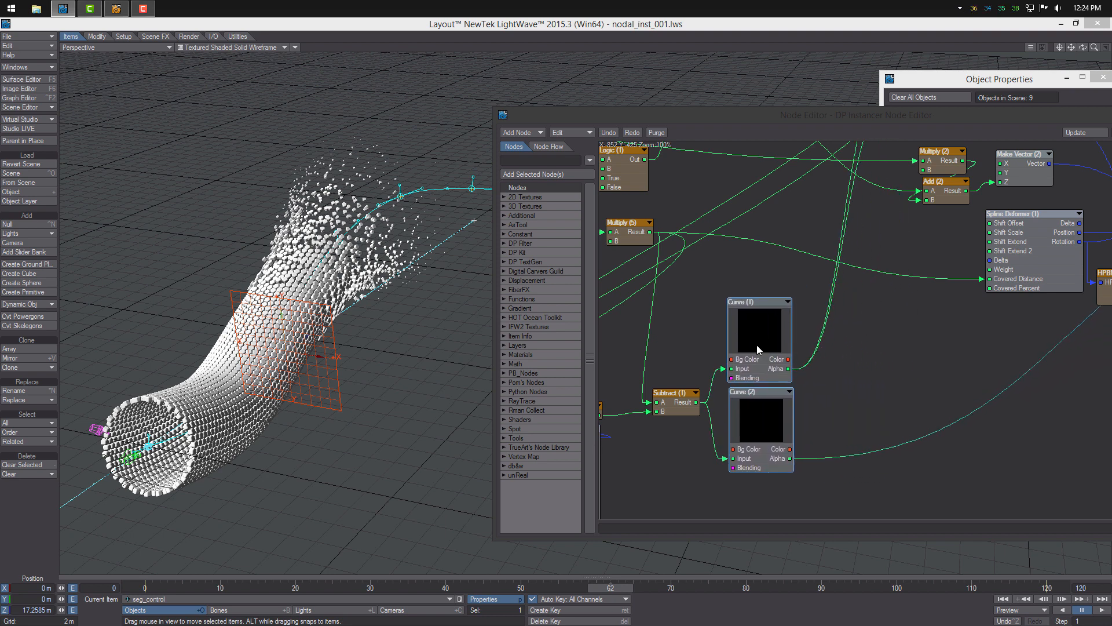
Tidy the network by repositioning the math nodes around Multiply (3), Multiply (5), Logic (1) and Add (3).
left_click_drag(914, 283, 810, 441, "alt")
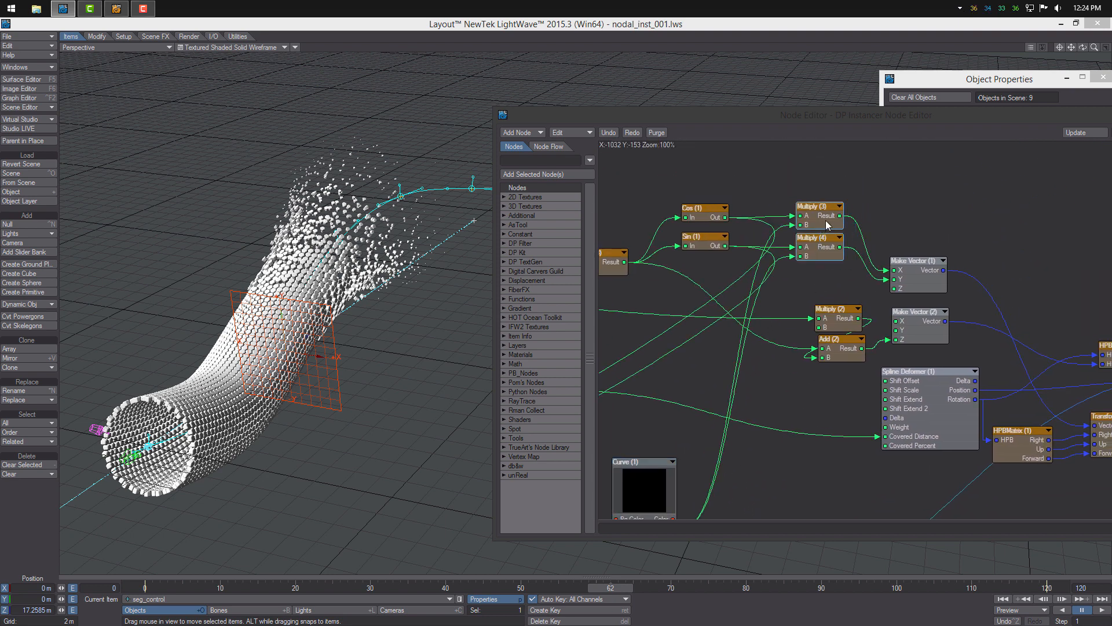
left_click_drag(826, 221, 837, 221)
left_click_drag(652, 275, 974, 273, "alt")
left_click_drag(849, 314, 841, 282)
left_click_drag(848, 291, 937, 282, "alt")
left_click_drag(937, 380, 880, 410)
mouse_move(919, 282)
left_mouse_down("alt")
mouse_move(922, 334)
mouse_move(926, 277)
left_mouse_up("alt")
left_click_drag(944, 356, 914, 333, "alt")
left_click_drag(1015, 381, 604, 153)
left_click_drag(634, 195, 646, 194, "alt")
left_click_drag(724, 216, 690, 202)
left_click_drag(328, 392, 410, 455, "ctrl+alt")
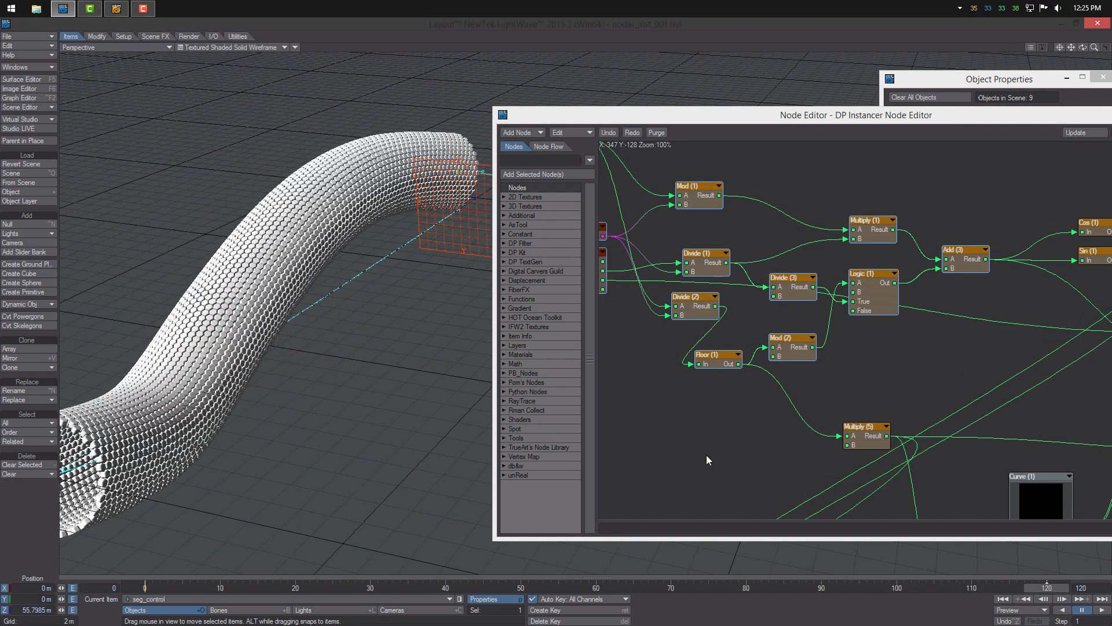
left_click_drag(725, 426, 599, 374, "alt")
mouse_move(849, 245)
left_mouse_down()
mouse_move(865, 242)
mouse_move(837, 232)
left_mouse_up()
Add a scalar Multiply node, feed its A input from the Out of Floor (1), and place it below Logic (1).
left_click_drag(787, 291, 779, 287, "alt")
right_click(773, 295)
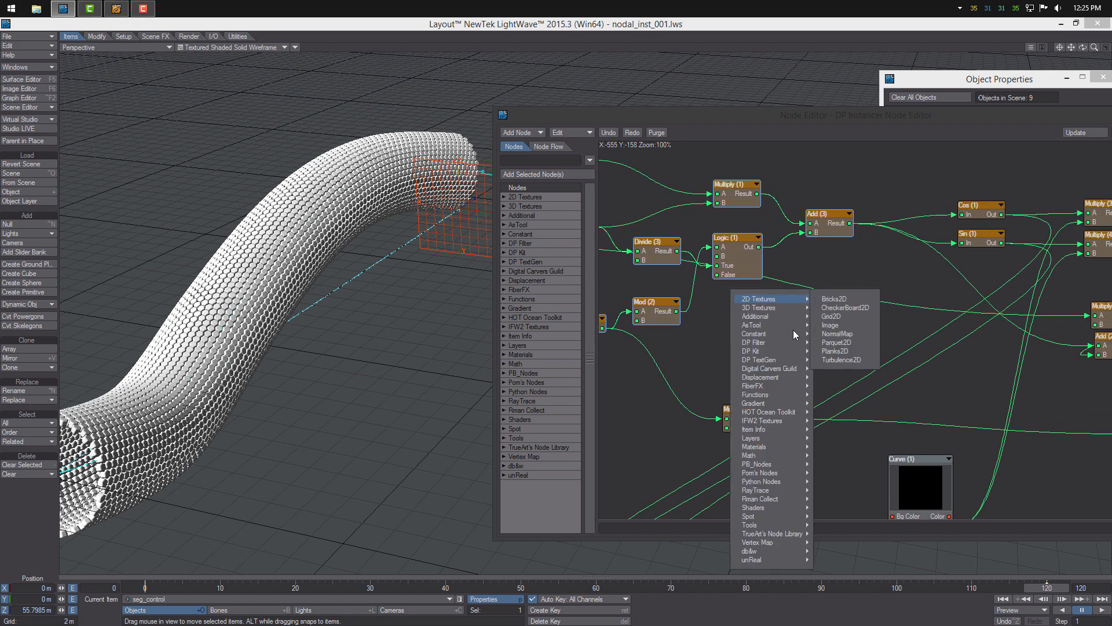
mouse_move(776, 455)
mouse_move(840, 455)
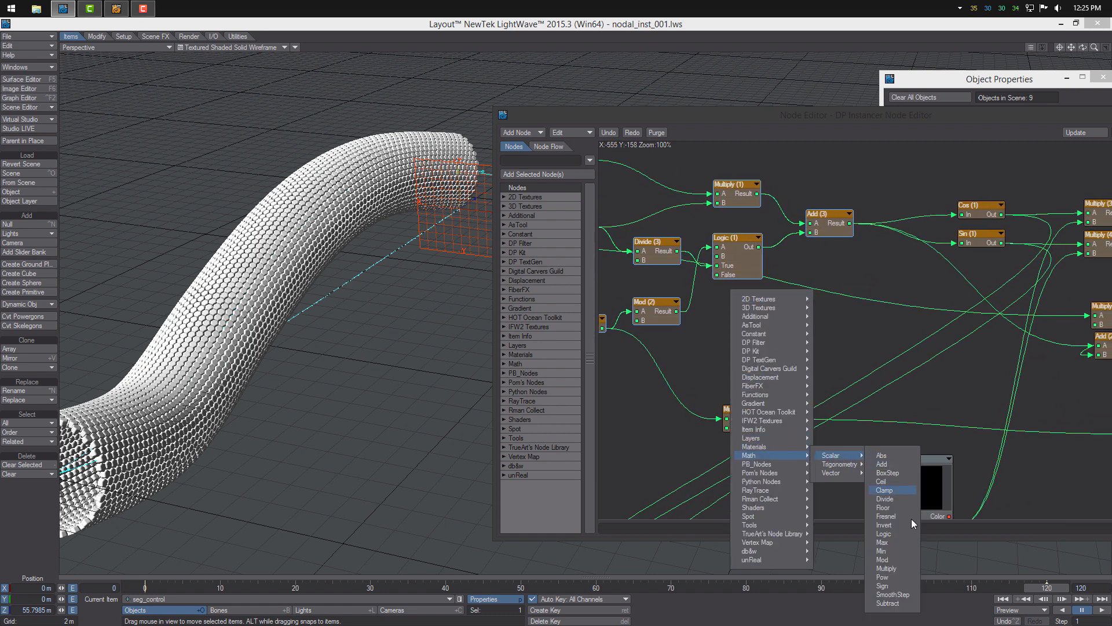
left_click(906, 568)
left_click_drag(835, 331, 802, 332)
left_click_drag(796, 336, 909, 324, "alt")
left_click_drag(918, 317, 880, 321)
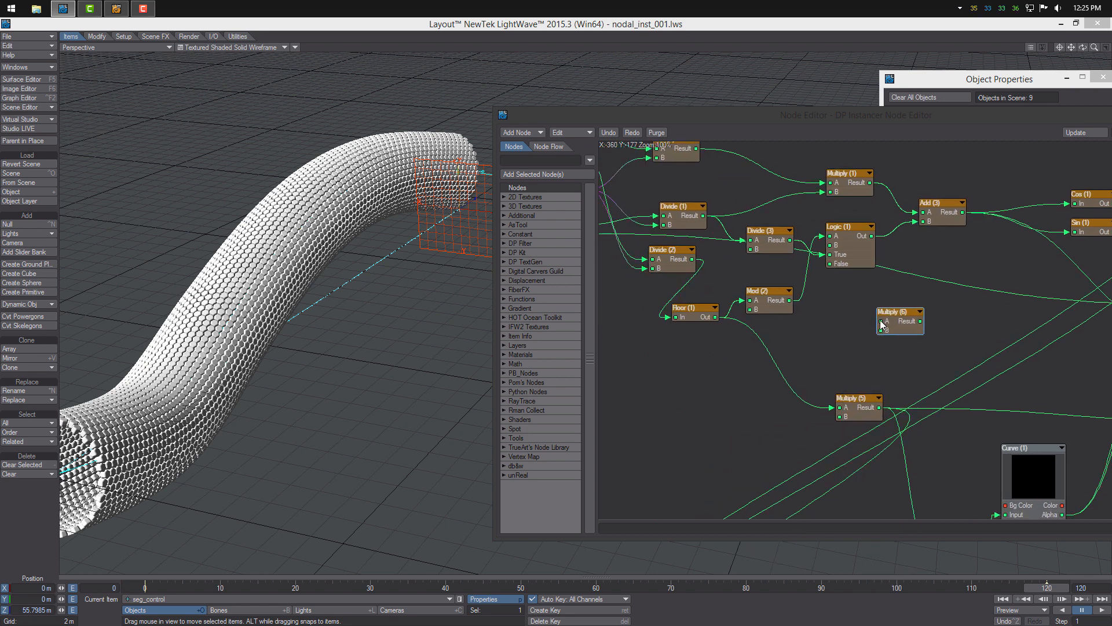
left_click_drag(685, 320, 673, 331)
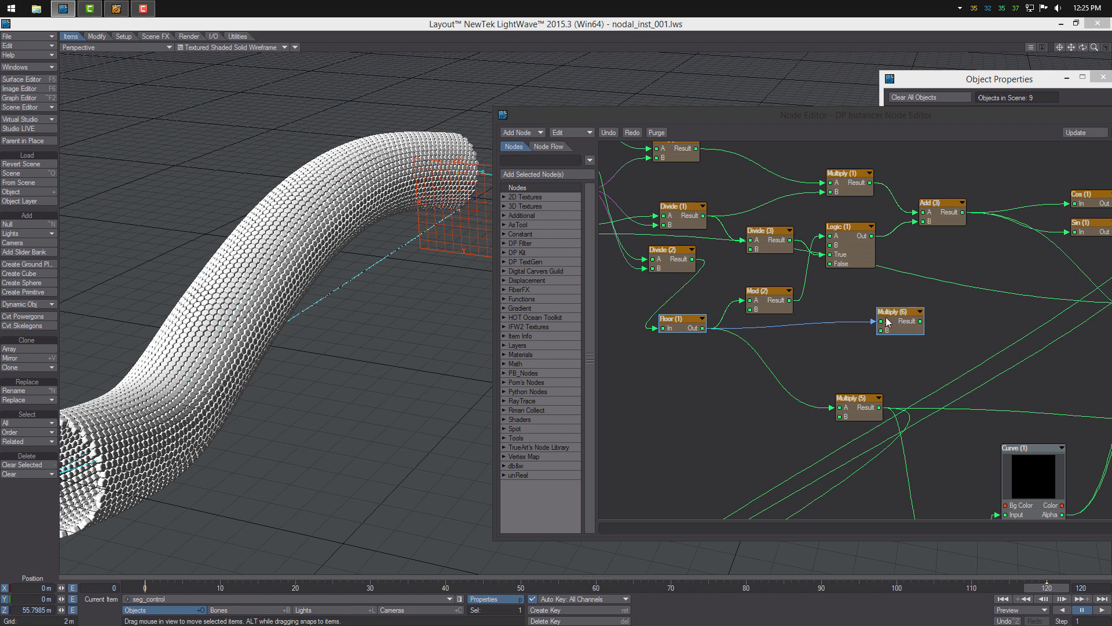
left_click_drag(888, 322, 888, 322)
left_click_drag(899, 319, 860, 320)
Insert a scalar Add node between Logic (1) and Add (3), and connect the Result of Multiply (6) to its B input.
right_click(915, 288)
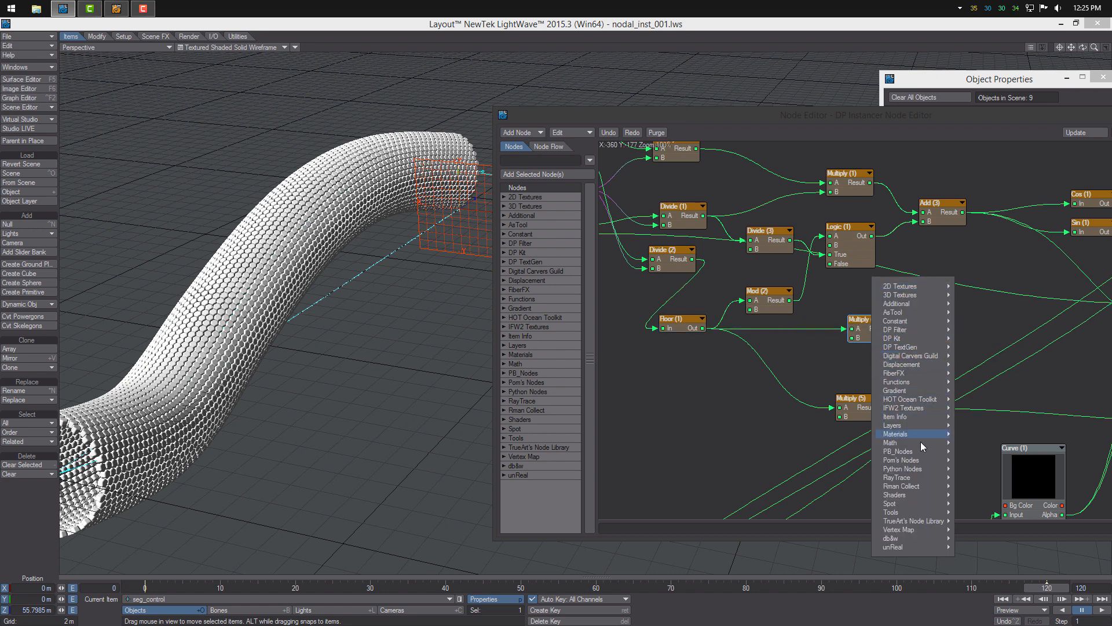
mouse_move(921, 442)
mouse_move(979, 442)
left_click(1028, 450)
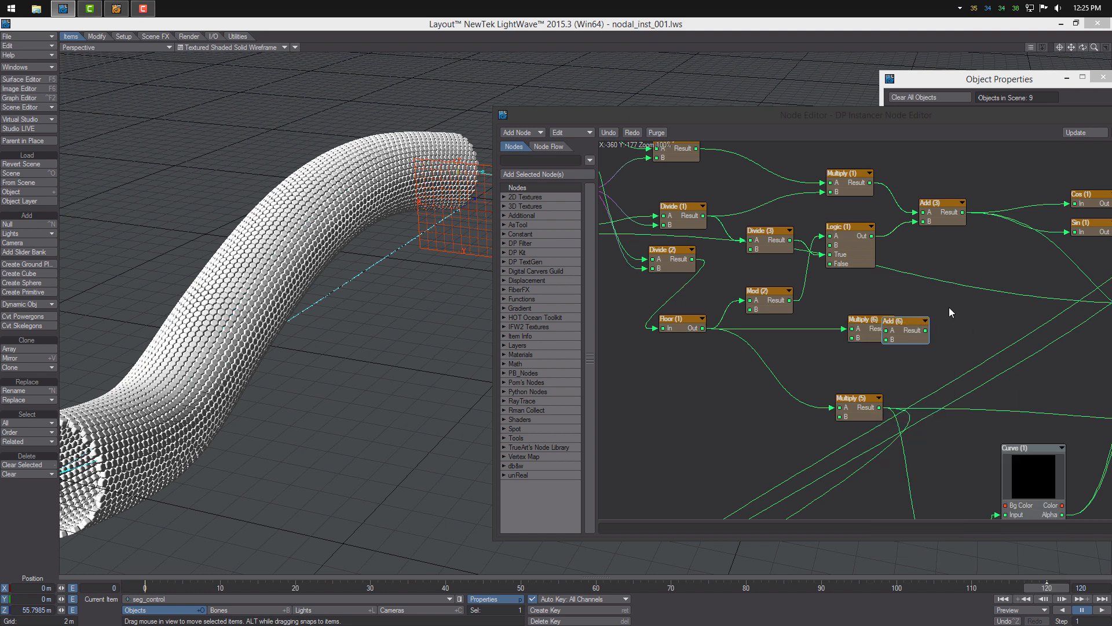
left_click_drag(906, 323, 896, 286)
left_click_drag(825, 240, 832, 285)
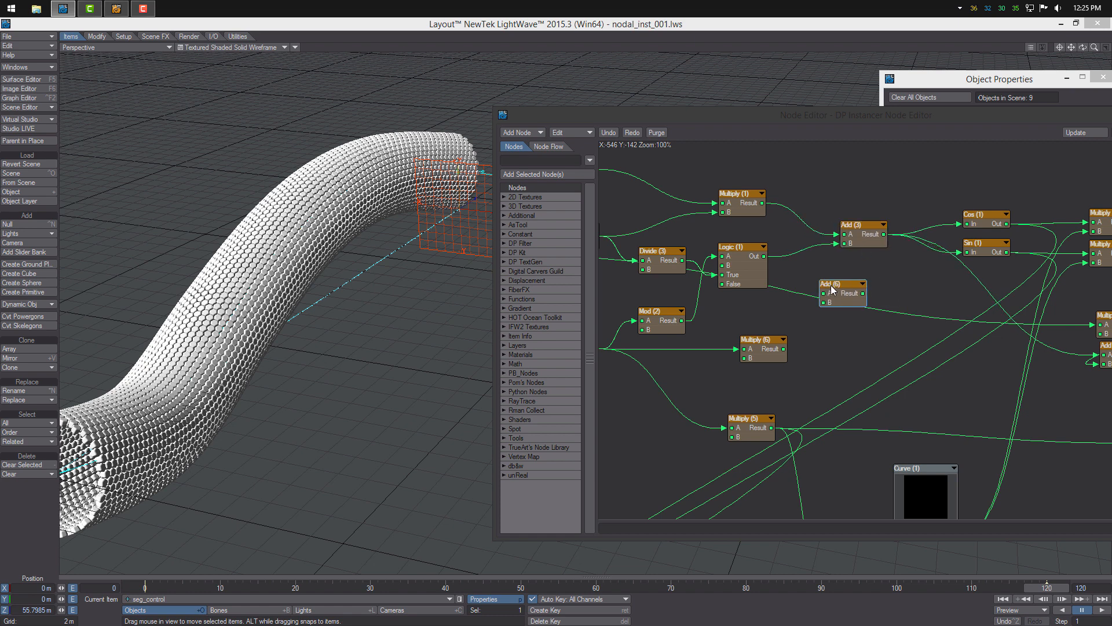
left_click_drag(855, 234, 892, 262)
left_click_drag(845, 292, 832, 318)
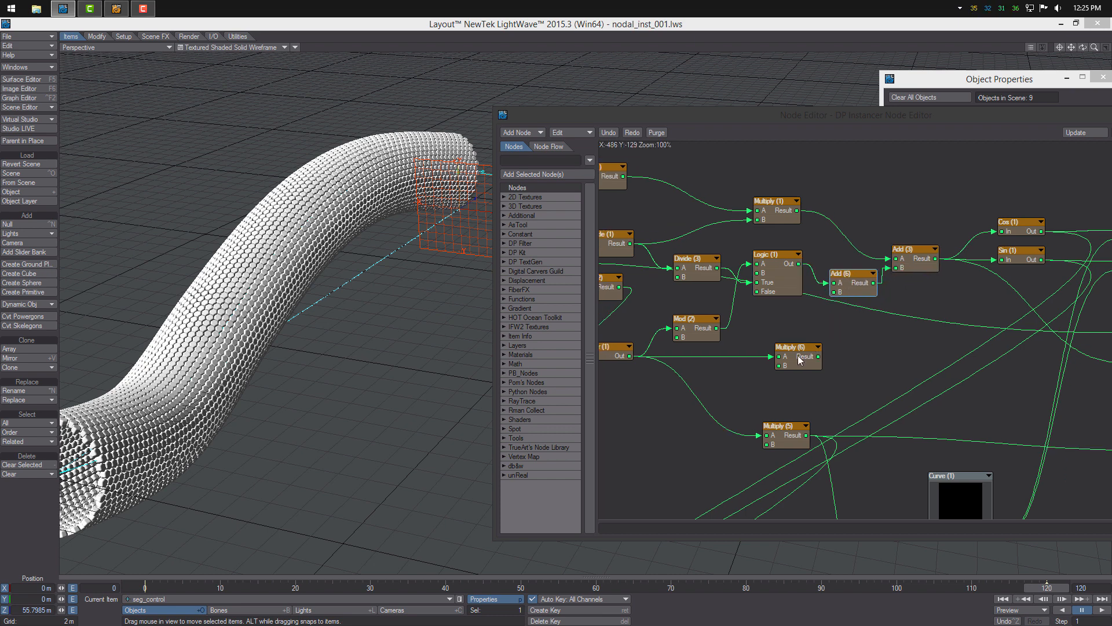
left_click_drag(798, 355, 785, 349)
left_click_drag(845, 297, 845, 300)
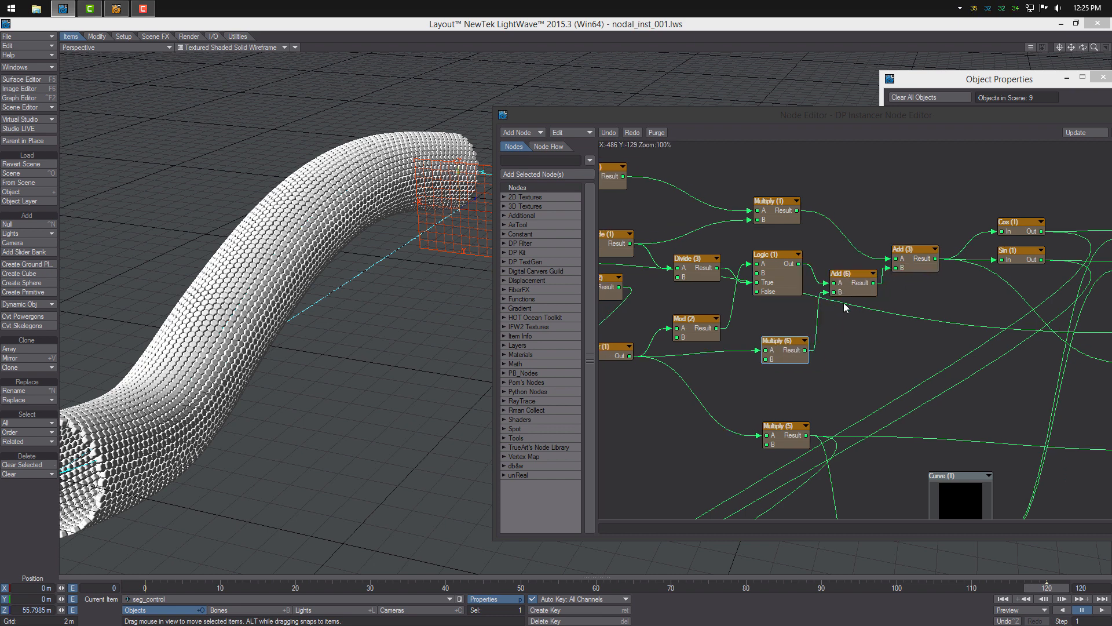
Set B of Multiply (6) to 0.012 and inspect the twist of the tube instances from several angles.
double_click(775, 339)
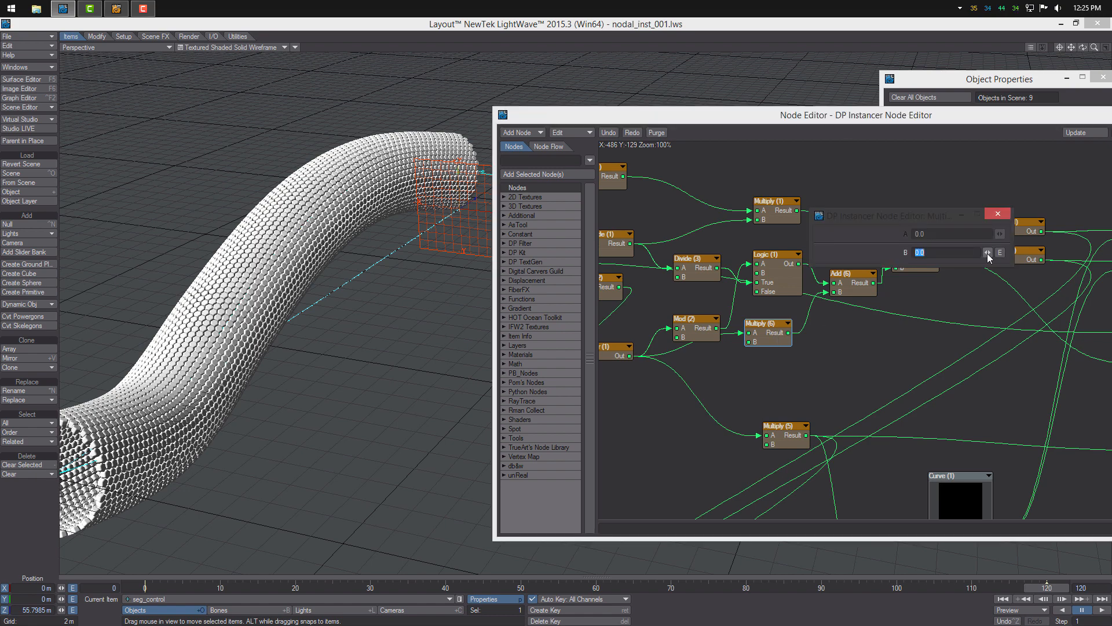
left_click_drag(988, 253, 996, 253)
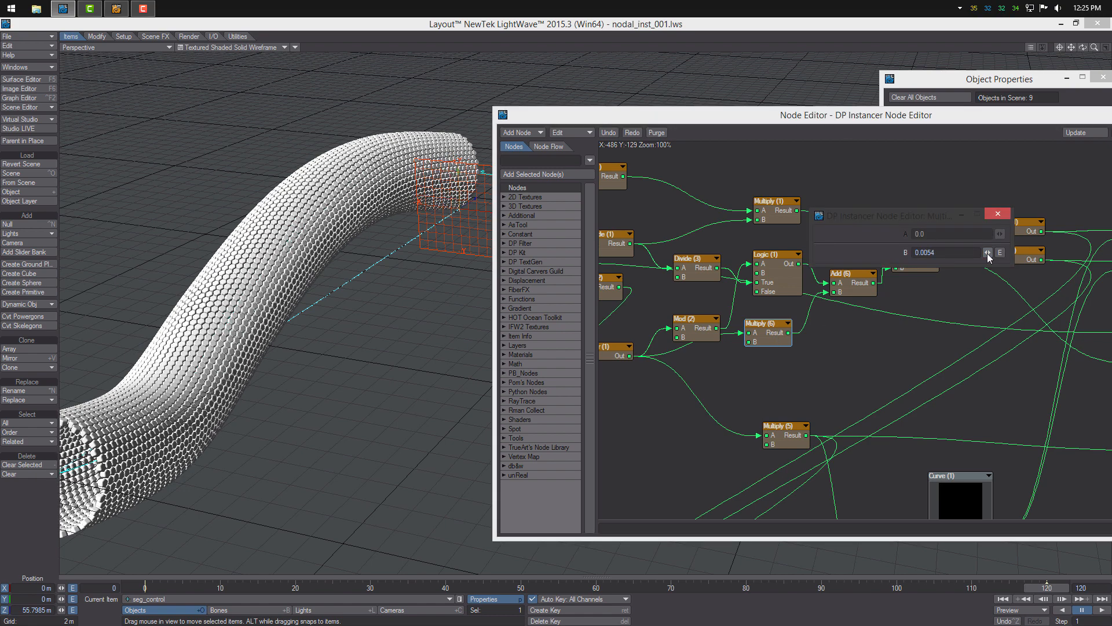
left_click(33, 128)
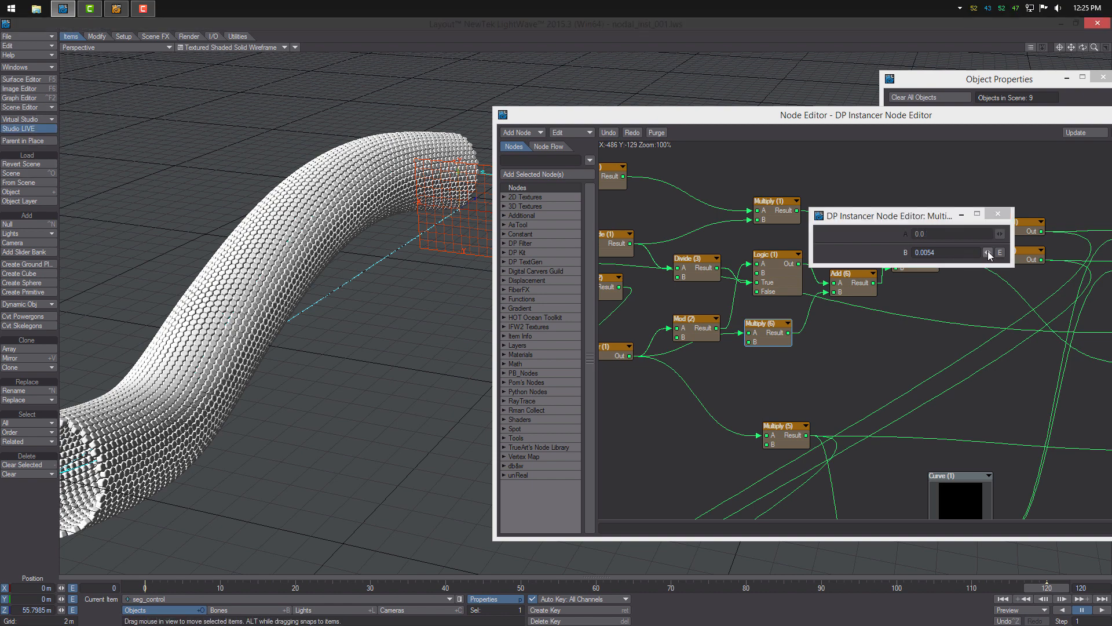
mouse_move(989, 256)
left_mouse_down()
mouse_move(1003, 256)
mouse_move(969, 255)
mouse_move(1005, 256)
left_mouse_up()
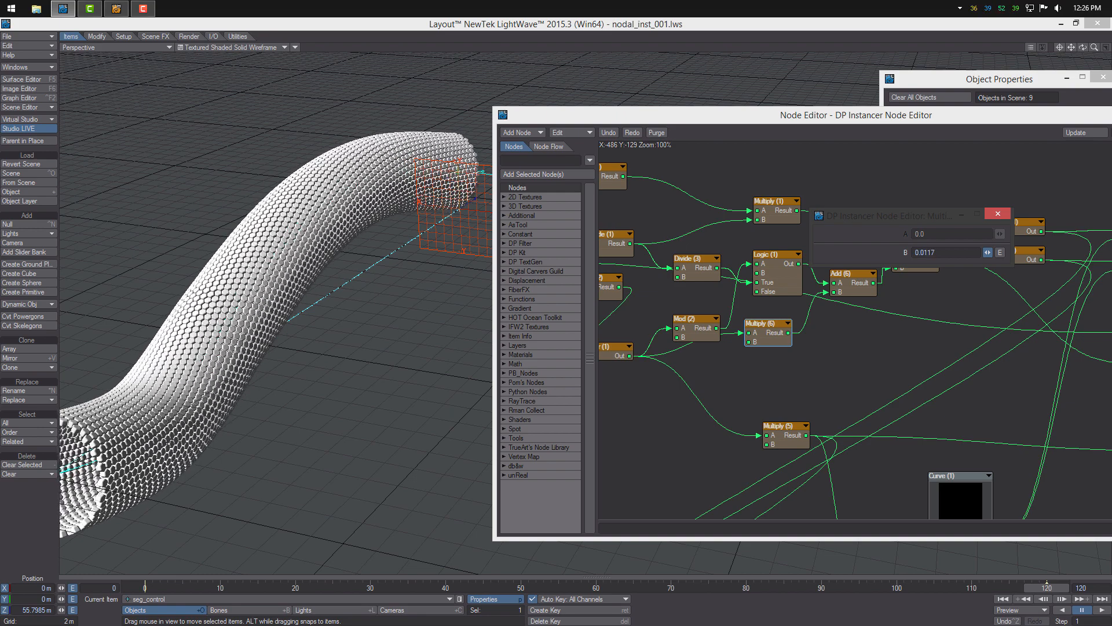
left_click_drag(255, 235, 467, 226, "alt")
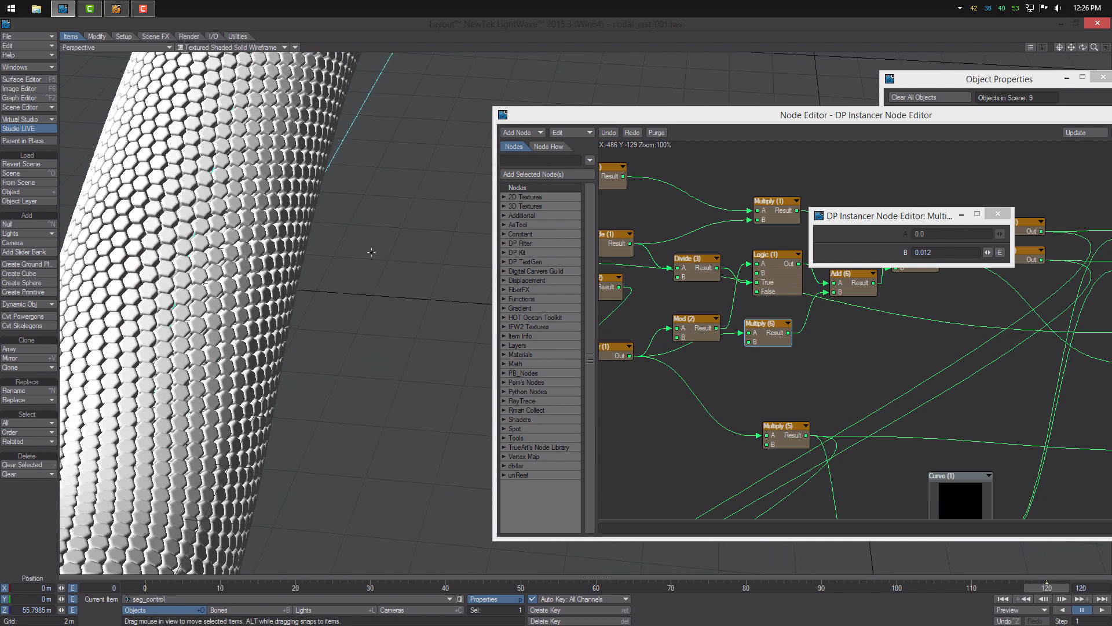
left_click_drag(371, 252, 241, 198, "alt")
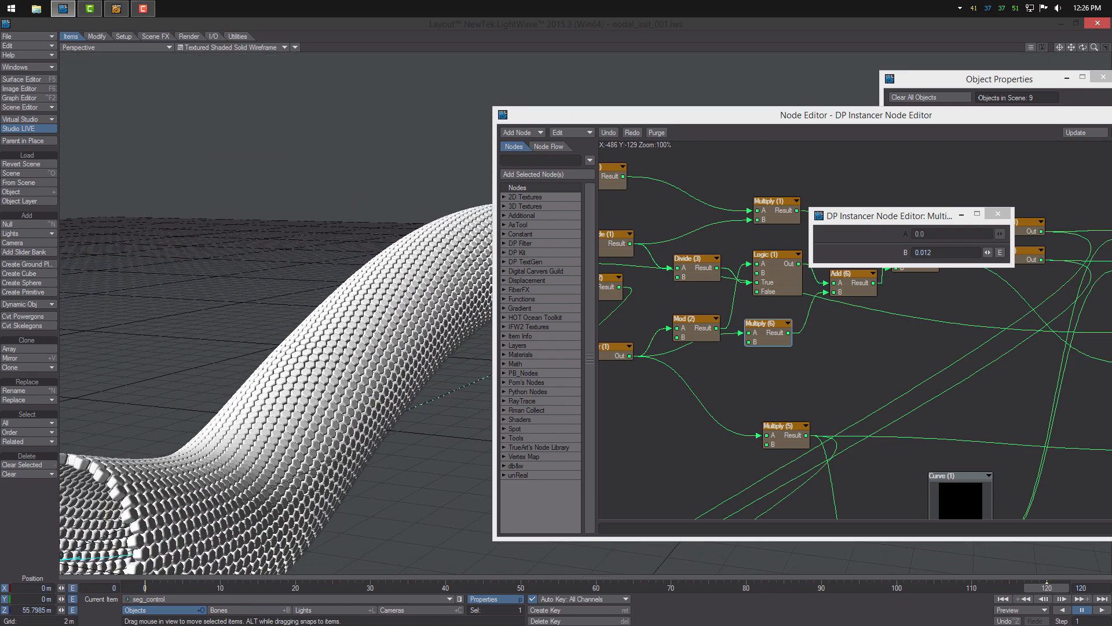
left_click_drag(406, 272, 596, 325, "alt")
left_click_drag(463, 322, 394, 346, "alt")
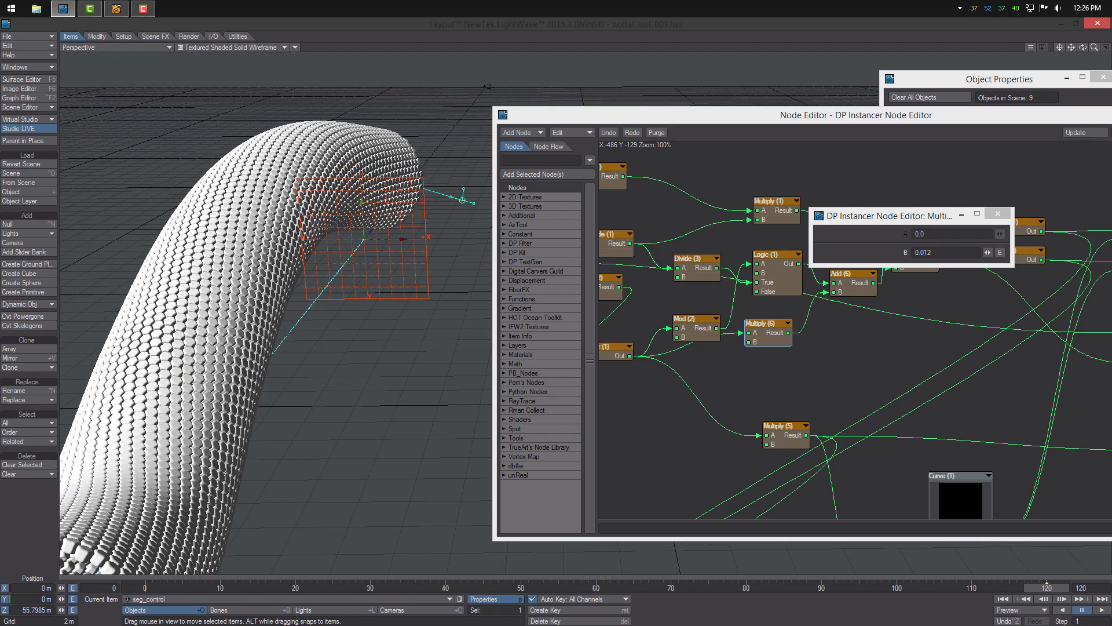
Set B of Multiply (6) to -0.012 and scrub the timeline to frame 75 to check the reversed twist.
left_click_drag(988, 253, 948, 253)
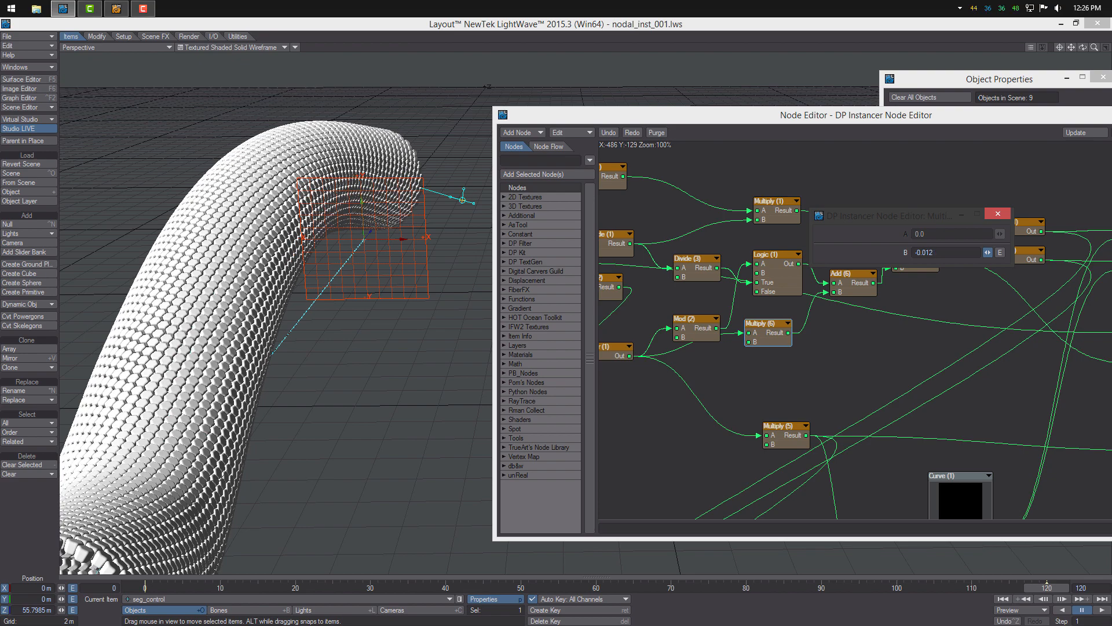
left_click_drag(362, 366, 402, 371, "alt")
left_click_drag(343, 587, 708, 588)
Paste a copy of Add (6), insert it between Multiply (6) and the B input of Add (6), and space out the surrounding nodes.
left_click_drag(794, 434, 803, 326, "alt")
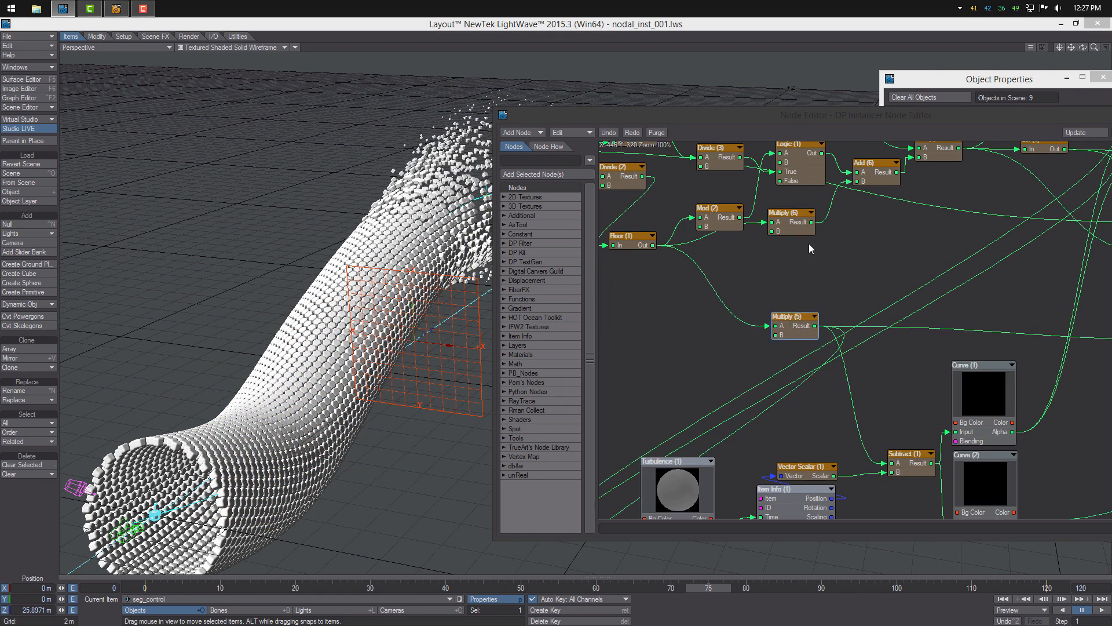
left_click_drag(798, 221, 794, 236)
left_click_drag(802, 244, 735, 304, "alt")
mouse_move(874, 206)
left_mouse_down()
mouse_move(891, 201)
mouse_move(893, 216)
left_mouse_up()
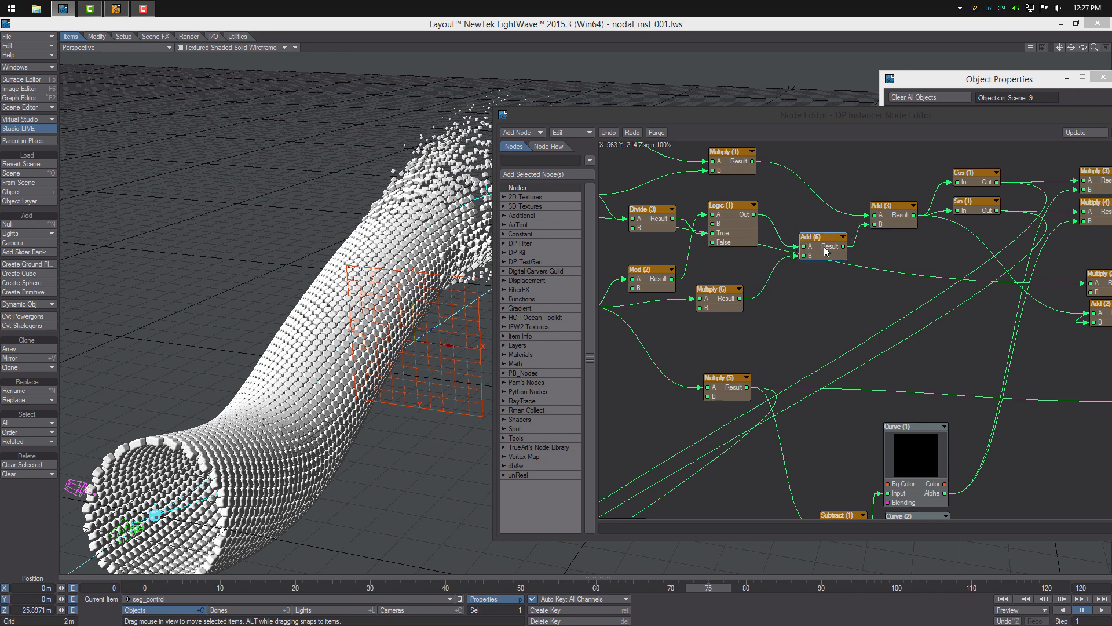
key("ctrl+v")
left_click_drag(896, 336, 823, 235)
left_click_drag(823, 301, 803, 280)
middle_click_drag(810, 256, 796, 255)
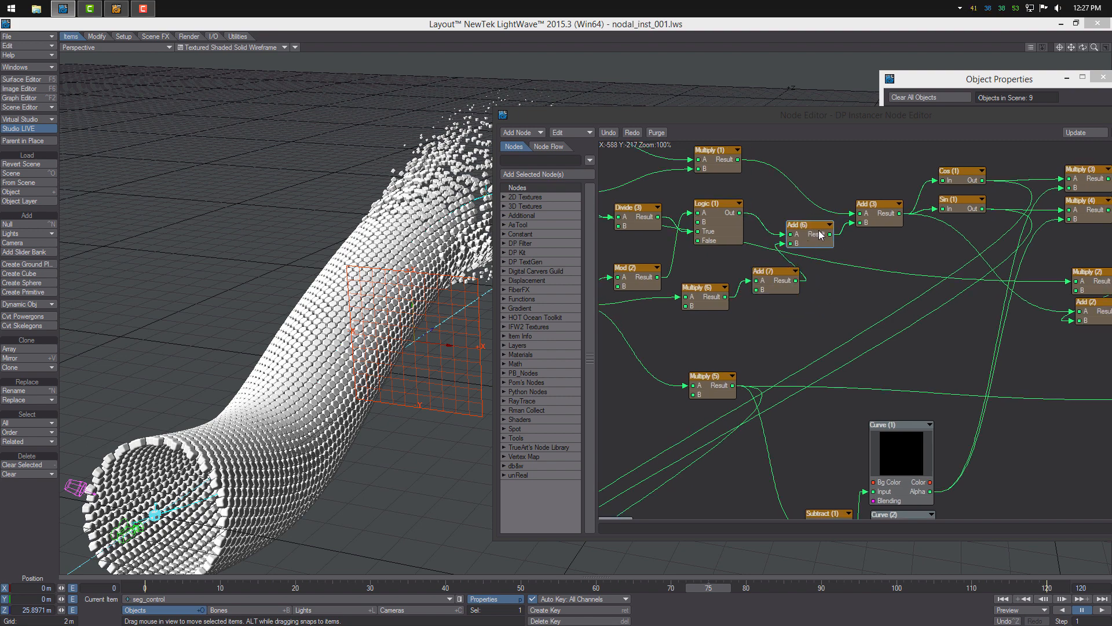
left_click_drag(821, 235, 830, 234)
Create an envelope on B of Add (7) with a key at frame 35 of about 0.3 and a Linear post behavior.
double_click(776, 288)
left_click(999, 253)
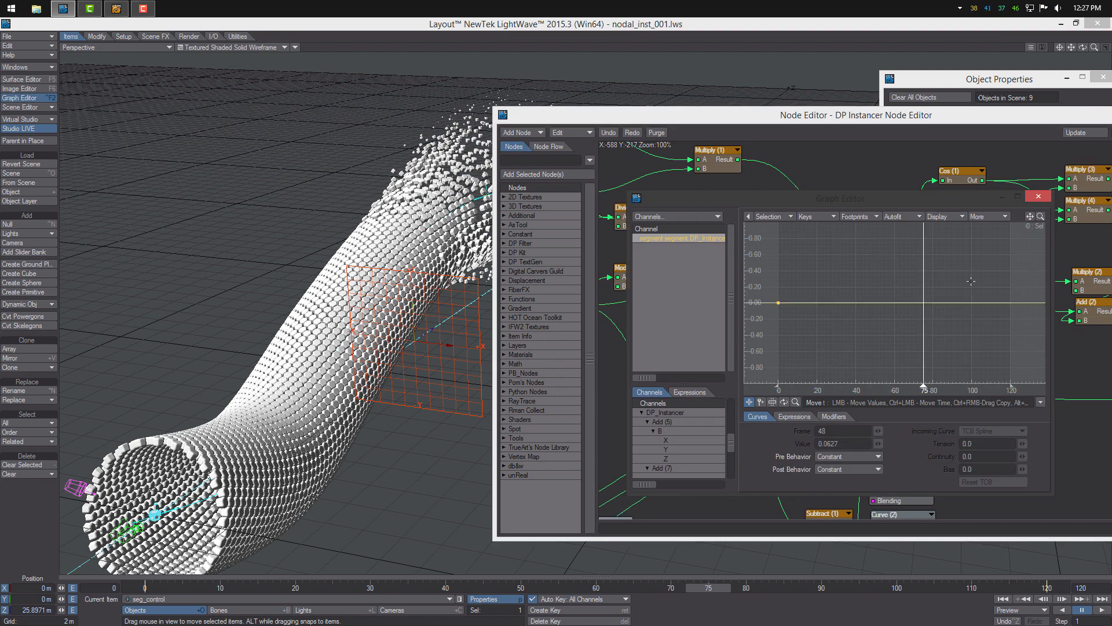
left_click(761, 402)
left_click_drag(846, 303, 846, 279)
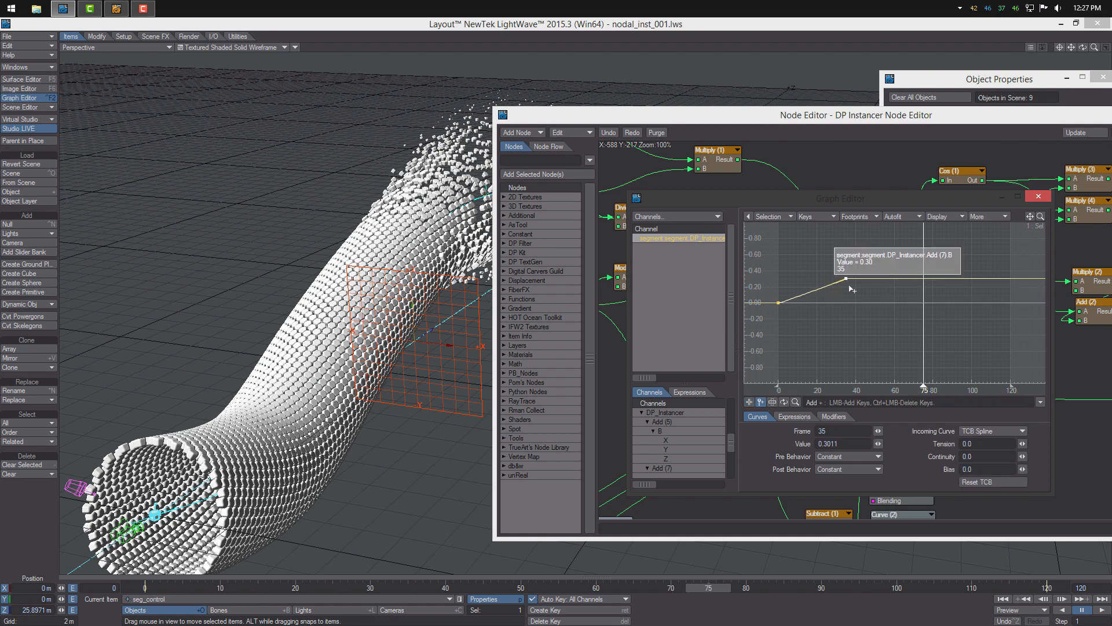
left_click(846, 469)
left_click(829, 501)
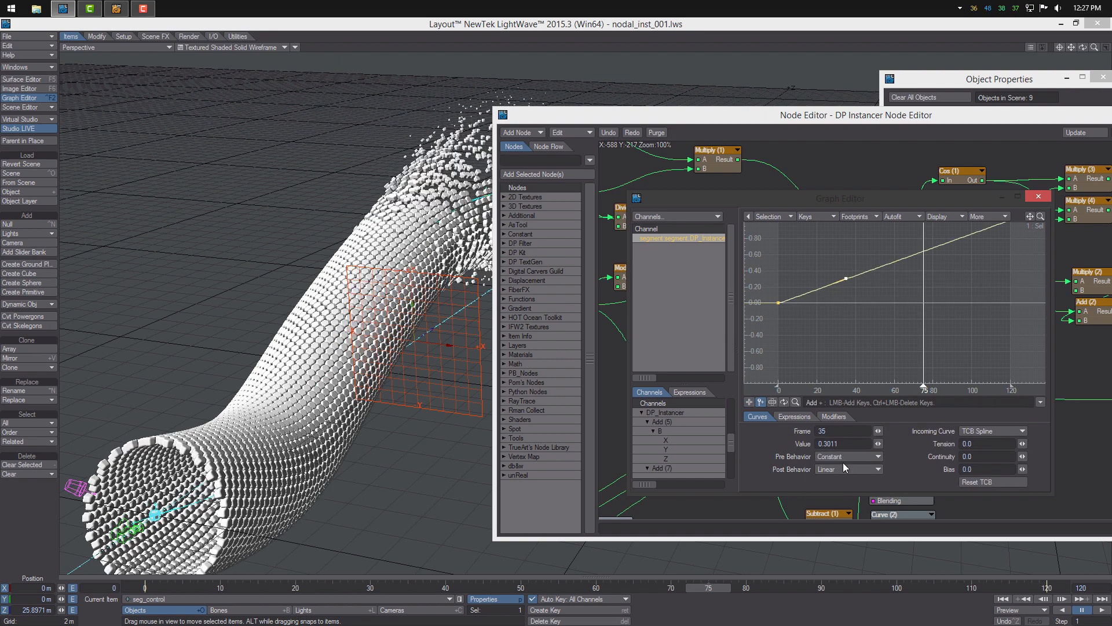
Set the envelope's pre behavior to Linear and the value of the frame 35 key to 0.2, and close the graph and node settings.
left_click(778, 301)
left_click(827, 471)
left_click(879, 457)
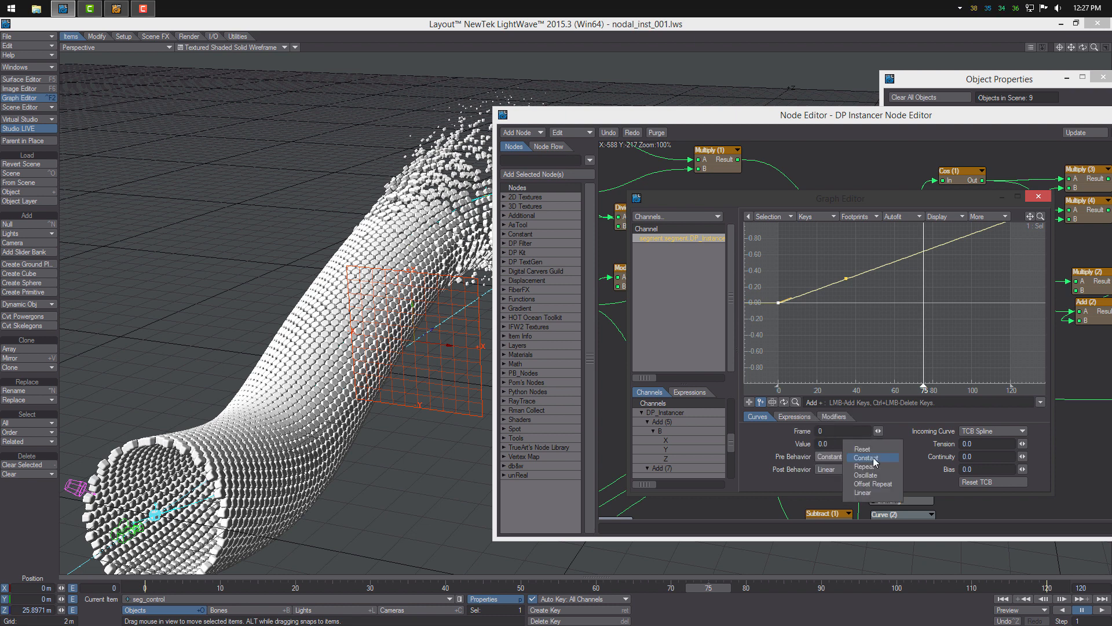
left_click(869, 494)
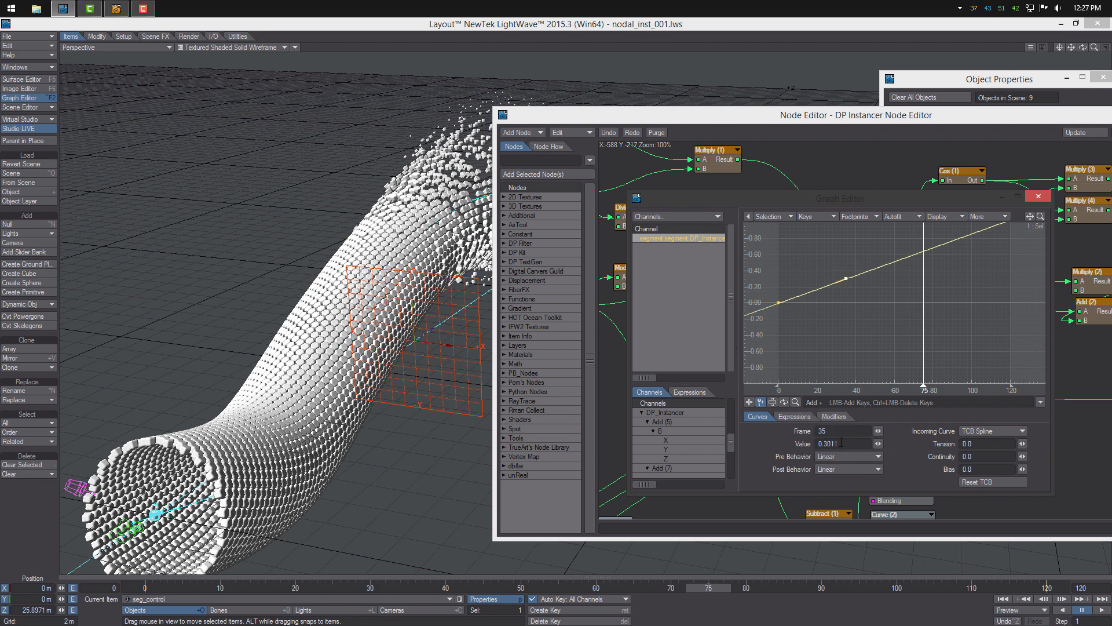
type("2")
key("Return")
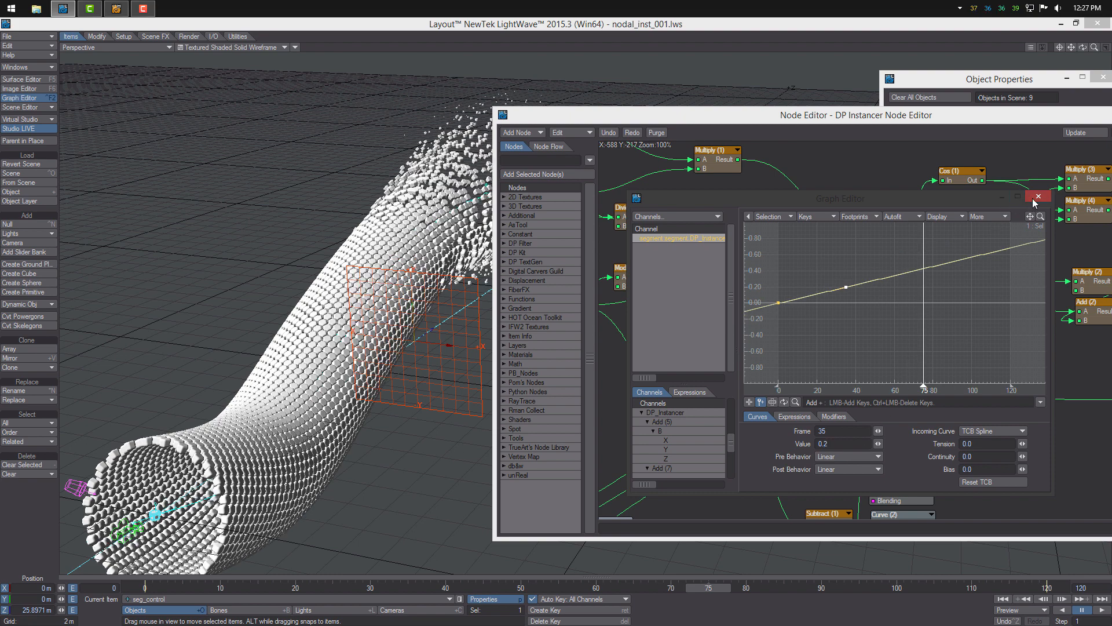
left_click(1033, 200)
left_click(999, 215)
Save the scene over nodal_inst_001.lws and close the node editor and Object Properties windows.
key("s")
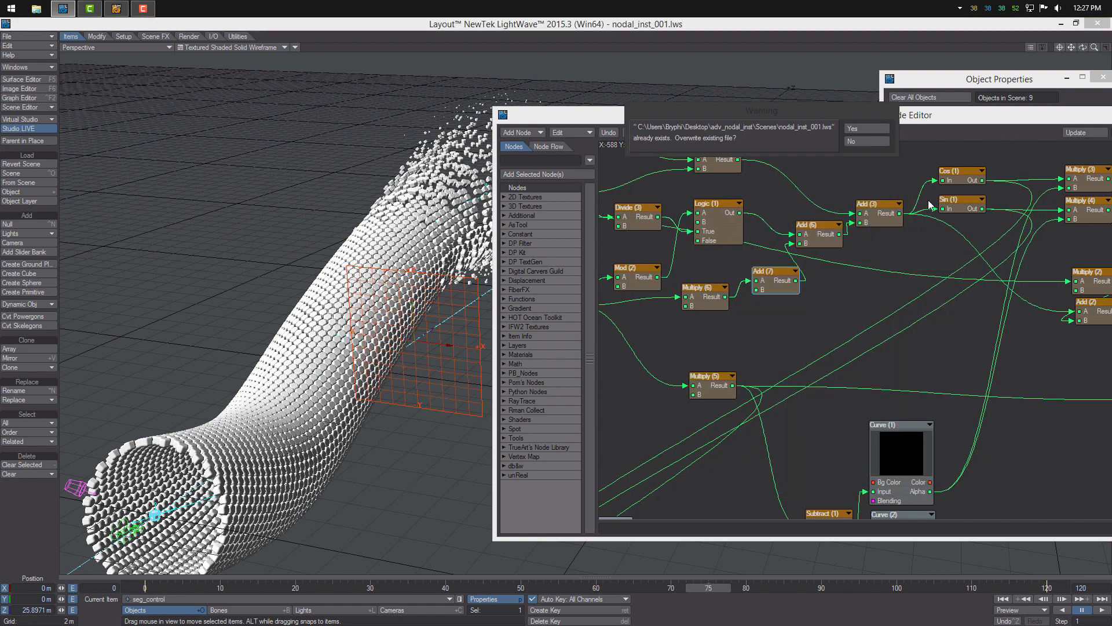
left_click(867, 128)
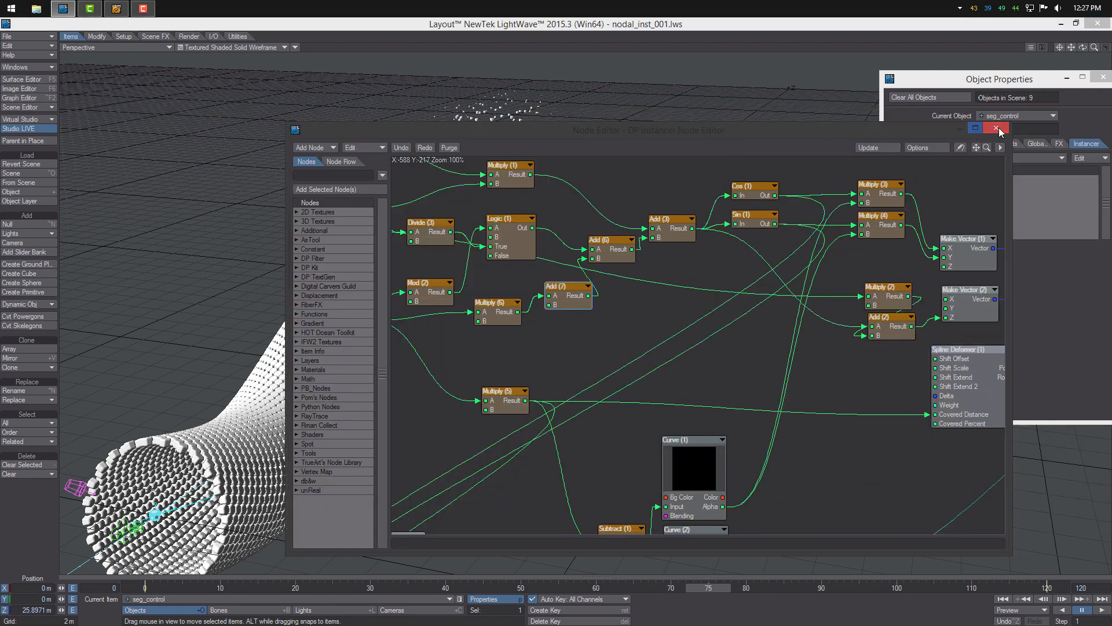
left_click(1006, 119)
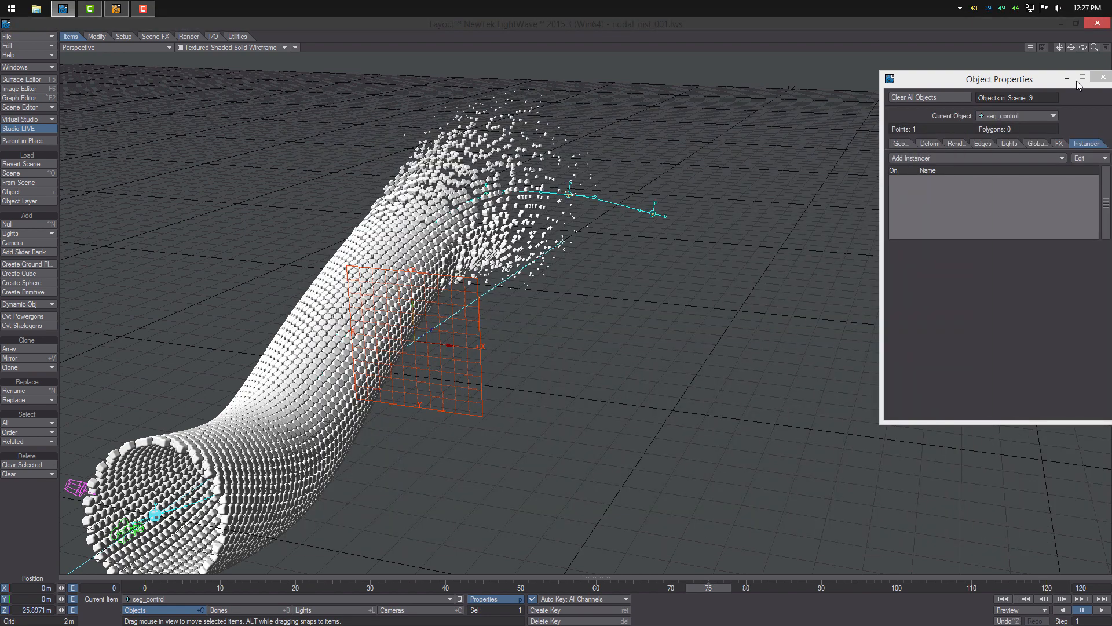
left_click(1105, 79)
mouse_move(1094, 48)
left_mouse_down()
mouse_move(1108, 48)
mouse_move(1083, 26)
mouse_move(1095, 38)
left_mouse_up()
Make a preview of frames 0 to 120 from the Perspective viewport, play it back to check the animated twist, and end it.
left_click_drag(672, 468, 687, 469, "alt")
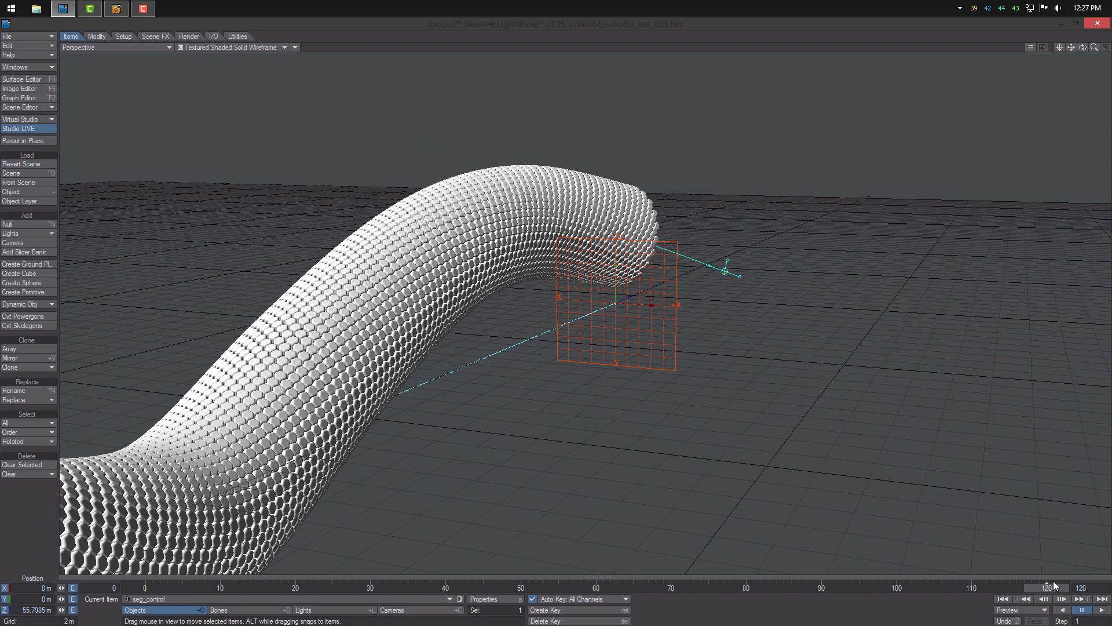
mouse_move(1054, 586)
left_mouse_down()
mouse_move(146, 587)
mouse_move(1047, 586)
left_mouse_up()
left_click(1045, 612)
left_click(1055, 567)
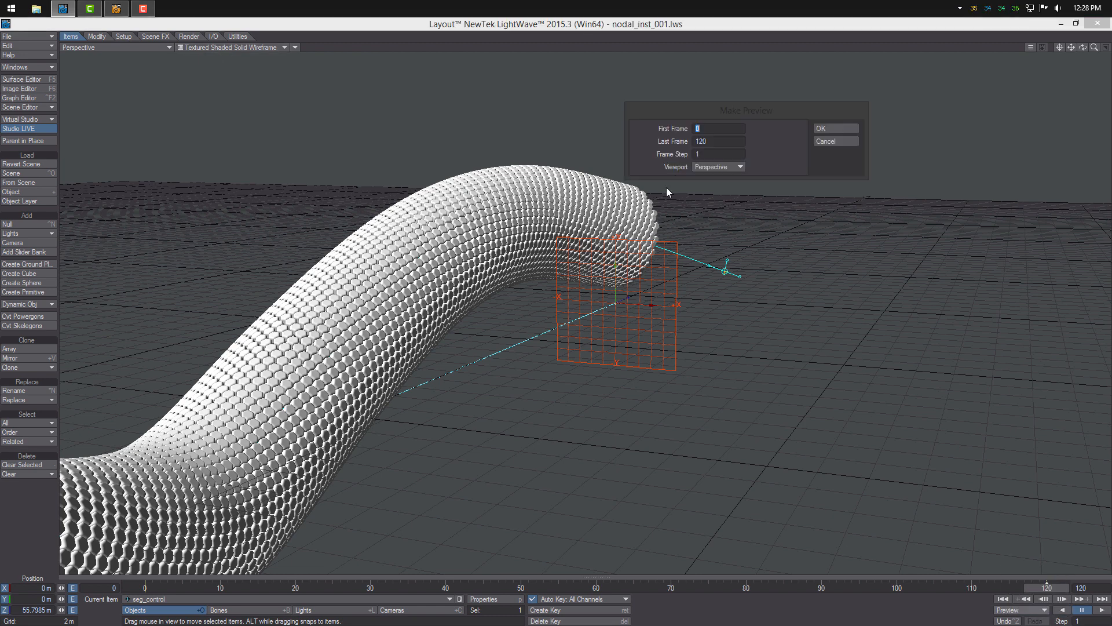
left_click(824, 129)
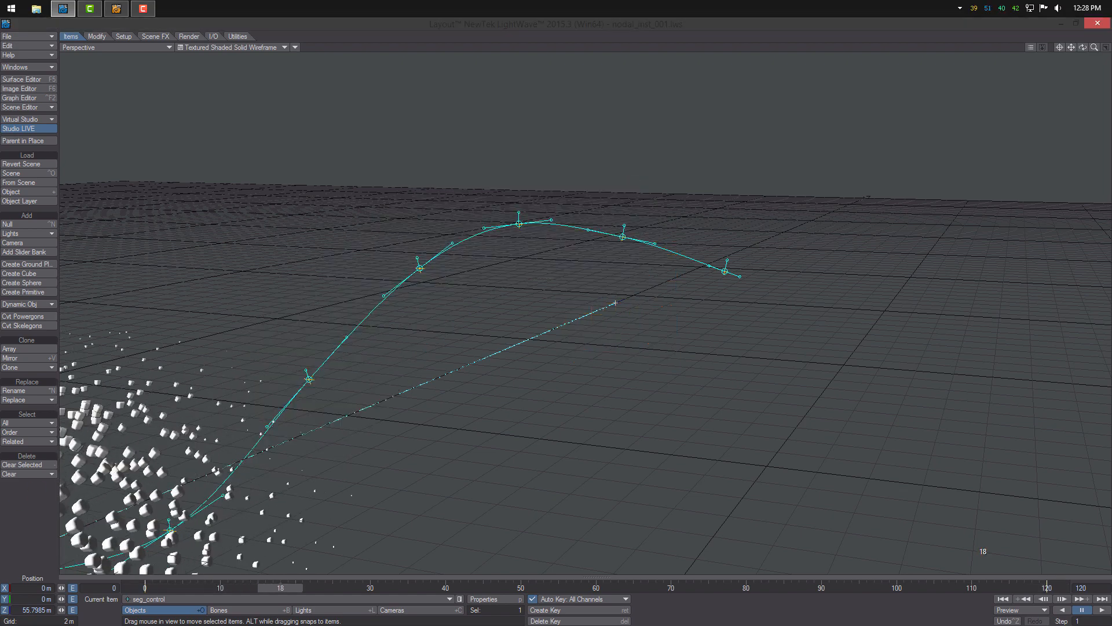
left_click(754, 128)
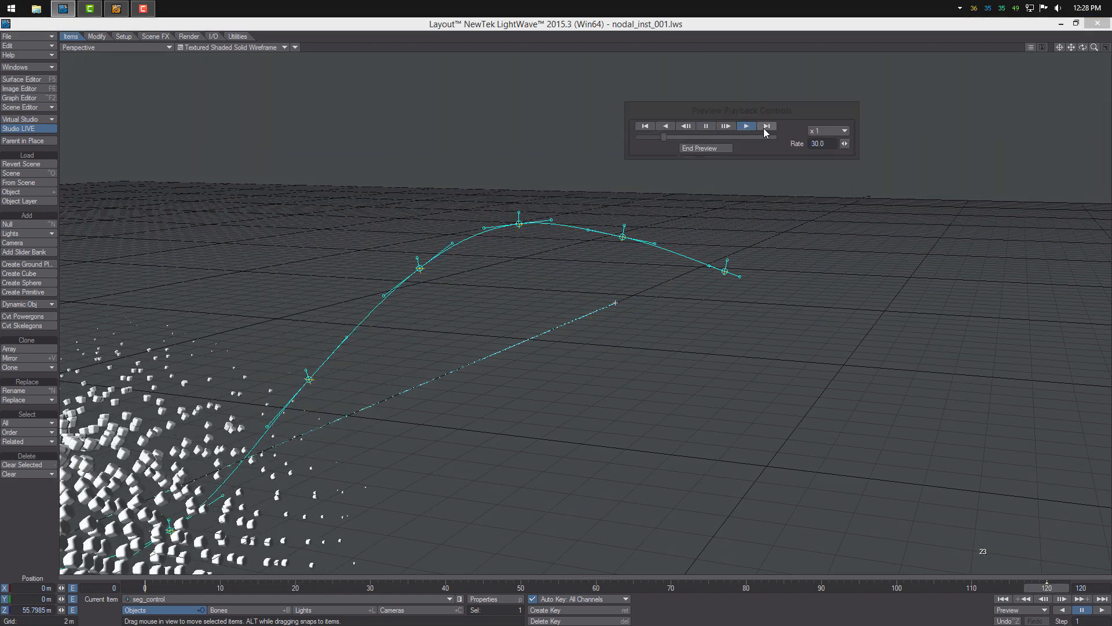
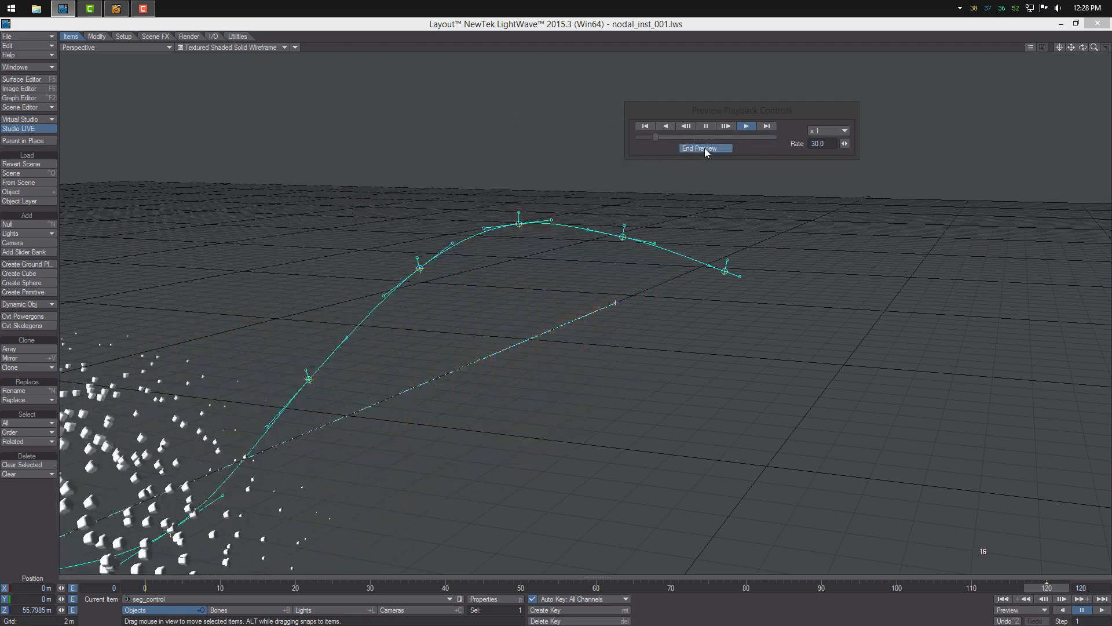
left_click(702, 149)
Open the DP Instancer settings of the segment:segment object from its object properties.
left_click(482, 600)
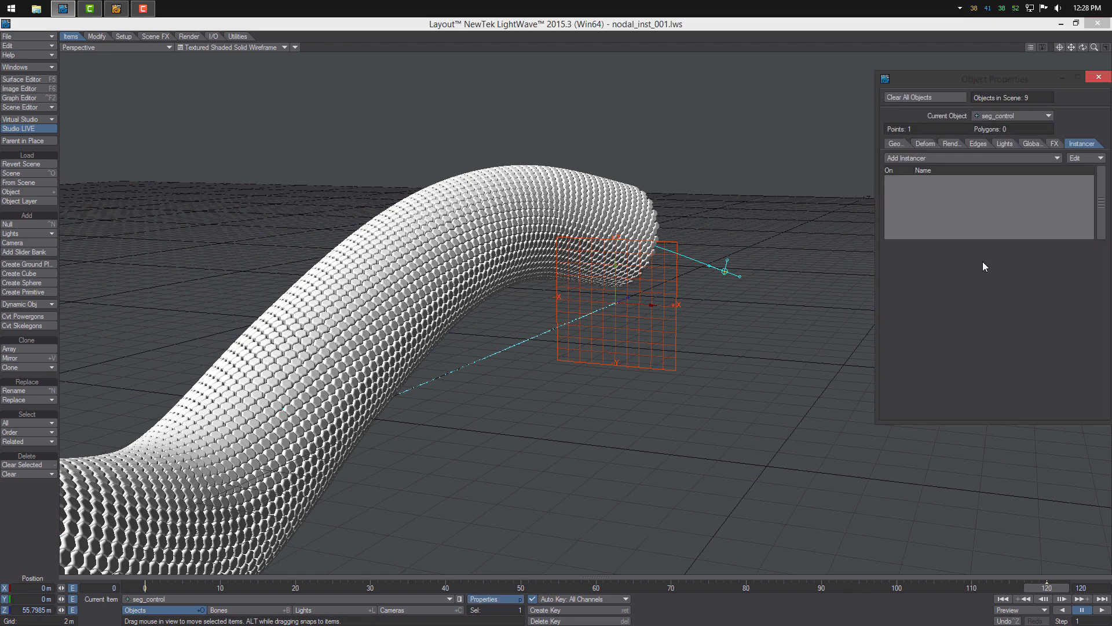
key("Up")
key("Up")
key("Up")
key("Up")
key("Up")
key("Up")
key("Up")
key("Up")
key("Up")
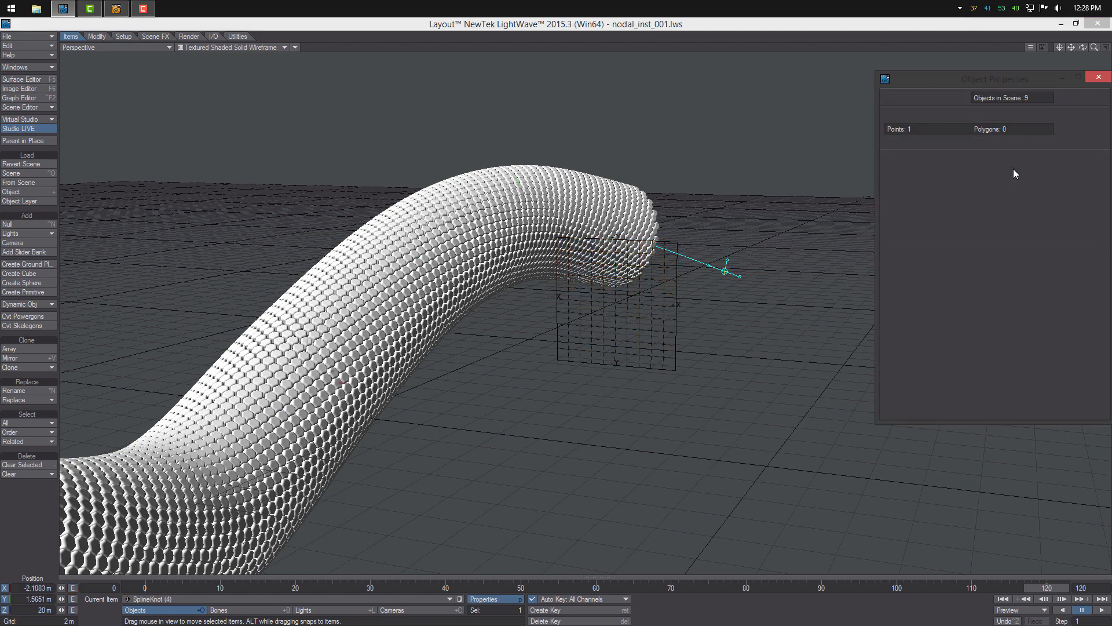
key("Down")
double_click(988, 179)
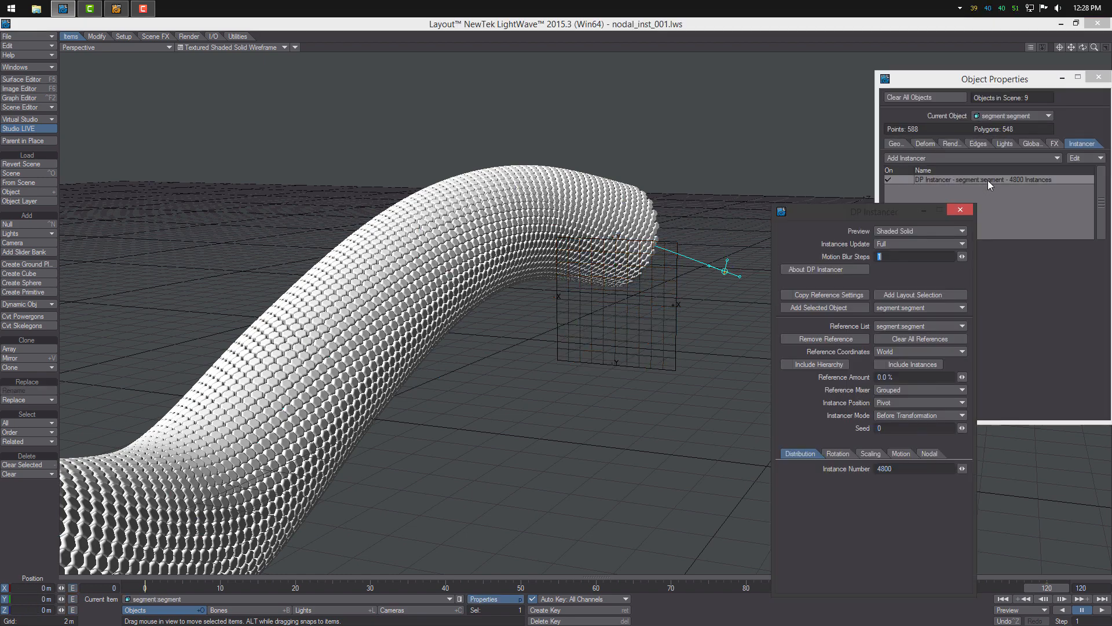
In the instancer's node network, set the frame 35 key of the envelope on B of Add (7) to 3 and close the editors.
left_click(930, 454)
left_click(934, 470)
middle_click_drag(546, 401, 631, 394)
middle_click_drag(675, 355, 714, 397)
left_click_drag(618, 349, 616, 341)
left_click_drag(607, 416, 601, 396)
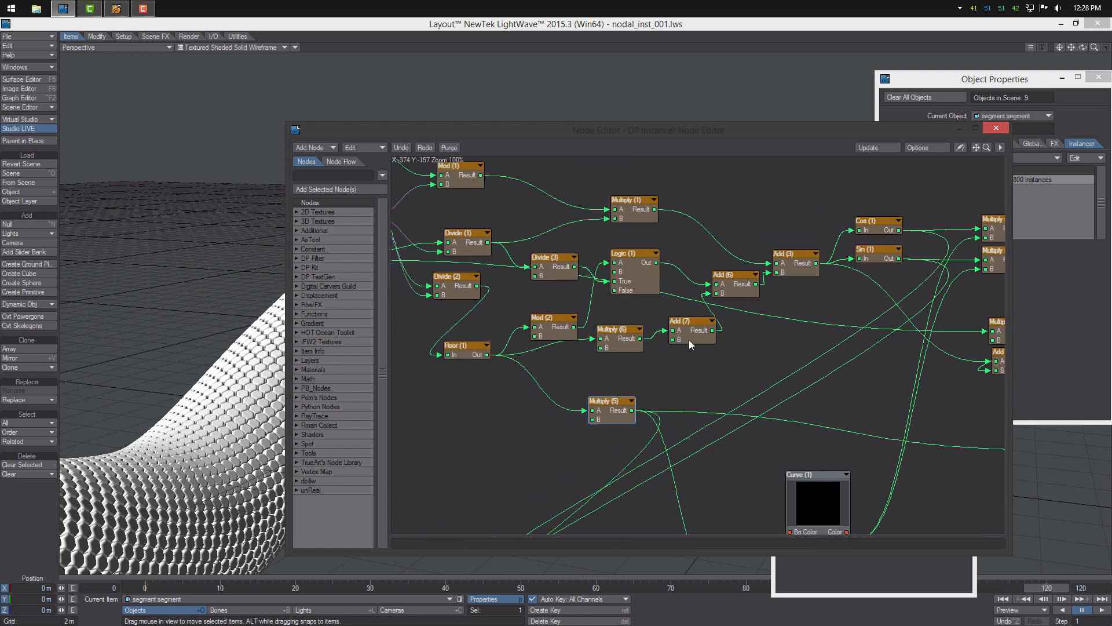
double_click(689, 335)
left_click(1001, 250)
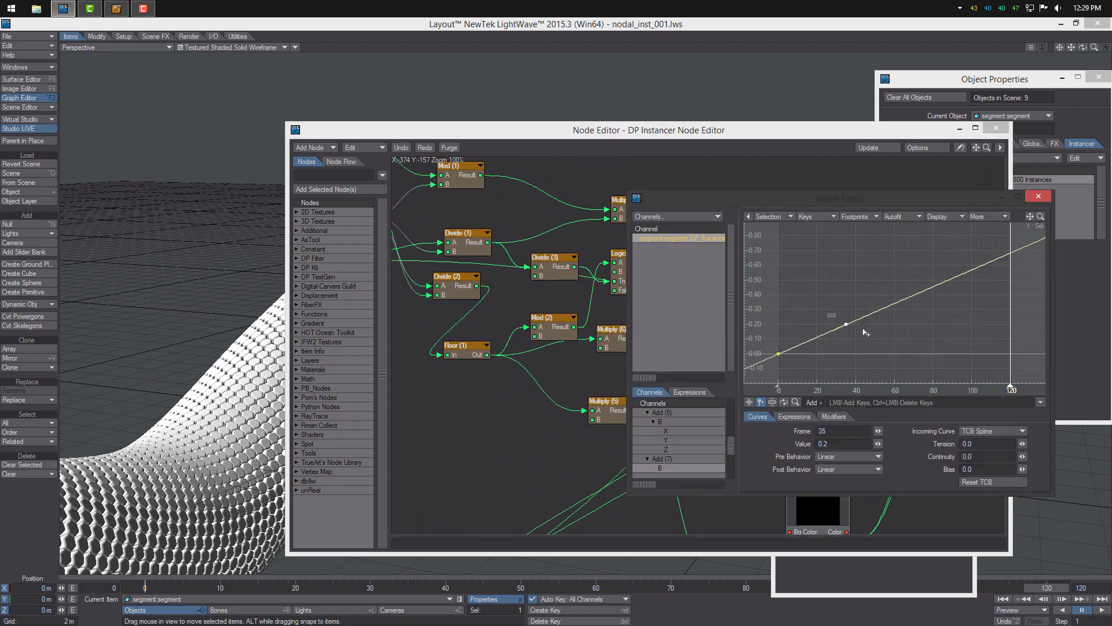
double_click(828, 445)
type("3")
key("Return")
left_click(1038, 195)
left_click(996, 127)
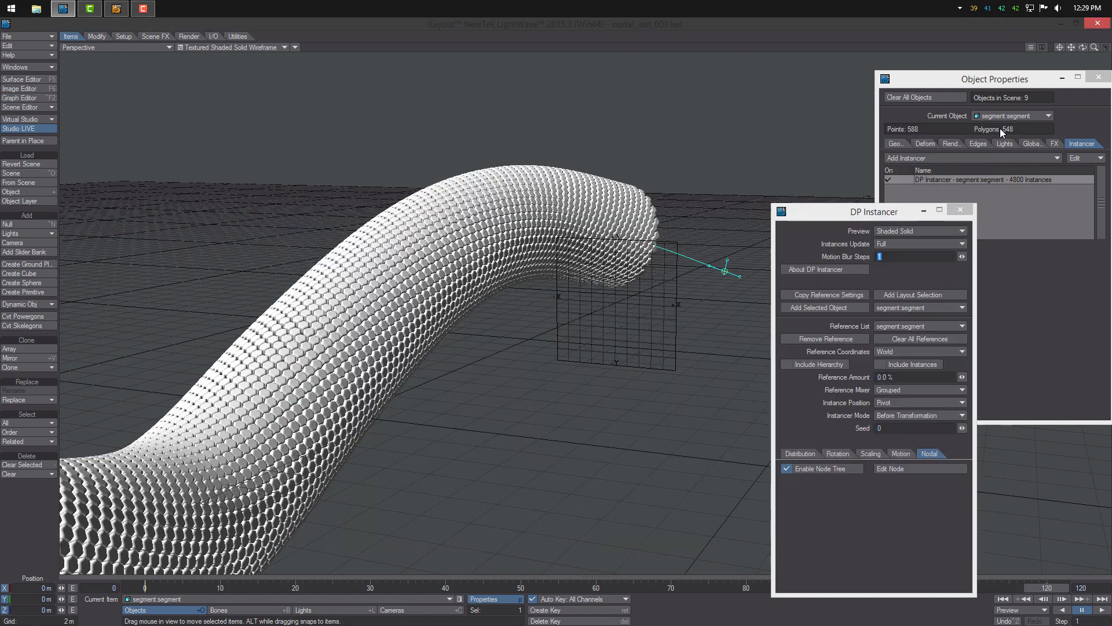
left_click(963, 211)
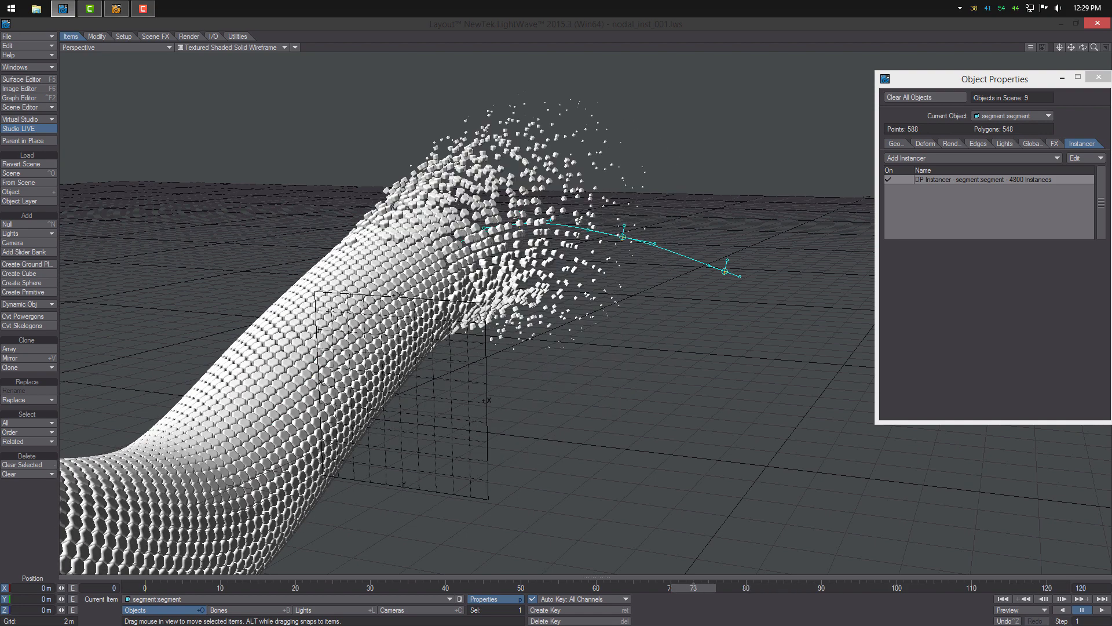
Save the scene over nodal_inst_001.lws and close the Object Properties window.
key("s")
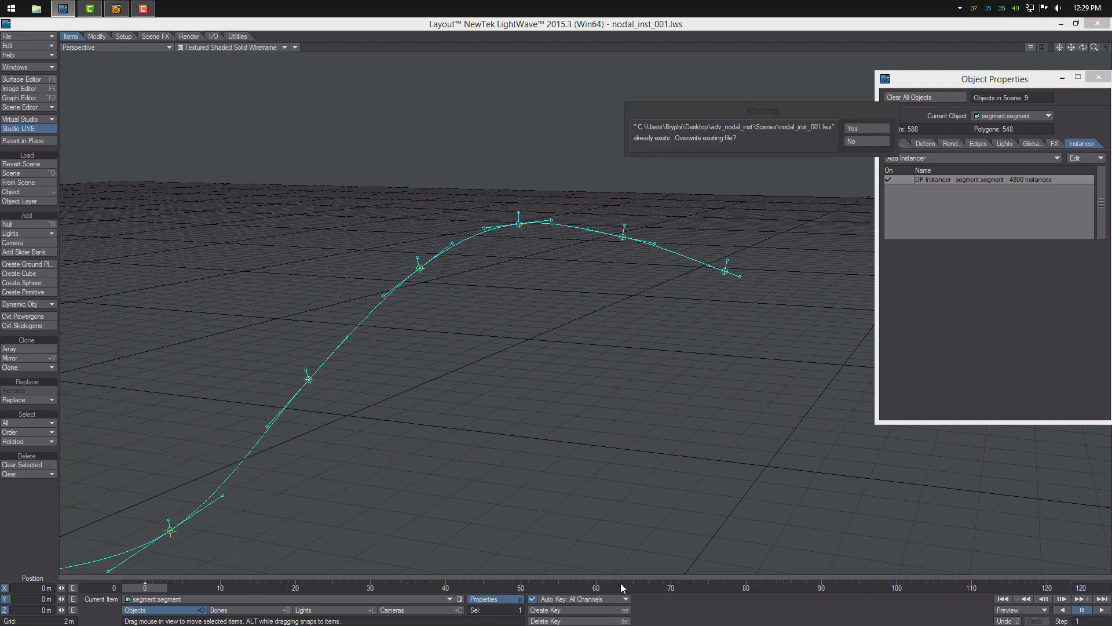
key("Return")
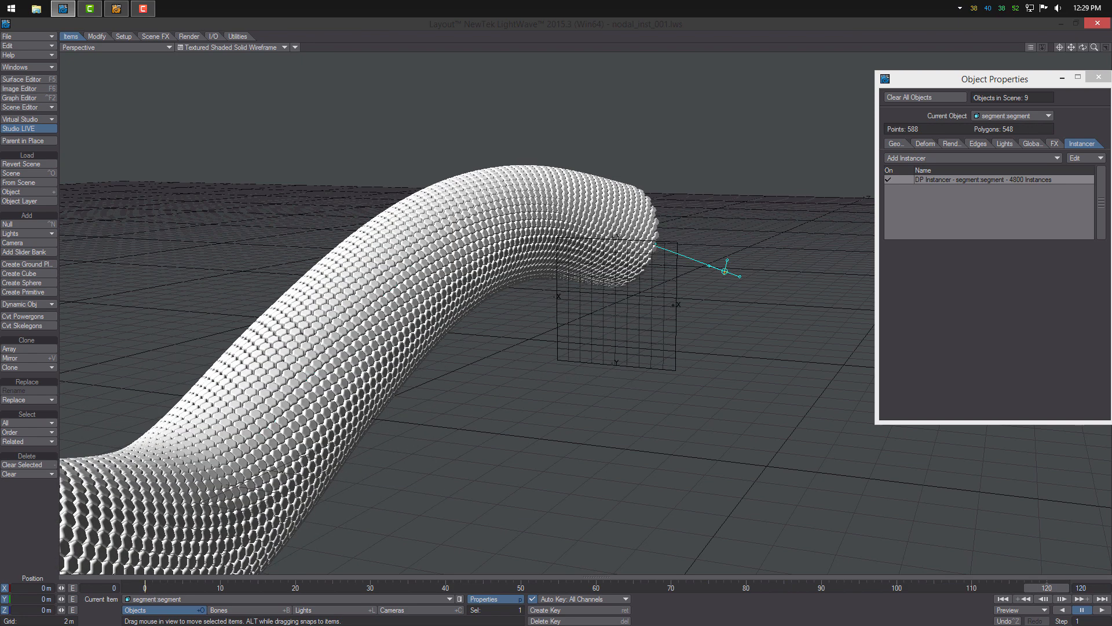
left_click(1096, 79)
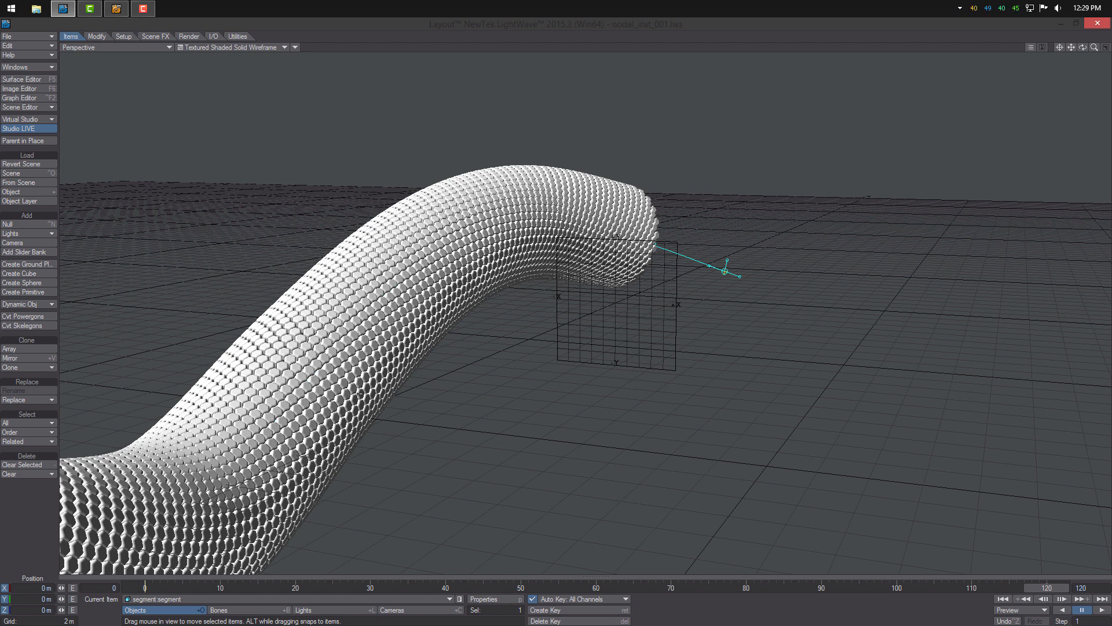
Match the camera to the current perspective view, key its placement and switch the viewport to the camera view.
left_click(411, 609)
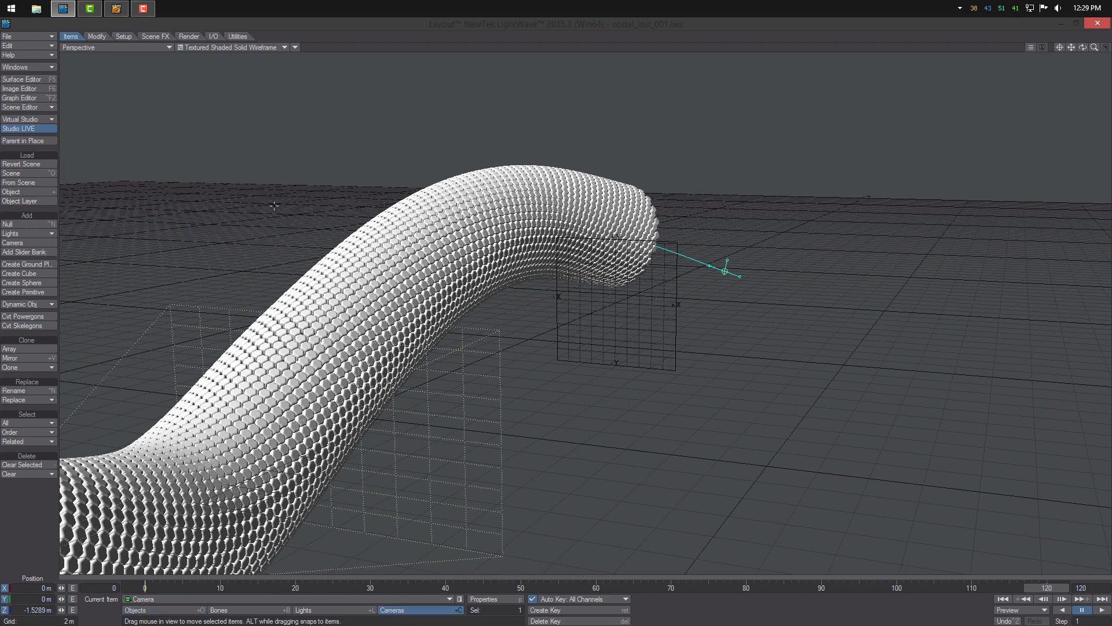
left_click(262, 47)
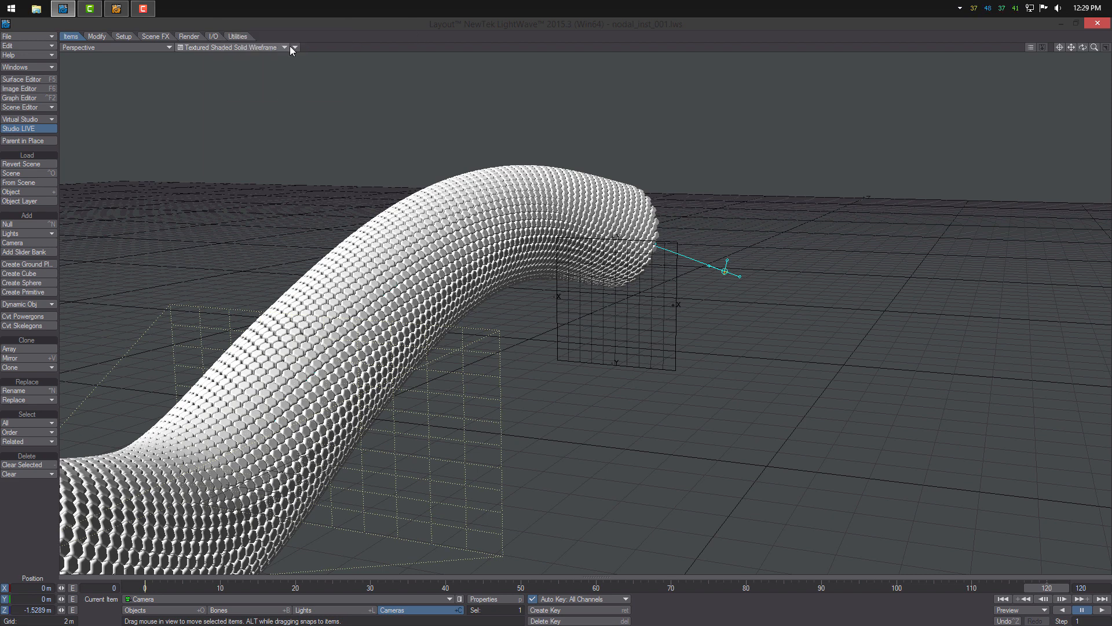
left_click(289, 47)
mouse_move(322, 232)
left_click(374, 231)
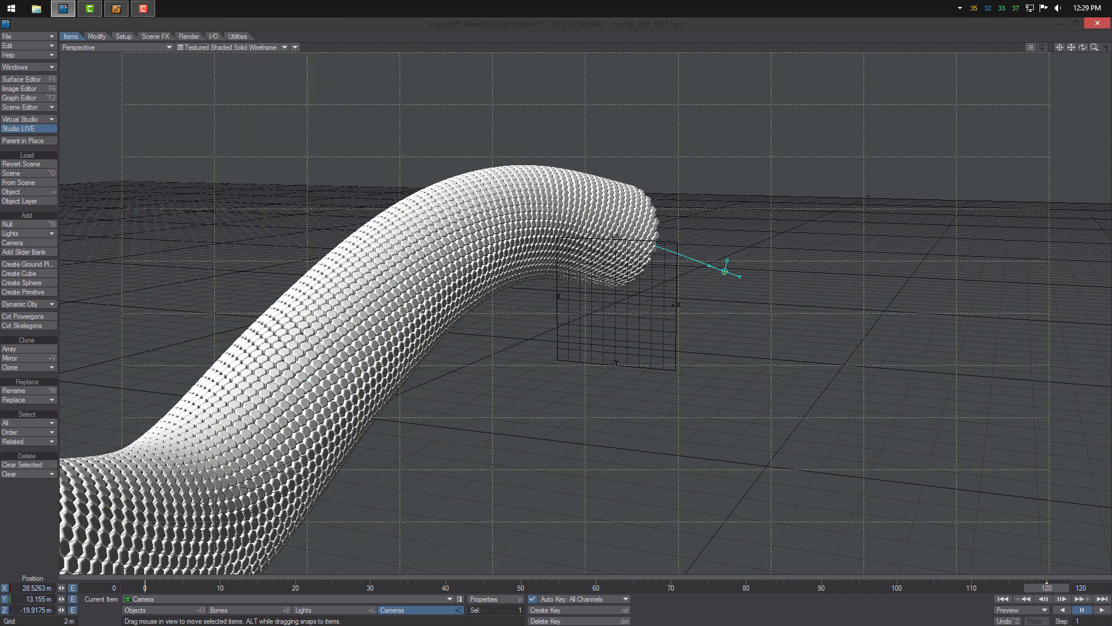
key("Return")
key("Return")
key("6")
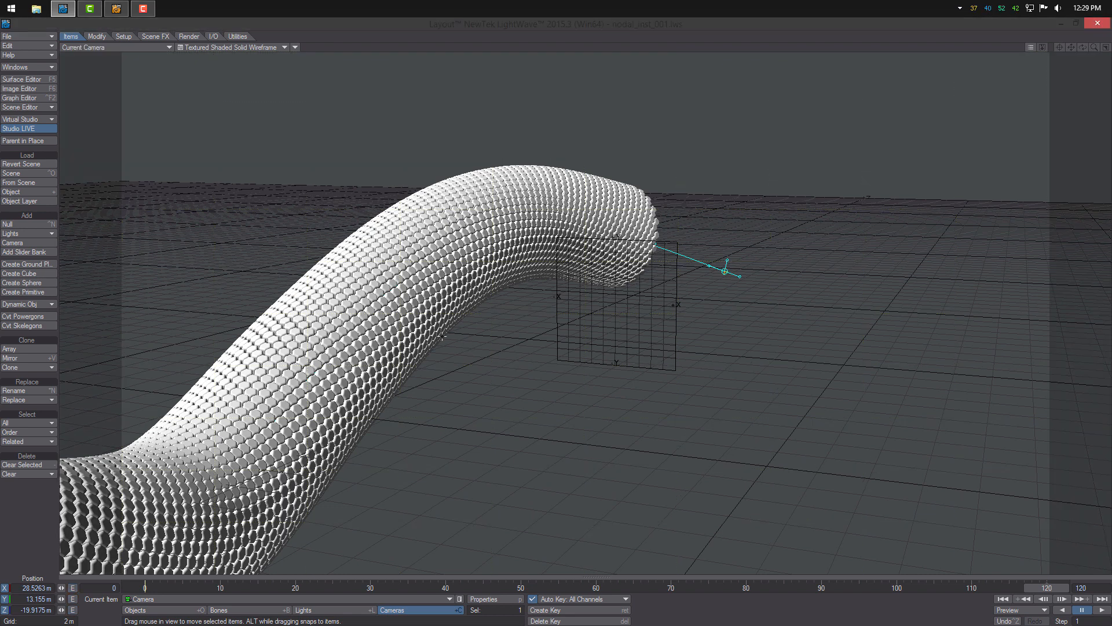
Give the camera a Box filter, Fixed sampling, maximum samples 2, oversample 0.1 and Photoreal motion blur with 4 passes.
key("p")
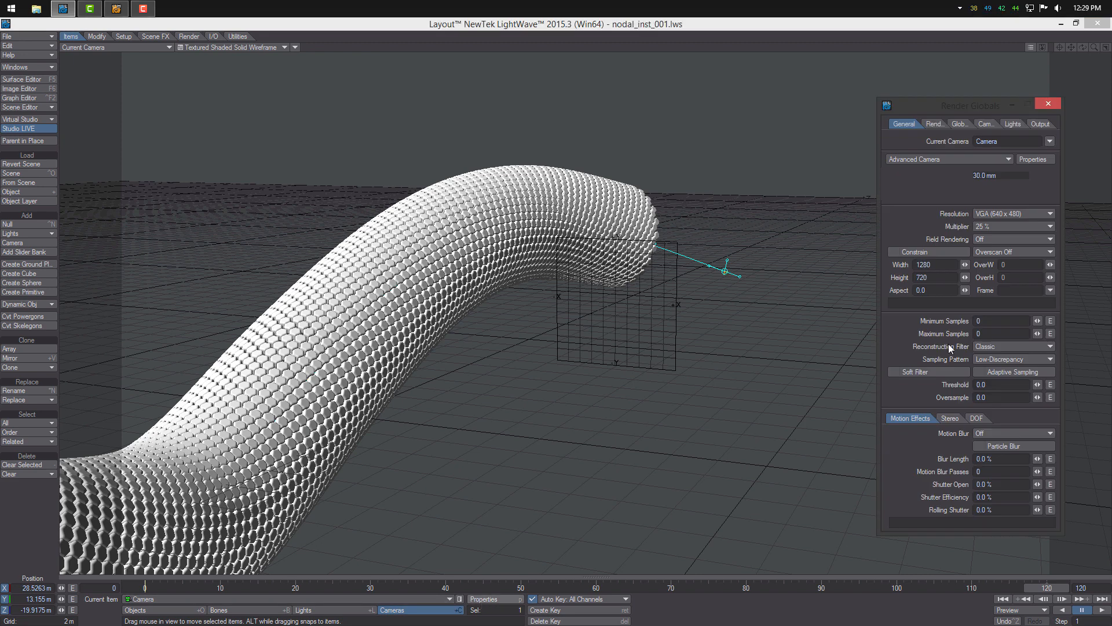
left_click(997, 349)
left_click(1005, 354)
left_click(1005, 359)
left_click(999, 368)
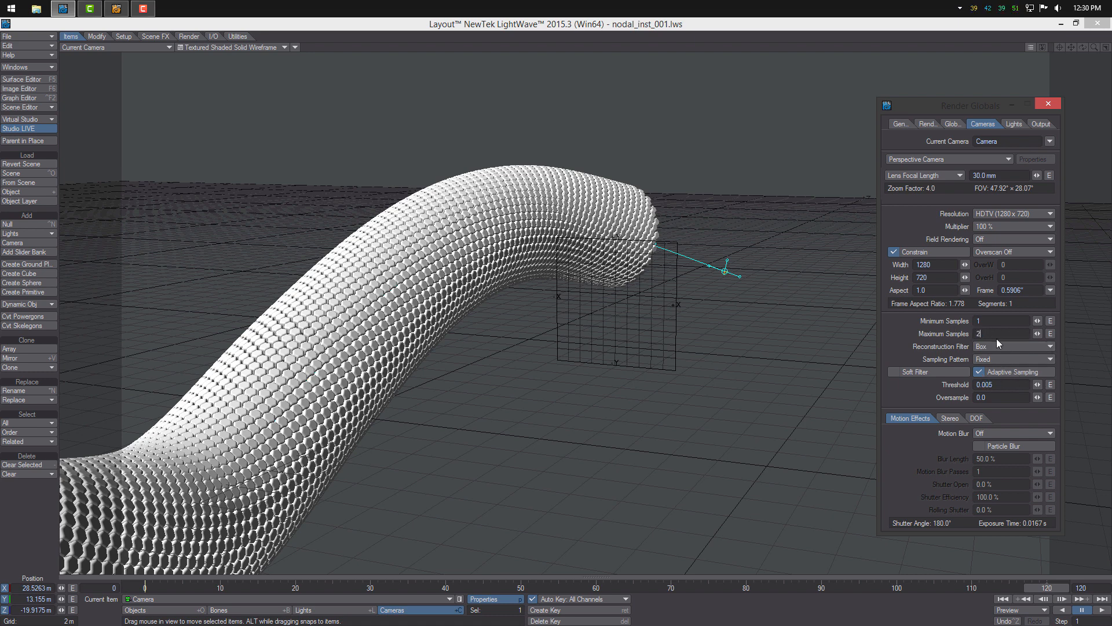
left_click(999, 432)
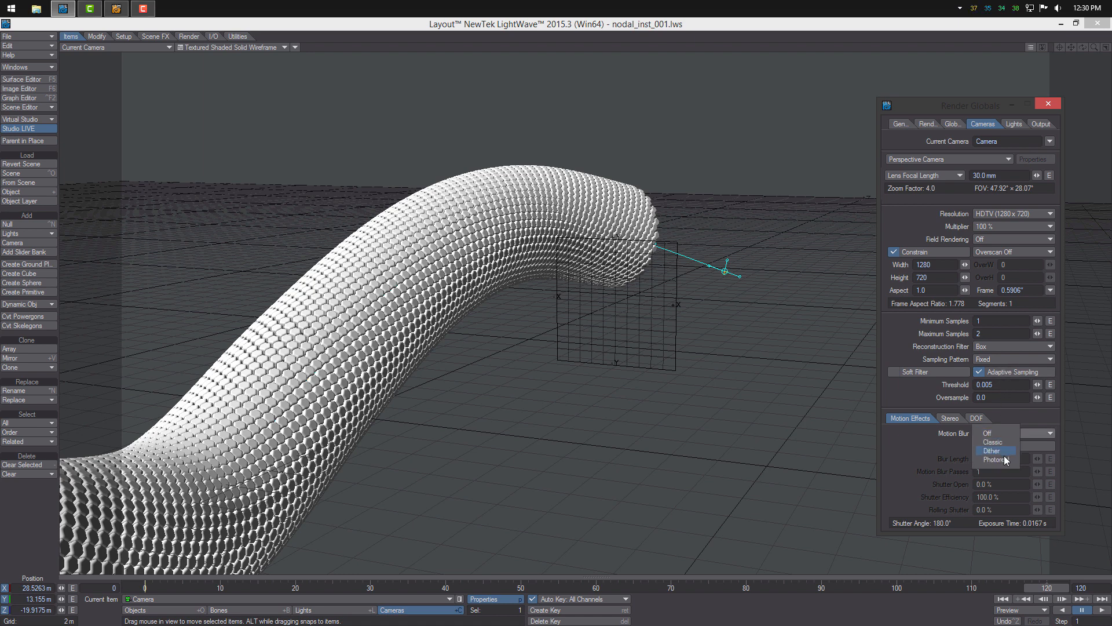
left_click(1003, 459)
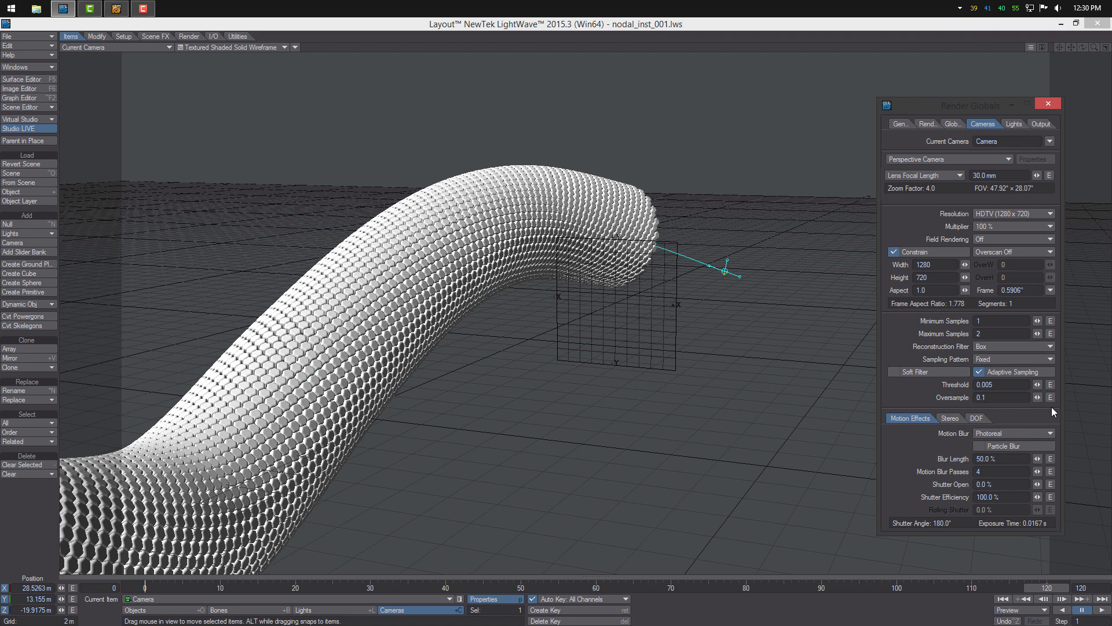
Turn off Studio LIVE, enable the camera's depth of field and set the lens F-Stop to 0.2.
left_click(983, 416)
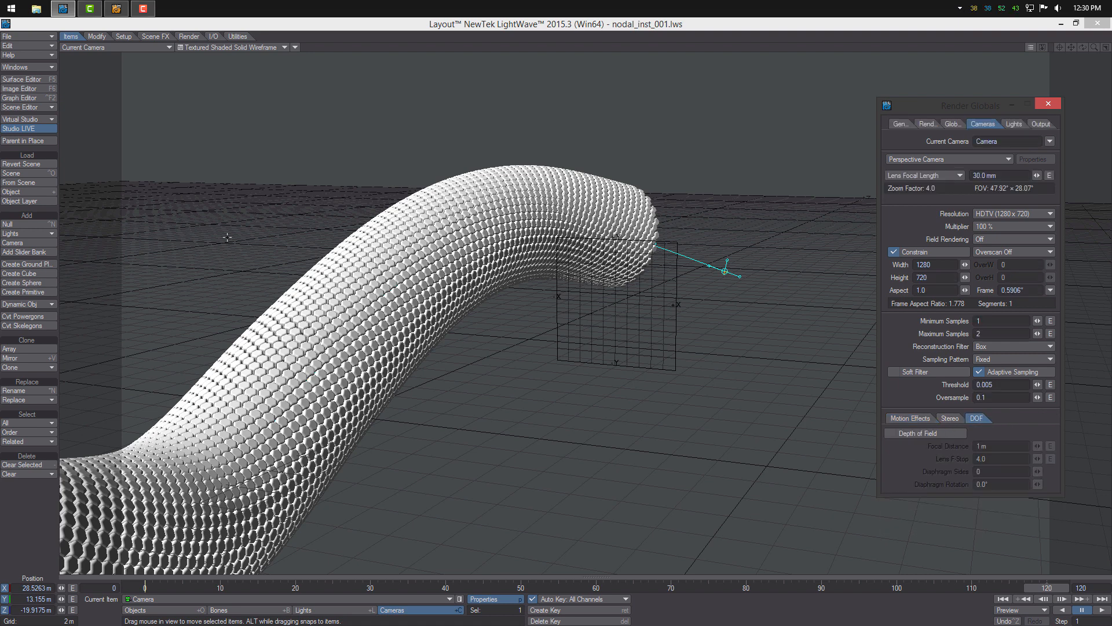
left_click(39, 129)
left_click(925, 433)
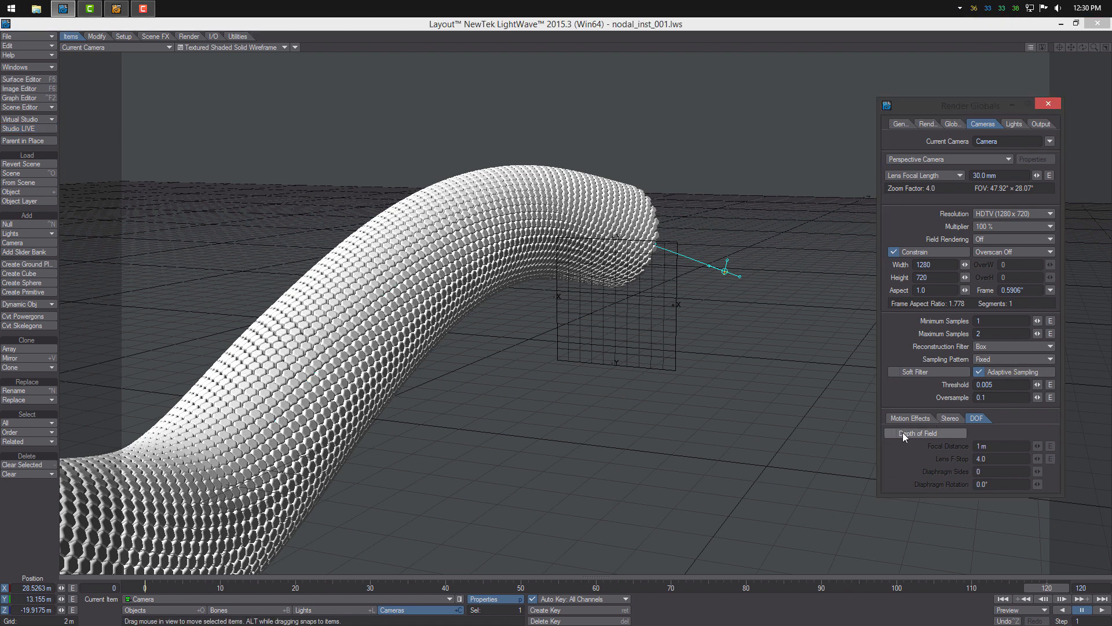
left_click(997, 462)
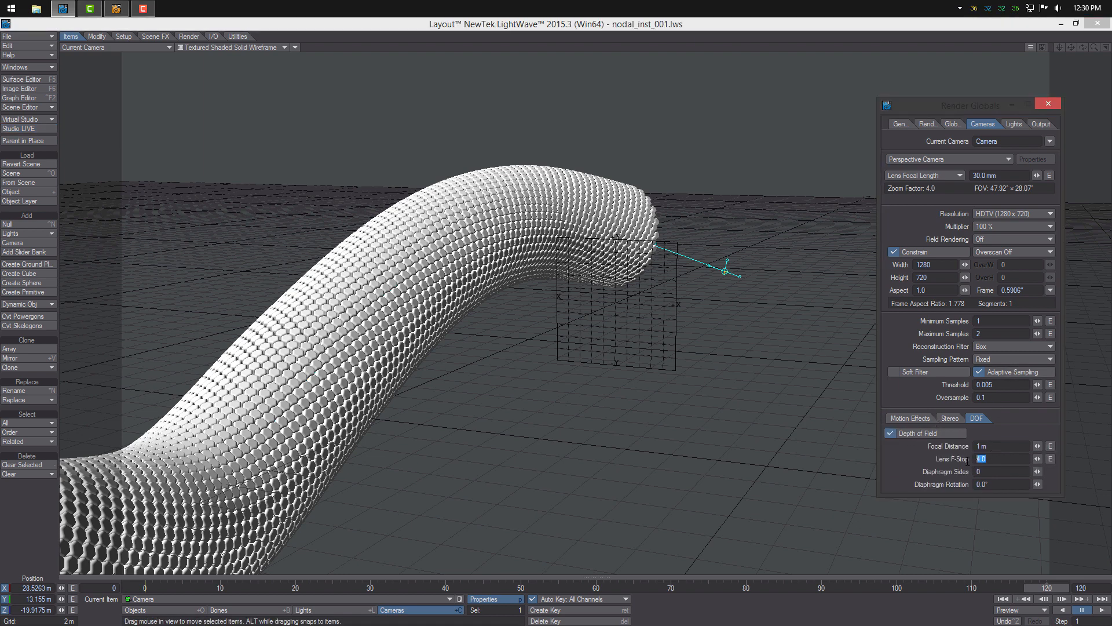
type("4")
type(".2")
key("Return")
Adjust the camera's focal distance to 64.3 m against the tube in perspective and top views, and return to the camera view.
key("4")
left_click_drag(637, 412, 326, 457, "ctrl+alt")
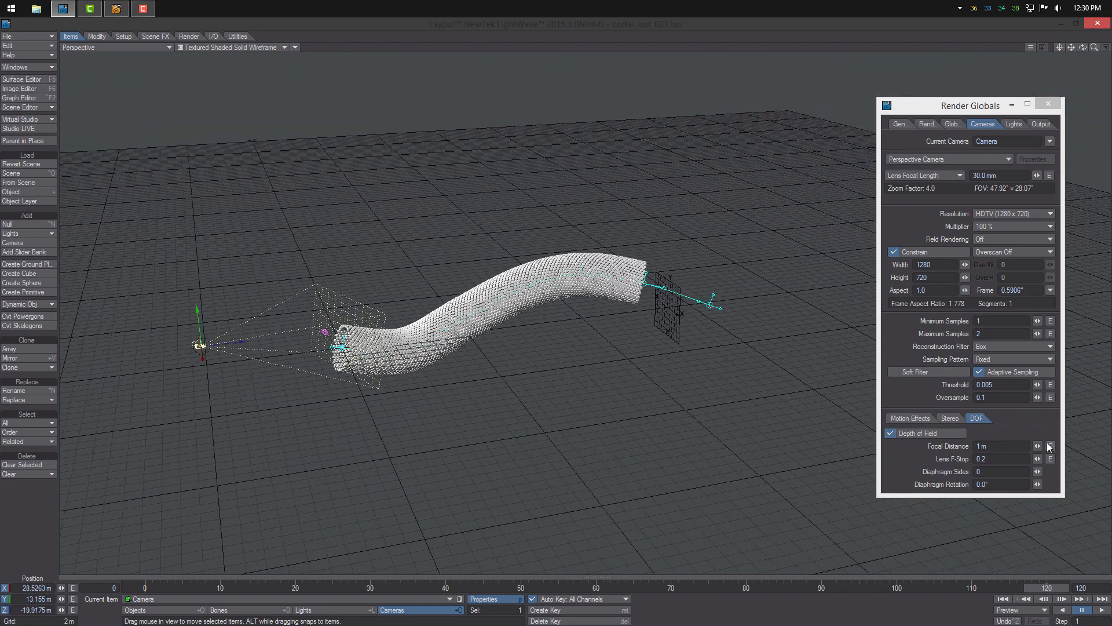
left_click_drag(1037, 445, 1083, 445)
left_click_drag(637, 394, 620, 464, "alt")
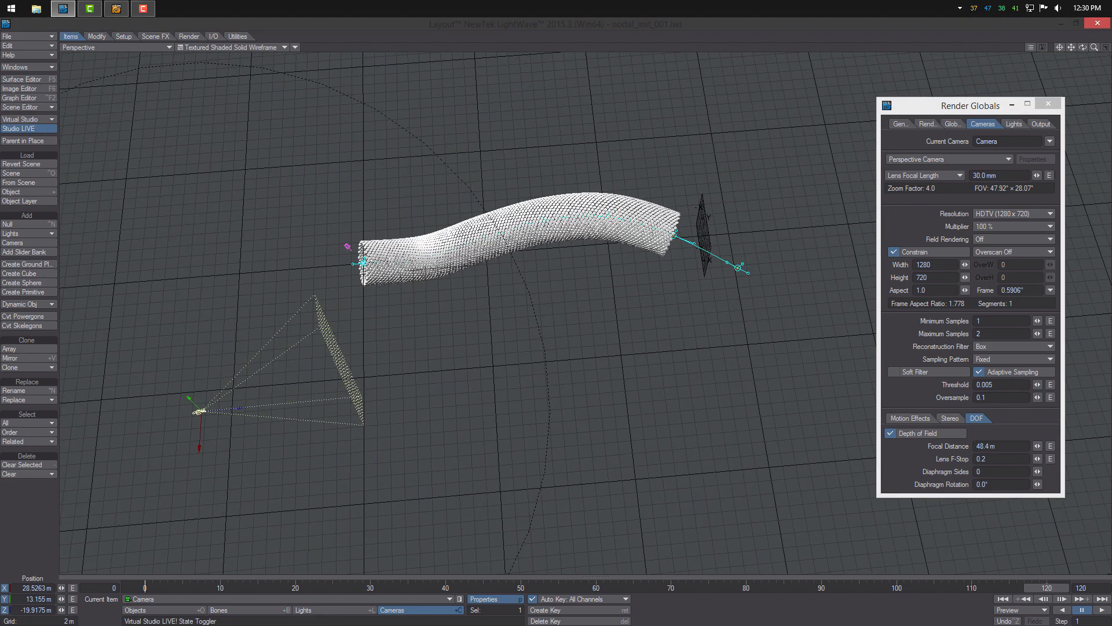
left_click_drag(594, 254, 592, 266, "alt")
key("2")
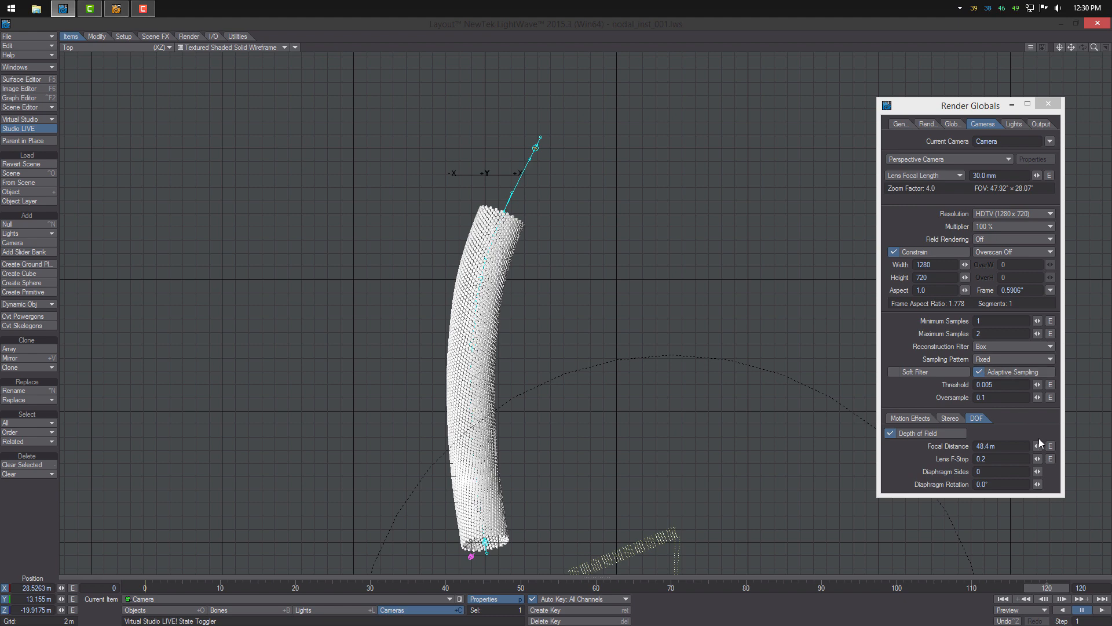
mouse_move(1037, 446)
left_mouse_down()
mouse_move(1060, 446)
mouse_move(1045, 445)
left_mouse_up()
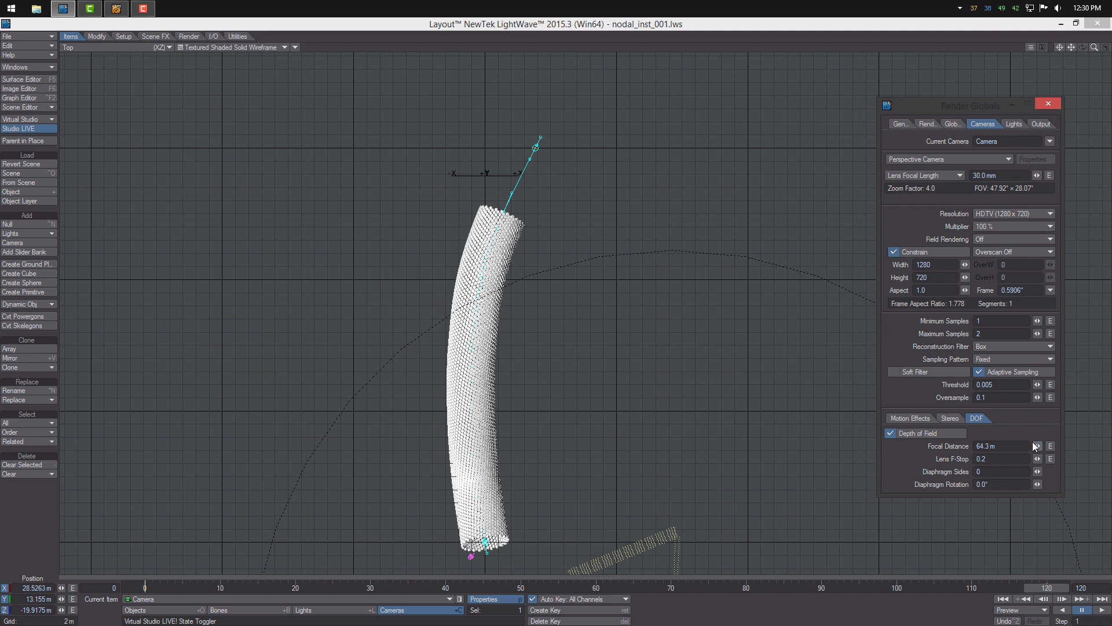
key("4")
key("6")
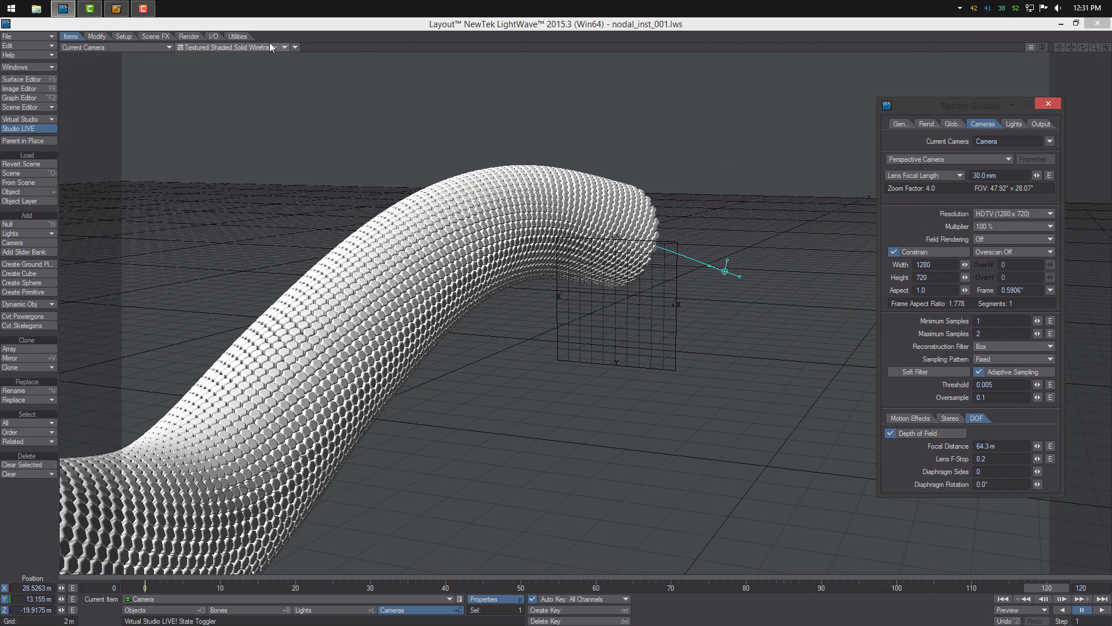
Go to frame 90, check the DOF/MBlur Preview in the camera viewport and switch the preview off.
left_click_drag(1048, 590, 821, 588)
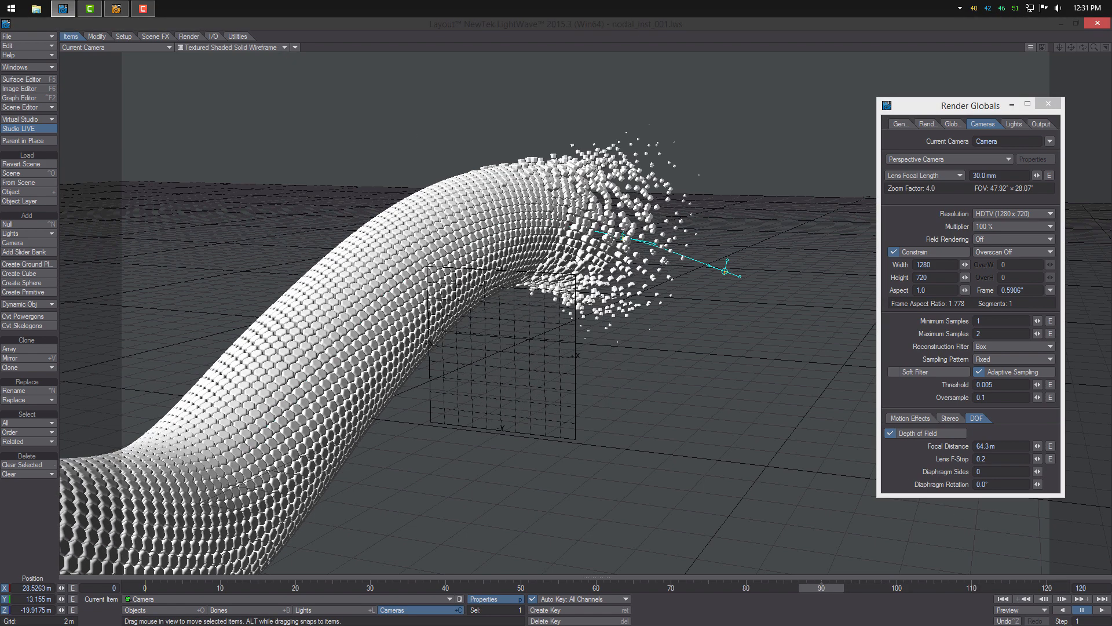
left_click(295, 48)
left_click(289, 102)
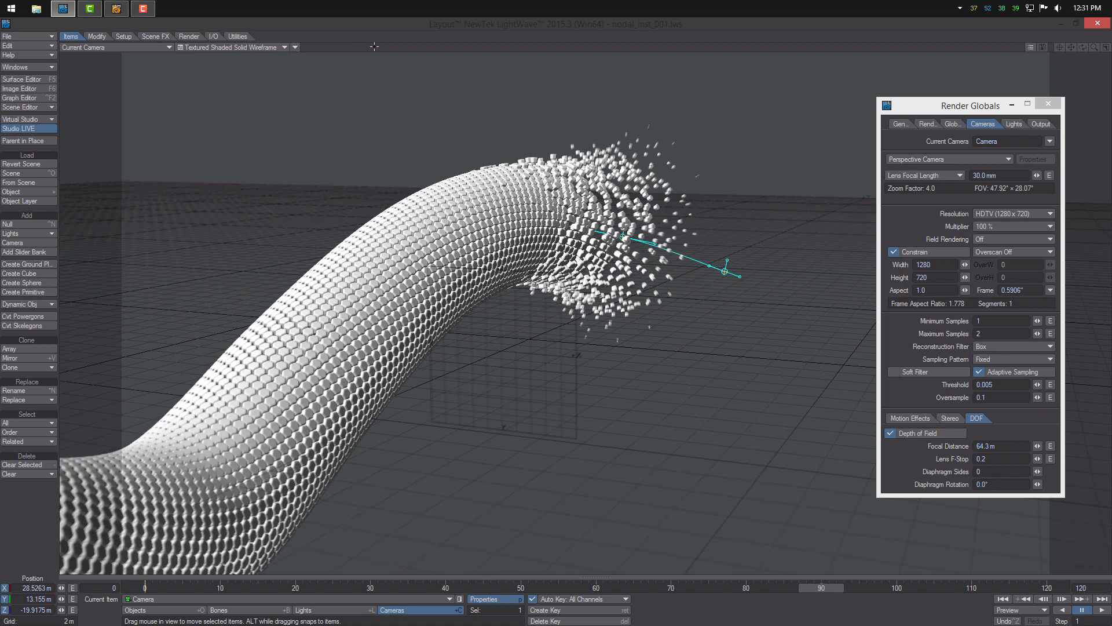
left_click(295, 48)
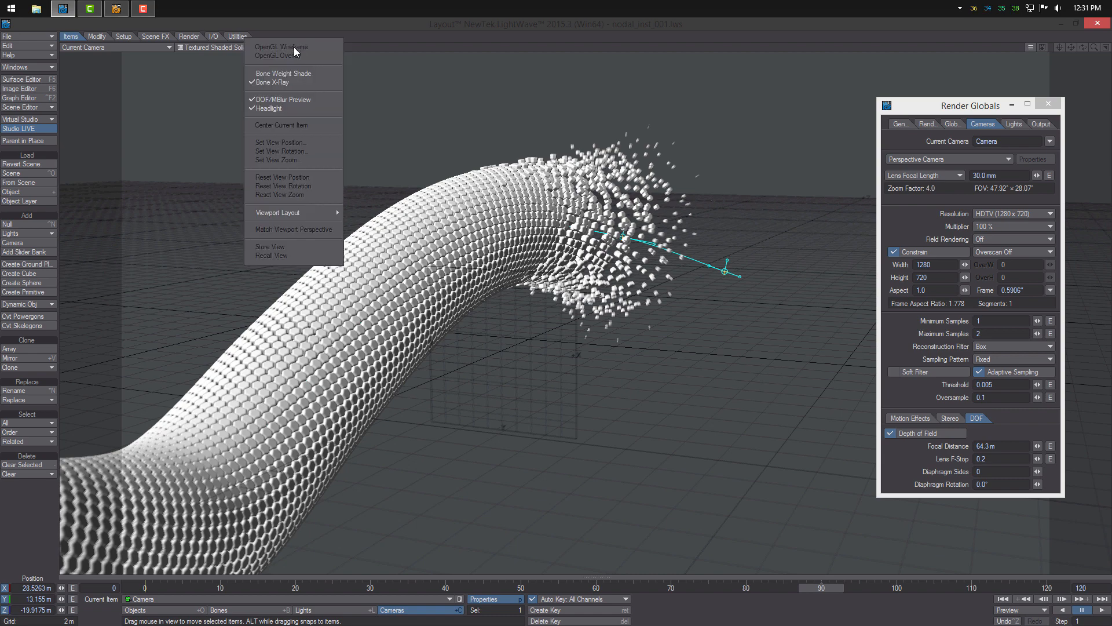
left_click(299, 101)
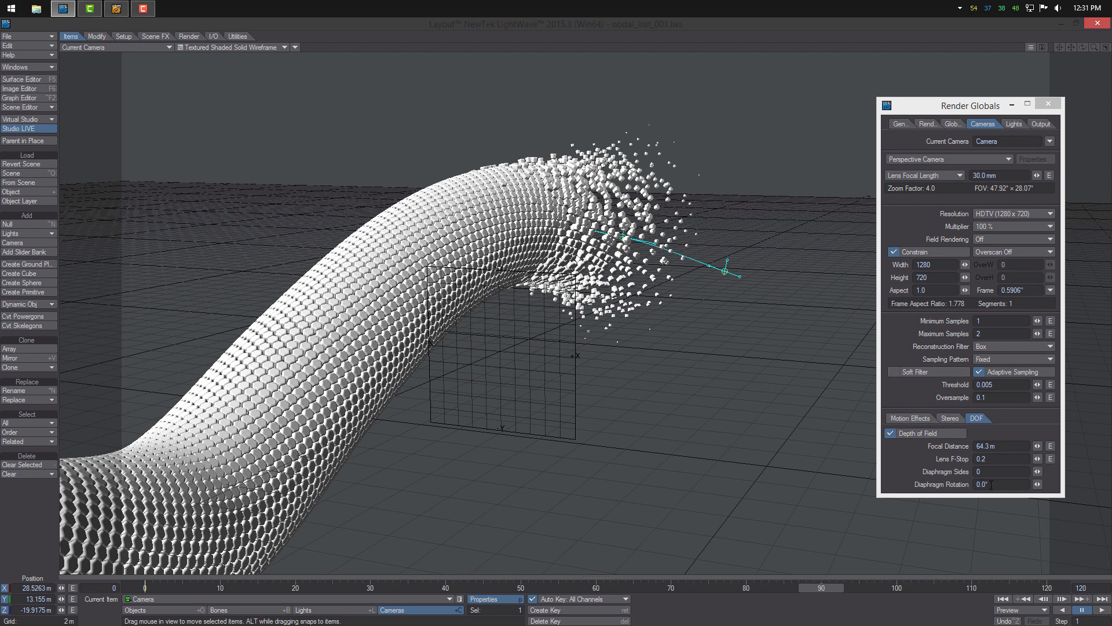
Set the depth of field's diaphragm rotation to 45 degrees and return to the motion effects settings.
left_click(964, 471)
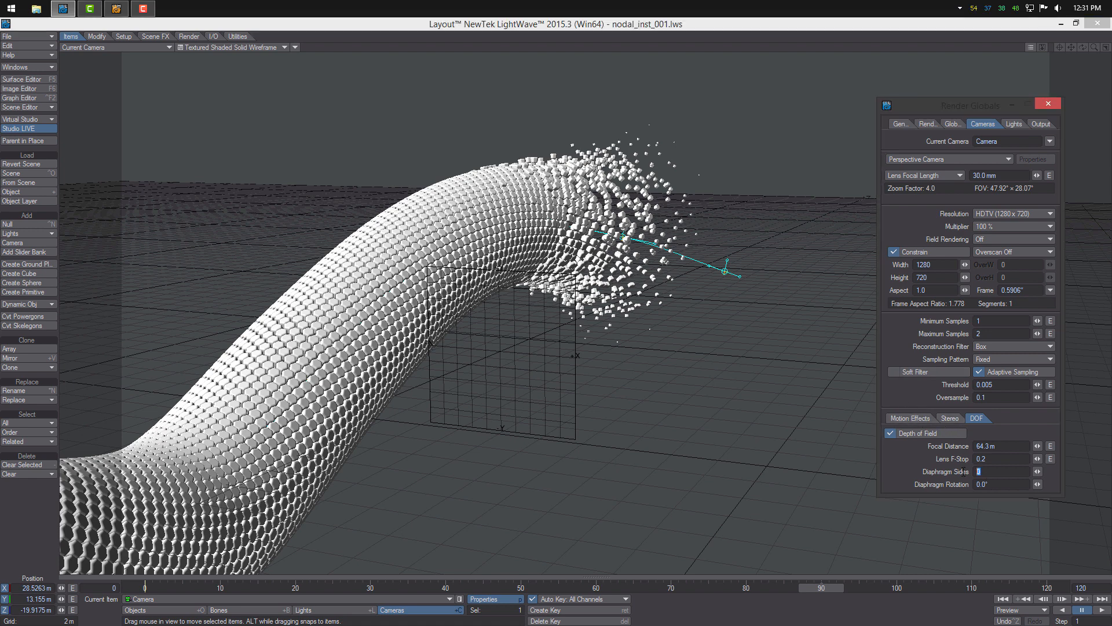
left_click(994, 483)
type("45")
left_click(950, 418)
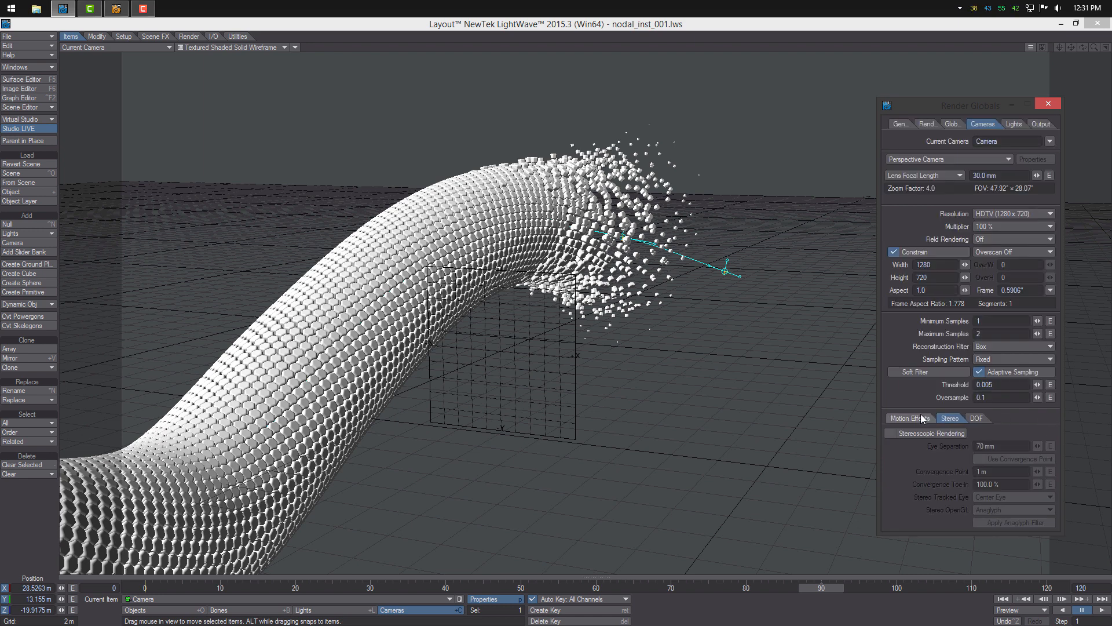
left_click(923, 418)
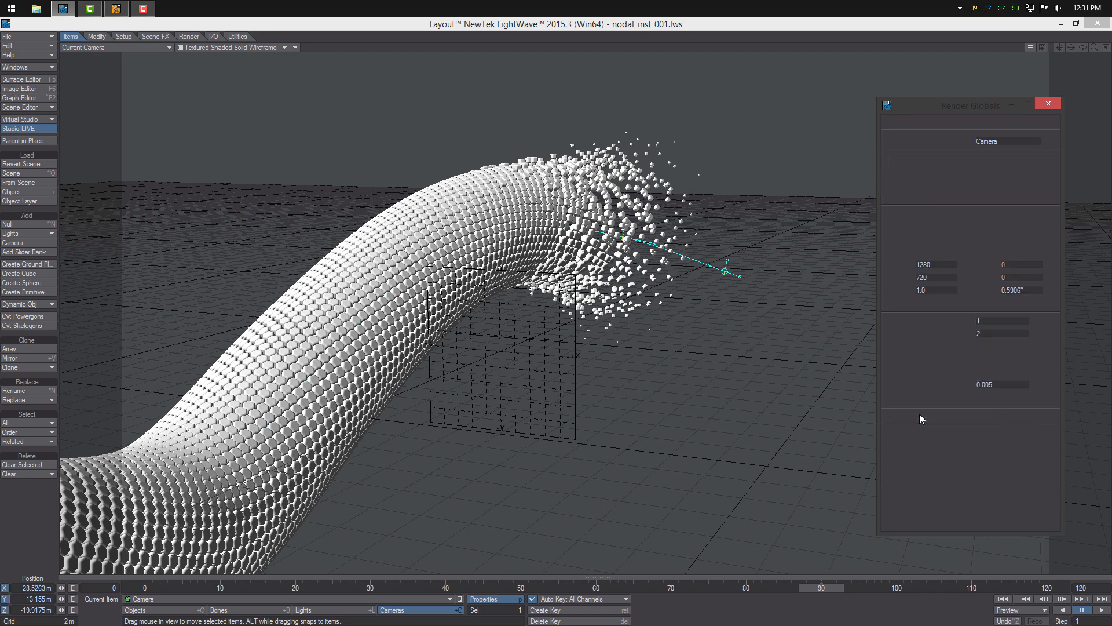
Turn off Studio LIVE, go to frame 77 and open the light settings.
left_click(27, 128)
left_click_drag(817, 589, 723, 588)
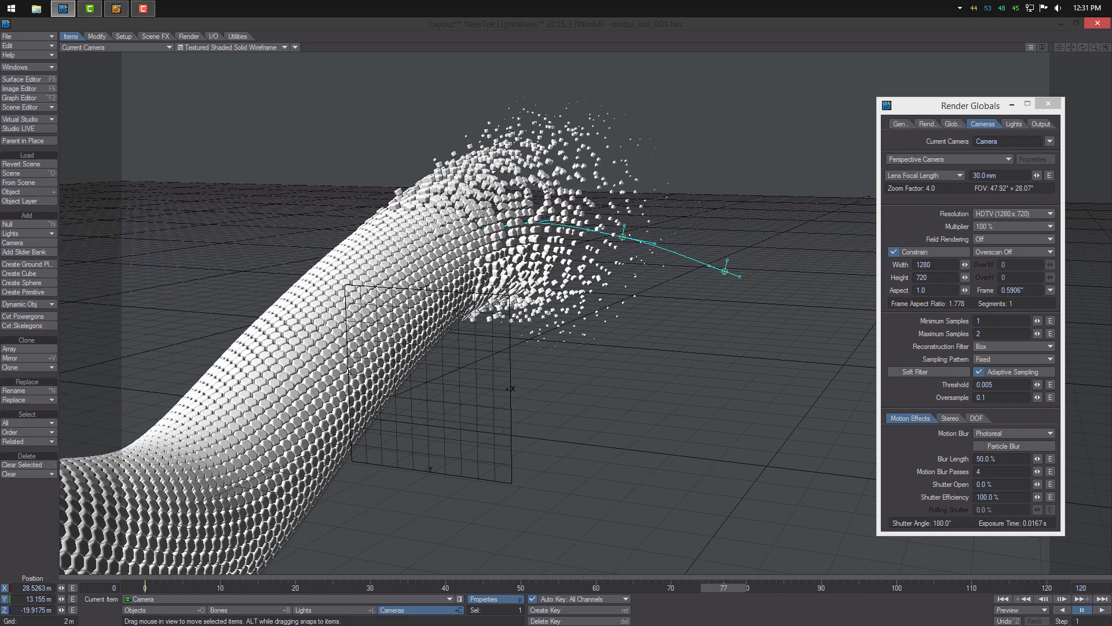
left_click(1022, 124)
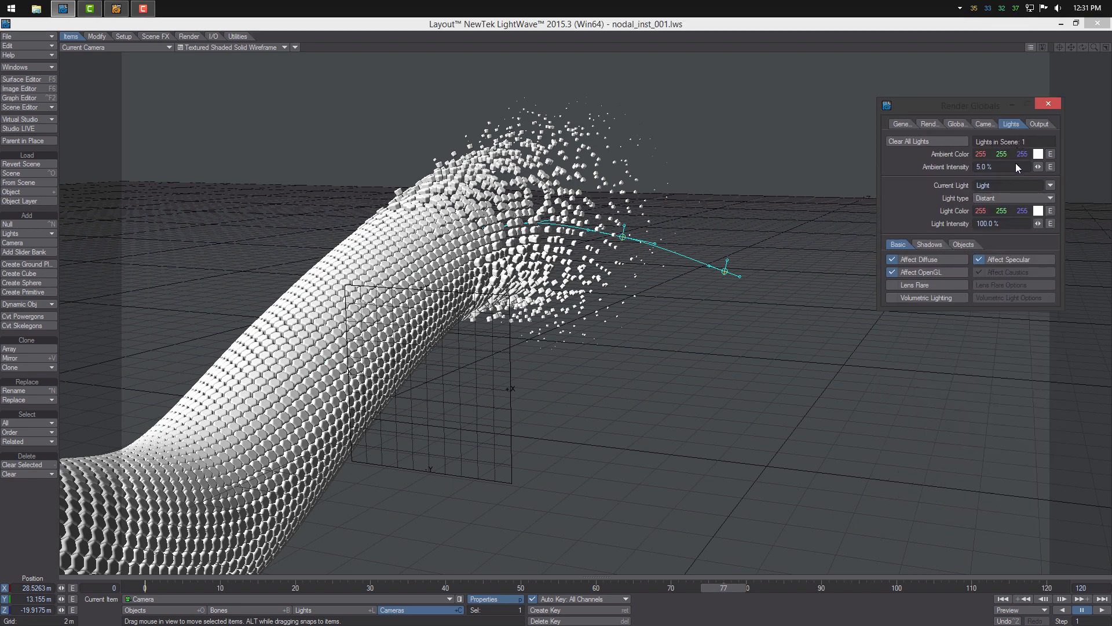
Set the ambient intensity to 0% and stop the light from affecting specular.
left_click_drag(1018, 168, 958, 175)
type("0")
key("Return")
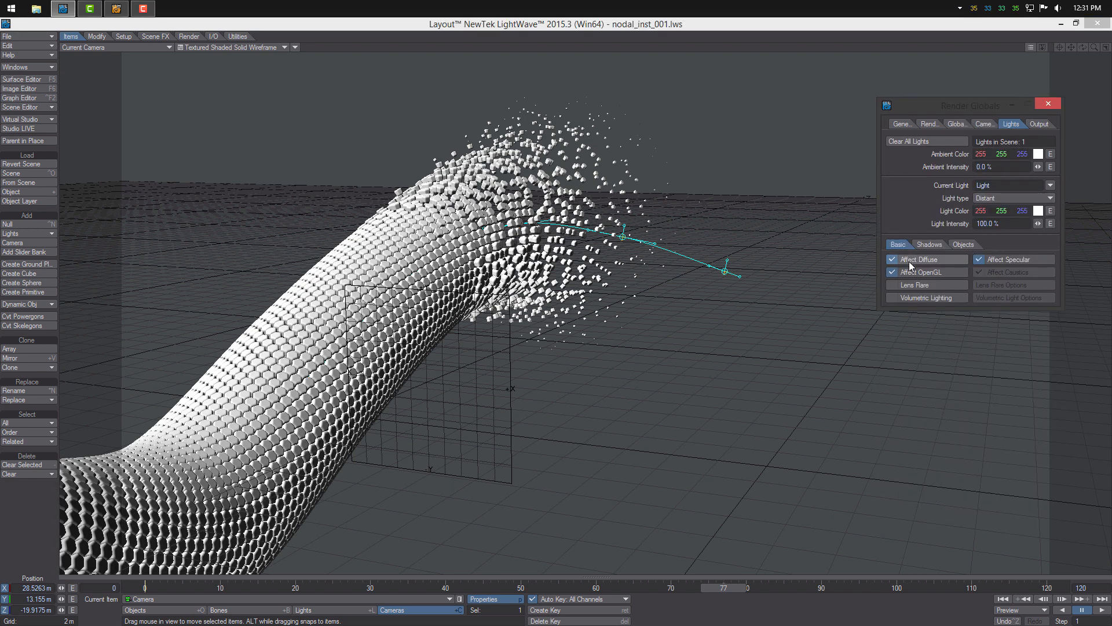
left_click(978, 259)
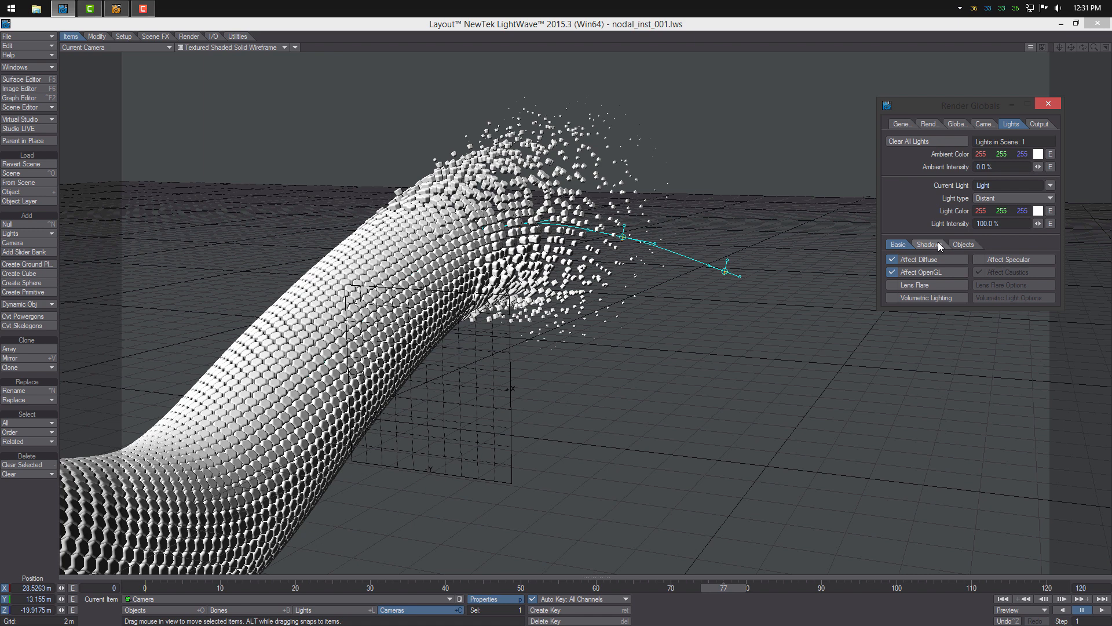
Change the light type to DP Dome with spherical coverage, DPL Per Light sampling and 8 samples.
left_click(1007, 197)
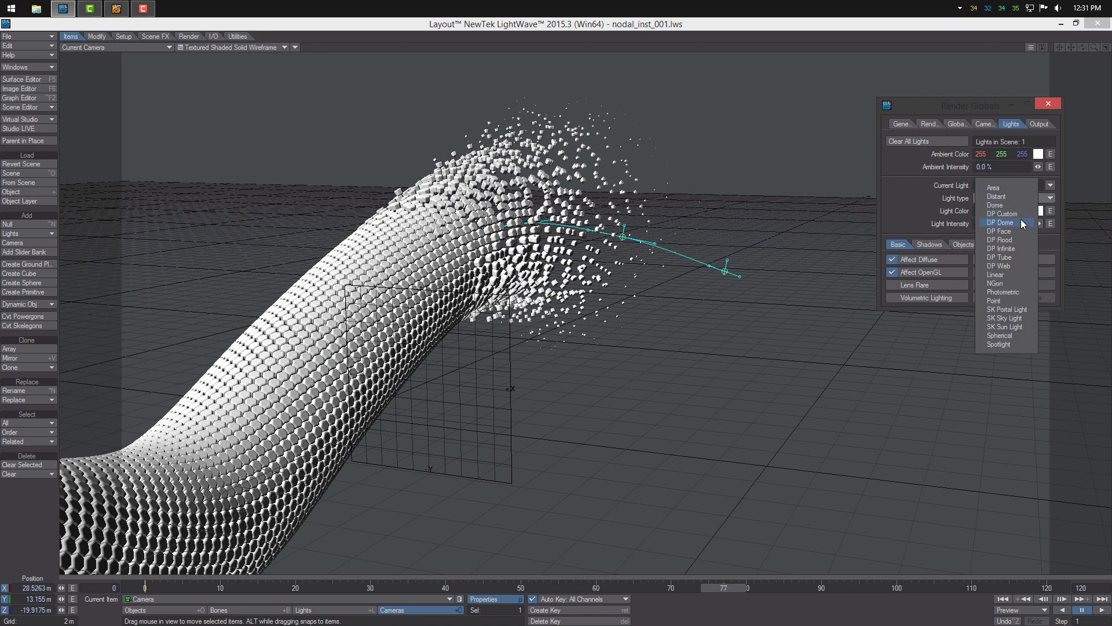
left_click(1000, 222)
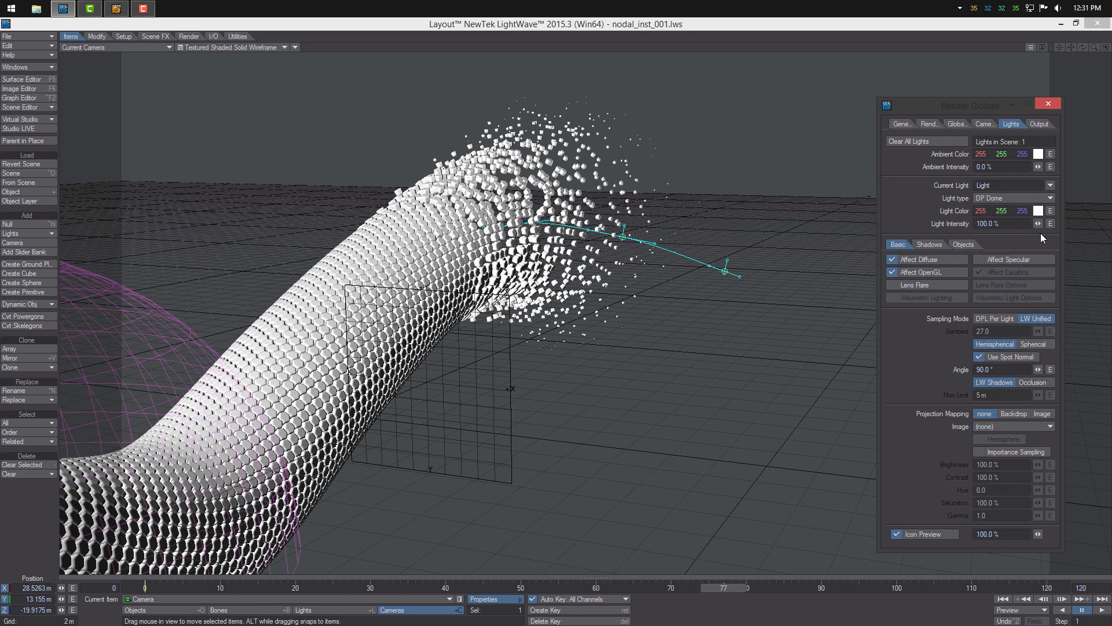
left_click(1037, 344)
left_click(995, 319)
left_click(998, 328)
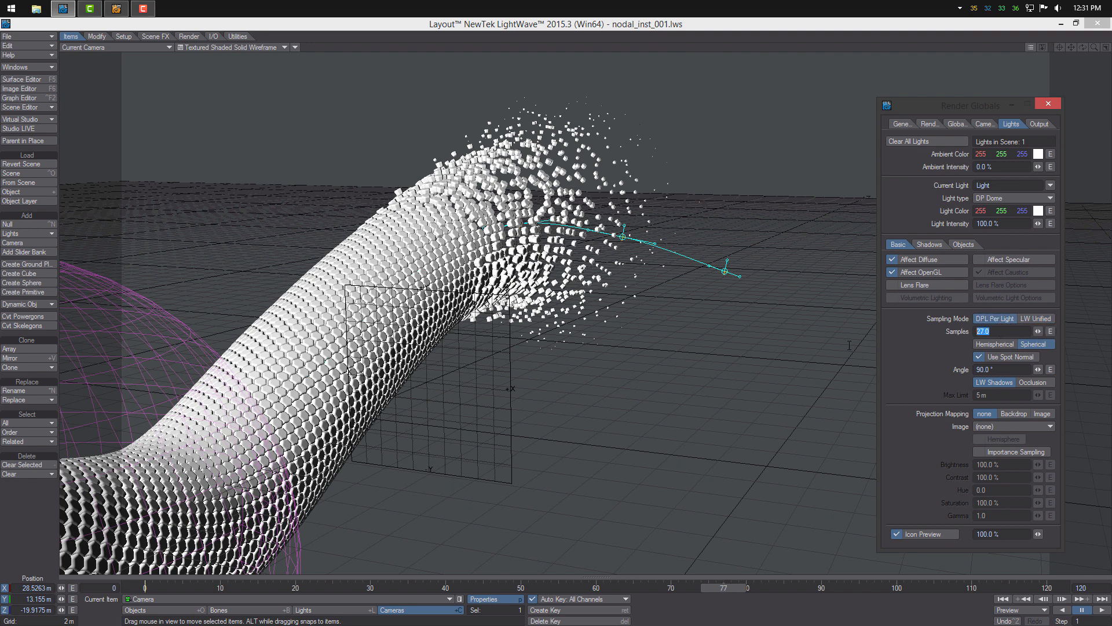
type("4")
key("Return")
type("8")
key("Return")
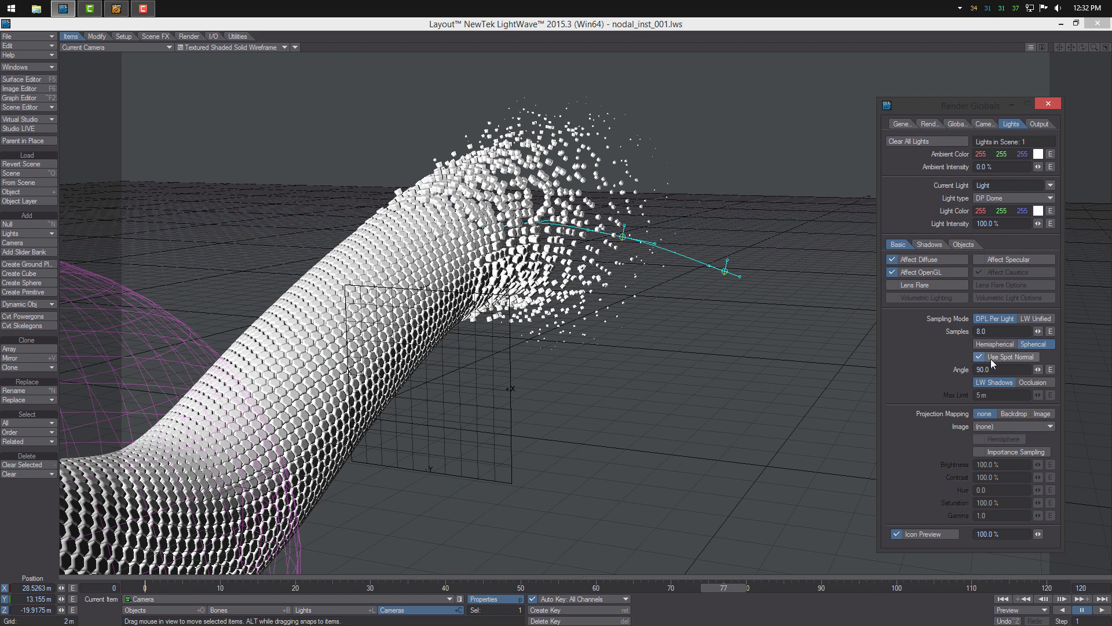
Map the image studio007.hdr onto the dome light and set its brightness to 30%.
left_click(1043, 415)
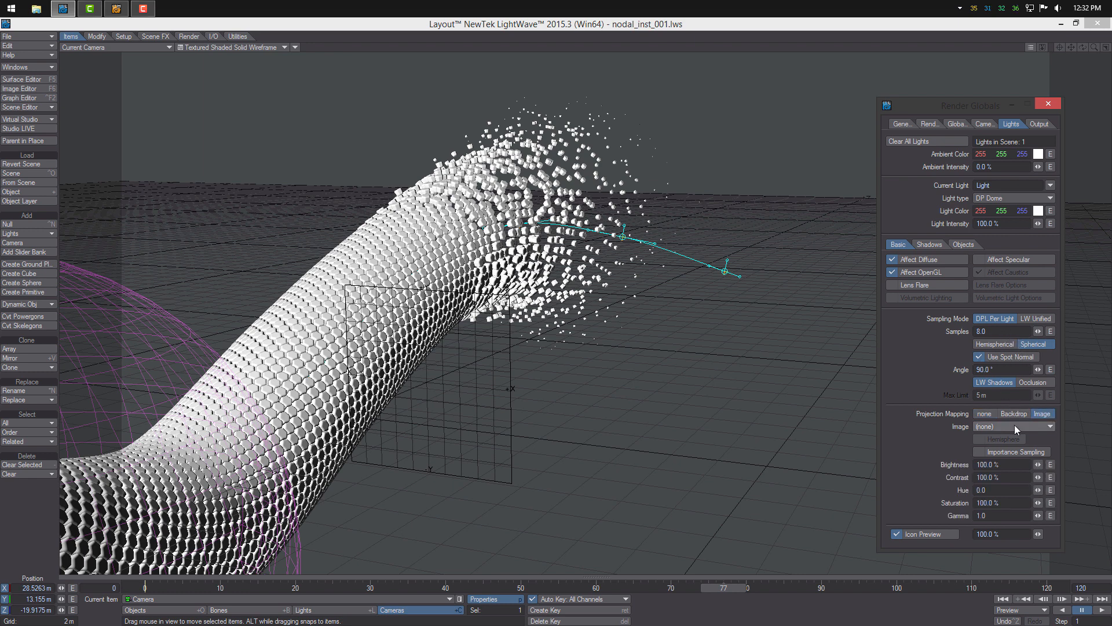
left_click(1034, 426)
left_click(1030, 435)
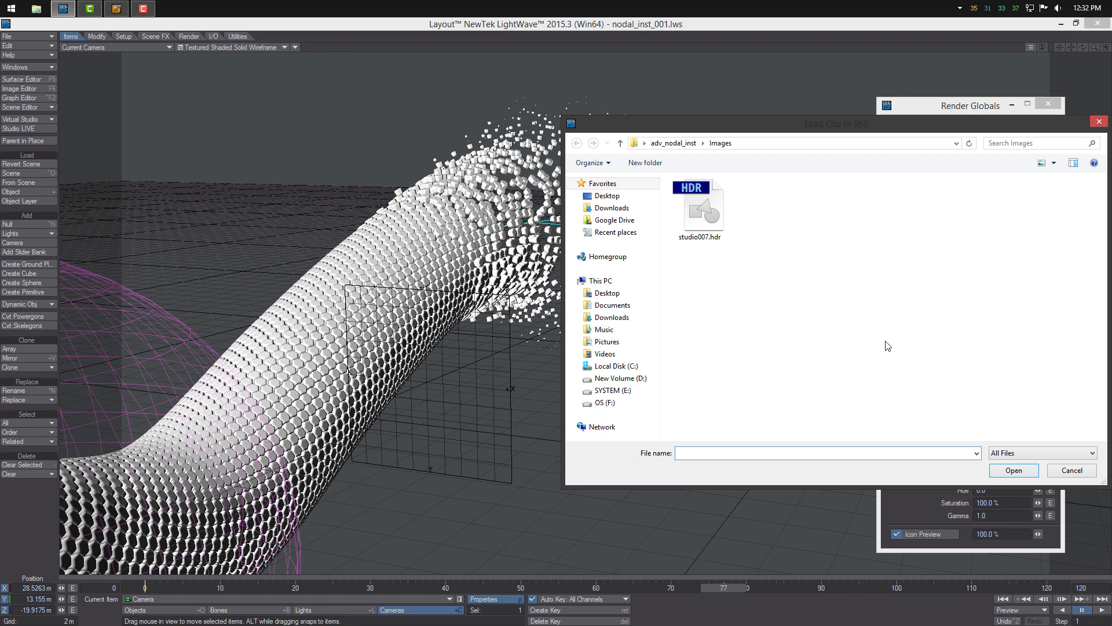
double_click(714, 220)
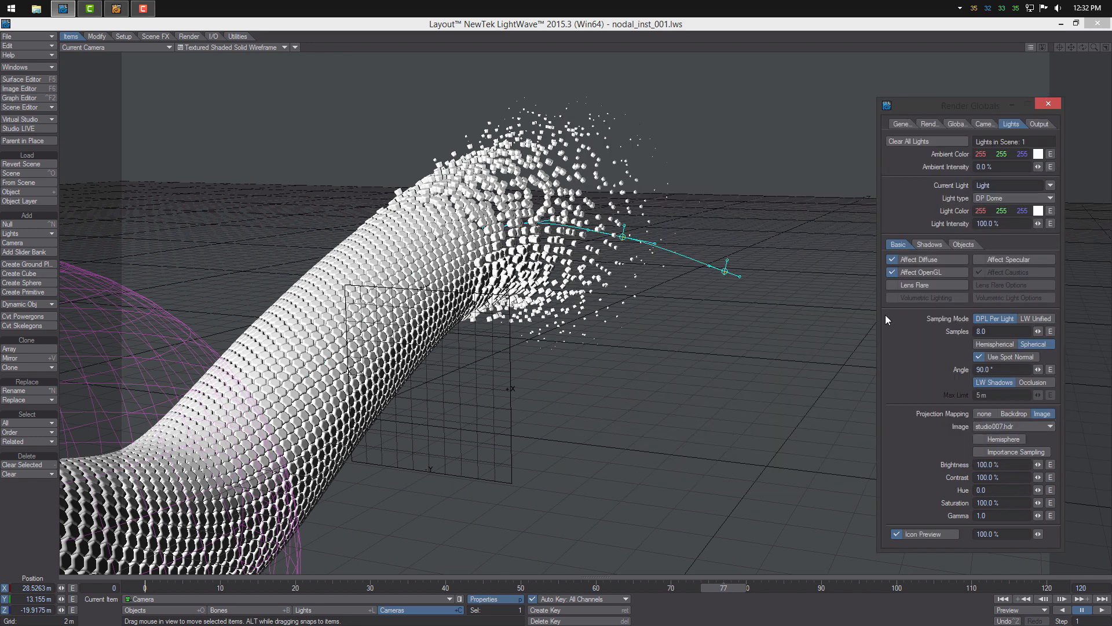
type("3")
Preview the dome lighting with VPR in the camera view and turn off VPR's Draft Mode.
left_click(265, 46)
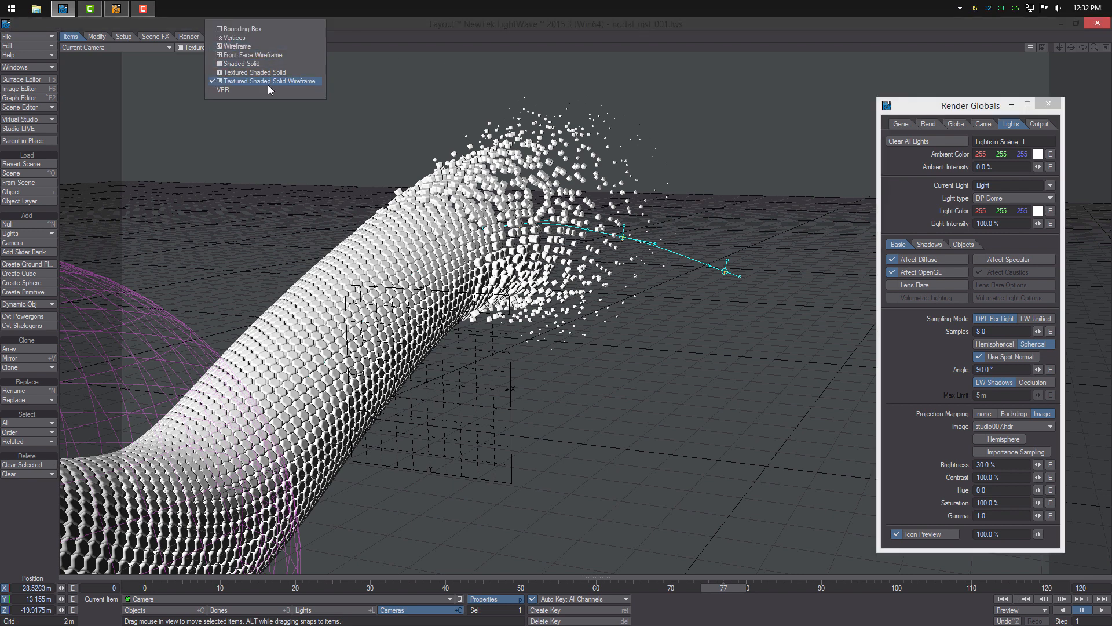
left_click(264, 88)
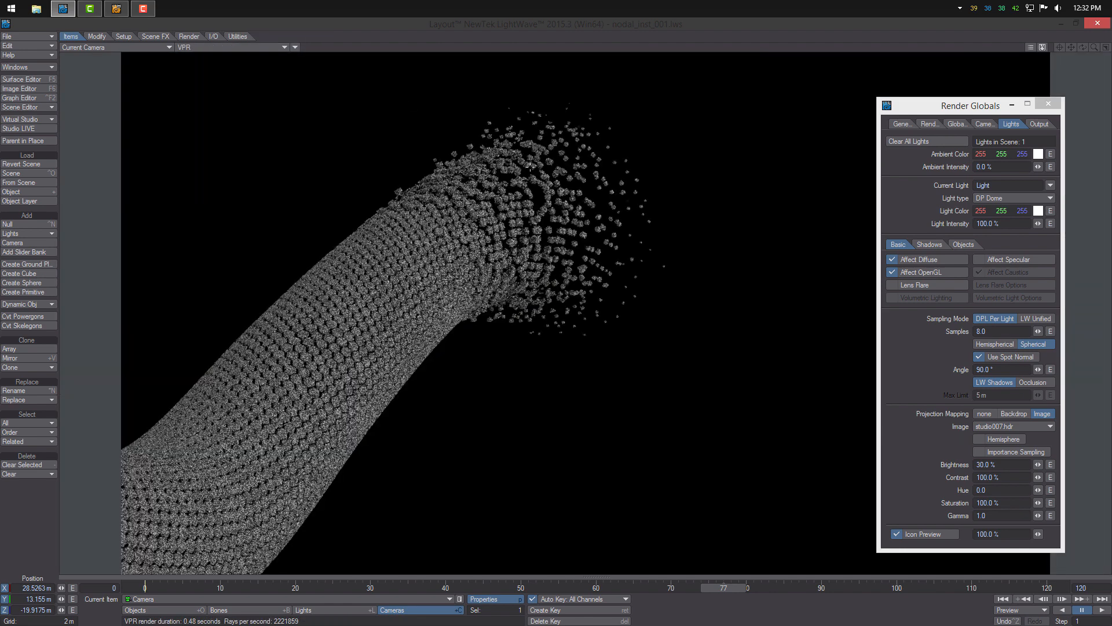
left_click(1042, 47)
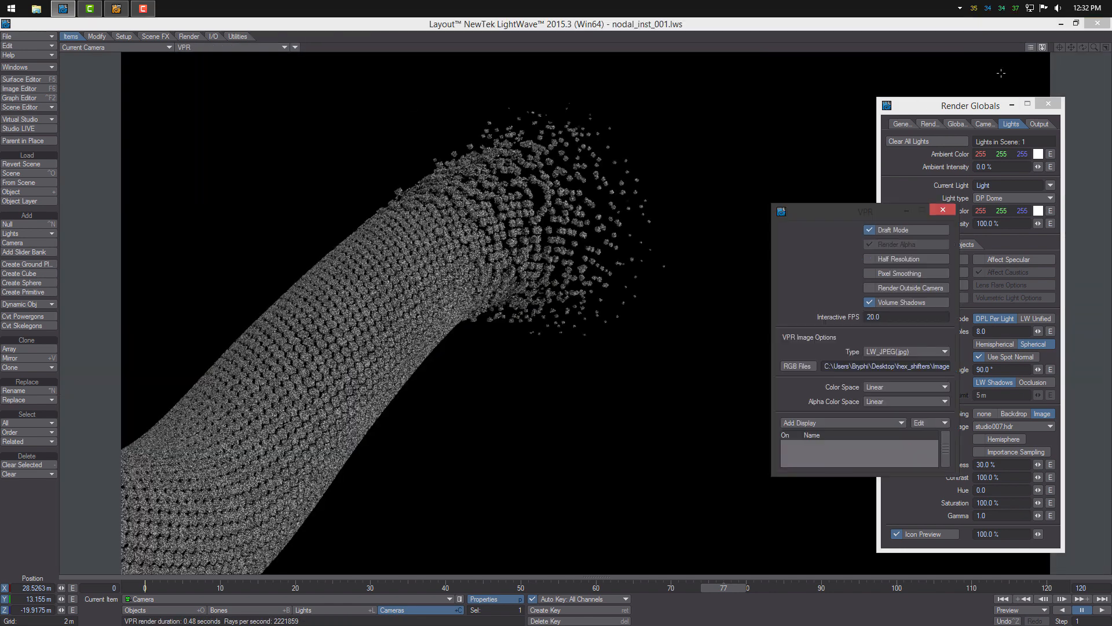
left_click(871, 230)
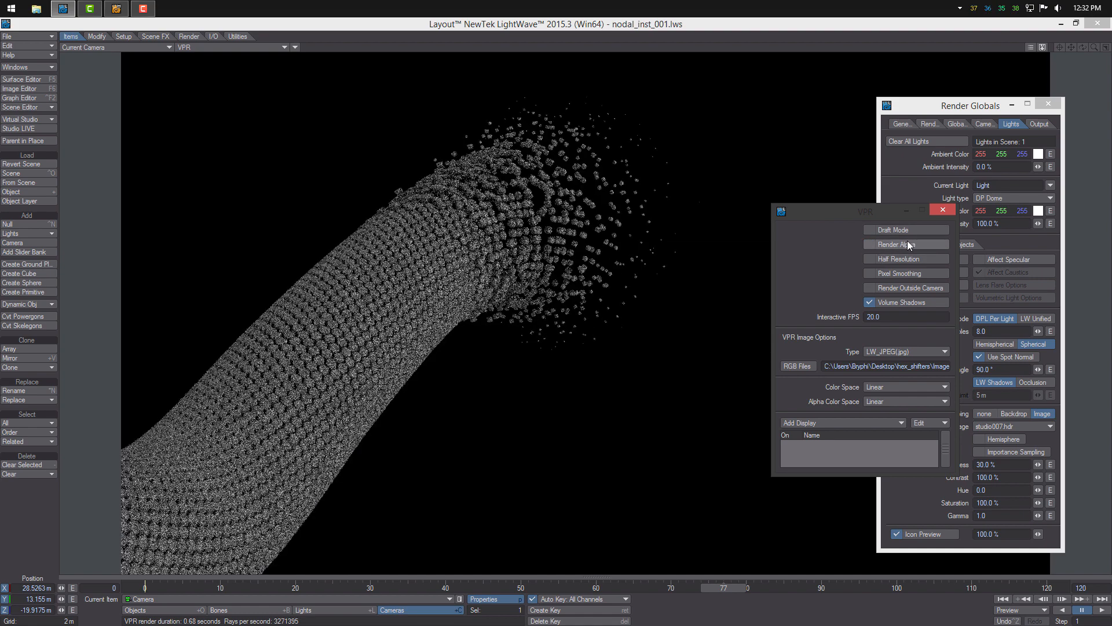
left_click(943, 210)
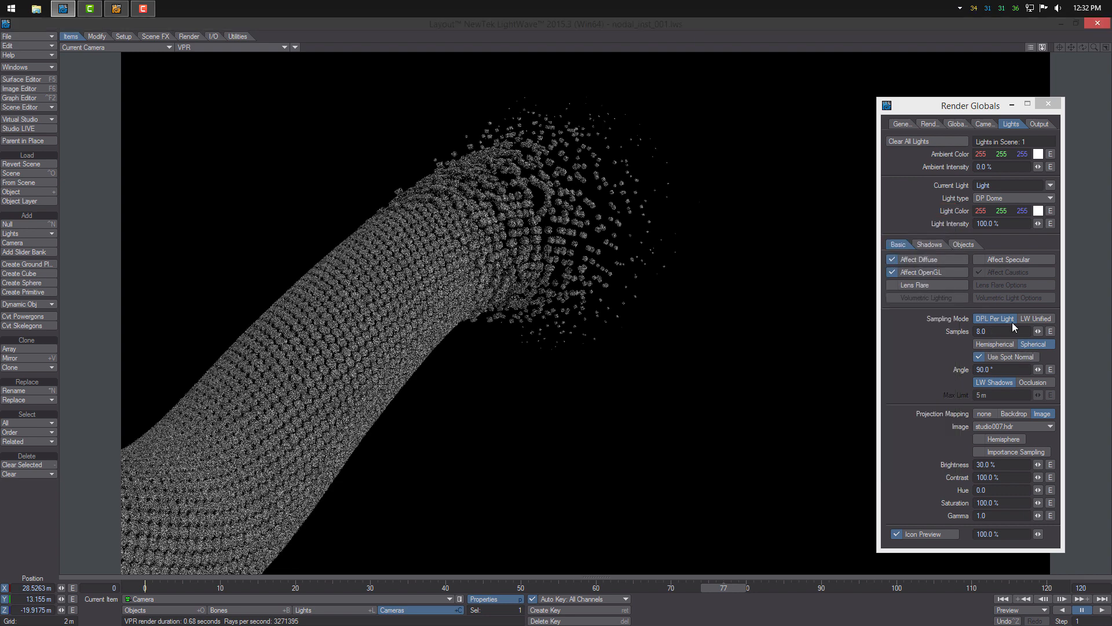
Enable Importance Sampling for the dome light and return the viewport to Textured Shaded Solid.
left_click(1017, 449)
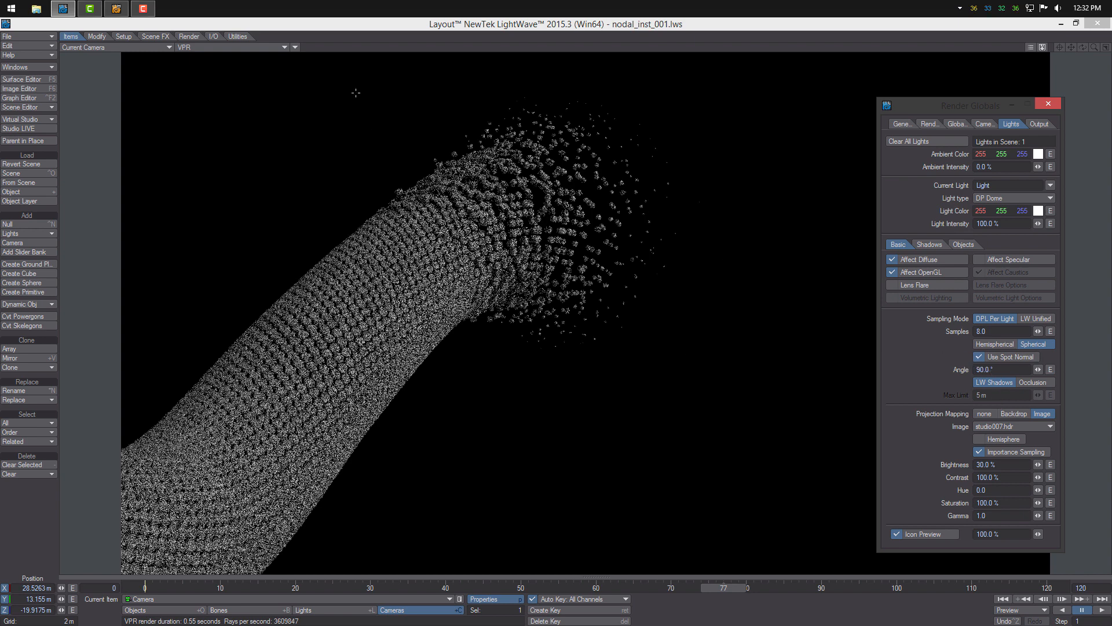
left_click(259, 47)
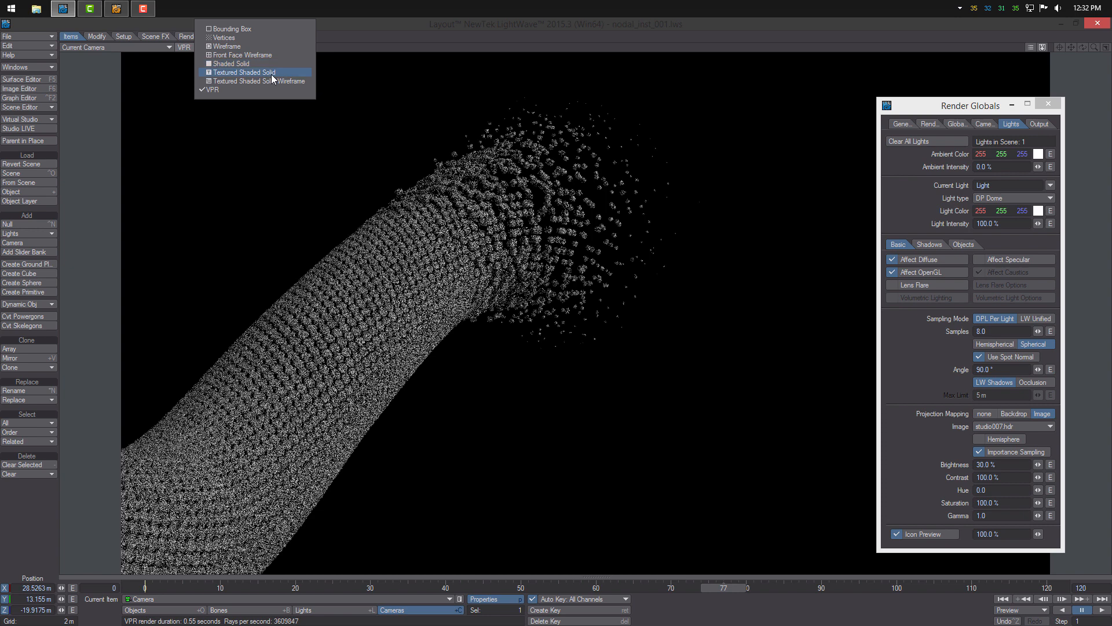
left_click(272, 76)
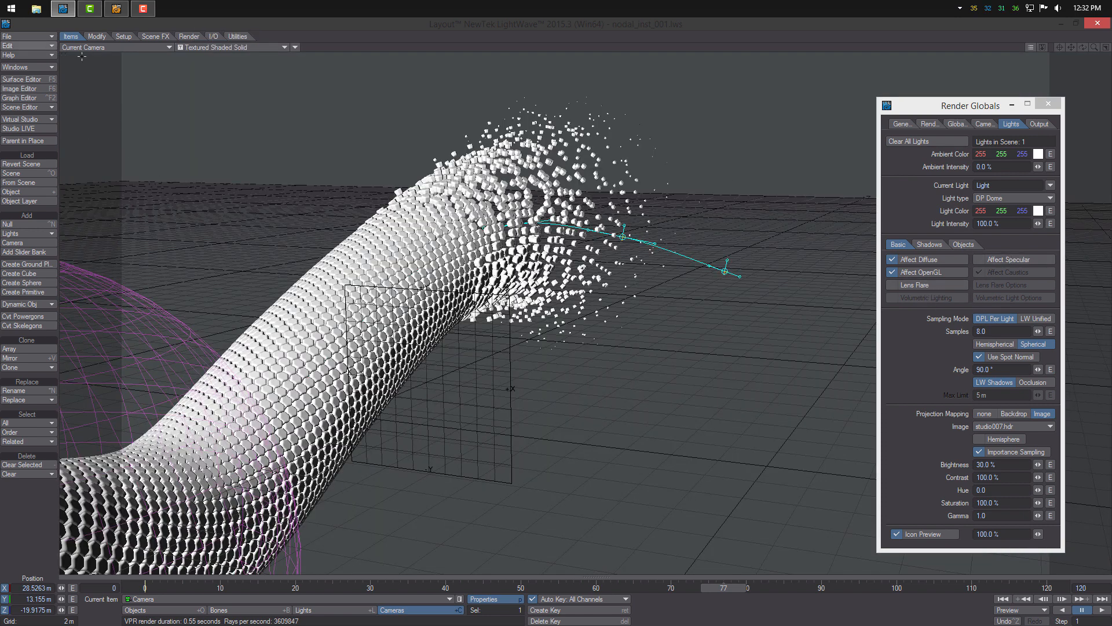
Add a Node Pixel Filter to the image processing and enable its MultiThread/Persp. AA option and Normal Color buffer.
left_click(189, 36)
left_click(24, 275)
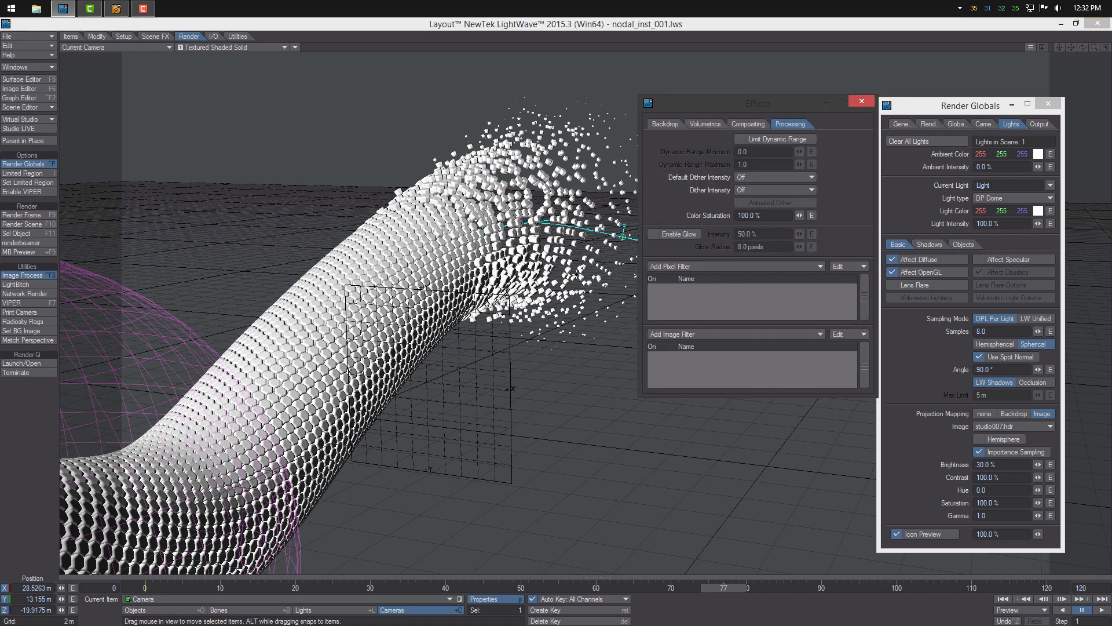
left_click_drag(743, 106, 221, 63)
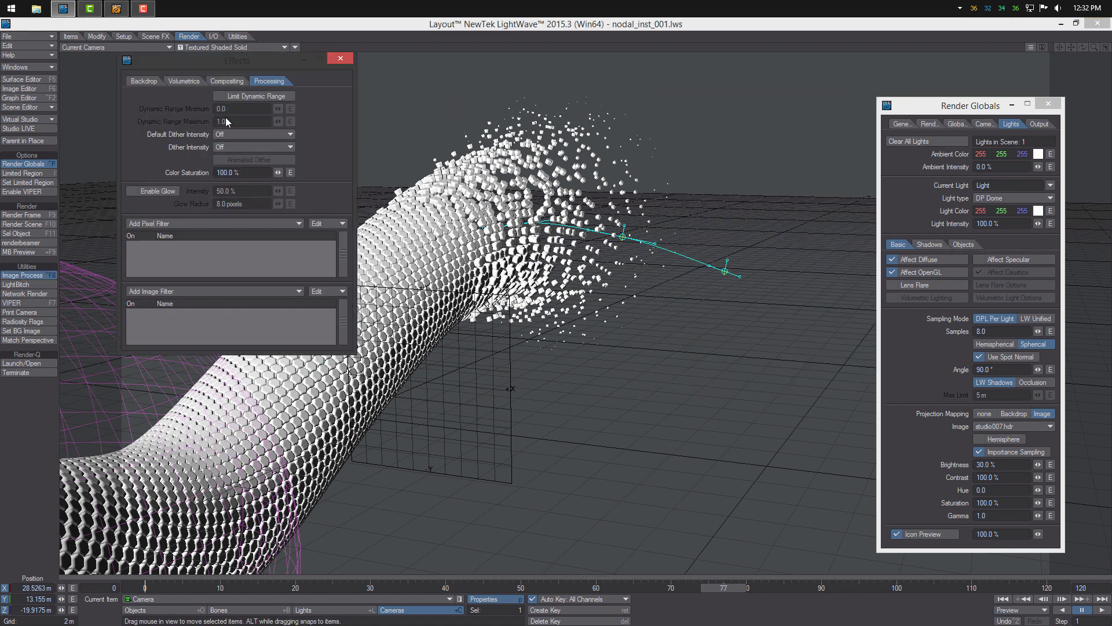
left_click(201, 224)
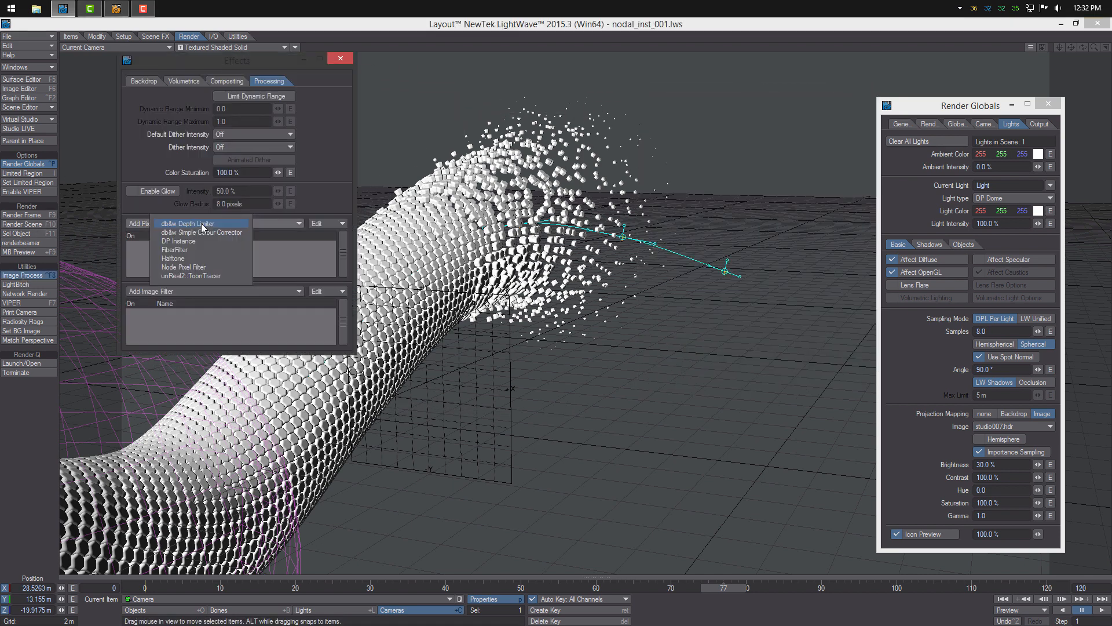
left_click(220, 266)
double_click(218, 246)
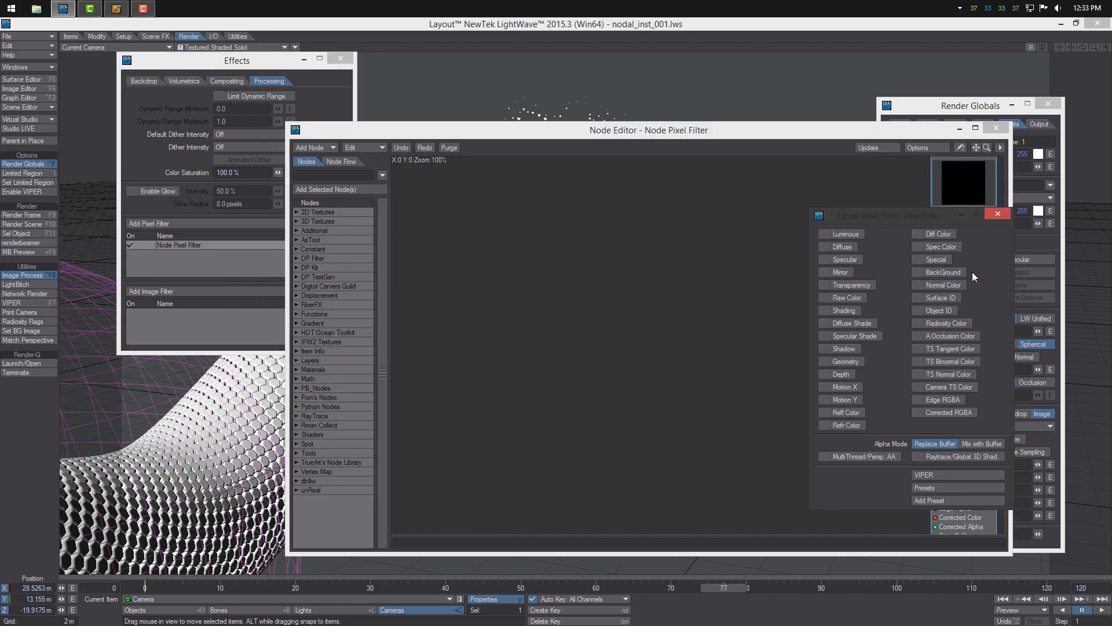
left_click(833, 457)
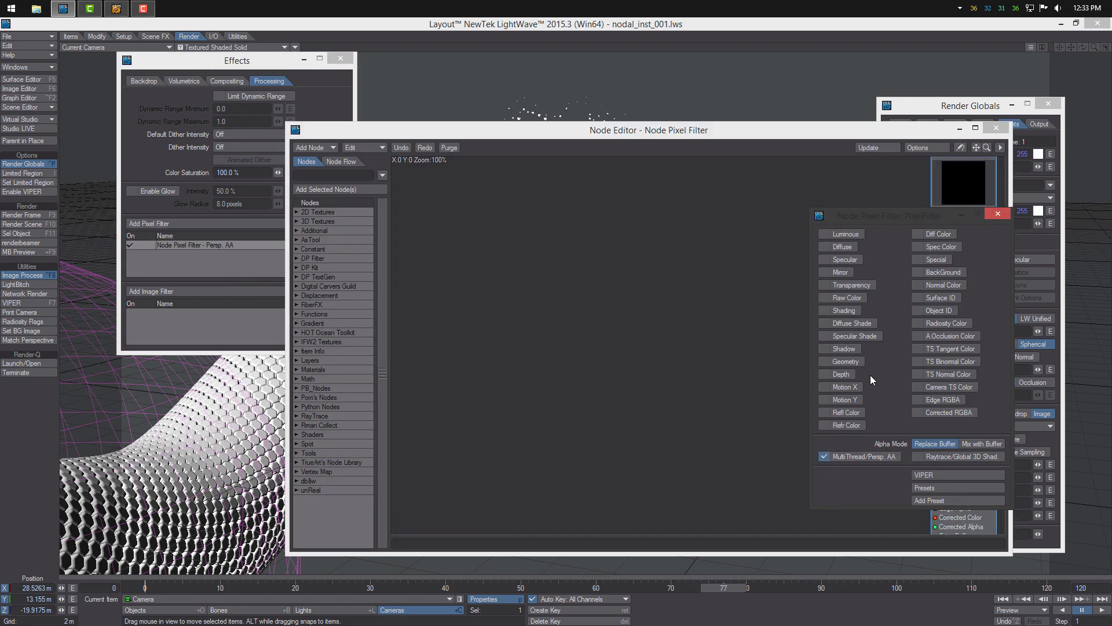
left_click(932, 285)
left_click(995, 215)
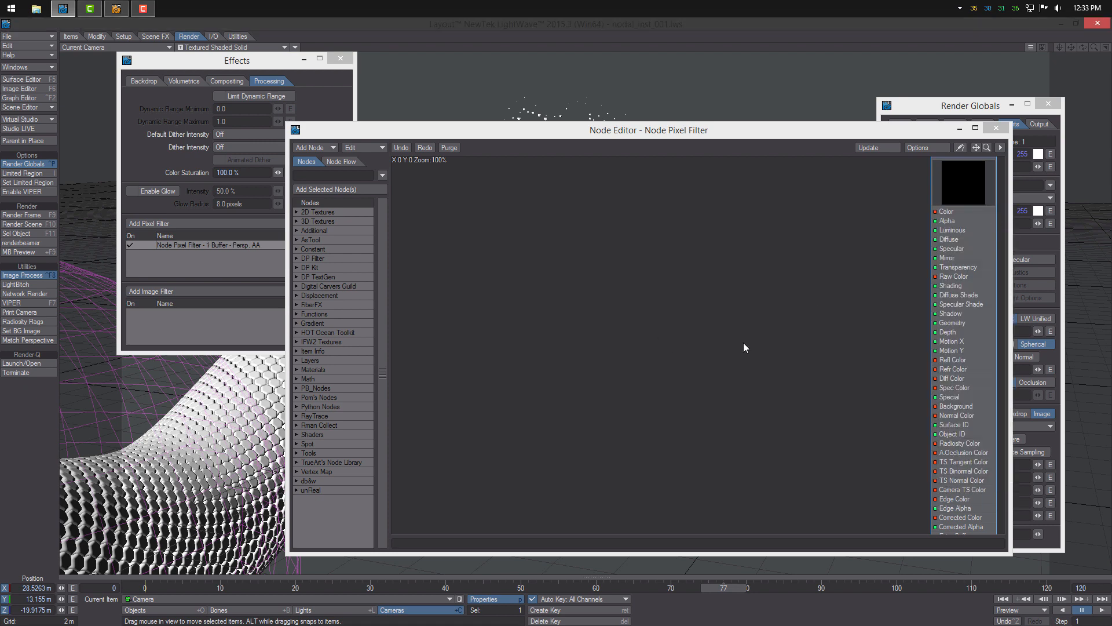
Add a DP Filter Render Buffer node, connect its Normal Color to Global Color 1 and close the node editor.
left_click_drag(700, 320, 604, 294, "alt")
right_click(569, 267)
mouse_move(590, 289)
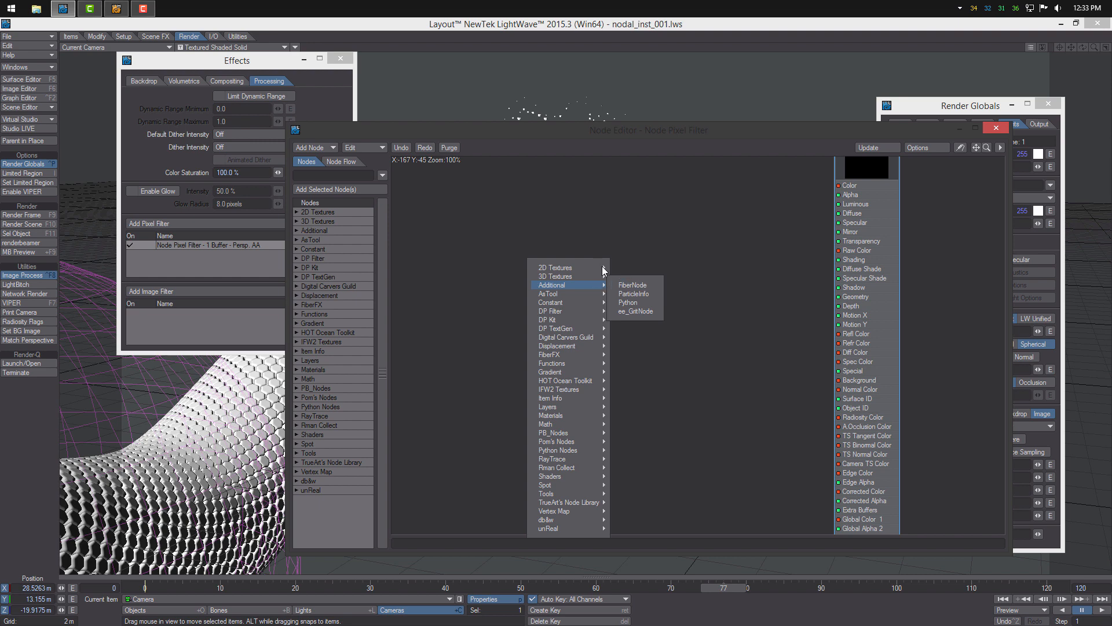
mouse_move(599, 311)
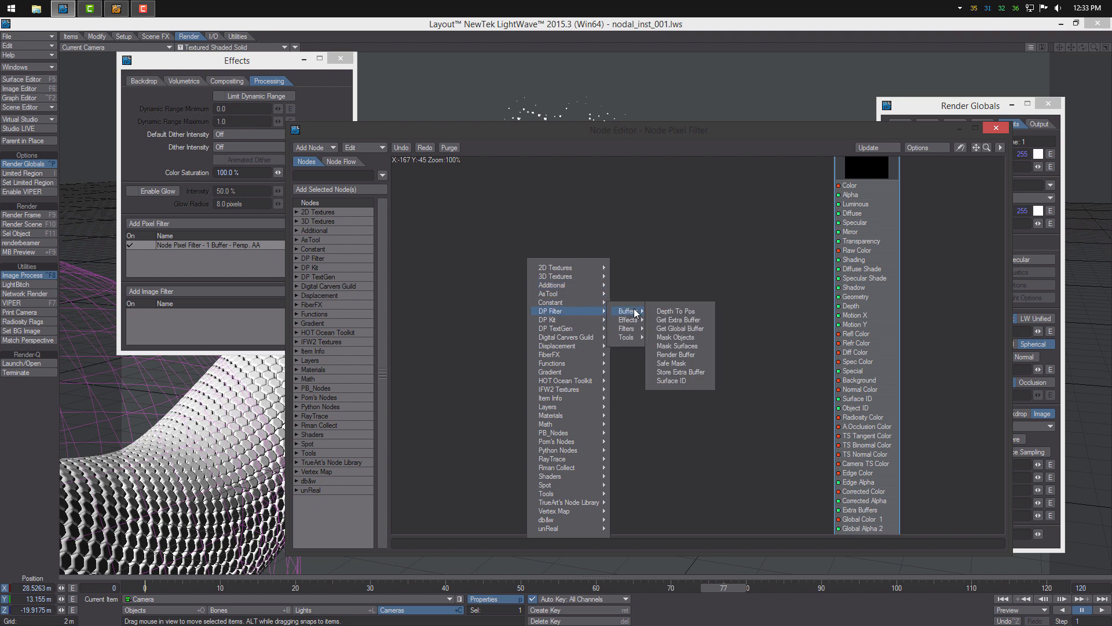
left_click(692, 357)
left_click_drag(658, 325, 635, 352)
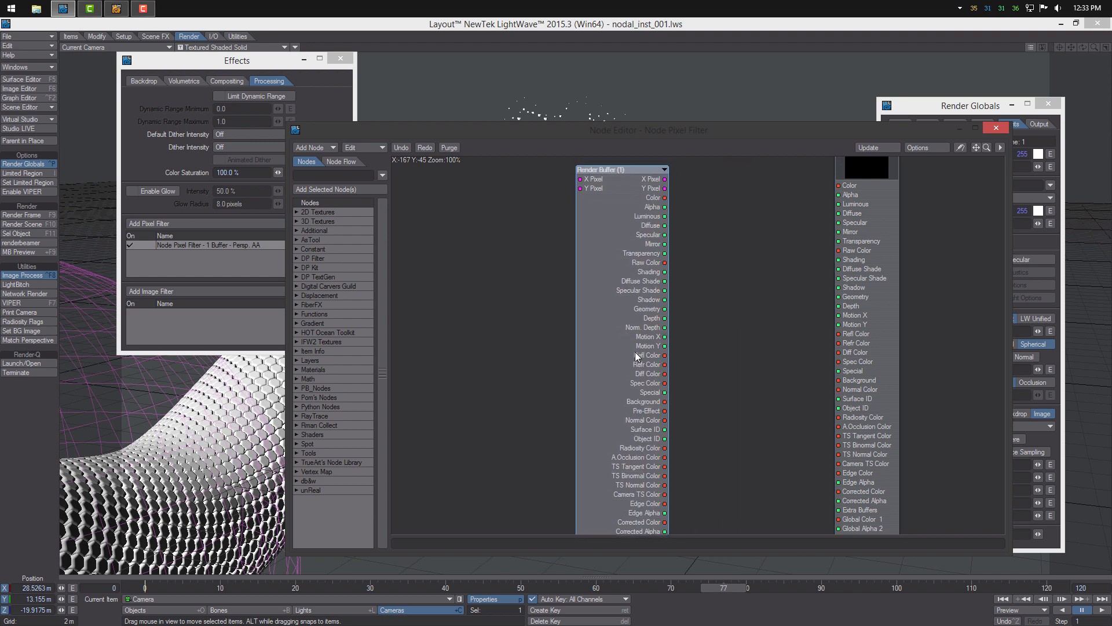
left_click_drag(665, 421, 839, 519)
left_click(995, 127)
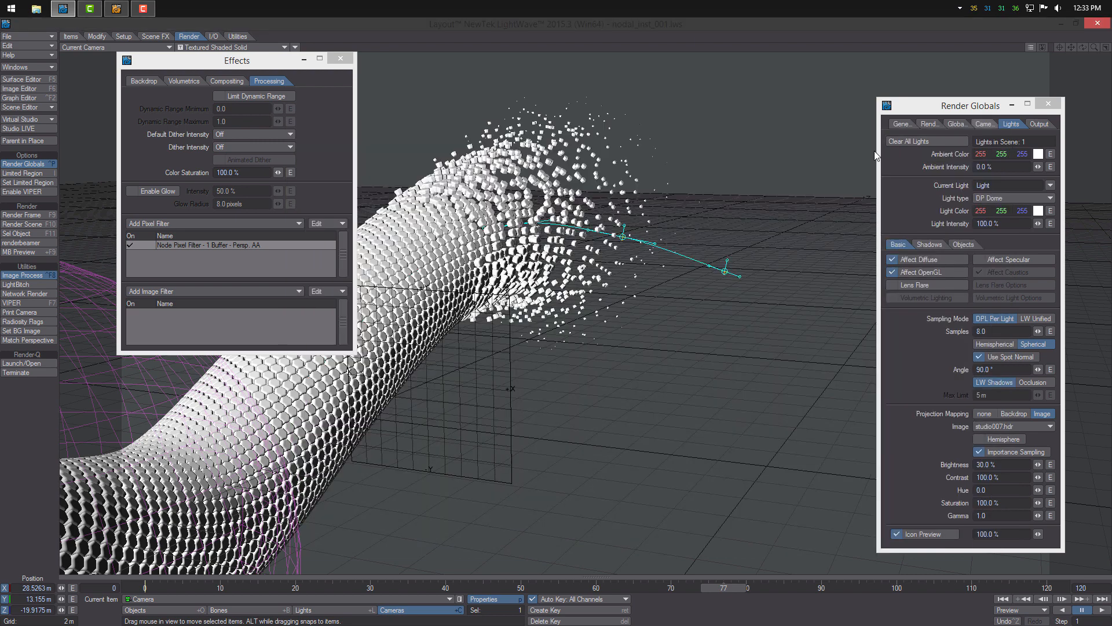
Add the Compositing Buffer Export image filter and include the RGBA buffer in its export.
left_click(227, 291)
left_click(249, 319)
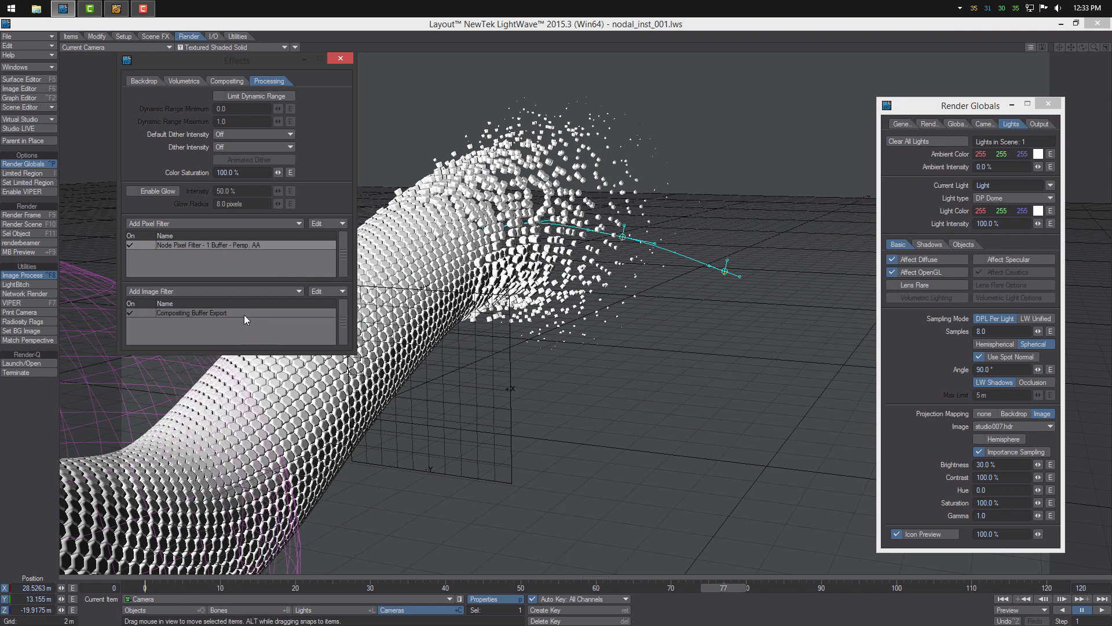
double_click(240, 316)
mouse_move(963, 360)
left_mouse_down()
mouse_move(964, 426)
mouse_move(965, 408)
left_mouse_up()
left_click(806, 384)
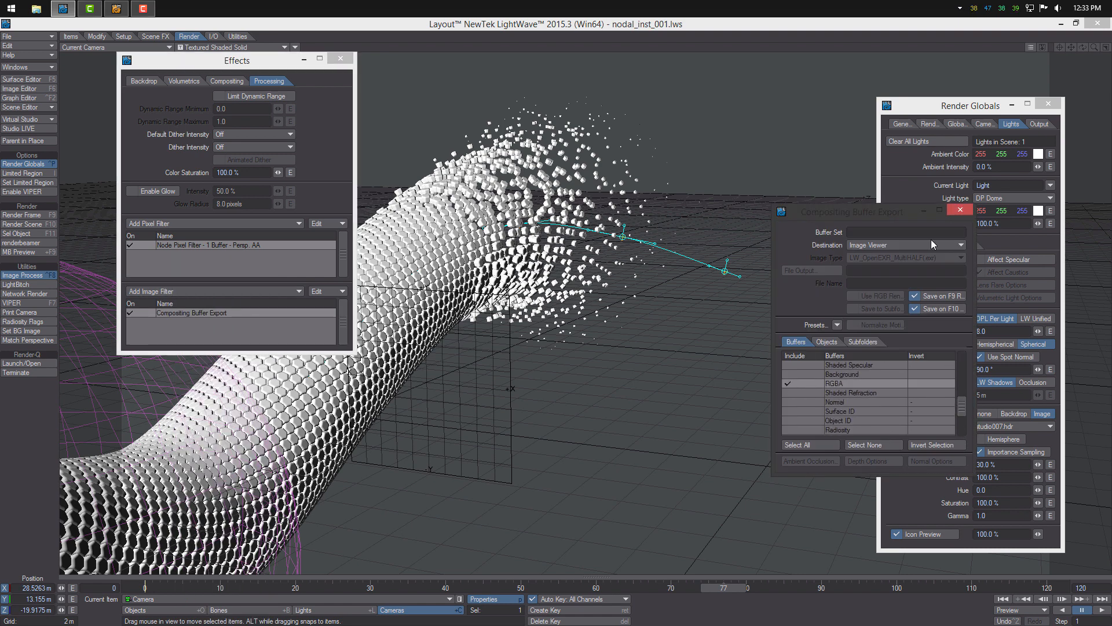
Add a Node Image Filter to the image filters, alongside Compositing Buffer Export, and open its node graph.
left_click(958, 212)
left_click(195, 294)
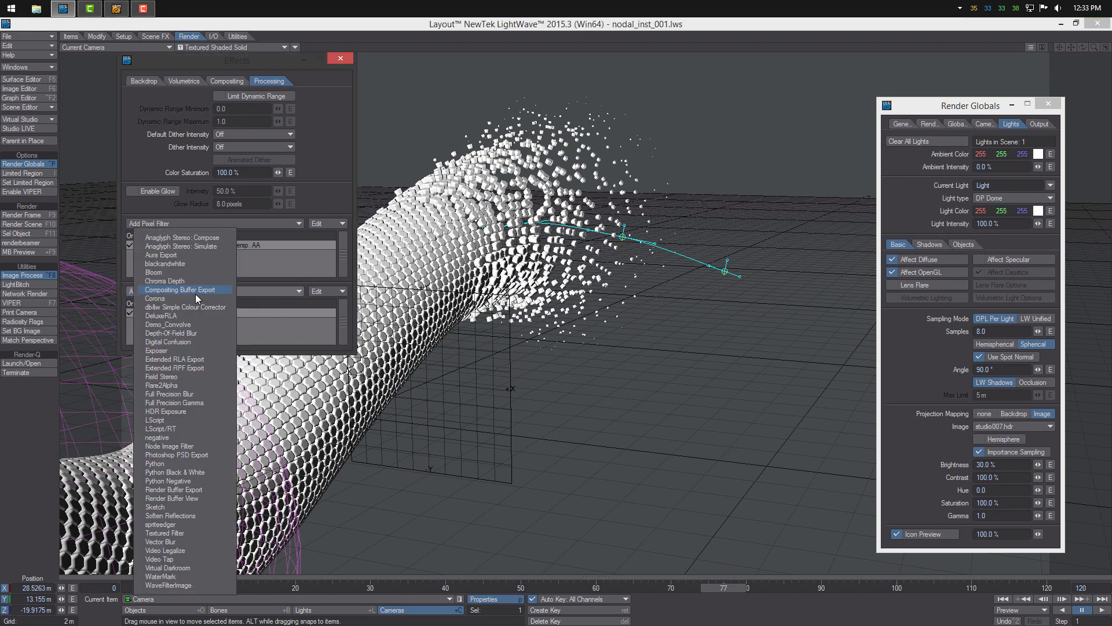
left_click(198, 445)
double_click(214, 322)
right_click(665, 328)
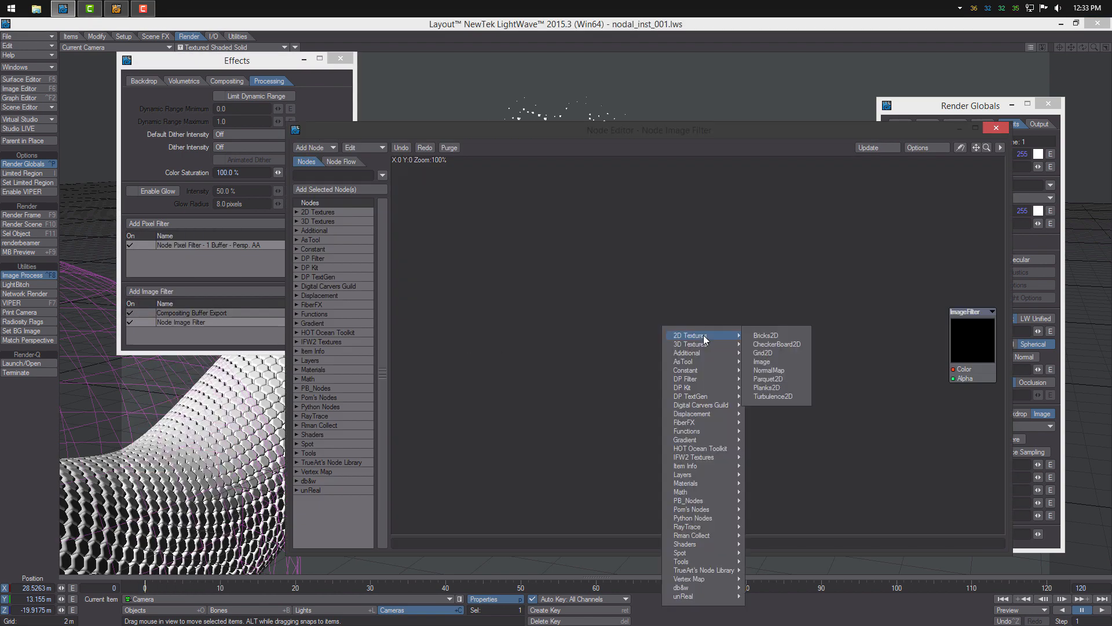
double_click(978, 325)
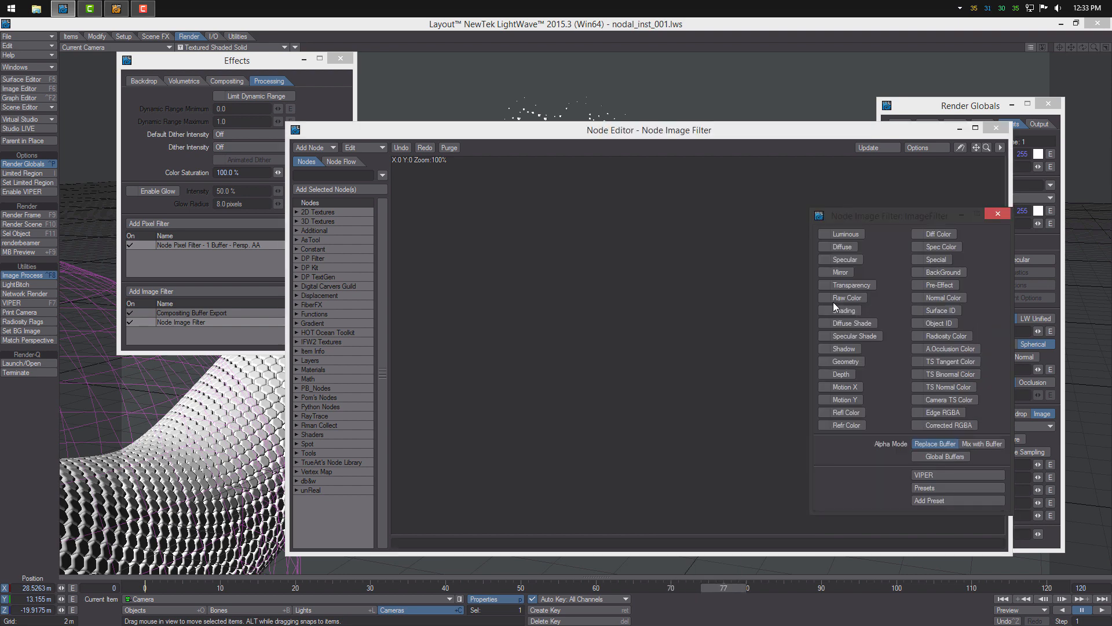
left_click(998, 214)
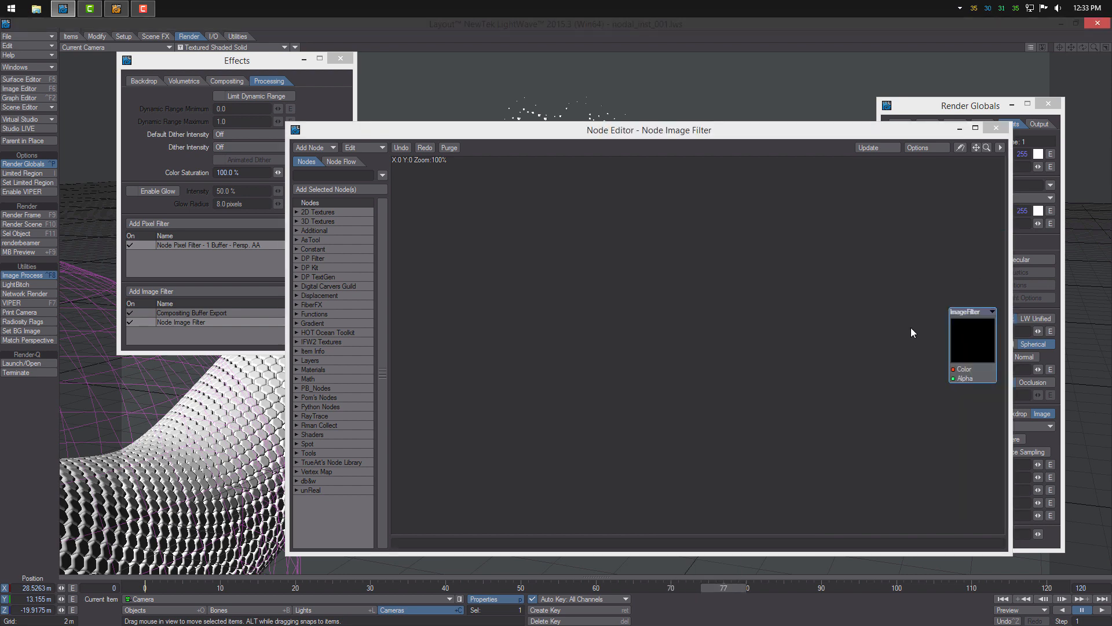
Add a DP Filter Get Global Buffer node to the image filter graph.
right_click(704, 259)
mouse_move(758, 283)
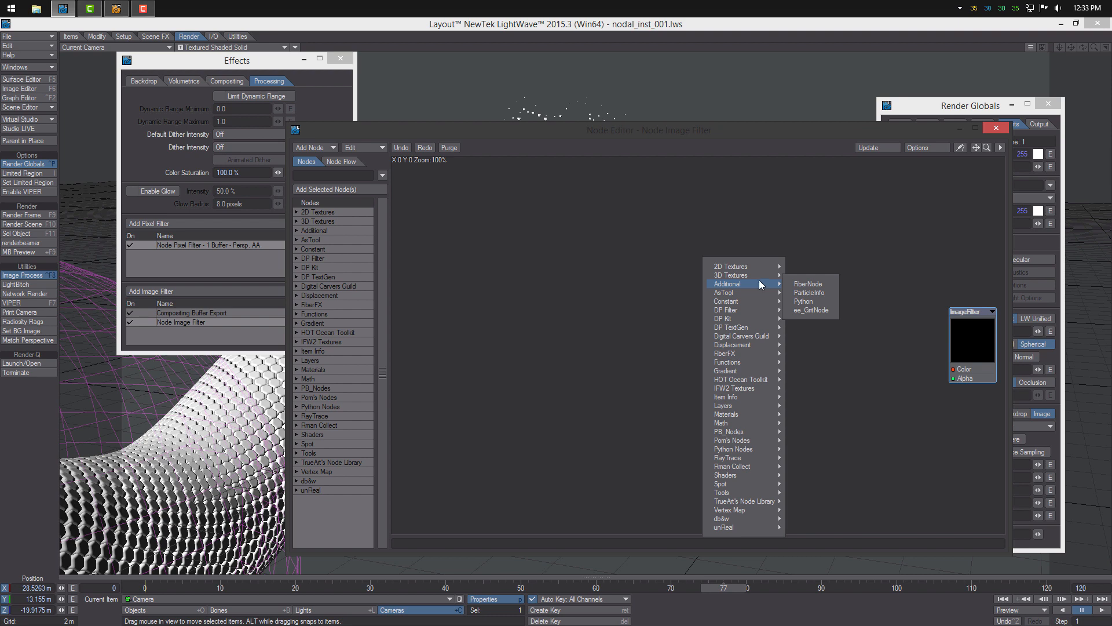
mouse_move(759, 310)
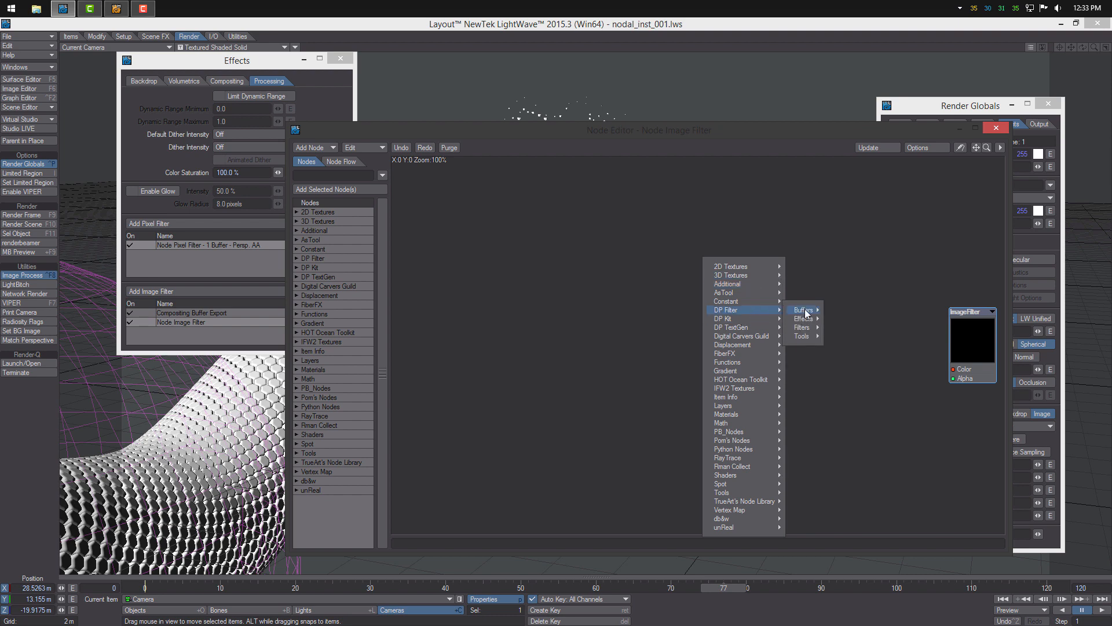
mouse_move(805, 311)
left_click(855, 328)
Add a DP Filter Render Buffer node and place it directly above the Get Global Buffer node.
right_click(669, 343)
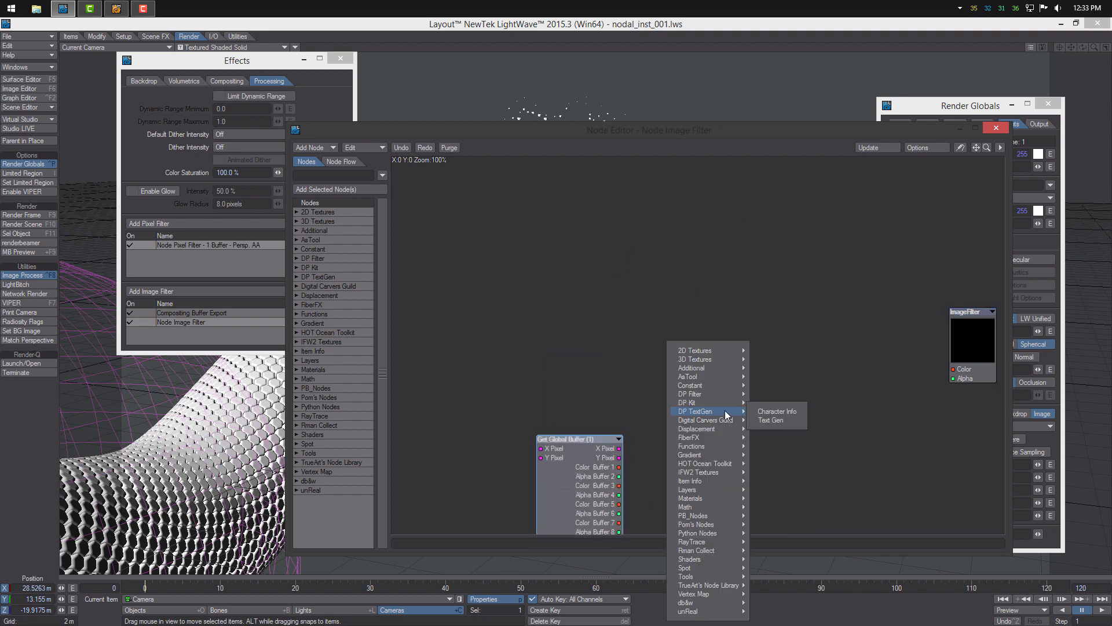
mouse_move(733, 407)
mouse_move(768, 393)
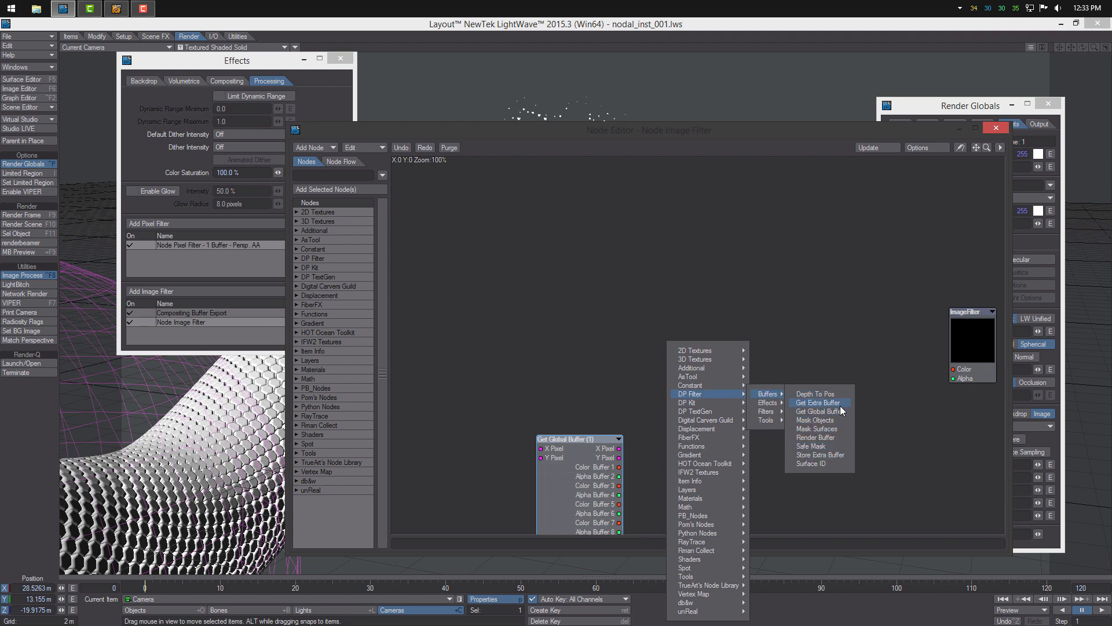
left_click(834, 438)
left_click_drag(675, 404, 548, 301)
Add an OpenImageDenoise node to the image filter graph and set its image type to LDR.
right_click(712, 379)
mouse_move(715, 380)
mouse_move(757, 395)
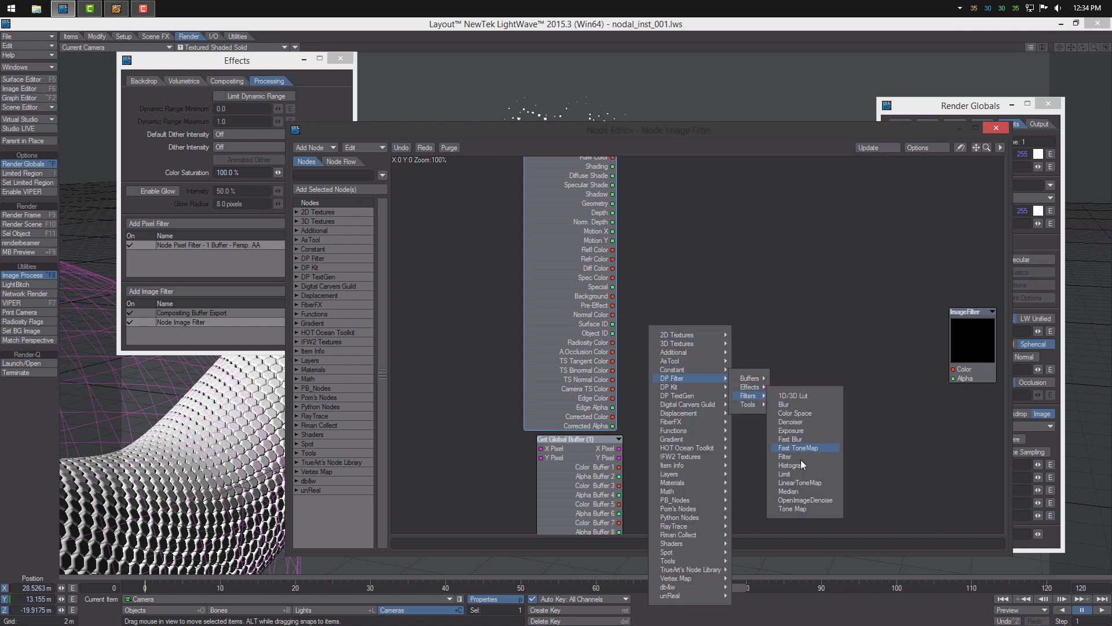
left_click(806, 501)
double_click(689, 339)
left_click(927, 234)
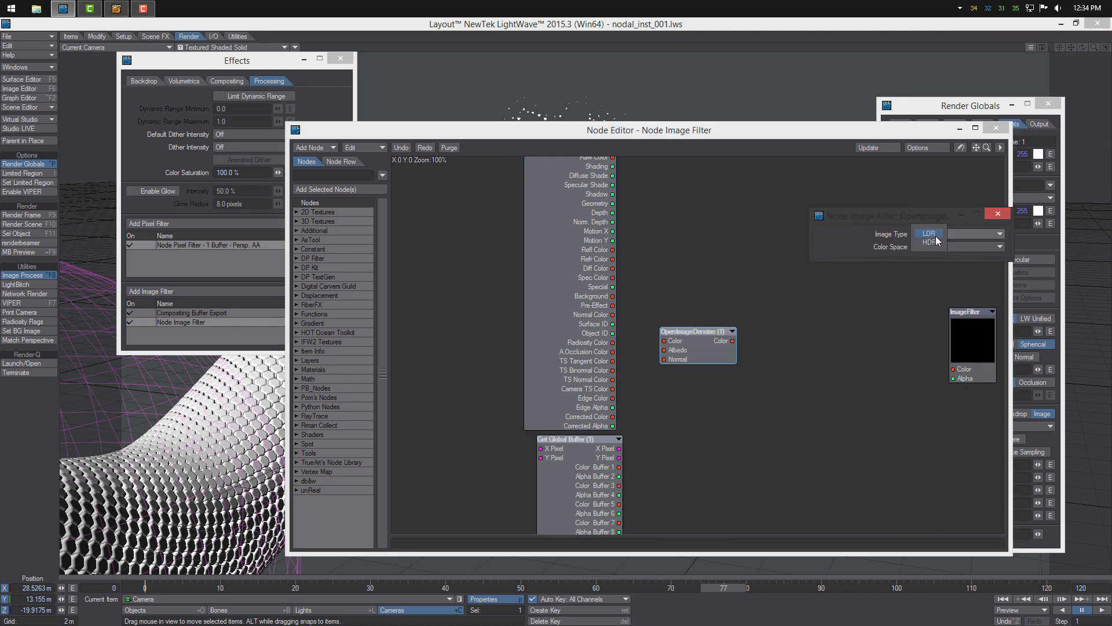
left_click(927, 234)
left_click(944, 247)
left_click(943, 225)
left_click(989, 214)
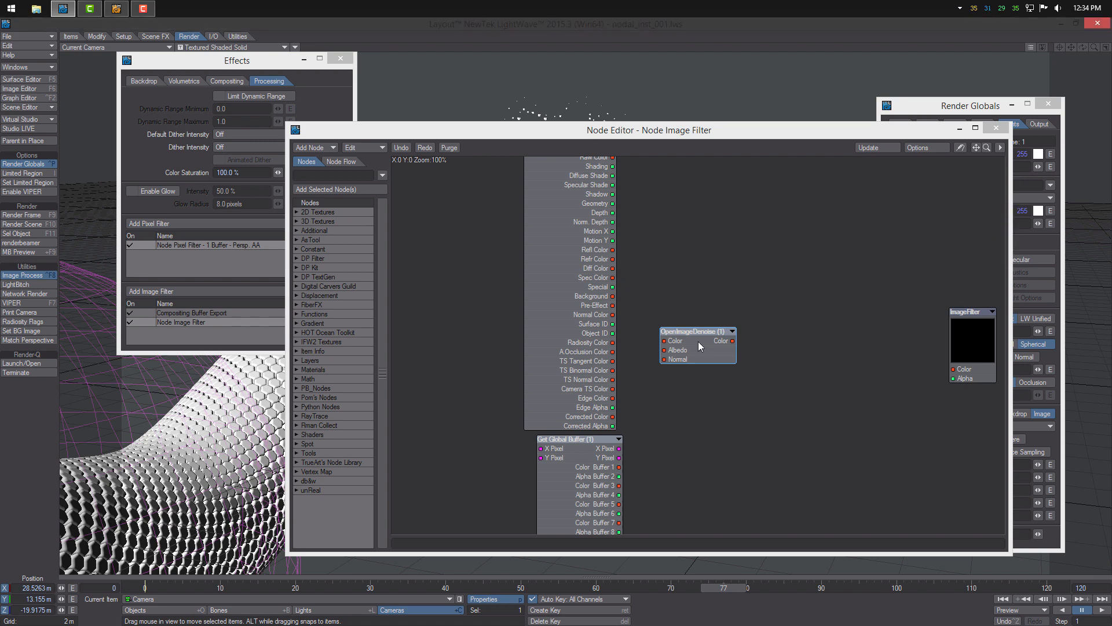
Connect the render buffer's color output to the denoiser's Color input and its Raw Color output to Albedo.
left_click_drag(698, 349, 712, 243)
middle_click_drag(714, 255, 731, 405)
left_click_drag(631, 243, 695, 385)
left_click_drag(630, 307, 695, 395)
middle_click_drag(716, 377, 709, 333)
left_click_drag(721, 345, 742, 346)
middle_click_drag(745, 346, 739, 300)
middle_click_drag(701, 377, 692, 329)
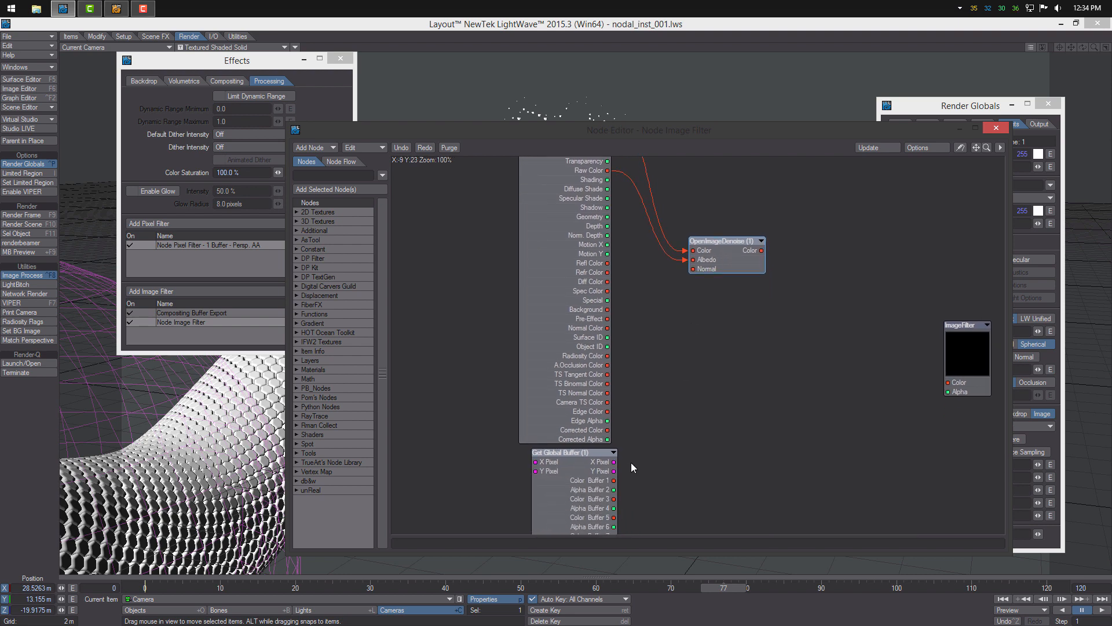
Connect global Color Buffer 1 to the denoiser's Normal input and the denoiser's Color output to ImageFilter Color, closing the editors.
left_click_drag(615, 481, 694, 269)
left_click_drag(761, 250, 775, 313)
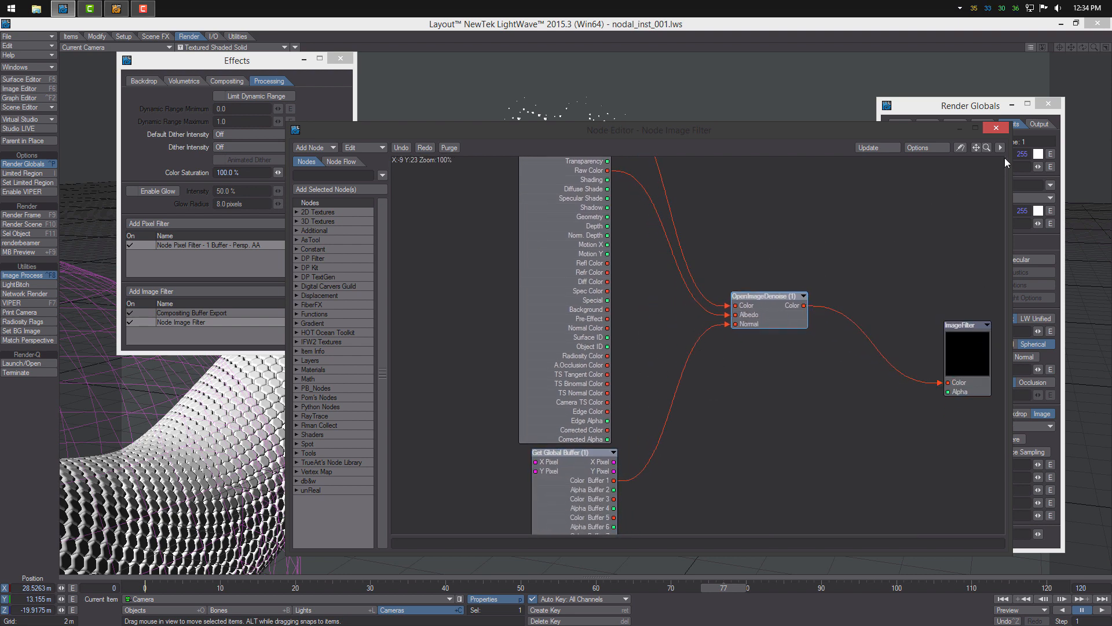
left_click(996, 130)
left_click(341, 58)
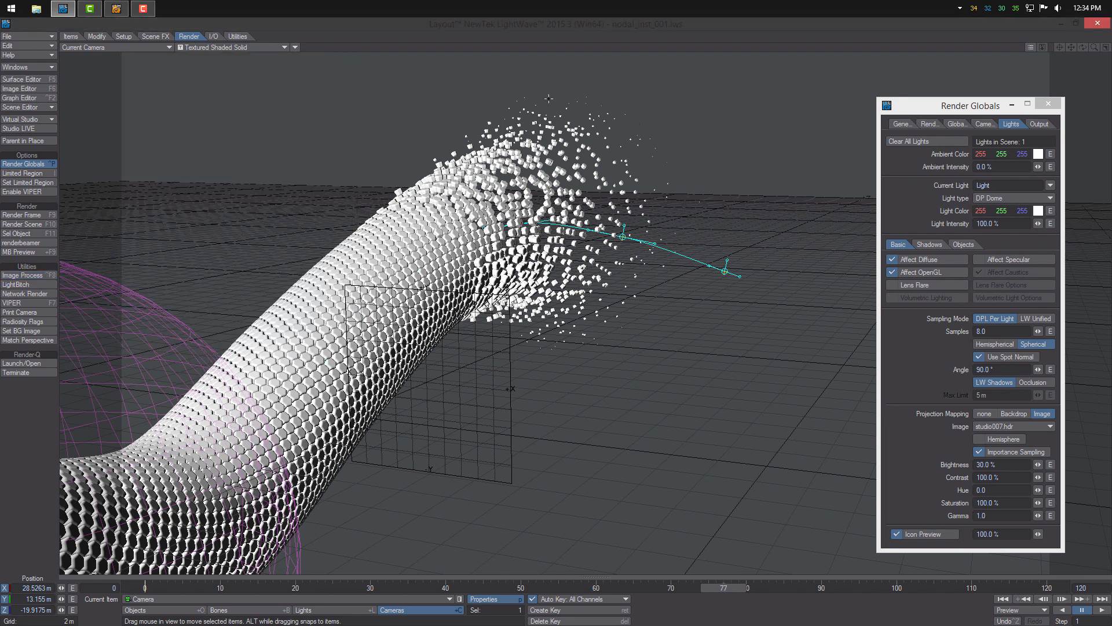
Save the scene over the existing nodal_inst_001.lws file.
key("s")
key("Return")
key("Return")
Render frame 75 to check the denoised result, then close the rendered image.
left_click_drag(747, 588, 731, 588)
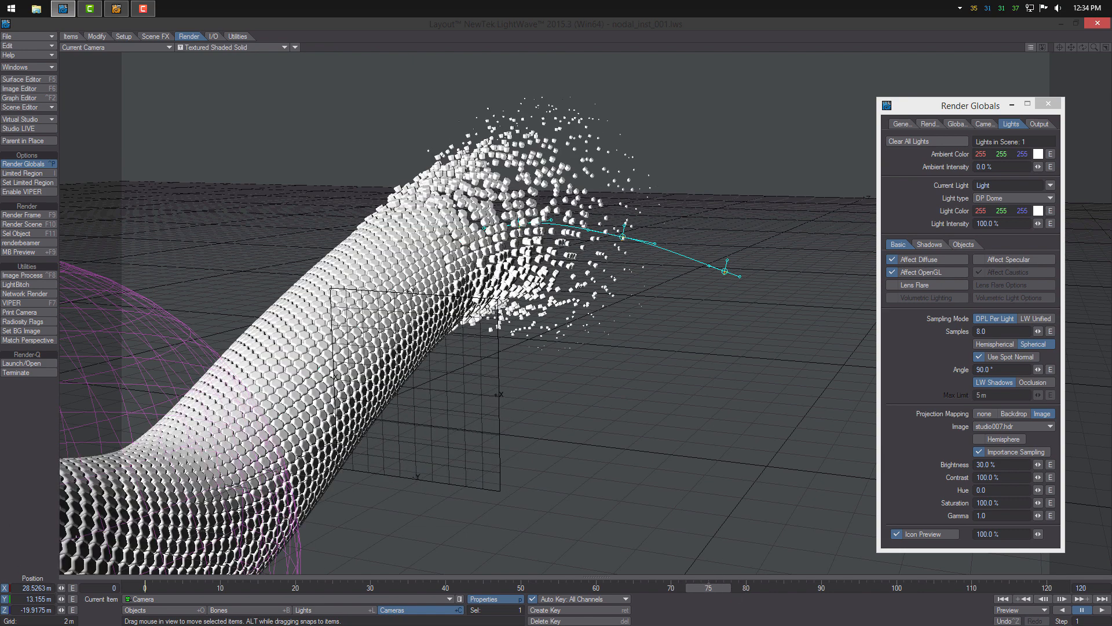
key("F9")
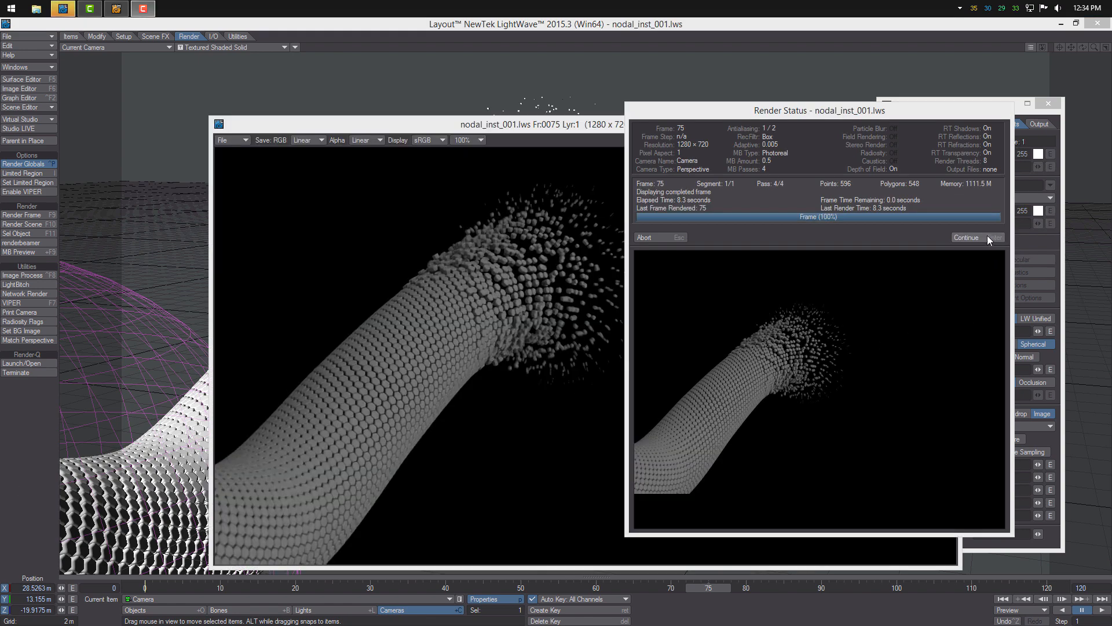
left_click(966, 238)
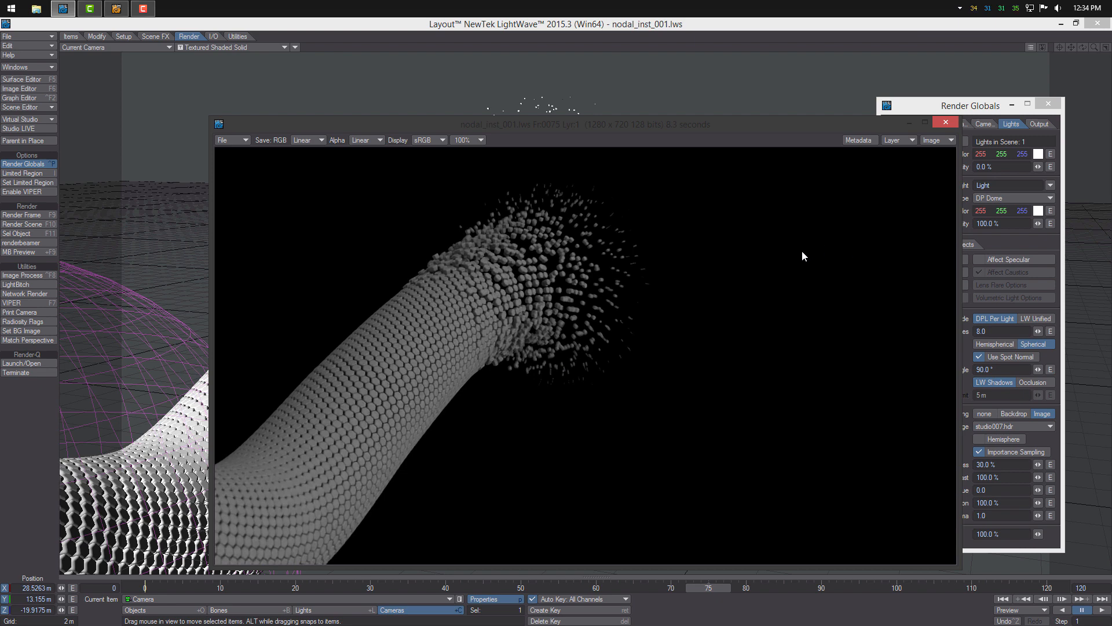
left_click(944, 123)
Switch the viewport to Perspective and load the inner layer of the segment object into the scene.
left_click(284, 47)
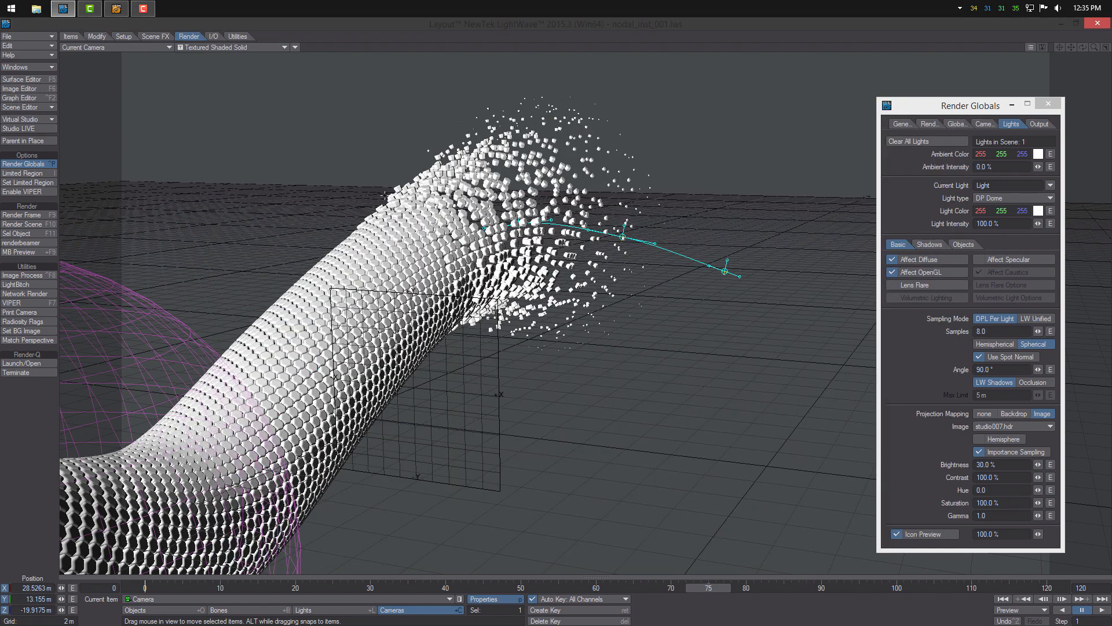
key("4")
left_click_drag(463, 324, 590, 269, "alt")
left_click_drag(556, 313, 585, 301, "ctrl+alt")
left_click_drag(585, 301, 481, 272, "alt")
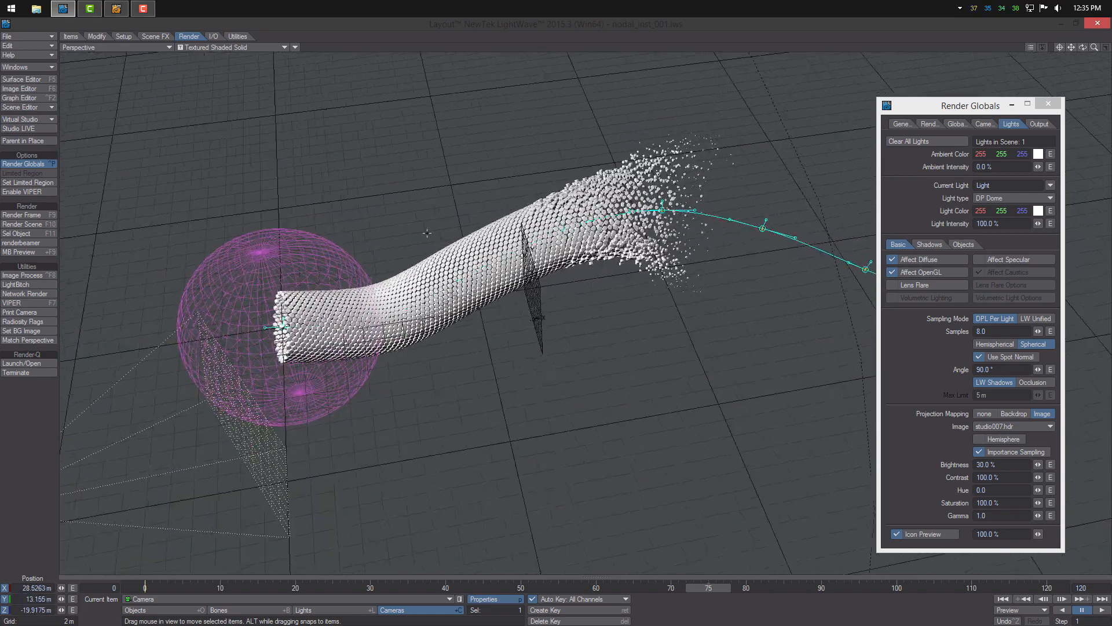
left_click(49, 37)
mouse_move(57, 38)
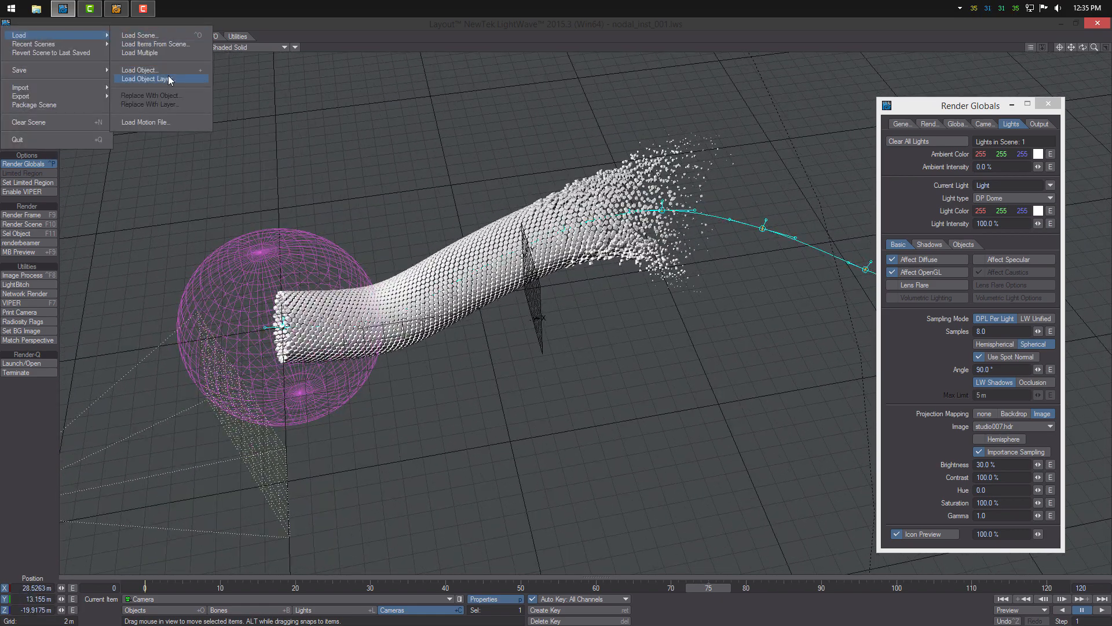
left_click(147, 78)
double_click(151, 113)
left_click(662, 128)
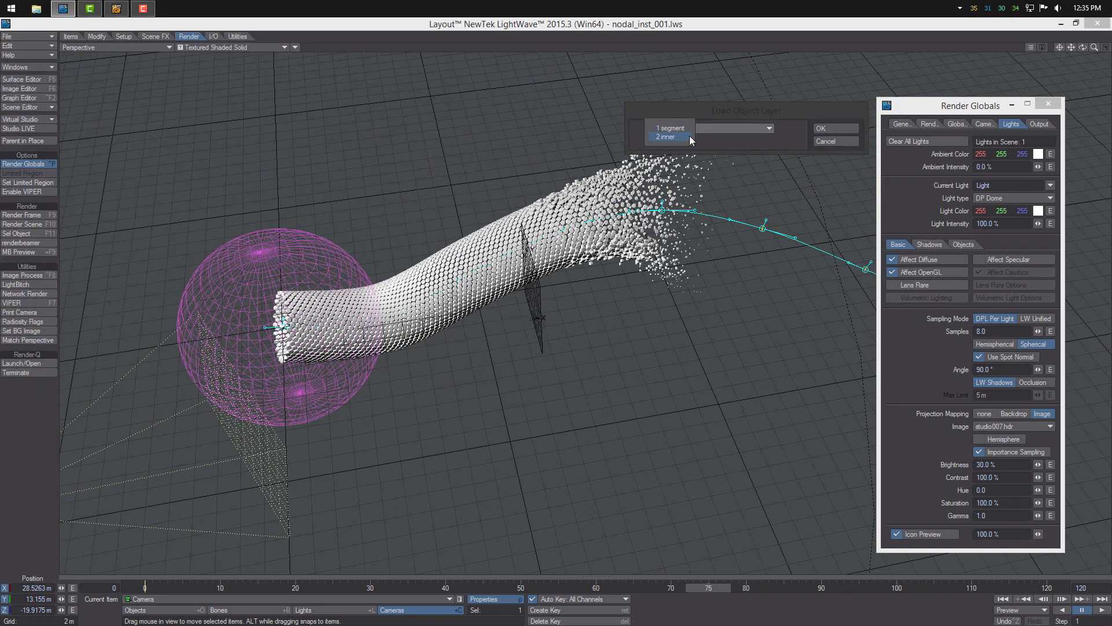
left_click(689, 136)
left_click(829, 128)
Copy the Spline Deformer node from the DP Instancer node graph of segment.segment.
scroll(674, 261, "down", 2)
left_click_drag(674, 261, 704, 292, "alt")
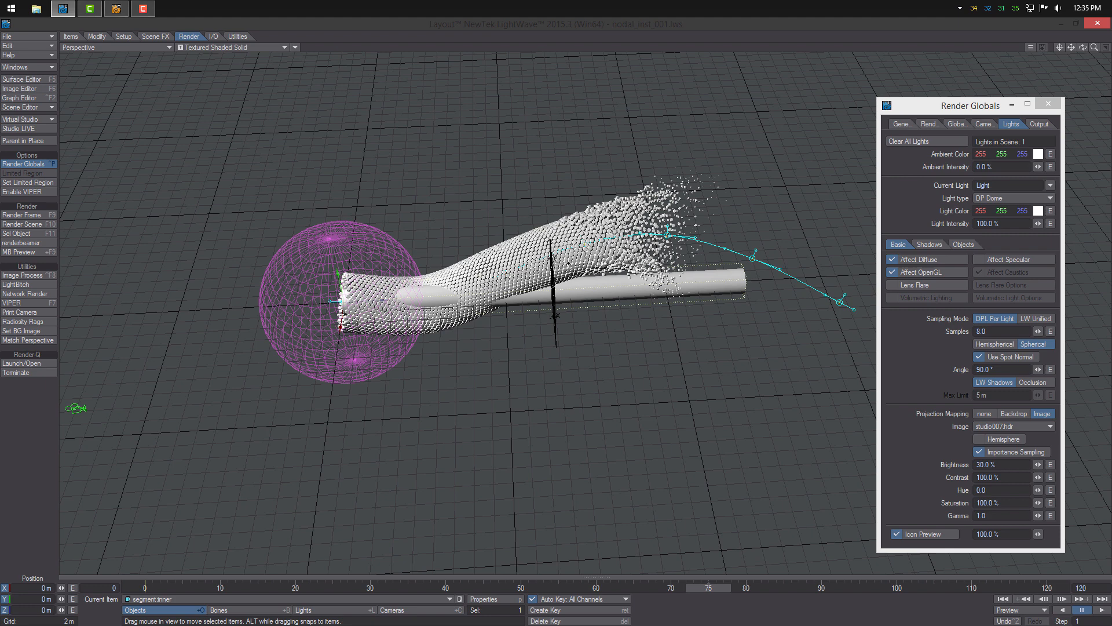
key("Up")
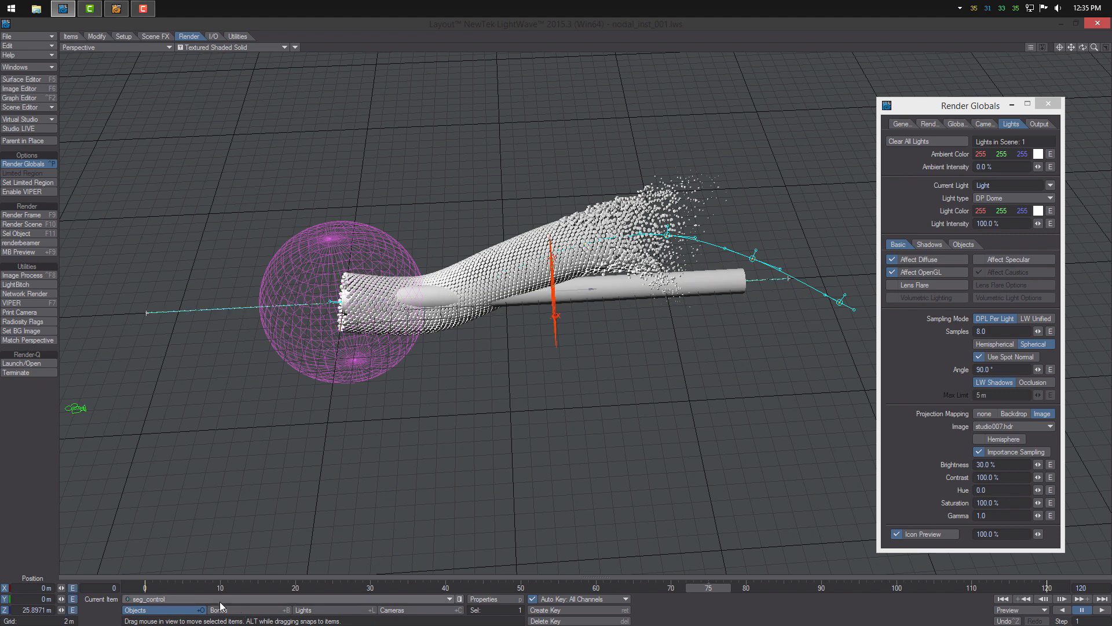
key("Up")
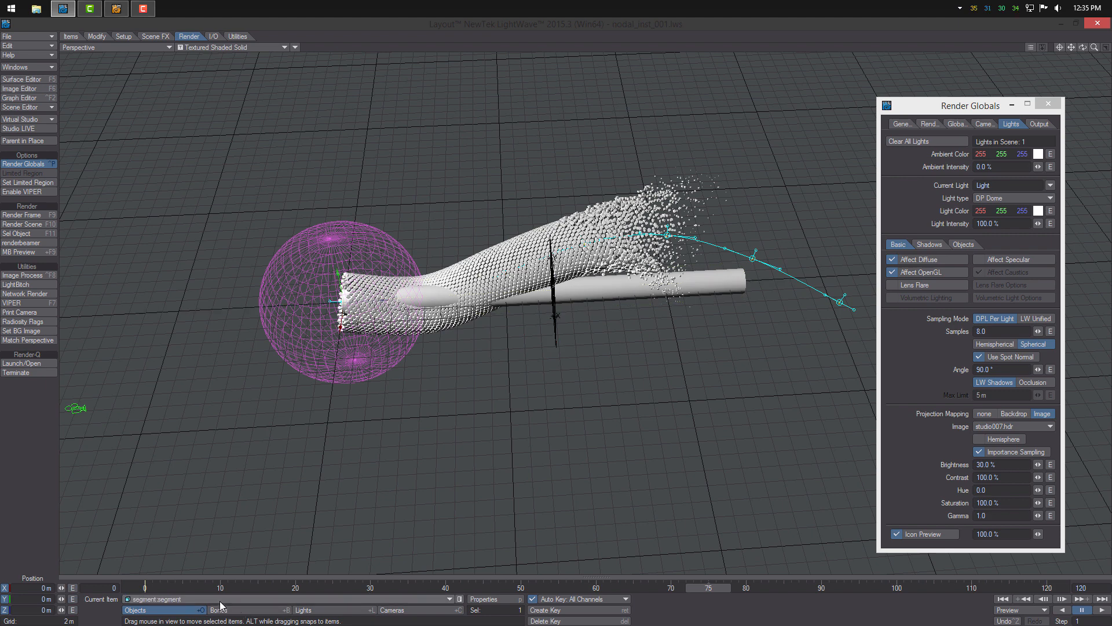
left_click(490, 599)
double_click(1055, 183)
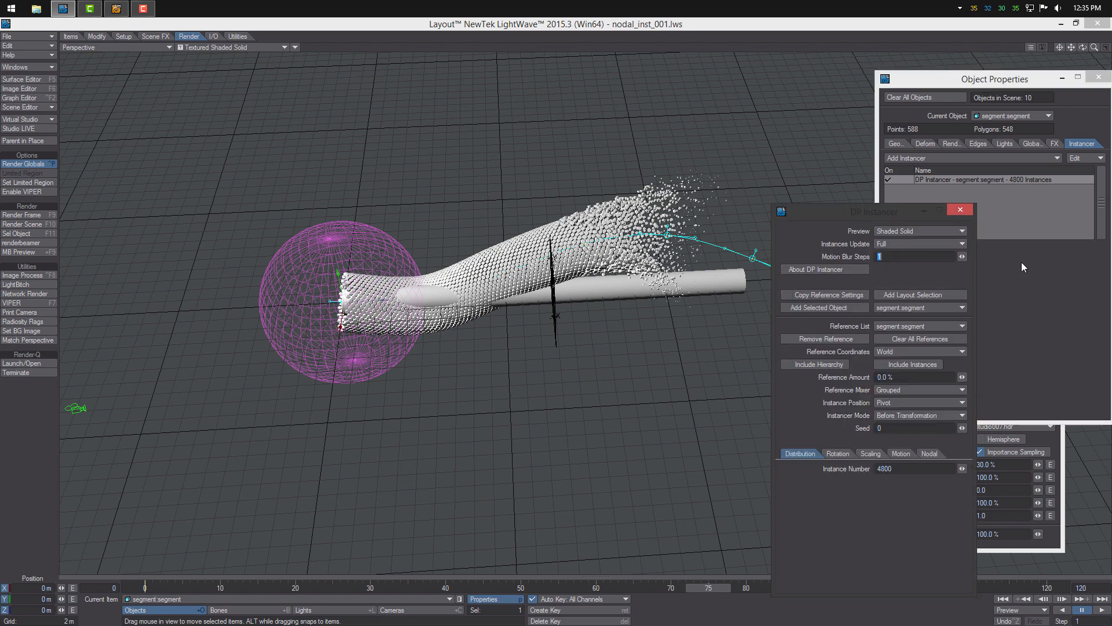
left_click(914, 455)
left_click(894, 468)
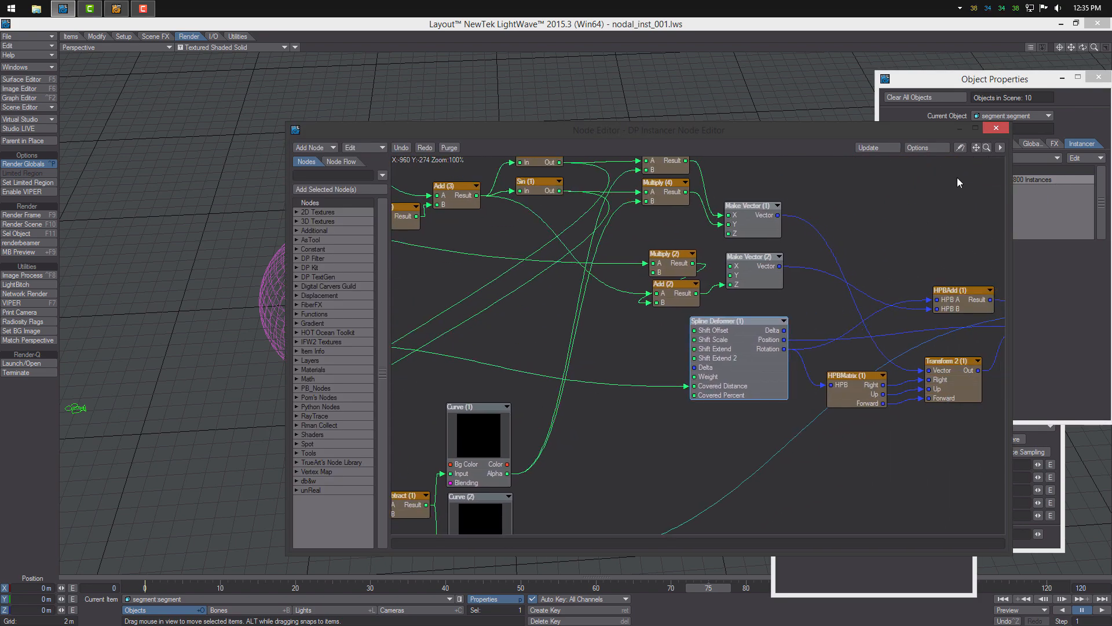
left_click(1001, 129)
Enable nodal displacement on segment.inner, paste the Spline Deformer into its graph, and connect Delta to the Displacement input.
left_click(1011, 119)
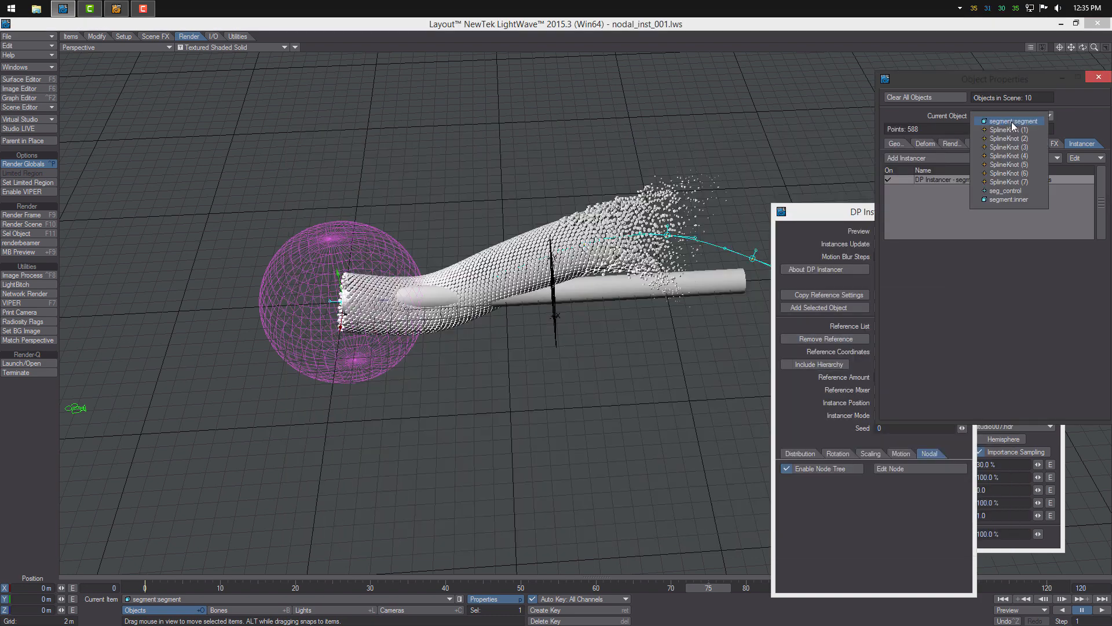
left_click(1023, 202)
left_click(929, 144)
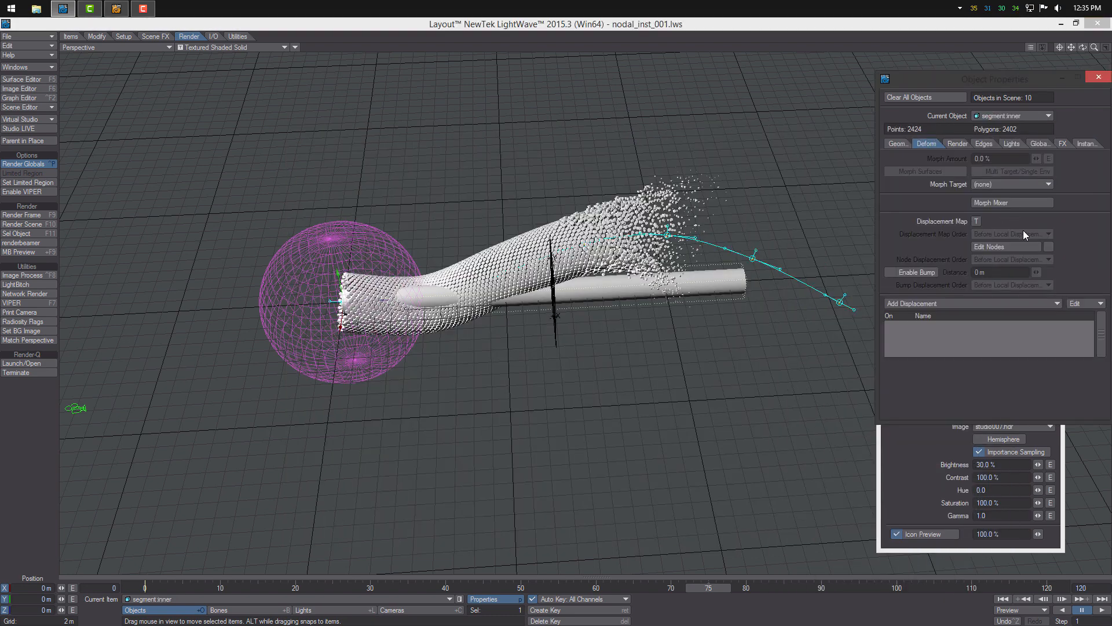
left_click(1047, 247)
left_click(1041, 245)
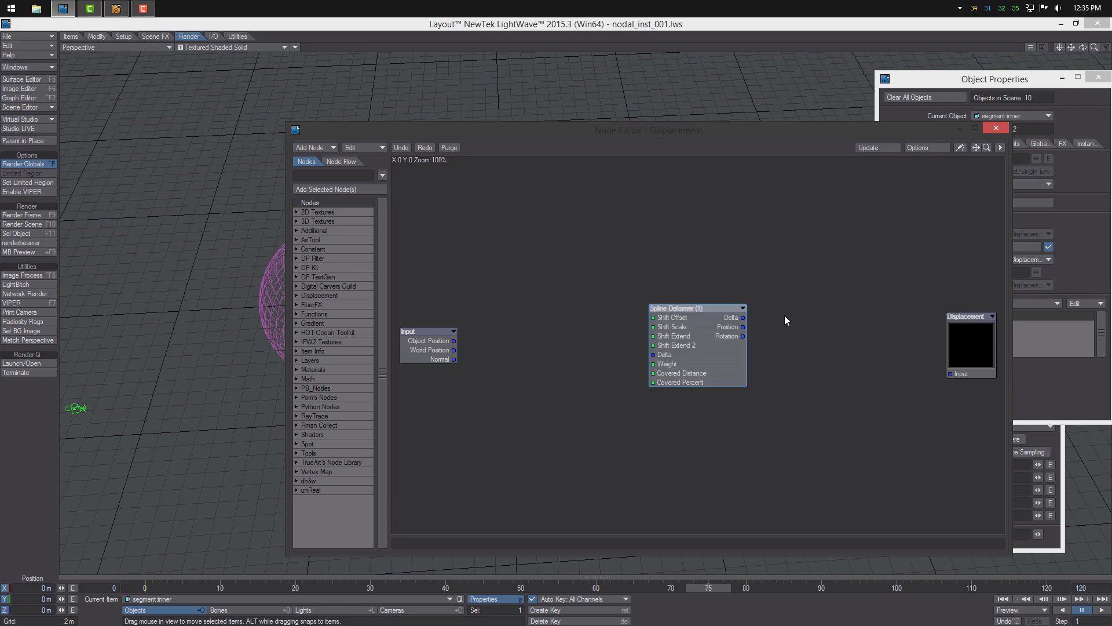
left_click_drag(744, 318, 950, 374)
left_click_drag(479, 131, 851, 180)
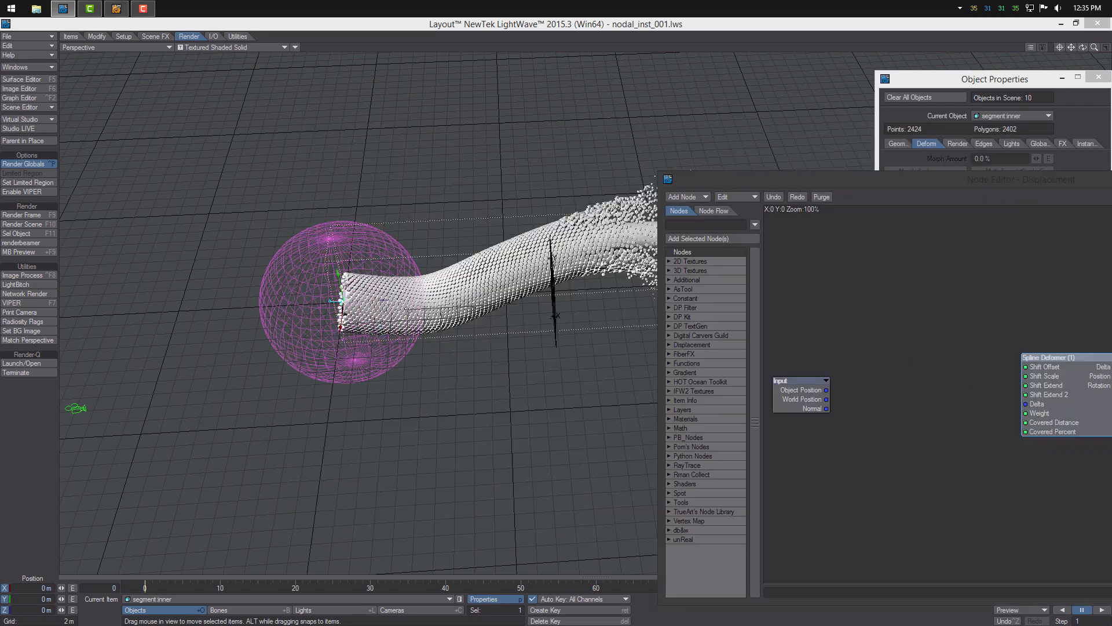
Examine how the deformed inner tube sits within the instanced segments at different points of the animation.
left_click_drag(406, 405, 509, 324, "alt")
left_click(40, 79)
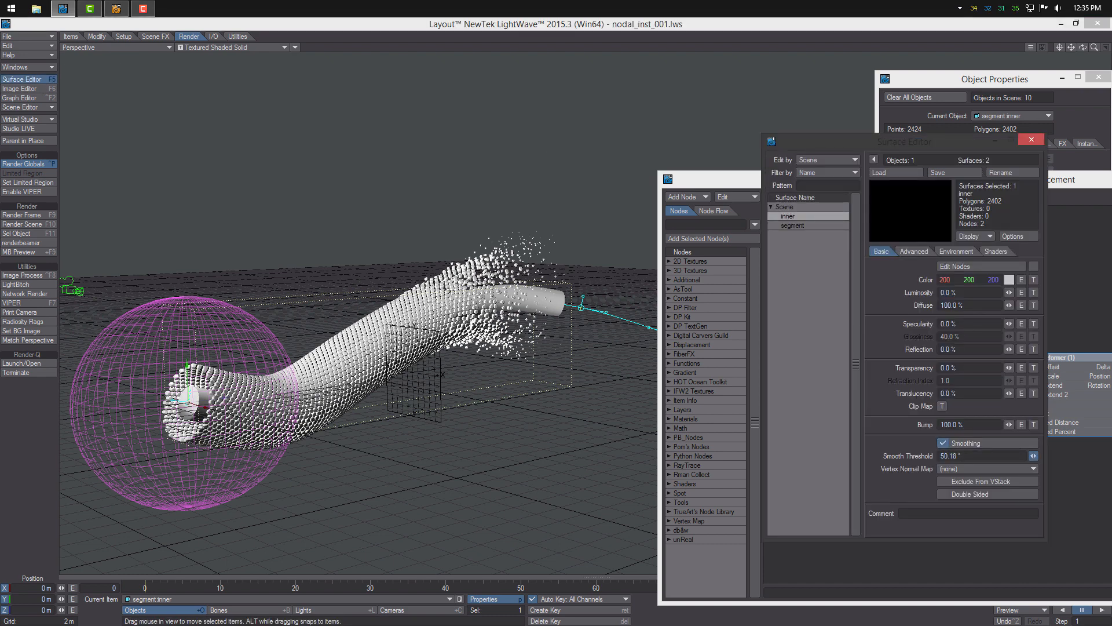
left_click_drag(276, 588, 302, 588)
left_click(1032, 141)
left_click_drag(911, 381, 846, 369, "alt")
left_click_drag(373, 365, 365, 419, "alt")
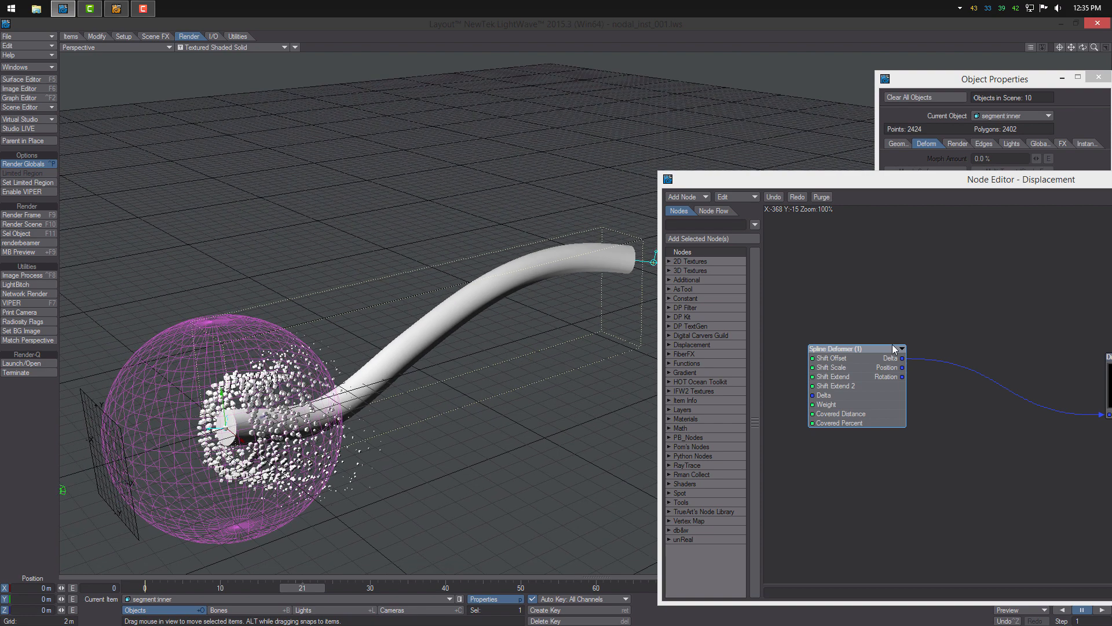
left_click_drag(994, 387, 1023, 372, "alt")
left_click_drag(806, 383, 891, 360, "alt")
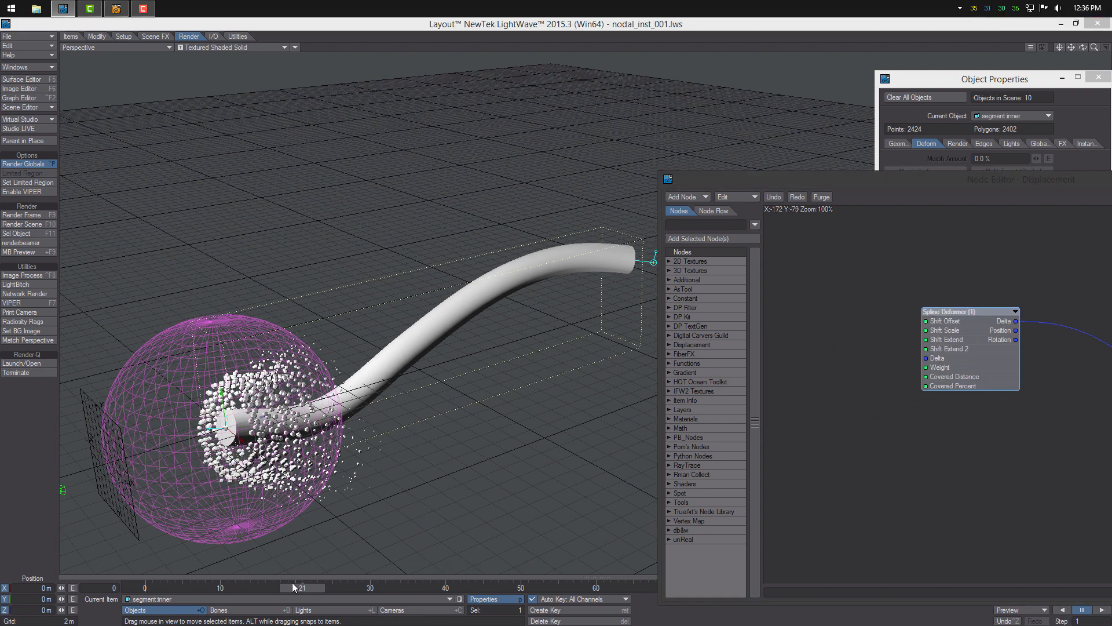
left_click_drag(293, 588, 753, 587)
left_click_drag(371, 417, 463, 359, "alt")
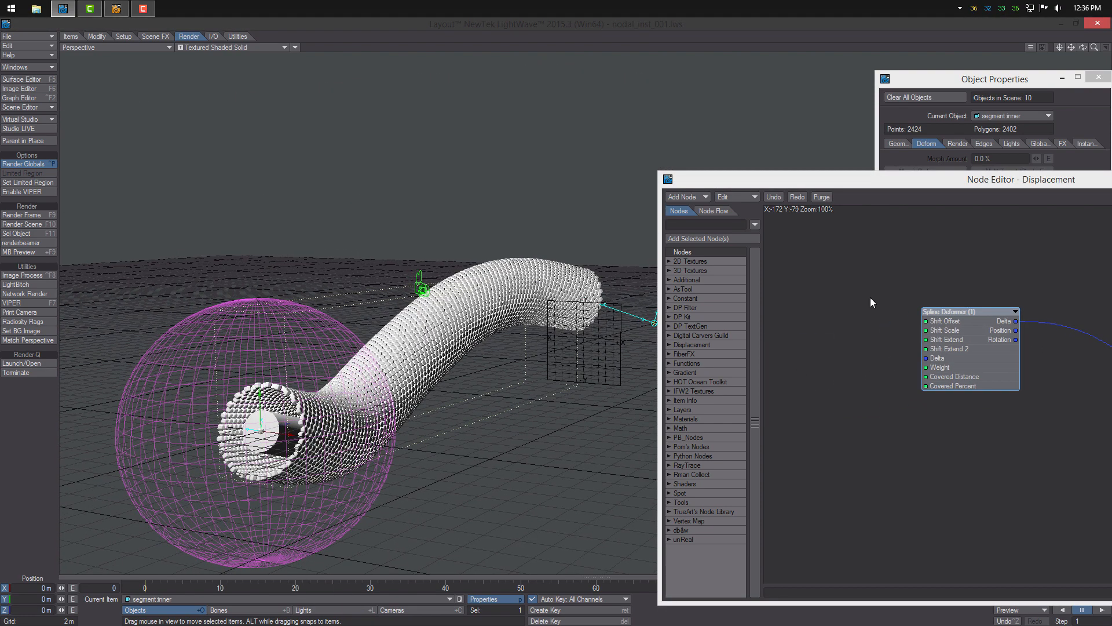
Add a DP Kit Scale node to the segment.inner displacement graph and connect its Delta output to the Spline Deformer's Delta input.
right_click(811, 319)
mouse_move(834, 378)
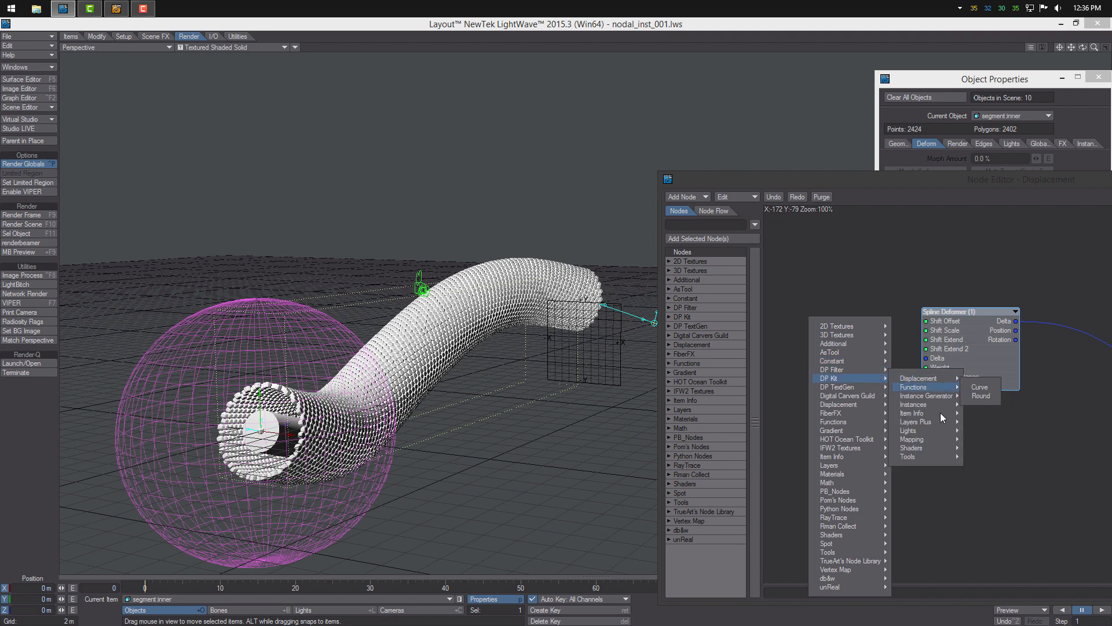
mouse_move(942, 413)
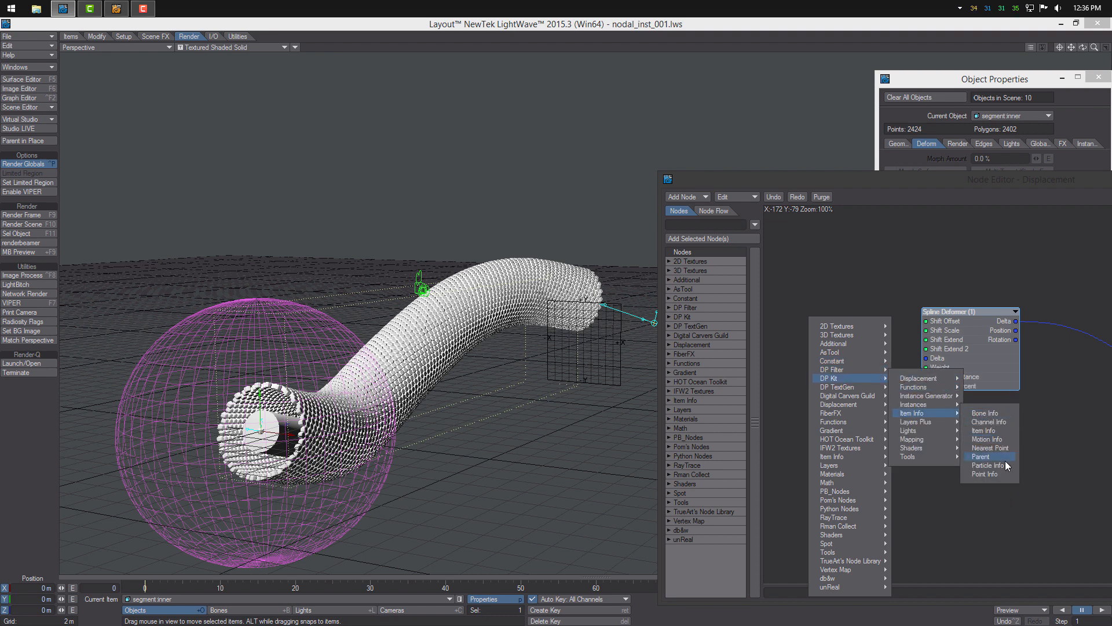
mouse_move(944, 441)
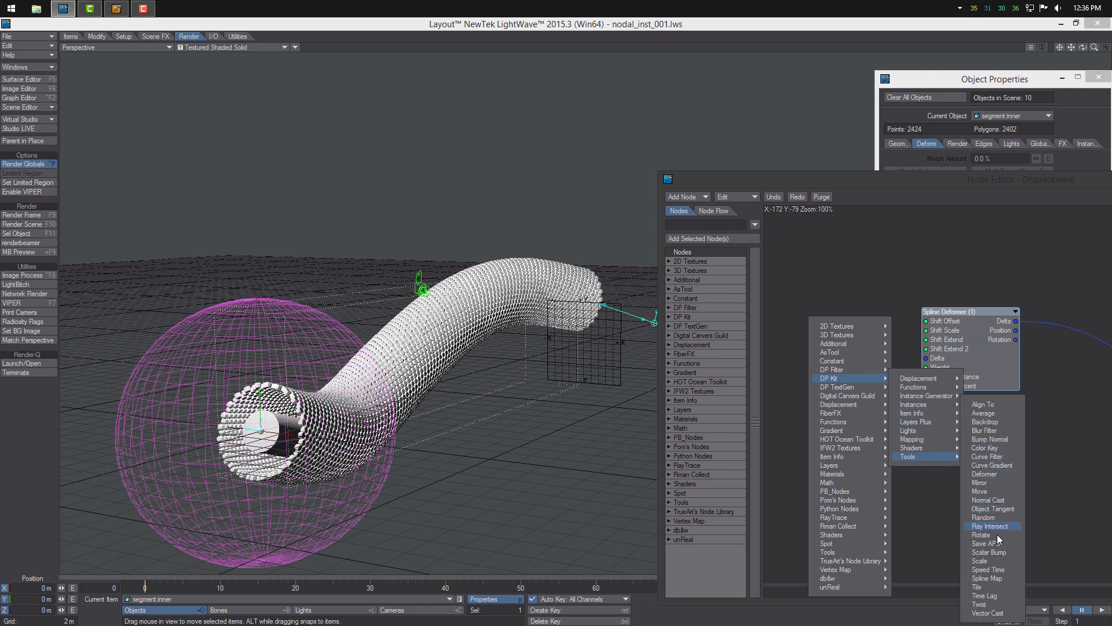
left_click(996, 560)
left_click_drag(1045, 374, 960, 364)
Set the Scale node's X and Y scale to 2.0 to widen the inner tube.
double_click(846, 349)
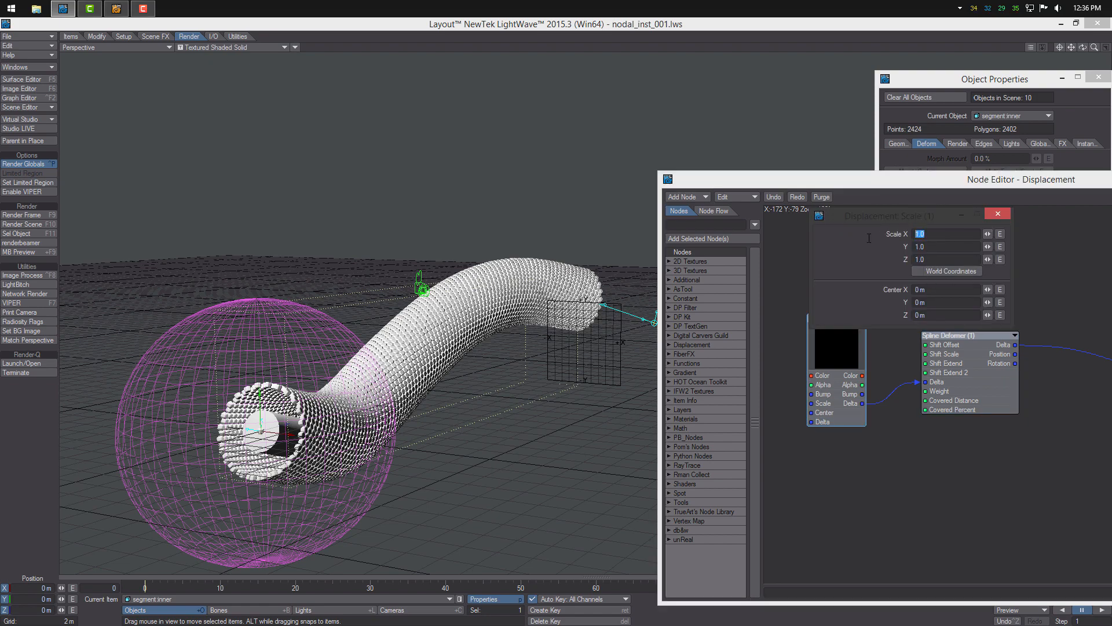
key("Return")
left_click_drag(509, 347, 690, 342, "alt")
left_click_drag(939, 246, 836, 253)
type("2")
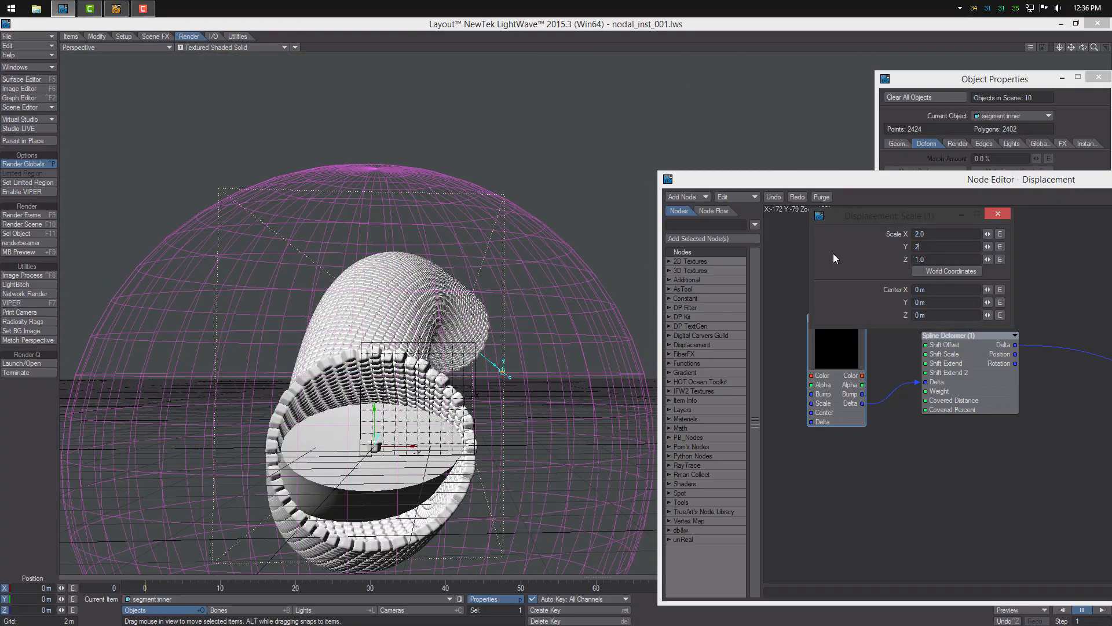
key("Return")
left_click_drag(579, 302, 674, 319, "alt")
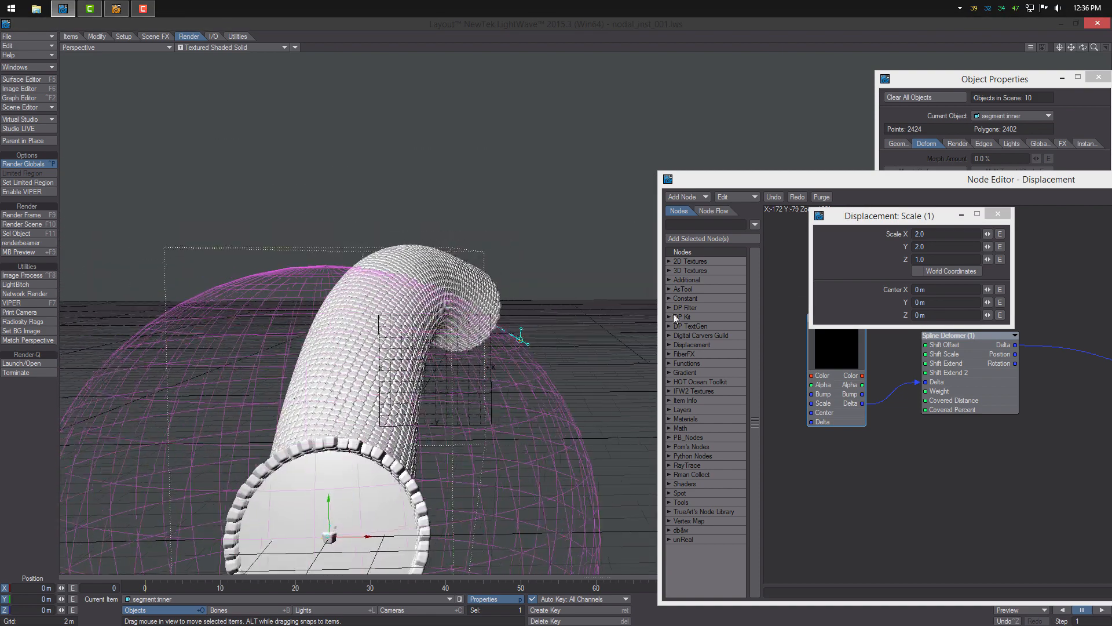
Try an X and Y scale of 2.1 on the Scale node and inspect the tube's open end.
left_click_drag(921, 234, 926, 234)
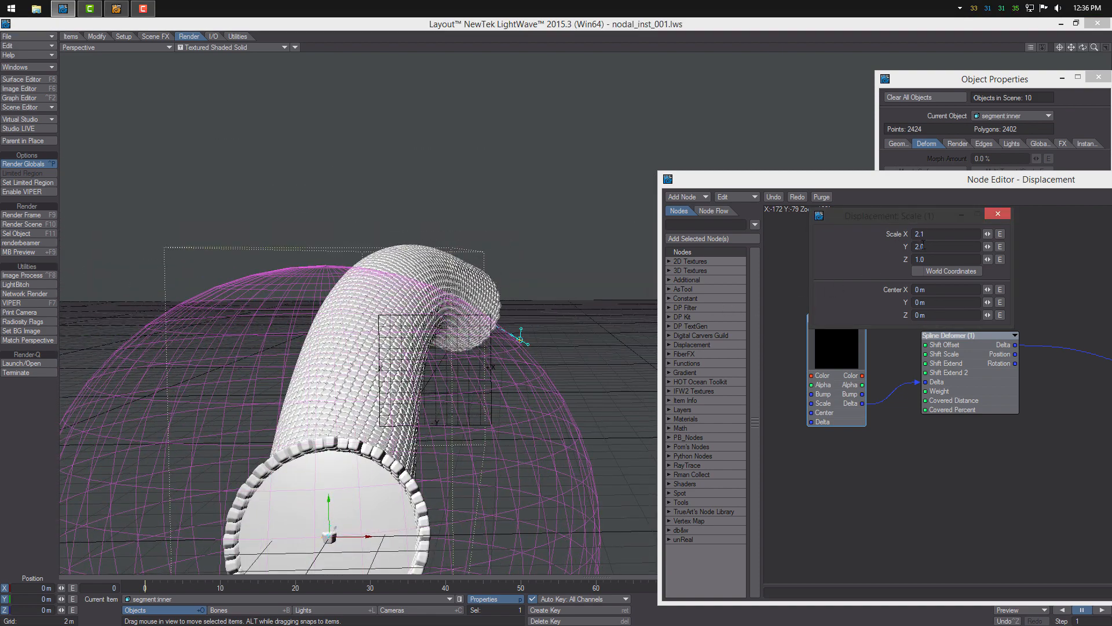
type("1")
key("Return")
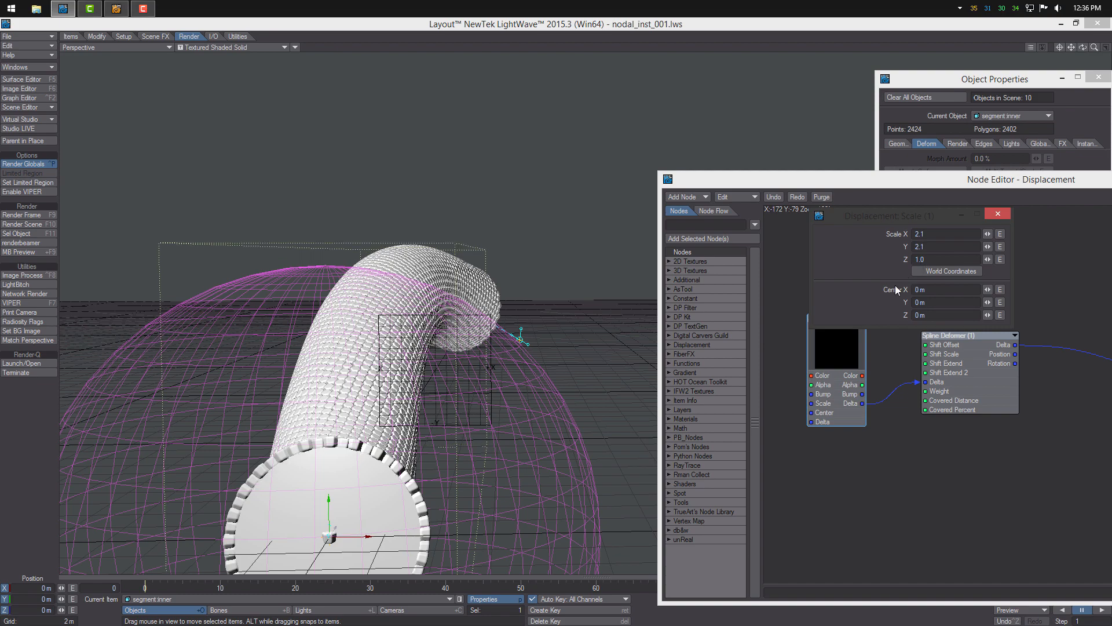
left_click_drag(340, 442, 313, 436, "alt")
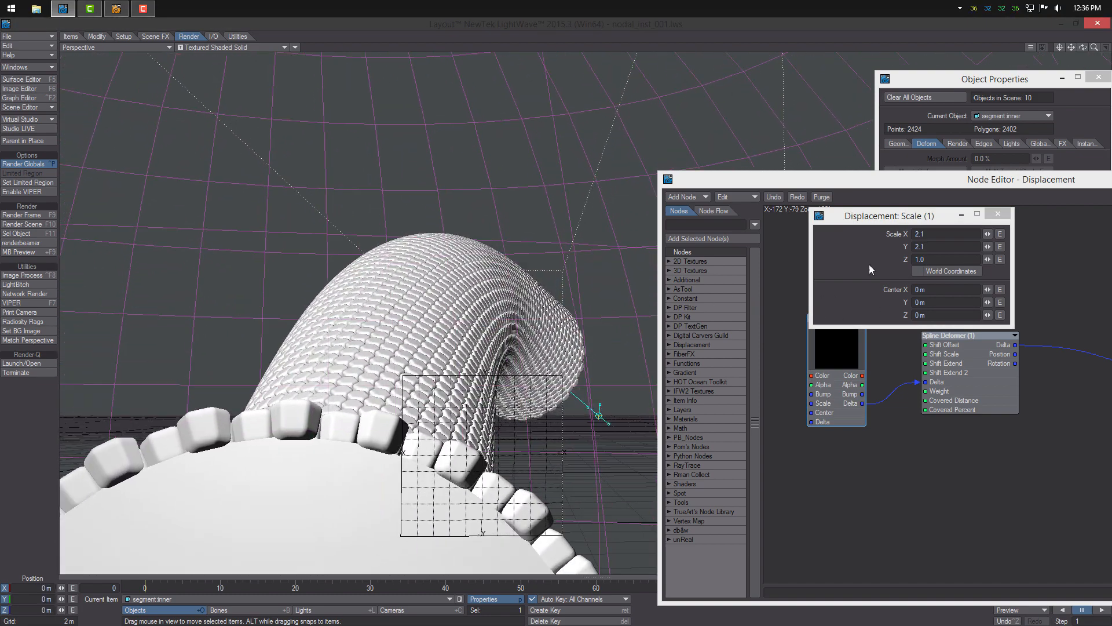
Set the Scale node's X and Y scale to 2.05.
left_click(924, 234)
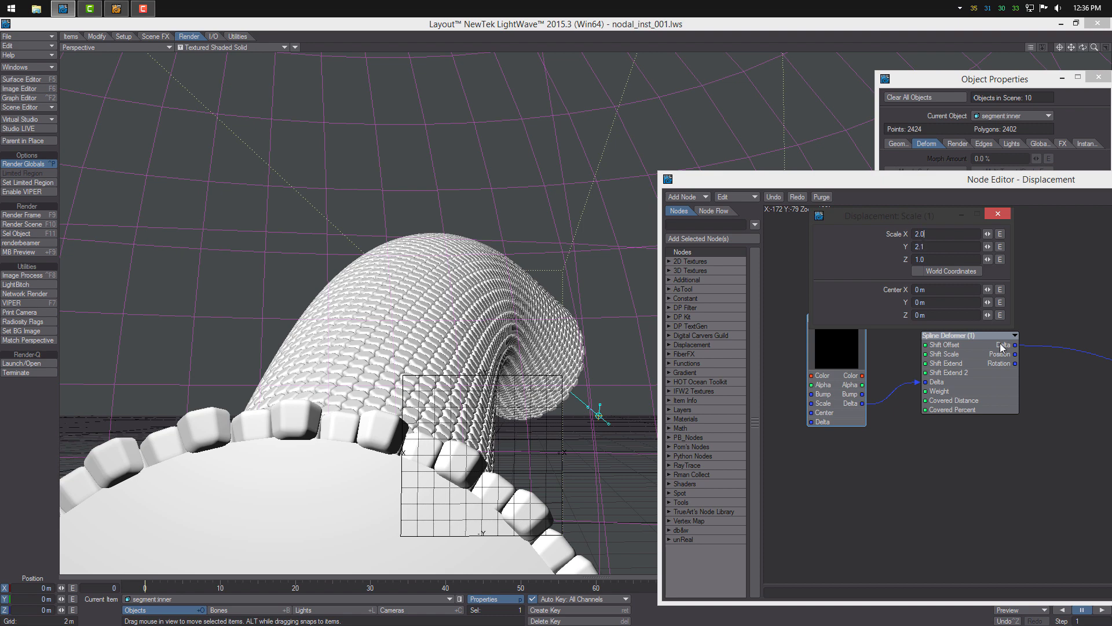
key("Return")
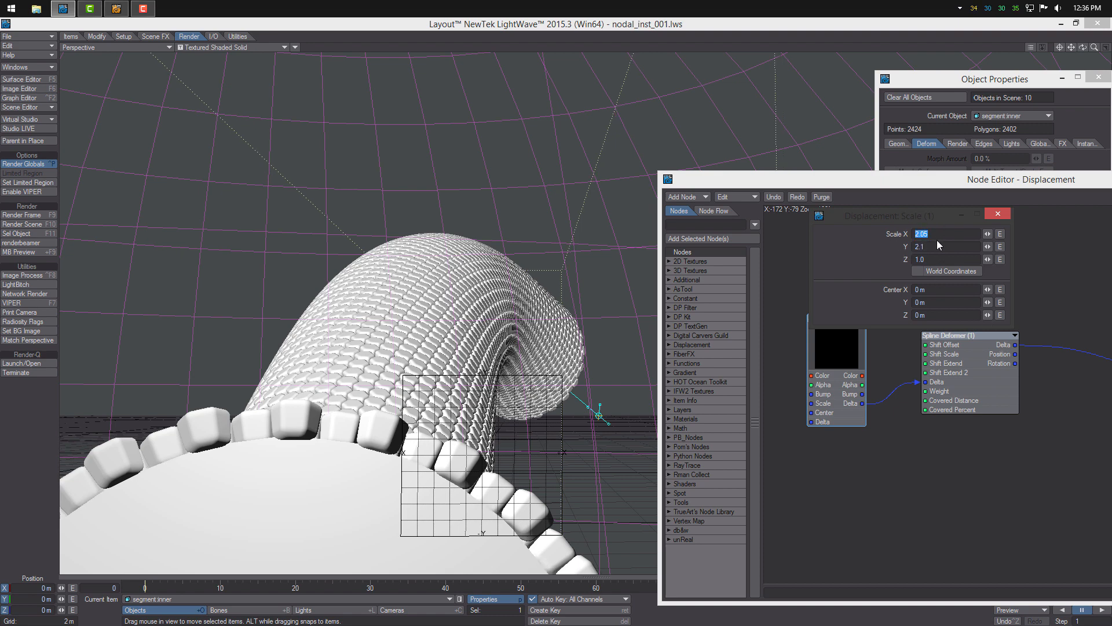
key("Tab")
key("Return")
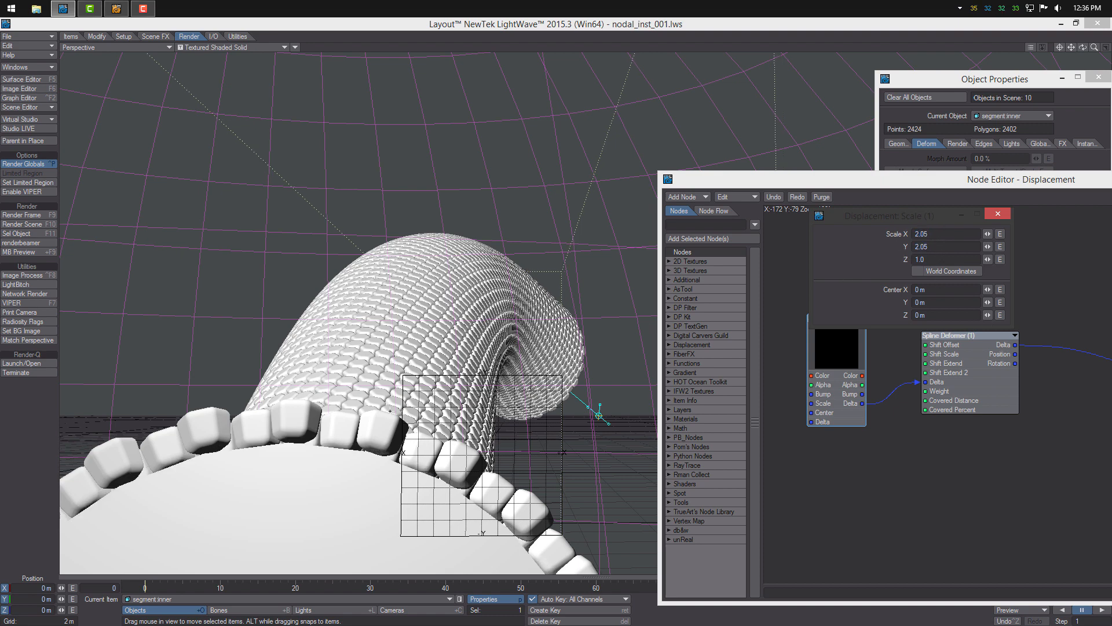
Lengthen the inner tube by raising the Scale node's Z scale to about 1.07, and close its properties.
left_click_drag(390, 410, 179, 449, "alt")
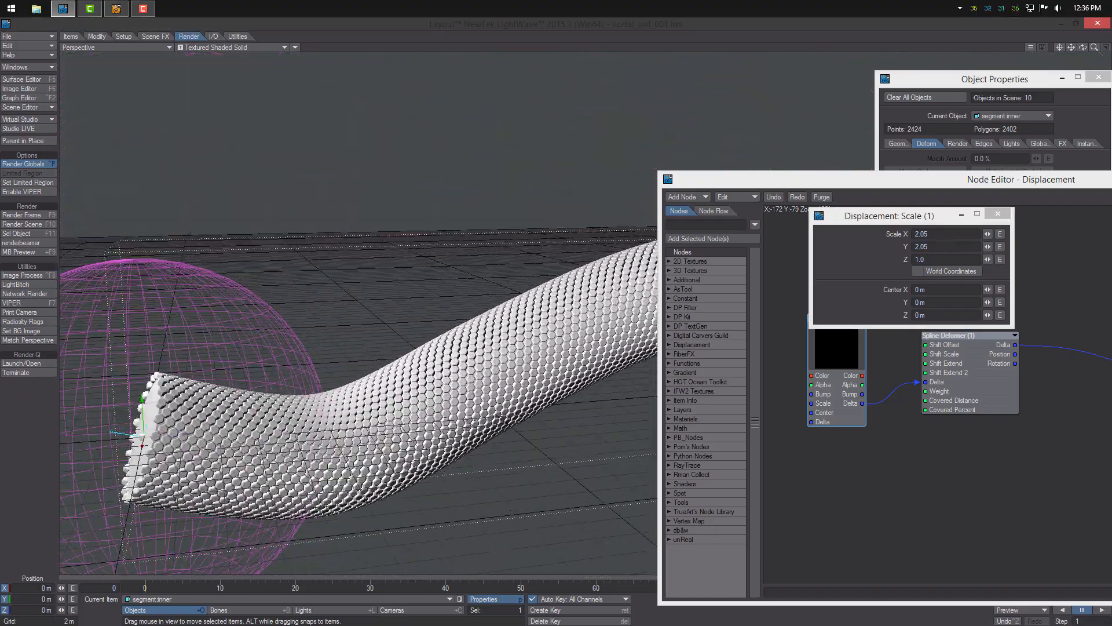
left_click_drag(280, 430, 139, 437, "ctrl+alt")
mouse_move(987, 259)
left_mouse_down()
mouse_move(1024, 259)
mouse_move(969, 259)
left_mouse_up()
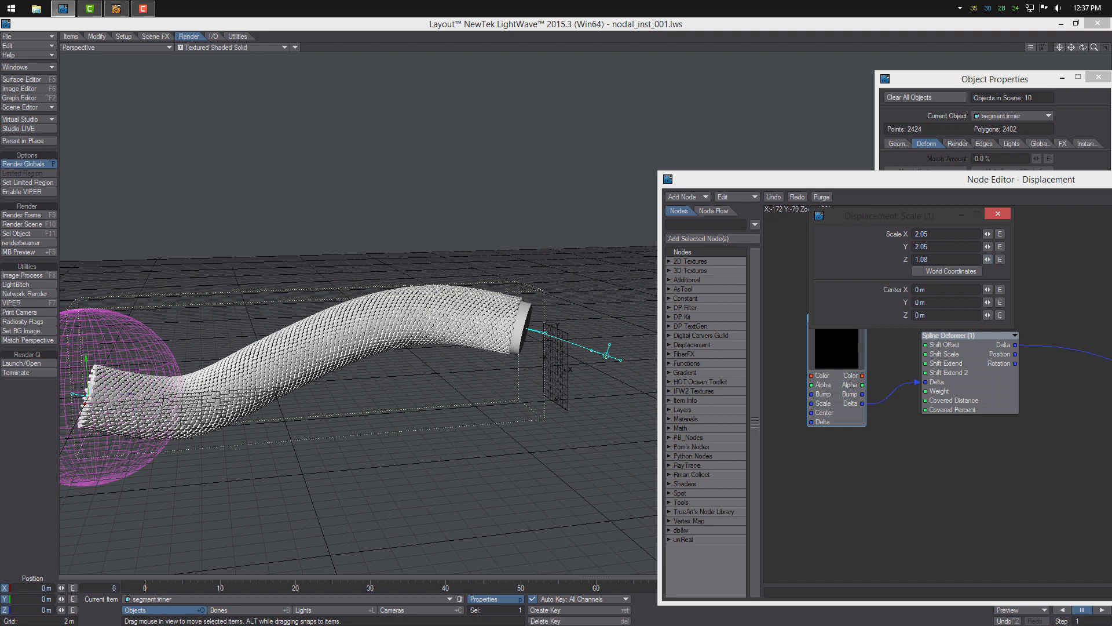
left_click(997, 213)
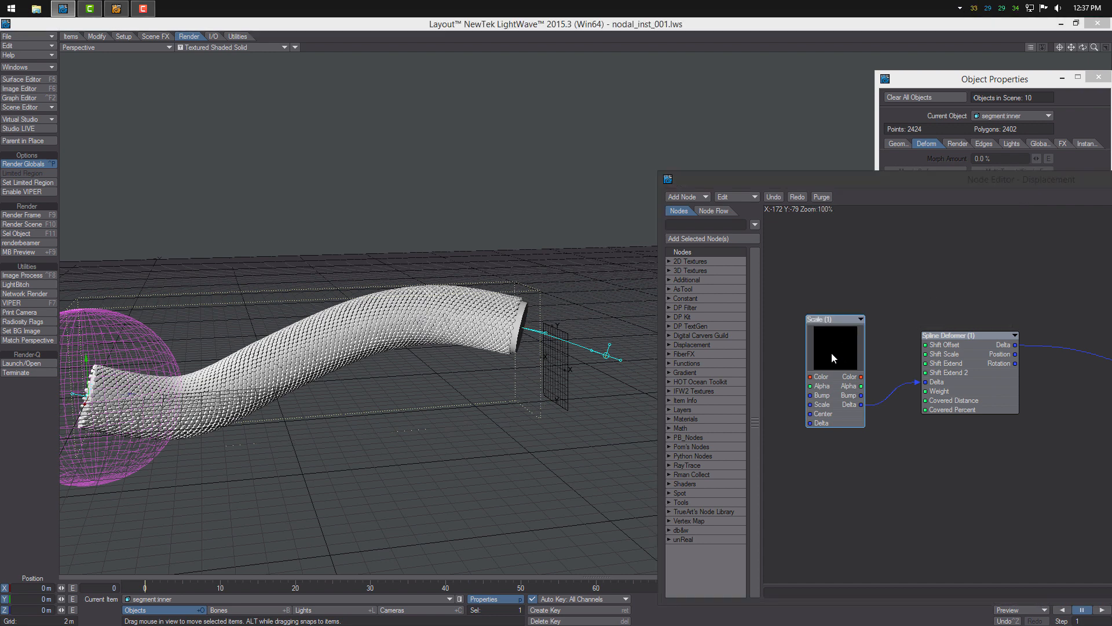
Add a constant Scalar node and connect it to the Spline Deformer's Shift Offset input.
left_click_drag(832, 353, 867, 307)
right_click(833, 247)
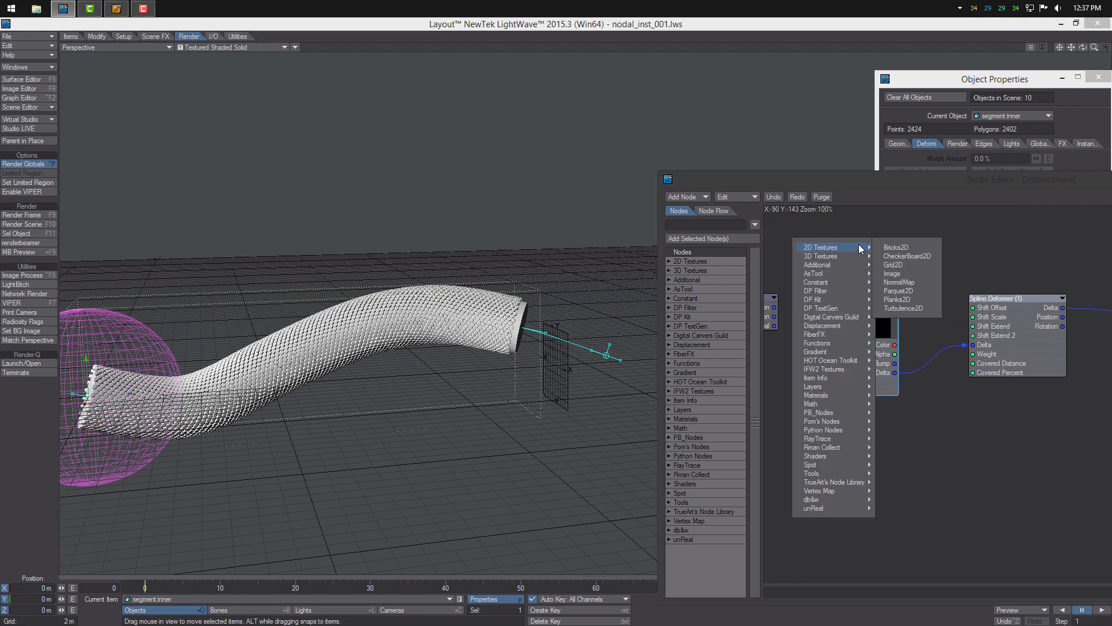
mouse_move(834, 282)
left_click(907, 341)
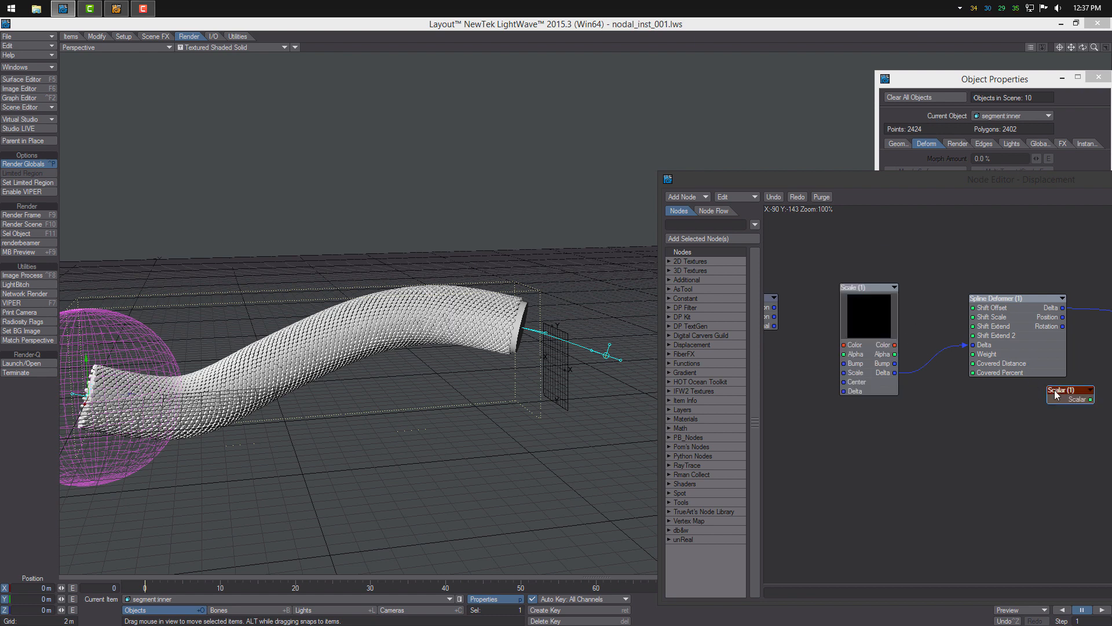
left_click_drag(871, 308, 880, 319)
left_click_drag(957, 267, 1026, 303)
Adjust the Scalar driving Shift Offset to about -0.48 to slide the inner tube along the spline.
double_click(937, 264)
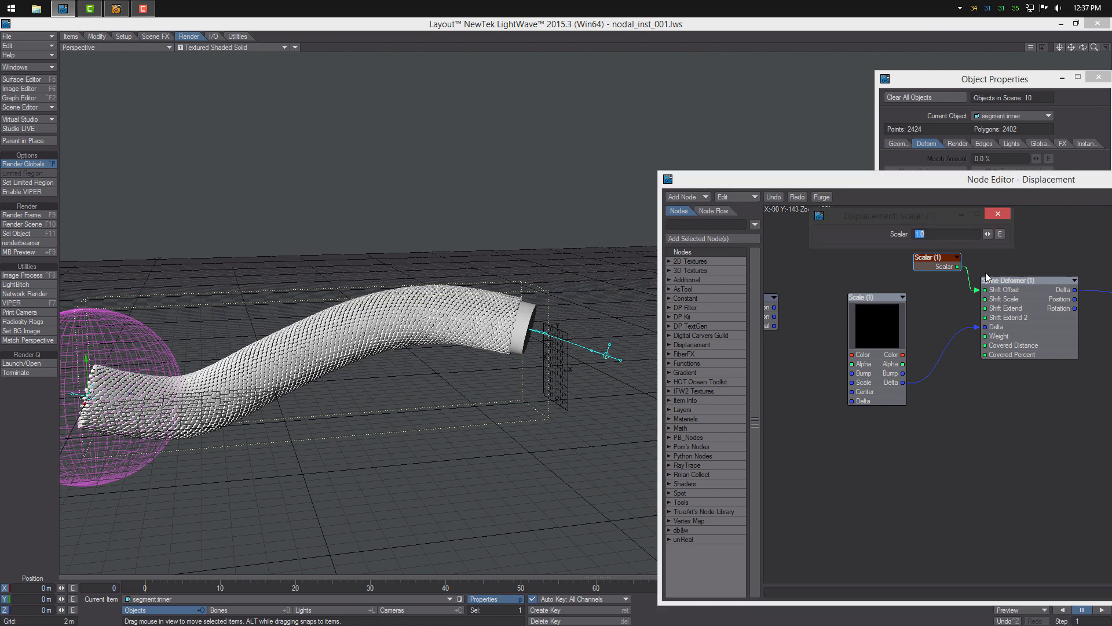
left_click_drag(988, 234, 991, 234)
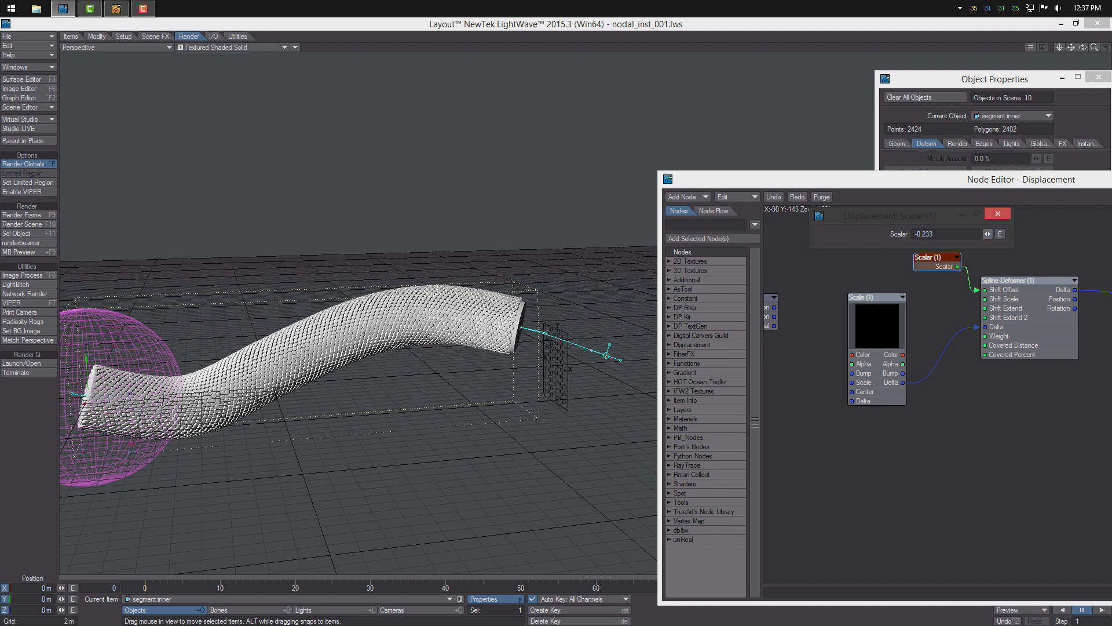
left_click_drag(986, 233, 990, 234)
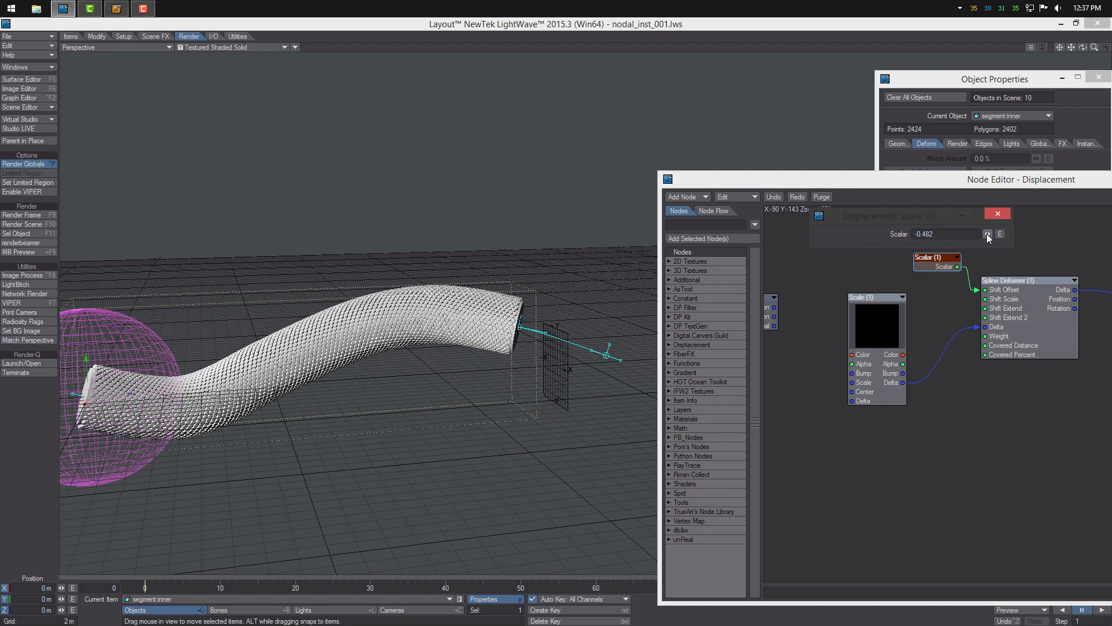
Fine-tune the Scale node's Z scale to 1.075 so the inner tube fits the length of the instanced segments.
double_click(885, 321)
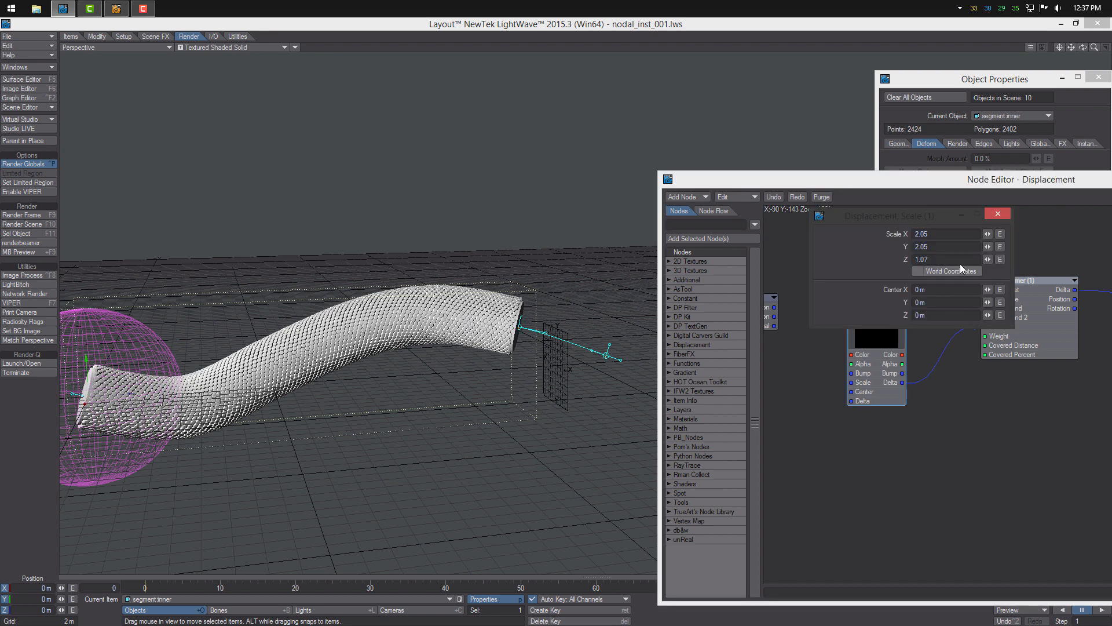
left_click(929, 260)
type("1")
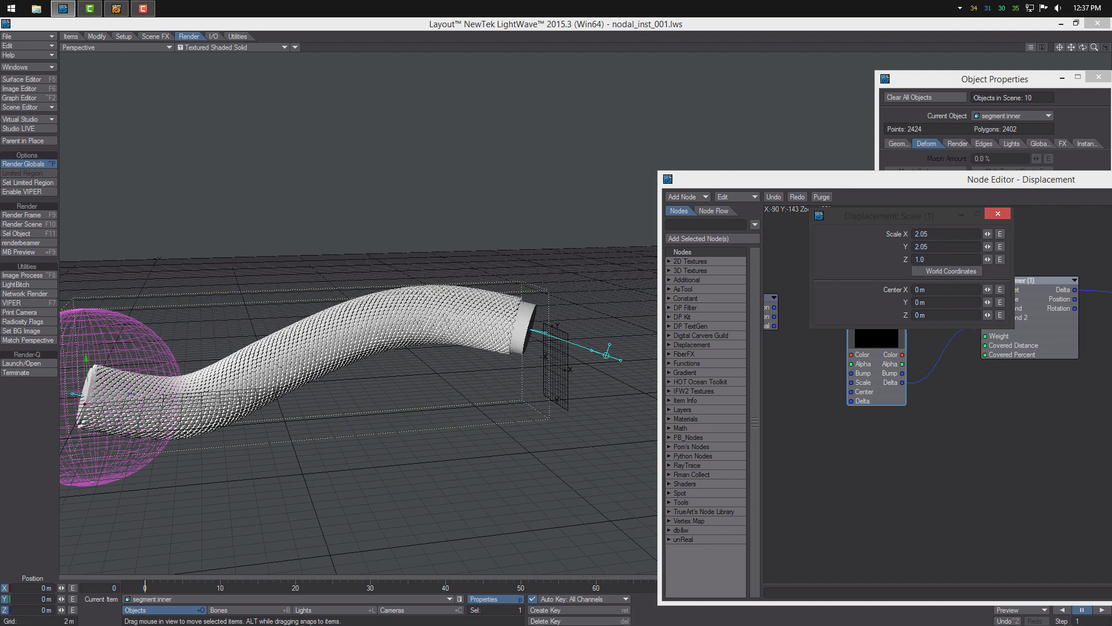
key("Return")
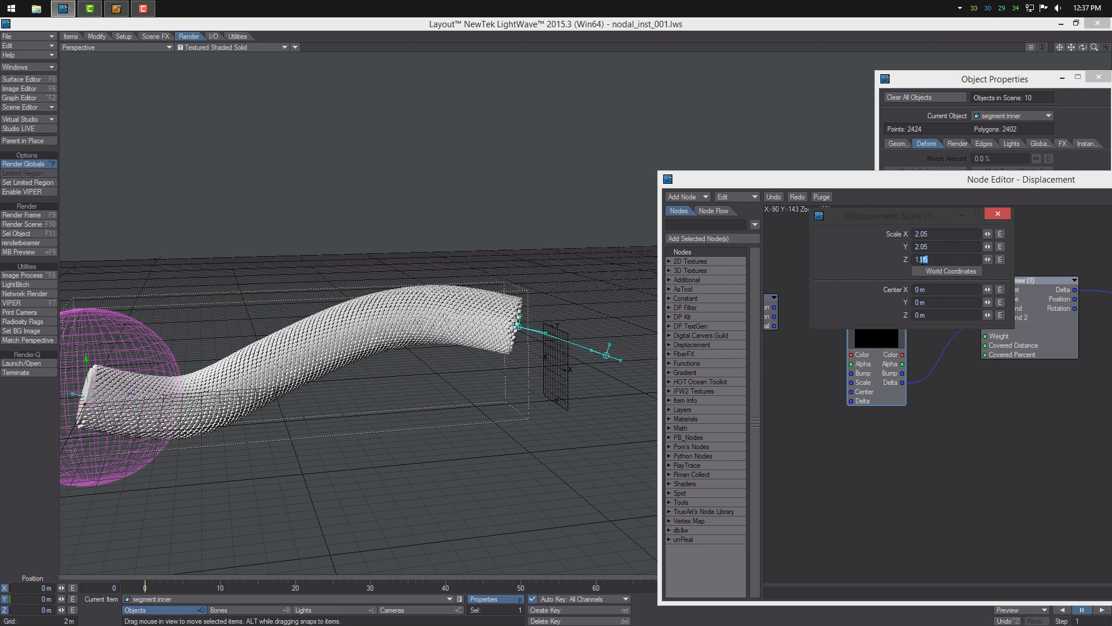
key("Return")
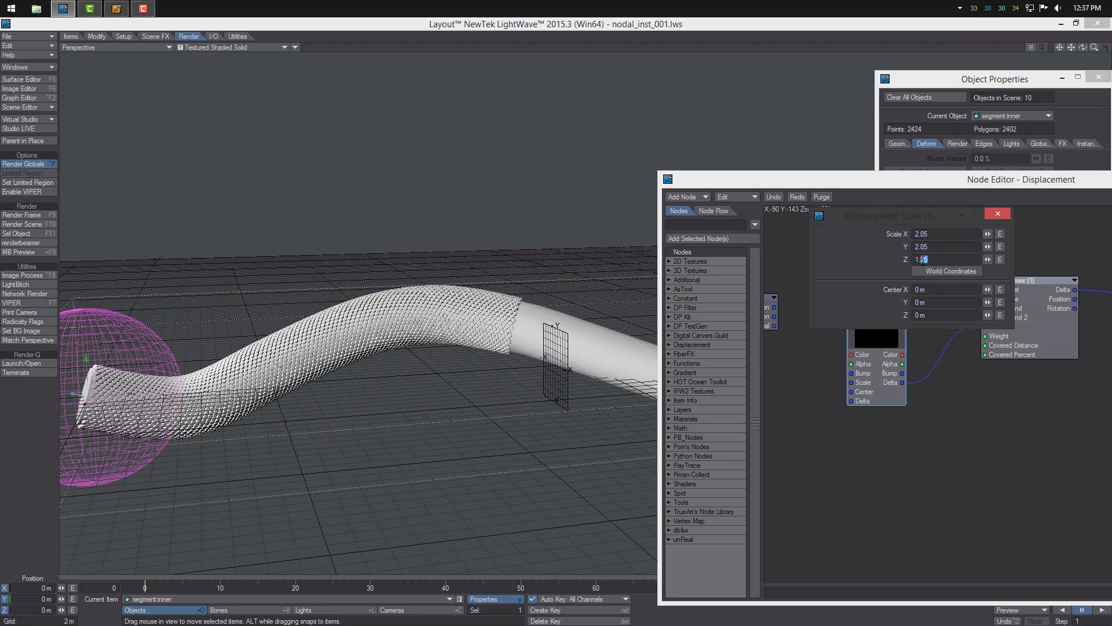
key("Return")
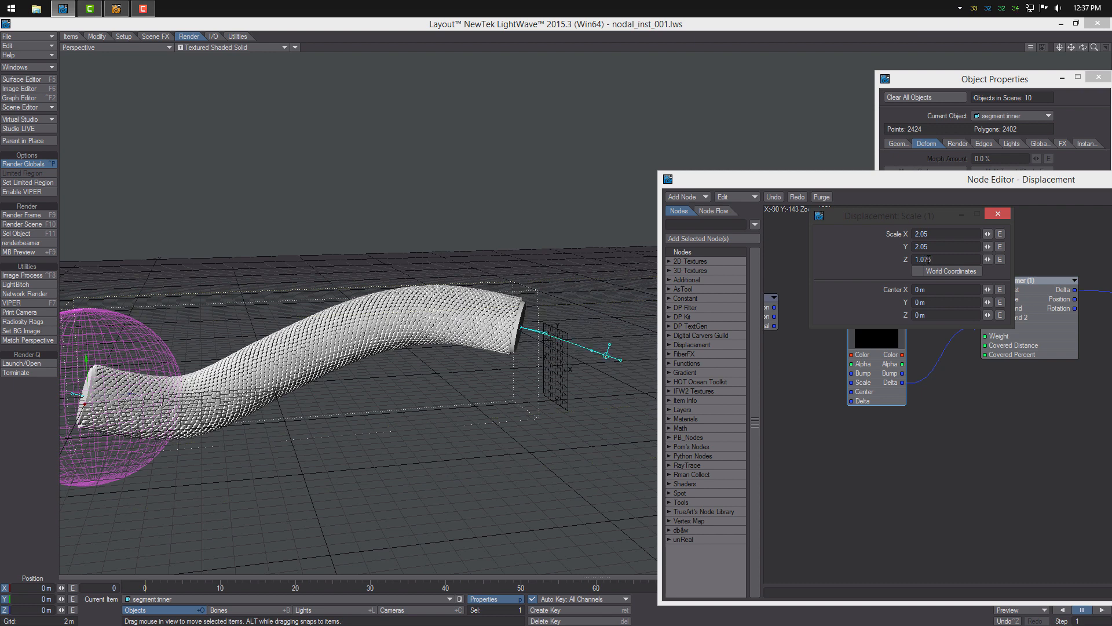
left_click(931, 391)
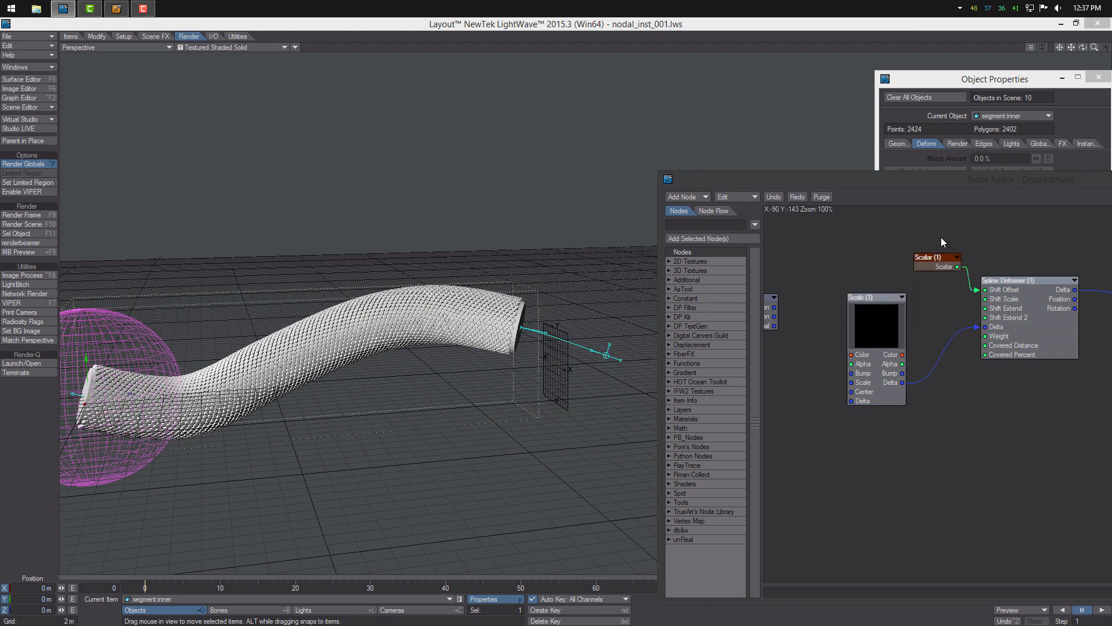
Set the Scalar driving Shift Offset to about -0.531 and return the animation to frame 0.
double_click(935, 266)
left_click_drag(987, 234, 978, 234)
left_click_drag(588, 323, 408, 495, "alt")
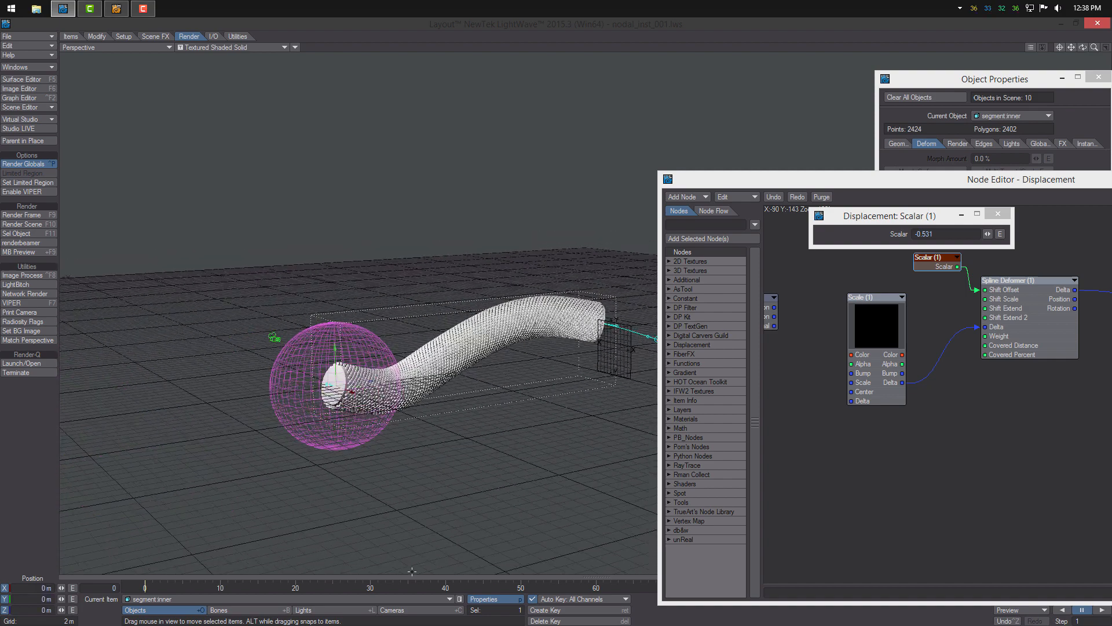
left_click_drag(412, 587, 145, 587)
Duplicate the Scalar node and place the copy beside the Spline Deformer's inputs.
left_click_drag(875, 429, 906, 460, "alt")
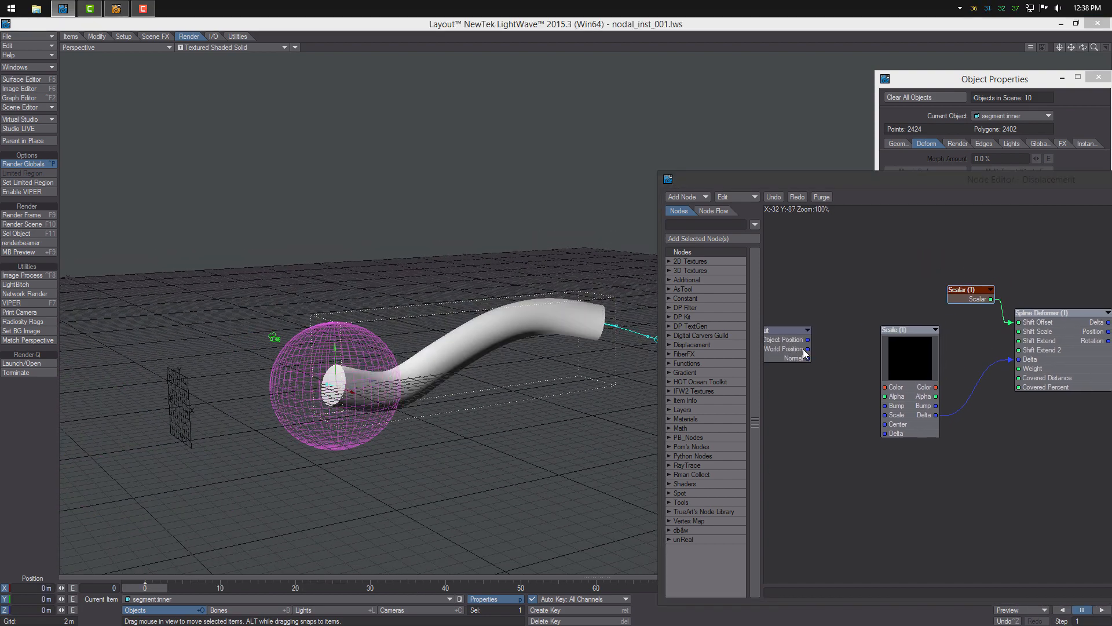
left_click_drag(973, 300, 950, 232)
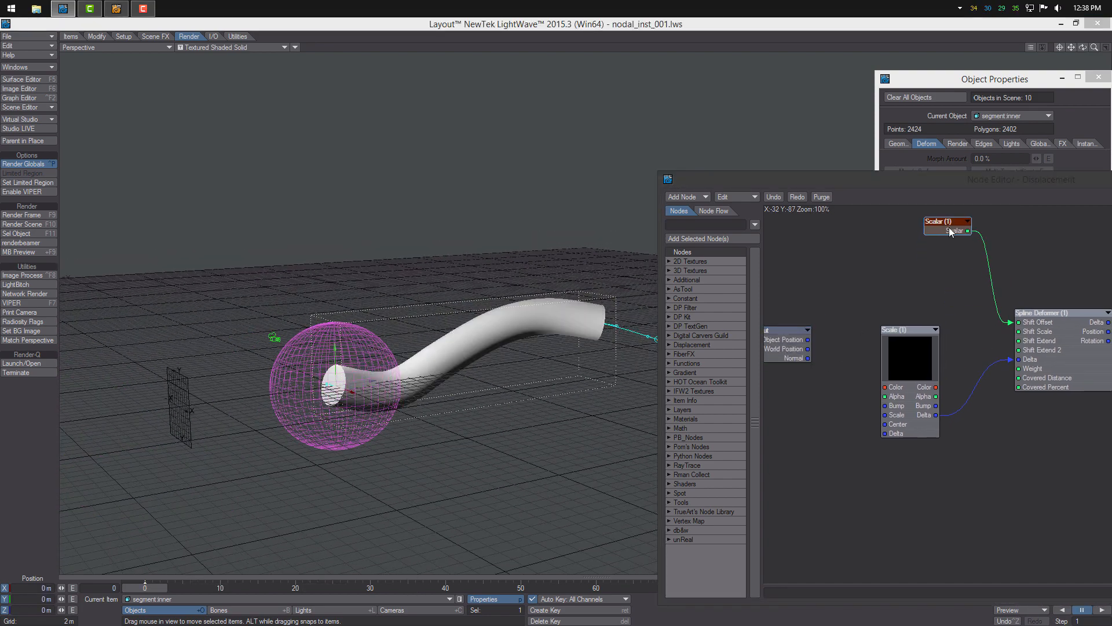
key("ctrl+c")
key("ctrl+v")
left_click_drag(1067, 395, 913, 273)
Set the duplicated Scalar to 0 and connect it to the Spline Deformer's Shift Extend input.
double_click(913, 272)
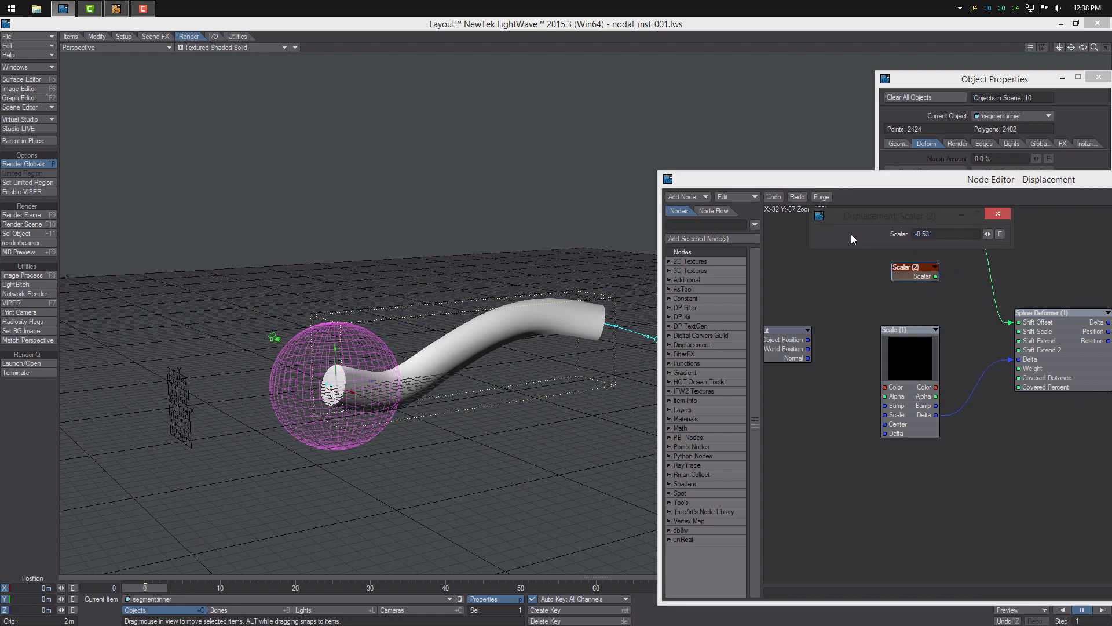
double_click(934, 232)
type("0")
left_click_drag(934, 277, 1018, 341)
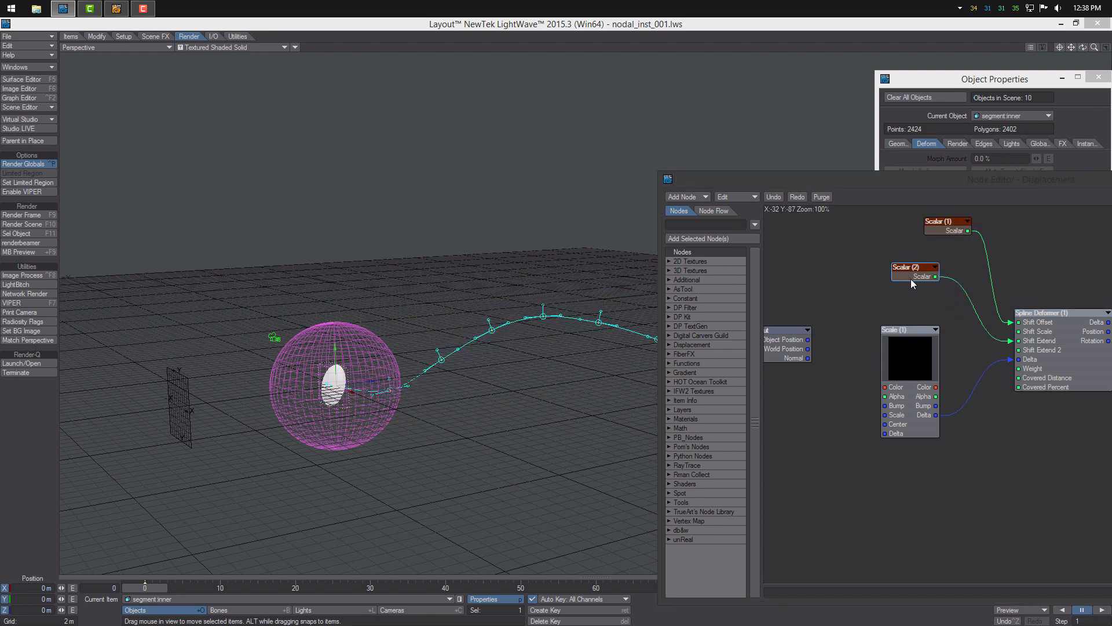
Create an envelope for the Scalar driving Shift Extend and add a key at frame 90 with value 1.0.
double_click(911, 279)
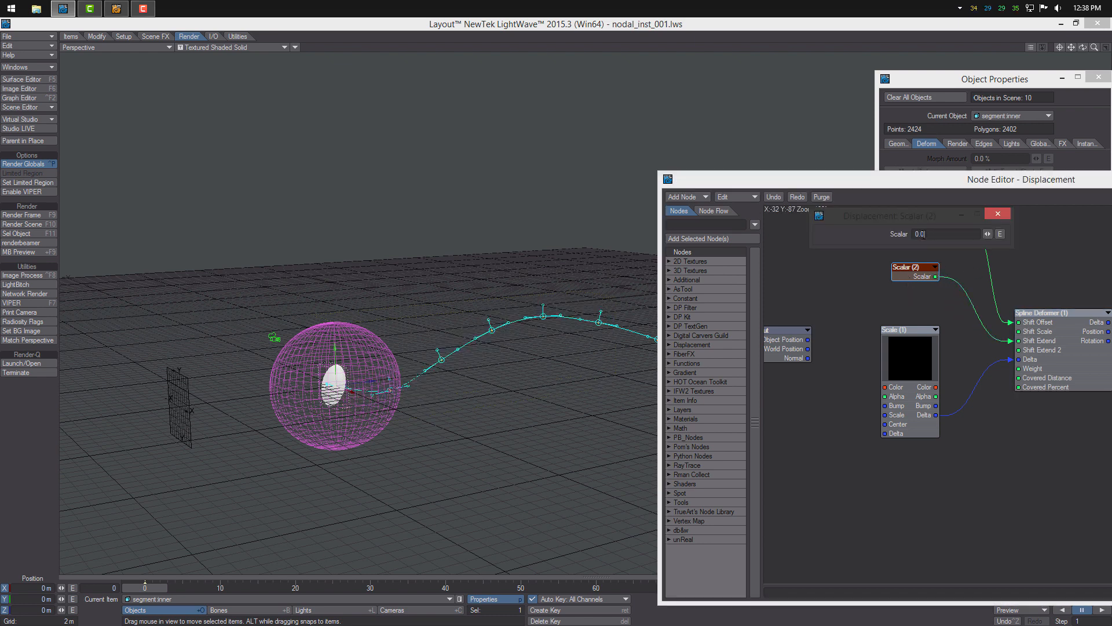
left_click(1000, 234)
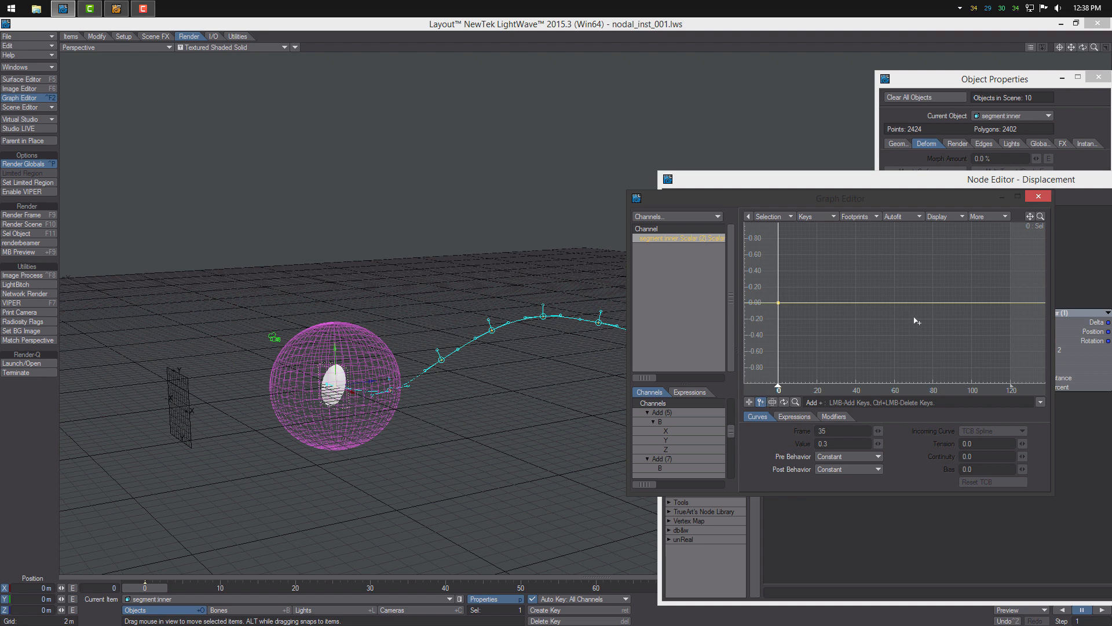
left_click(951, 302)
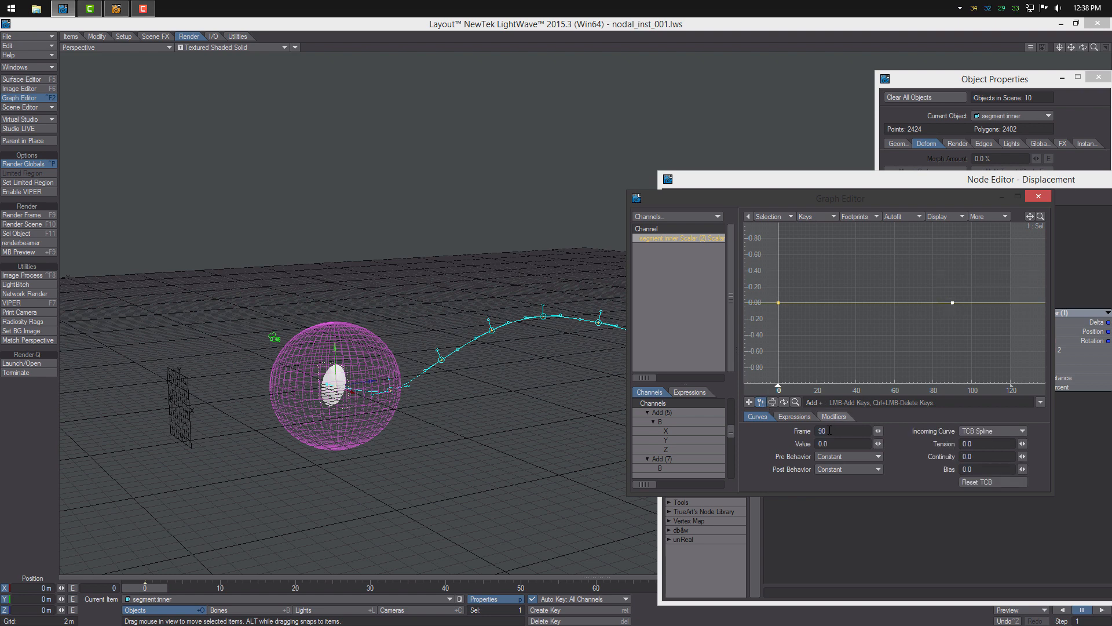
type("1")
key("Return")
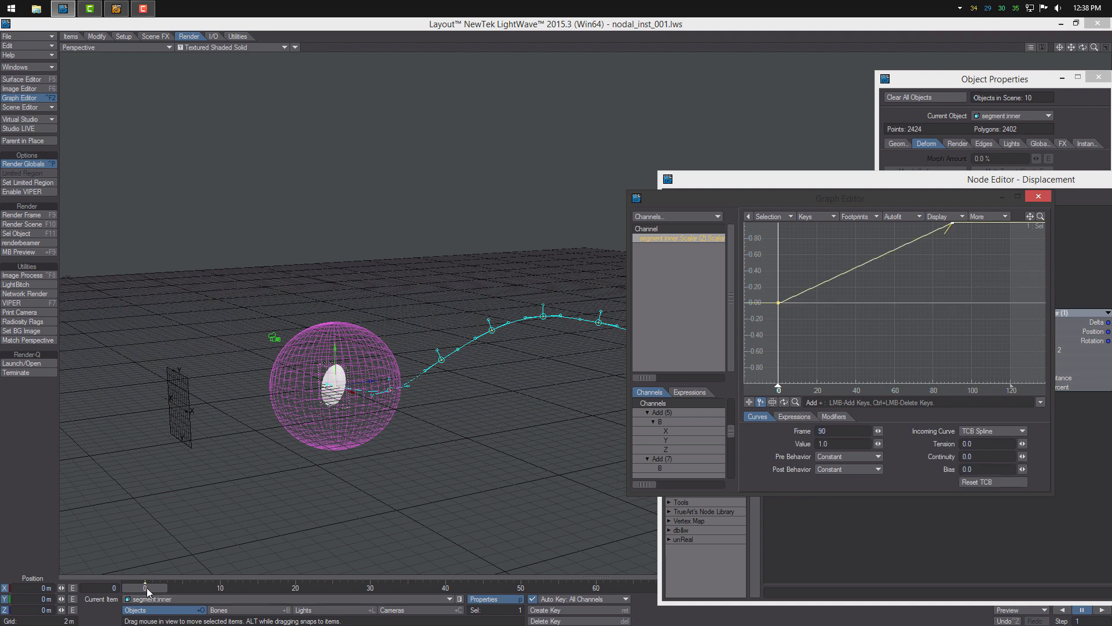
Scrub the animation to frame 62 to preview the inner tube's growth, and close the Graph Editor and Node Editor.
mouse_move(148, 592)
left_mouse_down()
mouse_move(1038, 588)
mouse_move(160, 588)
mouse_move(612, 588)
left_mouse_up()
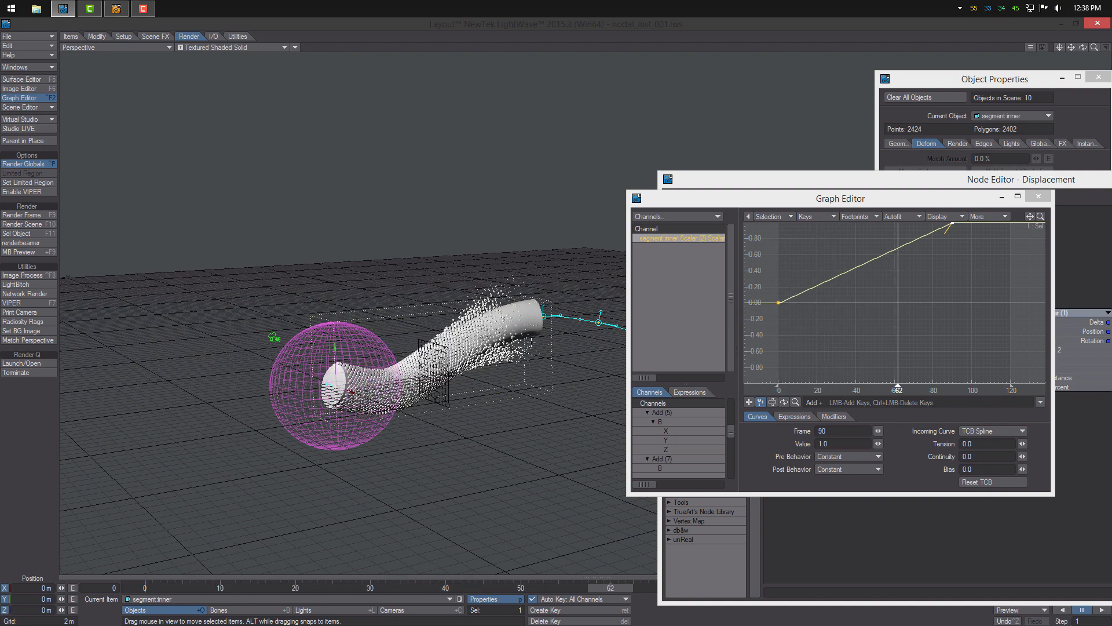
left_click(1038, 197)
left_click_drag(1037, 182, 566, 171)
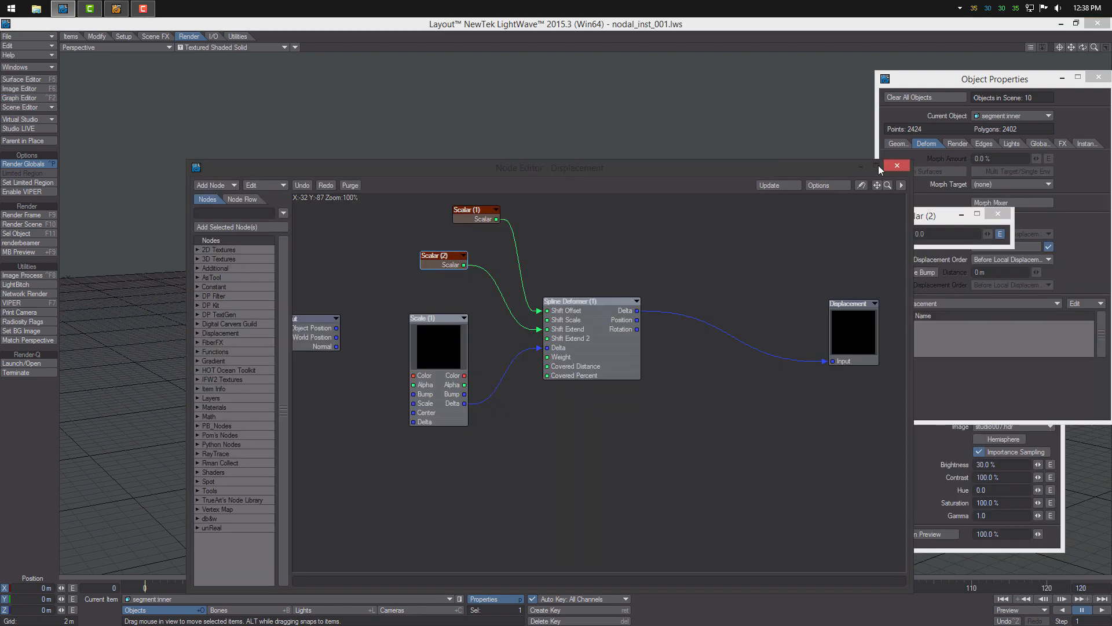
left_click(898, 165)
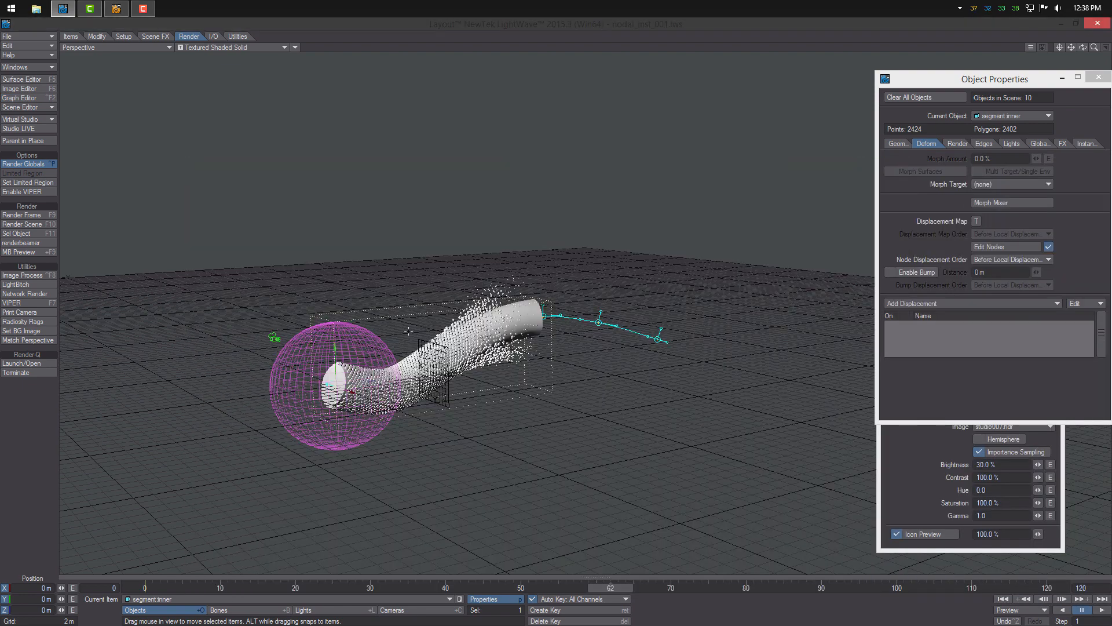
Switch the viewport to the current camera and close the Object Properties and Render Globals windows.
key("6")
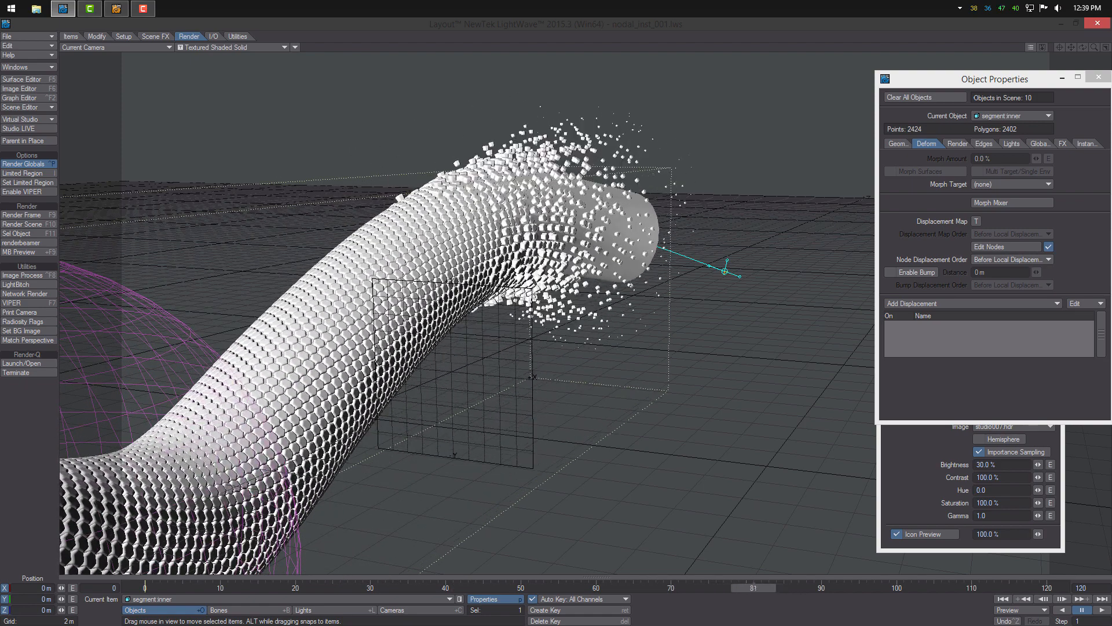
left_click(1098, 77)
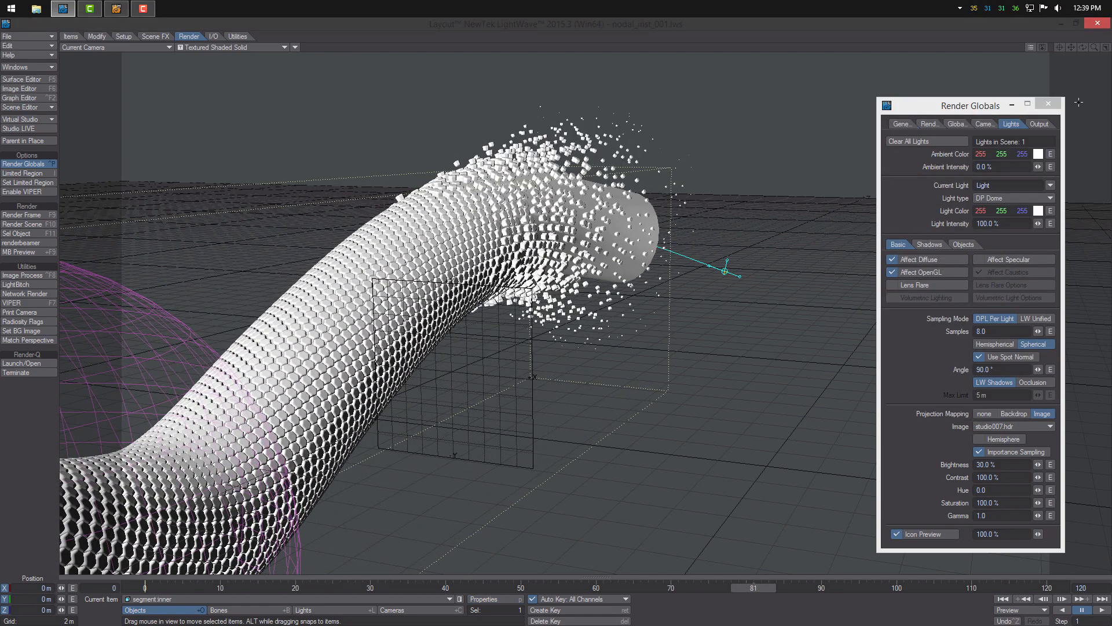
left_click_drag(965, 109, 1015, 84)
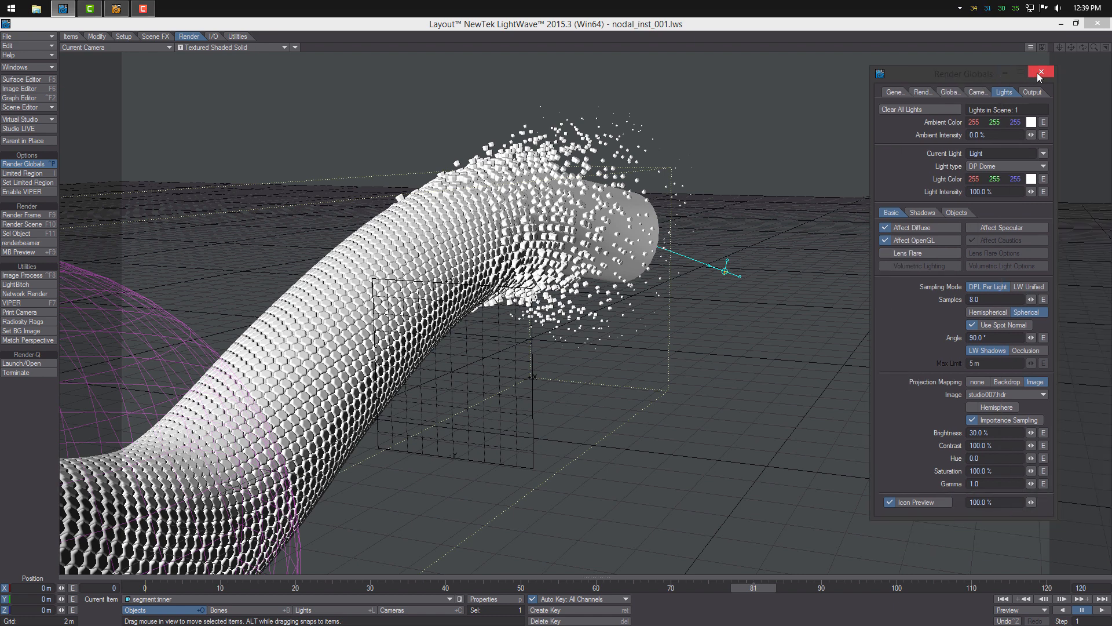
left_click(1091, 80)
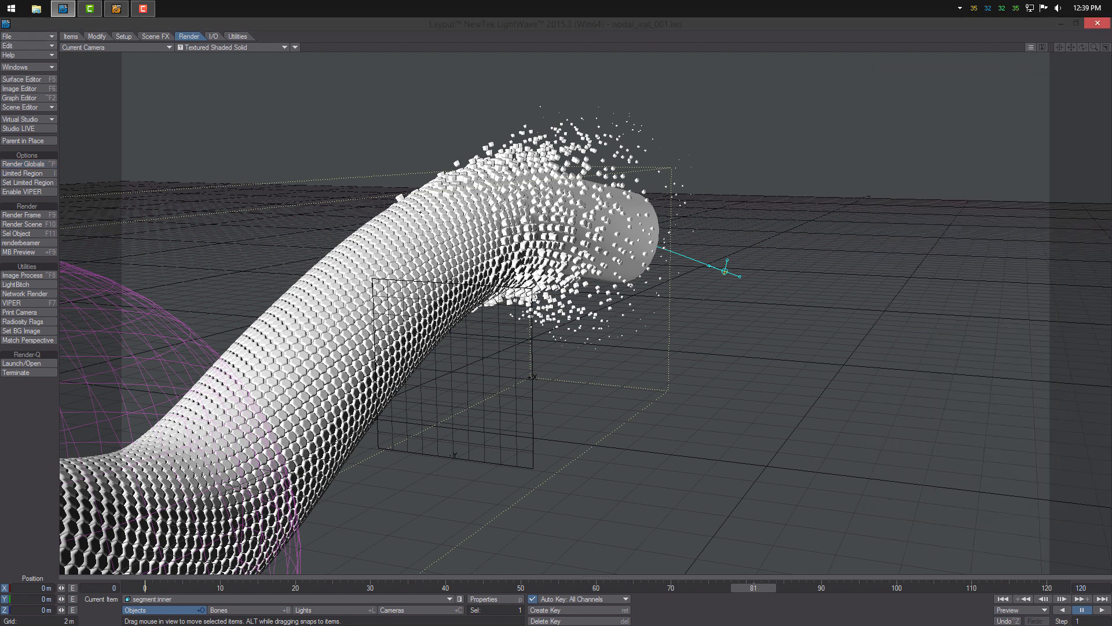
Open the Surface Editor, select the segment surface, and enable and open its node network.
left_click(32, 81)
left_click(803, 226)
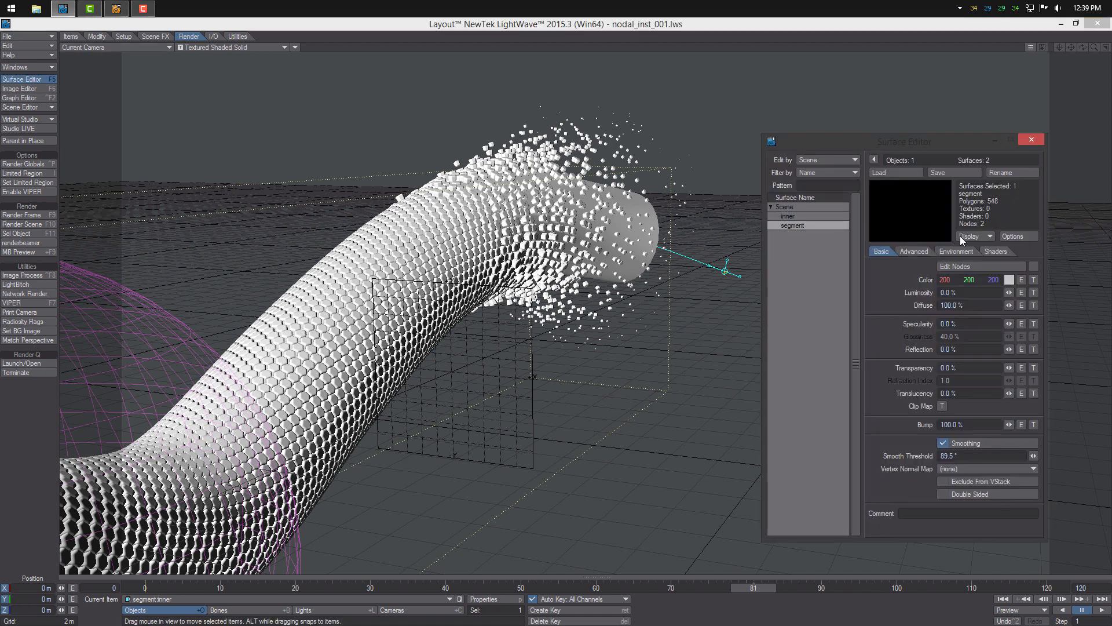
left_click(803, 217)
left_click(803, 224)
left_click(963, 267)
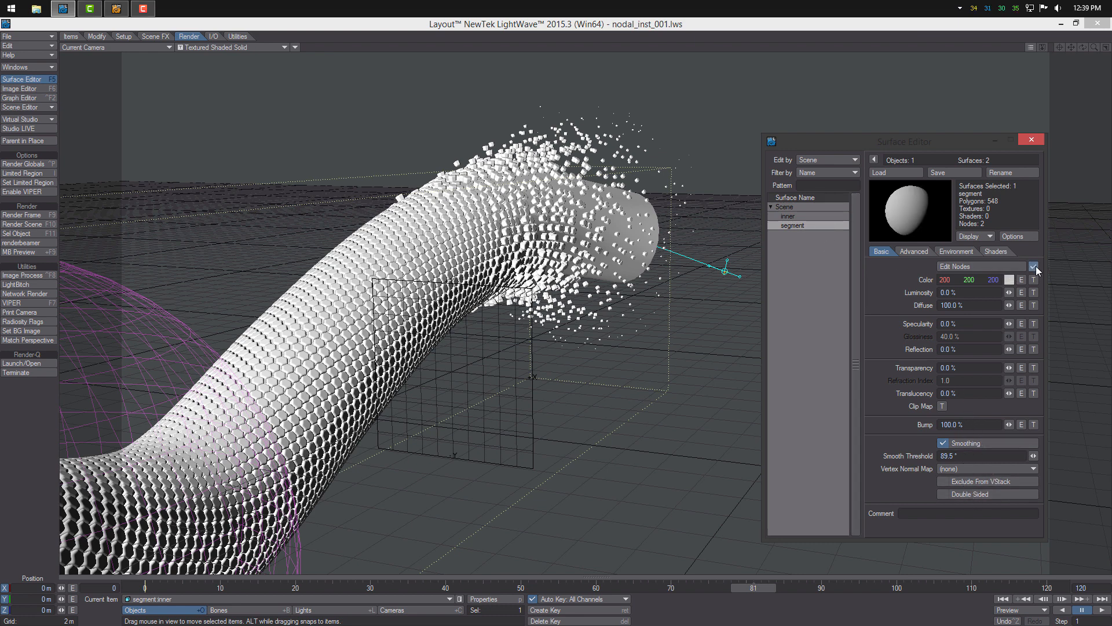
Add a DP Kit Instance Info node to the segment surface network, between the Input and Surface nodes.
right_click(546, 282)
mouse_move(560, 285)
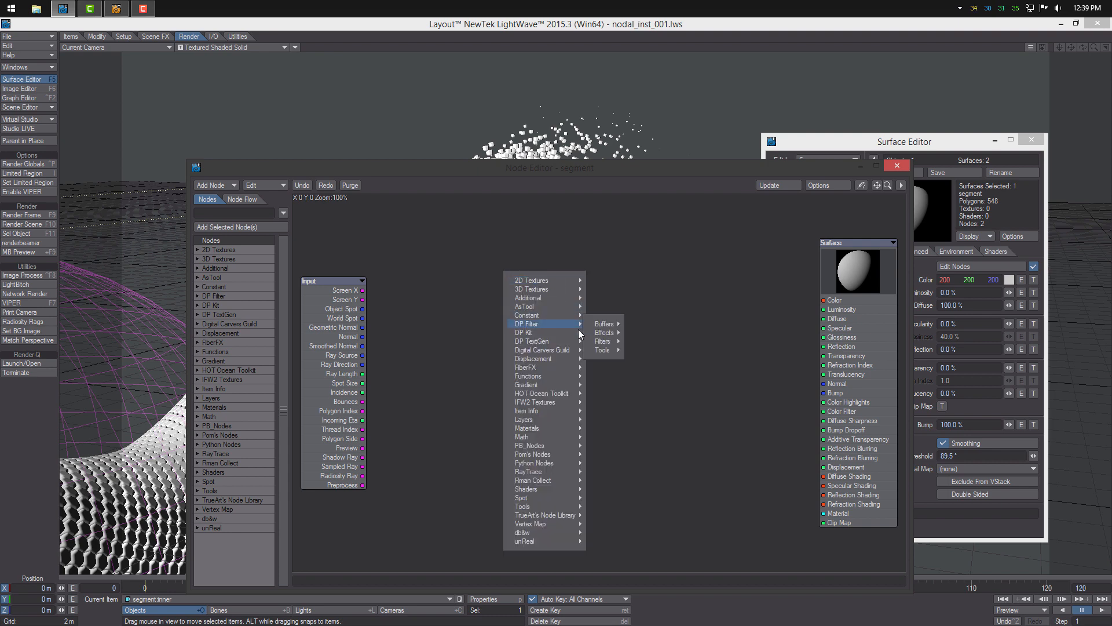
mouse_move(556, 333)
mouse_move(637, 381)
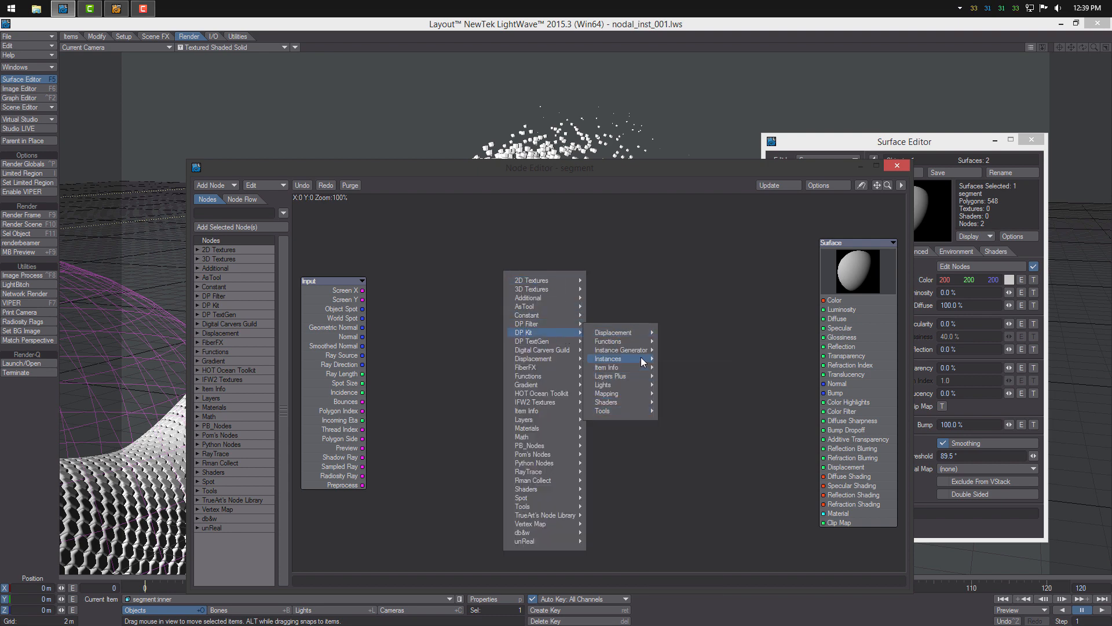
mouse_move(623, 350)
left_click(678, 355)
left_click_drag(579, 346, 513, 306)
Add scalar Divide and Floor math nodes beside the Instance Info node.
right_click(578, 313)
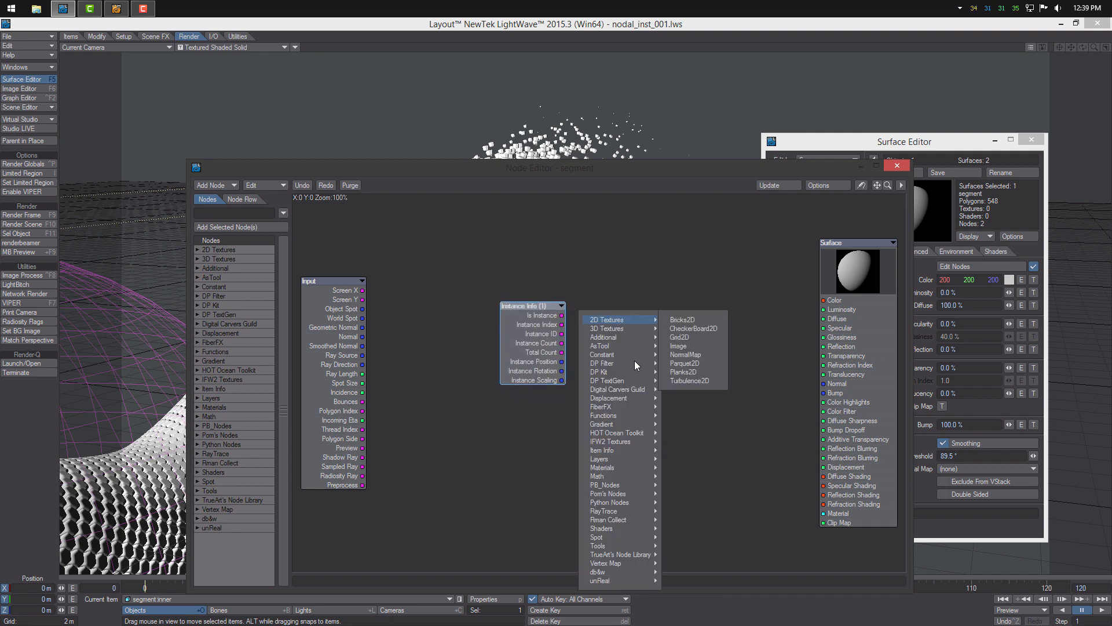
mouse_move(637, 475)
mouse_move(691, 477)
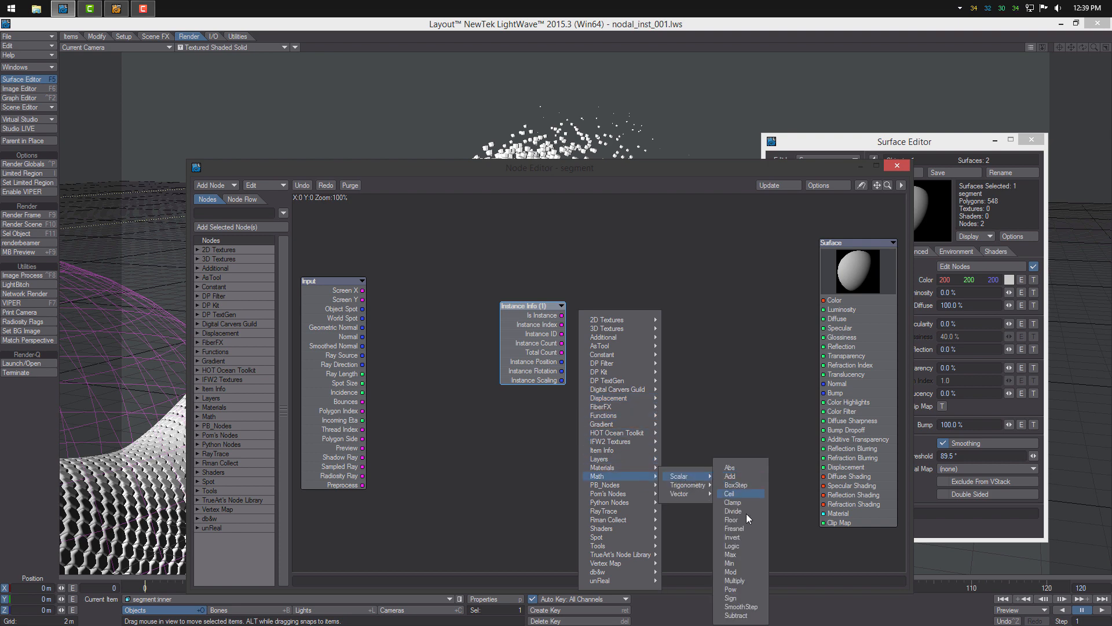
left_click(745, 511)
right_click(597, 343)
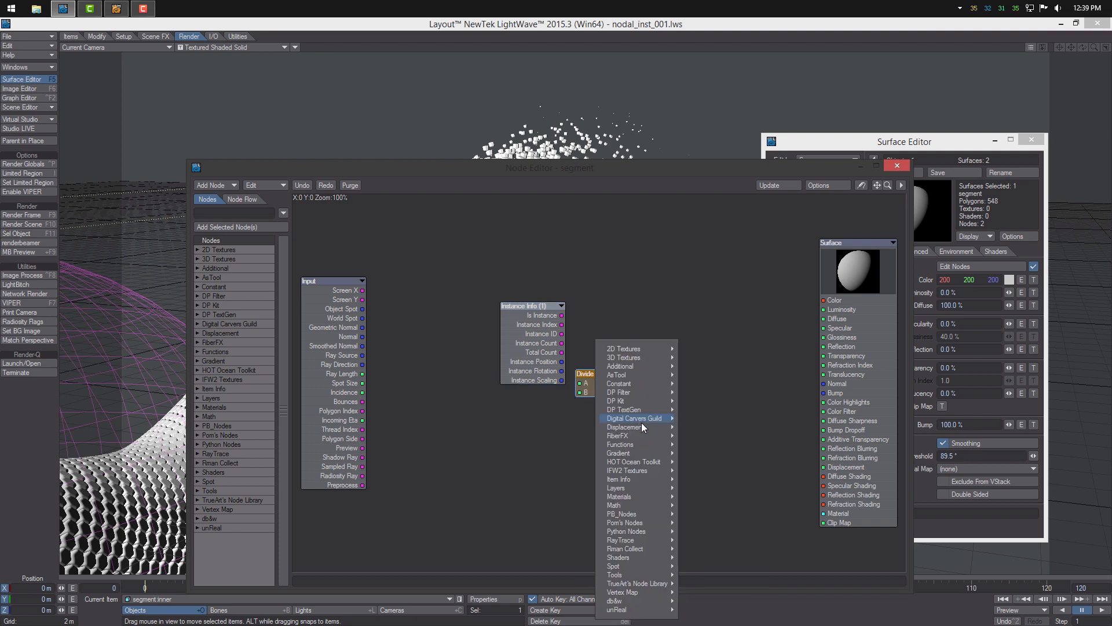
mouse_move(631, 504)
mouse_move(698, 504)
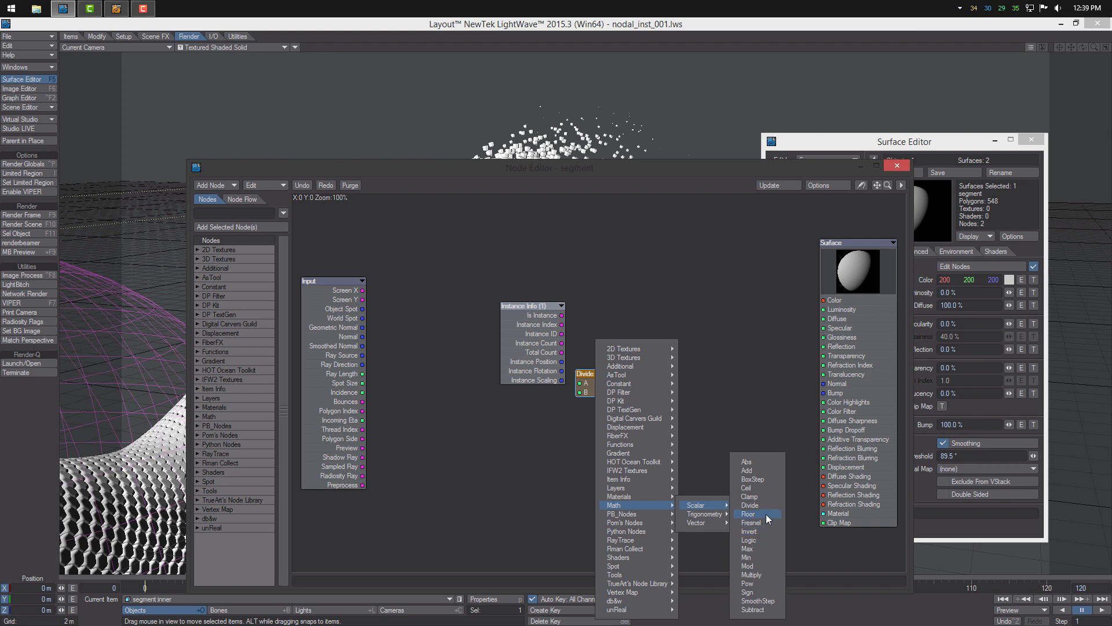
left_click(748, 514)
left_click_drag(620, 390, 665, 404)
Add a scalar Mod math node and place it below the Floor node.
right_click(553, 405)
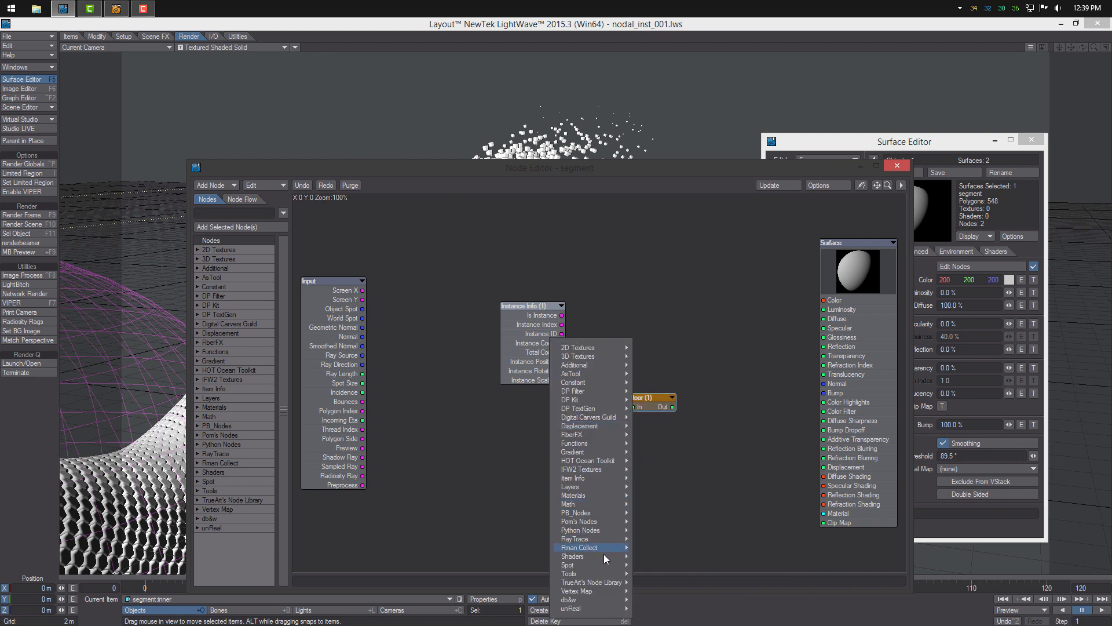
mouse_move(615, 516)
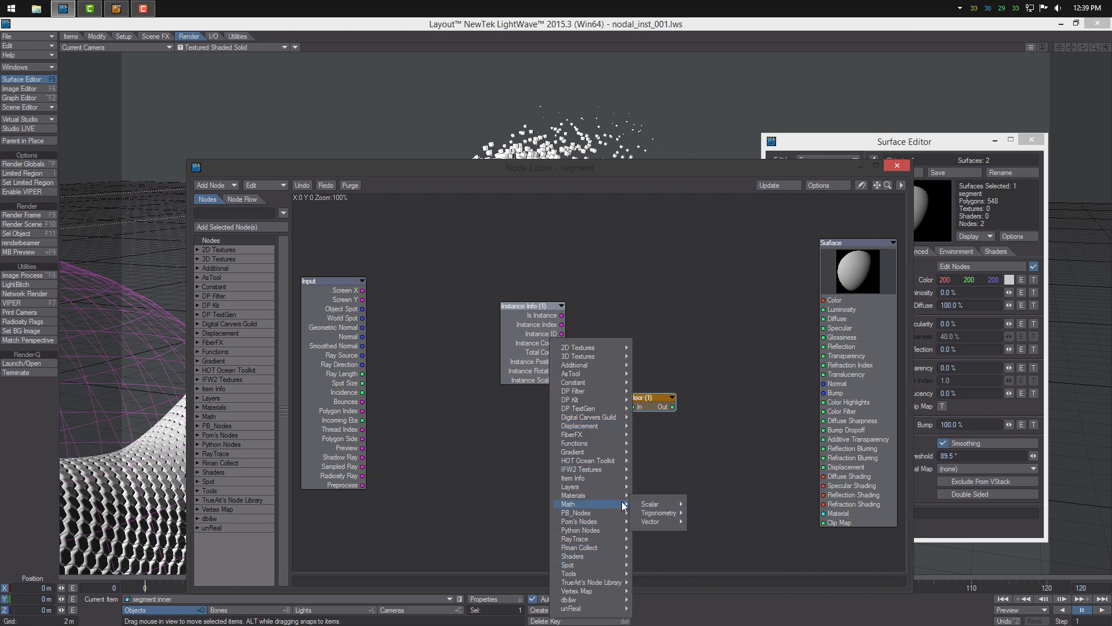
mouse_move(655, 508)
left_click(710, 567)
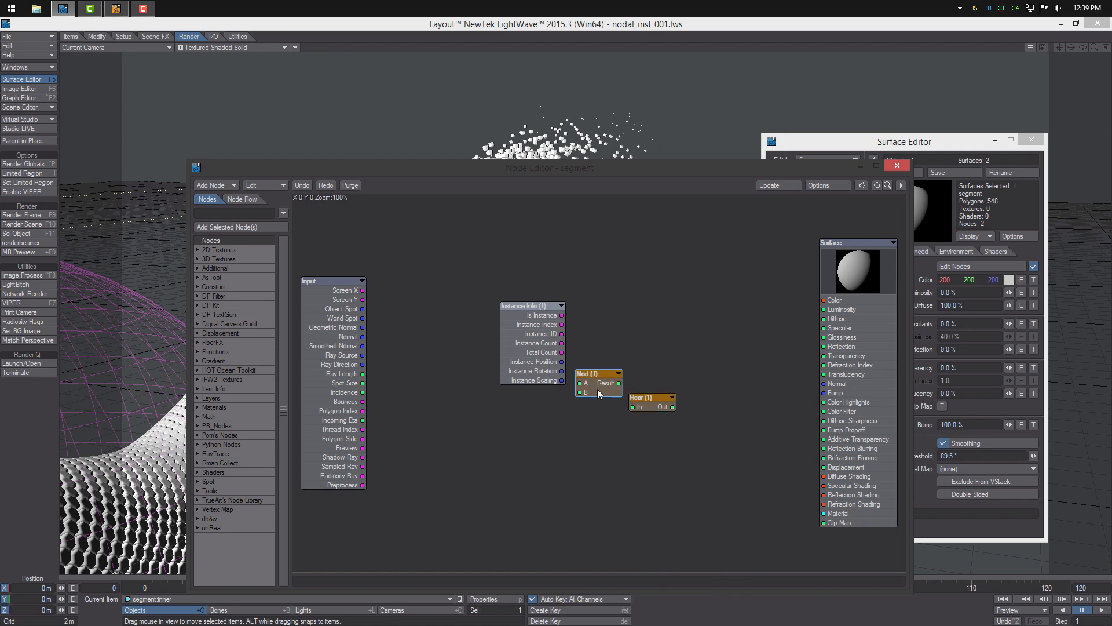
left_click_drag(600, 394, 597, 350)
Connect Instance Index to the Divide node's A input and set its B value to 24.
left_click_drag(615, 349, 633, 339)
double_click(633, 339)
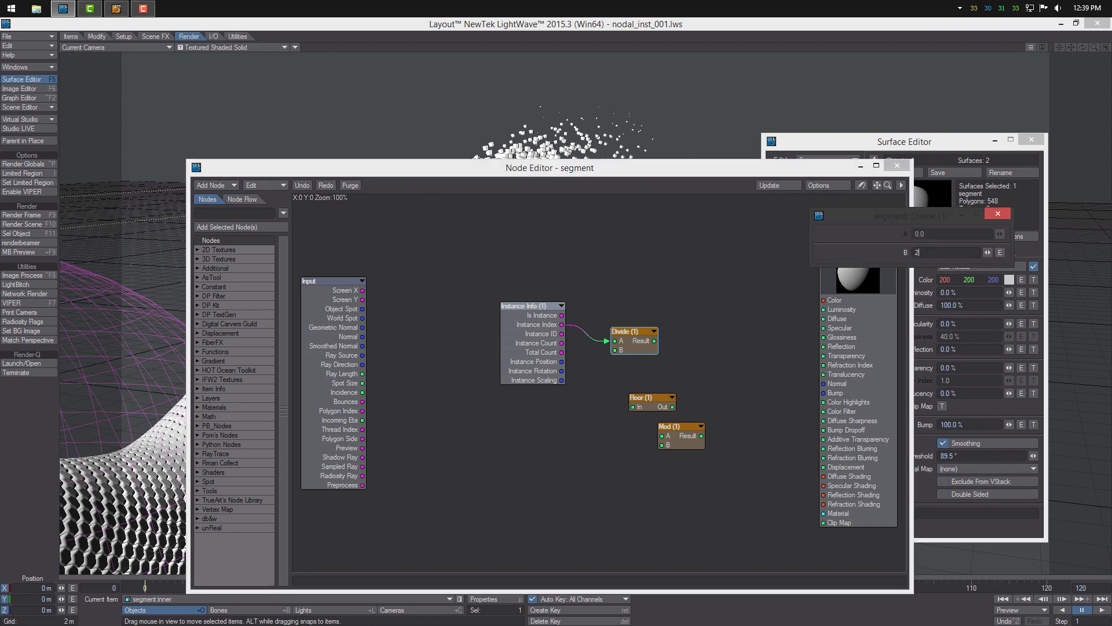
key("Return")
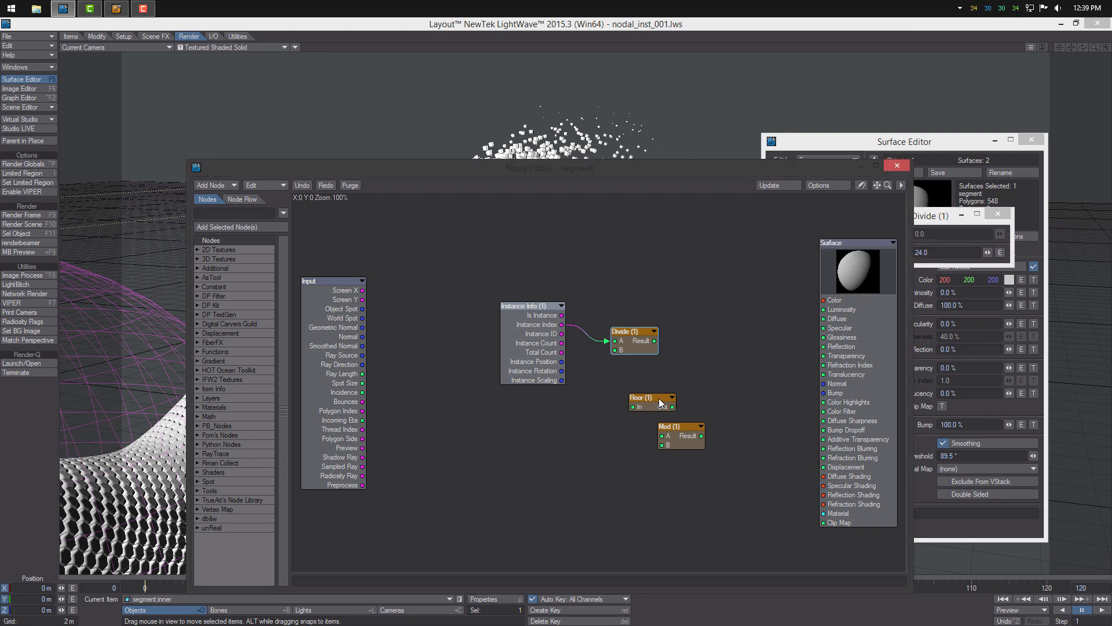
Connect the Divide result through Floor into the Mod node's A input and set Mod's B value to 3.
left_click_drag(655, 341, 692, 427)
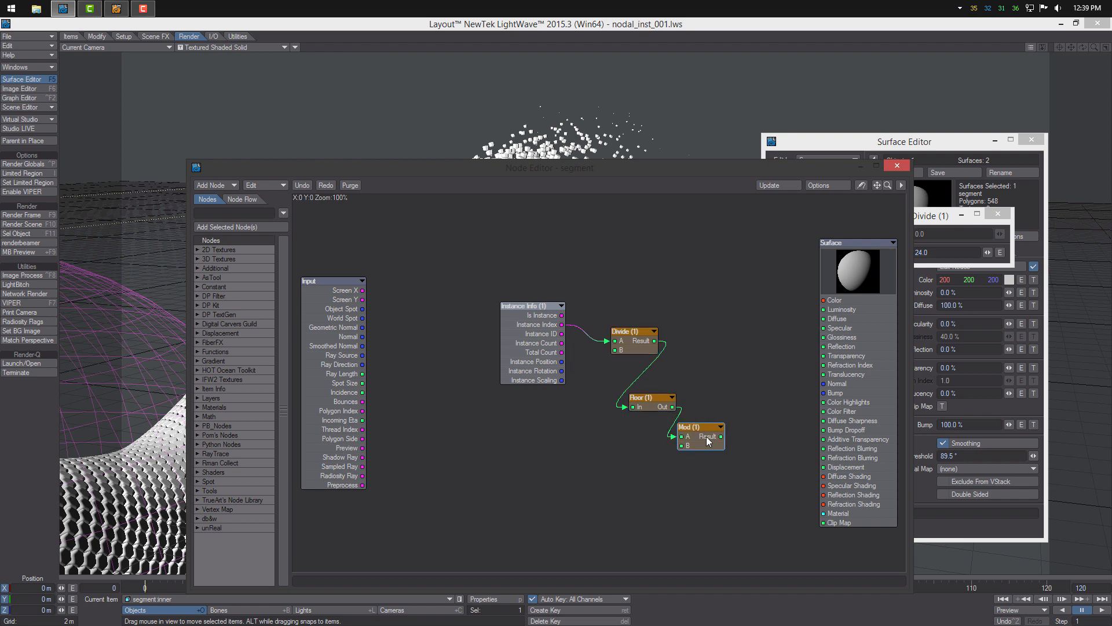
double_click(693, 426)
type("3")
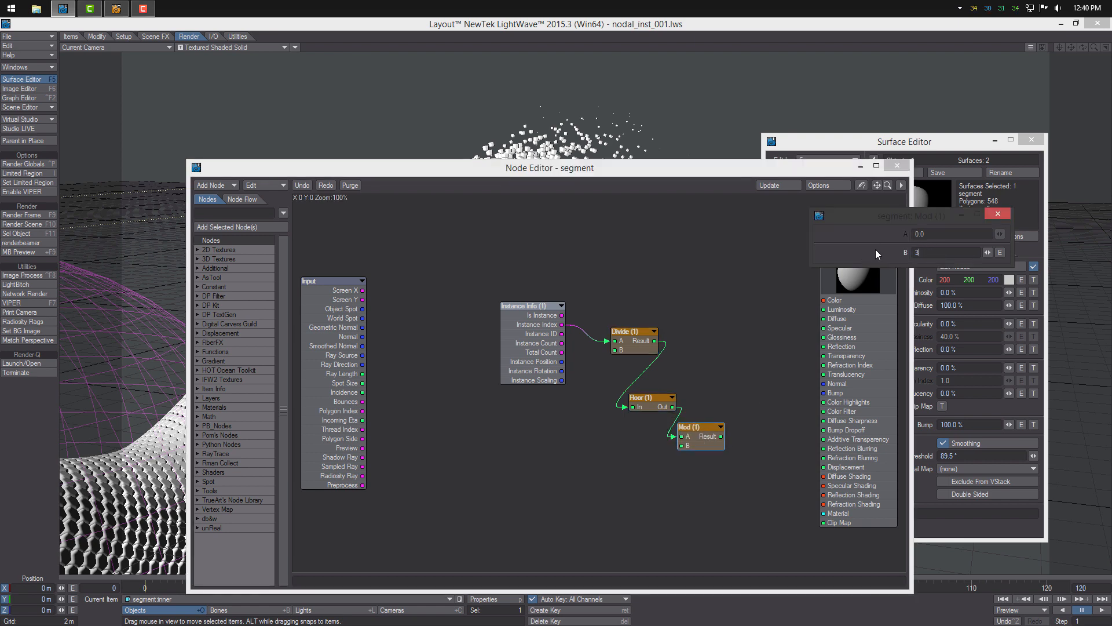
Add a Gradient node beside the Surface node and connect the Mod result to its Input.
right_click(764, 368)
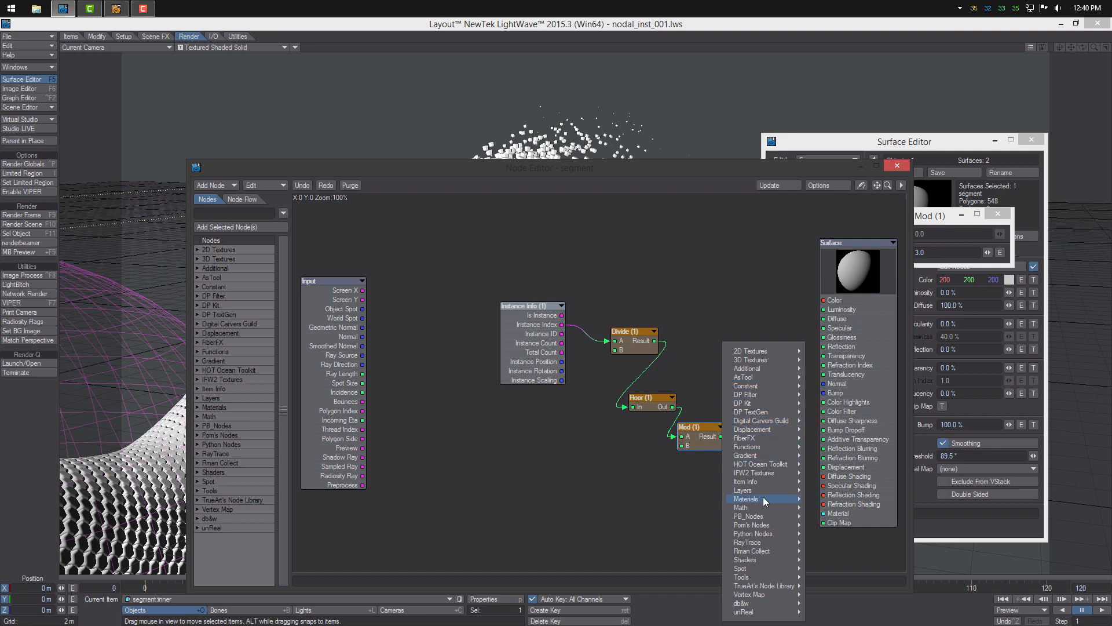
mouse_move(768, 456)
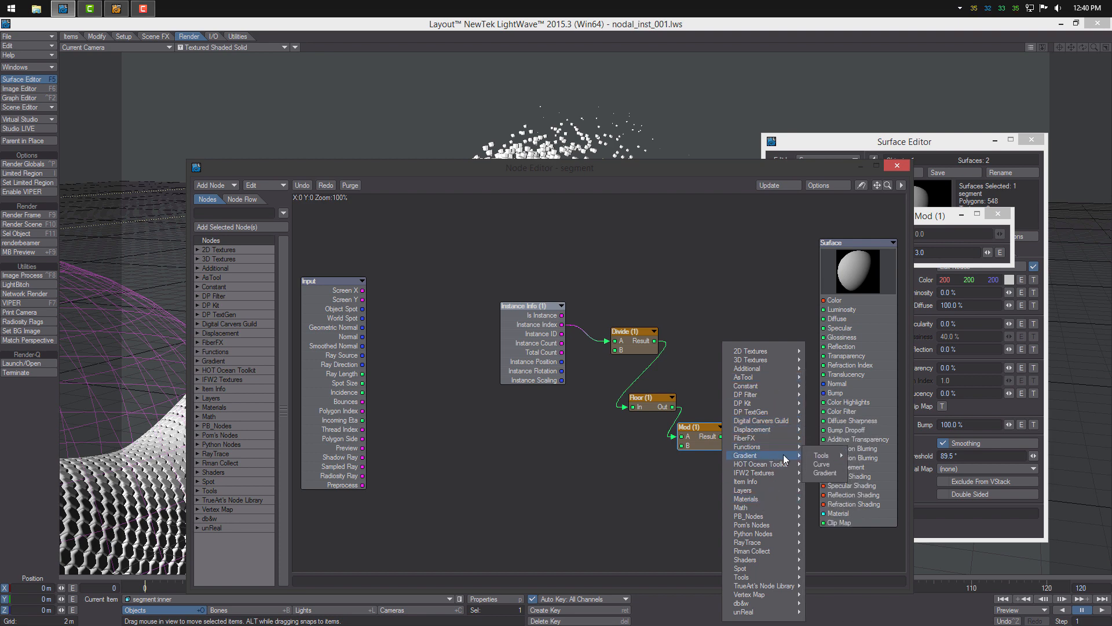
left_click(823, 464)
left_click_drag(546, 342, 724, 424)
left_click_drag(791, 314, 829, 332)
left_click_drag(650, 410, 679, 463)
left_click_drag(715, 419, 717, 403)
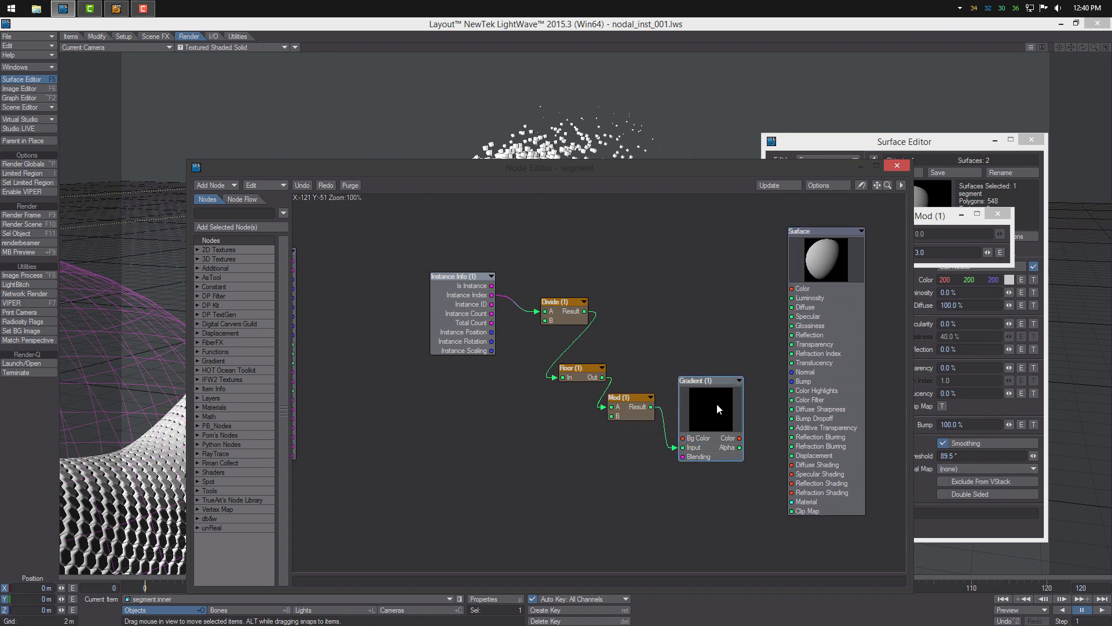
Set the Gradient's end value to 2, add two more keys, and distribute the keys evenly.
double_click(714, 403)
left_click(819, 416)
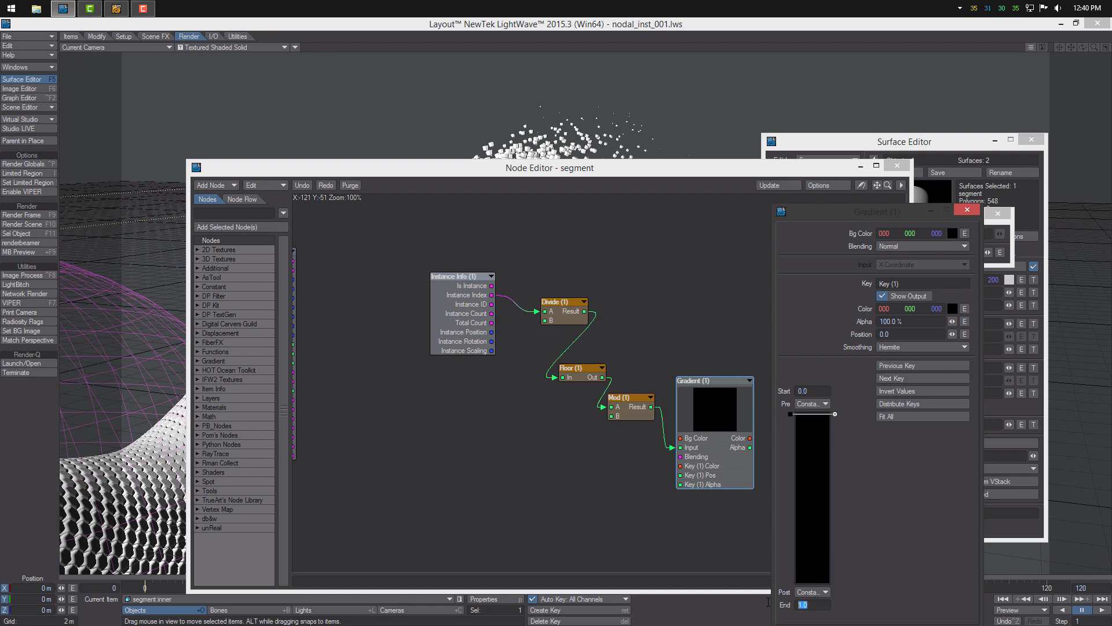
type("2")
key("Return")
mouse_move(809, 554)
left_mouse_down()
mouse_move(824, 540)
mouse_move(816, 557)
left_mouse_up()
left_click(817, 558)
left_click(899, 404)
Set the color of the gradient's first key, at position 0.0, to a saturated red.
left_click(952, 311)
left_click_drag(1021, 248, 992, 237)
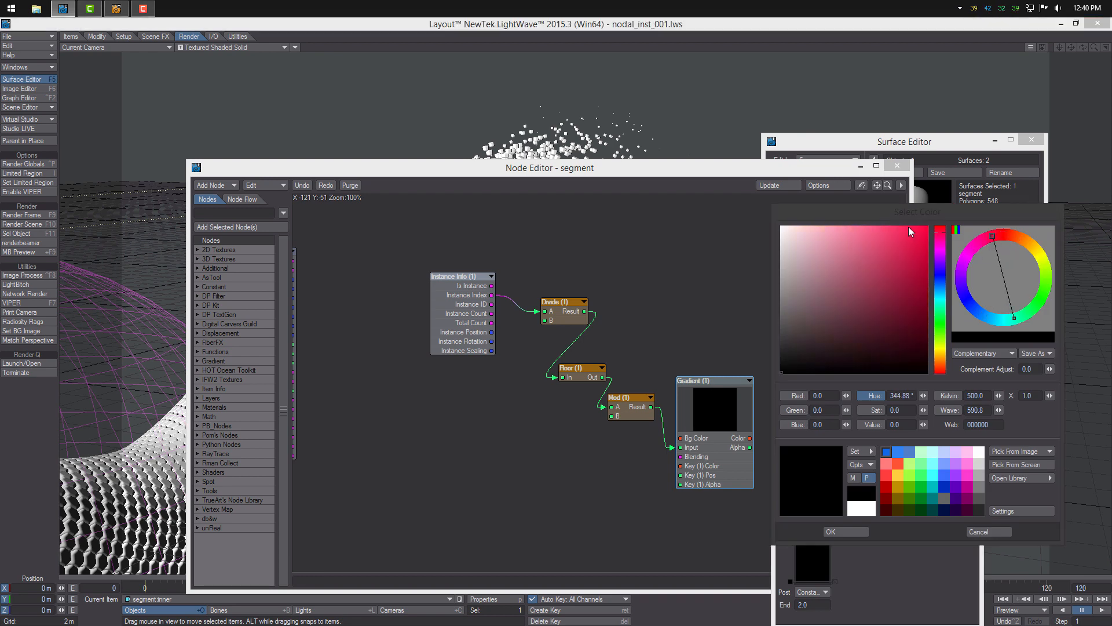
left_click(910, 249)
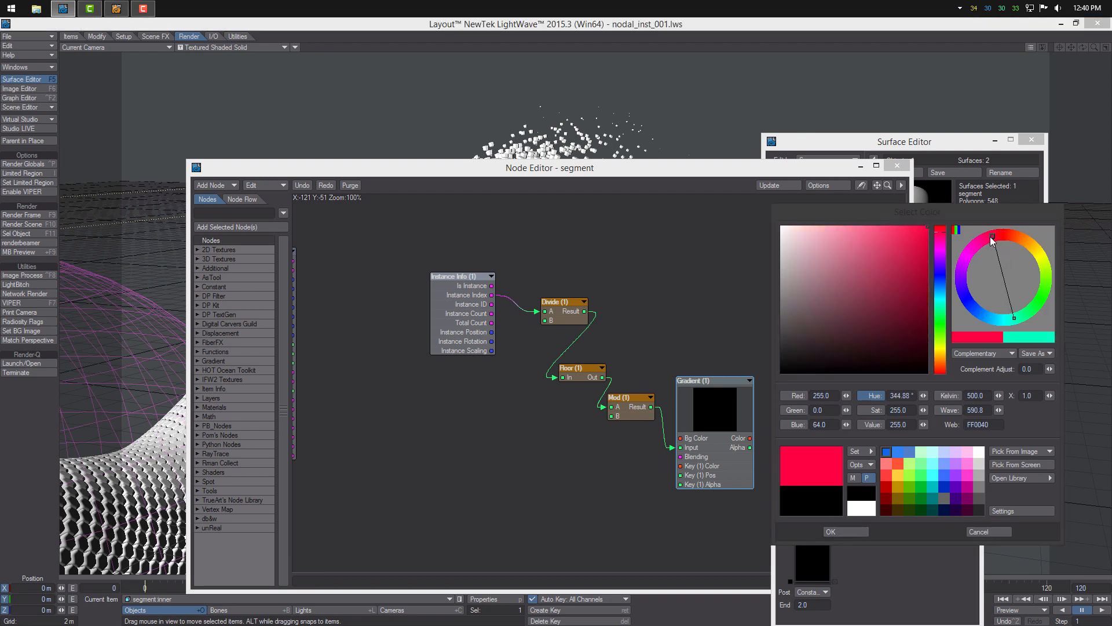
mouse_move(992, 237)
left_mouse_down()
mouse_move(1011, 235)
mouse_move(997, 234)
left_mouse_up()
left_click(852, 531)
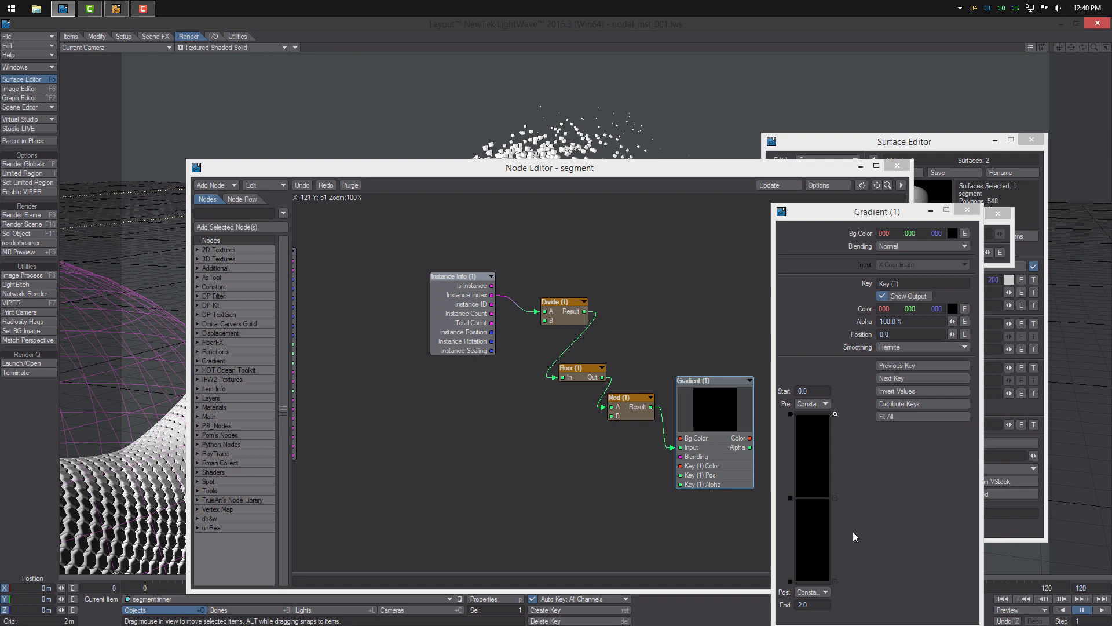
Set the color of the gradient's second key, at position 1.0, to orange (255, 113, 0).
left_click(909, 375)
left_click(911, 380)
left_click(952, 308)
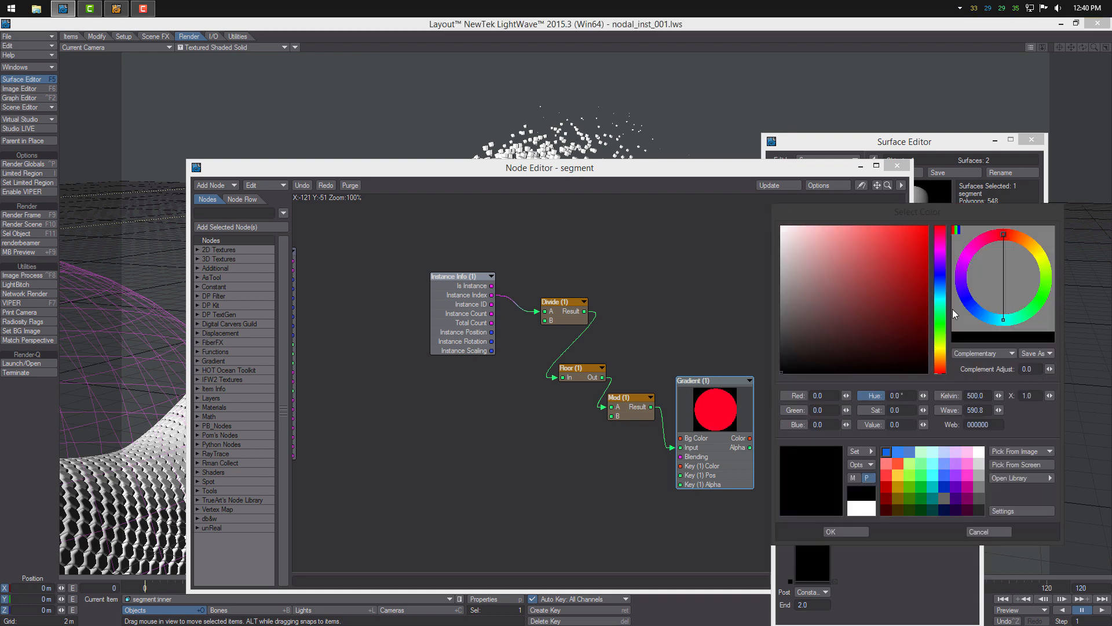
left_click(1032, 249)
left_click_drag(1032, 250, 1023, 239)
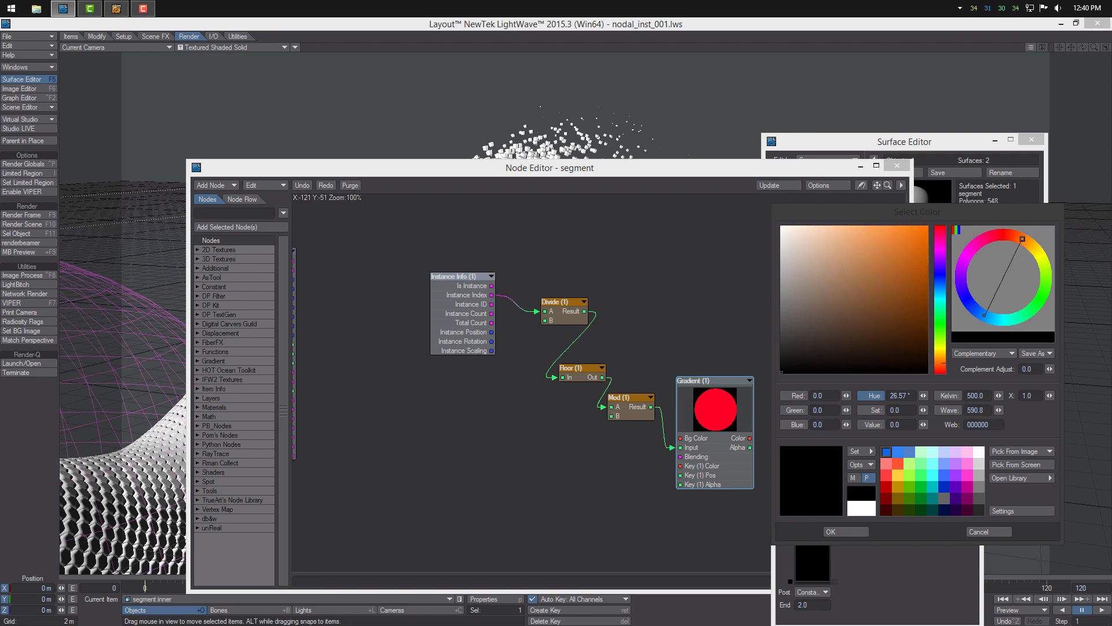
left_click(913, 249)
left_click(860, 531)
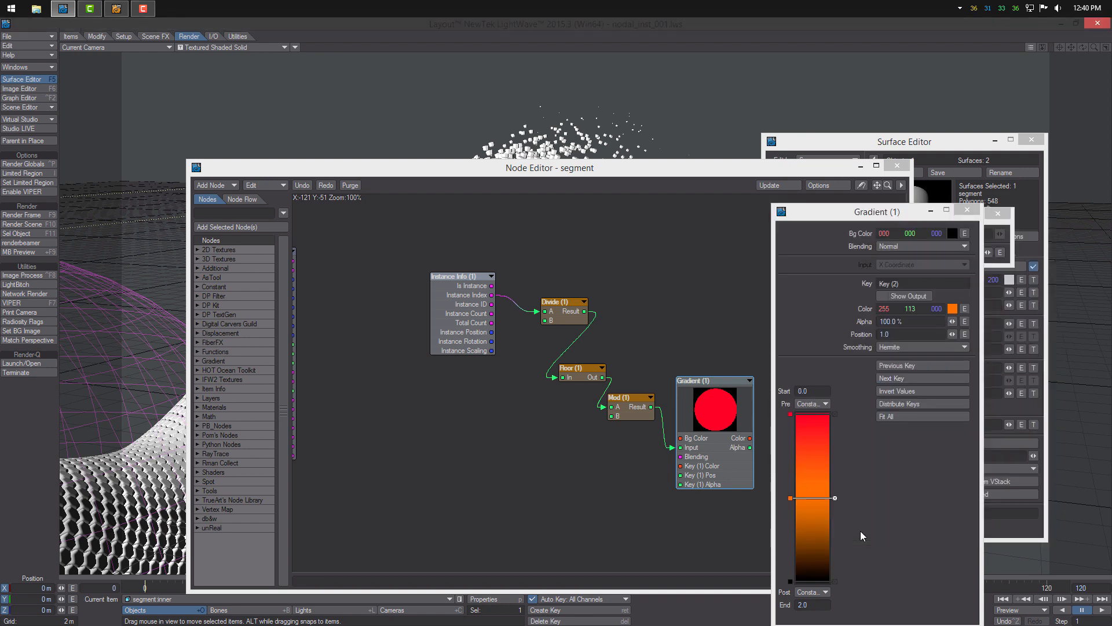
Set the color of the gradient's third key, at position 2.0, to yellow (255, 238, 0) and close the gradient settings.
left_click(821, 579)
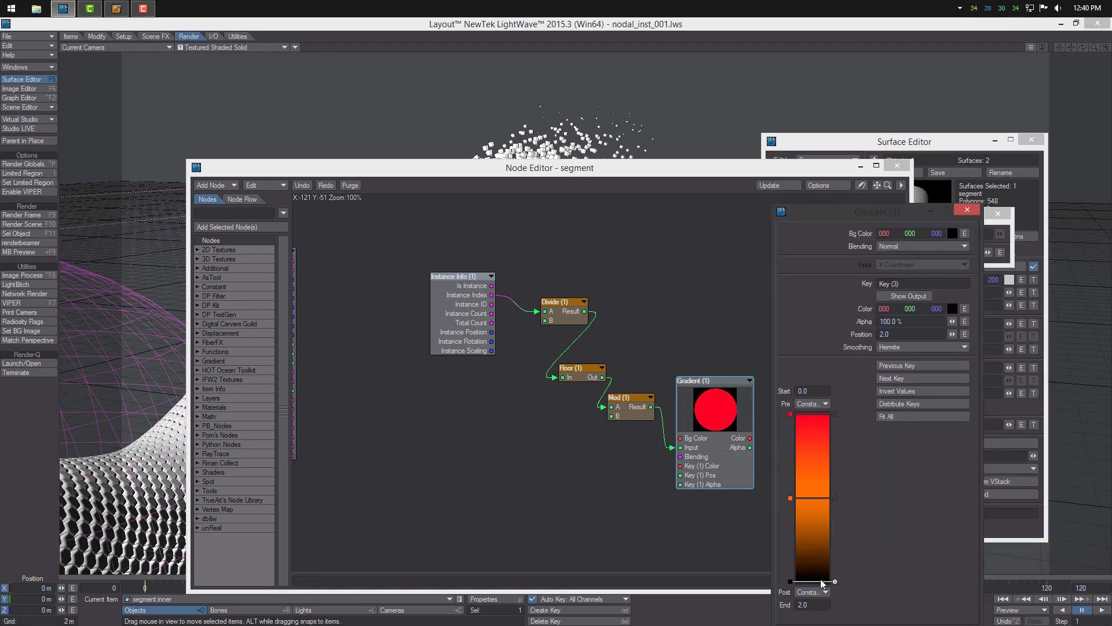
left_click(952, 308)
left_click_drag(1046, 269, 1040, 255)
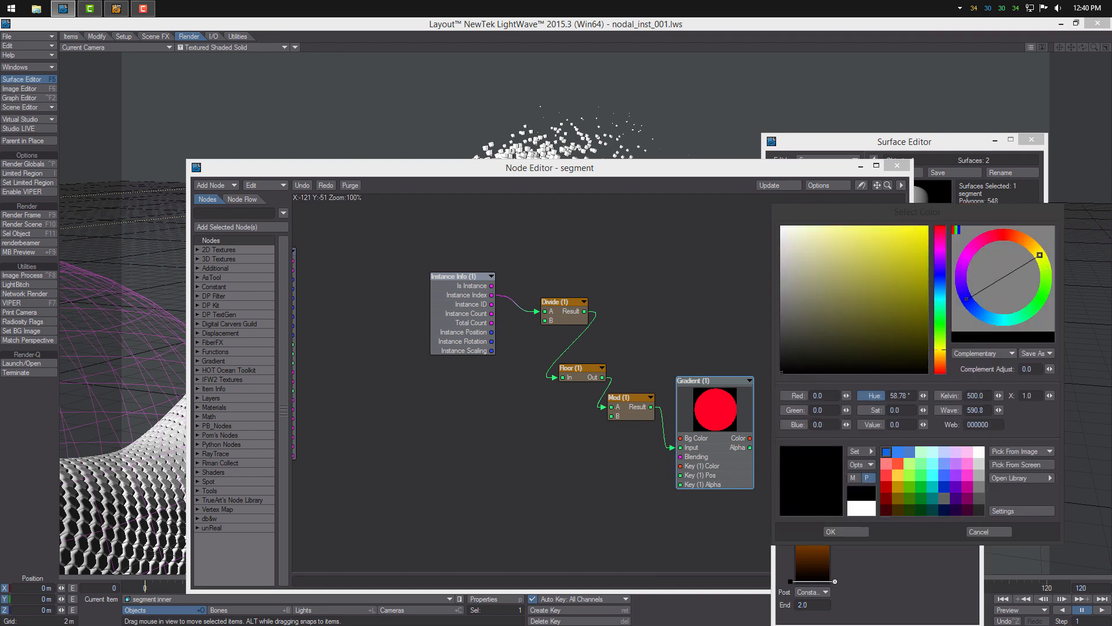
left_click_drag(915, 240, 927, 226)
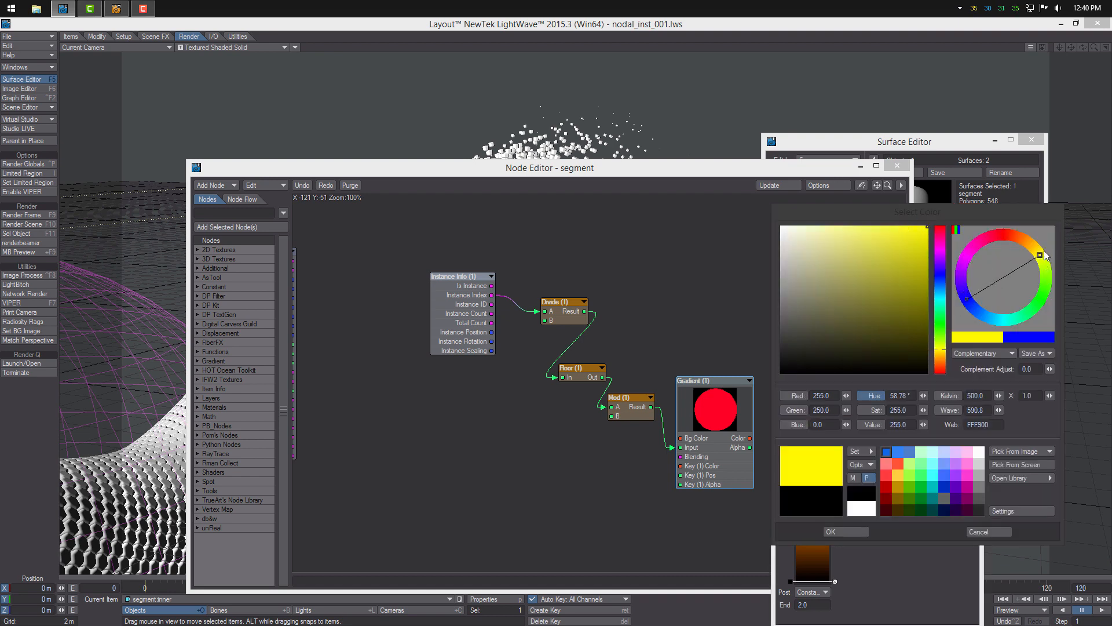
left_click_drag(1044, 253, 1040, 256)
left_click(849, 532)
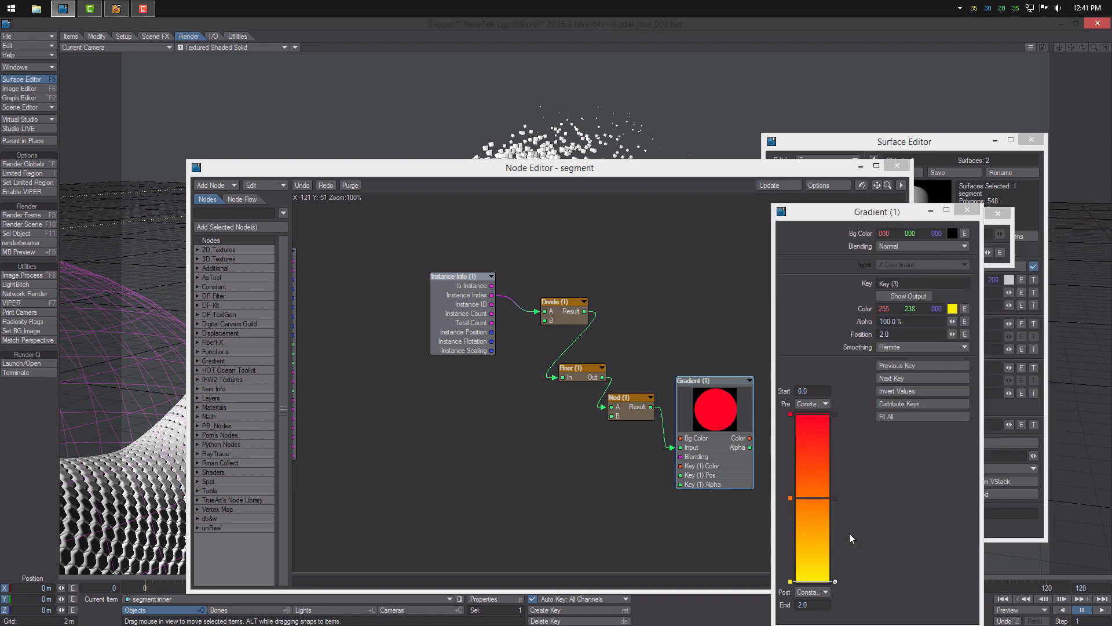
left_click(968, 210)
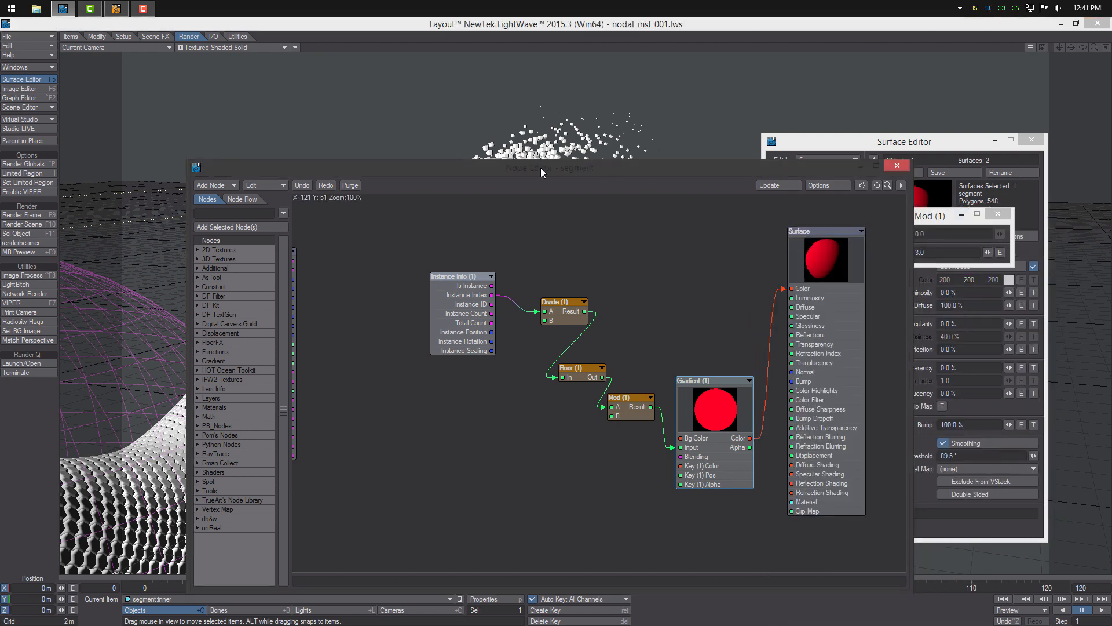
Switch the camera viewport to VPR rendering, uncover the tube, and go to frame 45 to inspect the instance colors.
left_click_drag(542, 172, 896, 197)
left_click(232, 47)
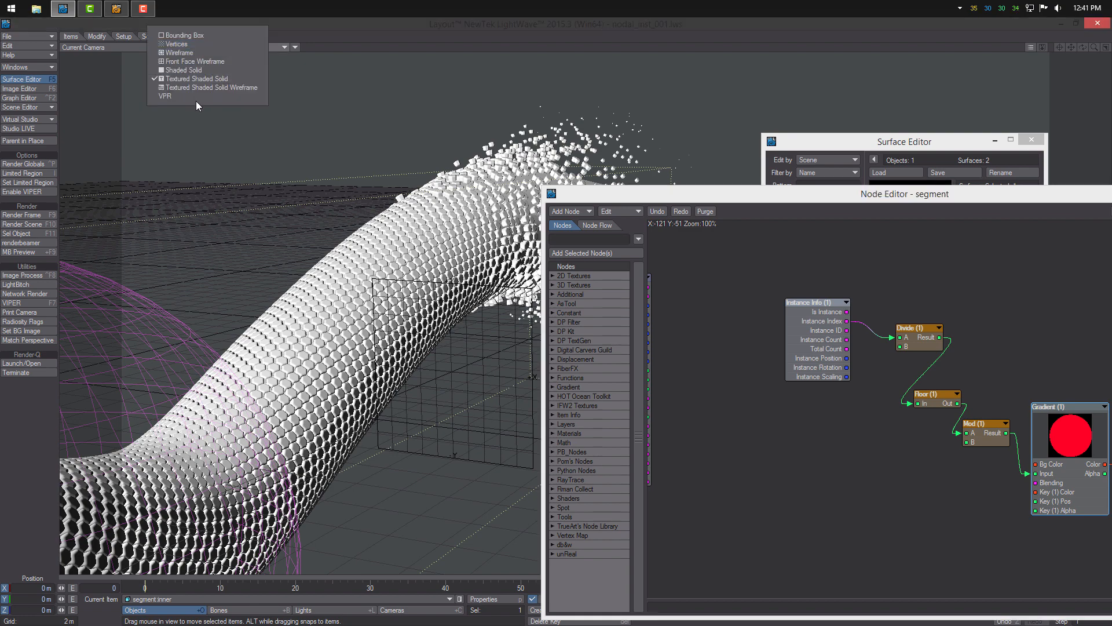
left_click(186, 98)
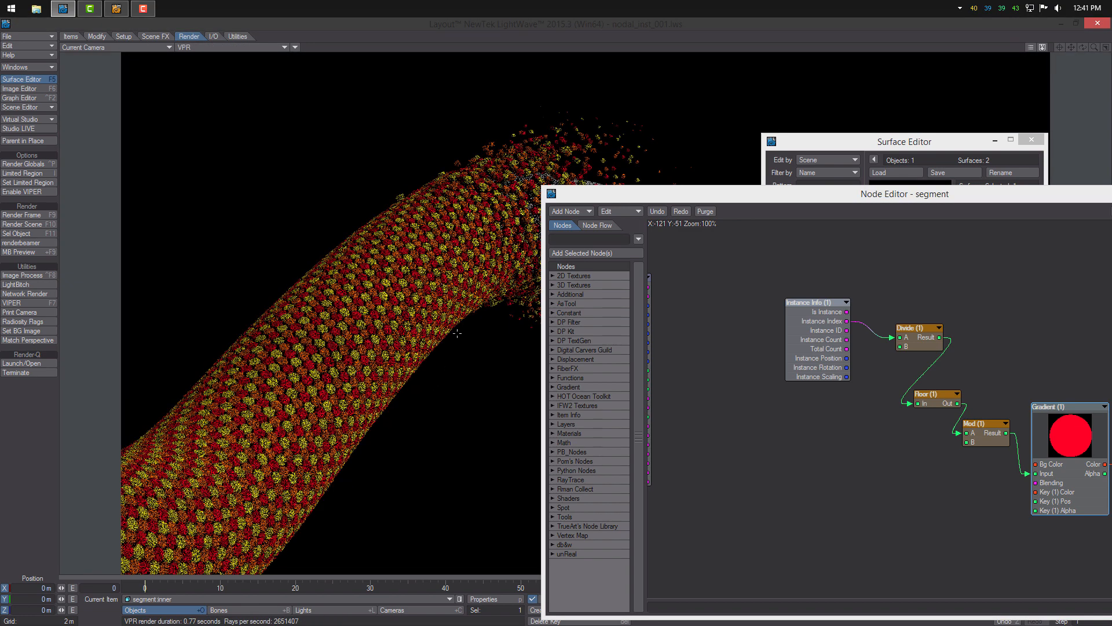
left_click_drag(589, 195, 747, 165)
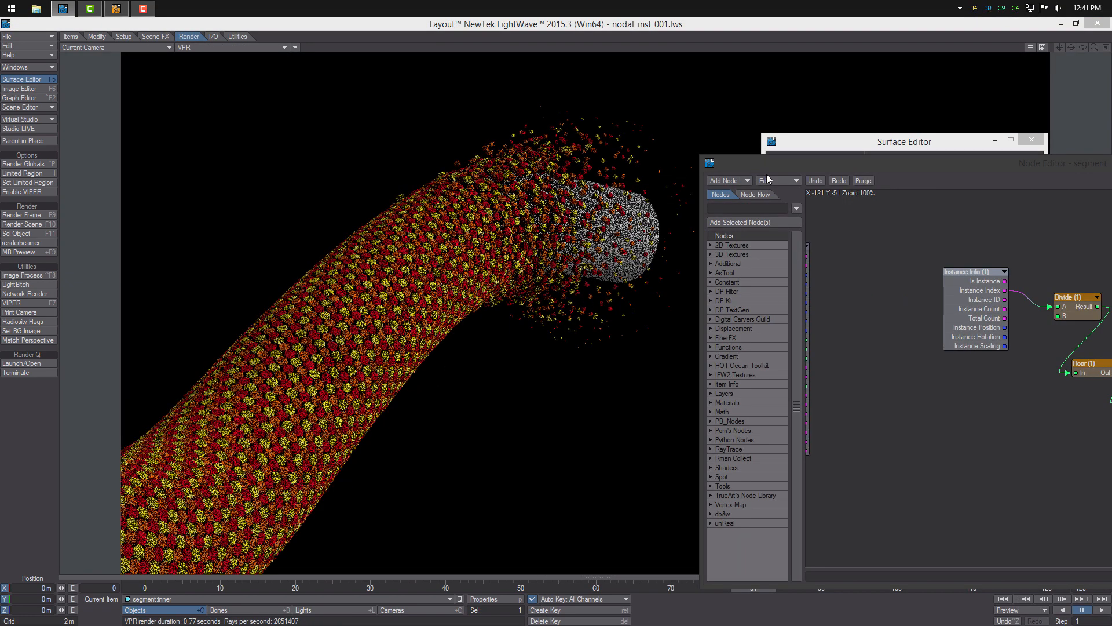
left_click(767, 589)
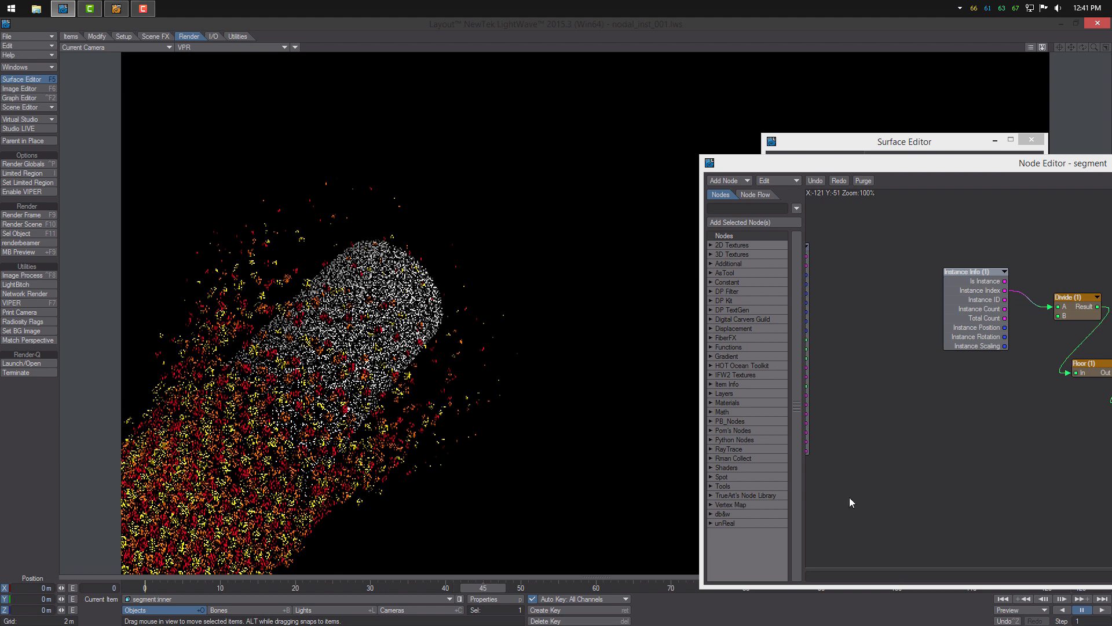
Make room between the Gradient and Surface nodes and add a db&w Simple Colour Corrector node.
left_click_drag(845, 167, 575, 128)
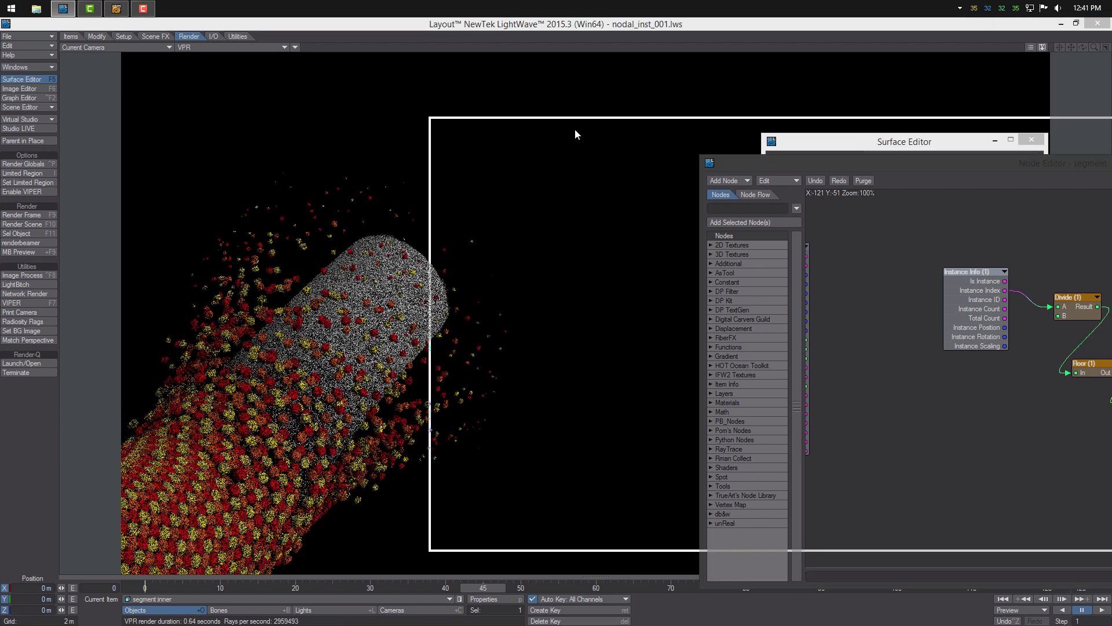
left_click_drag(747, 386, 702, 377, "alt")
left_click_drag(760, 397, 730, 399, "alt")
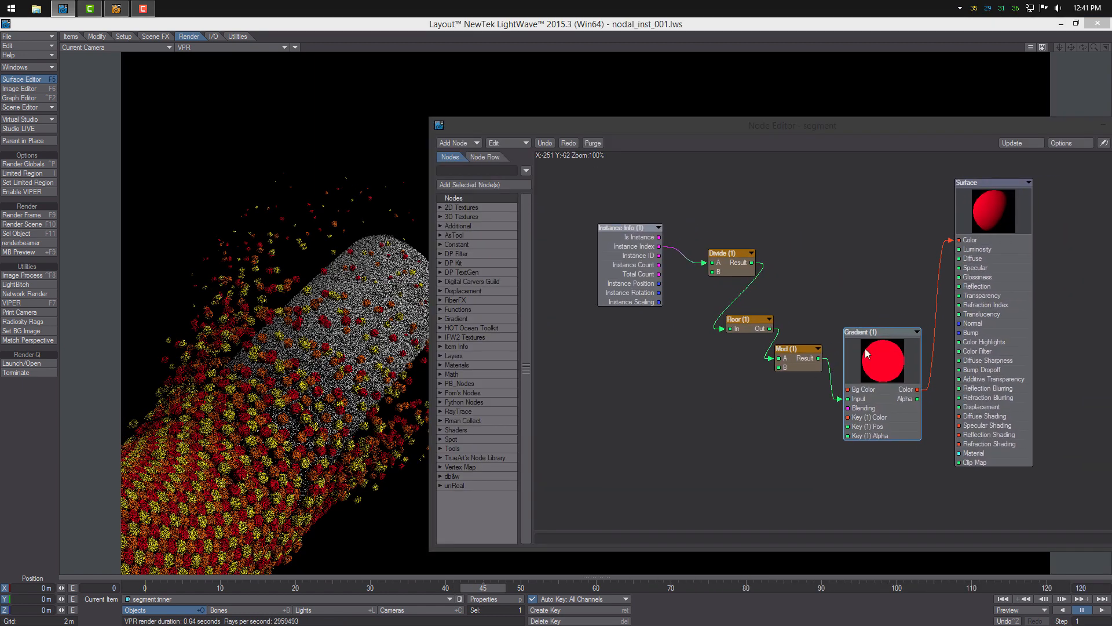
left_click_drag(999, 299, 1053, 307)
left_click_drag(876, 373, 880, 310)
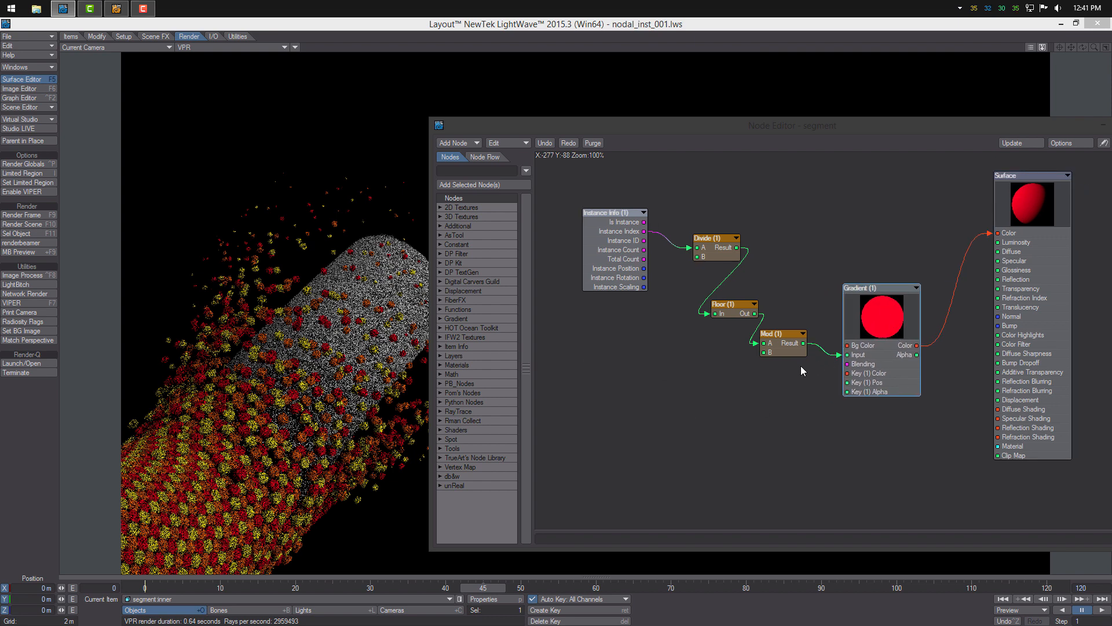
right_click(710, 344)
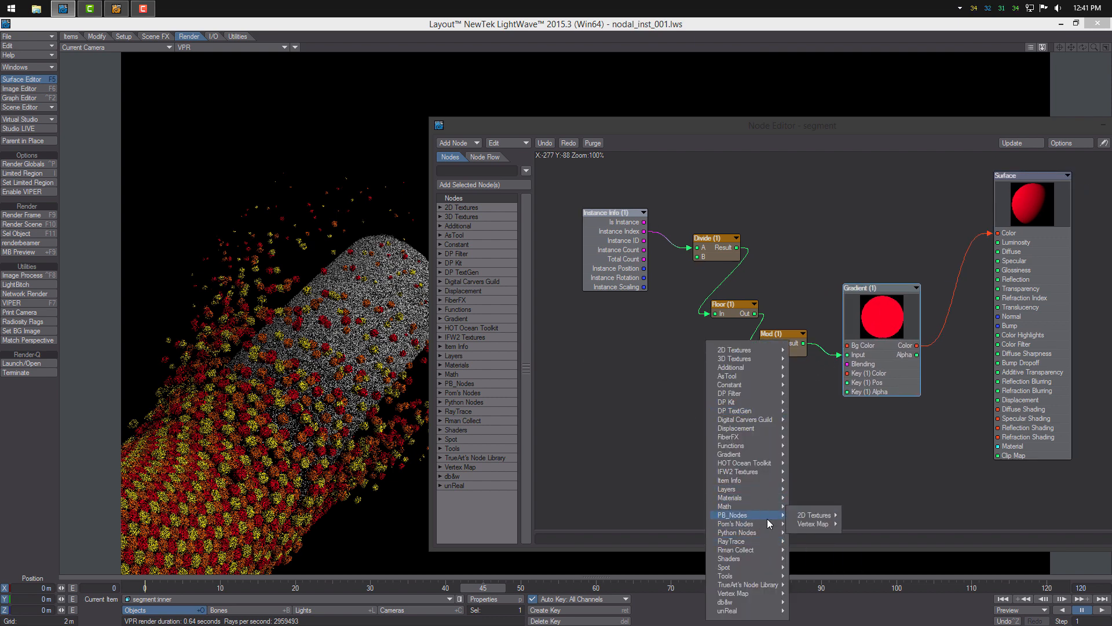
mouse_move(777, 579)
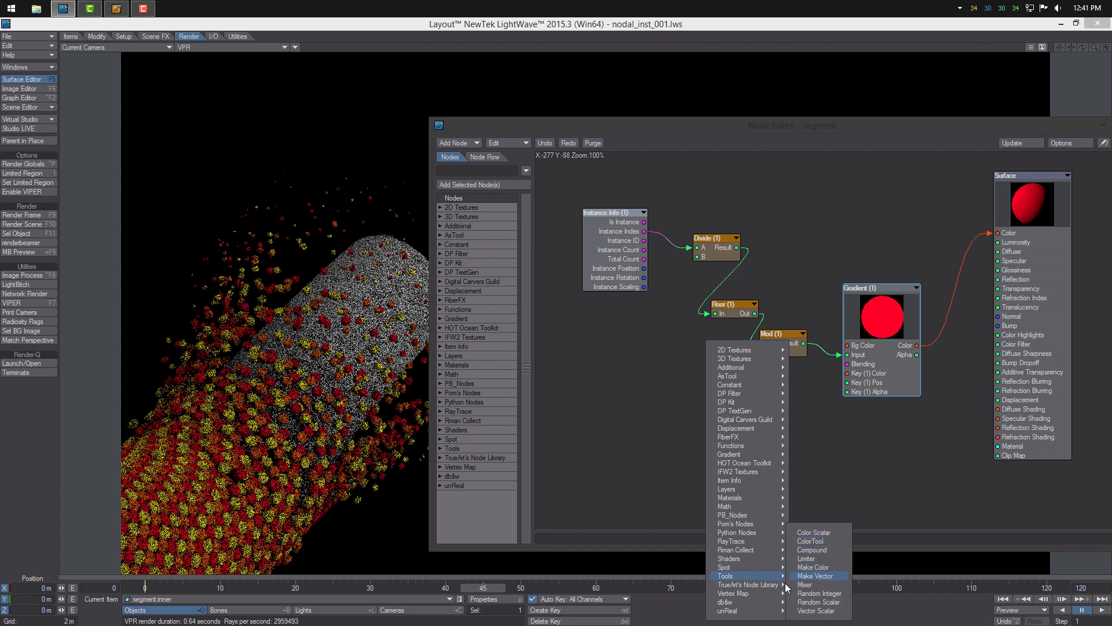
mouse_move(830, 552)
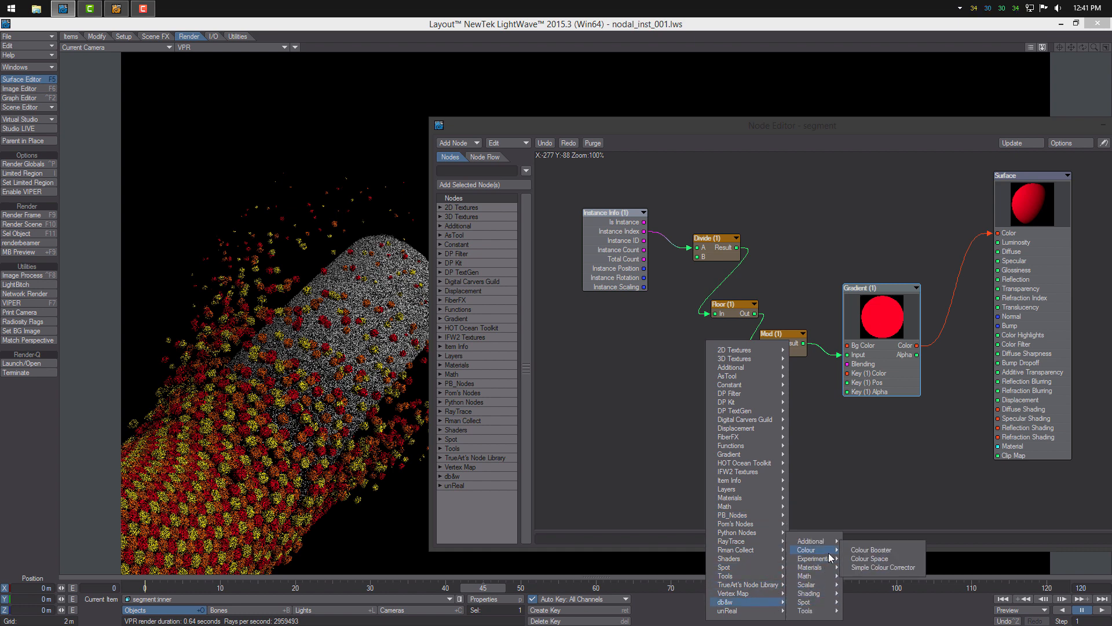
left_click(871, 567)
left_click_drag(892, 395, 898, 398)
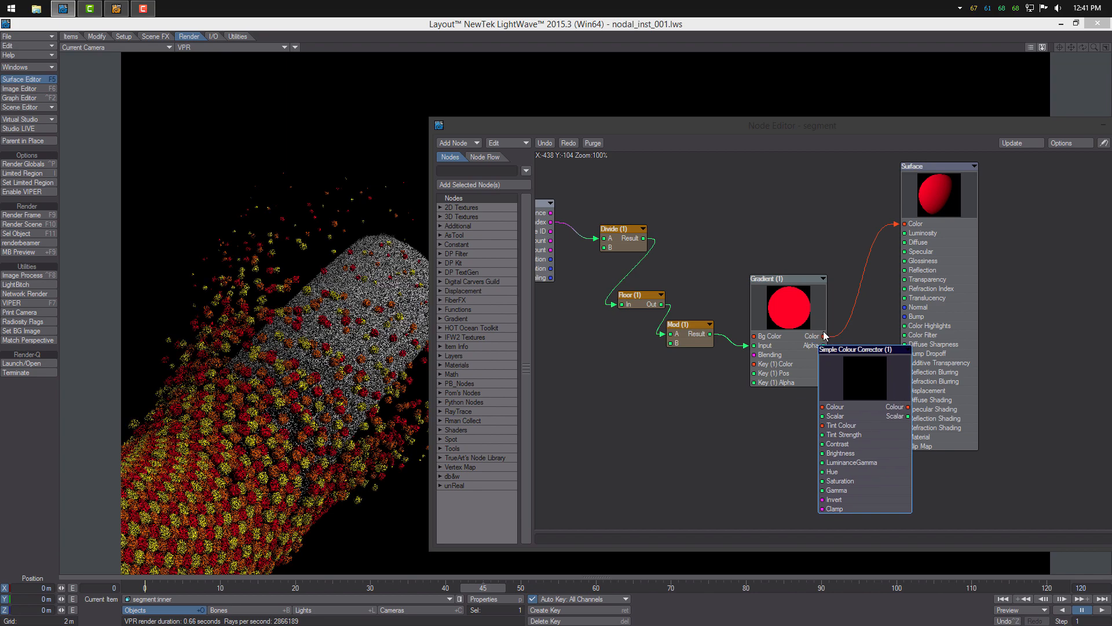
Route the Gradient's Color through the Simple Colour Corrector into the Surface's Color input, placing the corrector between the two nodes.
left_click_drag(823, 336, 822, 407)
left_click_drag(907, 406, 1054, 250)
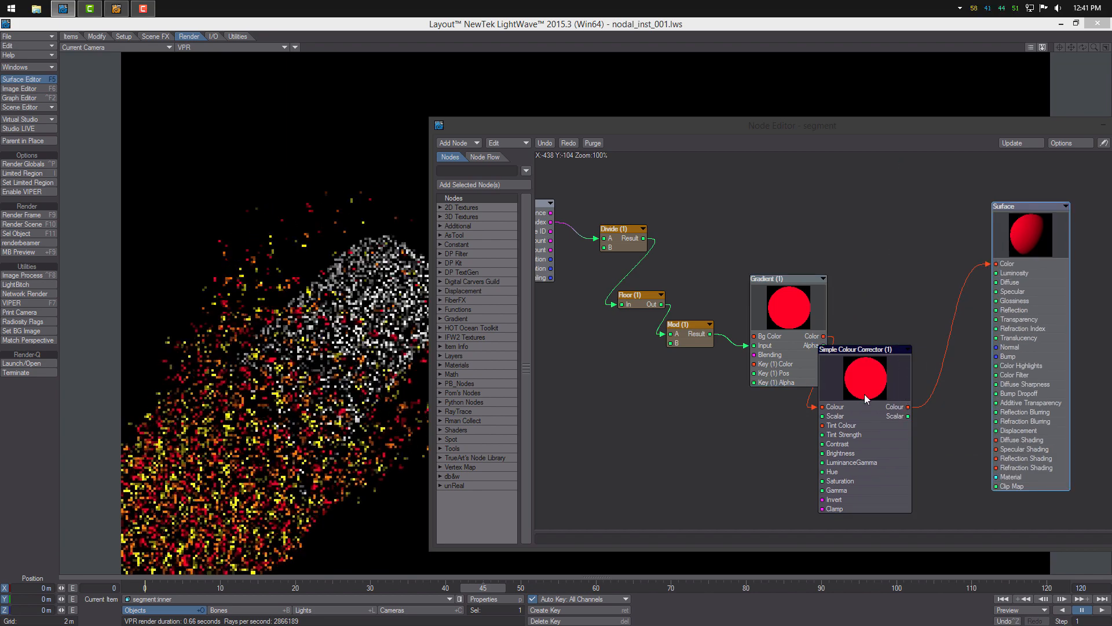
left_click_drag(865, 393, 913, 311)
Set the Simple Colour Corrector's Hue to 113.0° and close its settings.
double_click(912, 310)
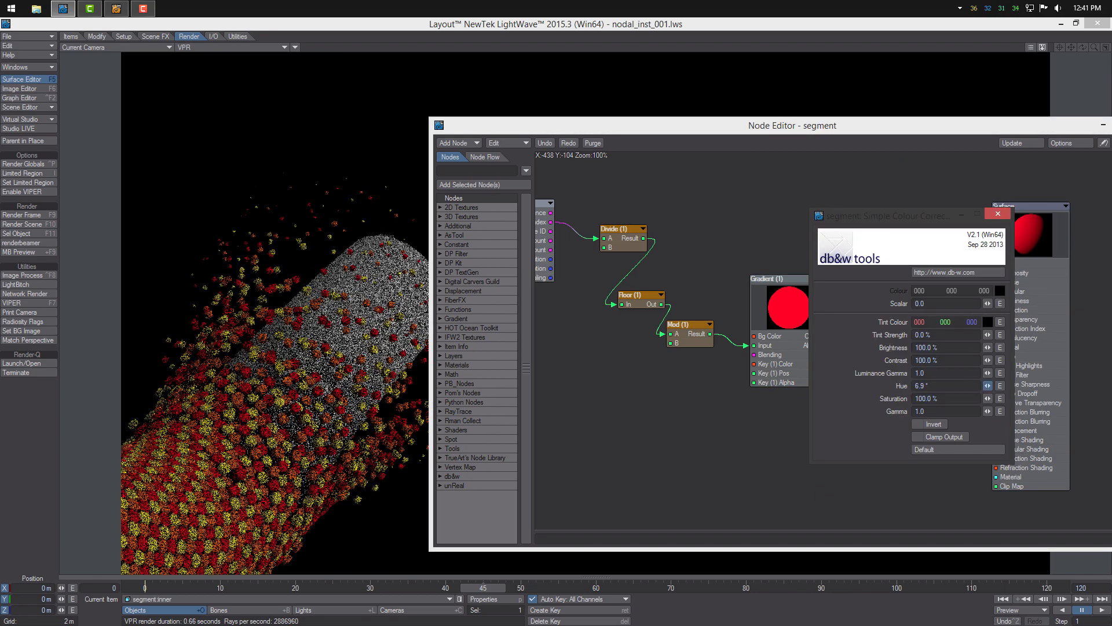
mouse_move(988, 387)
left_mouse_down()
mouse_move(1022, 387)
mouse_move(992, 387)
left_mouse_up()
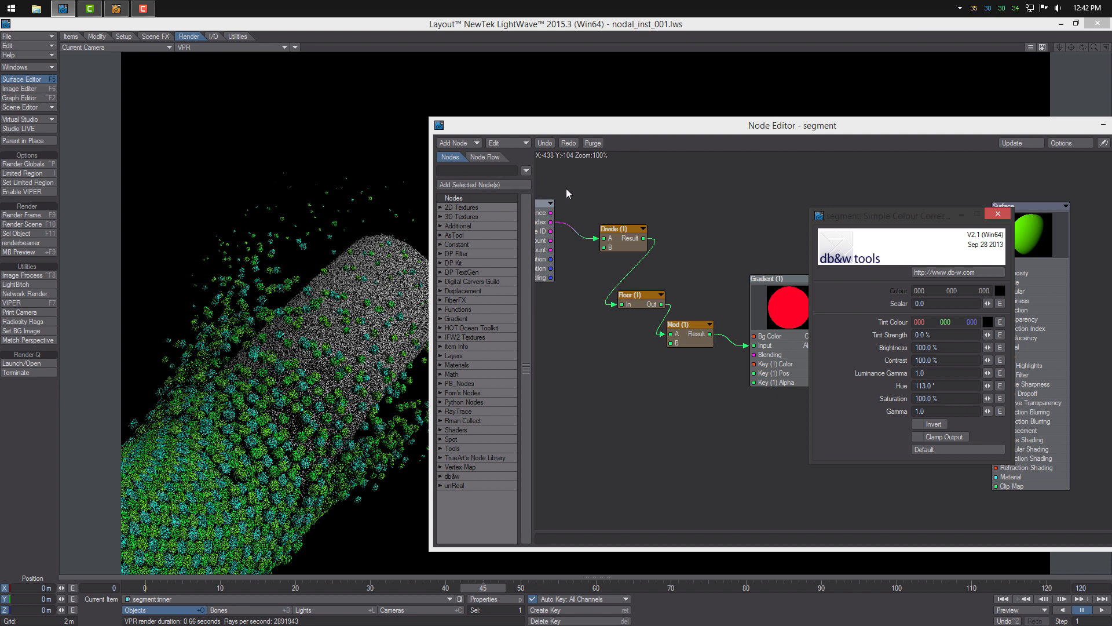
left_click(996, 213)
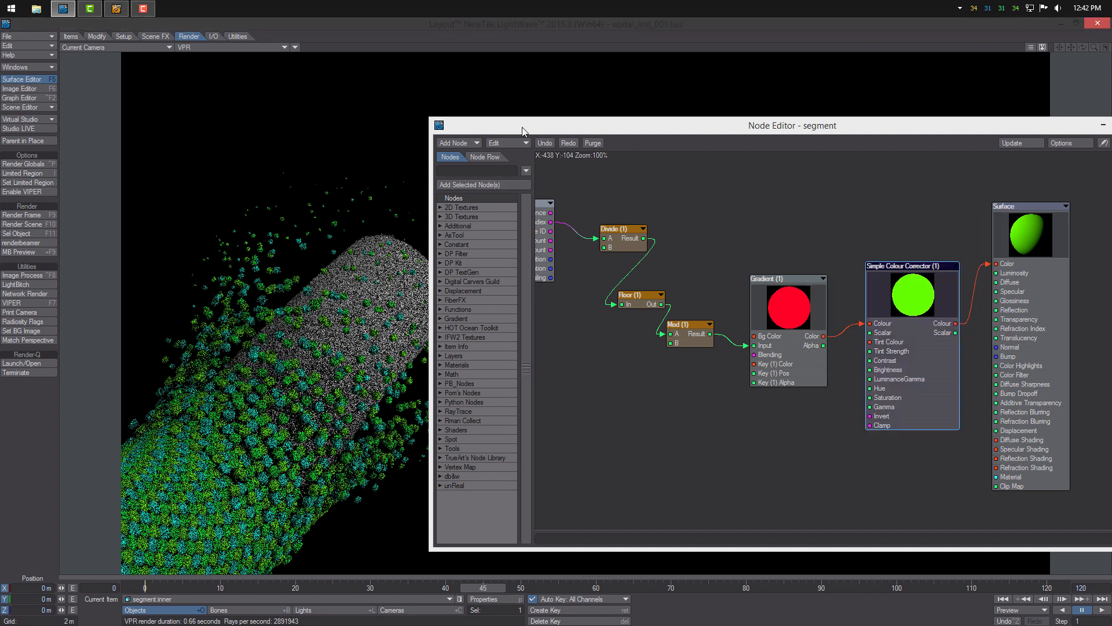
Add a DP Kit Edge node in the free space below the Simple Colour Corrector.
left_click_drag(528, 125, 590, 122)
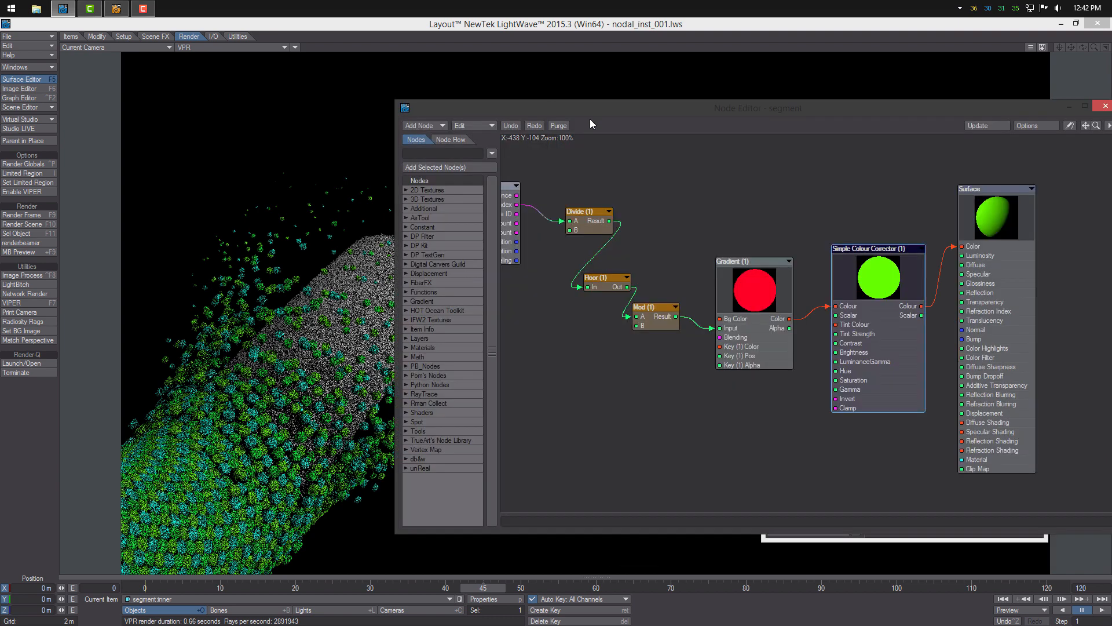
left_click_drag(785, 420, 728, 412, "alt")
left_click_drag(922, 271, 953, 266)
left_click_drag(683, 411, 711, 320, "alt")
right_click(705, 346)
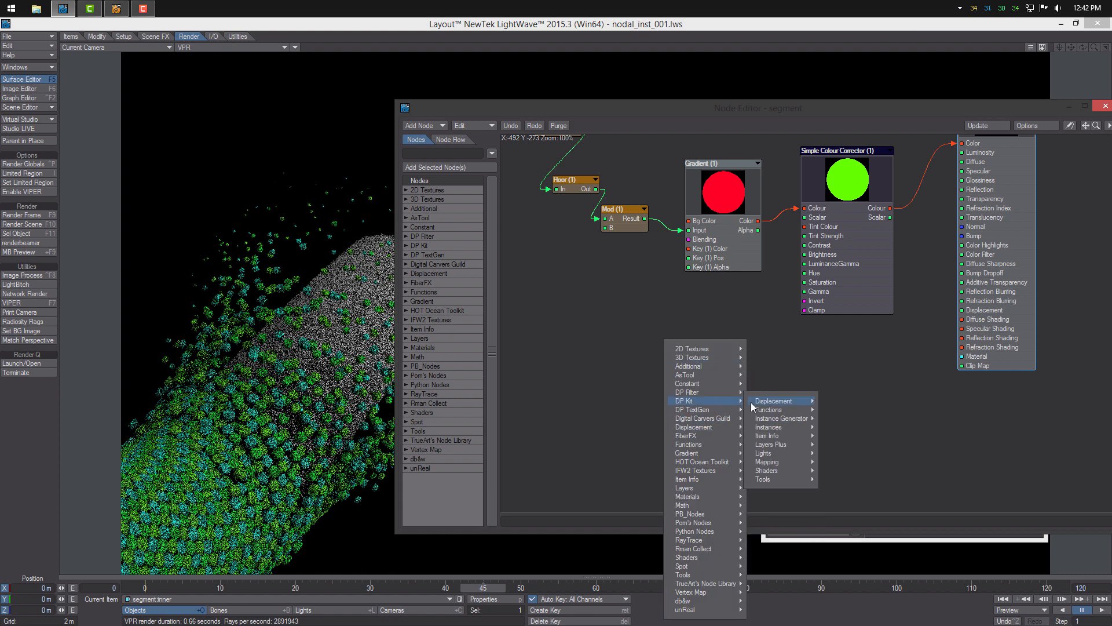
mouse_move(734, 413)
mouse_move(812, 469)
left_click(834, 505)
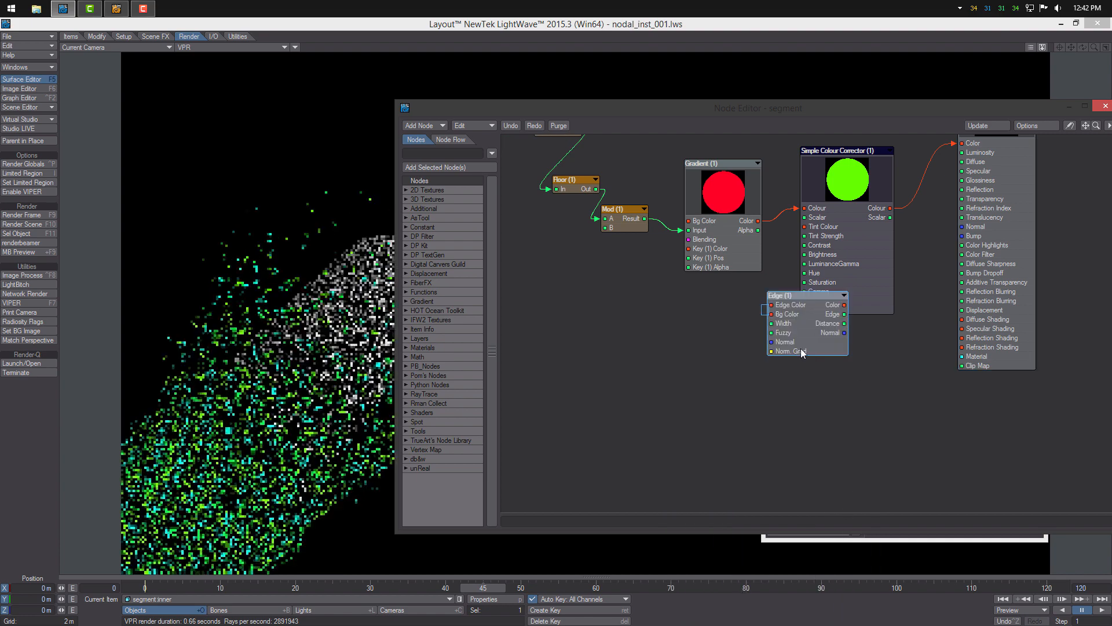
left_click_drag(870, 265, 880, 238)
left_click_drag(809, 331, 820, 374)
Set the Edge node's Minimal Angle to 20° and its Edge Width to 0.2.
double_click(820, 374)
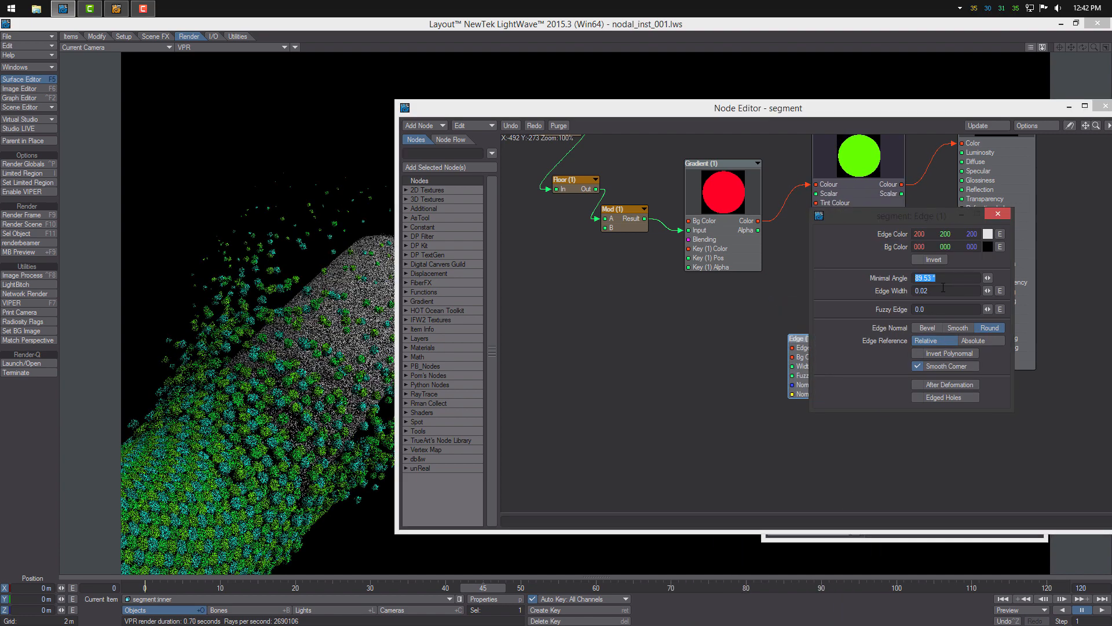
type("20")
key("Return")
left_click_drag(938, 293, 921, 291)
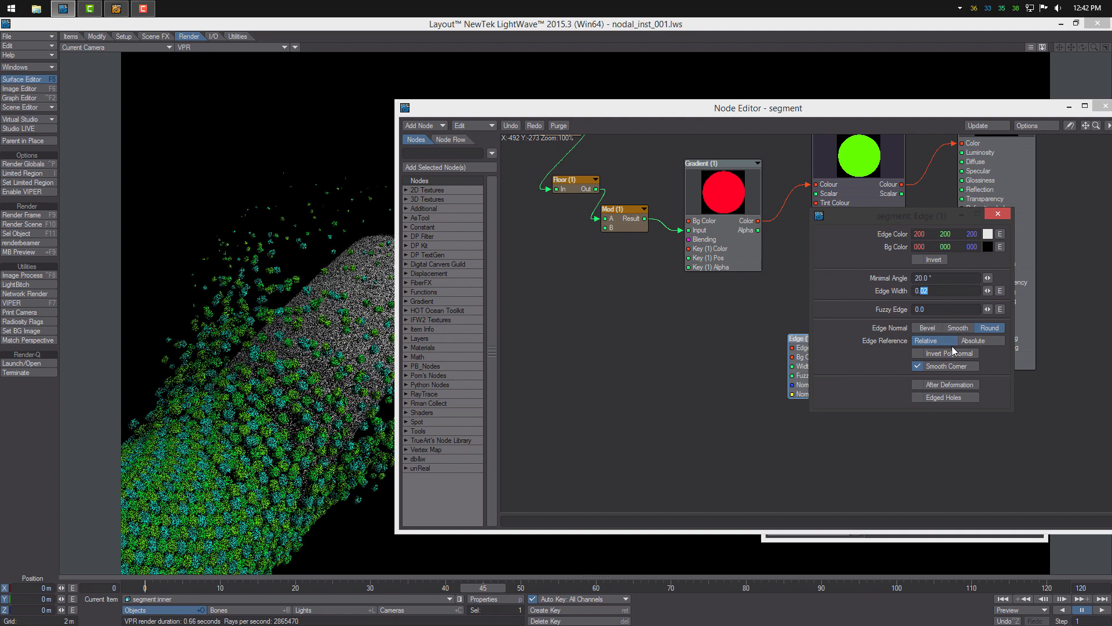
type("2")
key("Return")
left_click(997, 213)
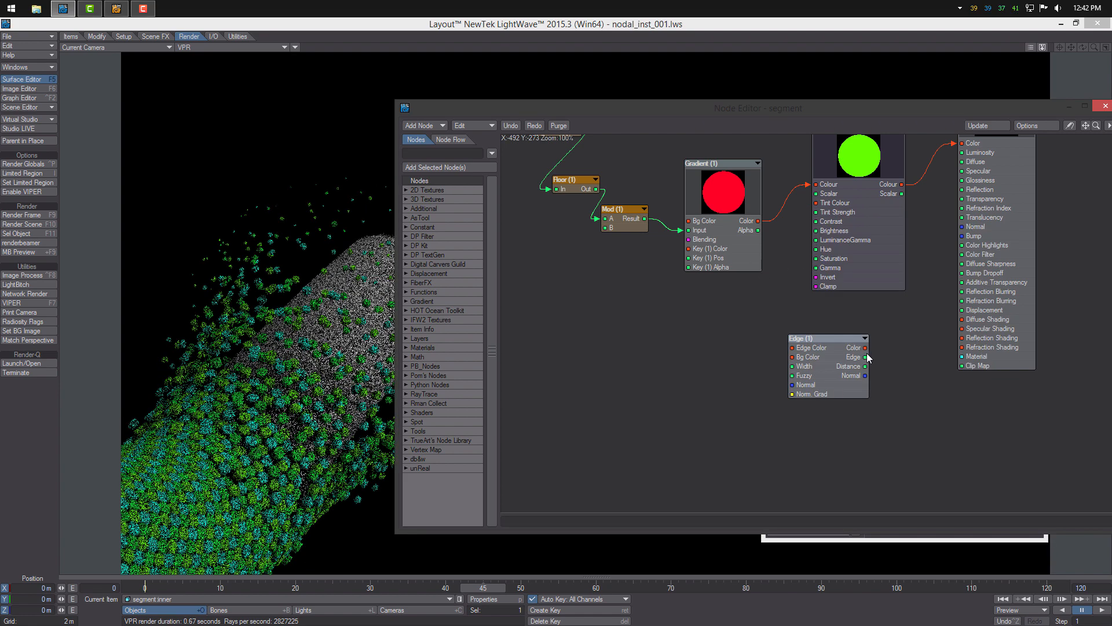
Connect the Edge node's Edge output to the Surface's Clip Map input and uncover the rendered tube.
left_click_drag(865, 356, 954, 365)
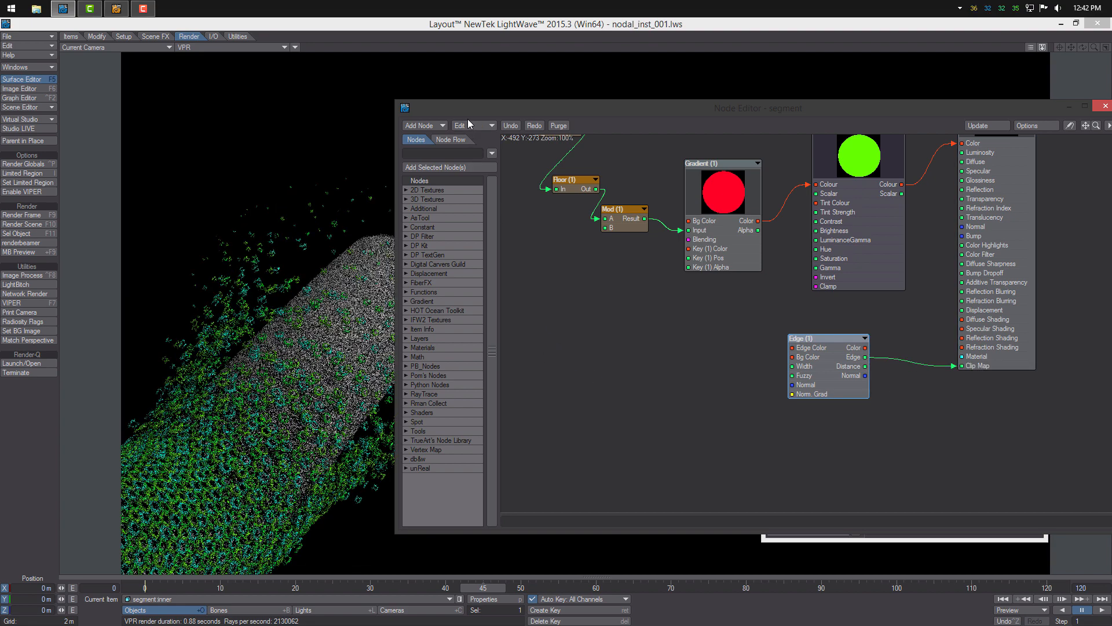
left_click_drag(429, 108, 667, 112)
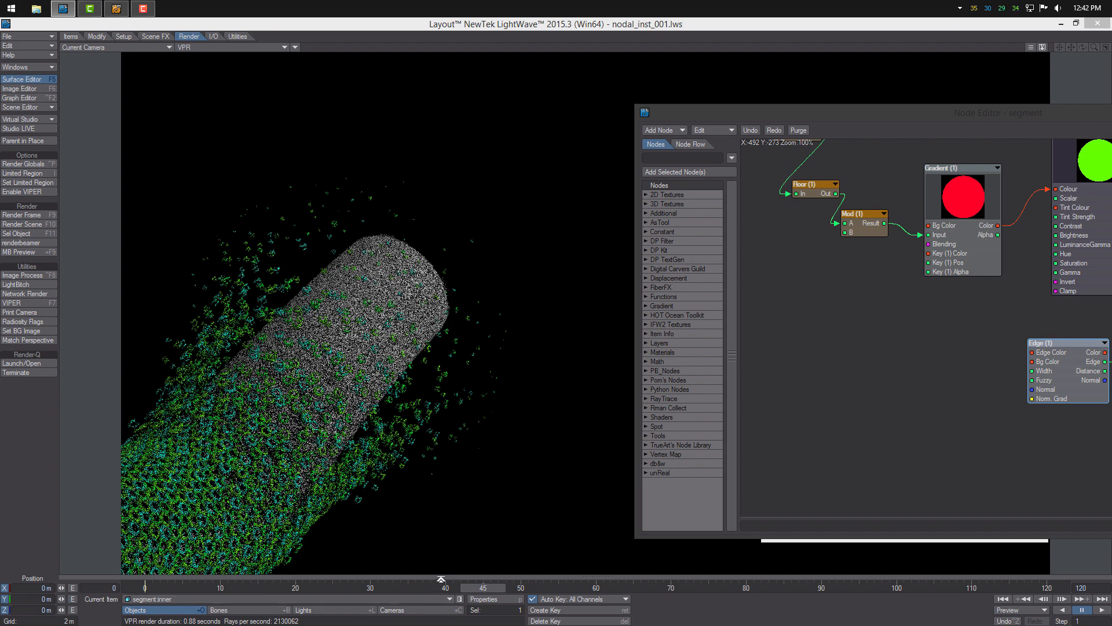
Review the camera's render properties and go to frame 55 to examine the clipped segments on the tube.
left_click(420, 610)
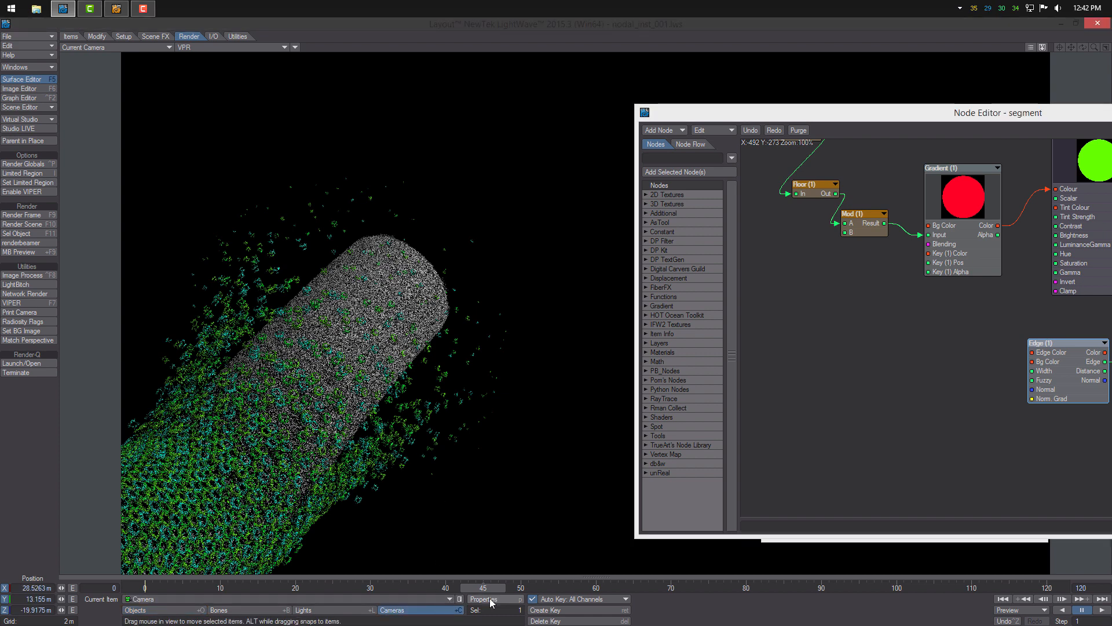
left_click(492, 598)
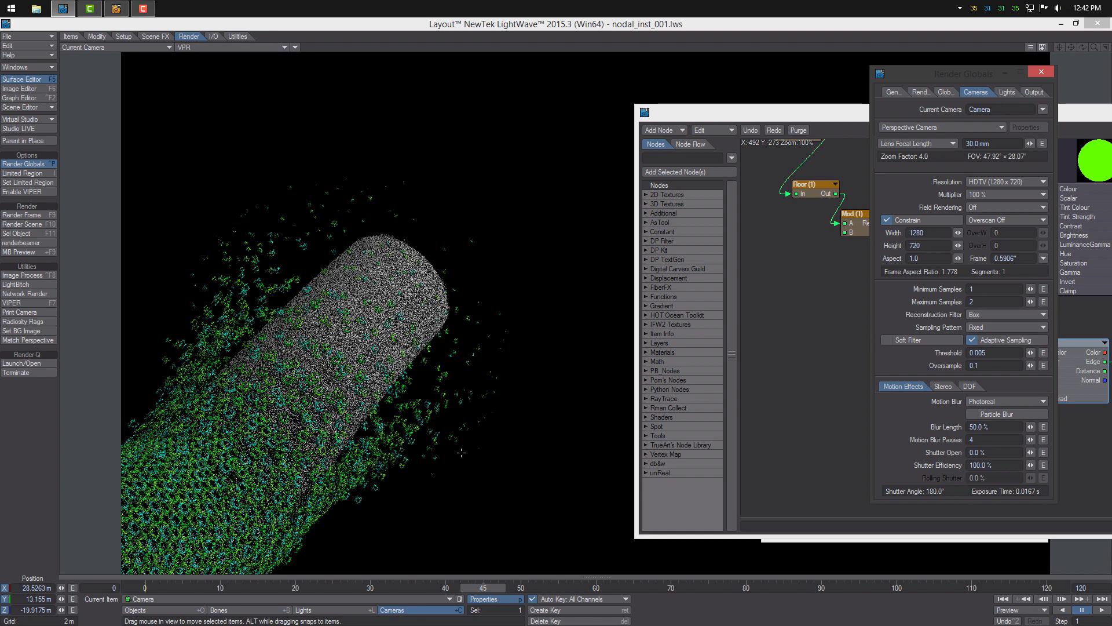
left_click_drag(483, 591, 559, 590)
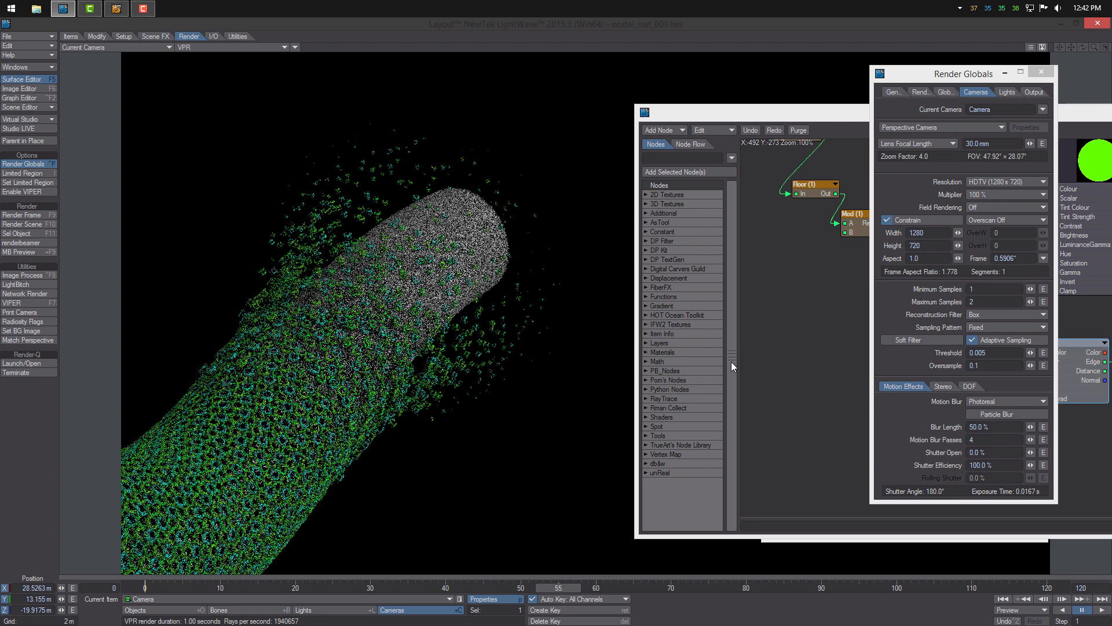
left_click(1043, 71)
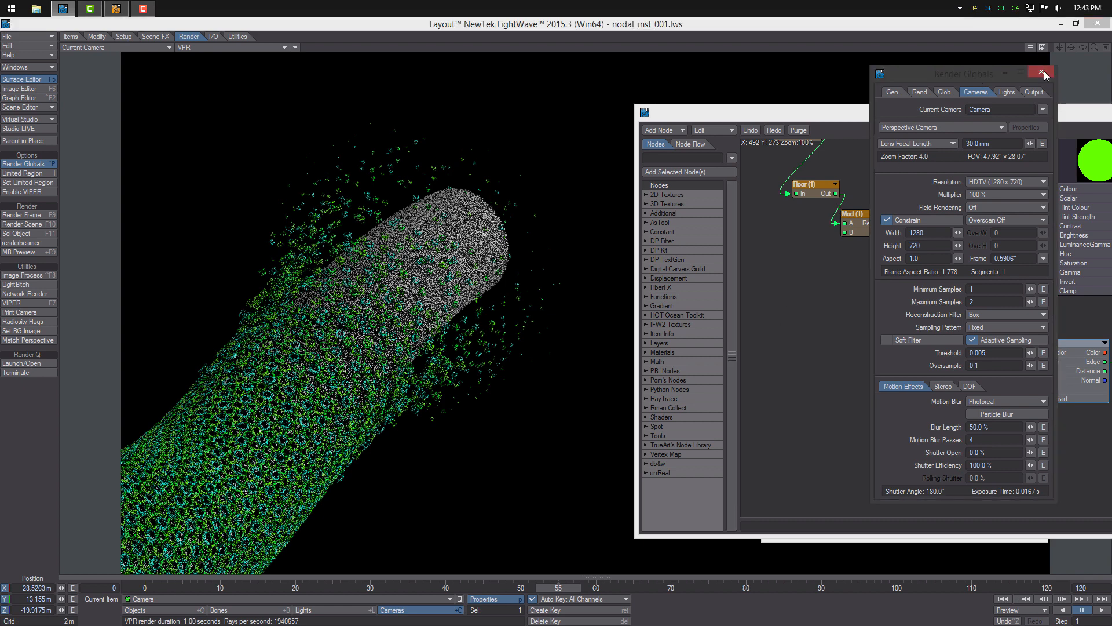
Tidy the segment surface's node layout and close the Node Editor.
left_click_drag(955, 116, 740, 118)
left_click_drag(1001, 119, 769, 99)
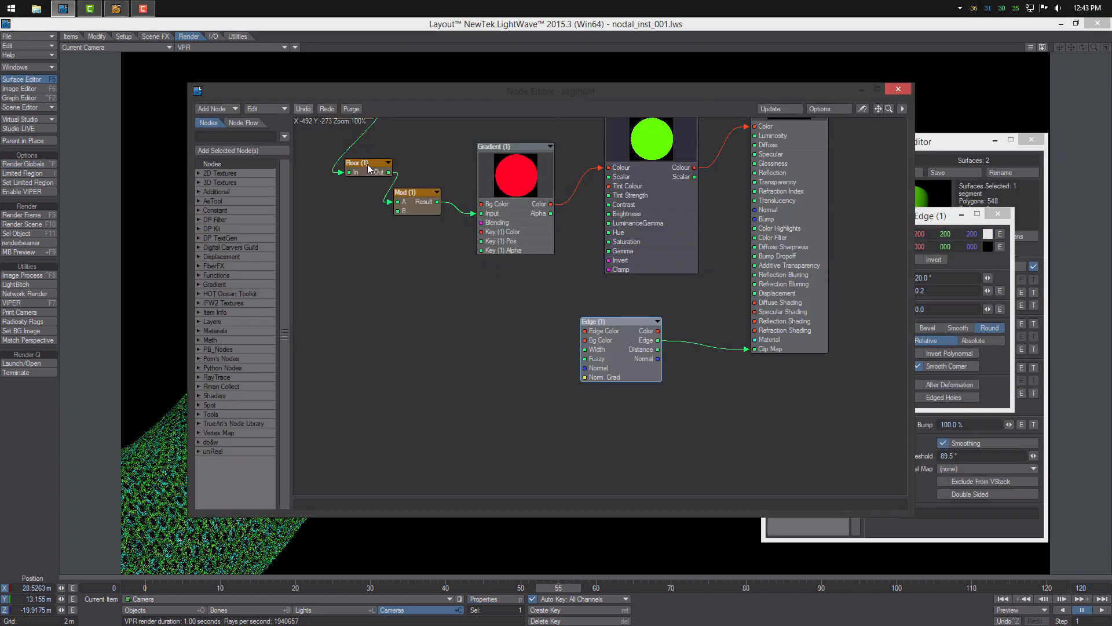
left_click_drag(439, 234, 477, 310, "alt")
left_click_drag(659, 425, 649, 443)
left_click_drag(355, 175, 511, 264, "alt")
left_click_drag(412, 251, 510, 208)
left_click_drag(692, 262, 532, 272, "alt")
left_click_drag(642, 293, 638, 327)
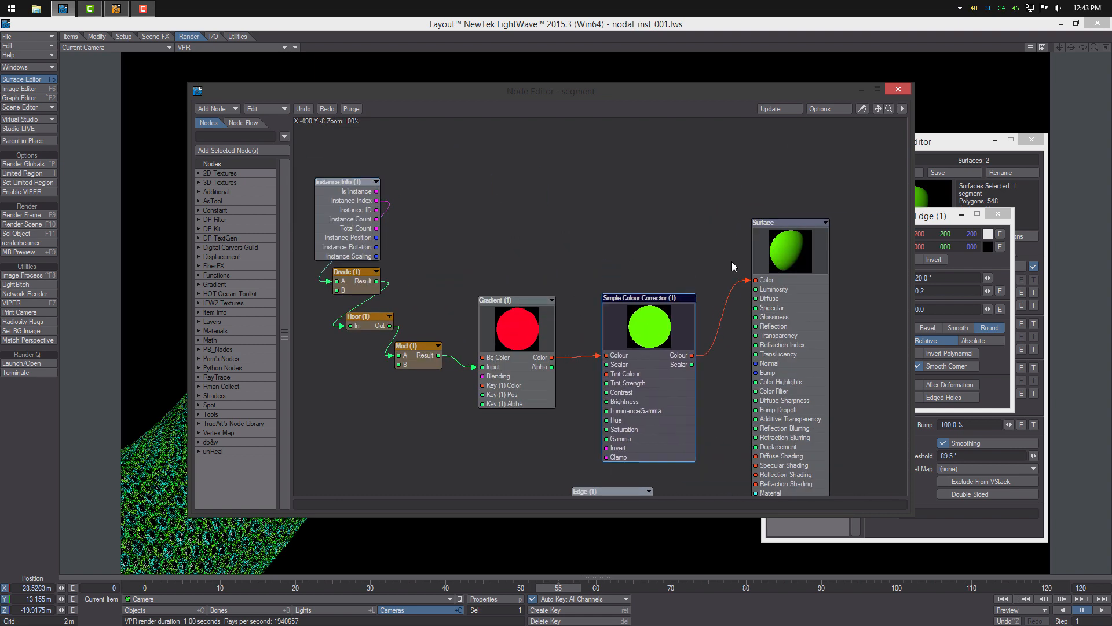
left_click(899, 89)
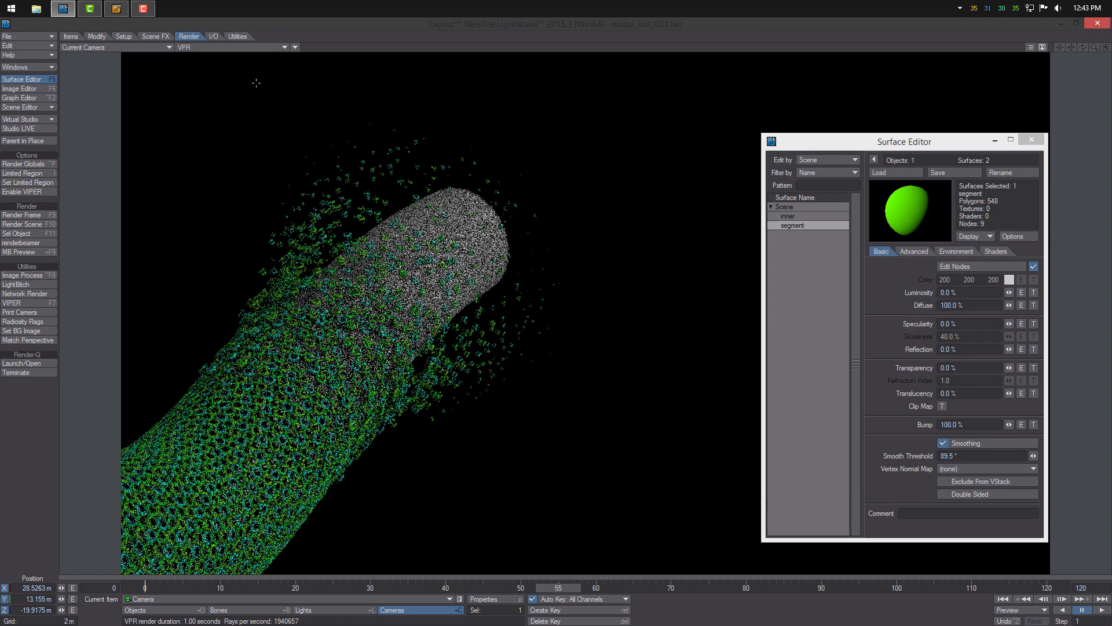
Switch the viewport to Textured Shaded Solid and render frame 55 through the camera.
left_click(236, 49)
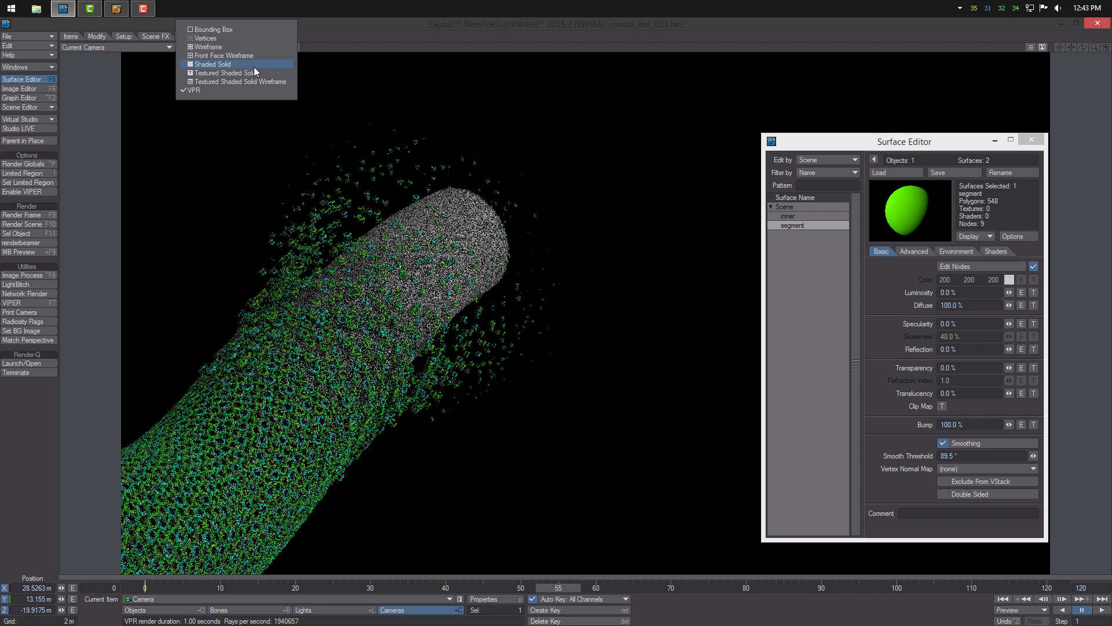
left_click(258, 70)
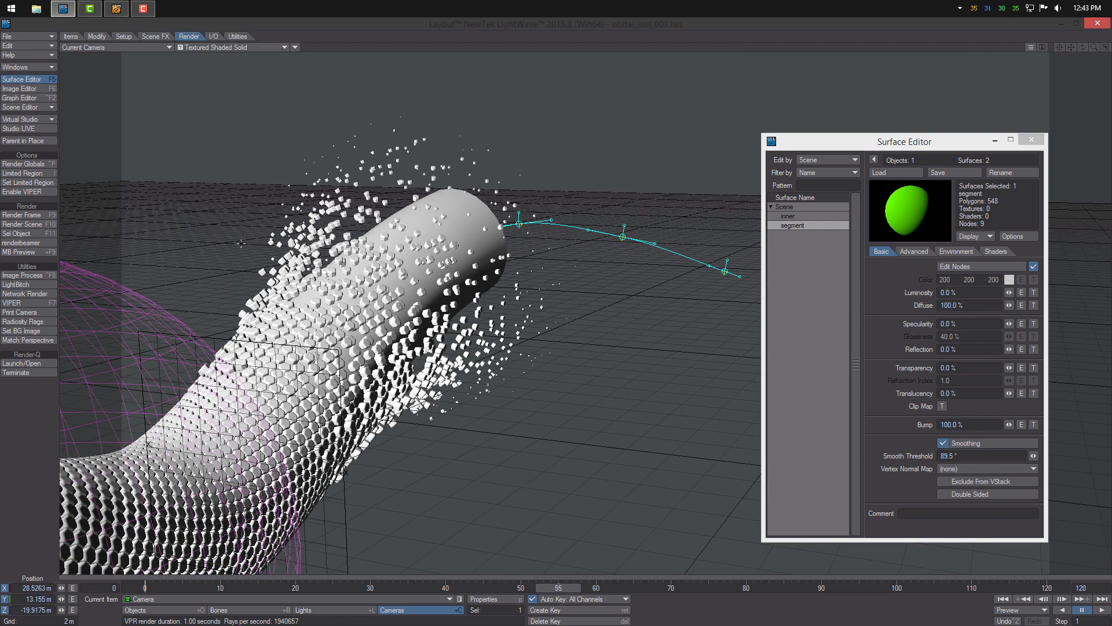
key("F9")
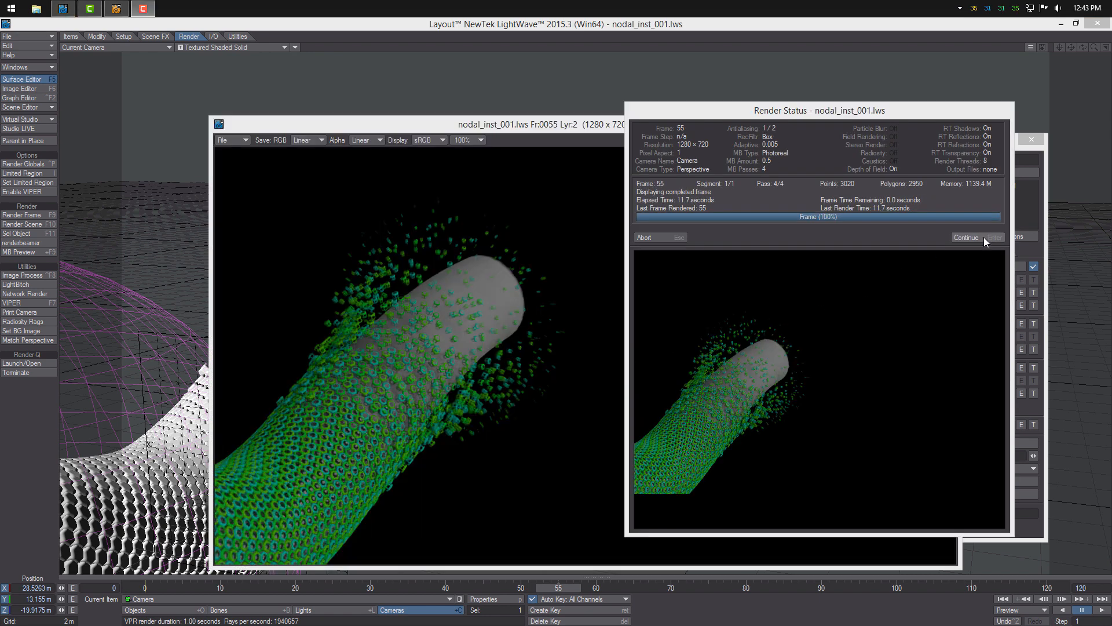
left_click(983, 237)
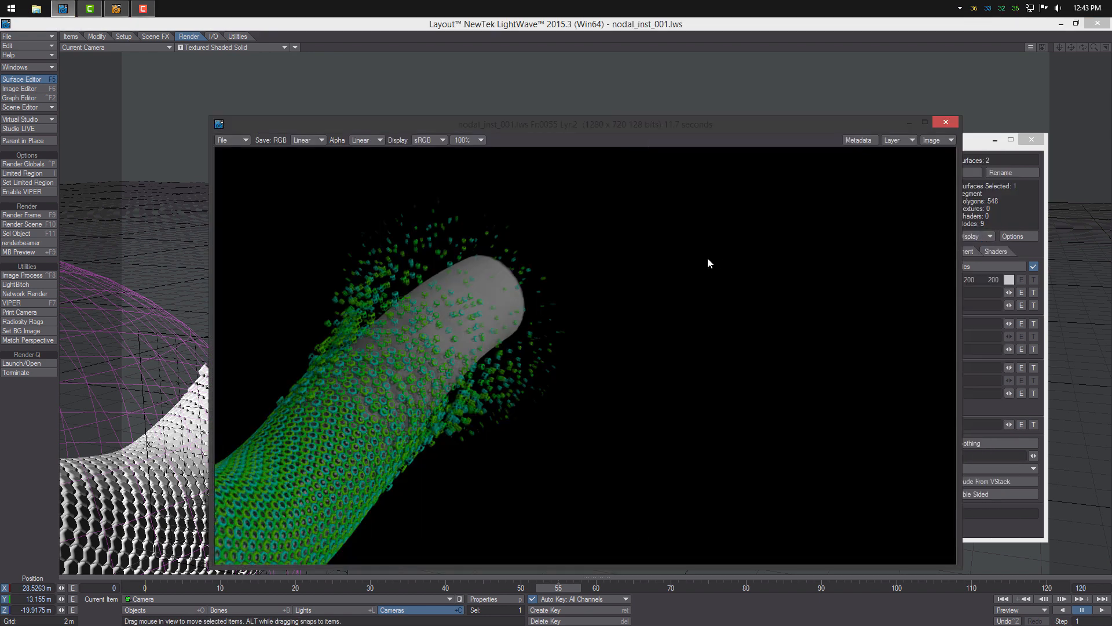
Examine the rendered frame of the clipped segments, and close the Surface Editor and the render window.
left_click_drag(610, 123, 558, 84)
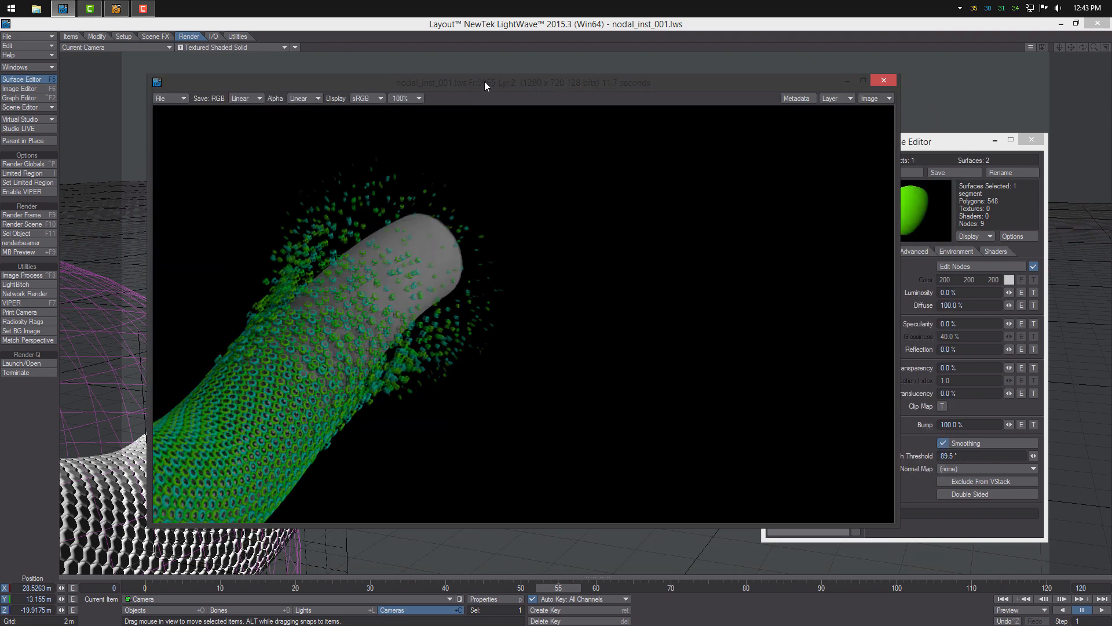
left_click_drag(484, 81, 602, 90)
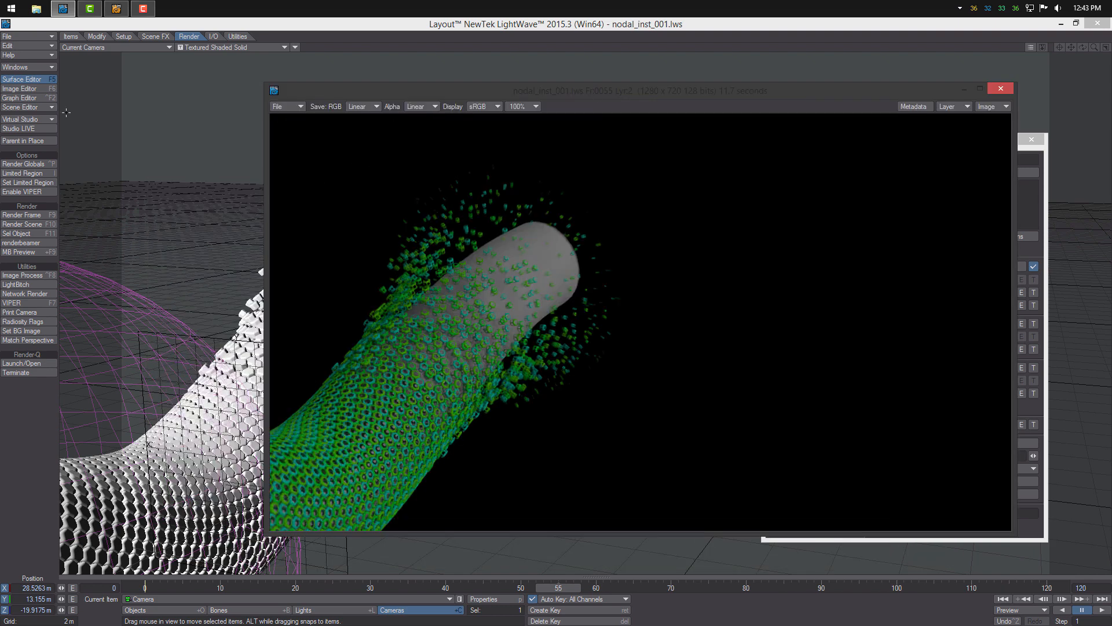
left_click(809, 225)
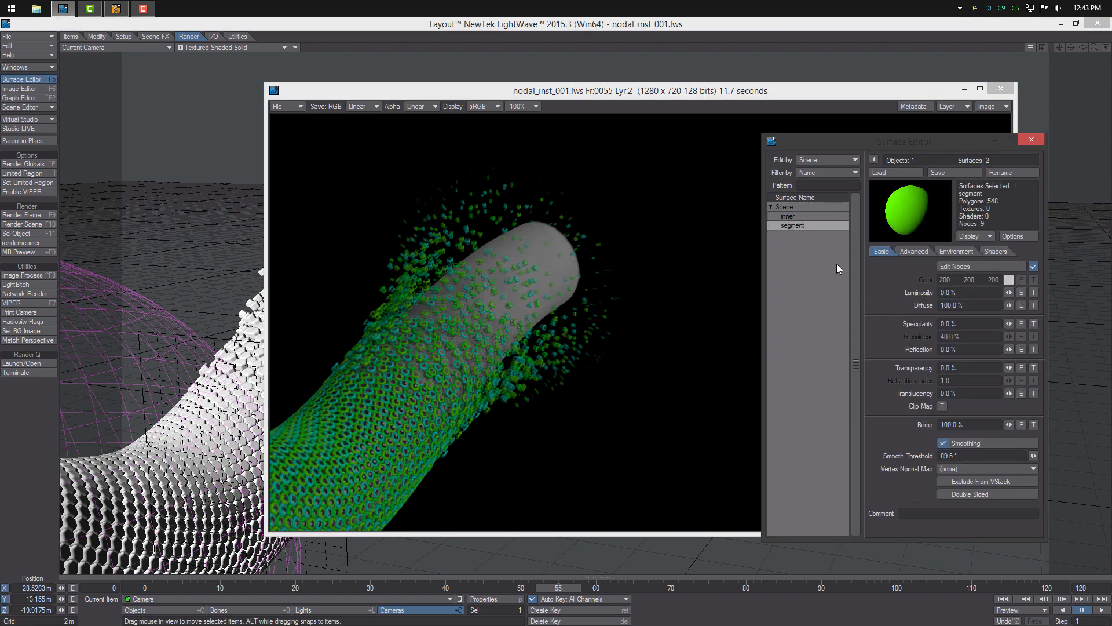
left_click(1033, 140)
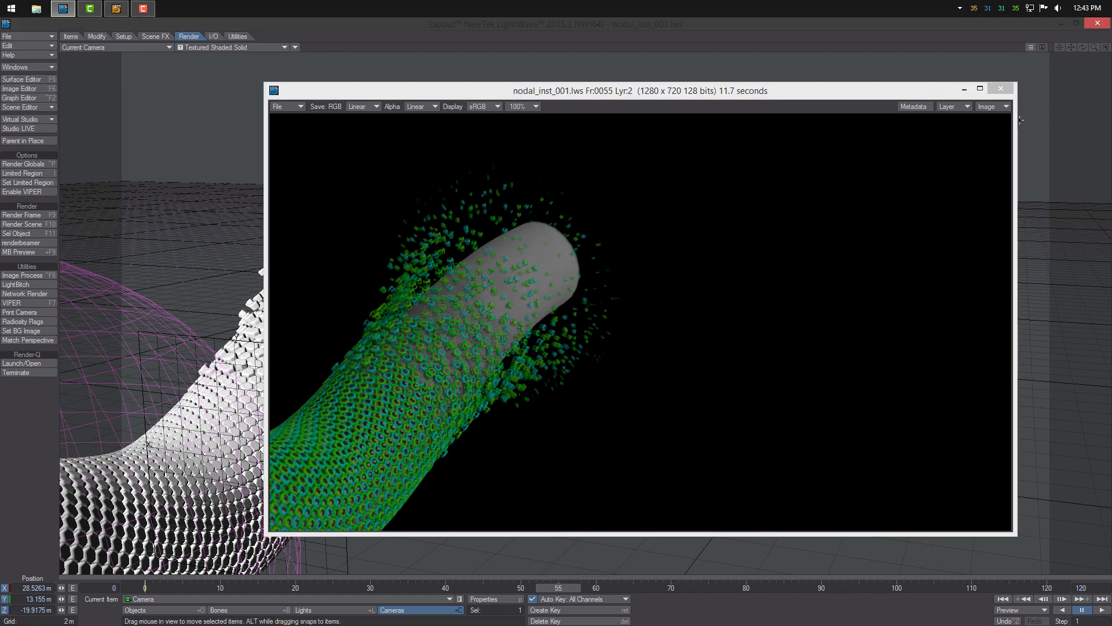
left_click(1000, 88)
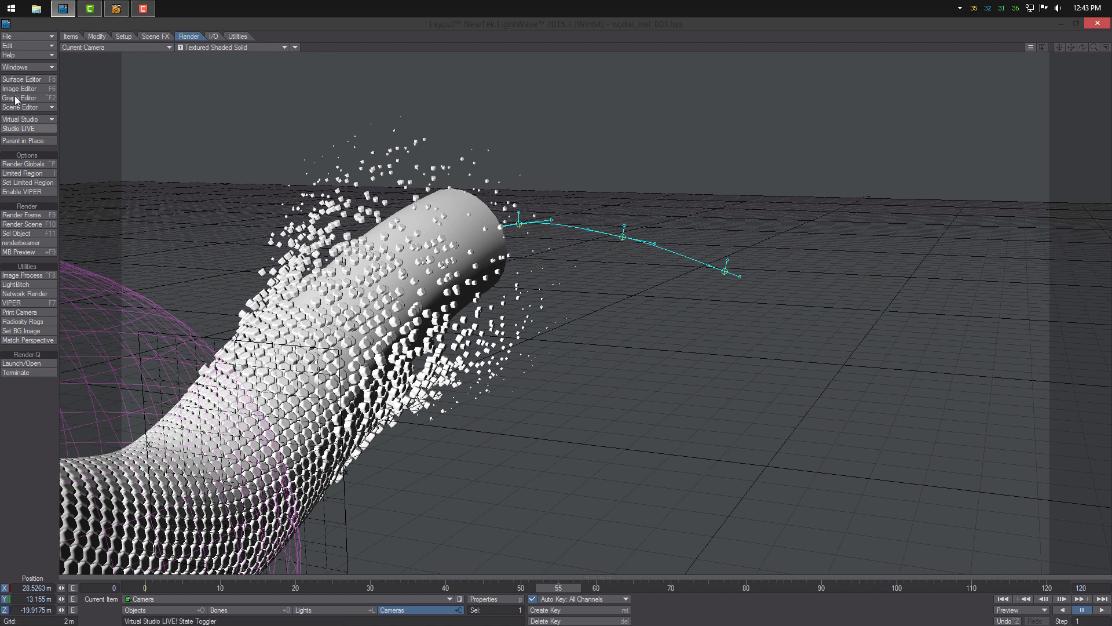
Create a sphere object with a 1 km radius on all axes to enclose the scene.
left_click(13, 36)
left_click(239, 18)
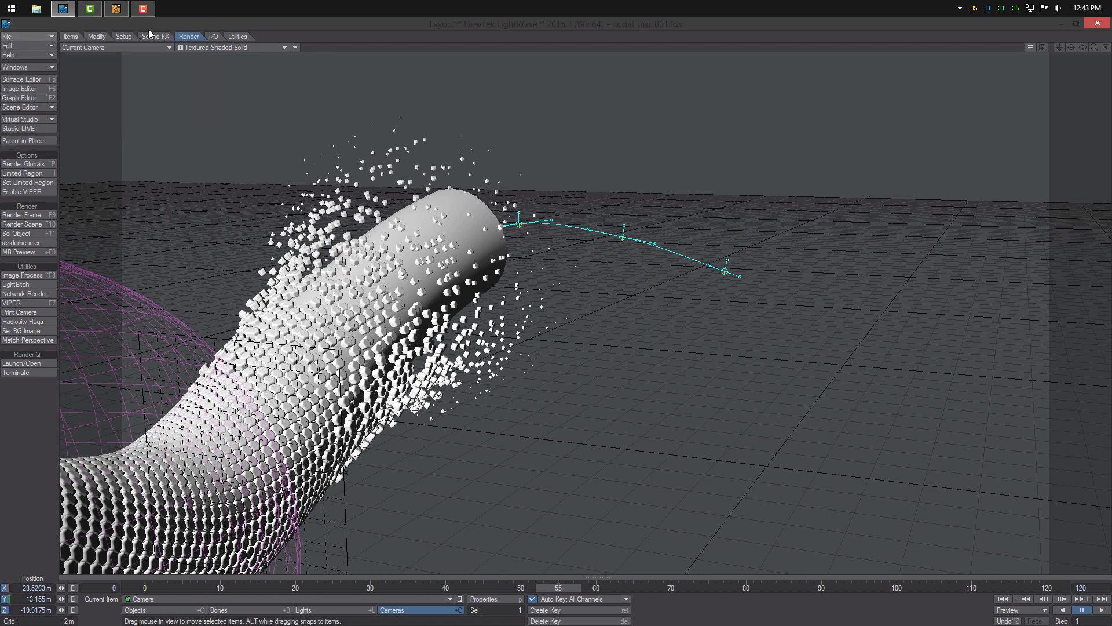
left_click(72, 37)
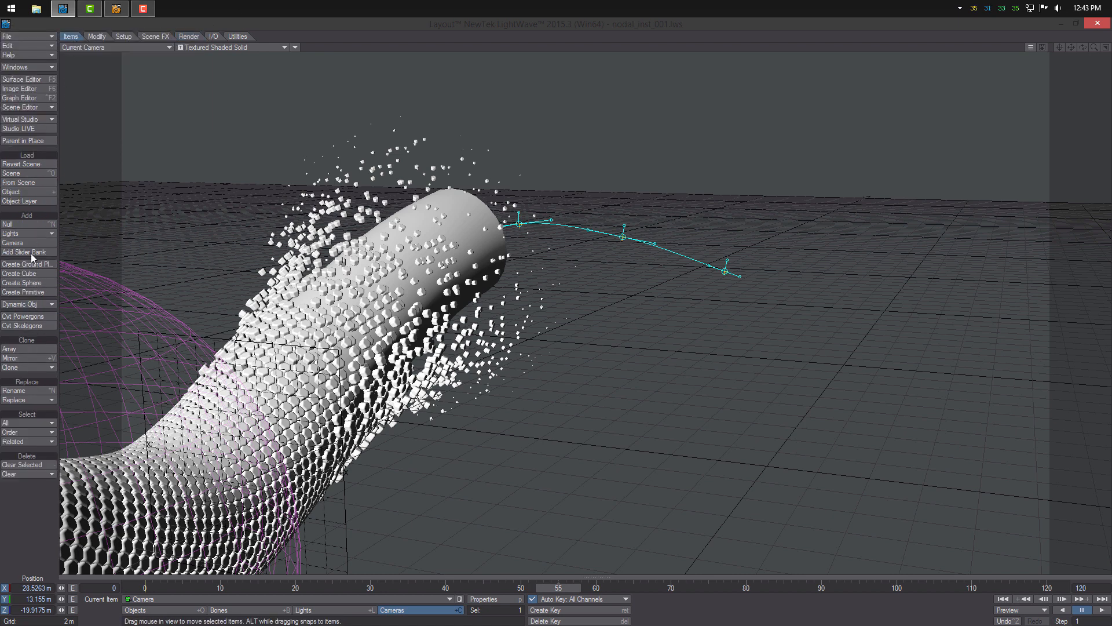
left_click(36, 283)
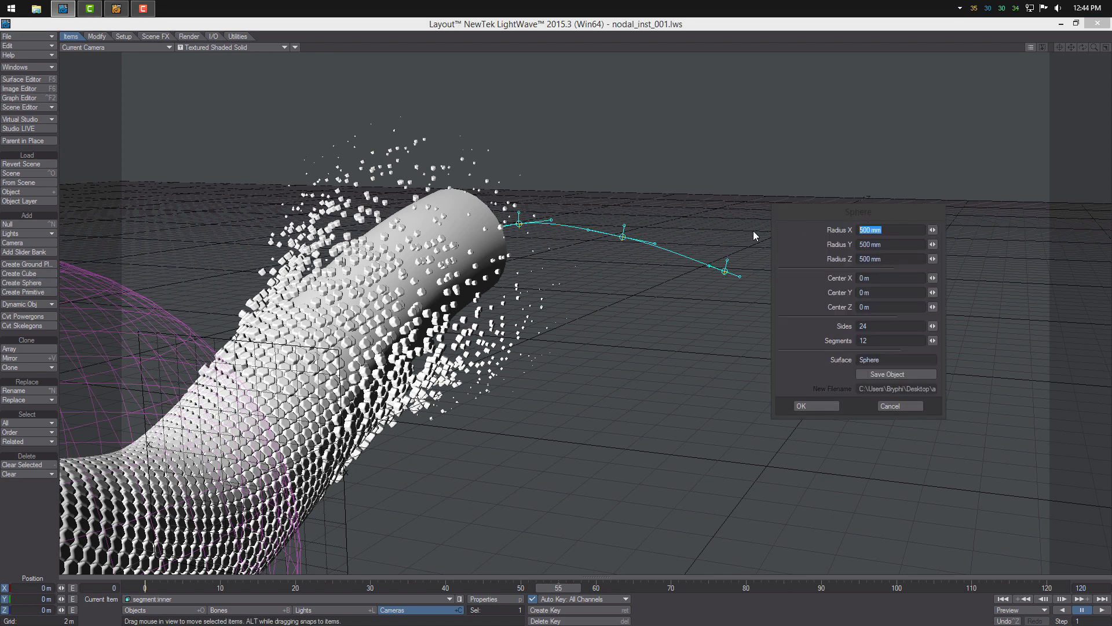
type("1km")
left_click(894, 247)
type("1")
left_click(889, 258)
key("Return")
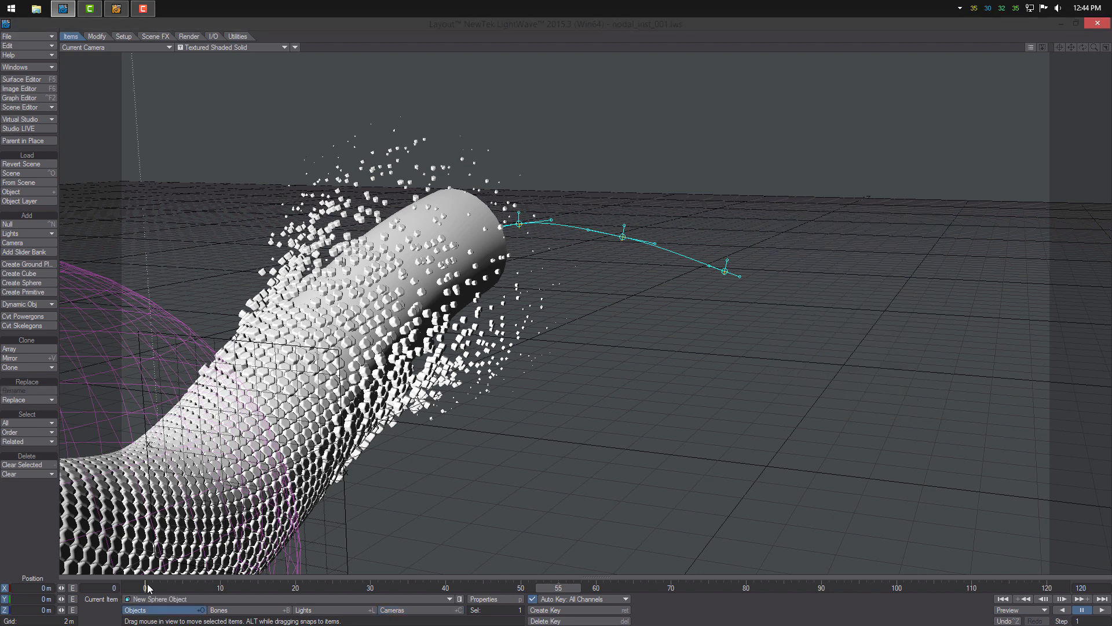
Make the Sphere surface smooth and double sided, with 100% Luminosity and 0% Diffuse.
left_click(26, 81)
left_click(804, 243)
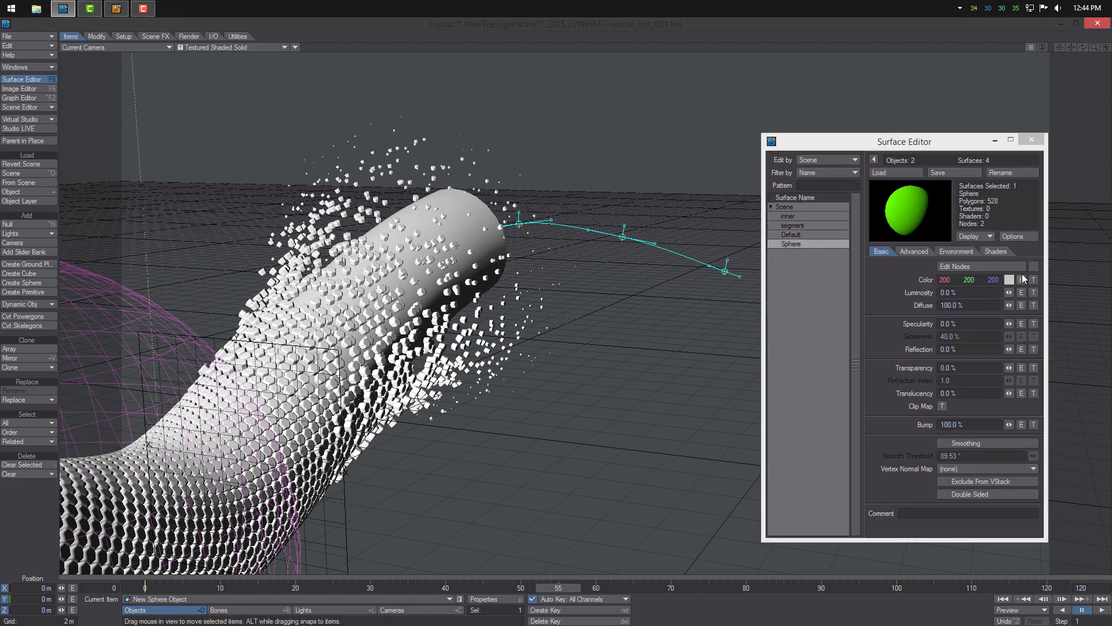
left_click(943, 443)
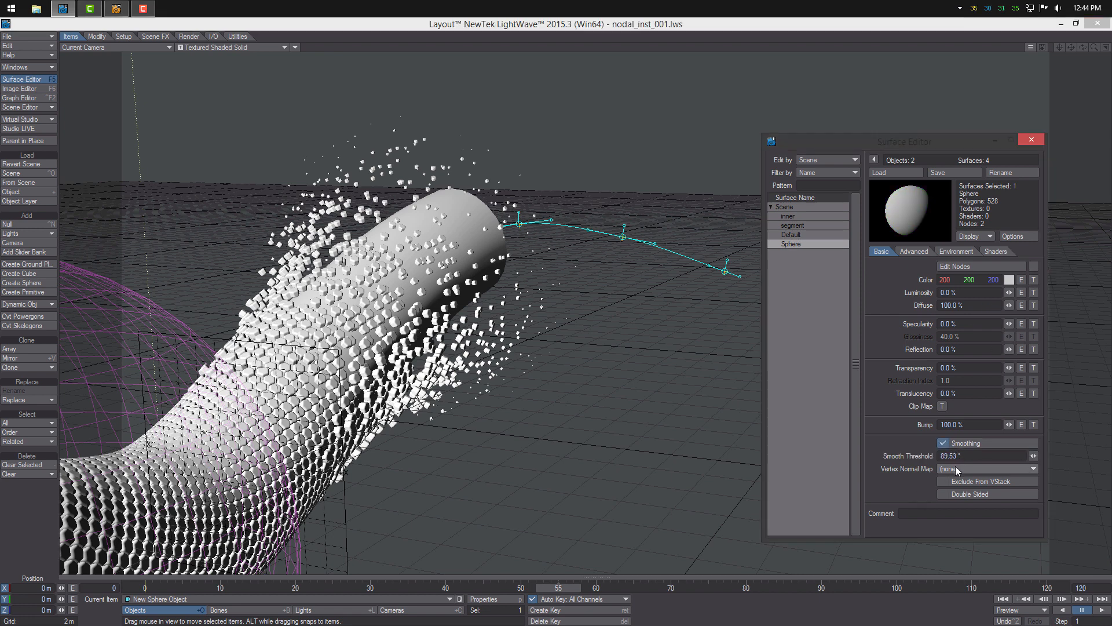
left_click(943, 494)
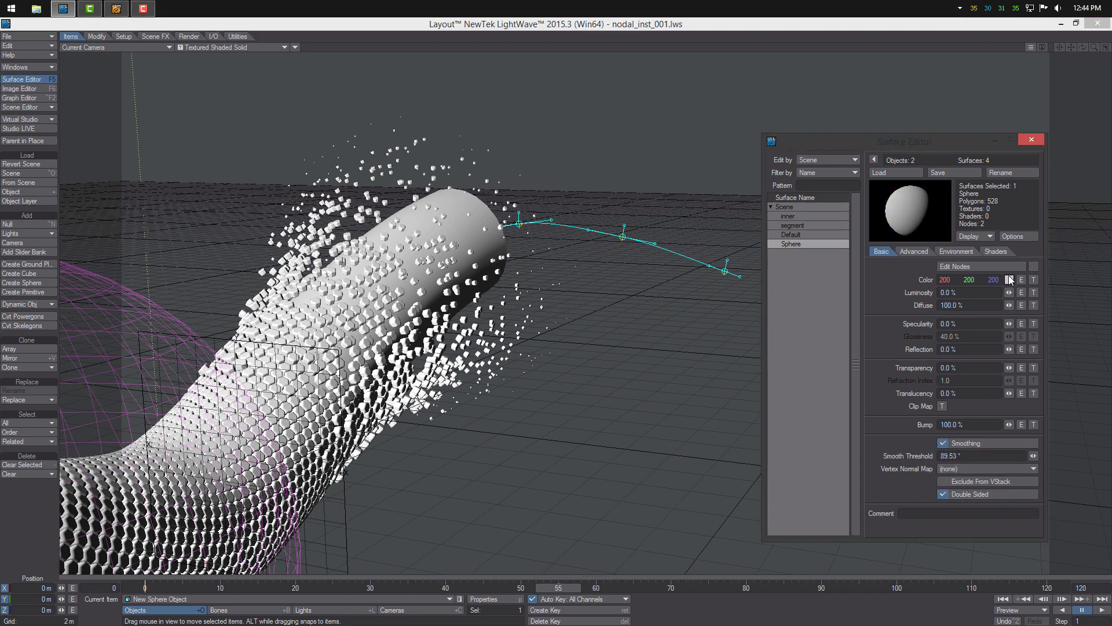
left_click_drag(1009, 293, 951, 306)
Texture the Sphere surface's color with studio007.hdr as a spherical image map on the Y axis, and refresh the view at frame 54.
left_click(1033, 279)
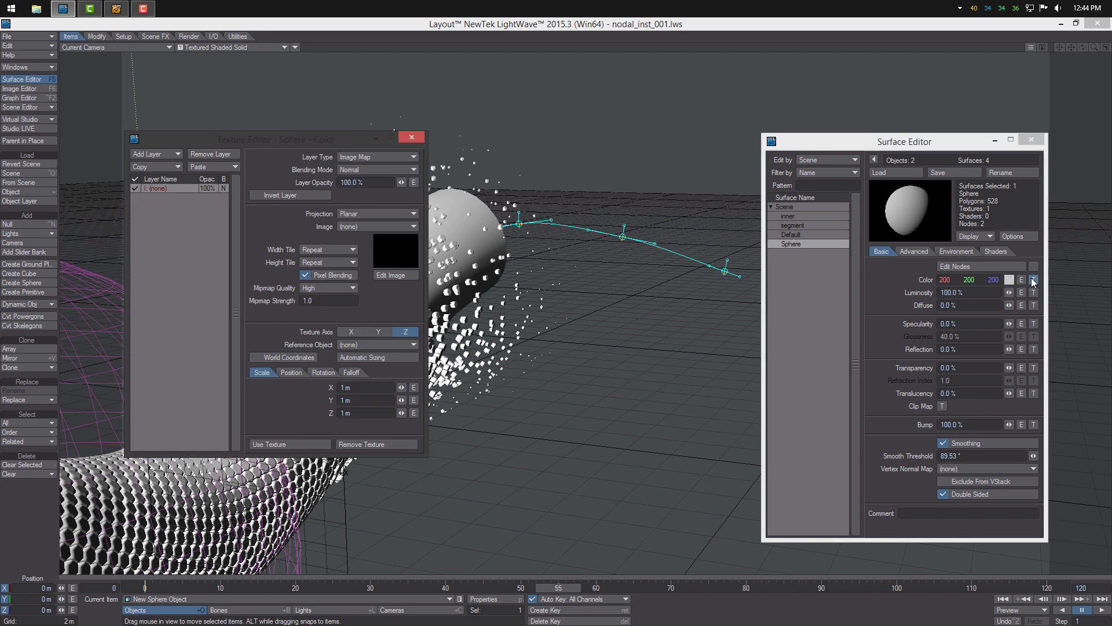
left_click(360, 158)
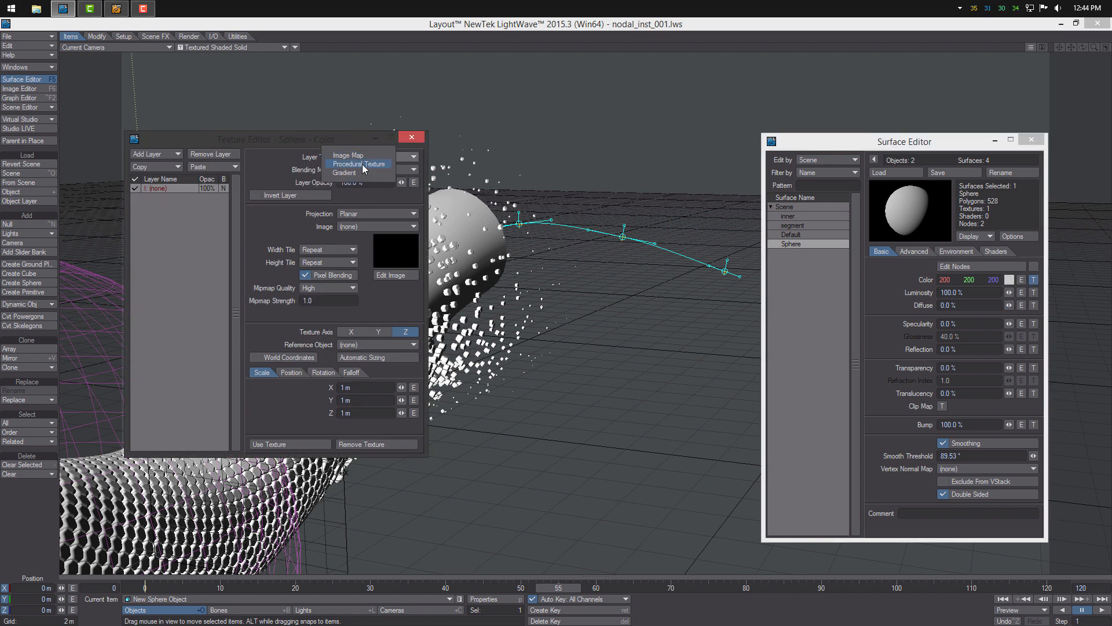
left_click(354, 215)
left_click(352, 229)
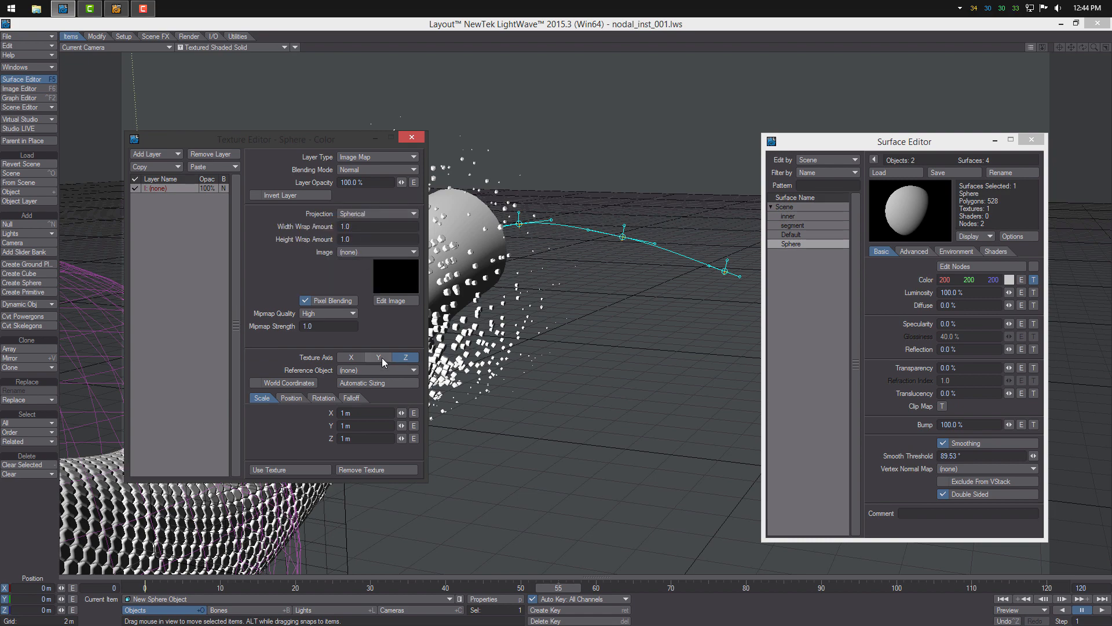
left_click(381, 252)
left_click(380, 283)
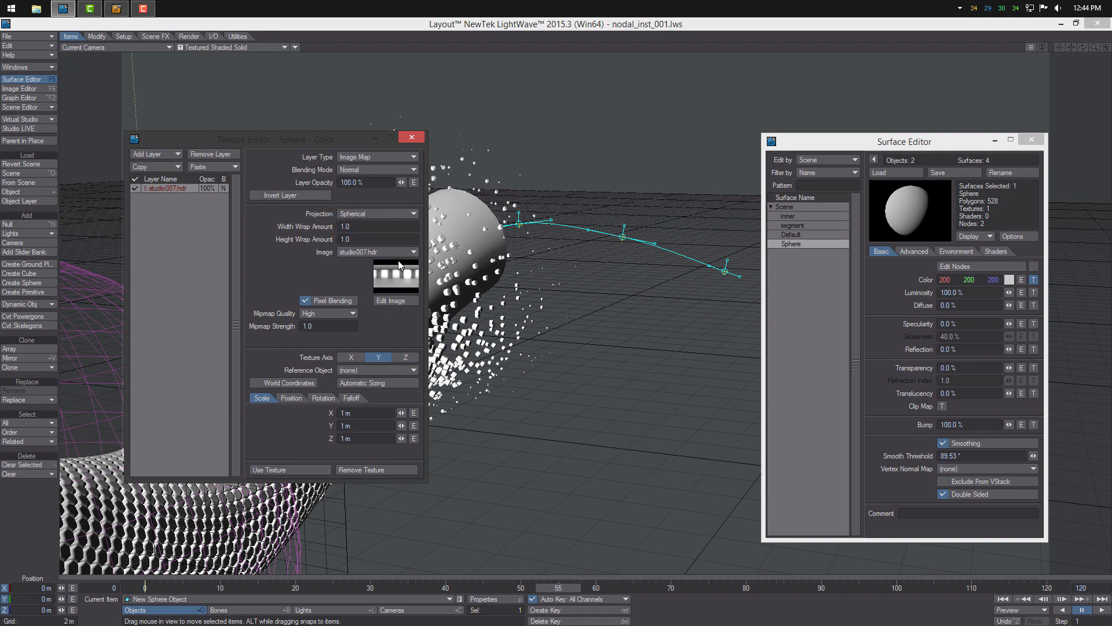
mouse_move(560, 587)
left_mouse_down()
mouse_move(603, 587)
mouse_move(498, 588)
mouse_move(843, 588)
mouse_move(550, 588)
left_mouse_up()
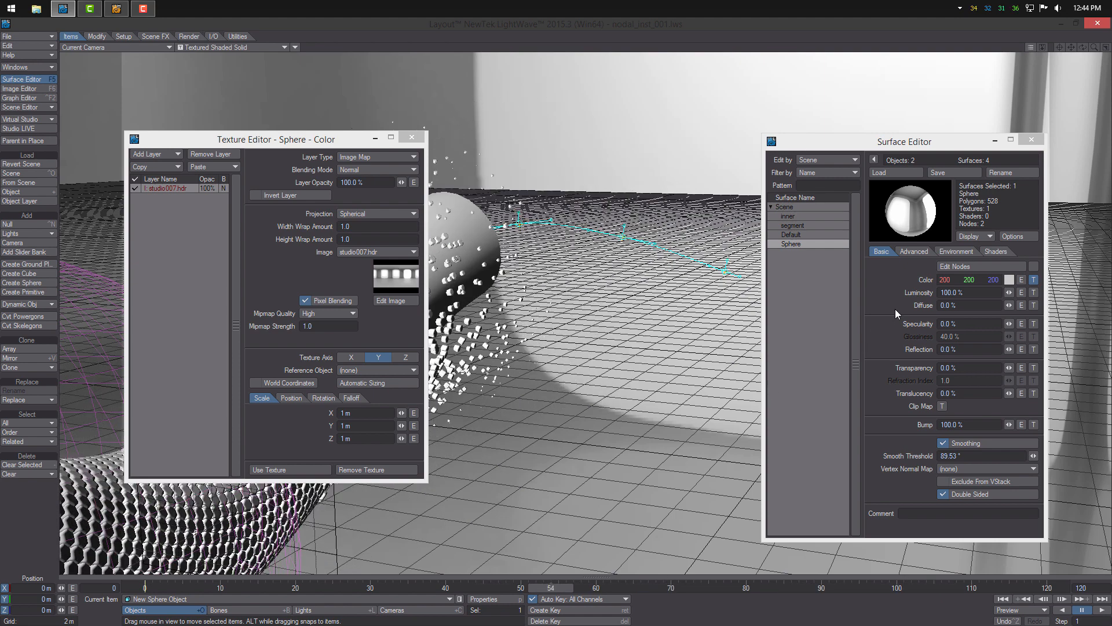
left_click_drag(313, 144, 340, 141)
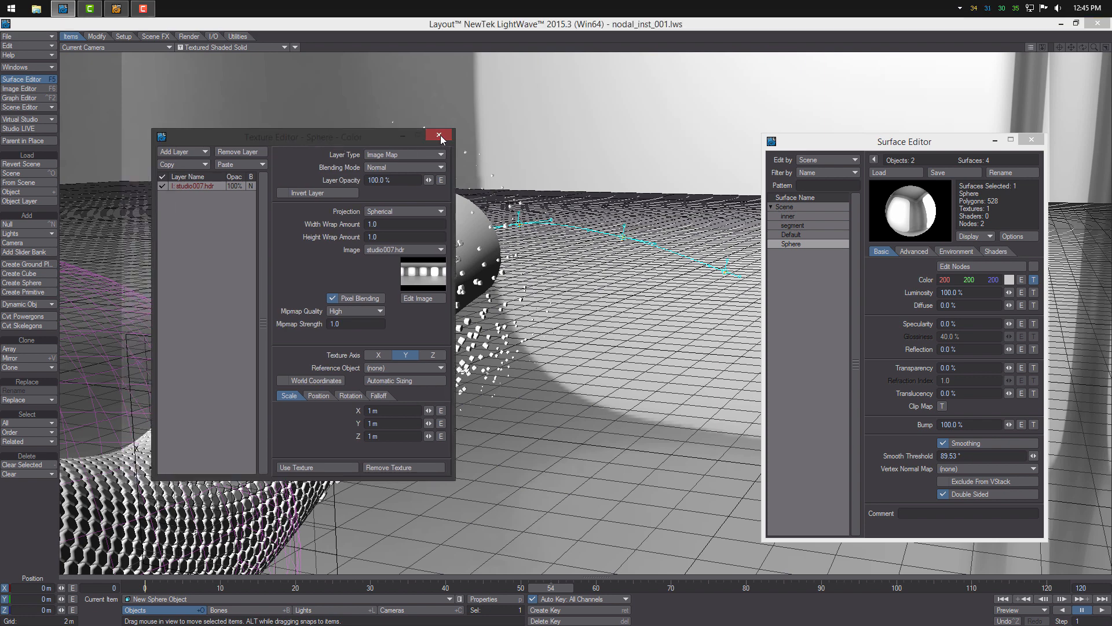
left_click(440, 134)
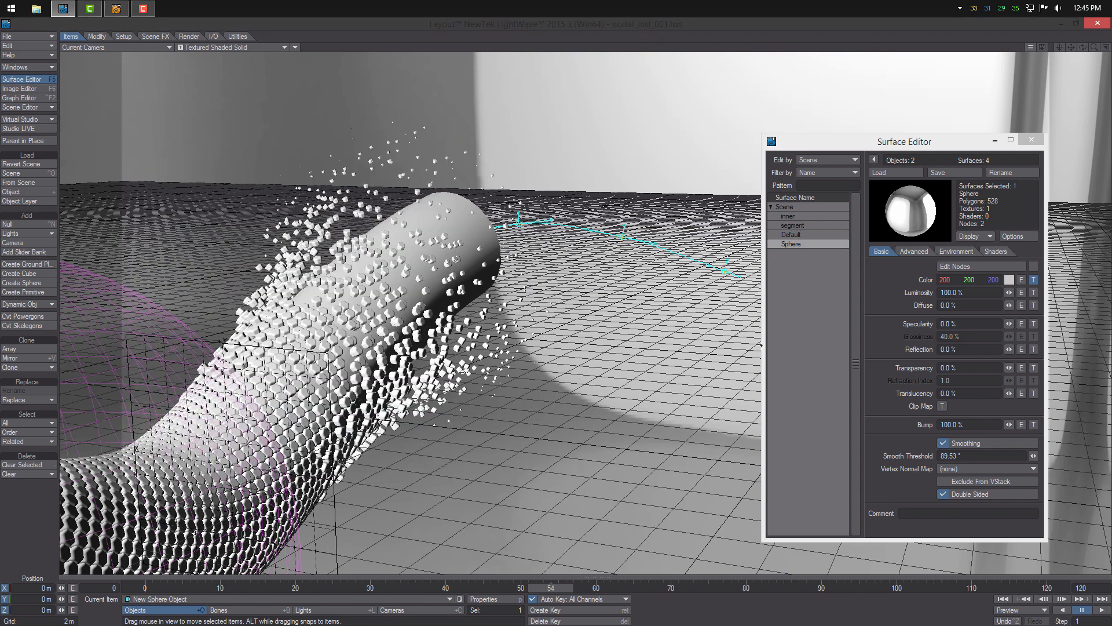
Disable the sphere's self, cast and receive shadows, and make it unseen by radiosity and camera while leaving it seen by rays.
key("p")
left_click(955, 144)
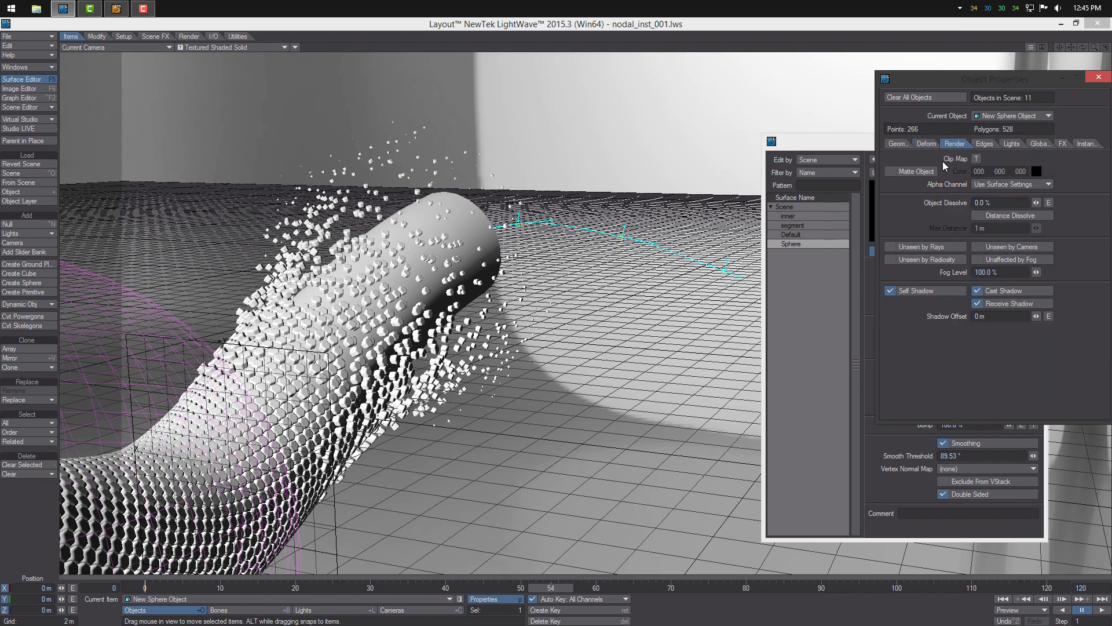
left_click(982, 292)
left_click(982, 303)
left_click(903, 260)
left_click(894, 251)
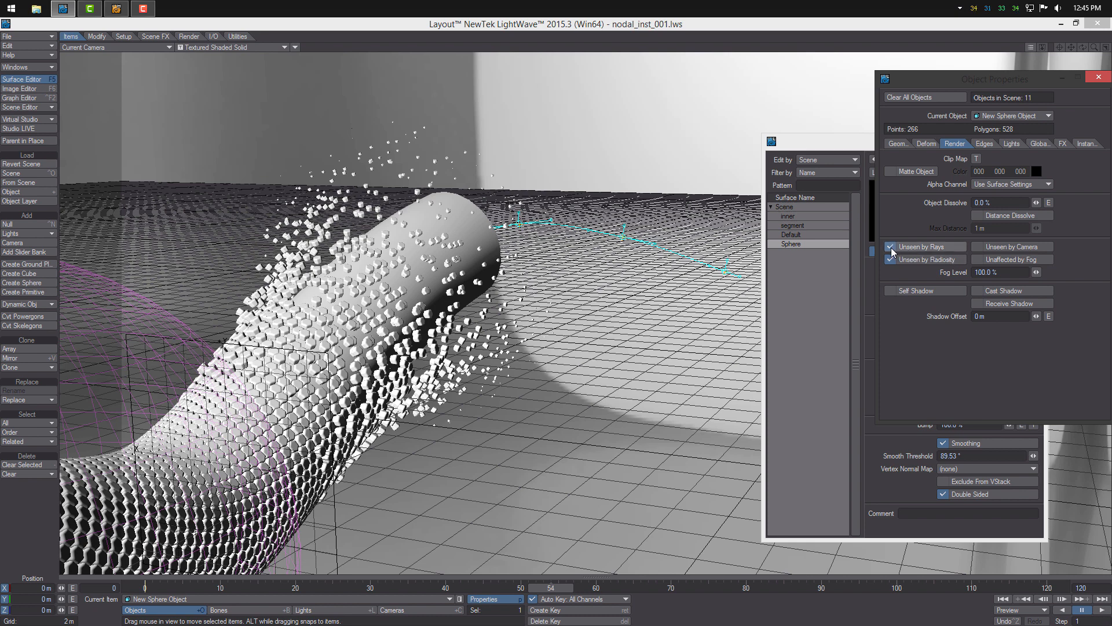
left_click(979, 246)
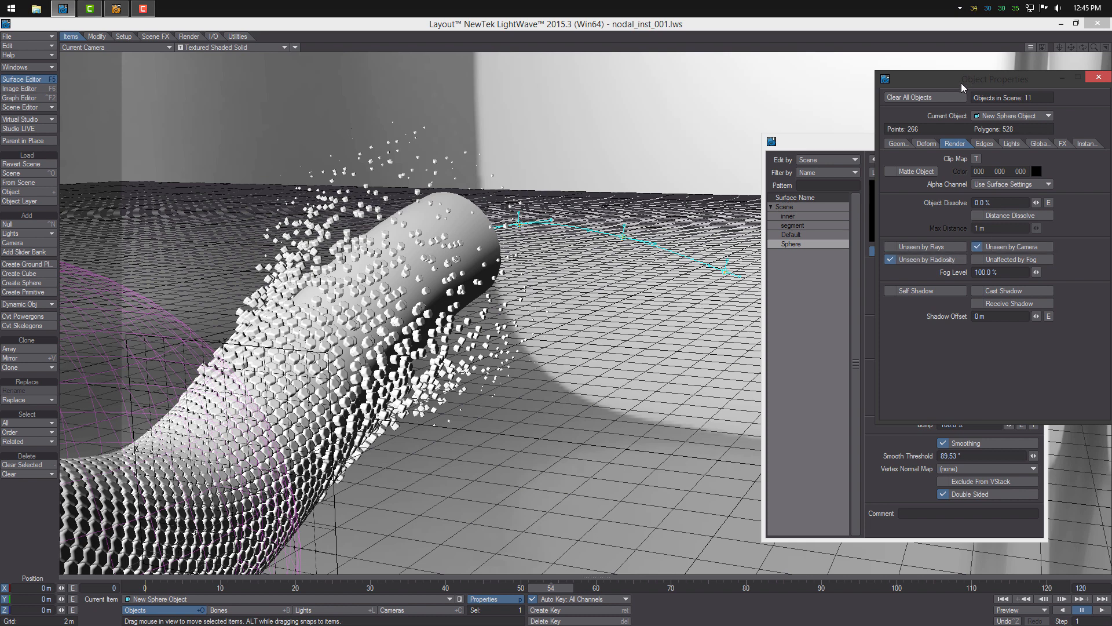
left_click_drag(961, 82, 782, 136)
left_click(863, 133)
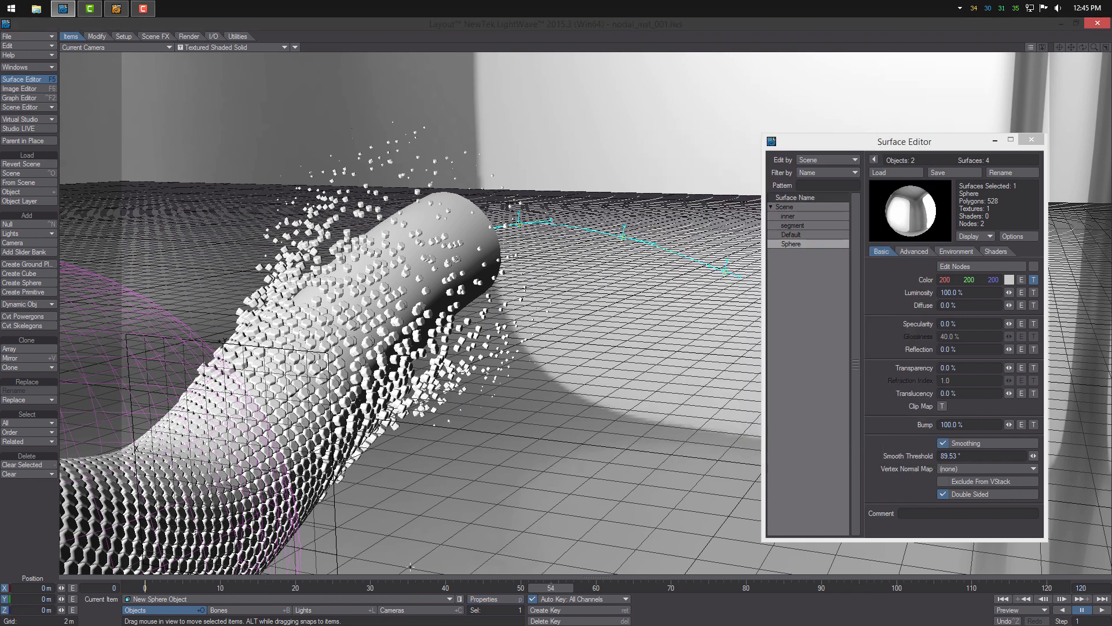
Enable Monte Carlo radiosity without interpolation or importance-sampled background, using 2 indirect bounces and 2 rays per evaluation.
left_click(333, 610)
left_click(471, 599)
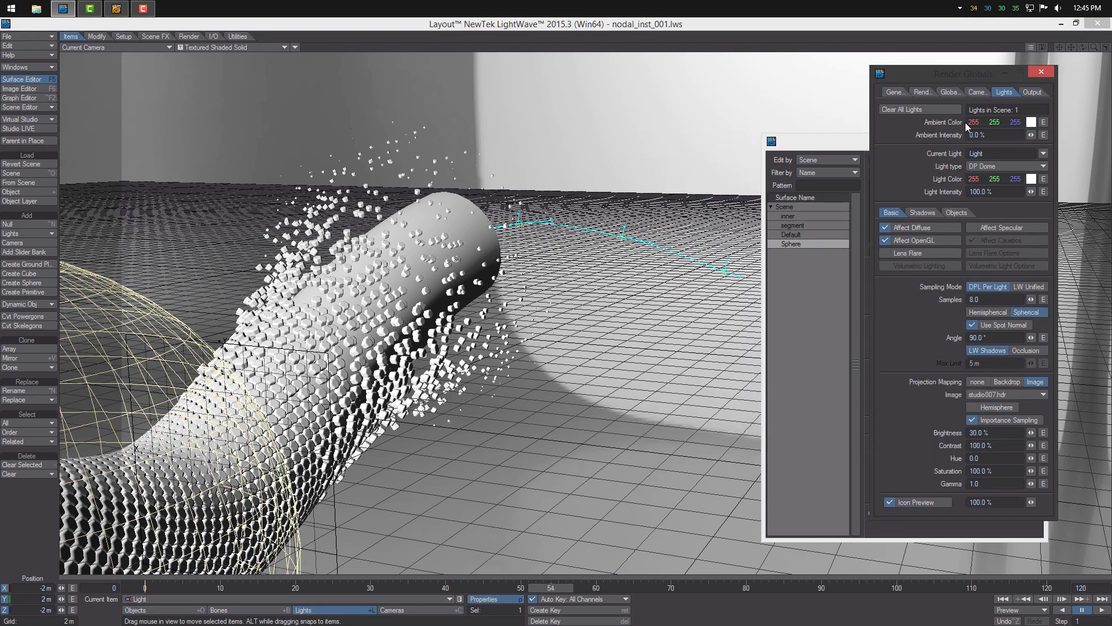
left_click(955, 92)
left_click(980, 93)
left_click(950, 92)
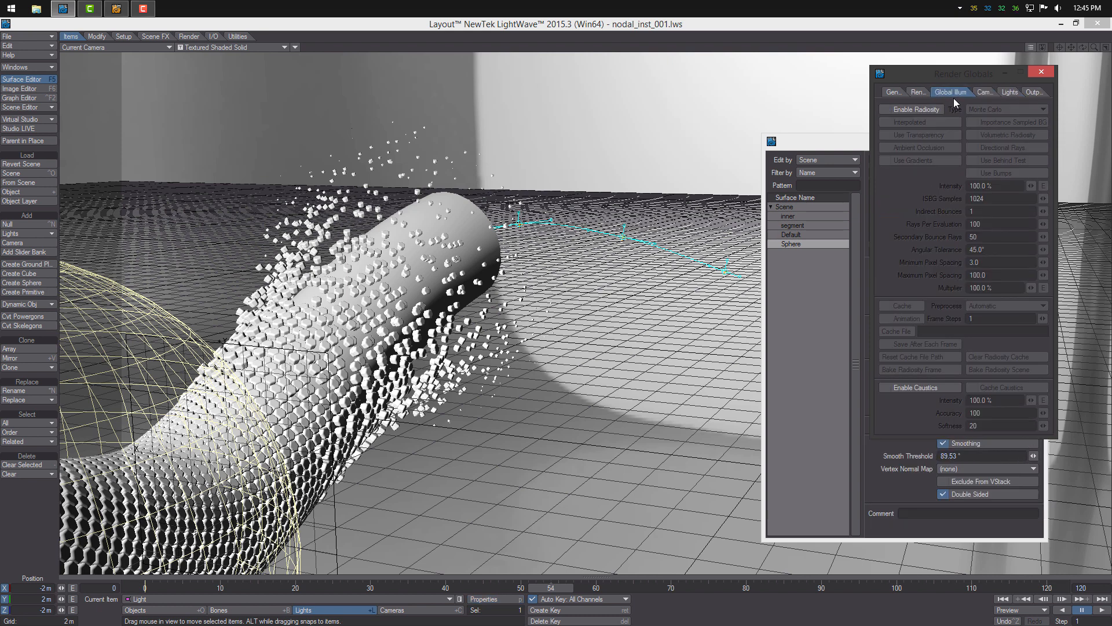
left_click(889, 107)
left_click(889, 122)
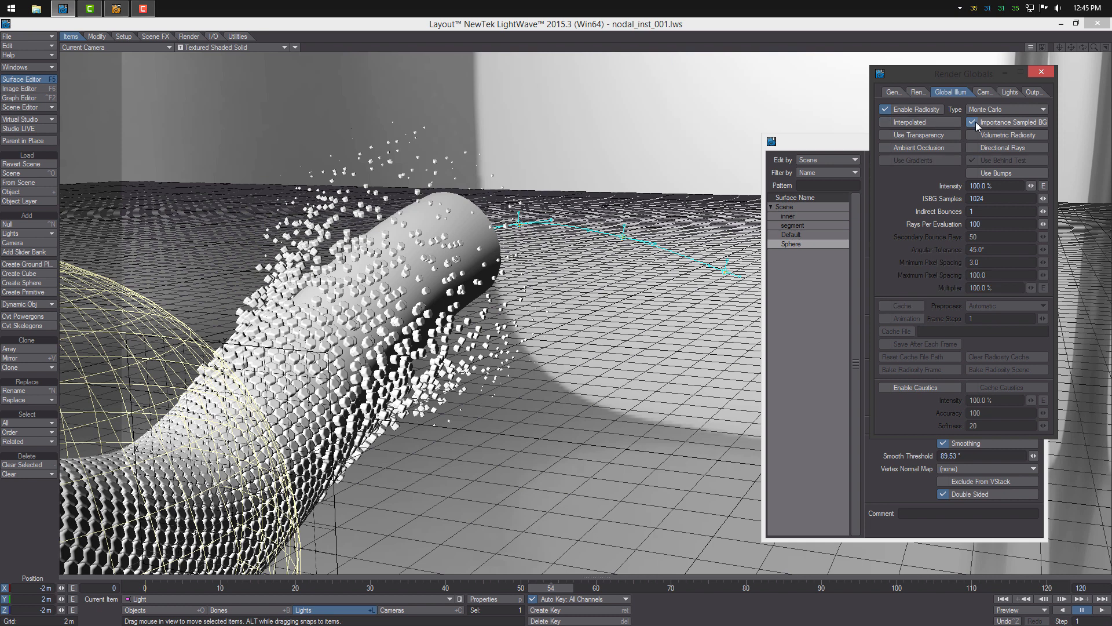
left_click(976, 122)
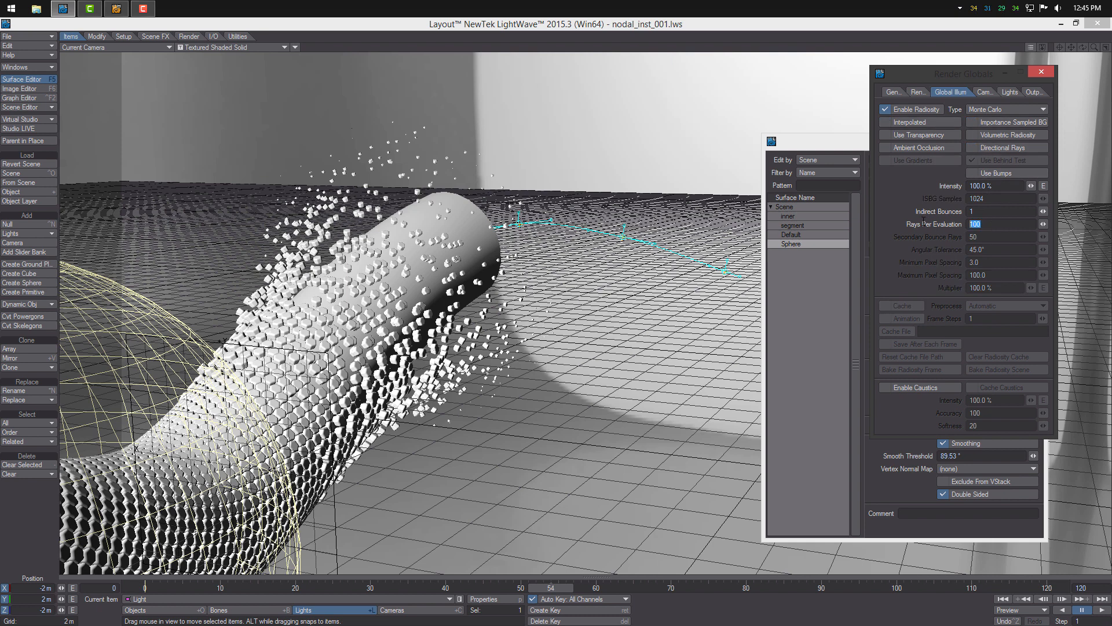
type("2")
key("Return")
Turn off Raytrace Transparency, Raytrace Refraction and Render Lines, and open the Ray Recursion Limit for editing.
left_click(917, 92)
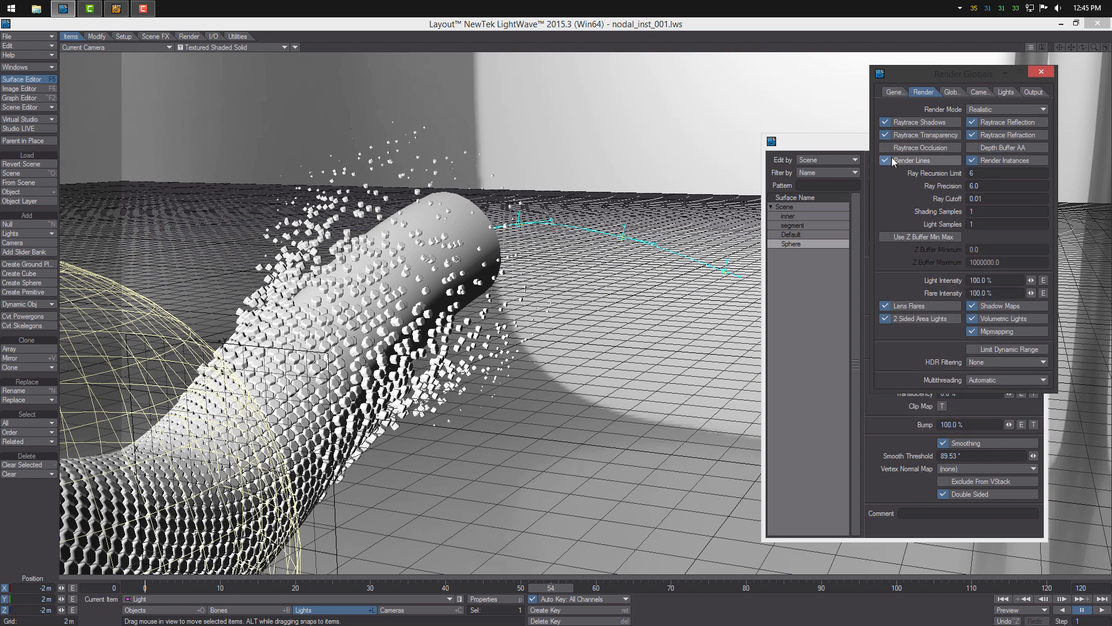
left_click(896, 139)
left_click(985, 134)
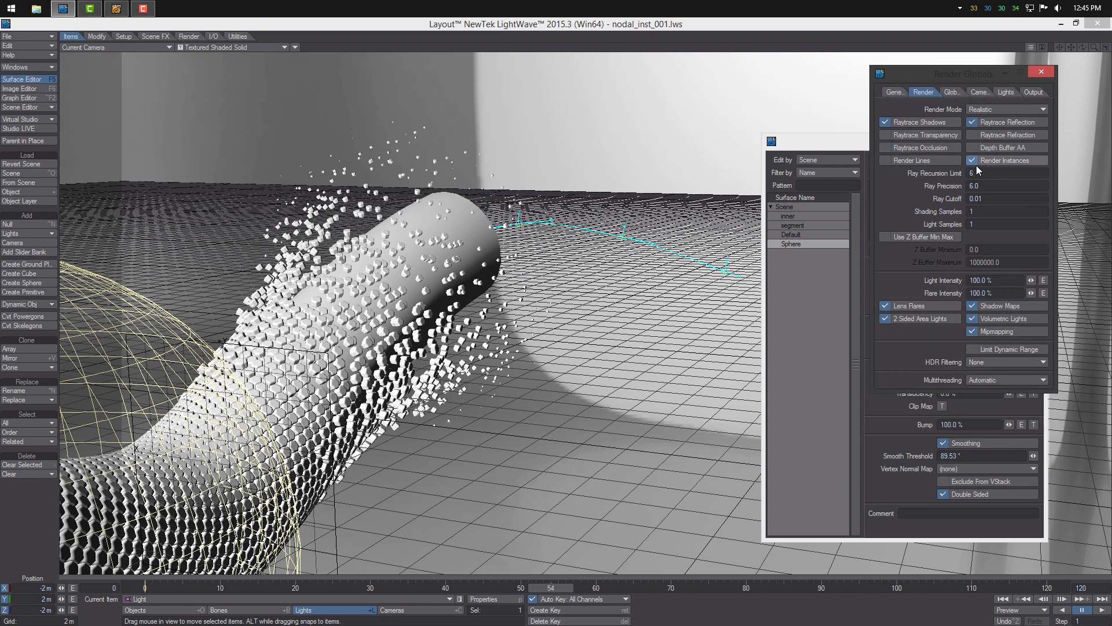
left_click(976, 172)
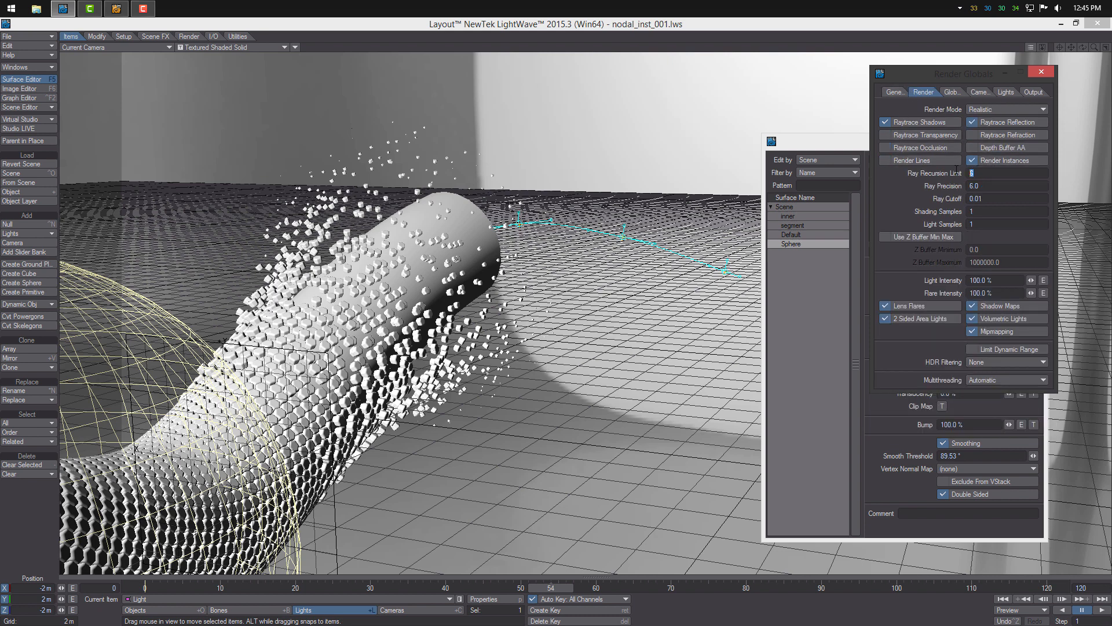
Disable Lens Flares, 2 Sided Area Lights, Shadow Maps and Volumetric Lights, and return to the global illumination settings.
left_click(920, 305)
left_click(922, 318)
left_click(998, 305)
left_click(997, 318)
left_click(949, 93)
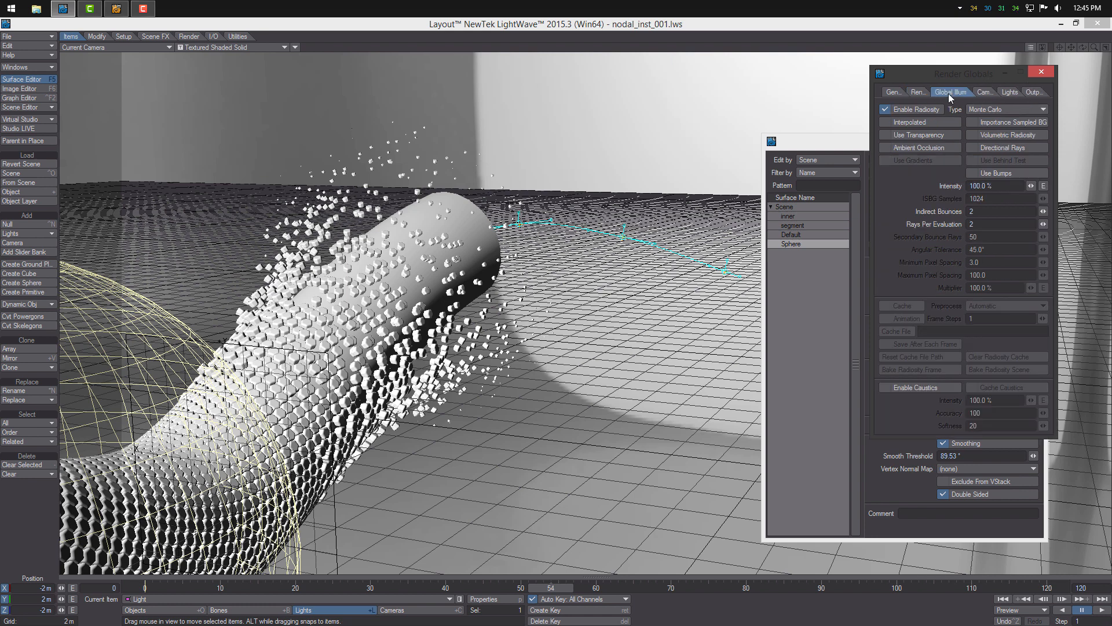
Close the render settings, preview the camera view in VPR, and return the viewport to Textured Shaded Solid.
left_click(1041, 71)
left_click(231, 48)
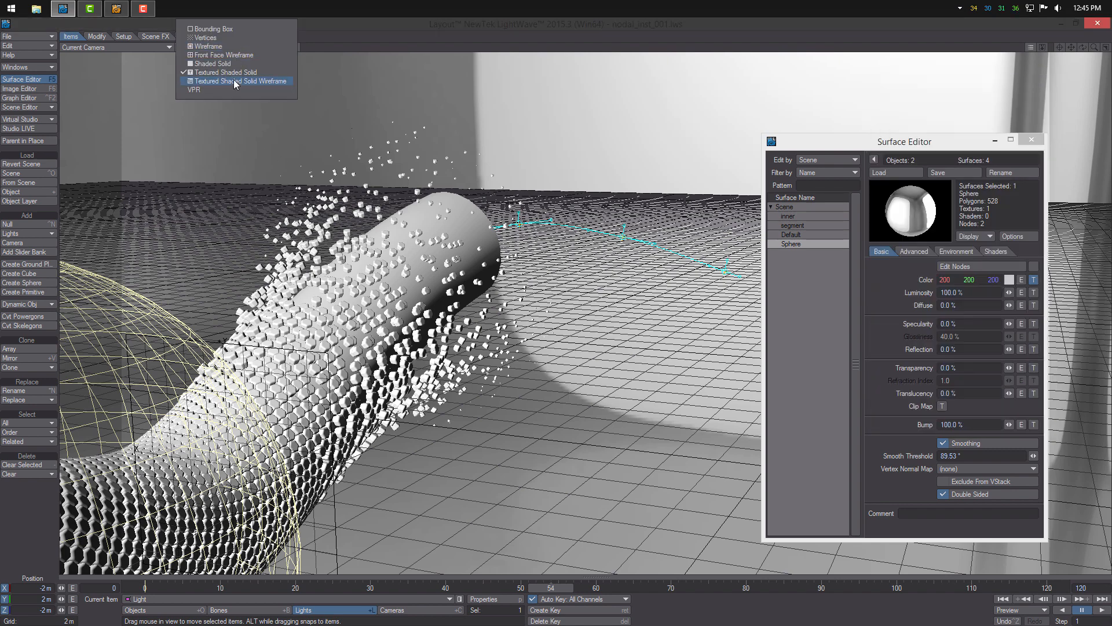
left_click(278, 95)
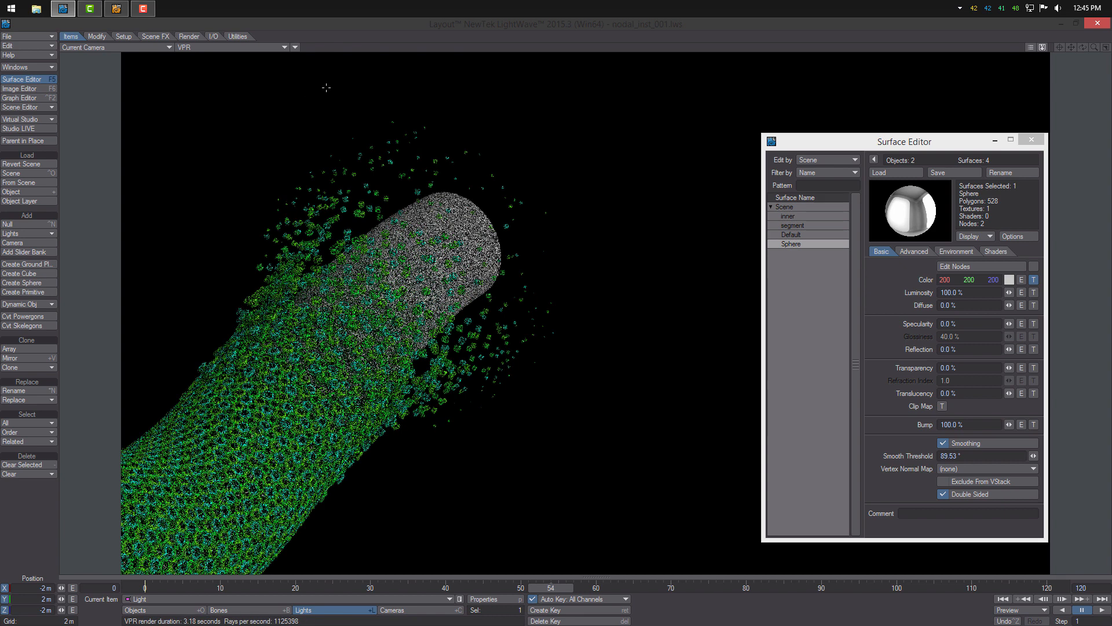
left_click(253, 51)
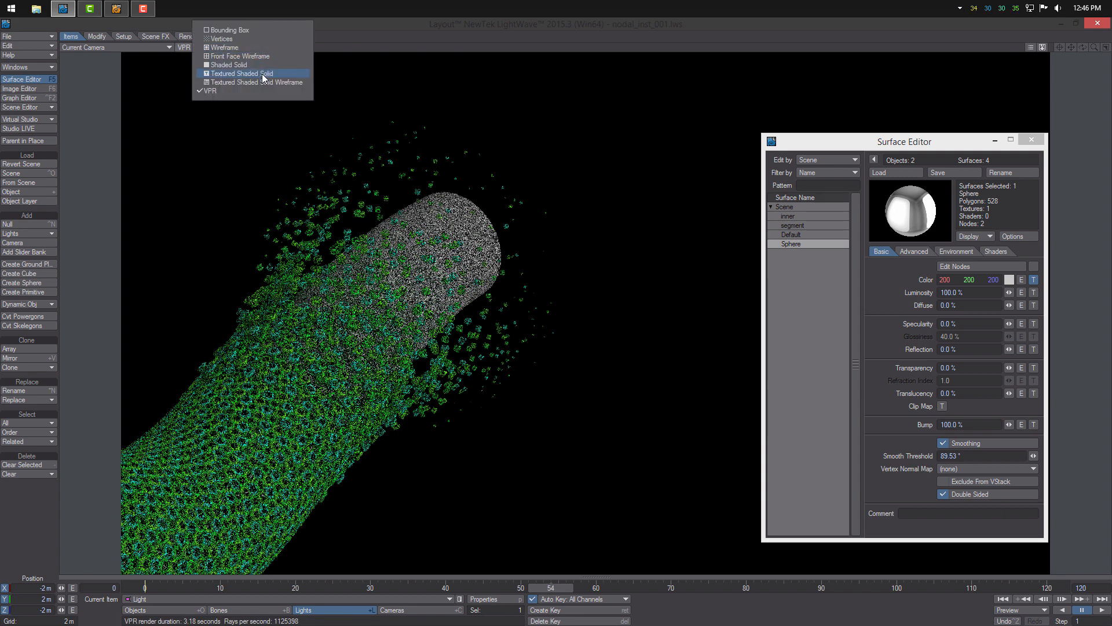
left_click(264, 74)
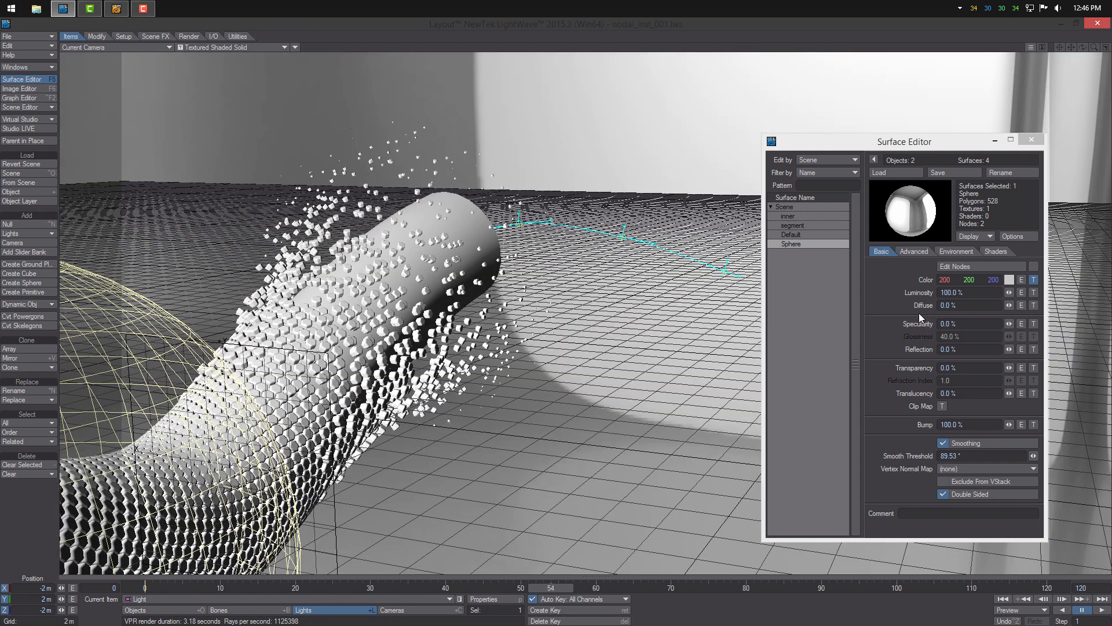
Add a Schlick's Approximation node to the segment surface's node network and place it beside the Edge node.
left_click(818, 226)
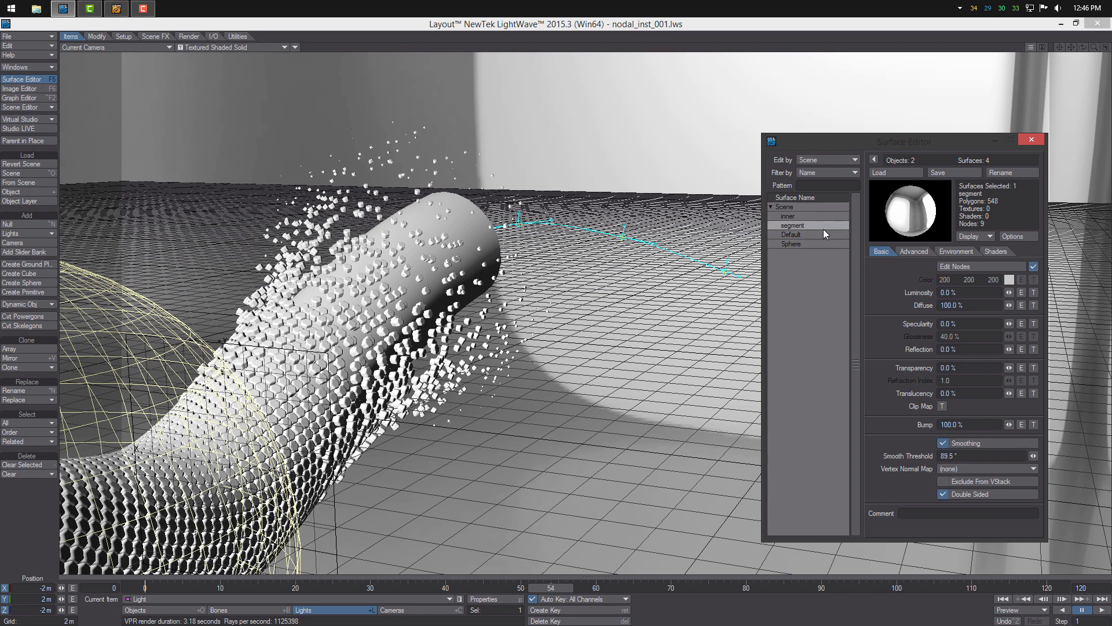
left_click(982, 266)
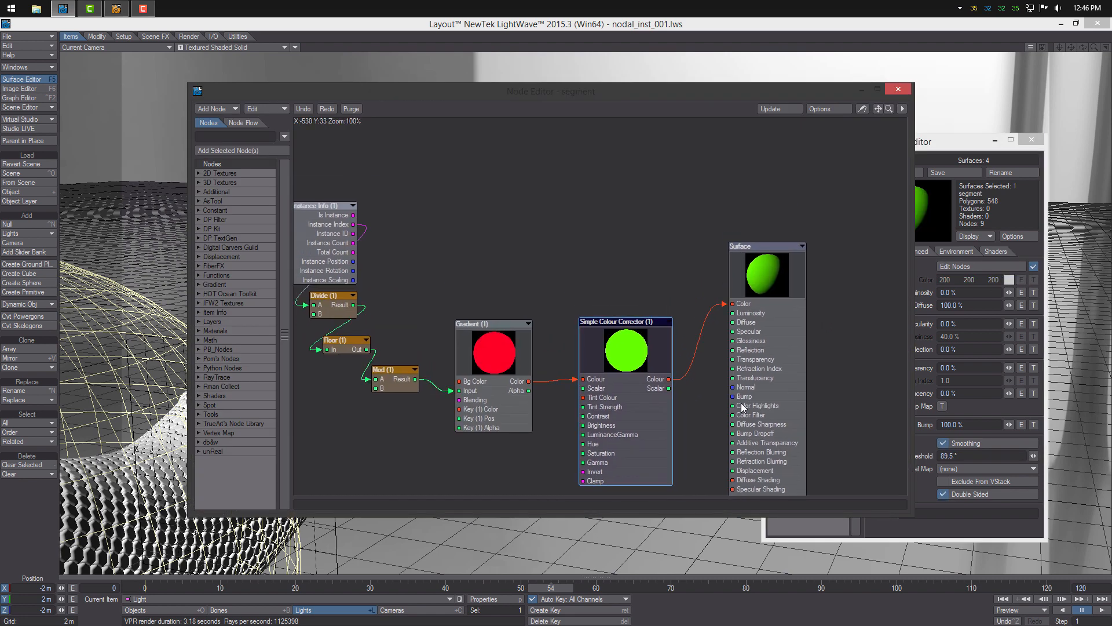
left_click_drag(774, 215, 803, 249)
middle_click_drag(802, 245, 821, 247)
left_click_drag(663, 304, 671, 288)
middle_click_drag(670, 287, 630, 230)
middle_click_drag(531, 321, 578, 257)
right_click(460, 353)
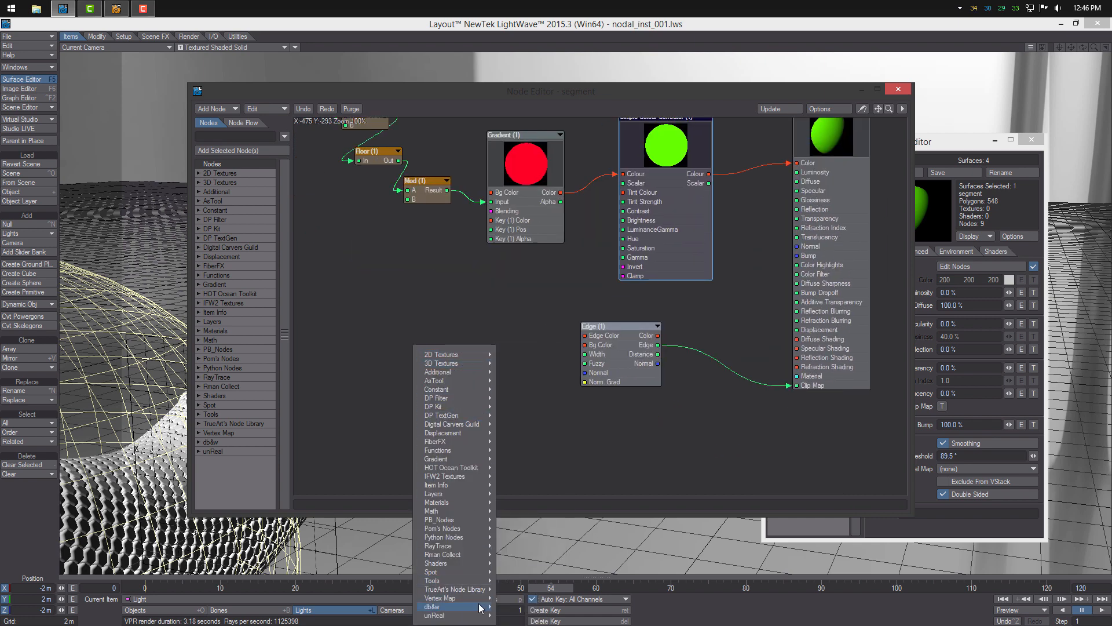
mouse_move(487, 606)
mouse_move(521, 580)
left_click(575, 595)
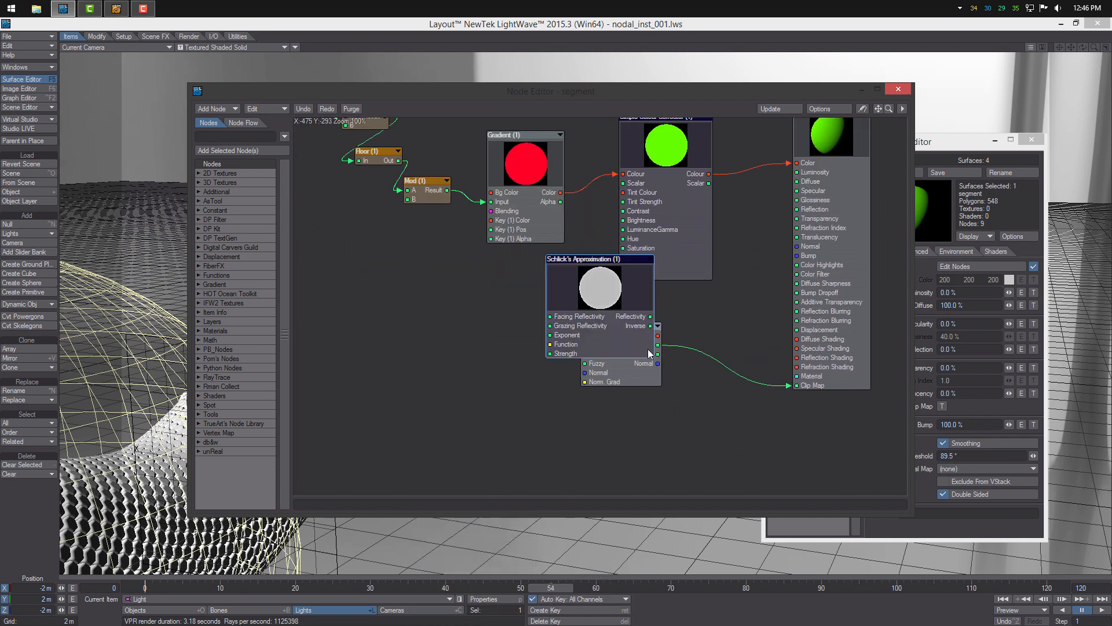
left_click_drag(603, 258, 510, 320)
Set the Schlick's Approximation node's Facing Reflectivity to 10% and Grazing Reflectivity to 50%.
double_click(507, 320)
type("10")
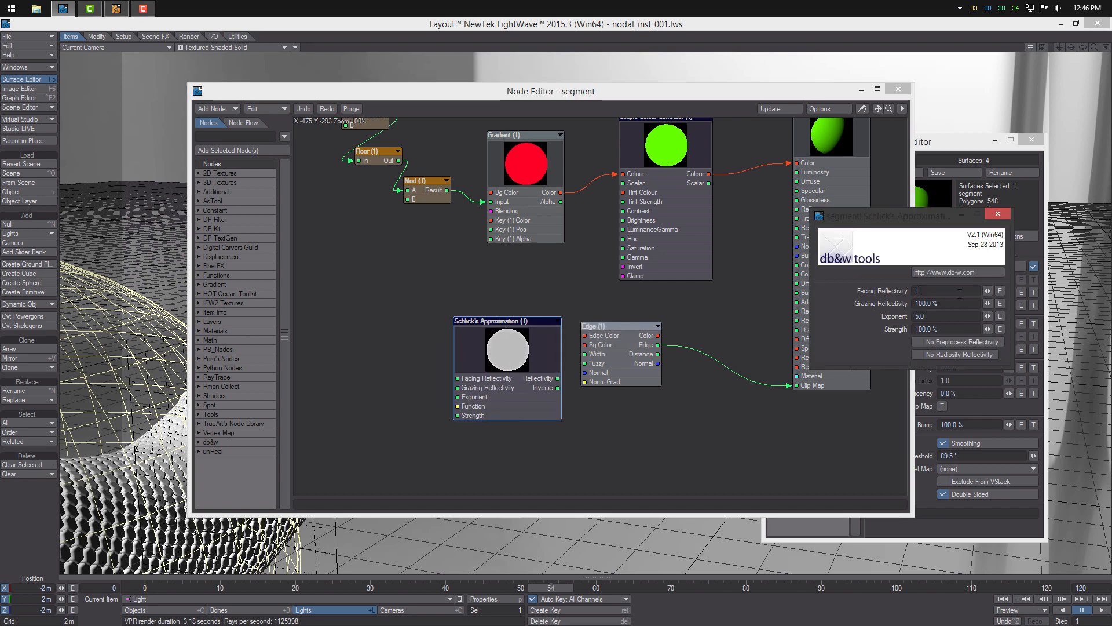
key("Tab")
type("50")
key("Tab")
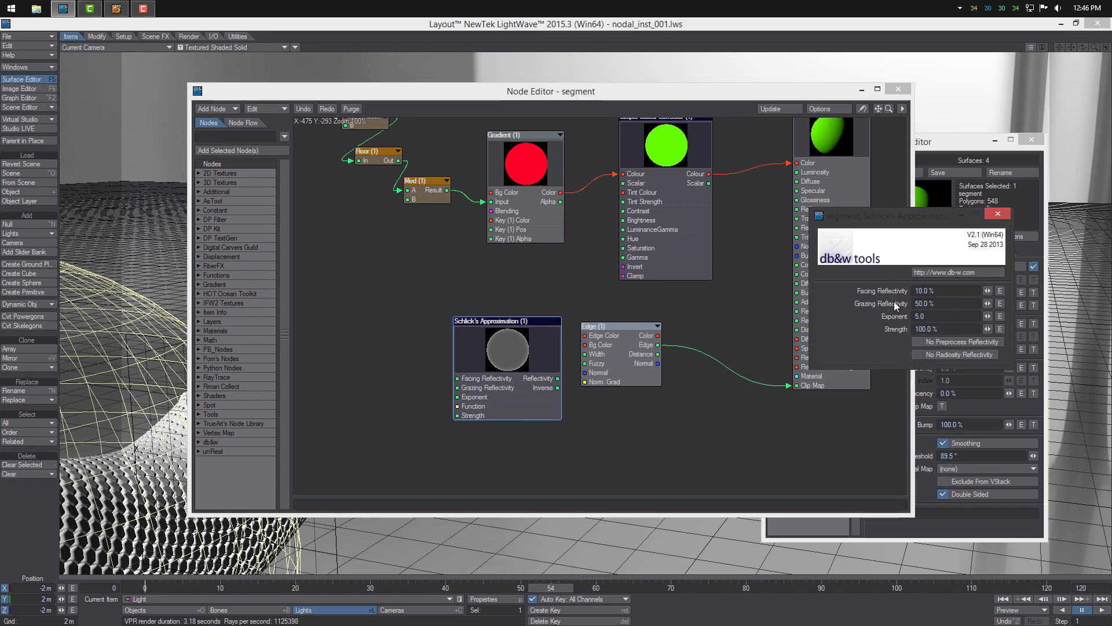
Connect Schlick's Reflectivity output to the surface's Reflection and its Inverse output to Diffuse, moving the Edge node clear of the links.
left_click(604, 433)
left_click_drag(557, 378, 846, 209)
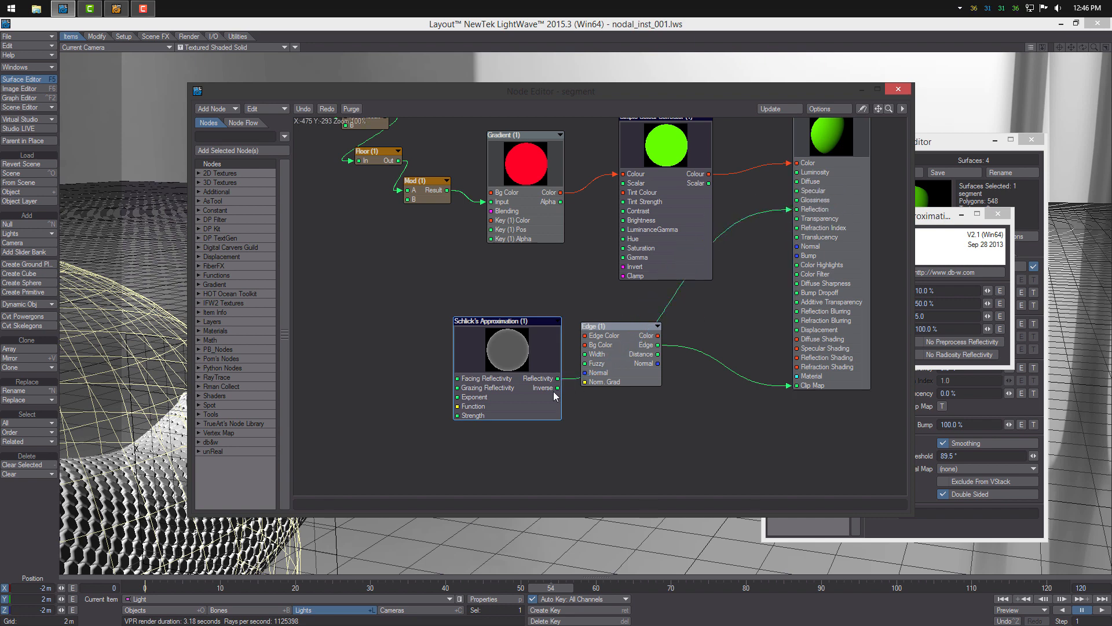
left_click_drag(557, 388, 792, 182)
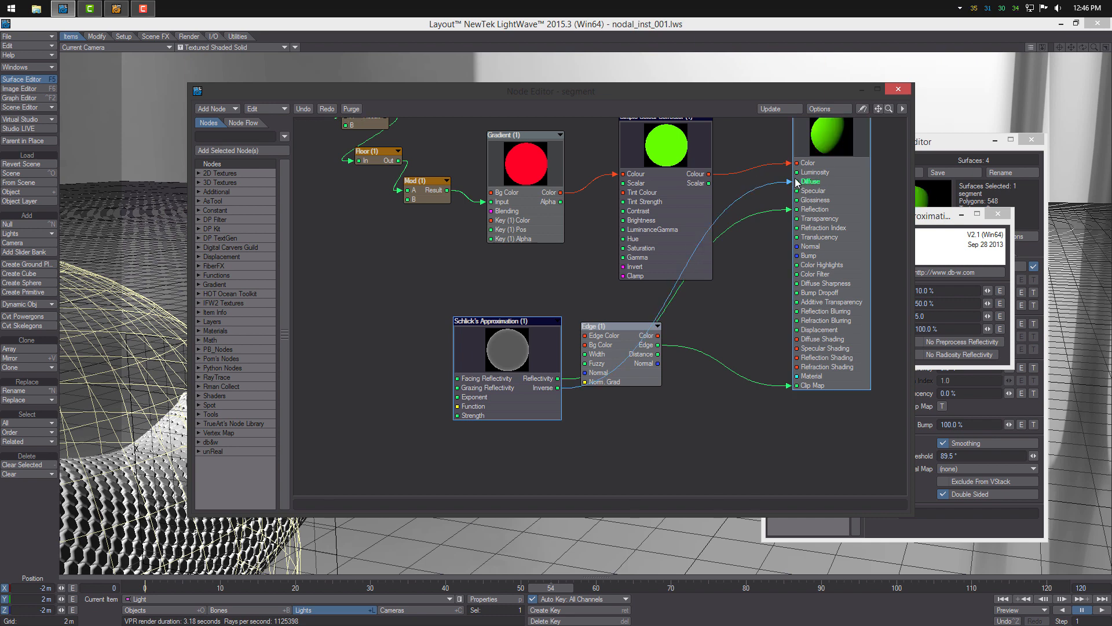
left_click_drag(642, 349, 716, 374)
middle_click_drag(737, 350, 659, 362)
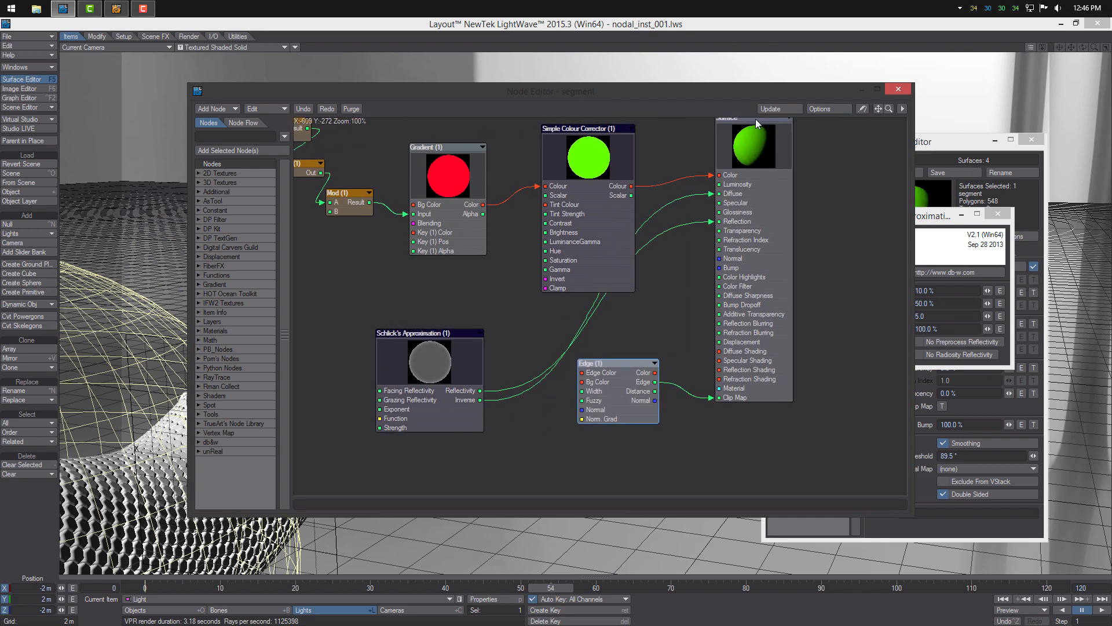
Set the segment surface's Color Highlights to 100% and switch the selection to the Sphere surface.
left_click(947, 147)
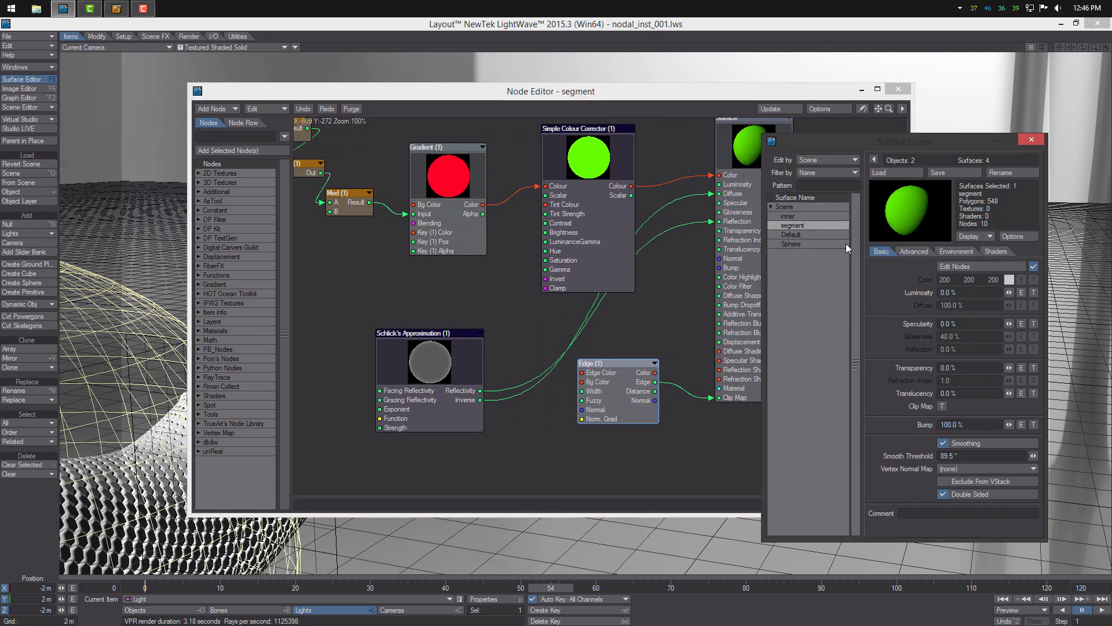
left_click(942, 254)
left_click(961, 304)
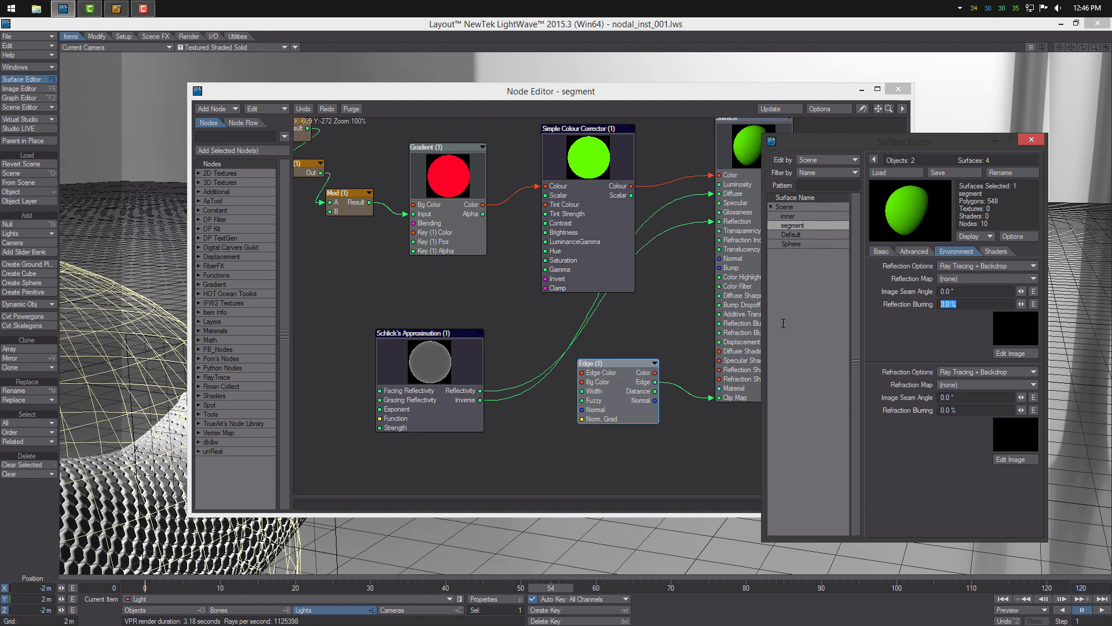
left_click(913, 254)
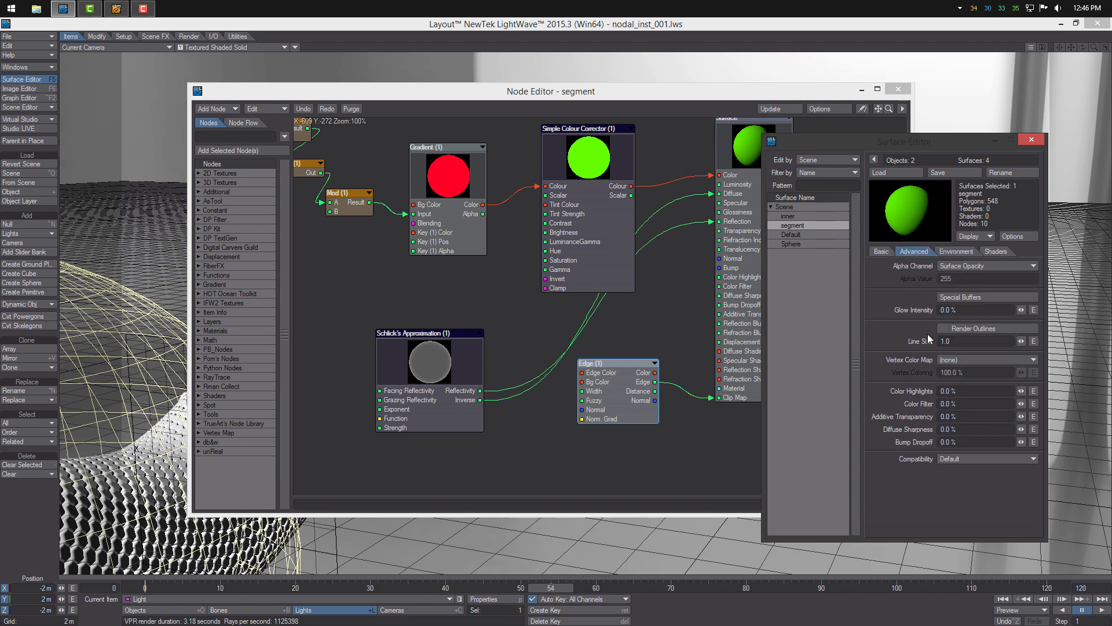
type("100")
key("Return")
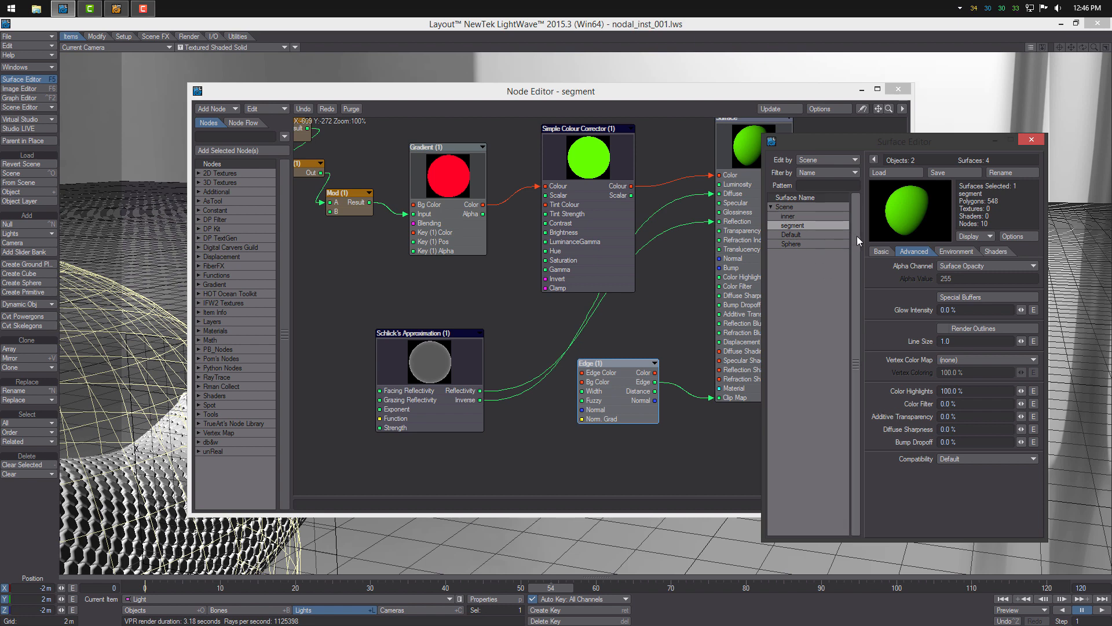
left_click(822, 235)
left_click(813, 243)
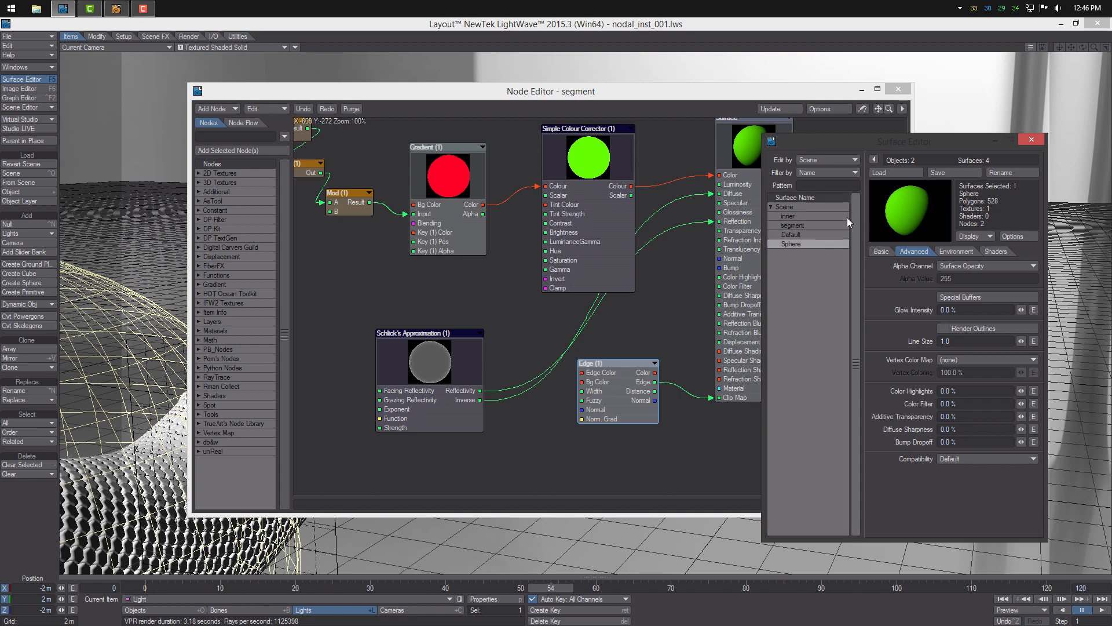
Close the surface and node editors, check the new reflections in VPR, and restore the Textured Shaded Solid view.
left_click(1031, 139)
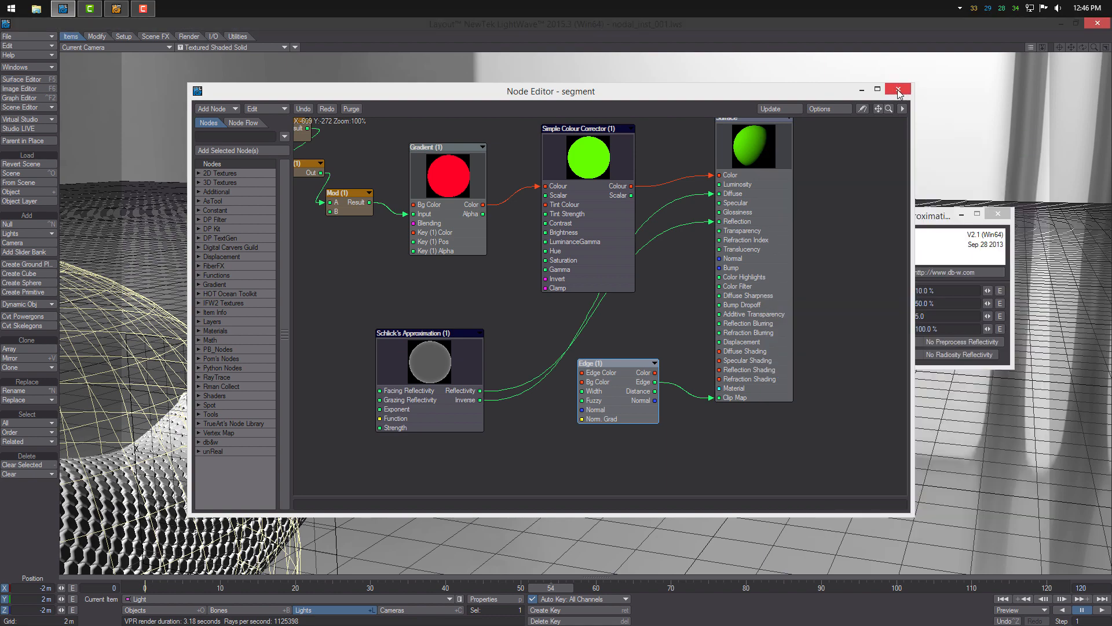
left_click(898, 89)
left_click(208, 47)
left_click(215, 94)
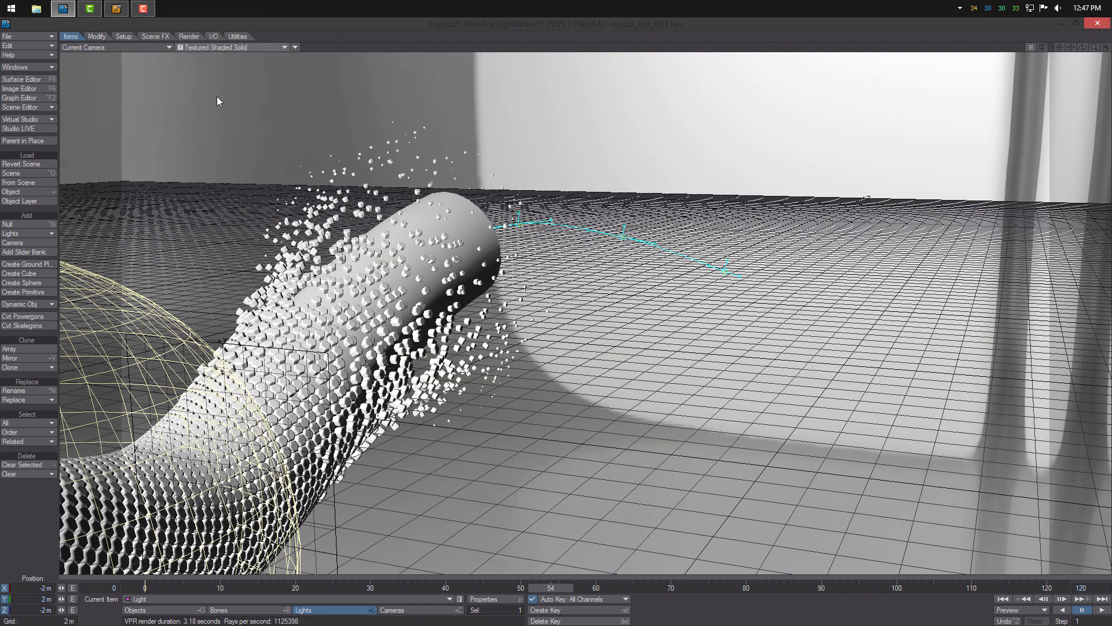
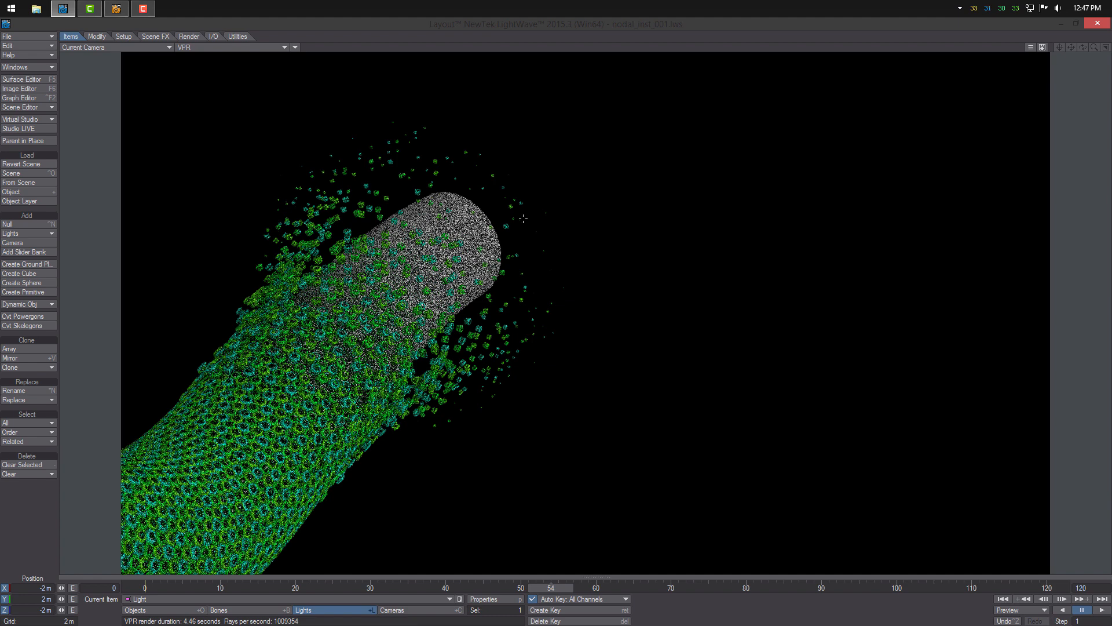
left_click(251, 49)
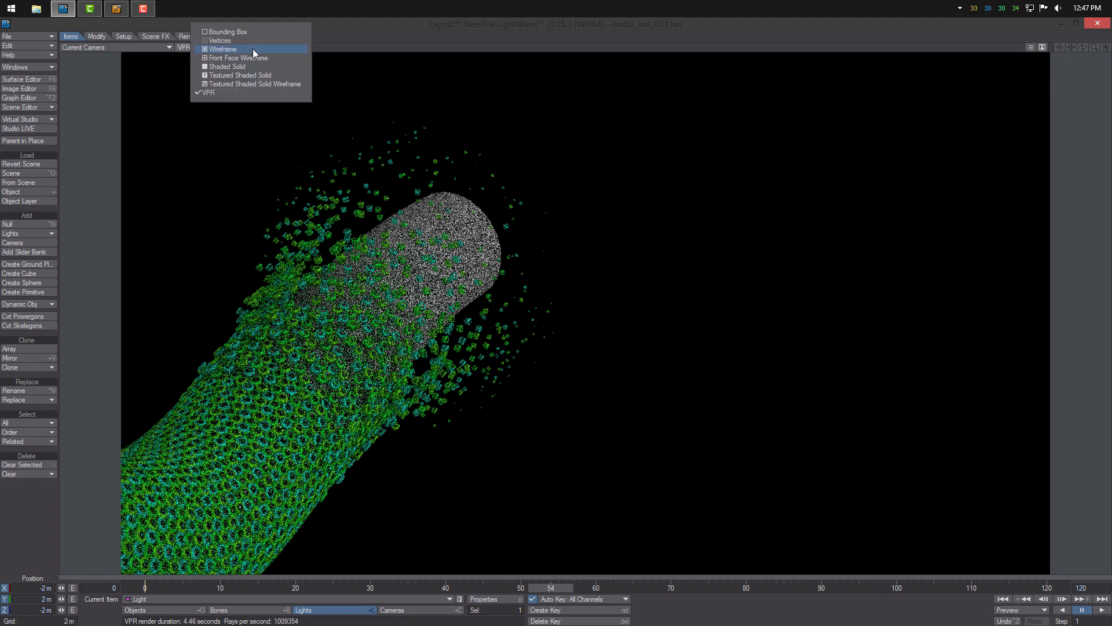
left_click(268, 76)
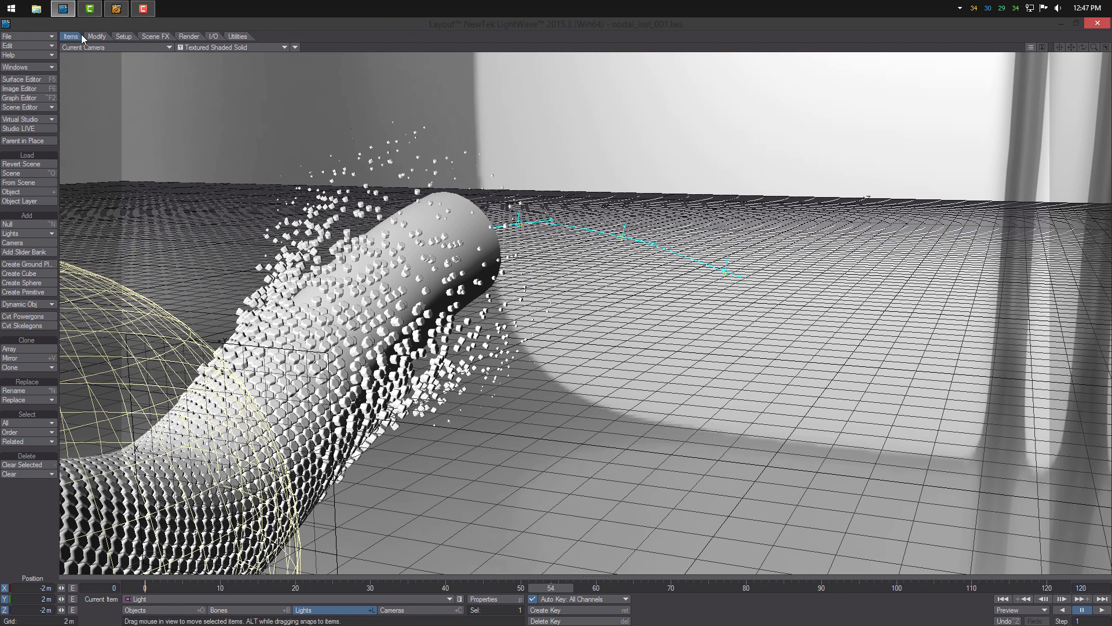
Create a second sphere with 1 km radii, 24 sides, 12 segments and the surface name Sphere1.
left_click(26, 304)
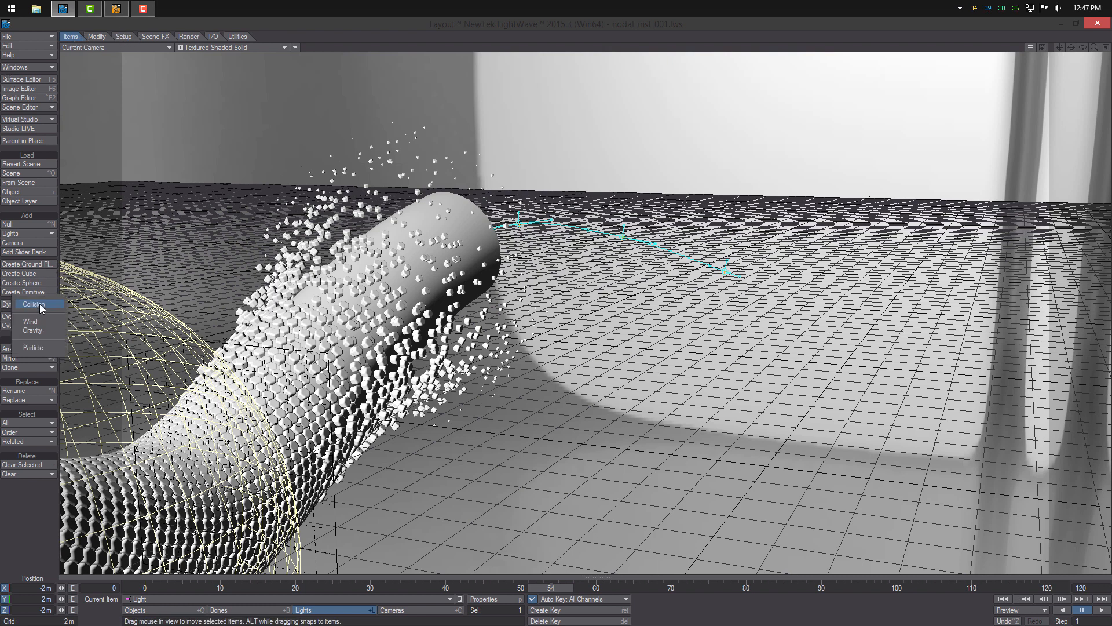
left_click(22, 282)
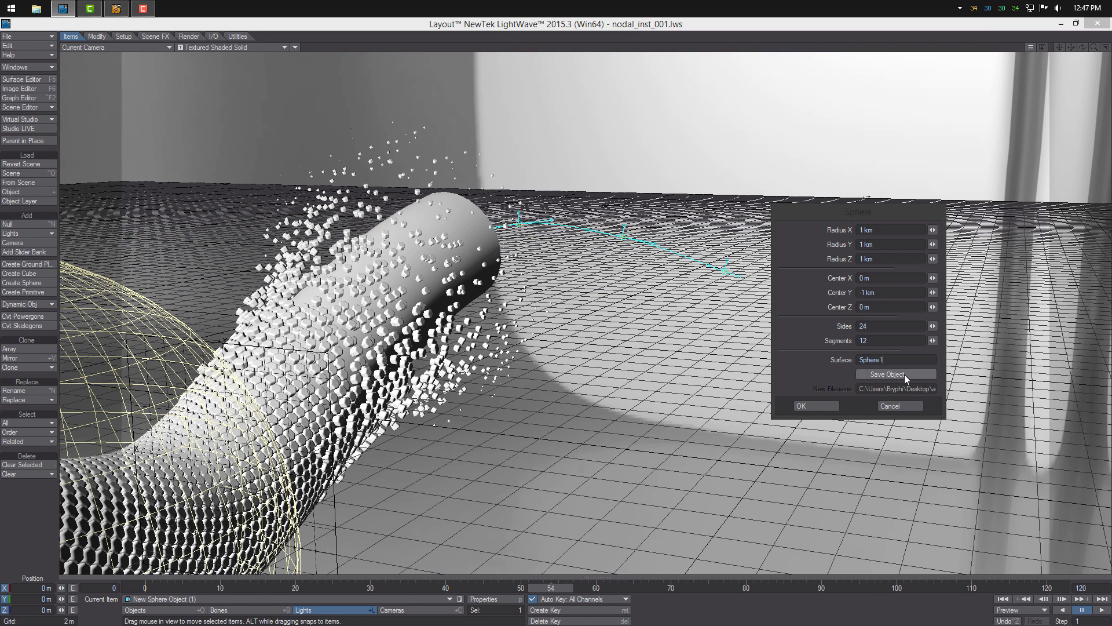
left_click(819, 405)
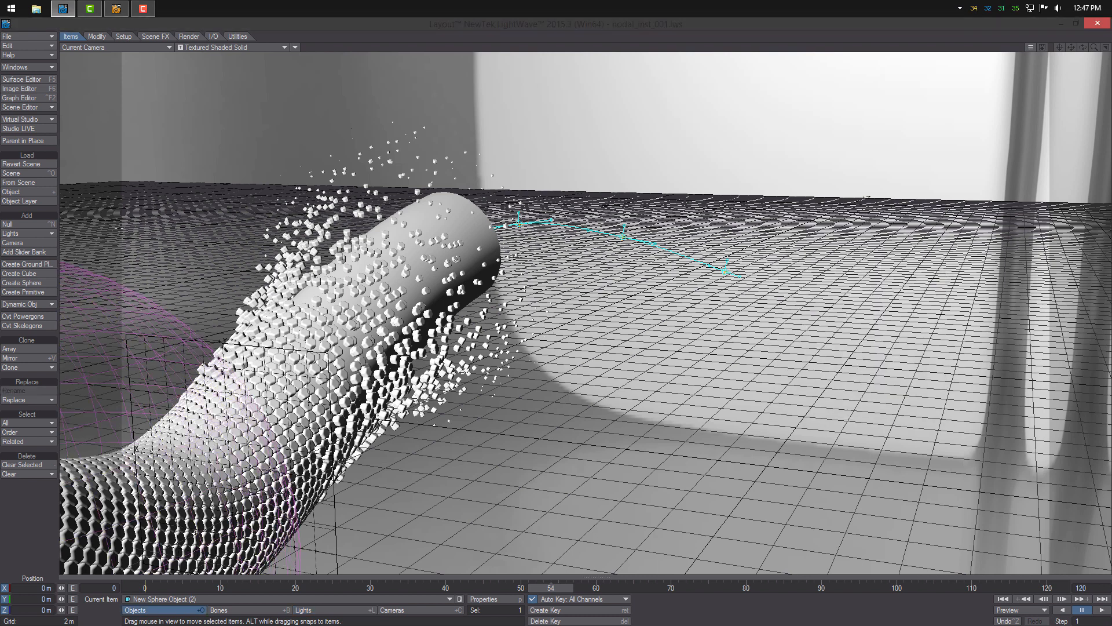
Copy the Sphere surface's settings and paste them onto the Sphere1 surface.
left_click(23, 79)
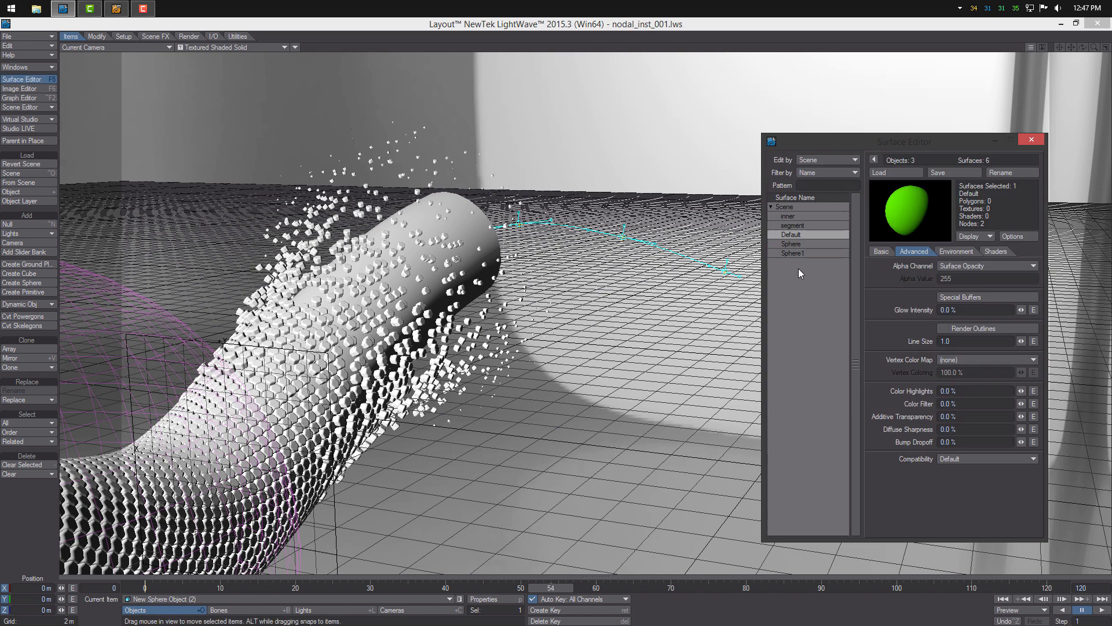
left_click_drag(840, 140, 776, 134)
left_click(744, 241)
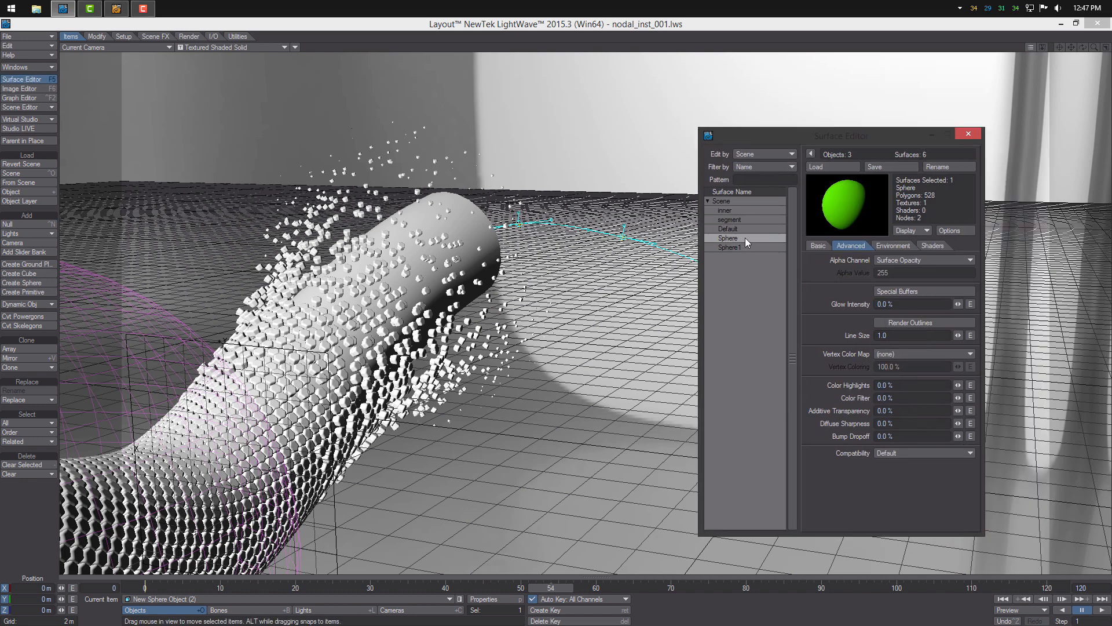
right_click(745, 241)
left_click(745, 238)
left_click(819, 245)
left_click(741, 247)
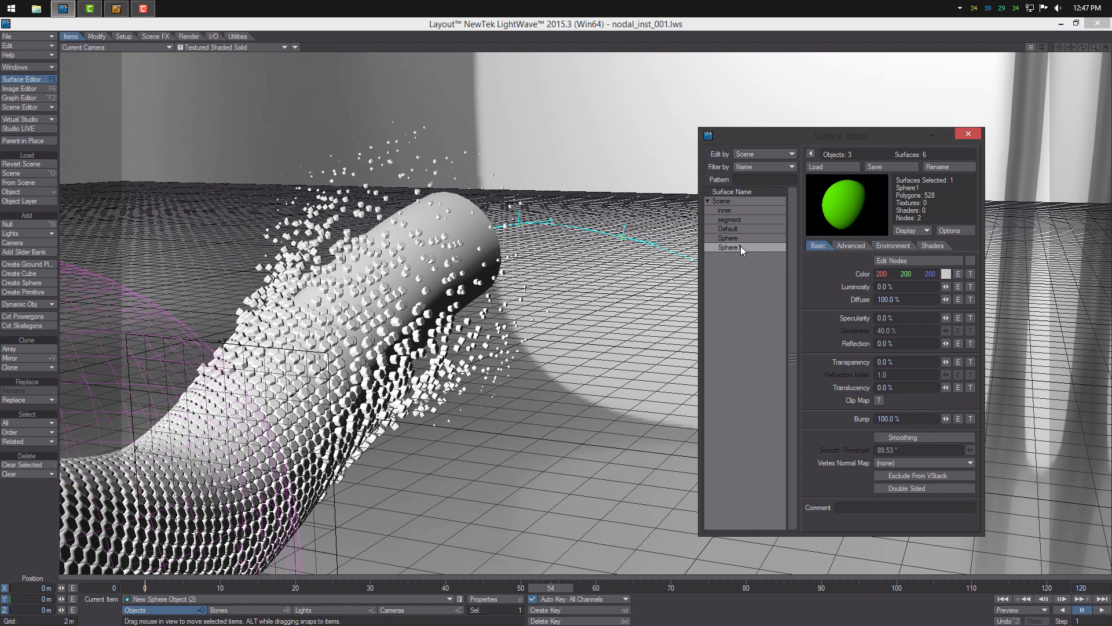
right_click(743, 248)
left_click(743, 252)
Open Sphere1's studio007.hdr color texture, enter a value of 300 in its settings, and close the texture editor.
left_click(970, 273)
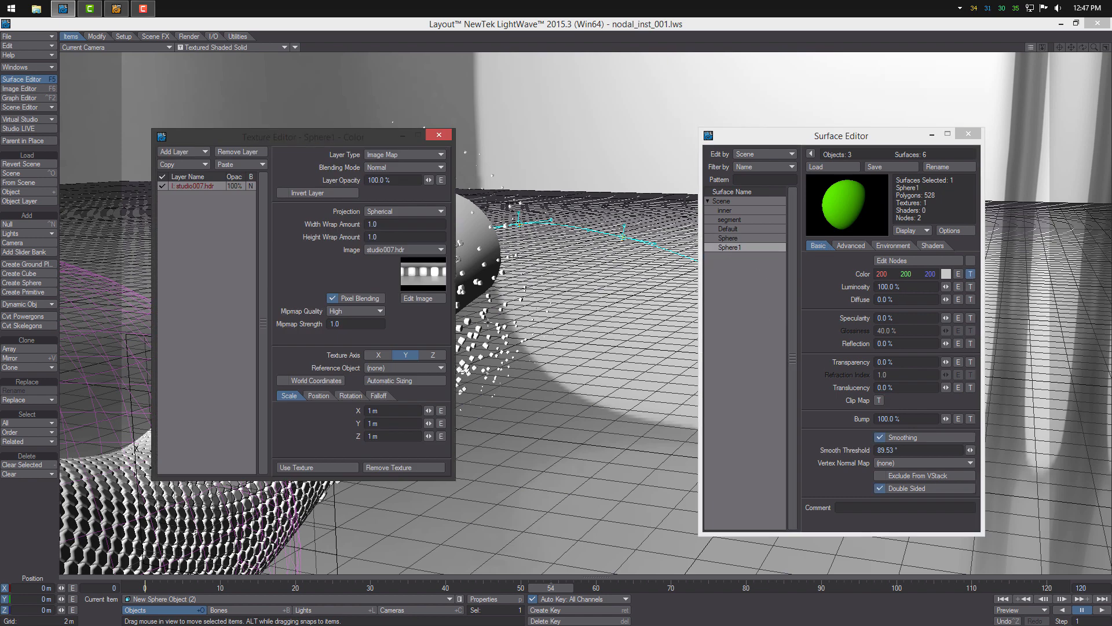
type("300")
left_click(447, 138)
key("shift+c")
key("p")
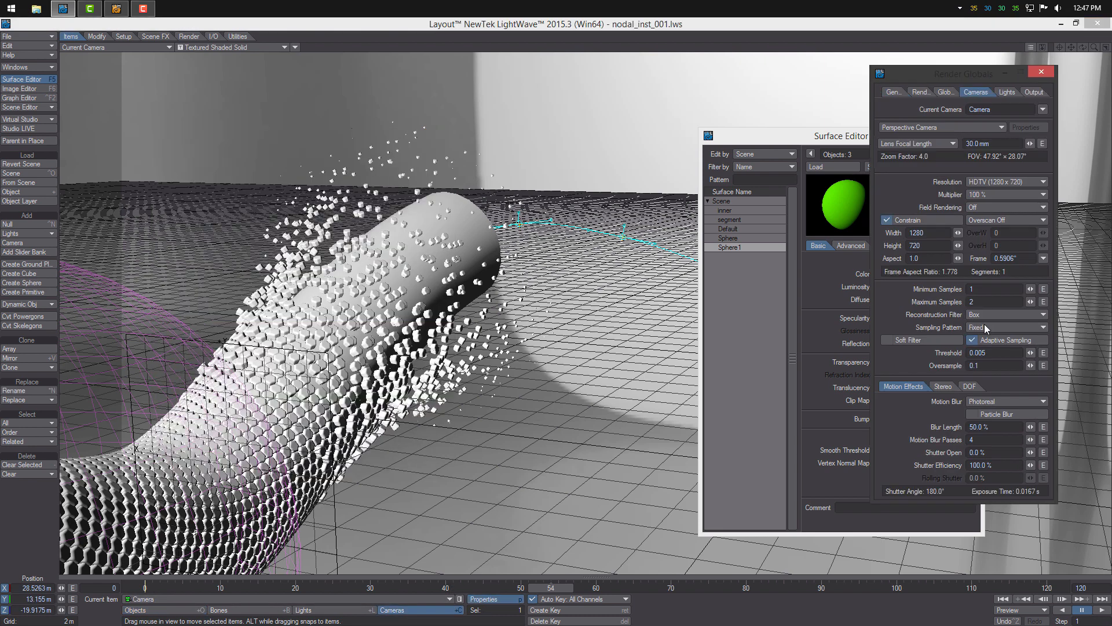
left_click(1040, 72)
Disable the new sphere's self, cast and receive shadows, and set its Unseen by Radiosity and Unseen by Rays options.
left_click(165, 610)
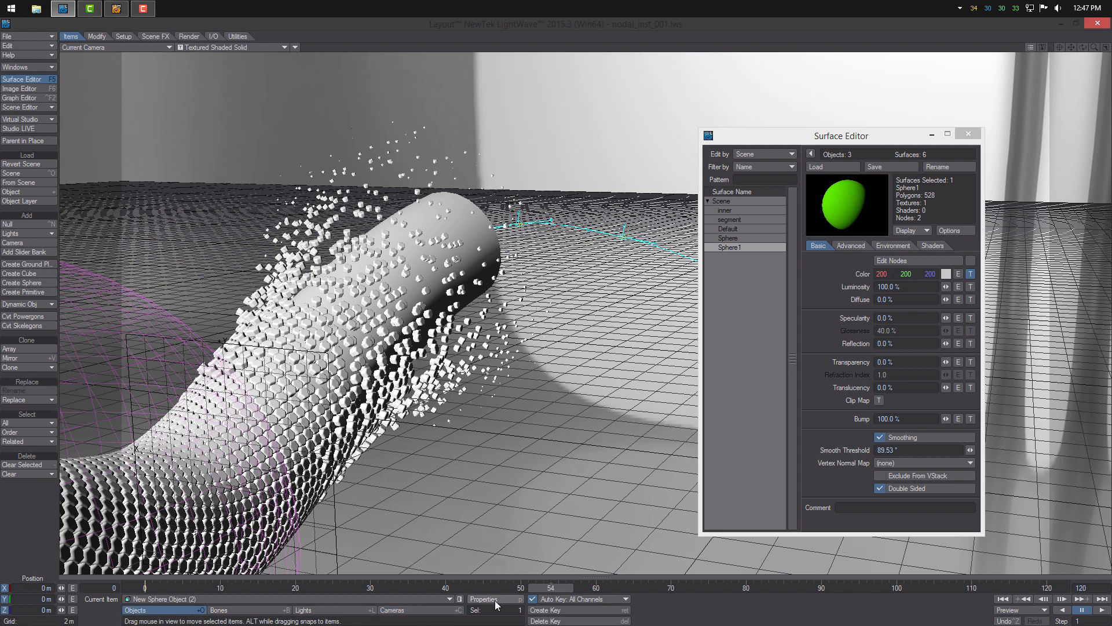
left_click(494, 600)
left_click_drag(769, 137, 851, 166)
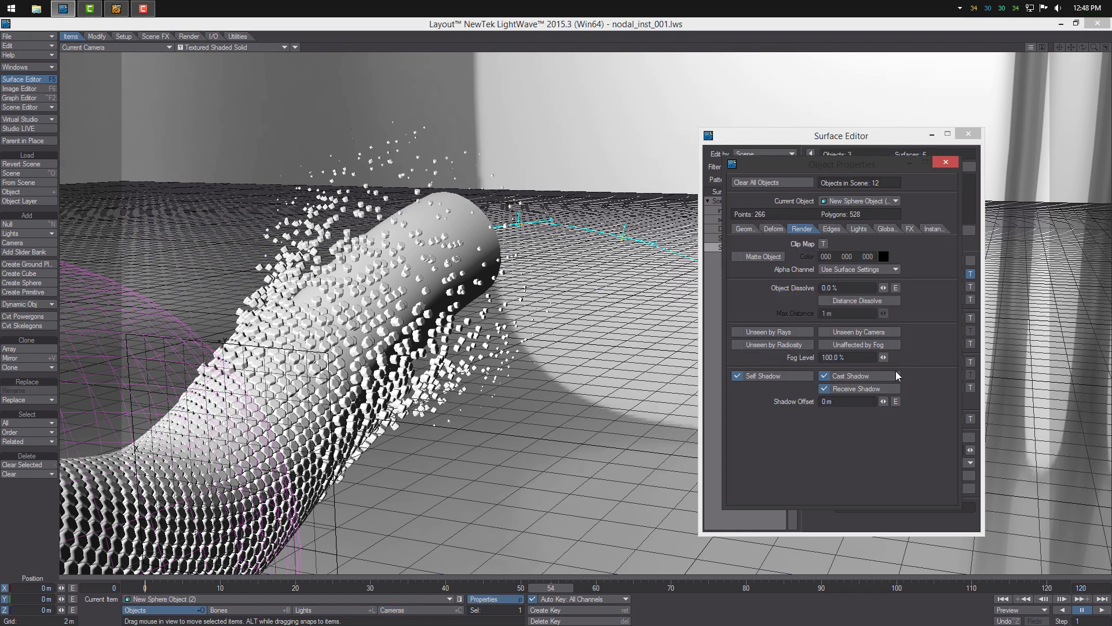
left_click(745, 380)
left_click(825, 376)
left_click(826, 388)
left_click(744, 344)
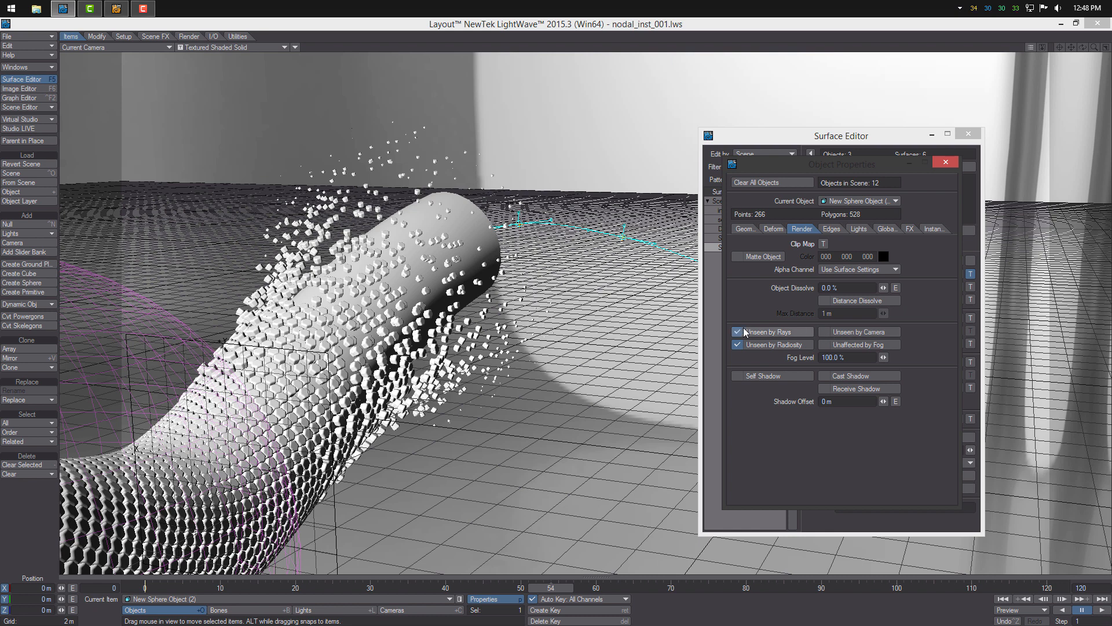
left_click(759, 332)
left_click(946, 162)
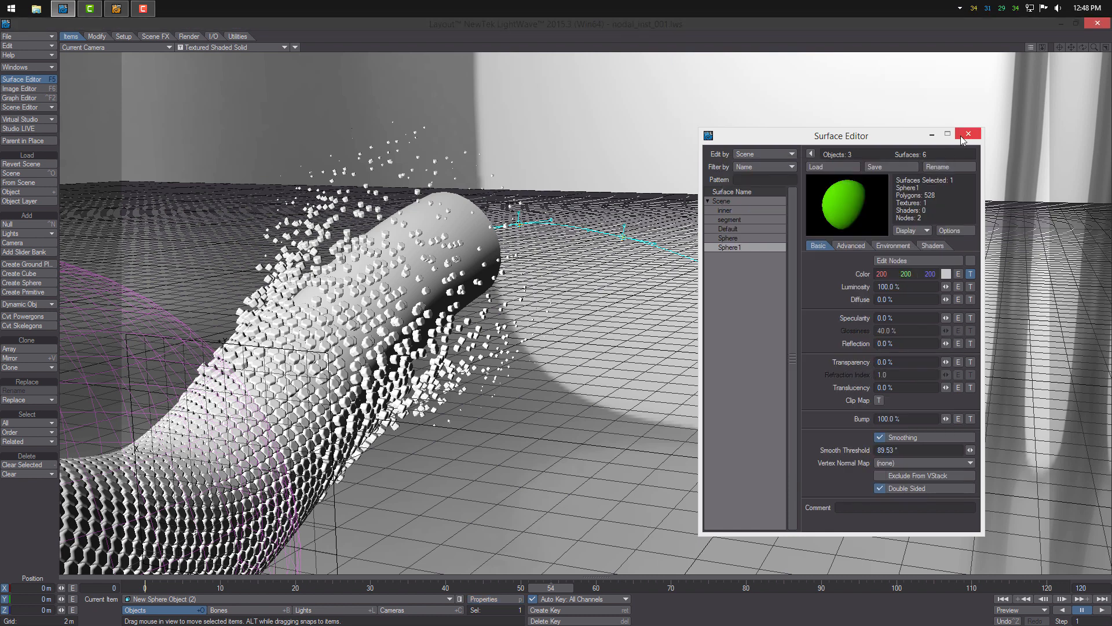
Close the surface editor and save the scene.
left_click(968, 134)
key("s")
key("Return")
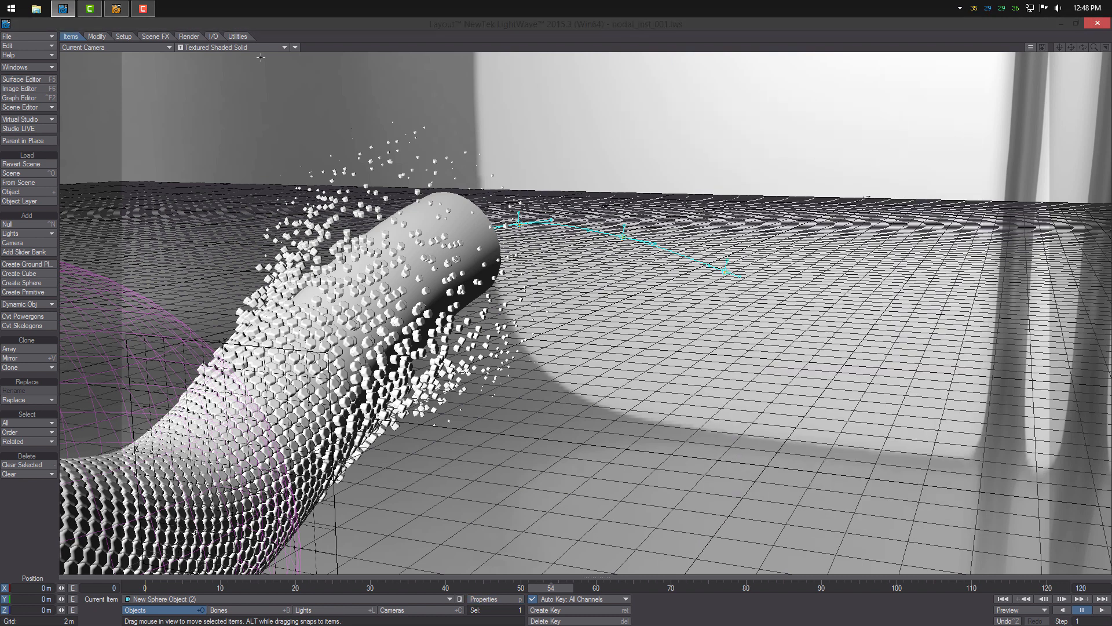
Preview frame 76 in VPR and return the viewport to Textured Shaded Solid.
left_click(712, 586)
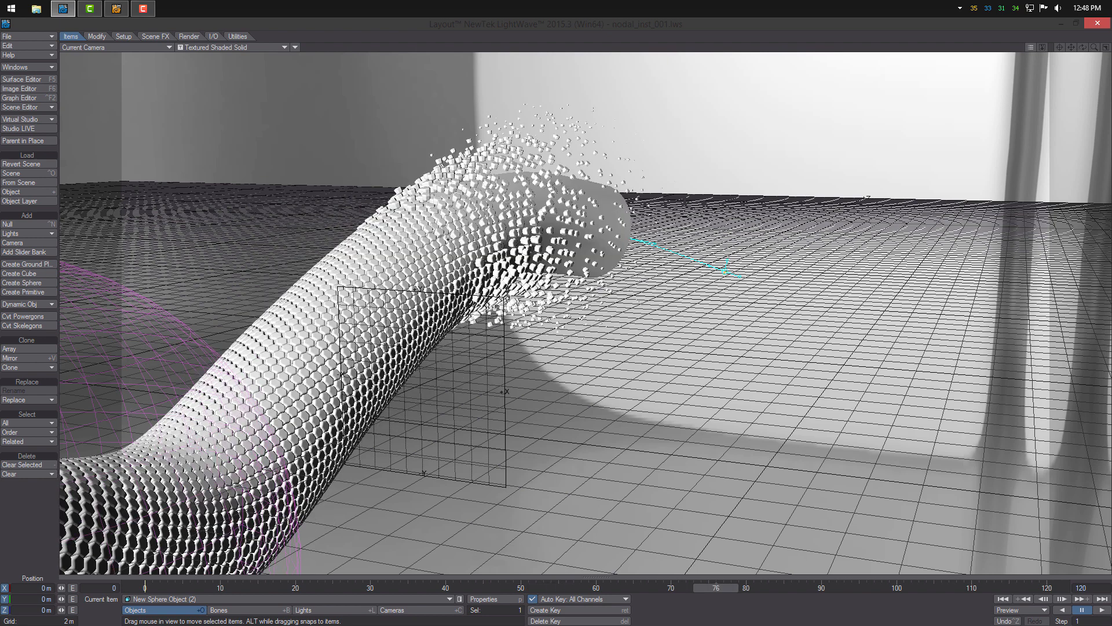
left_click(245, 48)
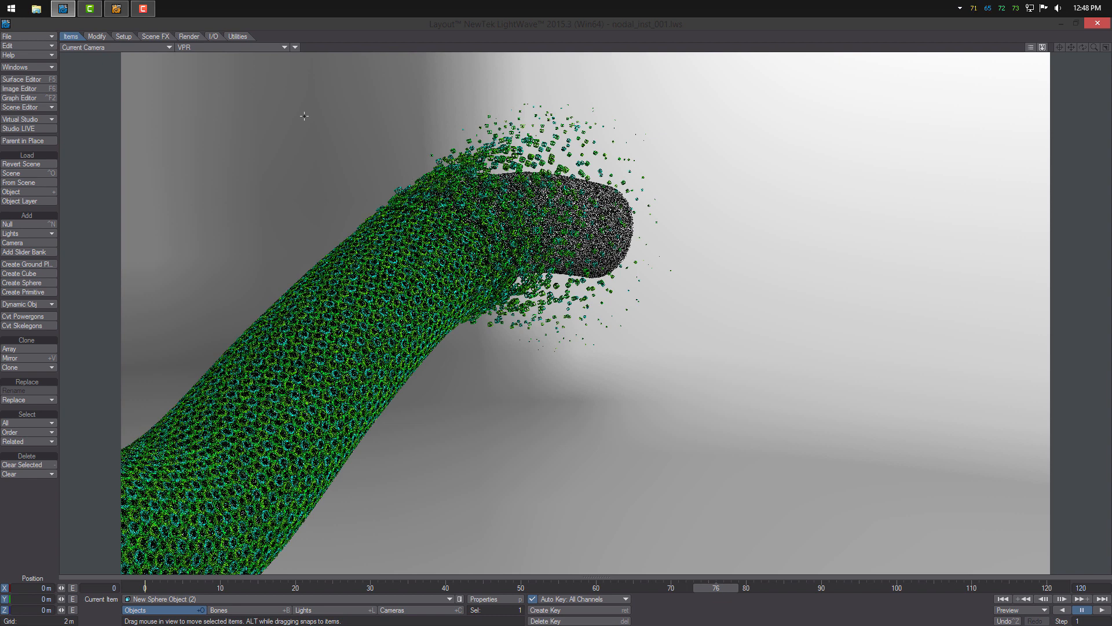
left_click(243, 46)
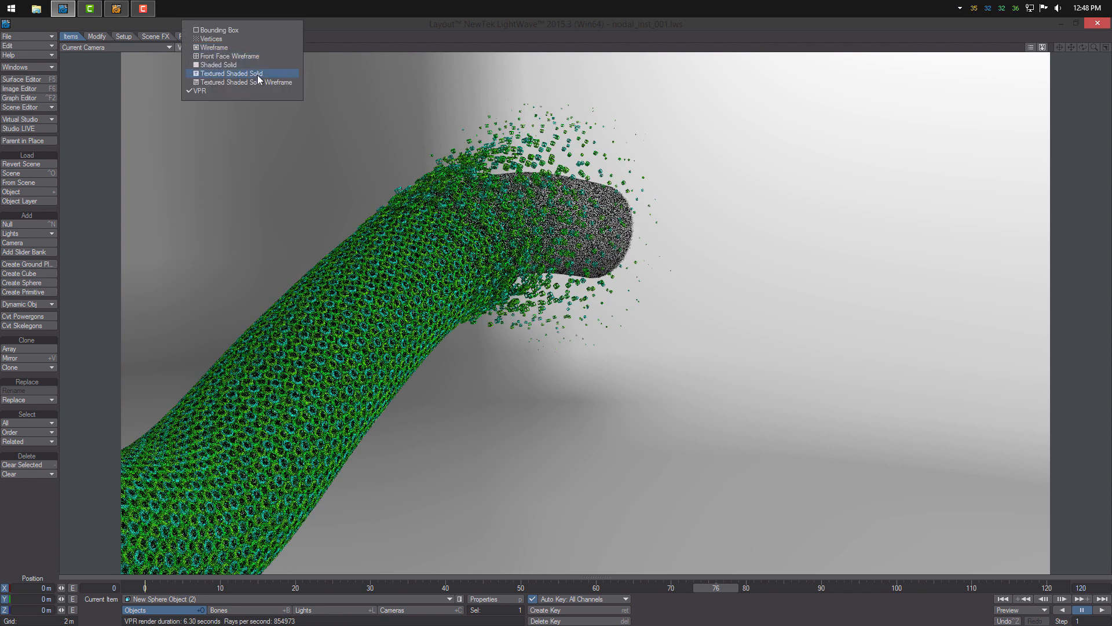
left_click(259, 74)
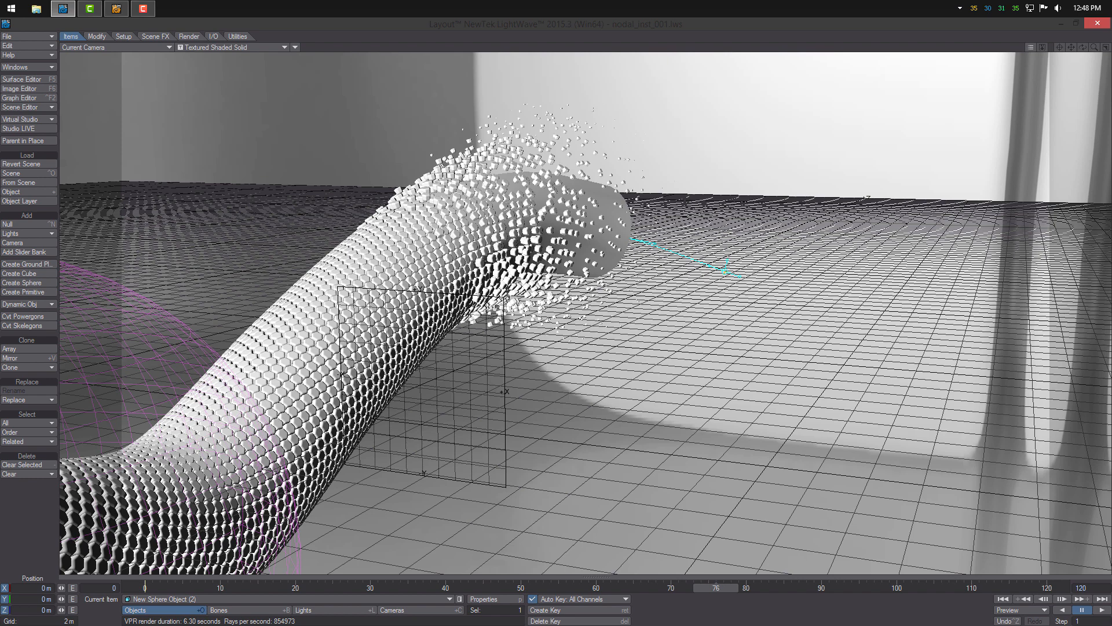
Render frame 76, inspect the finished image and close the render windows.
key("F9")
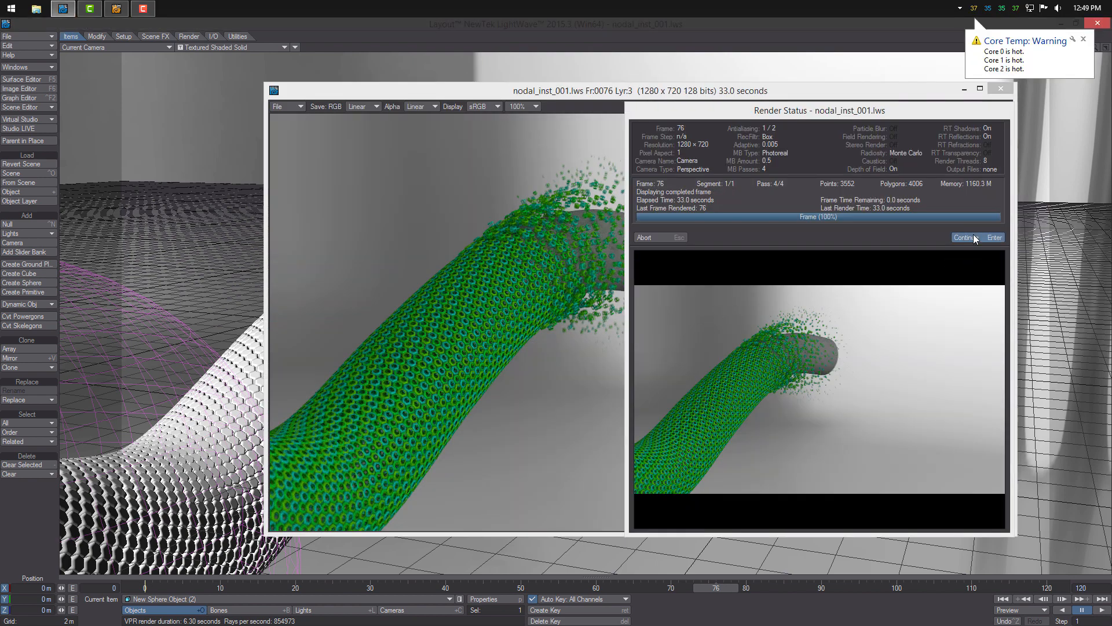
left_click(973, 238)
left_click_drag(693, 96, 672, 127)
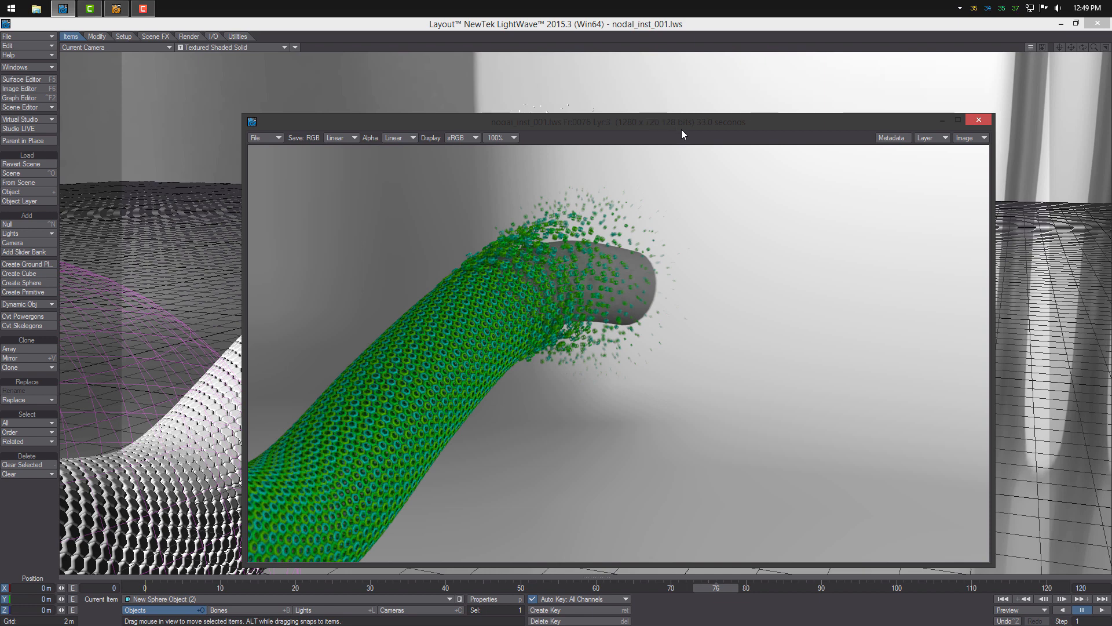
left_click(979, 119)
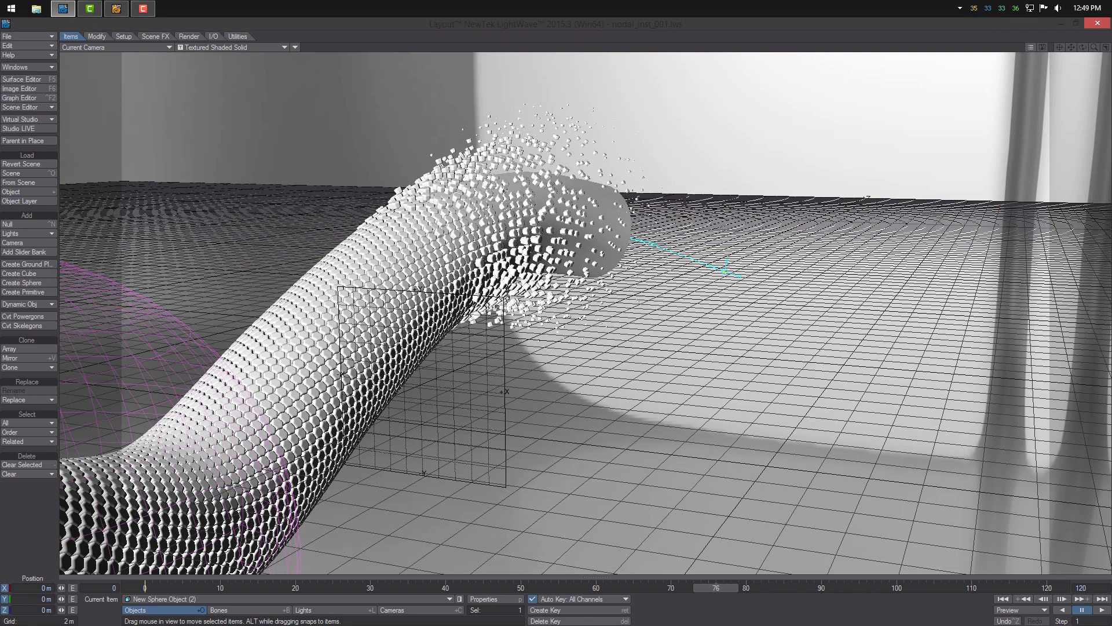
Open the Node Image Filter's node graph and move the ImageFilter output node farther from the OpenImageDenoise node.
left_click(189, 37)
left_click(23, 275)
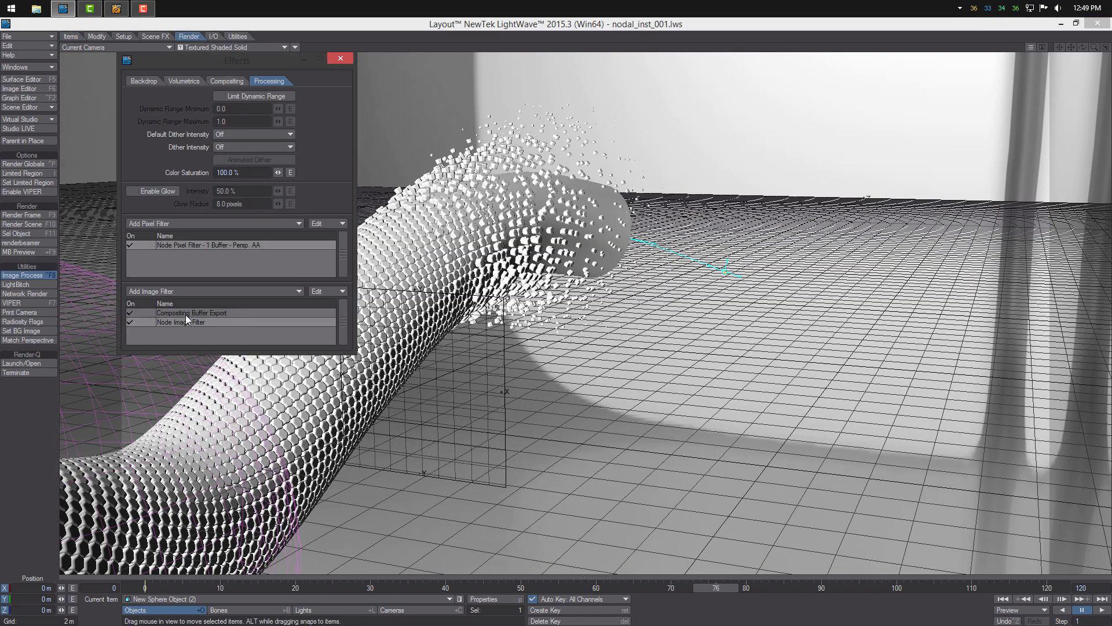
double_click(217, 322)
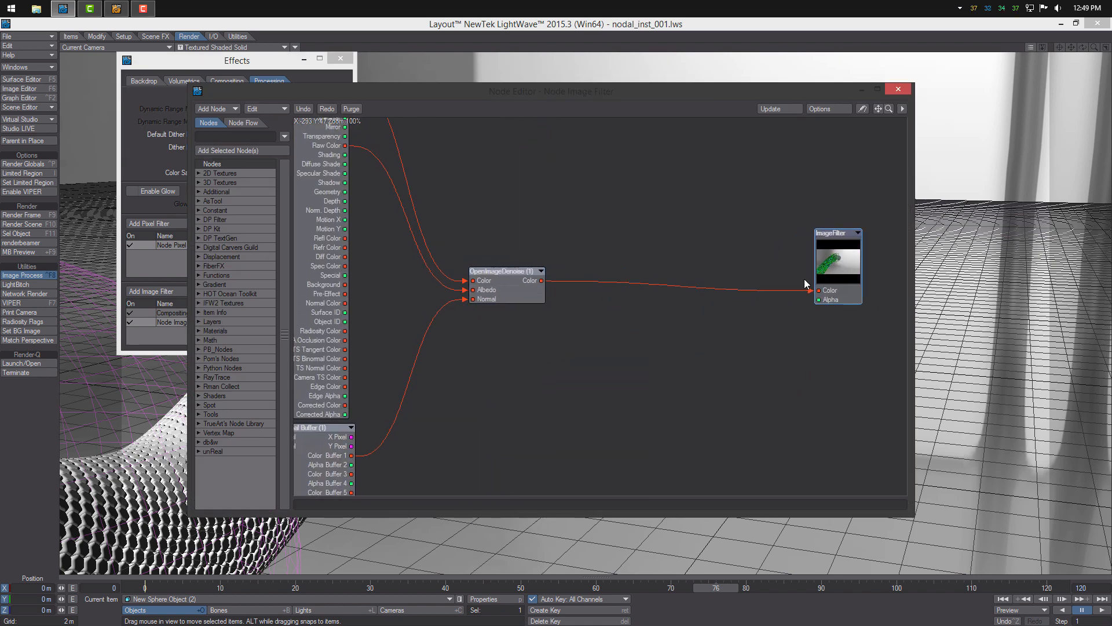
left_click_drag(804, 282, 769, 308, "alt")
left_click_drag(796, 278, 866, 262)
left_click_drag(610, 251, 736, 243, "alt")
Add the DP Filter nodes Bloom, CameraResponse, Dispersion, Vignetting and Fast ToneMap to the graph together.
left_click(199, 220)
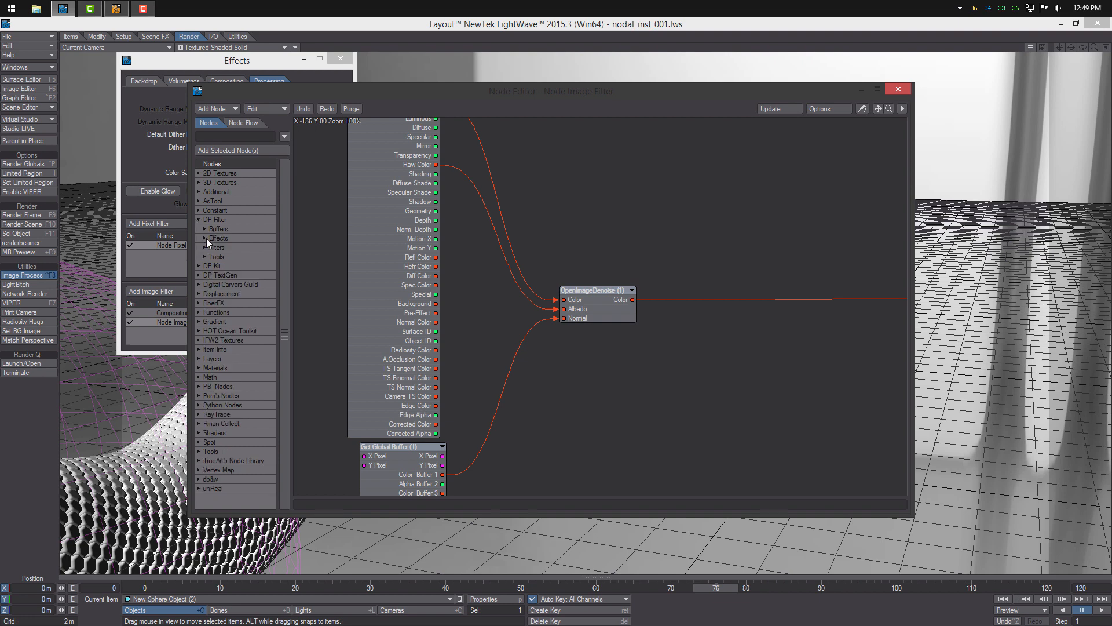
left_click(204, 238)
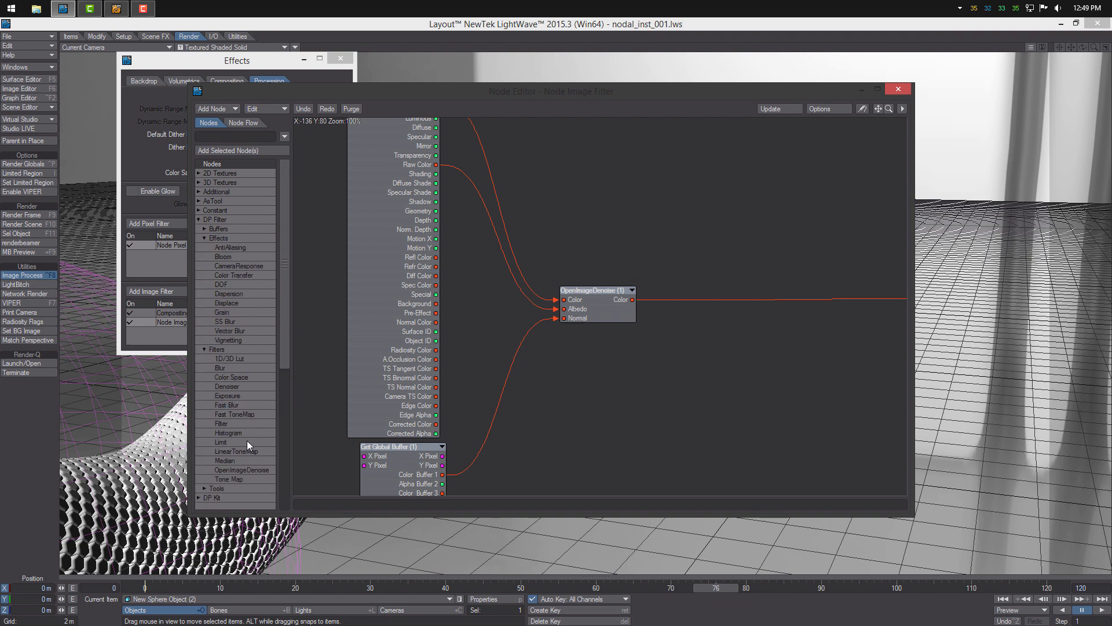
left_click(261, 415)
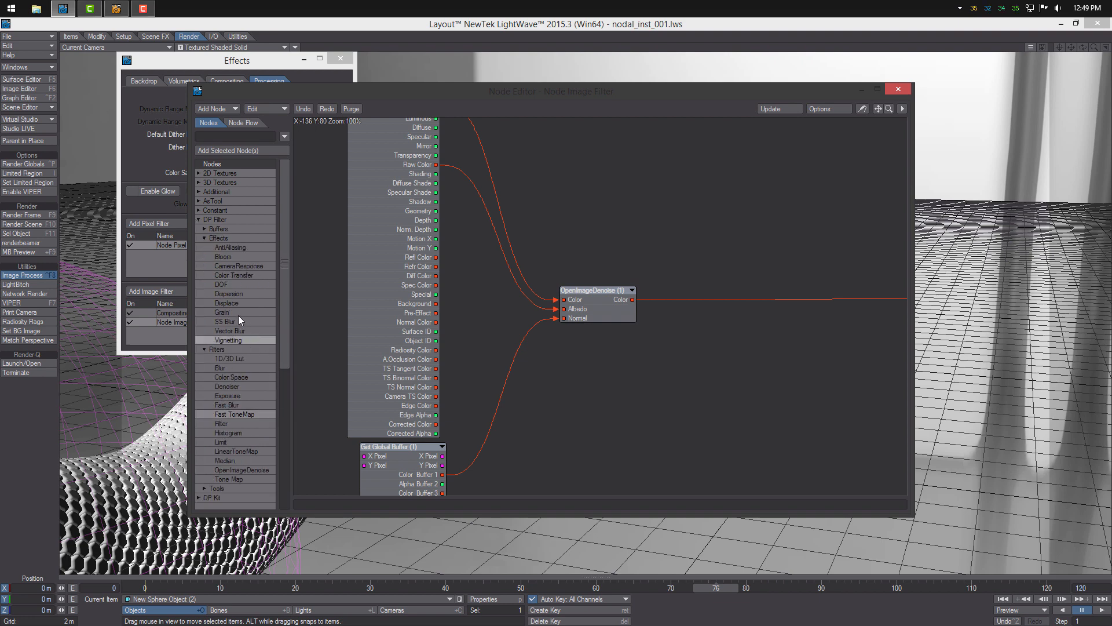
left_click(238, 294)
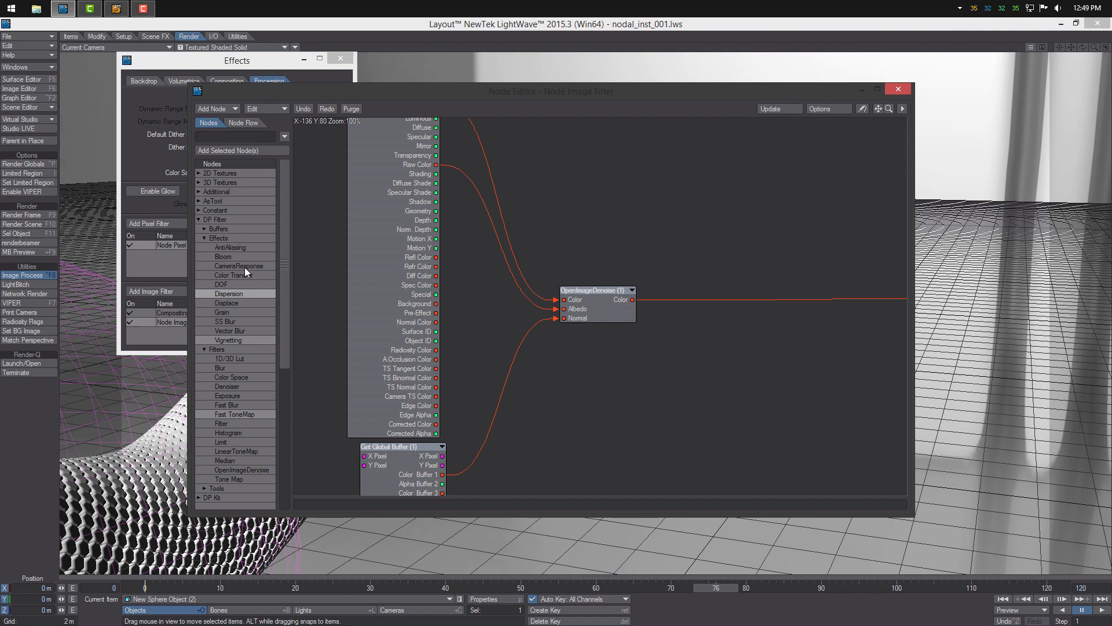
left_click(245, 266, "ctrl")
left_click(237, 257, "ctrl")
left_click(245, 149)
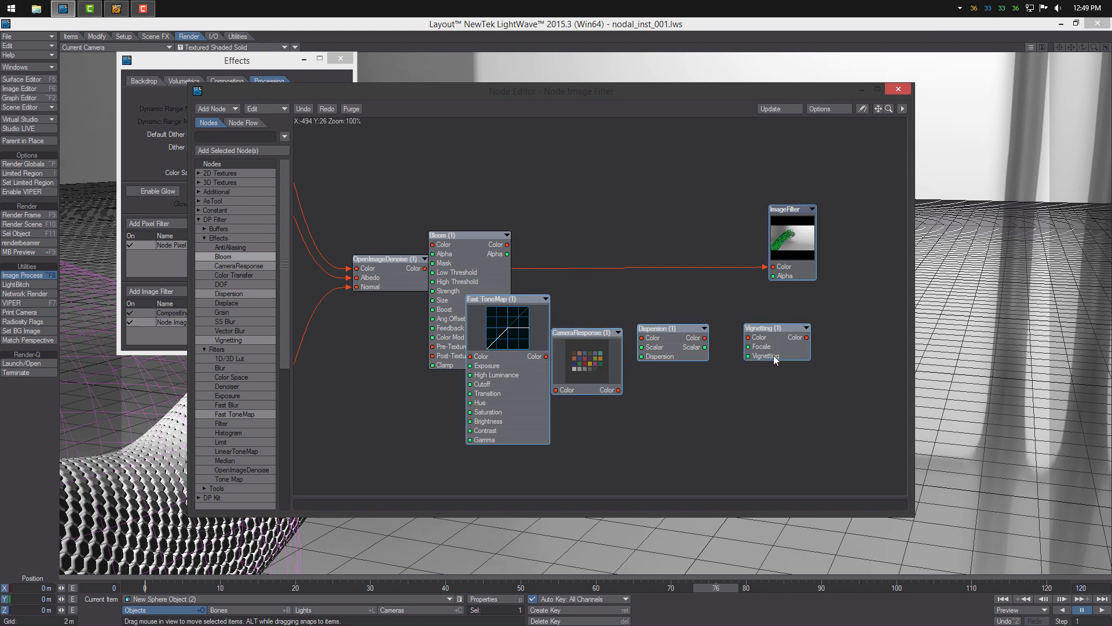
Disconnect the denoiser from ImageFilter and spread the new effect nodes out in a row before it.
left_click_drag(770, 251, 872, 300)
left_click(748, 279)
left_click(745, 280)
left_click_drag(766, 347, 744, 341)
left_click_drag(504, 338, 489, 327)
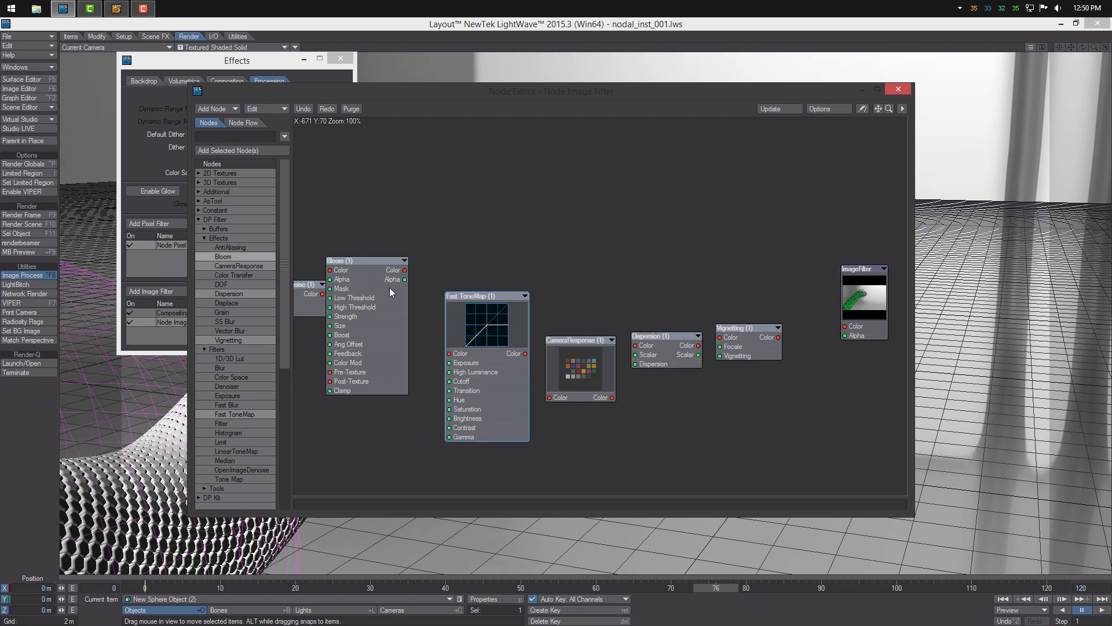
Connect the denoiser's color to Bloom and set Bloom's low threshold to 65% and quality to Very High.
left_click_drag(389, 287, 405, 297)
double_click(366, 270)
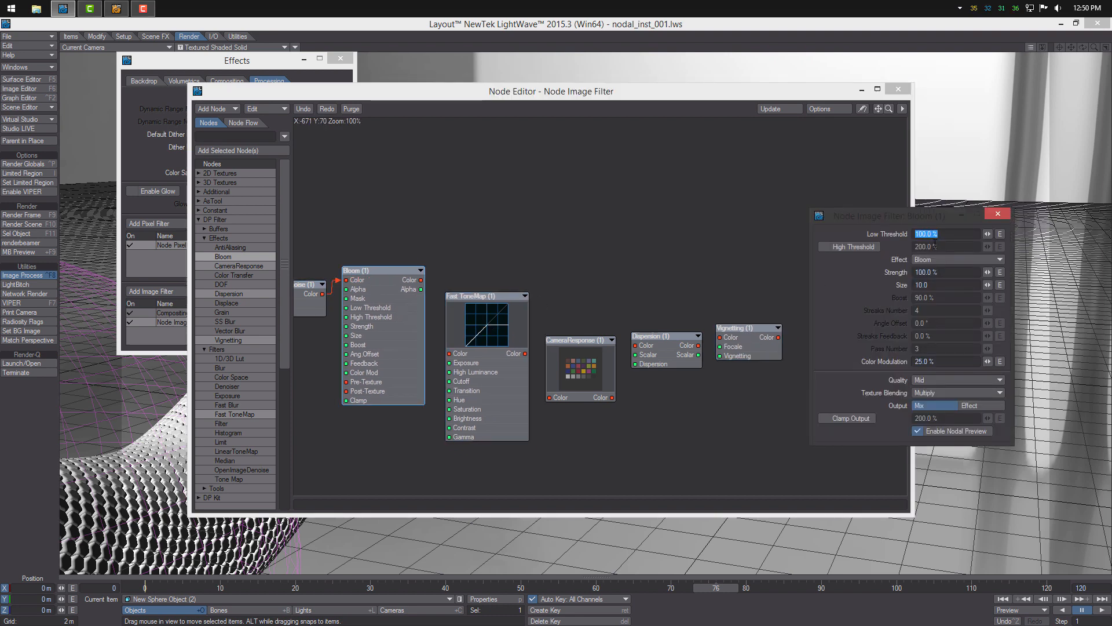
type("5465")
key("Return")
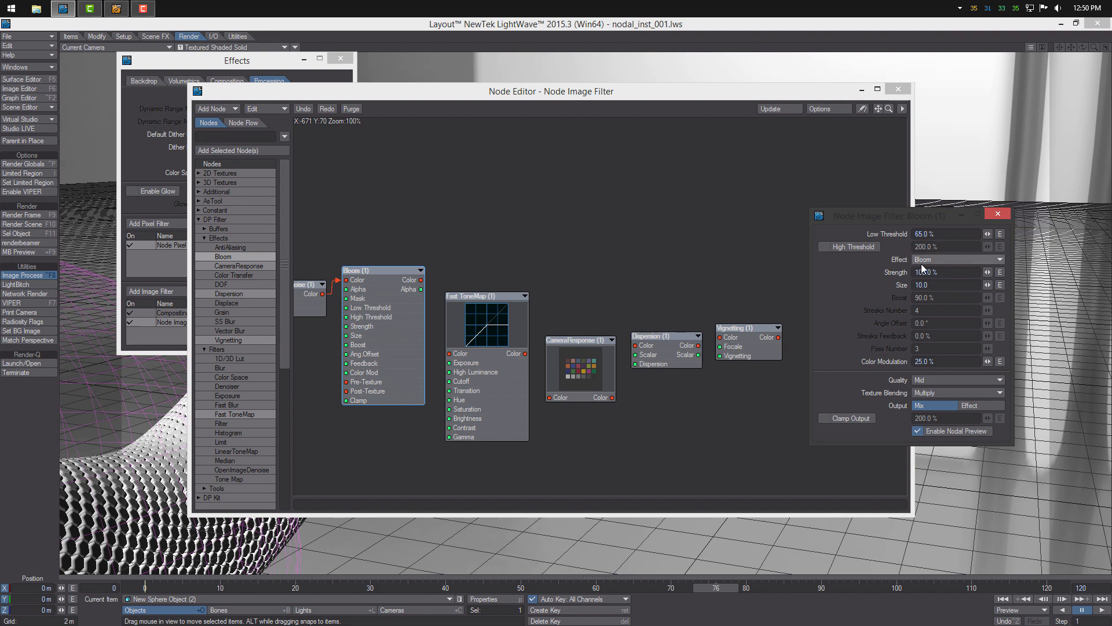
left_click(932, 380)
left_click(930, 398)
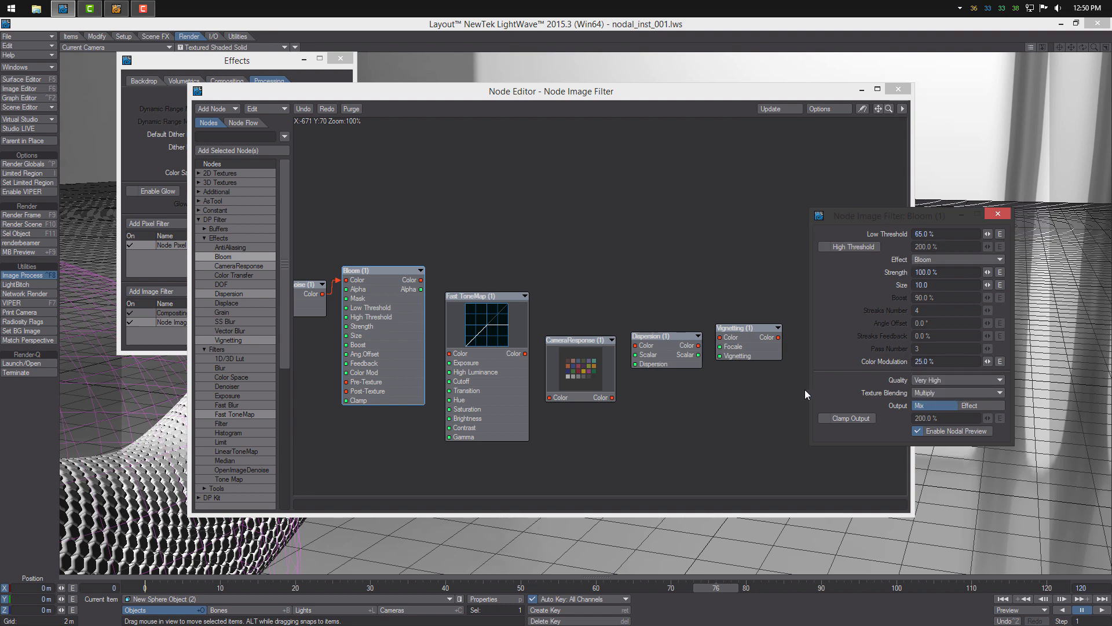
left_click(998, 213)
Connect Bloom's color to Fast ToneMap and set the tone map to Reinhard2, Per Channel mode, with exposure 2.0.
left_click_drag(417, 278, 449, 353)
left_click_drag(470, 330, 482, 313)
double_click(497, 306)
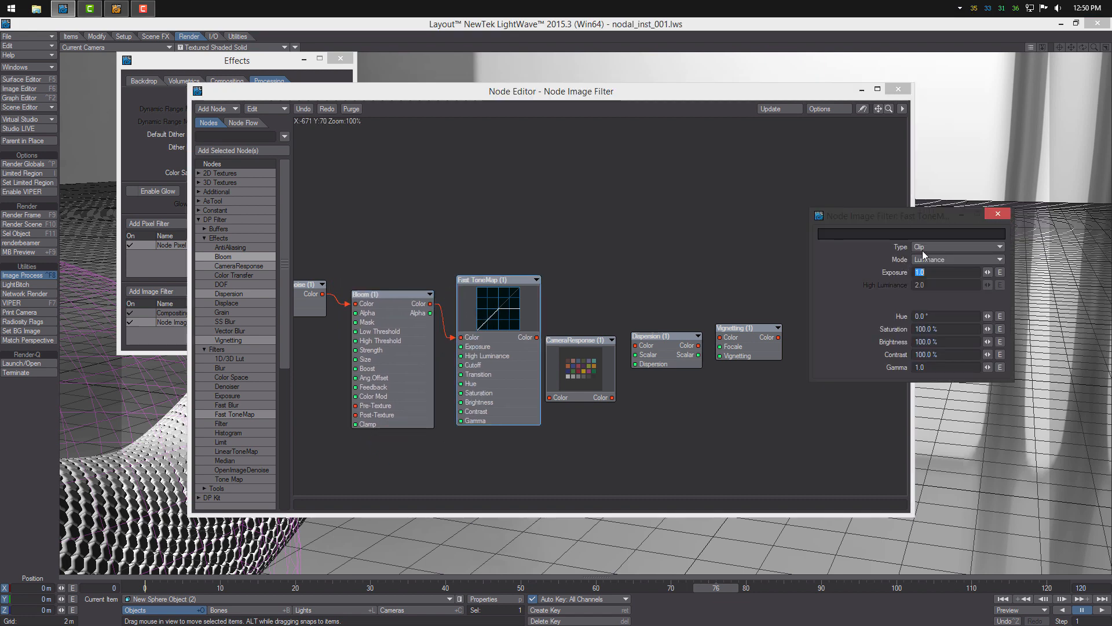
left_click(950, 249)
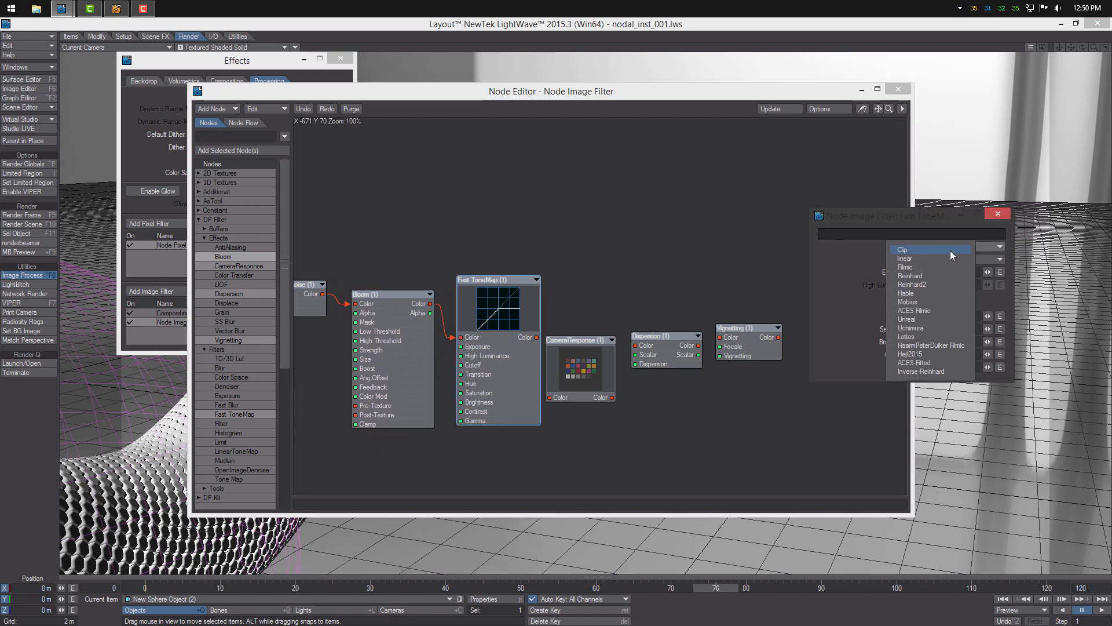
left_click(950, 284)
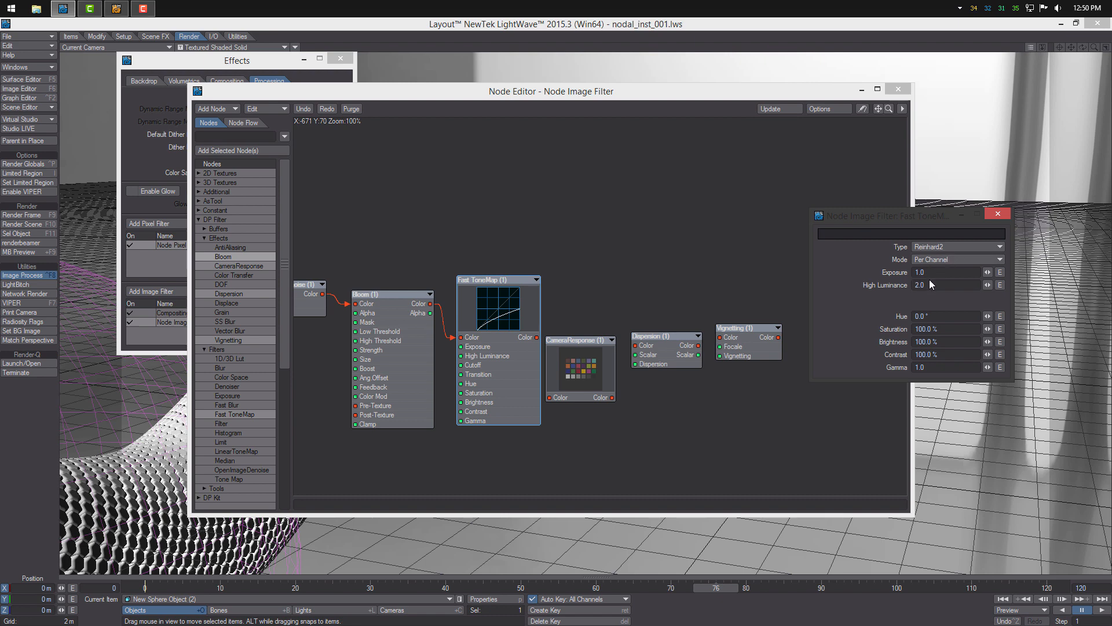
left_click_drag(929, 273, 912, 273)
type("2")
key("Return")
Connect Fast ToneMap's color output to CameraResponse and reposition the Dispersion and Vignetting nodes.
left_click(583, 366)
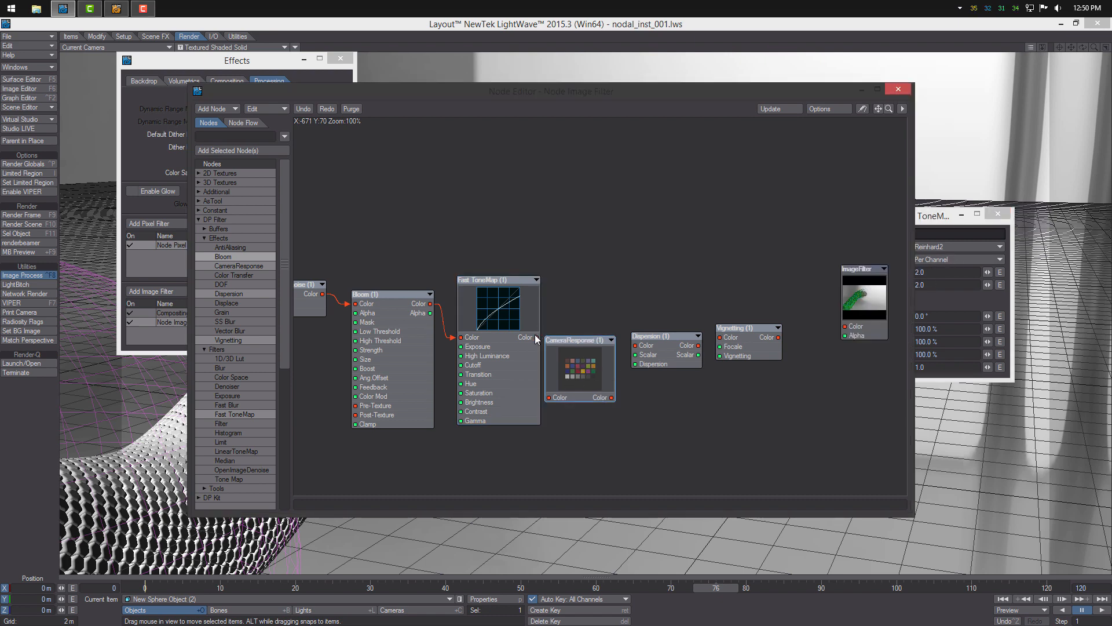
left_click_drag(537, 337, 586, 308)
middle_click_drag(664, 350, 595, 362)
left_click_drag(687, 392, 611, 349)
left_click_drag(605, 349, 650, 330)
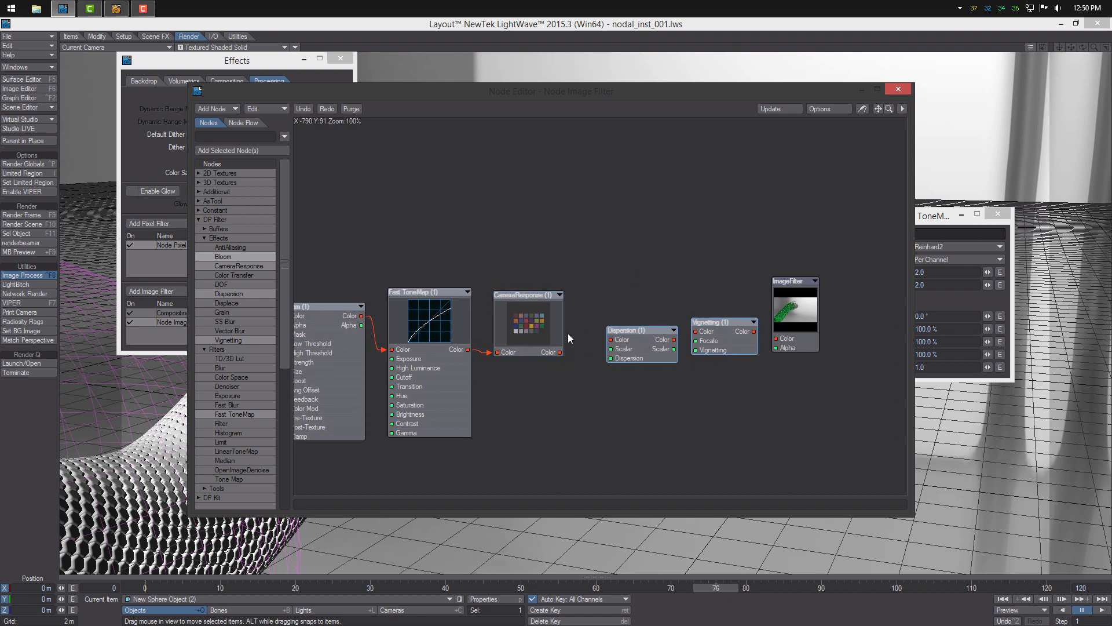
Load the Gold-200CD.crf camera response file into the CameraResponse node with Estimate Film Gamma enabled.
double_click(541, 318)
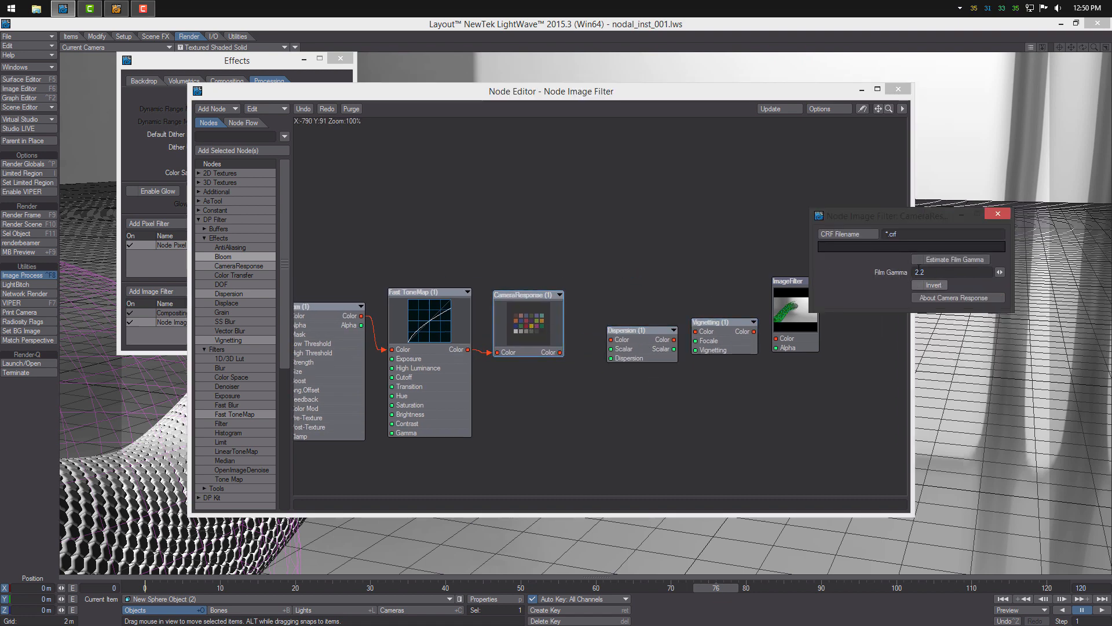
left_click(852, 234)
left_click(775, 432)
scroll(776, 431, "down", 10)
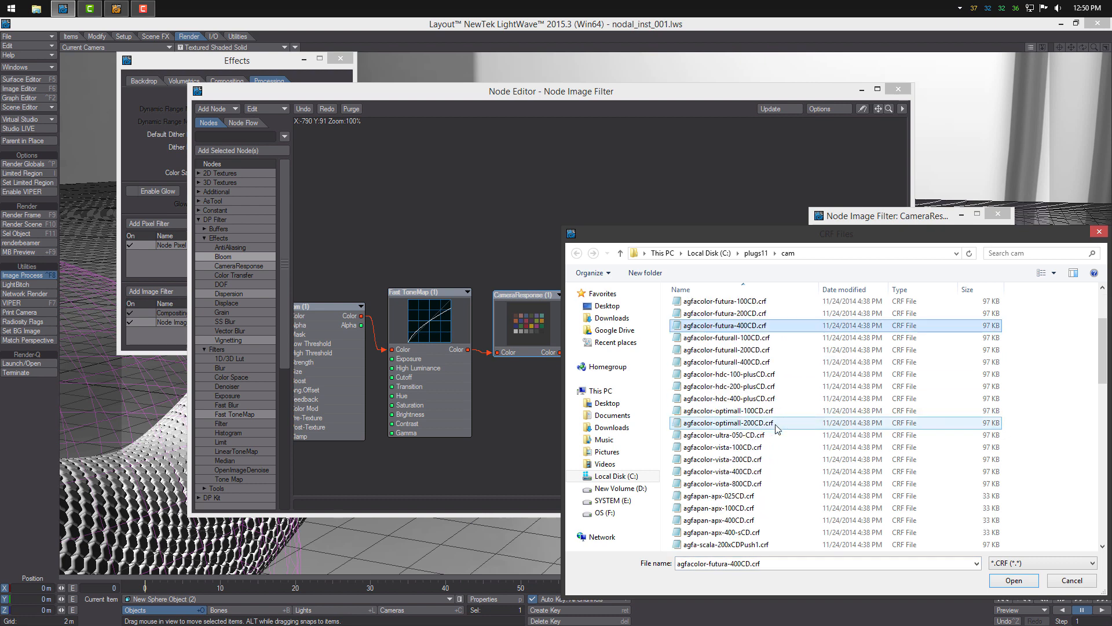
scroll(776, 429, "down", 5)
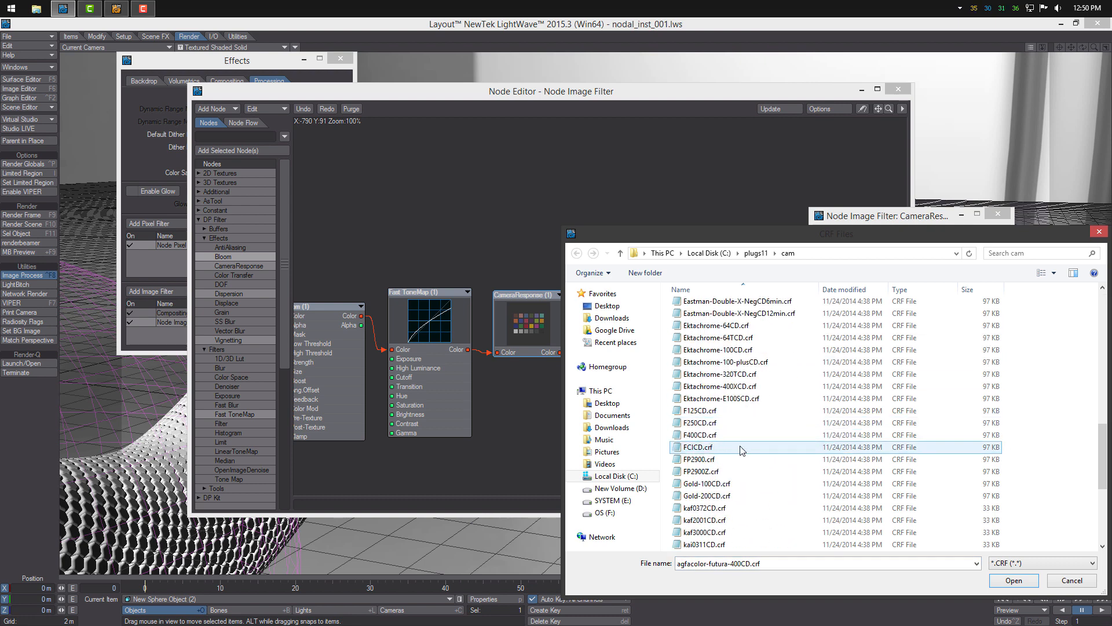
double_click(757, 427)
left_click(555, 324)
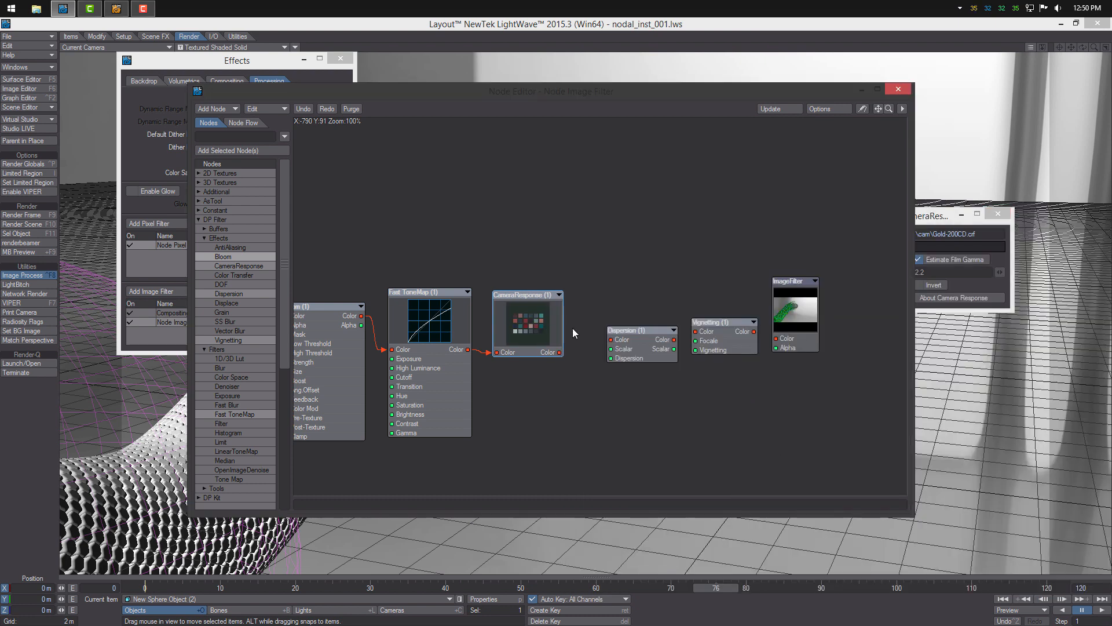
Connect CameraResponse's color to the Dispersion node and set its dispersion to 2%.
left_click_drag(559, 352, 624, 332)
middle_click_drag(601, 282, 629, 277)
double_click(578, 308)
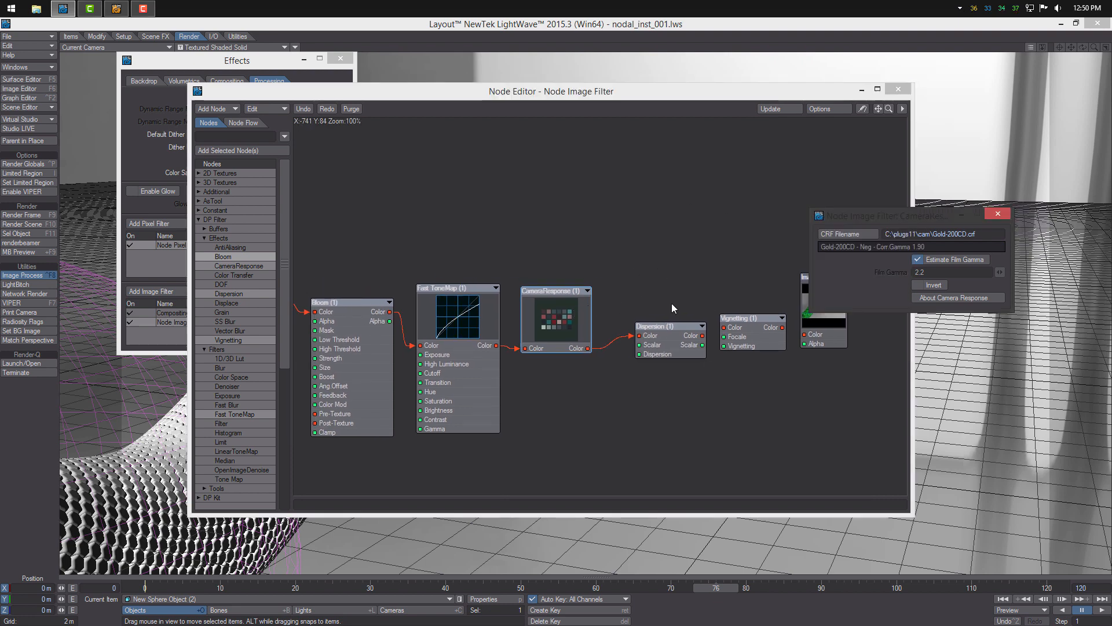
double_click(672, 334)
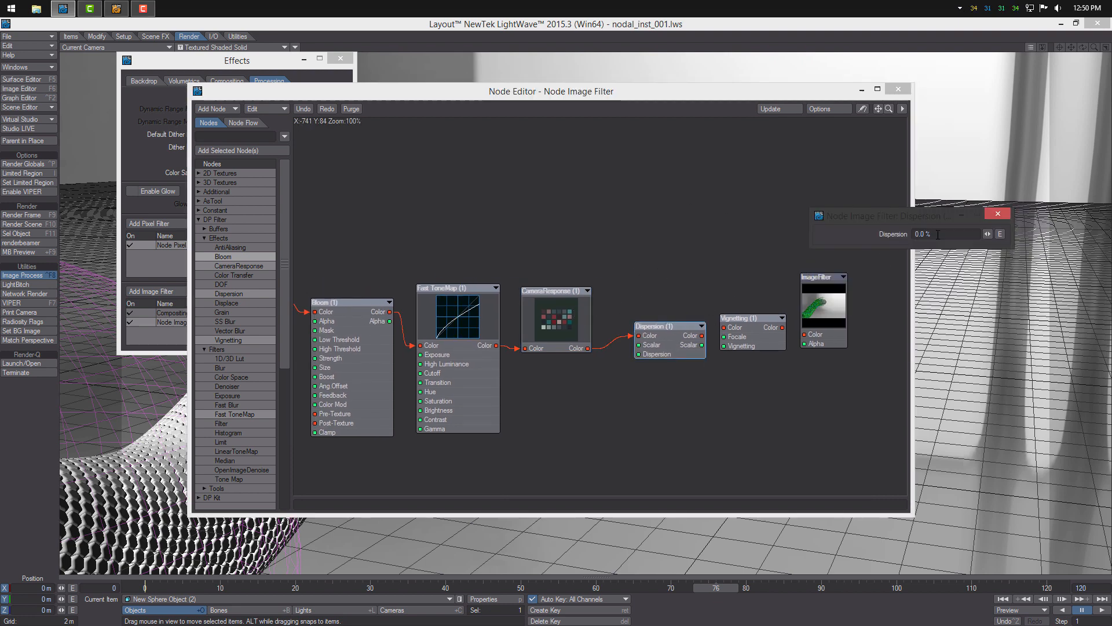
left_click(937, 234)
type("2")
key("Return")
Connect Dispersion's color to Vignetting and turn on Vignetting's Saturate and Use Camera Focale options.
left_click_drag(702, 336, 752, 327)
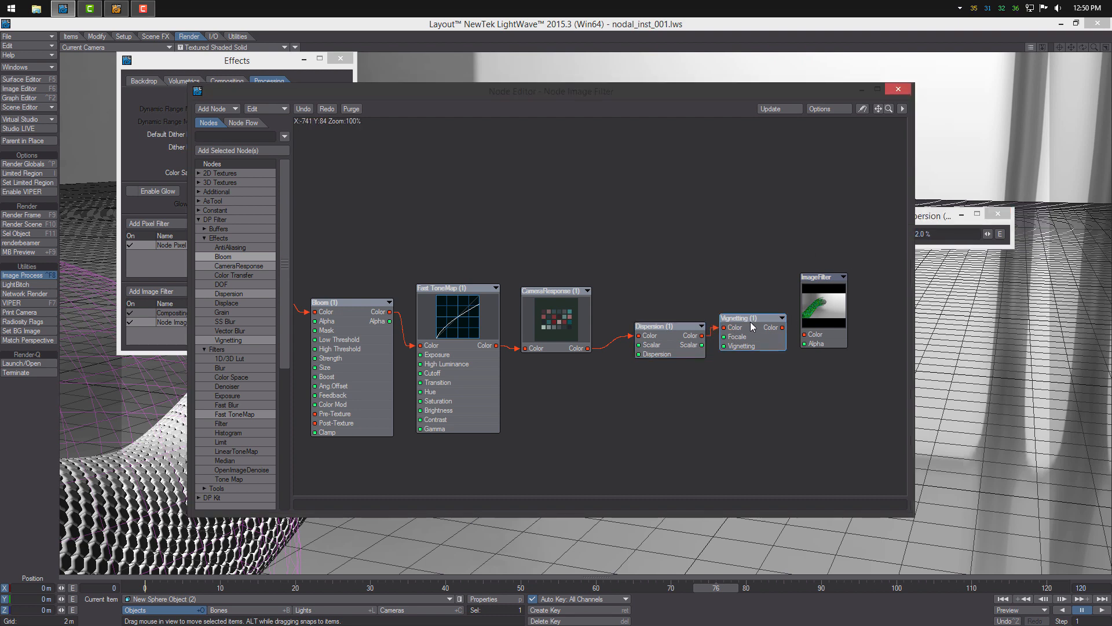
double_click(752, 327)
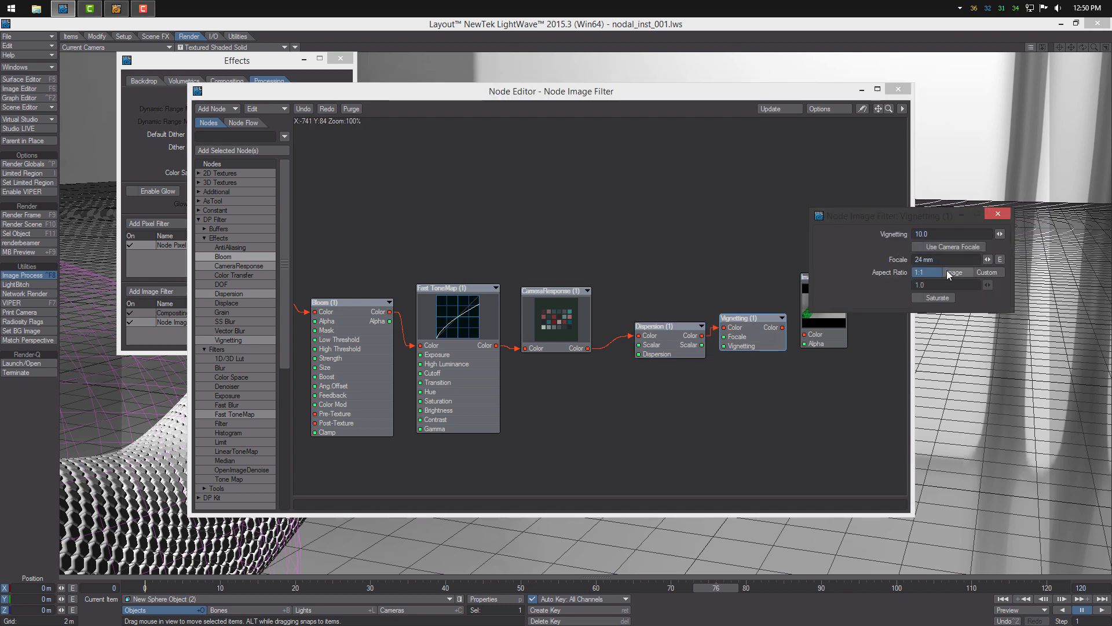
left_click(932, 297)
left_click(932, 247)
left_click(994, 215)
Connect Vignetting's color to the ImageFilter output and close the node editor.
mouse_move(786, 323)
left_mouse_down("alt")
mouse_move(711, 323)
mouse_move(798, 313)
left_mouse_up("alt")
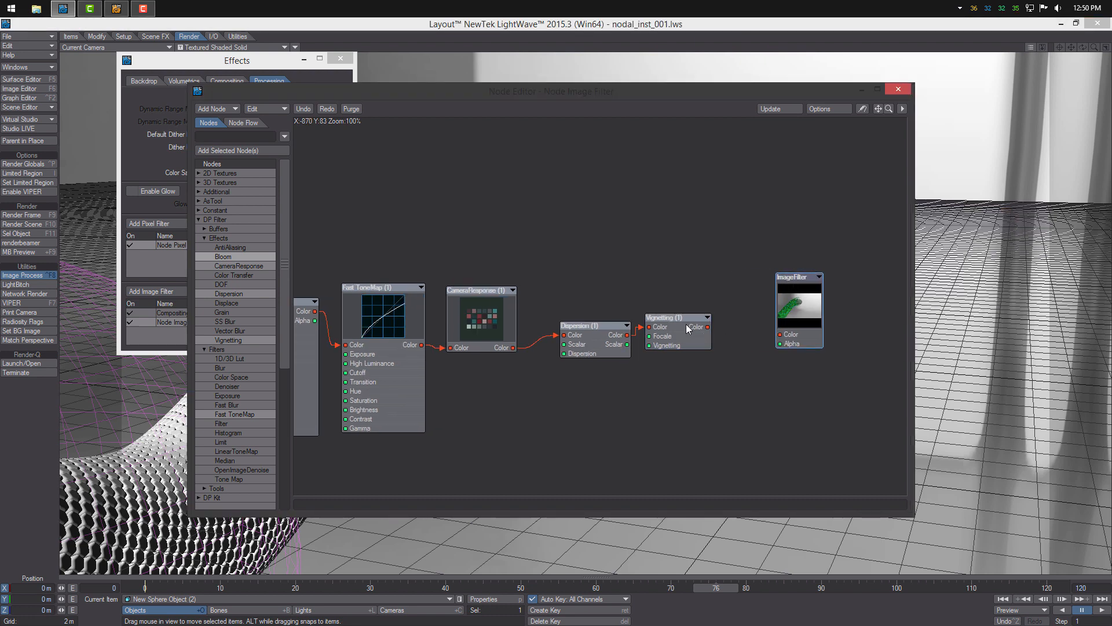
left_click_drag(687, 326, 803, 330)
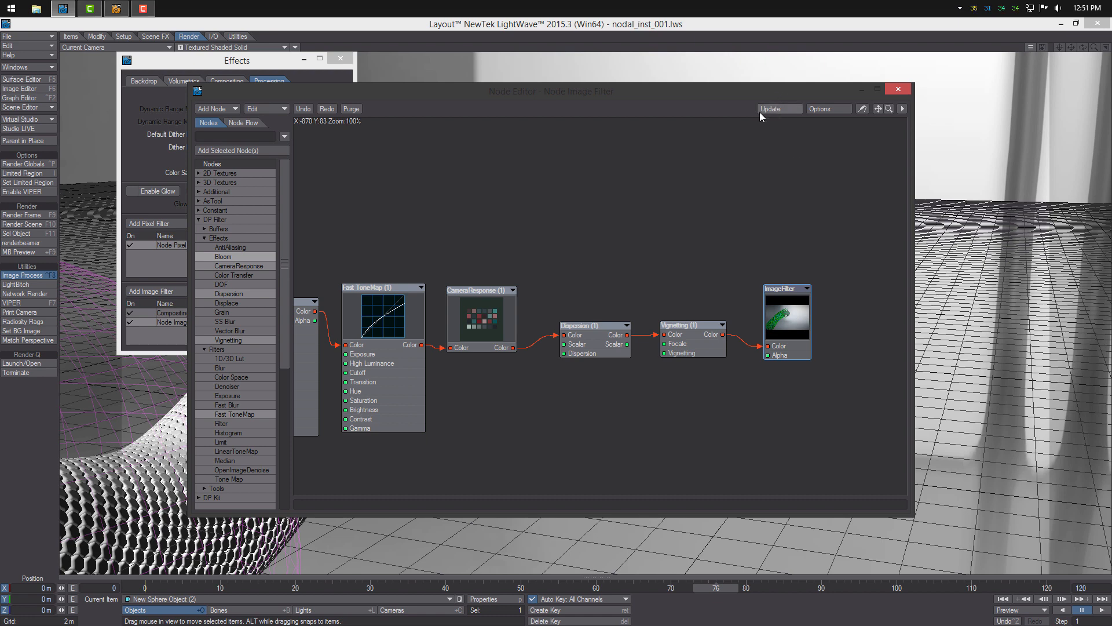
left_click_drag(461, 89, 436, 96)
left_click(874, 96)
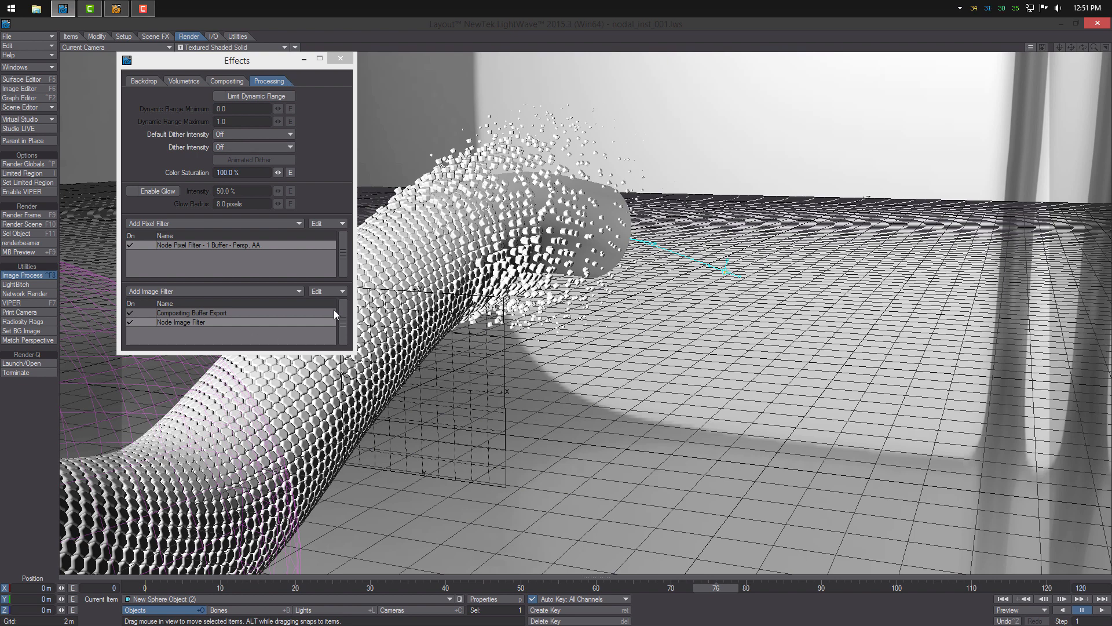
Render frame 76 to check the filtered image, then close the render viewer and the Effects window.
key("F9")
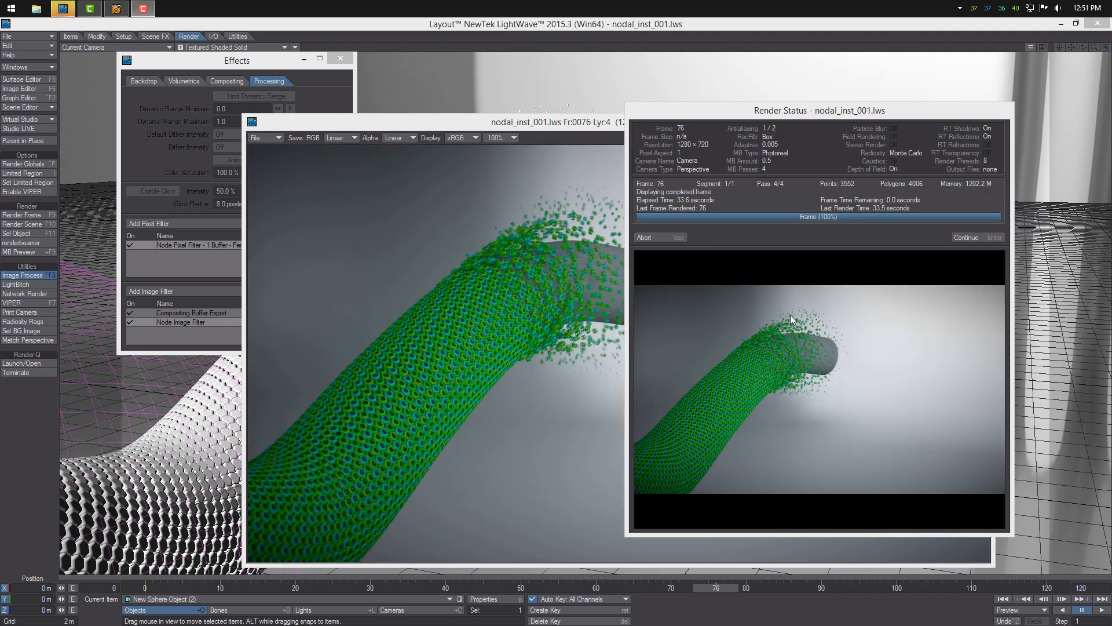
left_click(965, 239)
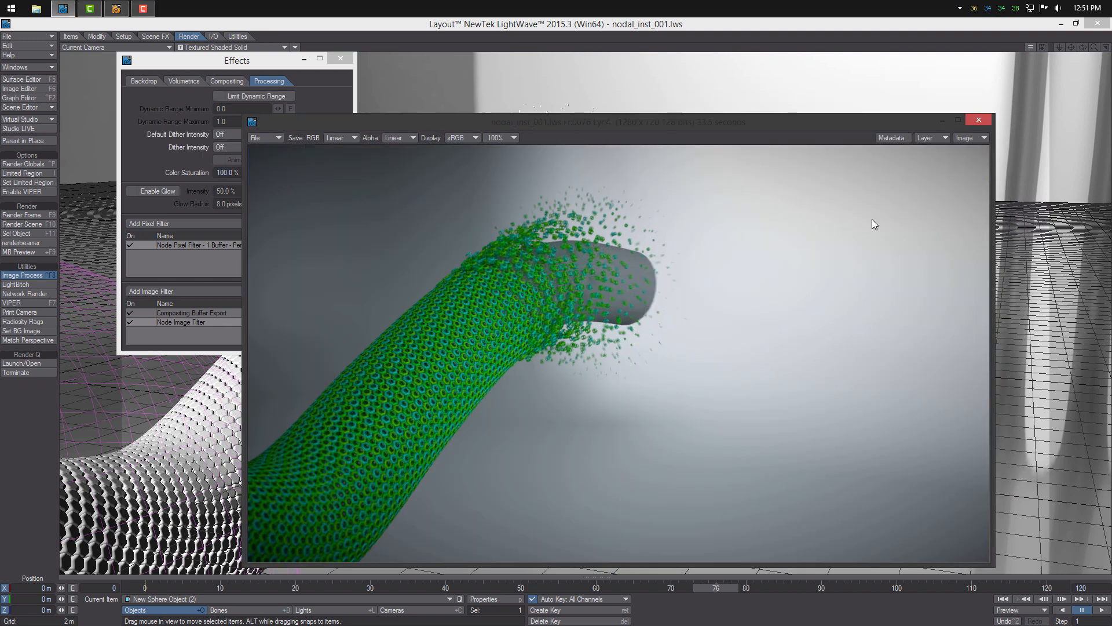
left_click_drag(673, 122, 726, 89)
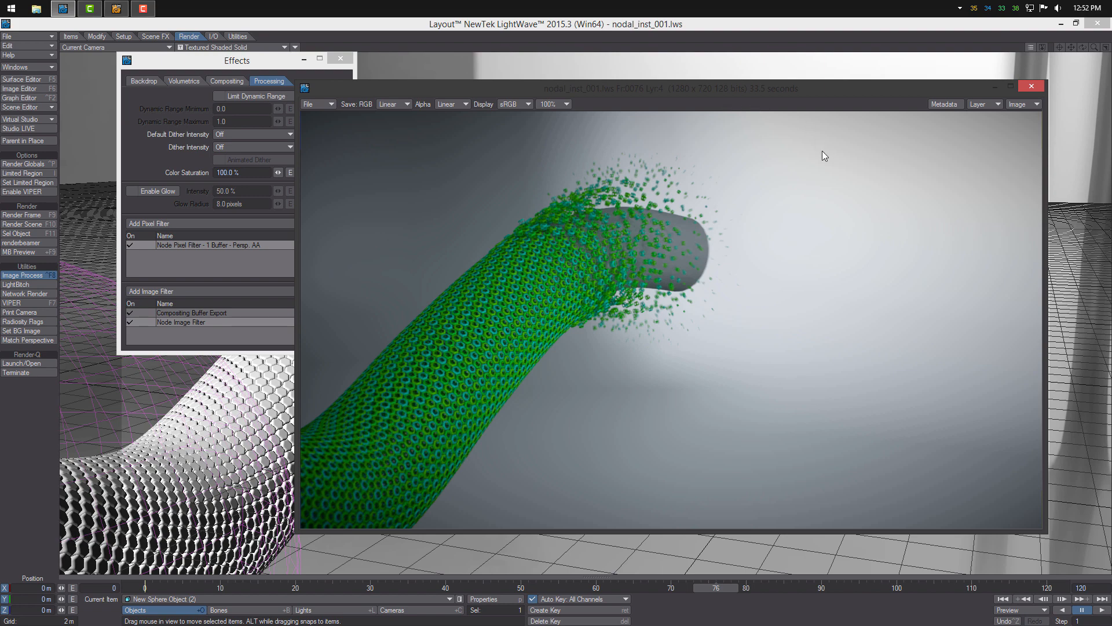
left_click(1033, 85)
left_click(342, 58)
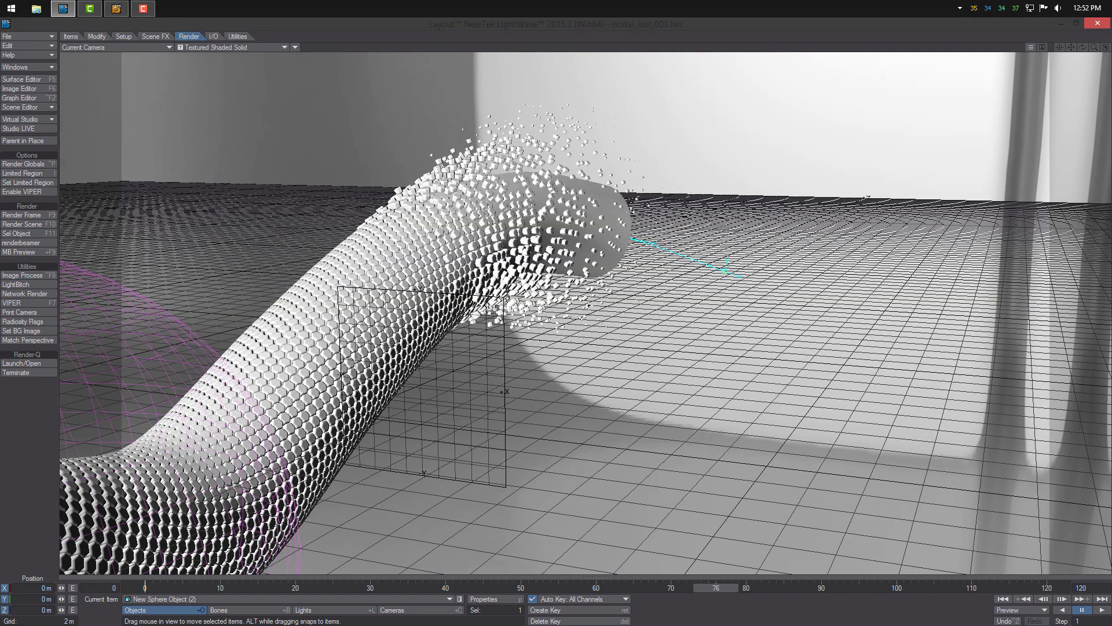
Select the camera and, at frame 120, shift it to about X 27.91 m, Z -18.97 m to reframe the tube.
key("shift+c")
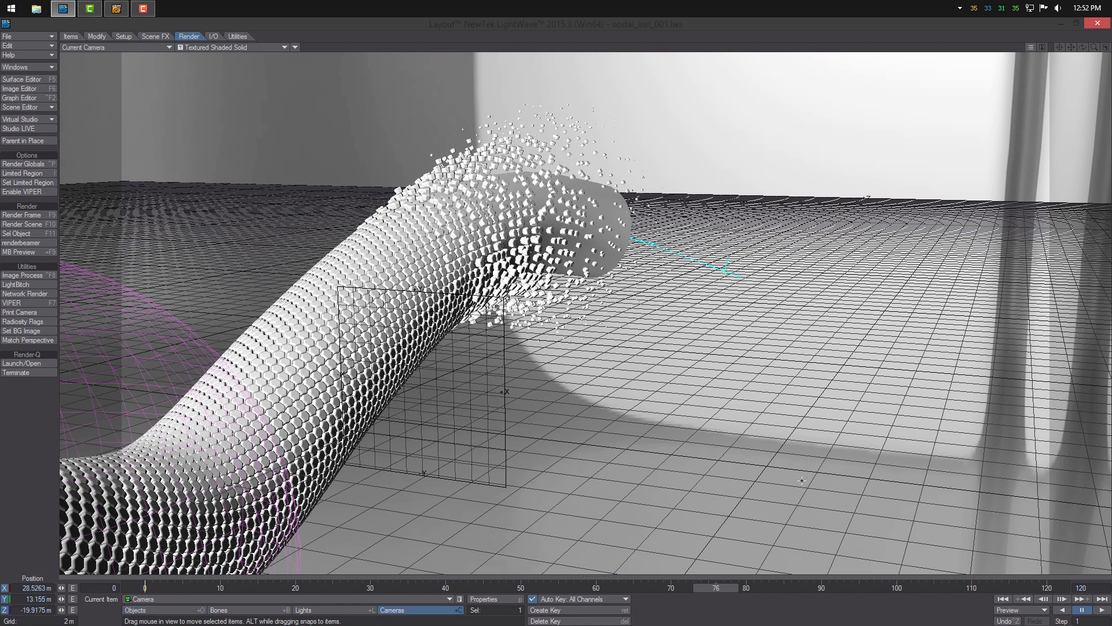
left_click_drag(729, 589, 1060, 590)
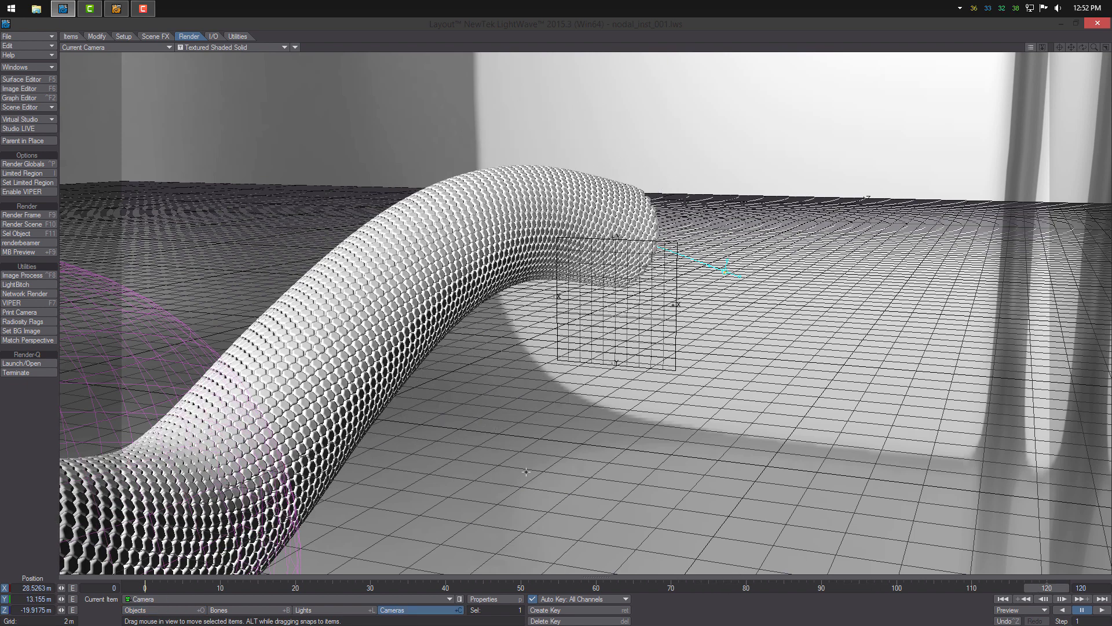
left_click_drag(526, 471, 488, 454)
key("y")
key("t")
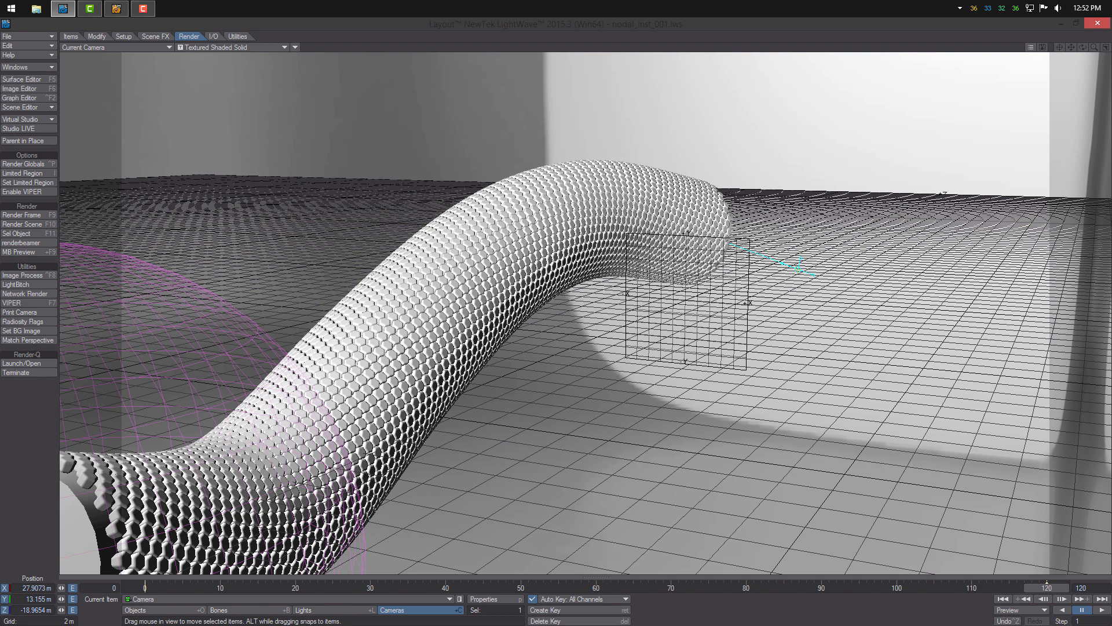
Create a motion key for the camera at frame 0 and save the scene.
key("Return")
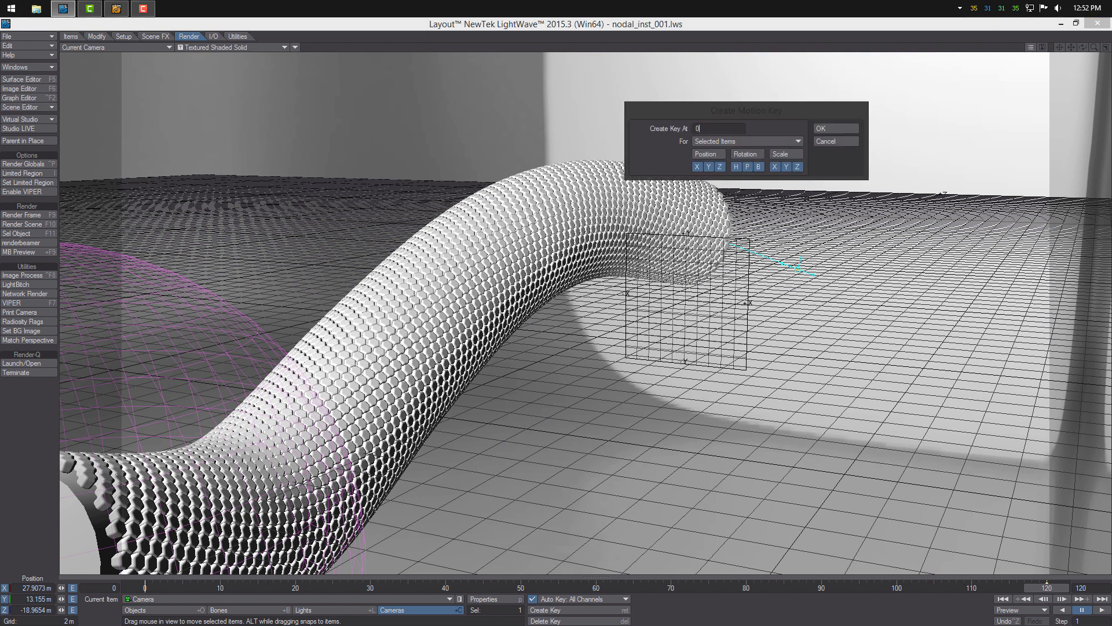
key("Return")
key("s")
key("Return")
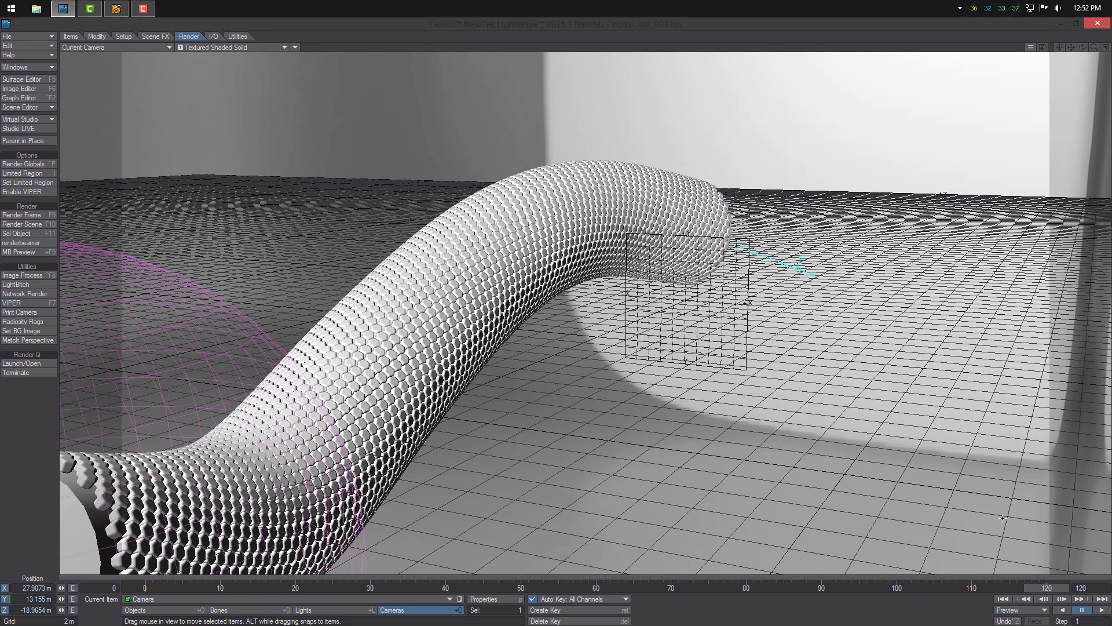
At frame 54, enable nodes on the inner surface and add a db&w Schlick's Approximation node to its node network.
left_click_drag(1052, 589, 550, 589)
key("F5")
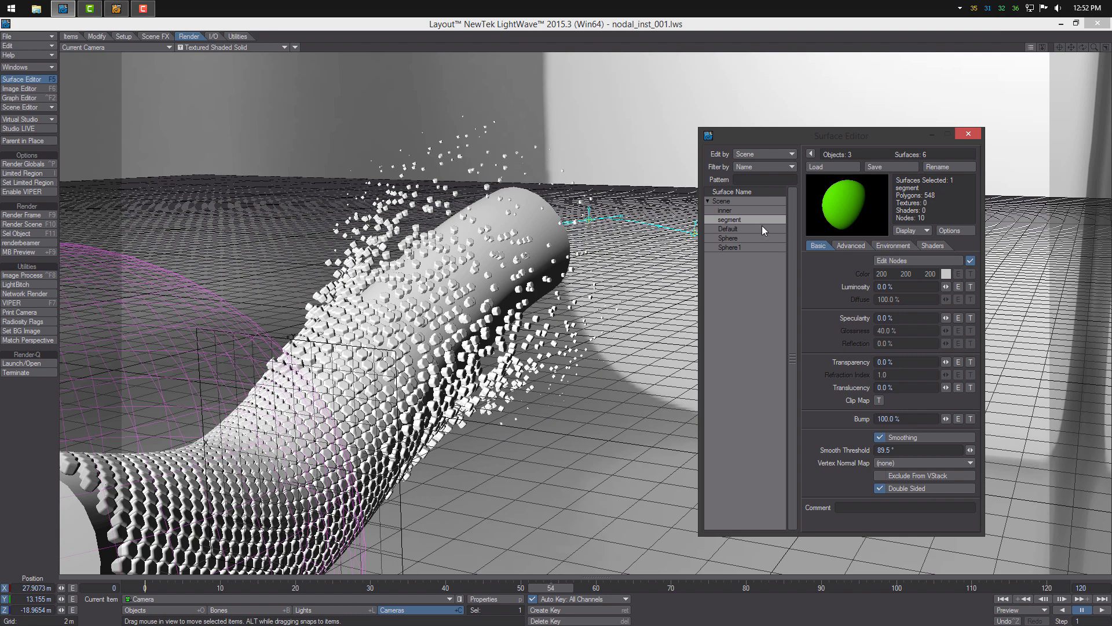
left_click(763, 209)
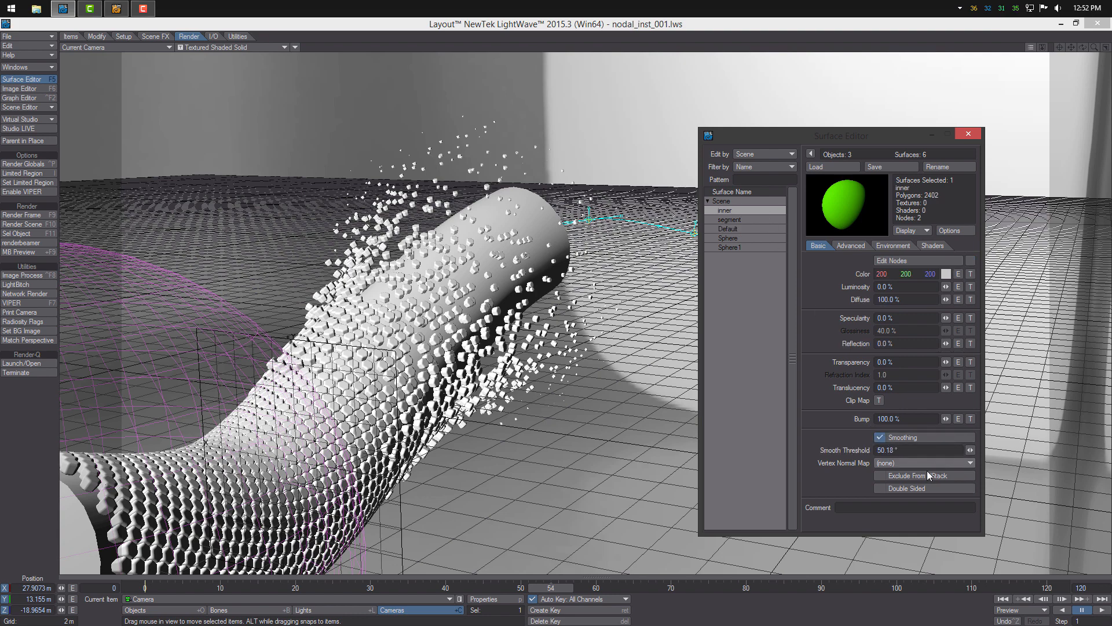
left_click(971, 261)
right_click(502, 261)
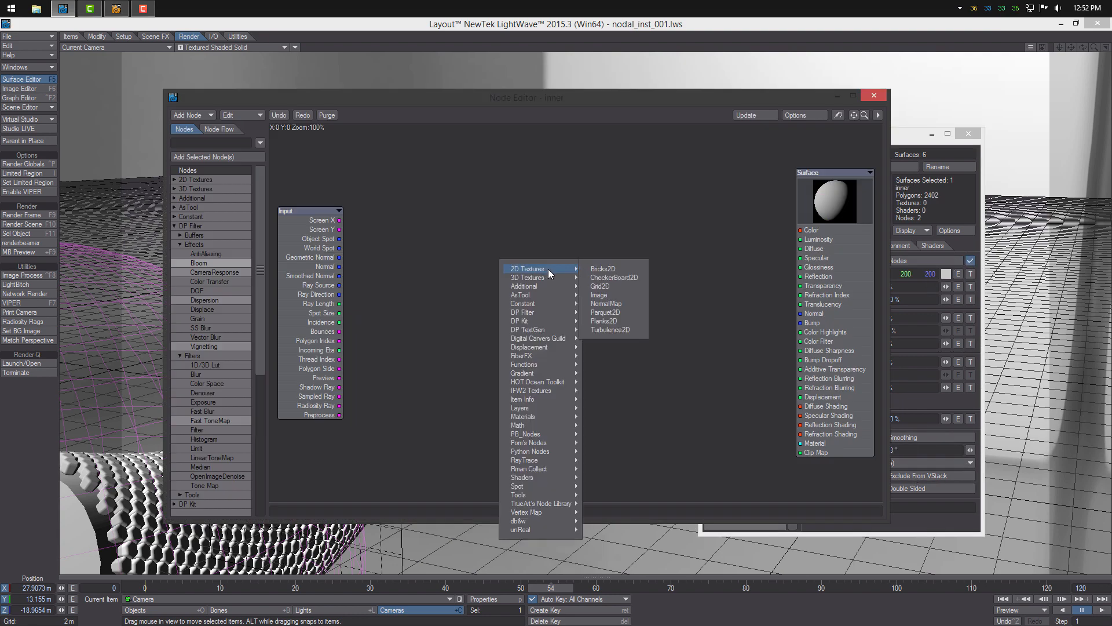
mouse_move(566, 322)
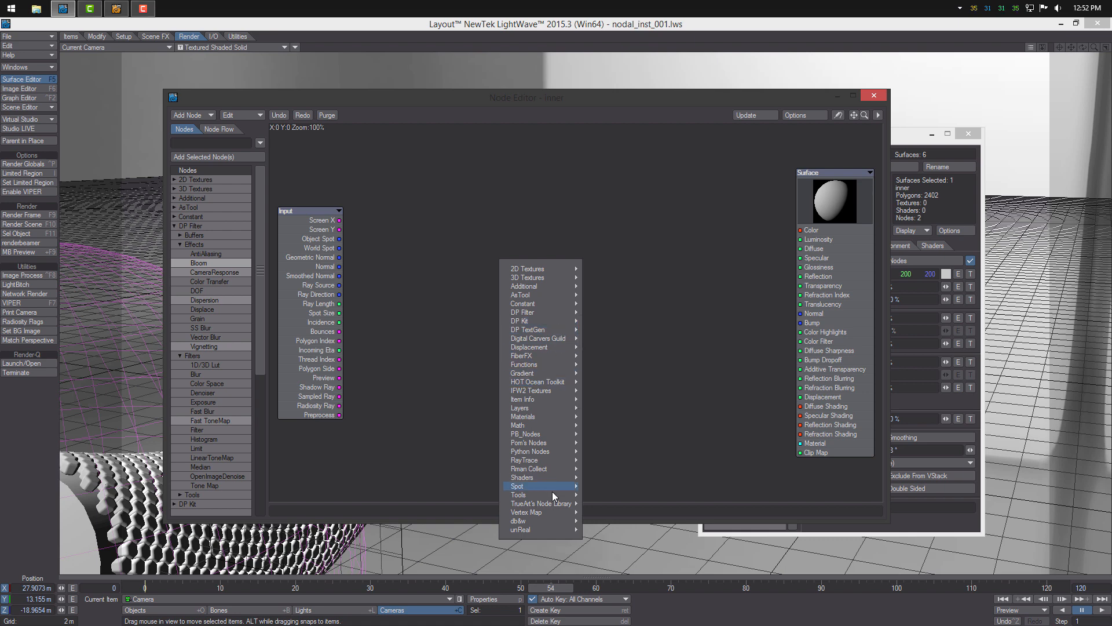
mouse_move(568, 520)
mouse_move(626, 556)
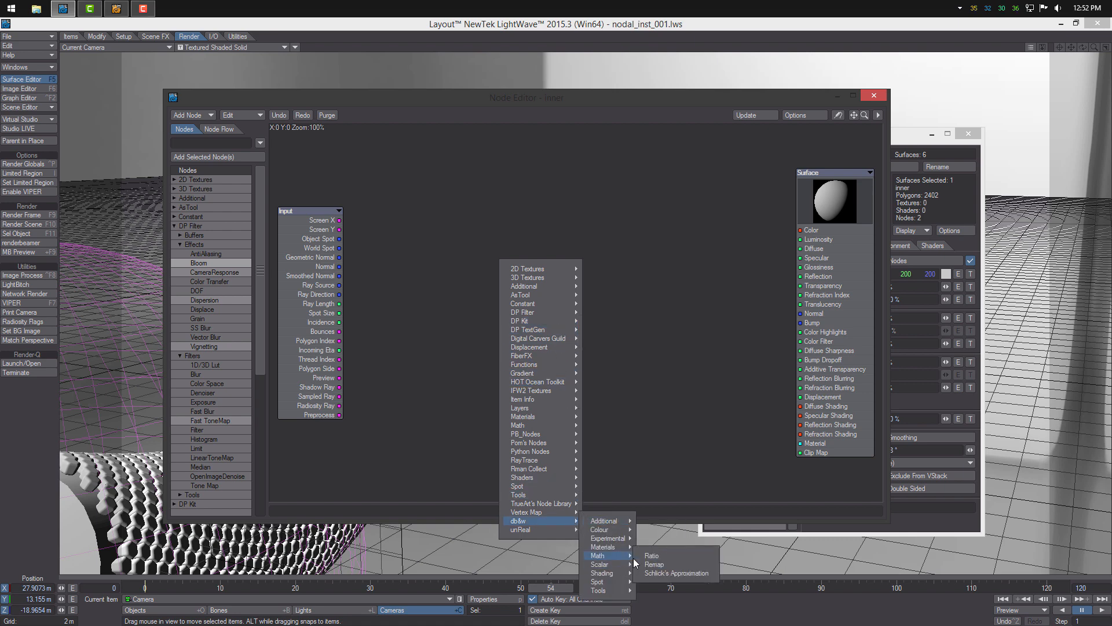
left_click(659, 572)
Set the Schlick's Approximation node's Facing Reflectivity to 10% and Grazing Reflectivity to 50%.
double_click(584, 299)
type("10")
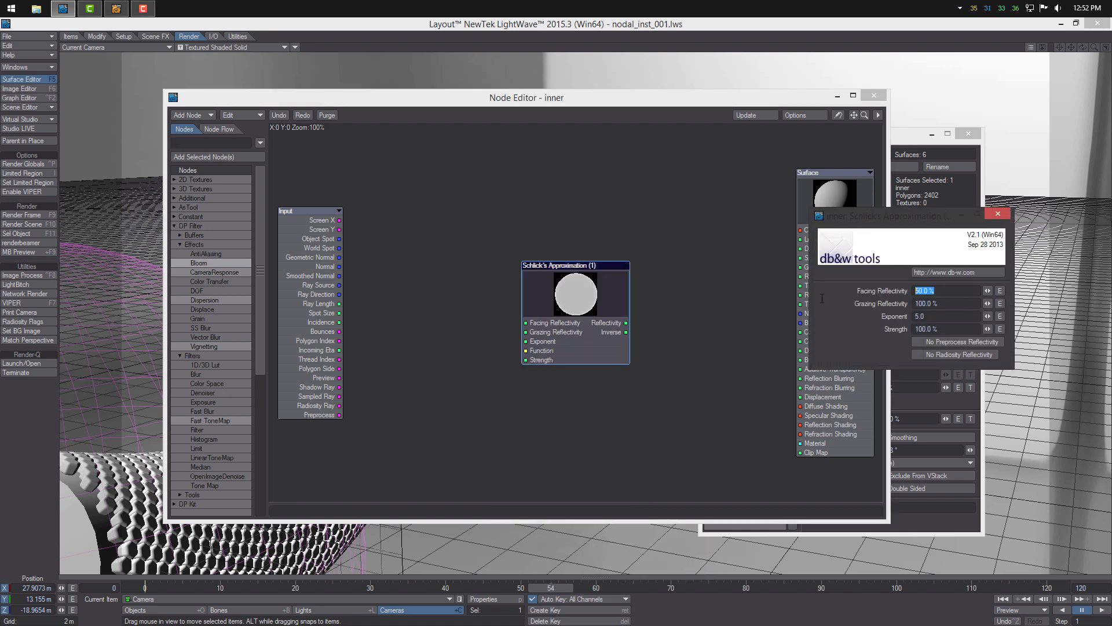
key("Tab")
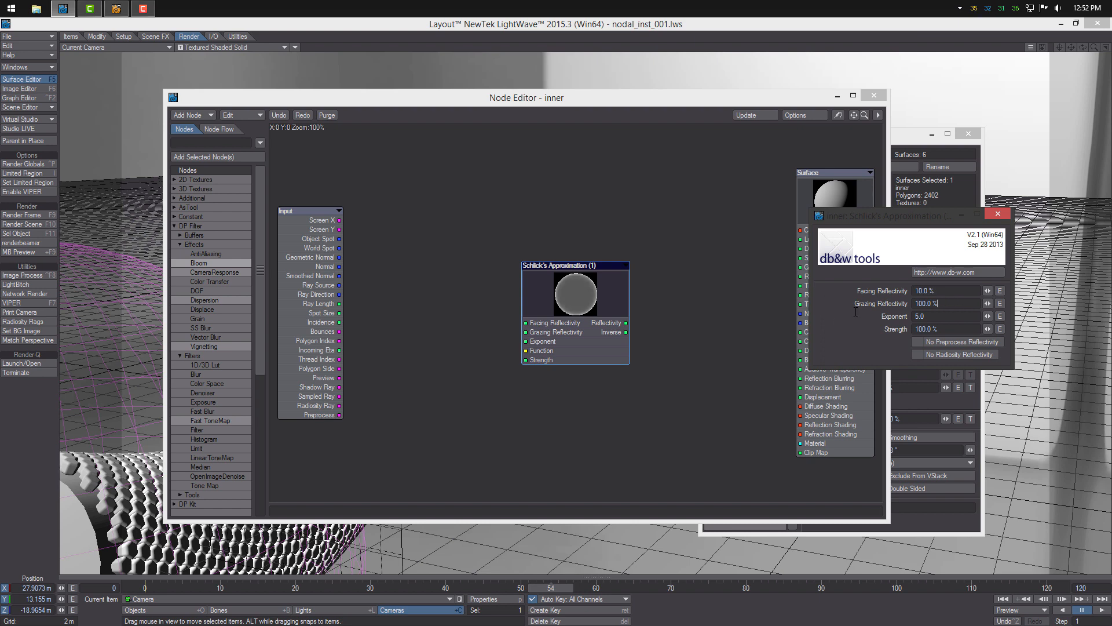
type("50")
key("Return")
Connect Schlick's Inverse output to the surface's Diffuse and its Reflectivity output to Reflection, then close the node editor.
left_click(627, 329)
left_click_drag(626, 323, 800, 248)
left_click_drag(799, 98, 732, 92)
left_click(807, 88)
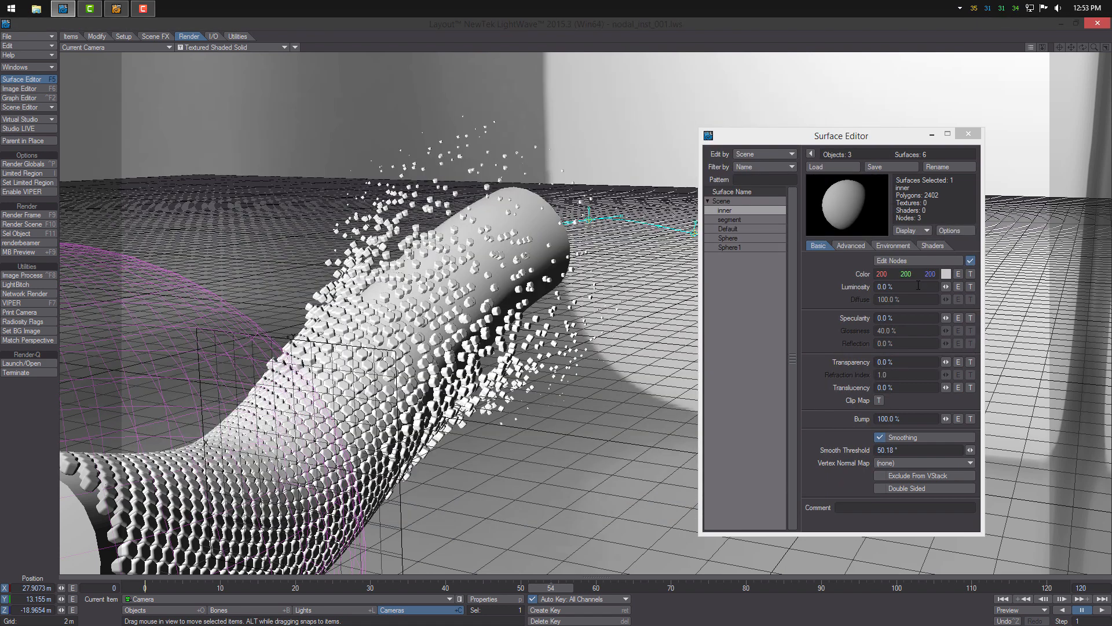
Set the inner surface's color to dark grey, RGB 19, 19, 19.
left_click(945, 275)
left_click_drag(820, 273, 781, 361)
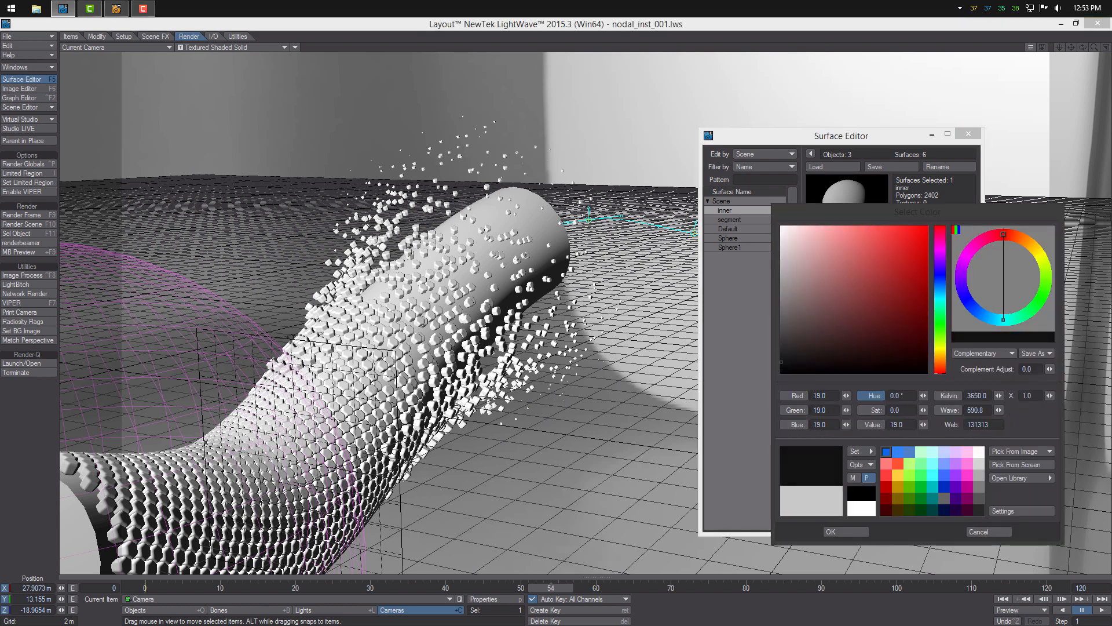
left_click(843, 532)
Set the inner surface's Reflection Blurring to 20%.
left_click(932, 247)
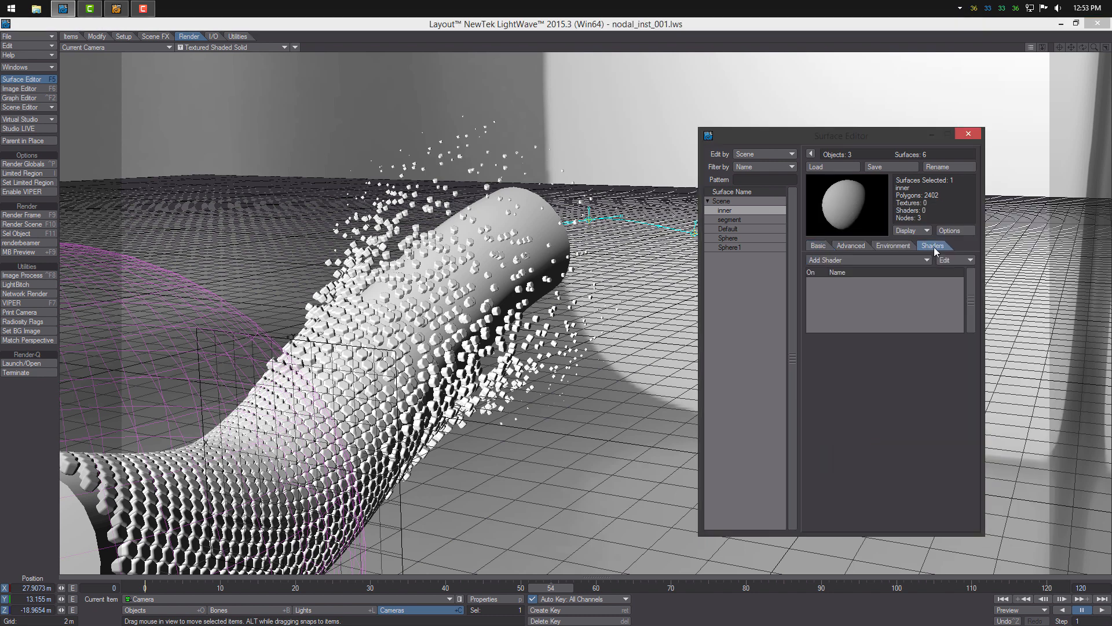
left_click(893, 246)
left_click(885, 298)
type("20.0")
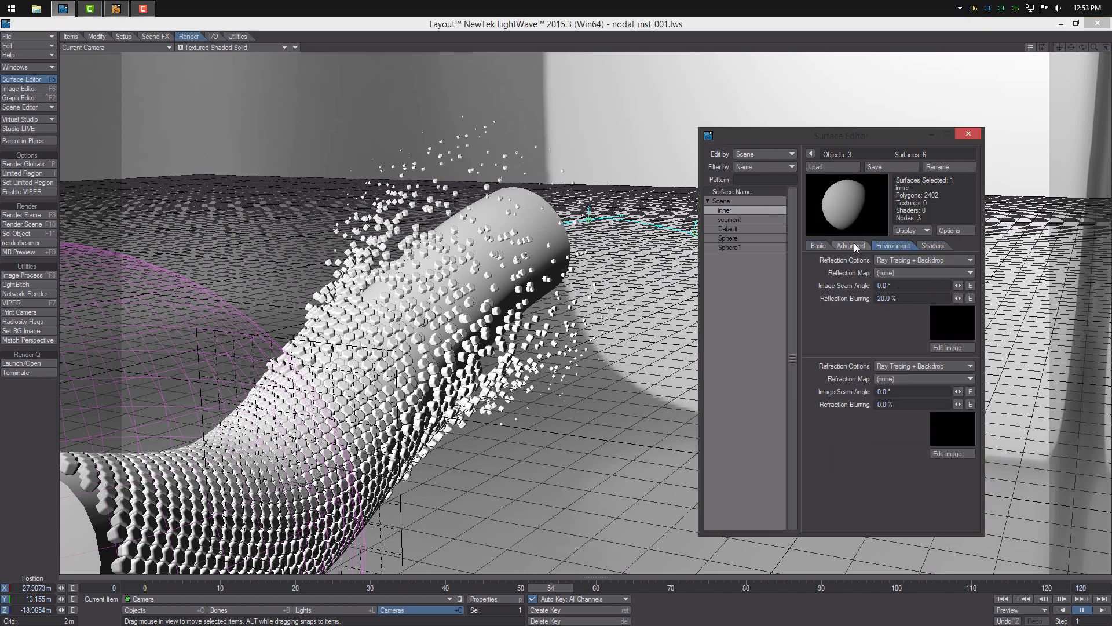
left_click(851, 245)
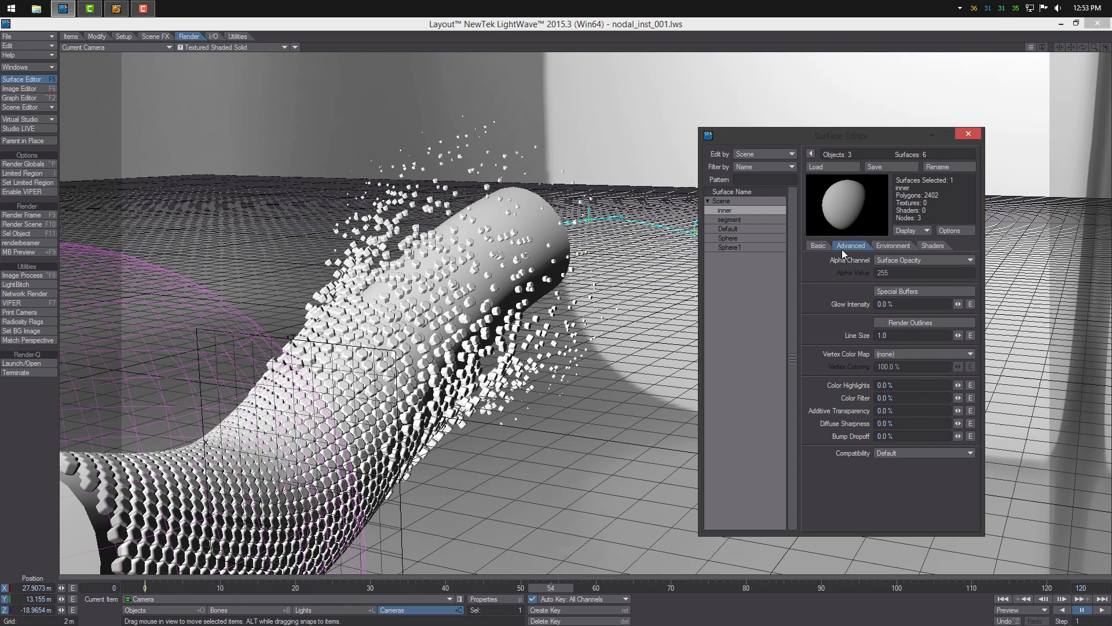
Preview the dark inner surface in VPR up to frame 64, close the Surface Editor, and restore the Textured Shaded Solid view.
left_click(235, 48)
left_click(225, 102)
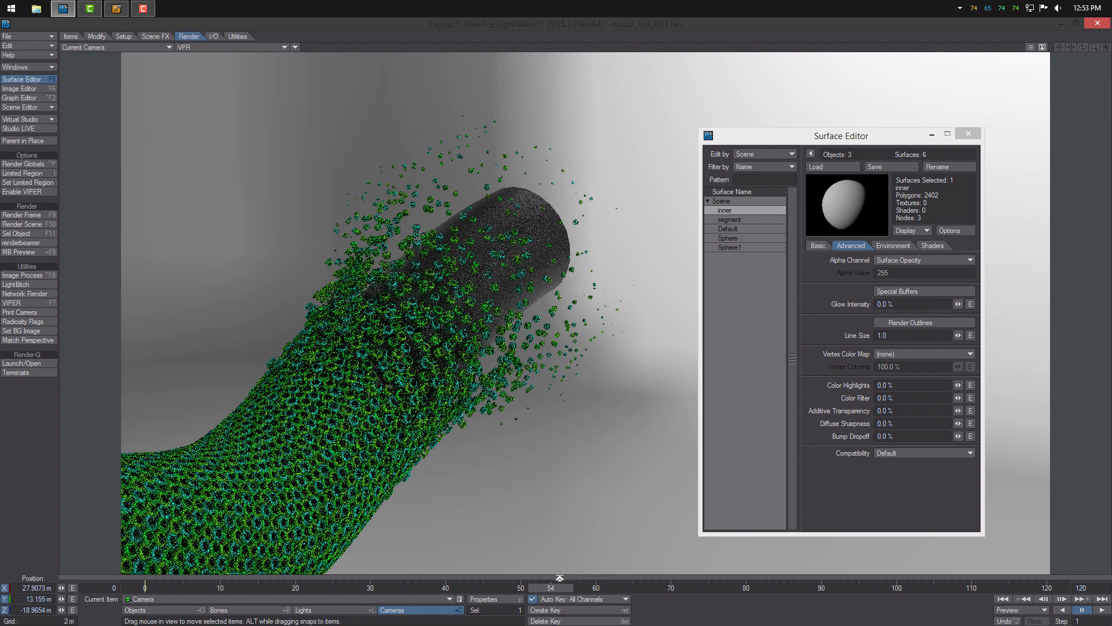
left_click(562, 590)
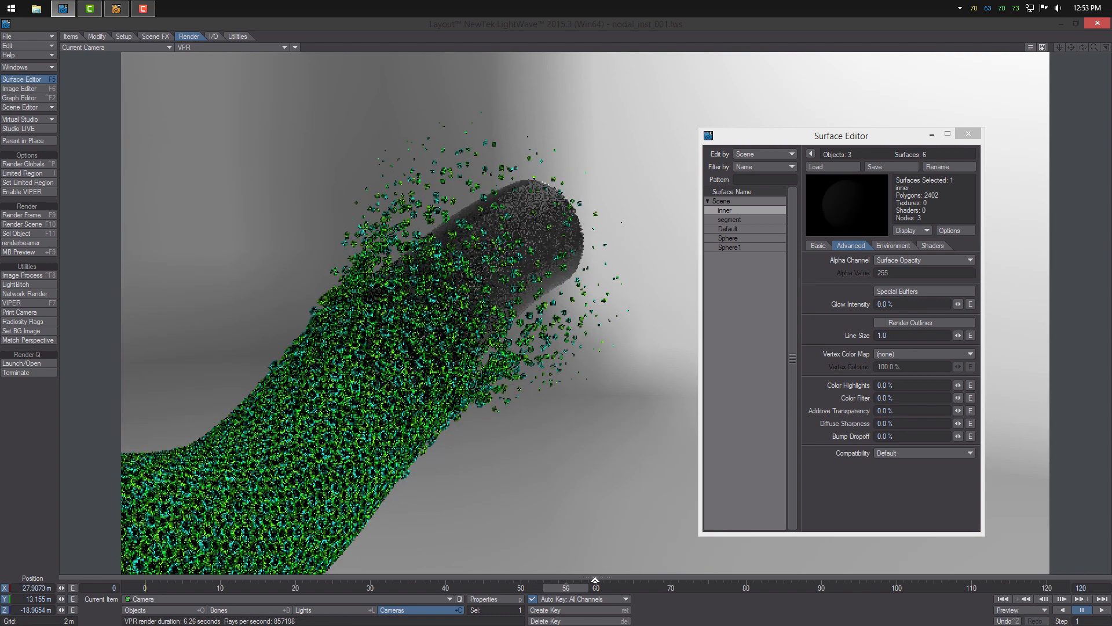
left_click(625, 587)
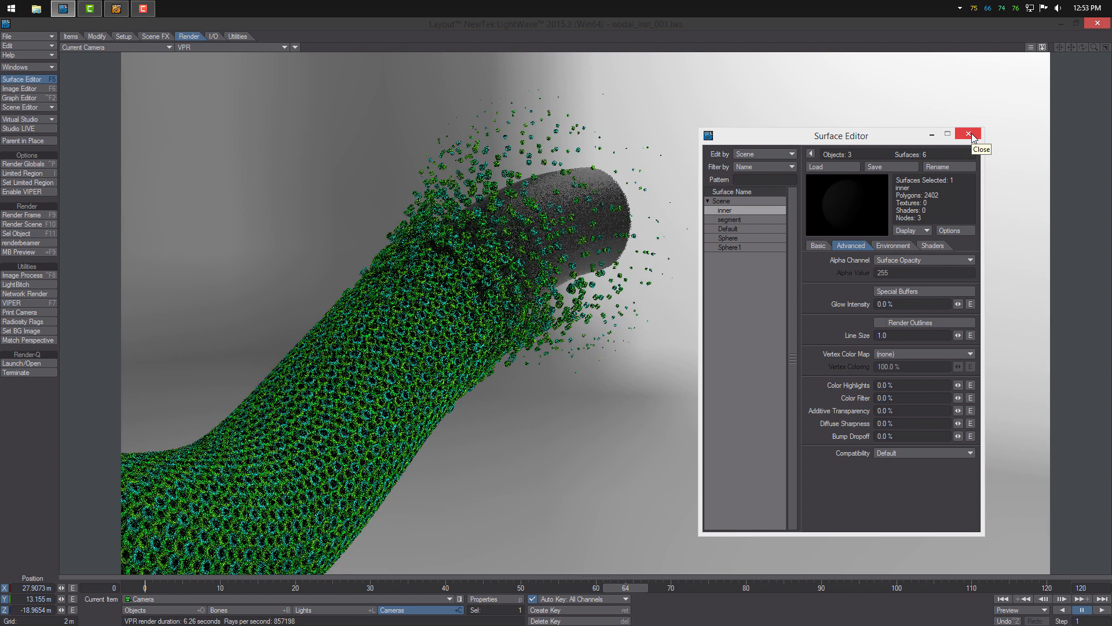
left_click(972, 137)
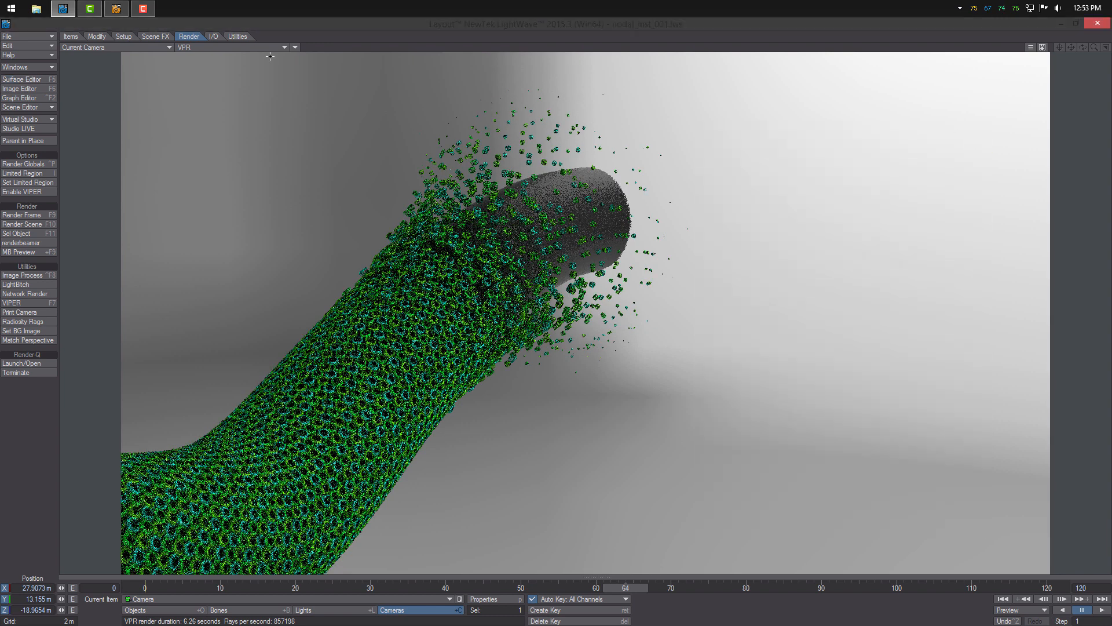
left_click(267, 47)
left_click(284, 72)
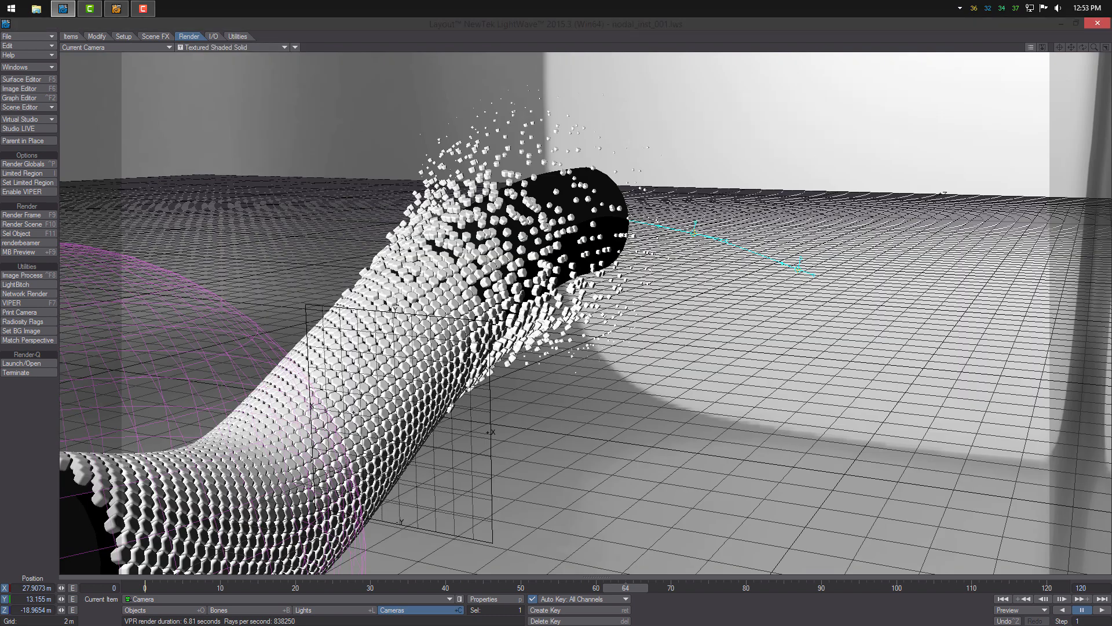
Render frame 64, examine the darkened inner tube in the render viewer, and close it.
key("F9")
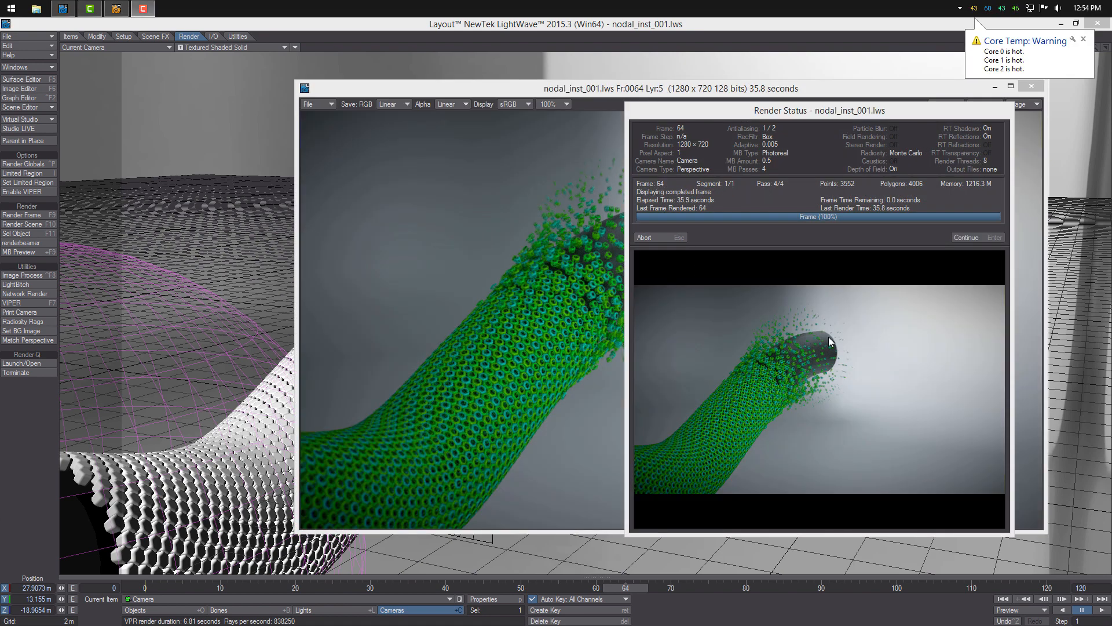
left_click(981, 239)
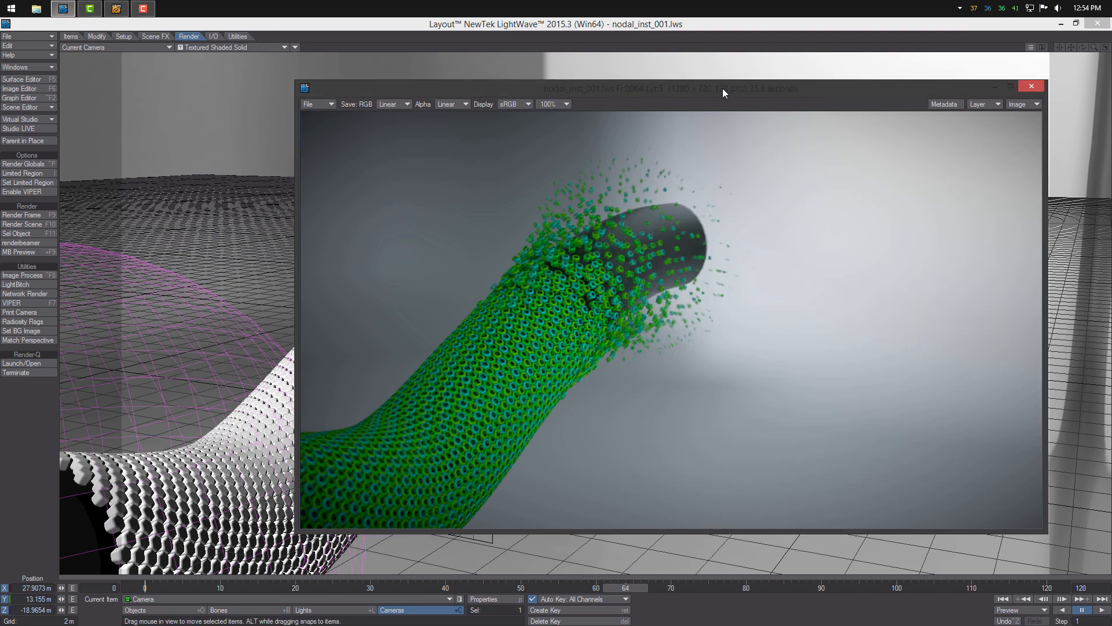
left_click_drag(736, 90, 589, 111)
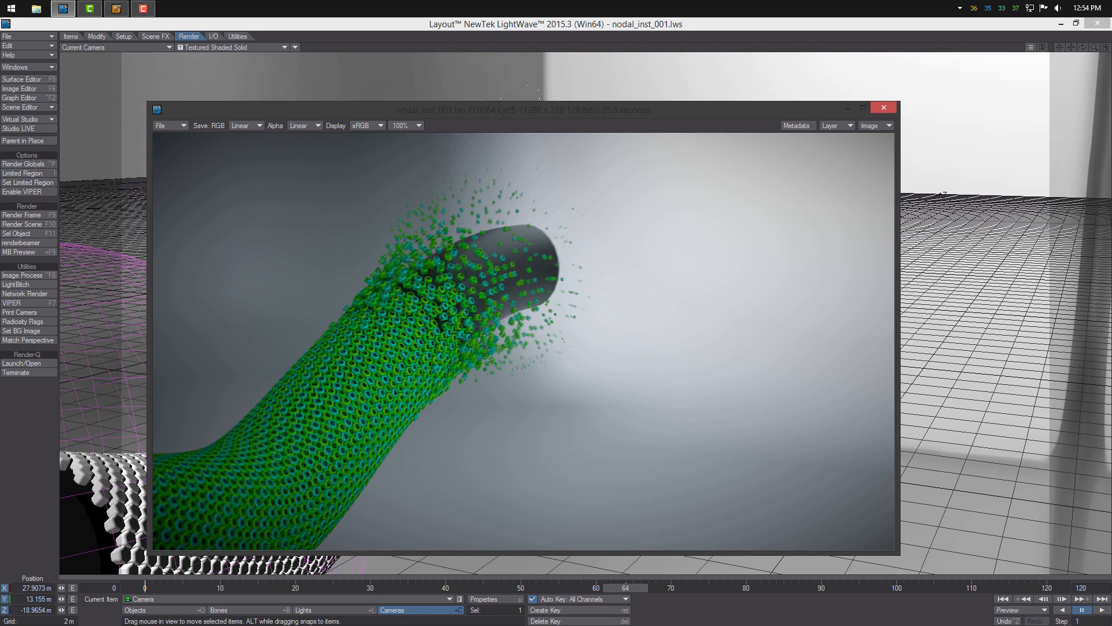
left_click(884, 112)
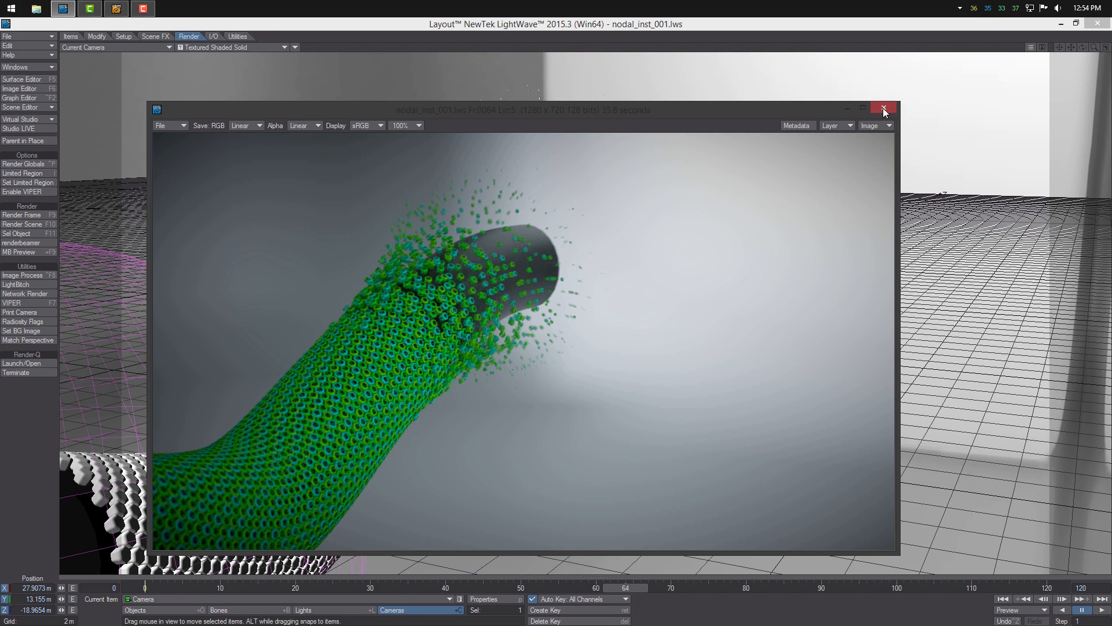